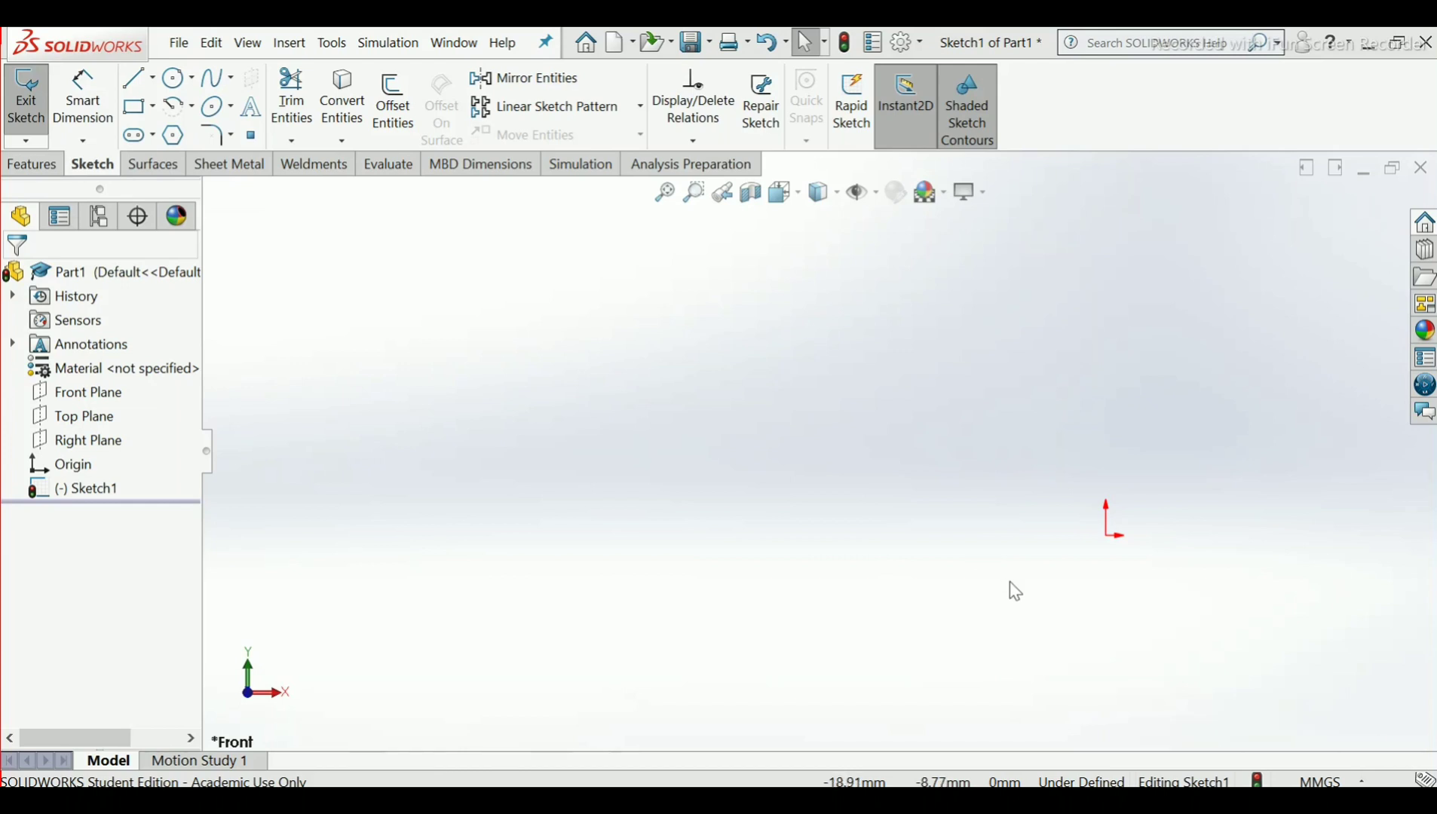
Switch to Photos to check the bracket drawing 2339.jpg and return to the SOLIDWORKS sketch
{"action": "scroll", "coordinate": [1010, 582], "scroll_direction": "up", "scroll_amount": 1}
{"action": "scroll", "coordinate": [1049, 498], "scroll_direction": "up", "scroll_amount": 3}
{"action": "scroll", "coordinate": [948, 461], "scroll_direction": "up", "scroll_amount": 1}
{"action": "key", "text": "alt+Tab"}
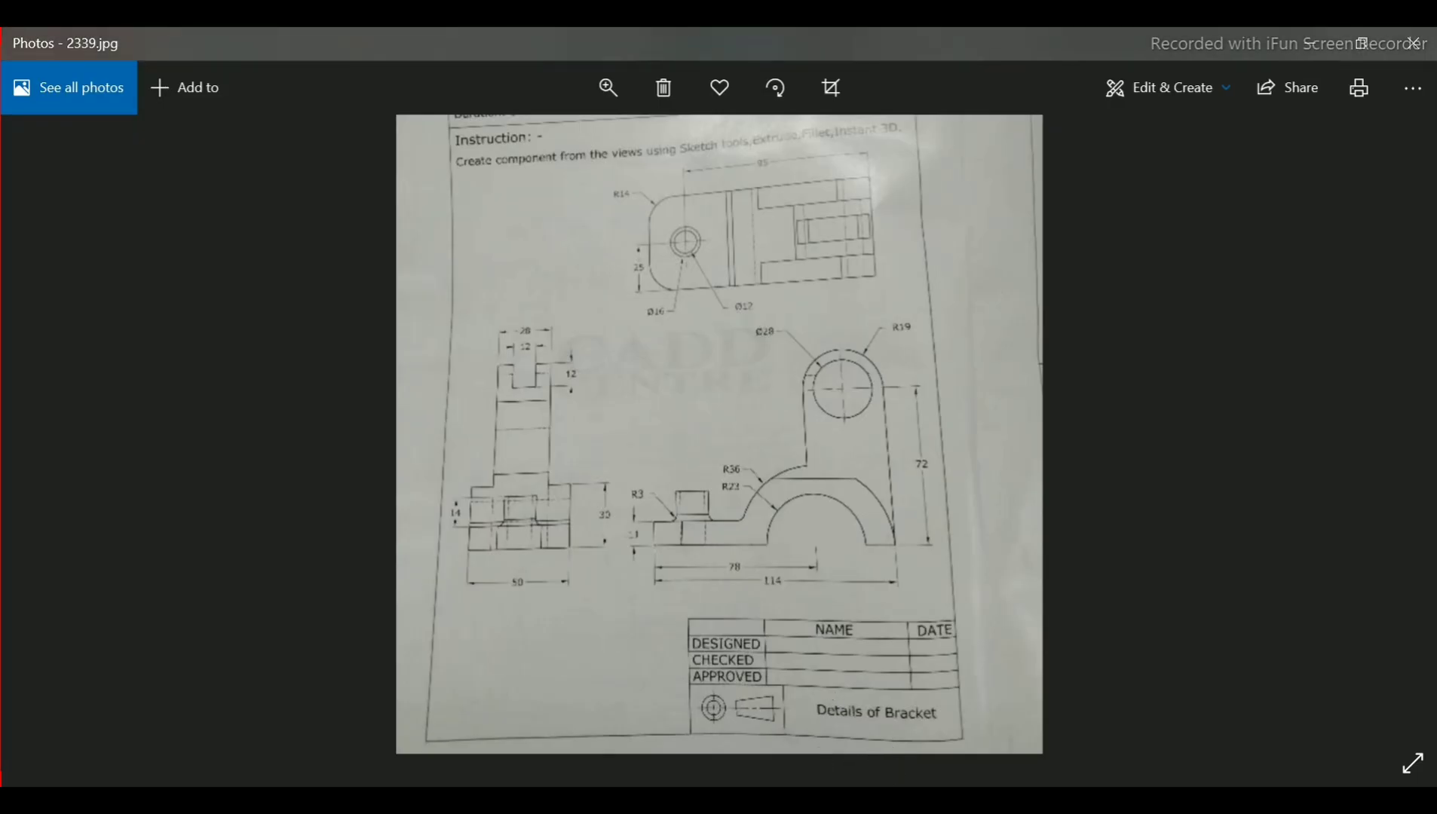
{"action": "key", "text": "alt+Tab"}
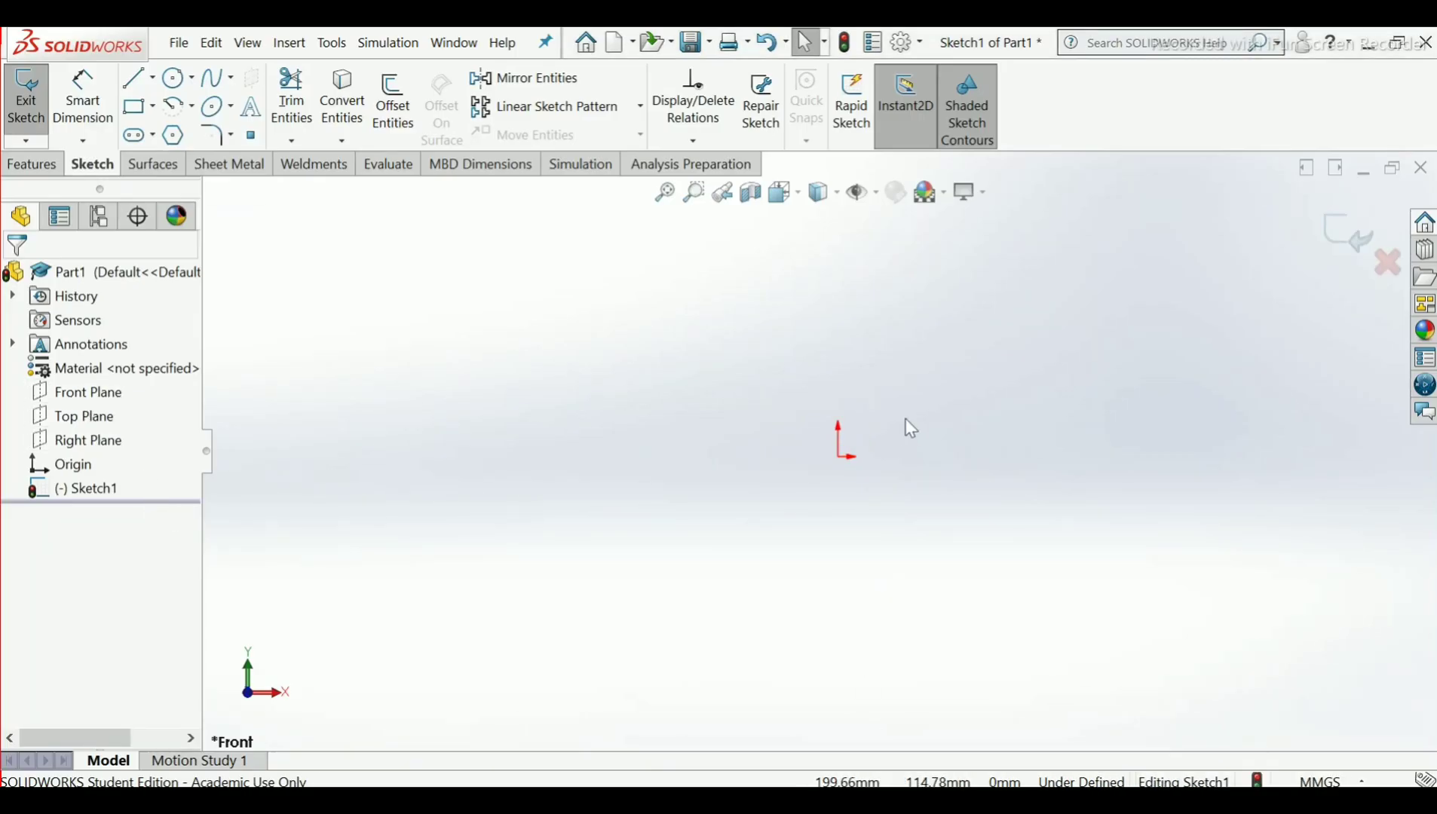
Leave the empty sketch and start a new sketch on the Front Plane
{"action": "left_click", "coordinate": [56, 397]}
{"action": "left_click", "coordinate": [70, 368]}
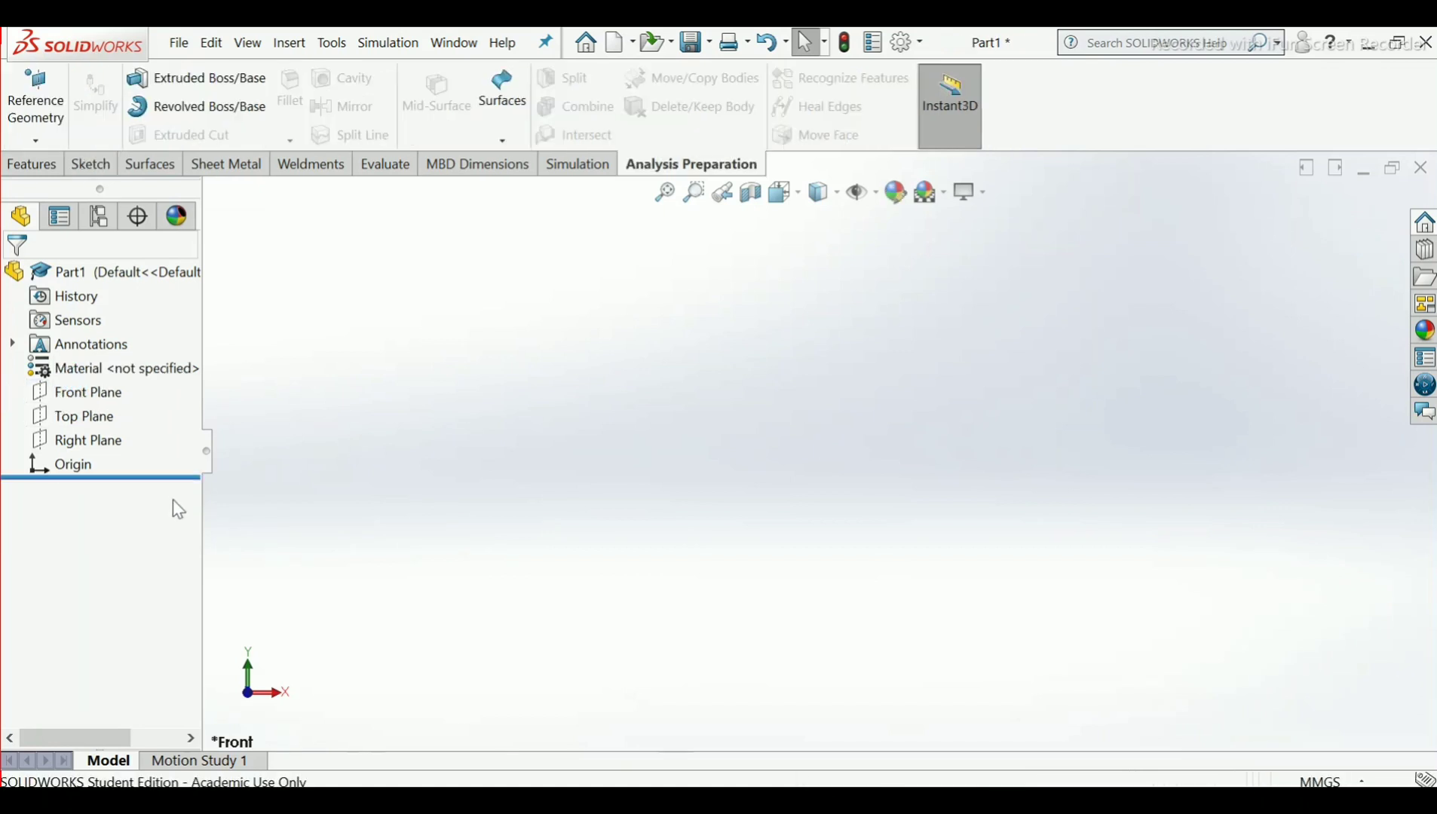
{"action": "left_click", "coordinate": [124, 392]}
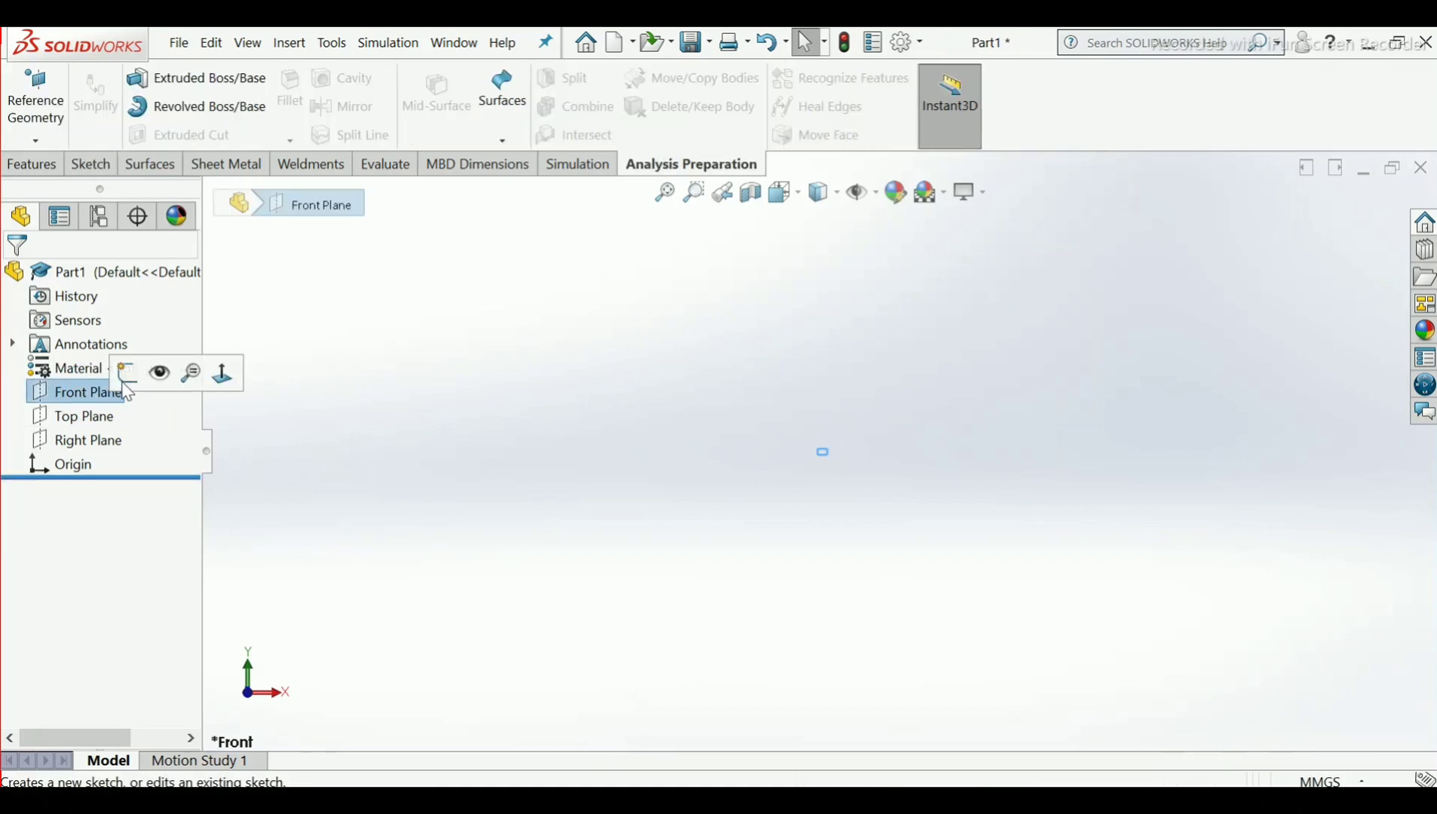
{"action": "left_click", "coordinate": [126, 379]}
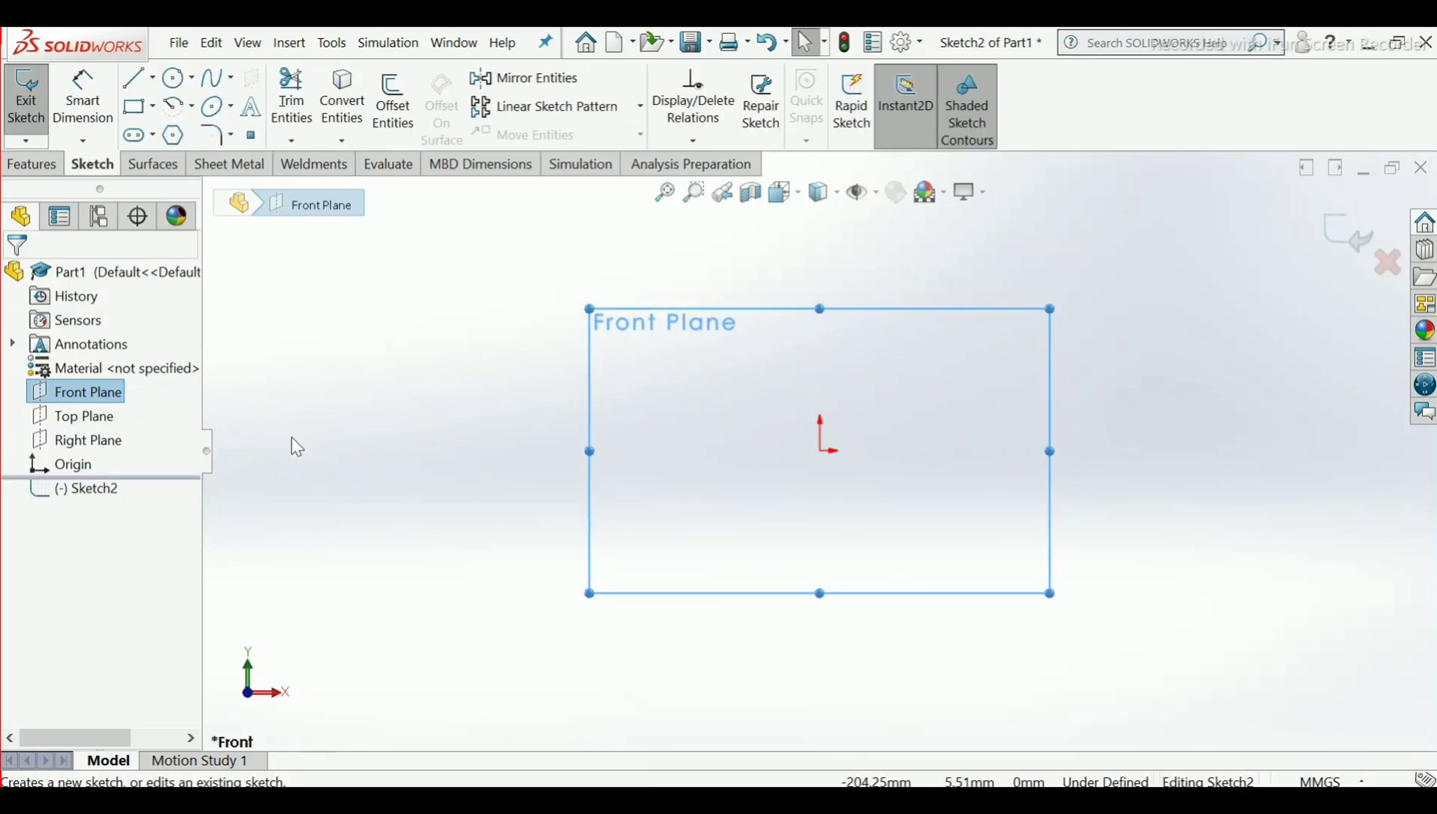
Sketch two concentric circles centred on the origin, with radii of about 68 mm and 44 mm
{"action": "left_click", "coordinate": [175, 79]}
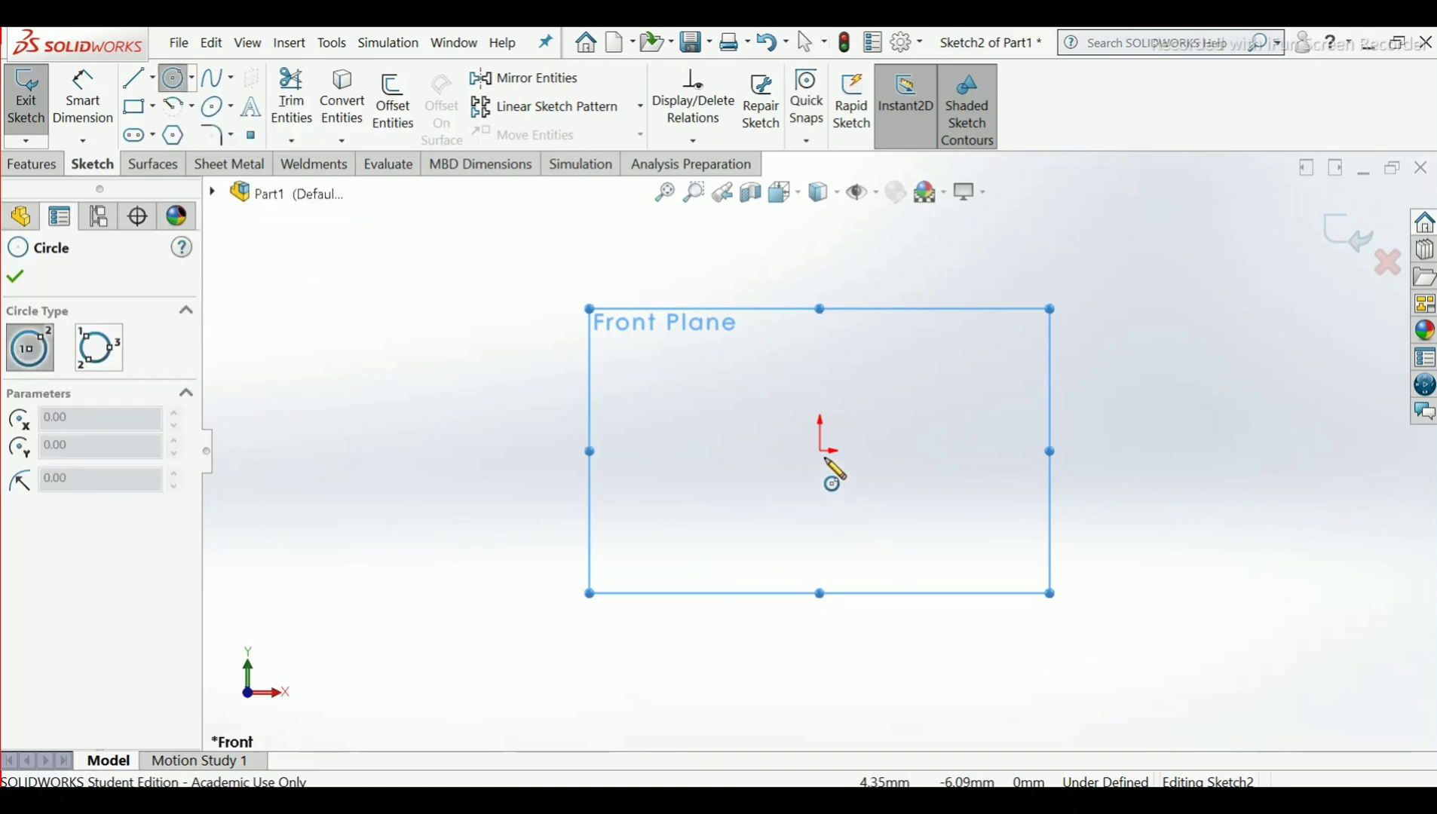
{"action": "left_click", "coordinate": [821, 450]}
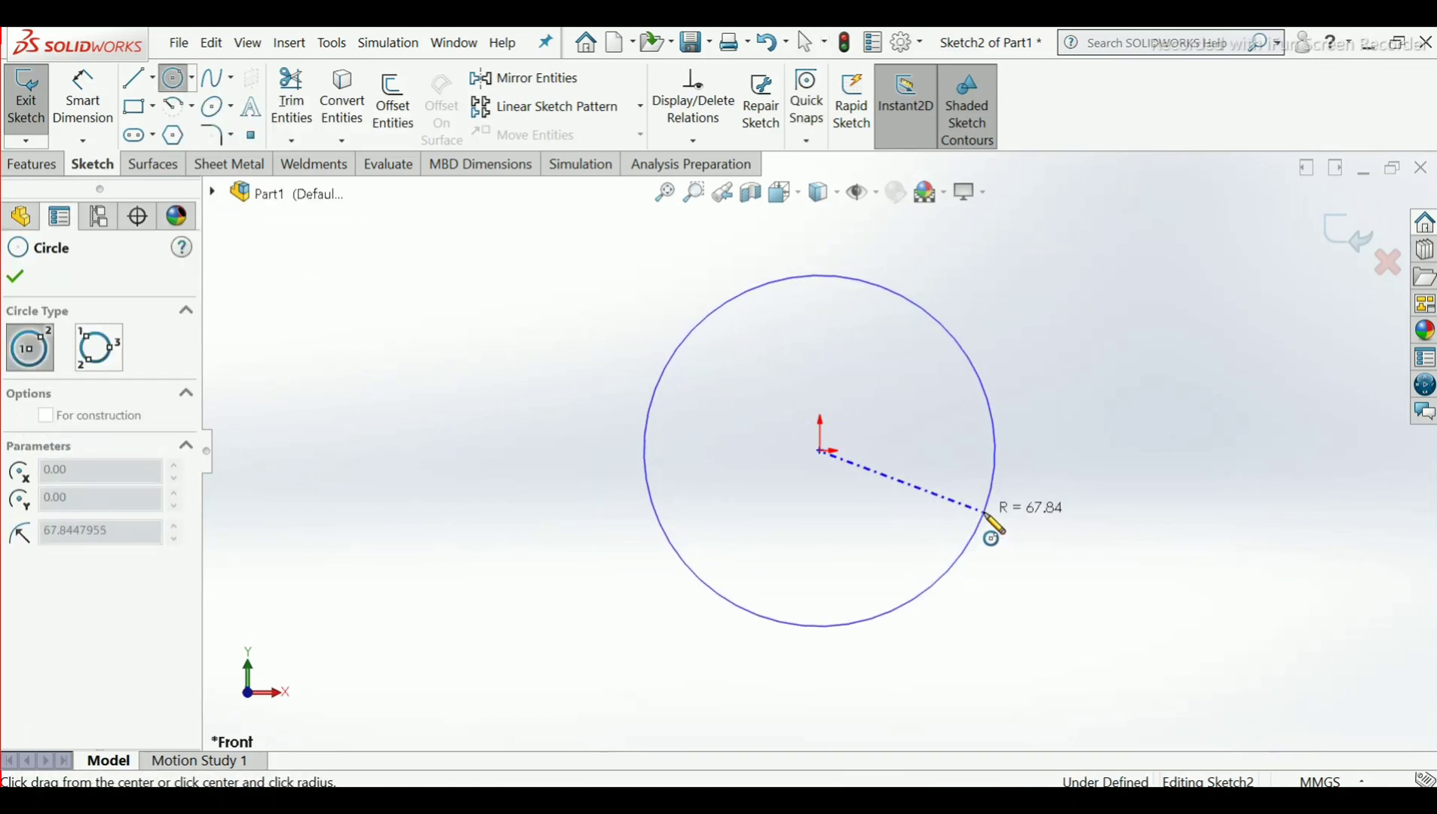
{"action": "left_click", "coordinate": [992, 528]}
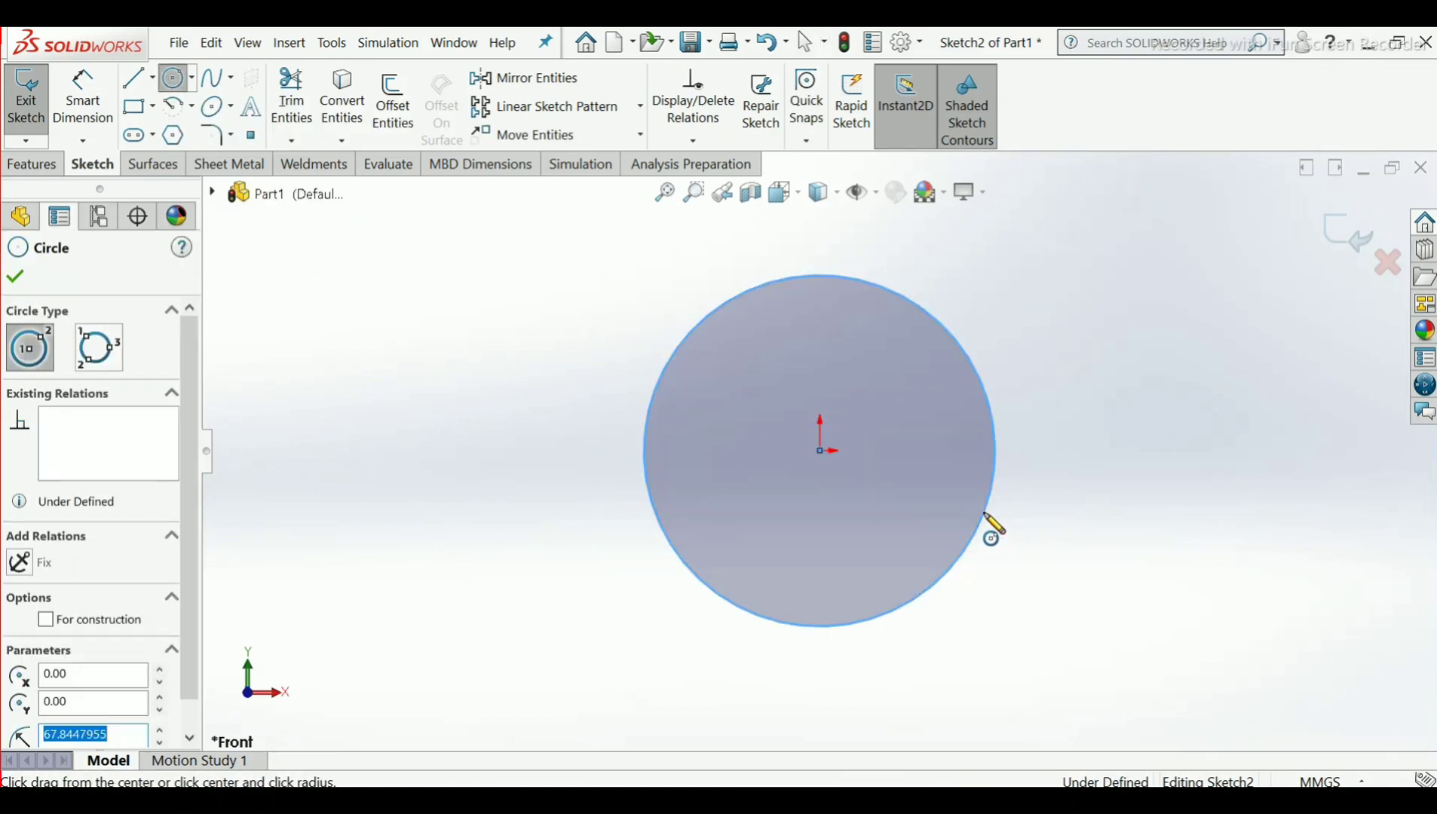
{"action": "left_click", "coordinate": [820, 450]}
{"action": "left_click", "coordinate": [917, 520]}
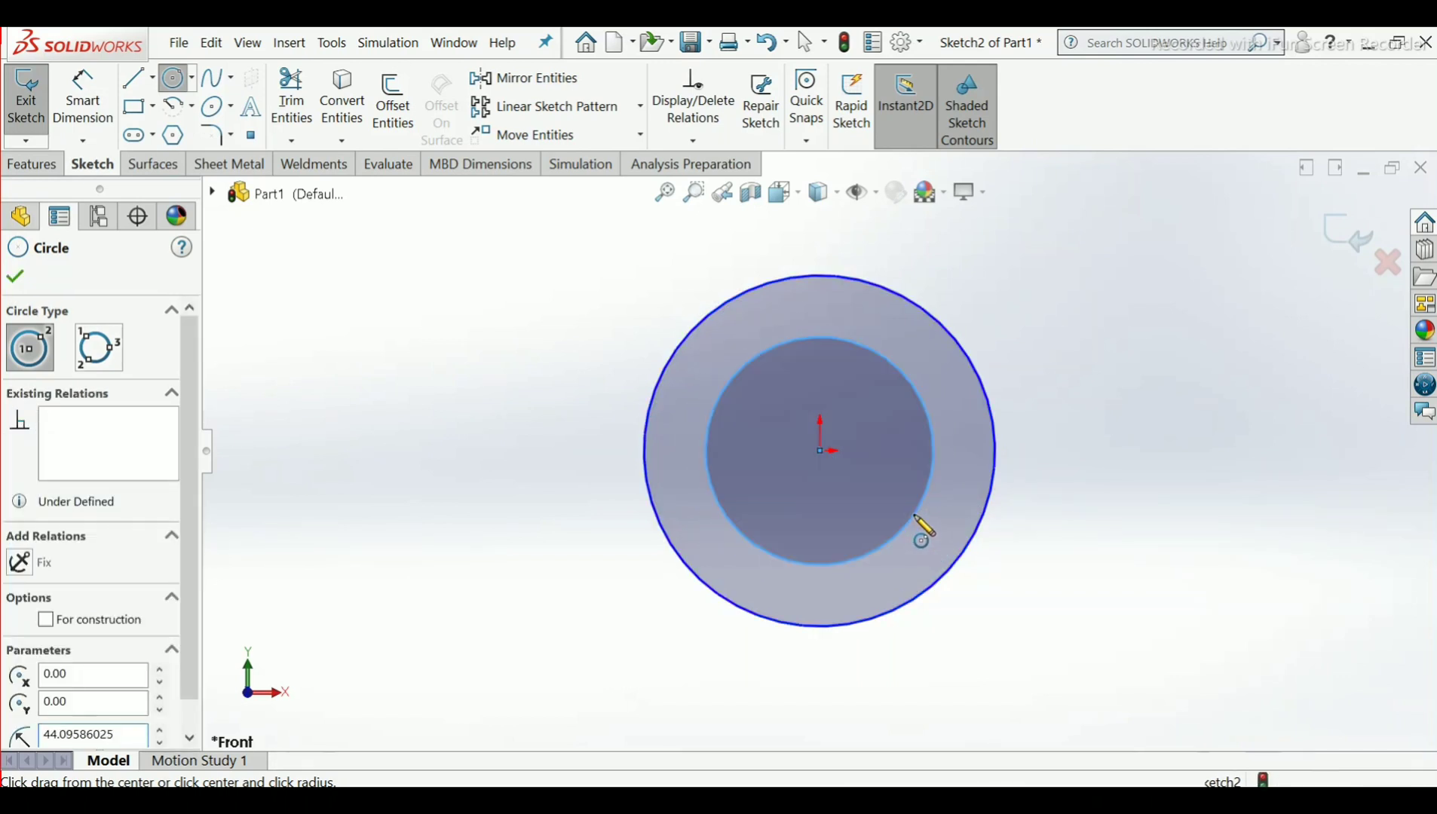
{"action": "right_click", "coordinate": [921, 528]}
{"action": "left_click", "coordinate": [959, 532]}
{"action": "scroll", "coordinate": [746, 488], "scroll_direction": "up", "scroll_amount": 3}
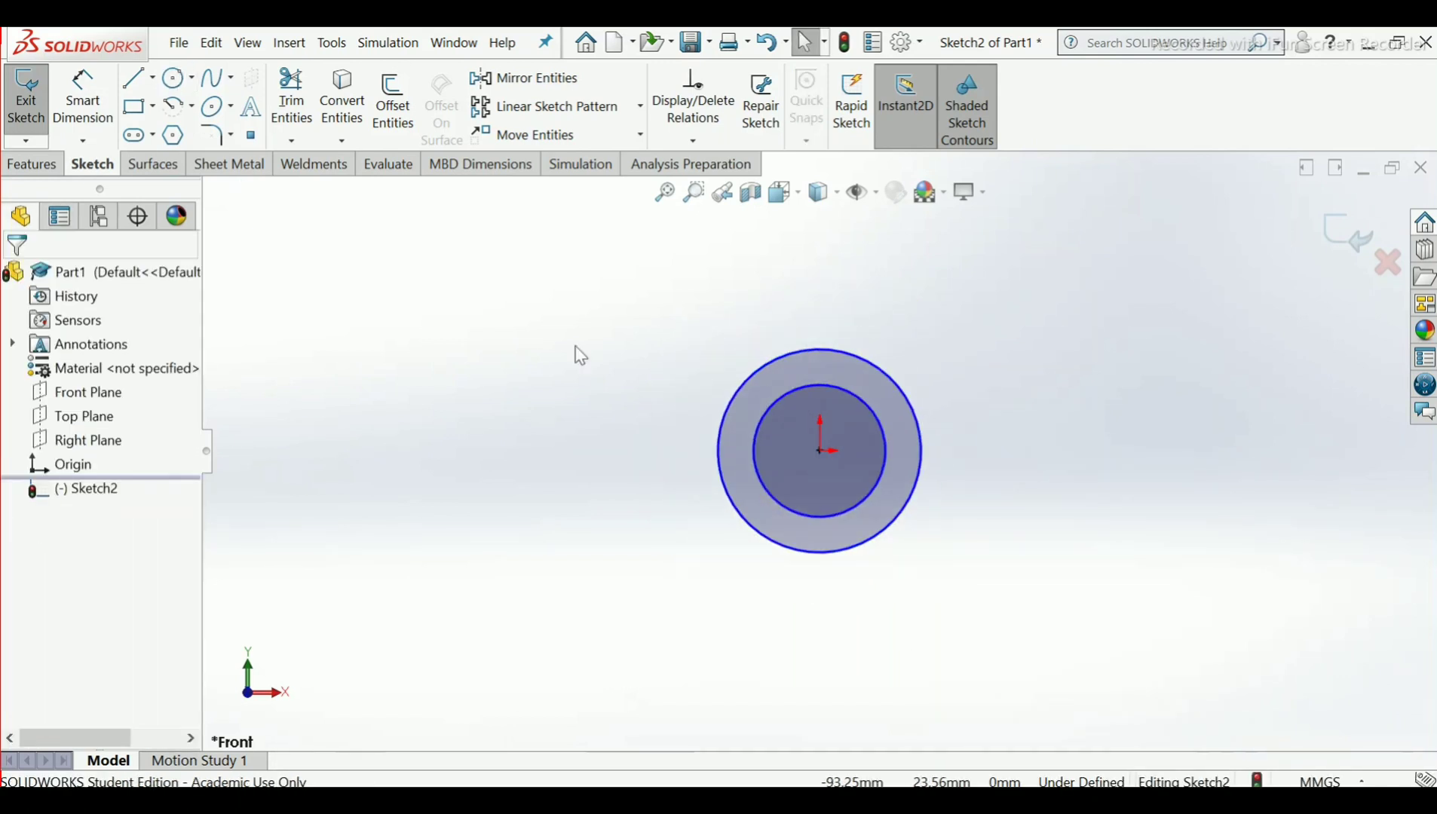
Sketch an arm outline from the outer circle's left quadrant: about 235 mm horizontally, 26 mm down, and back to the circle's lower right
{"action": "left_click", "coordinate": [137, 80]}
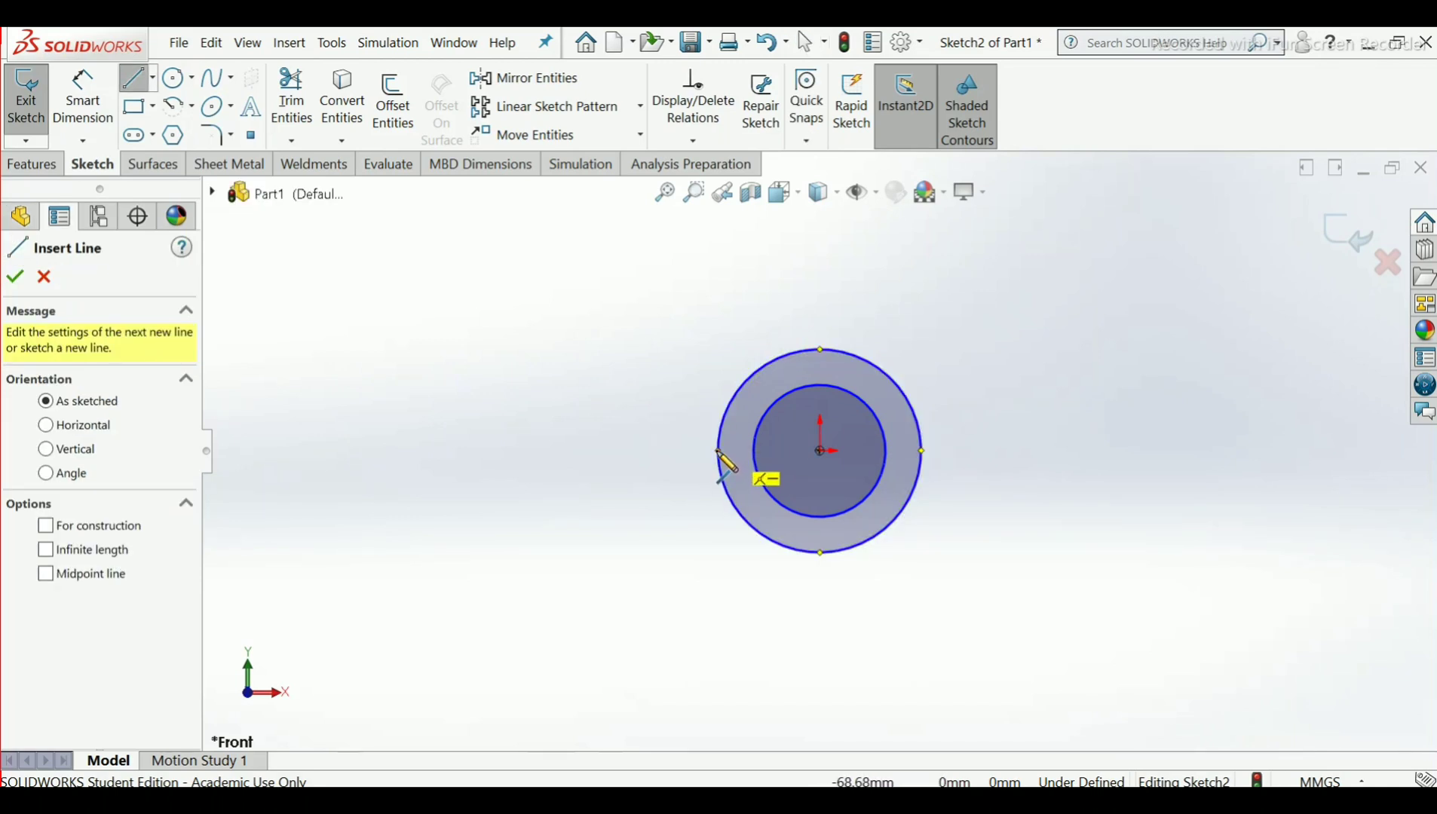
{"action": "left_click", "coordinate": [718, 451]}
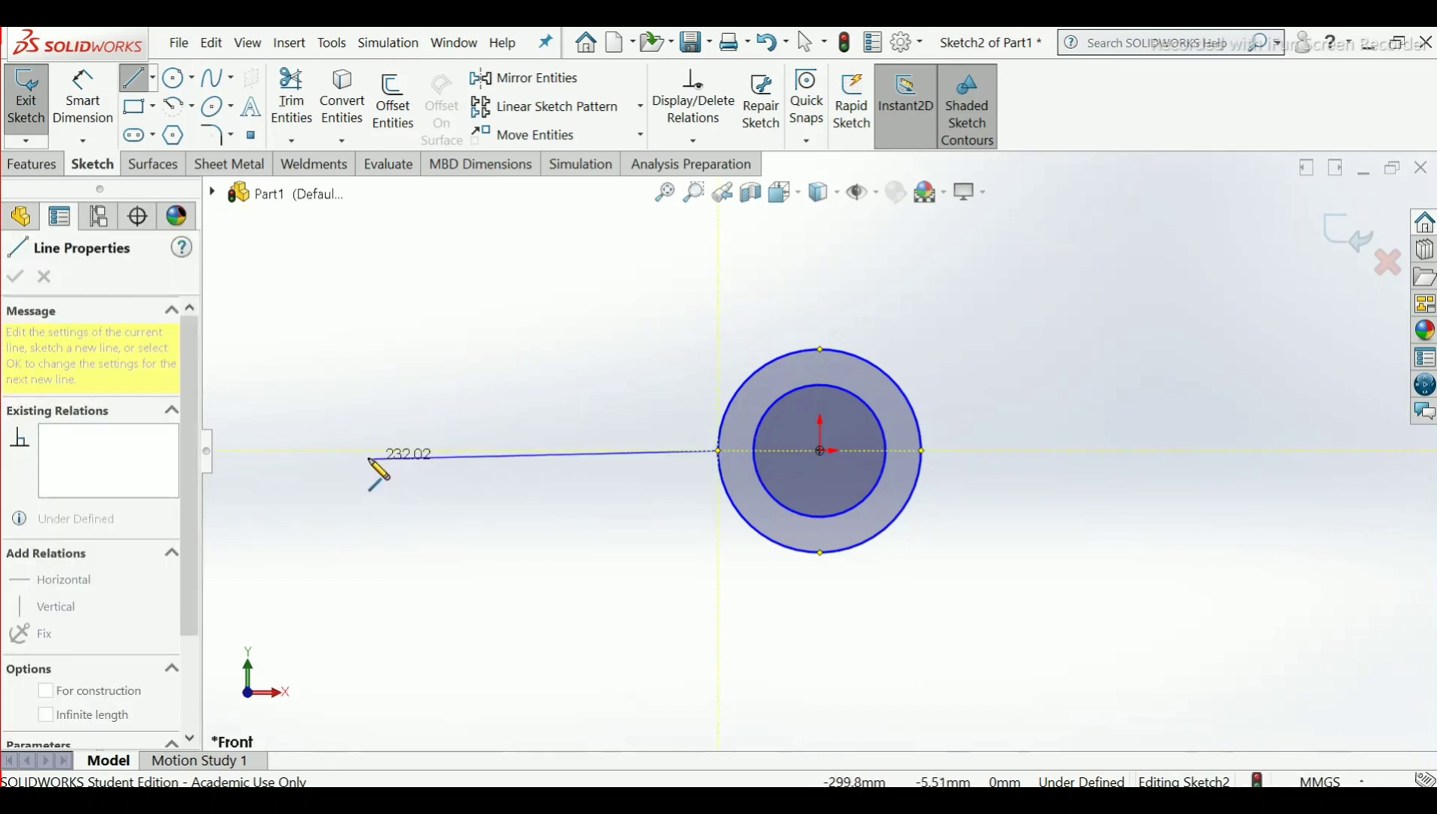
{"action": "left_click", "coordinate": [365, 451]}
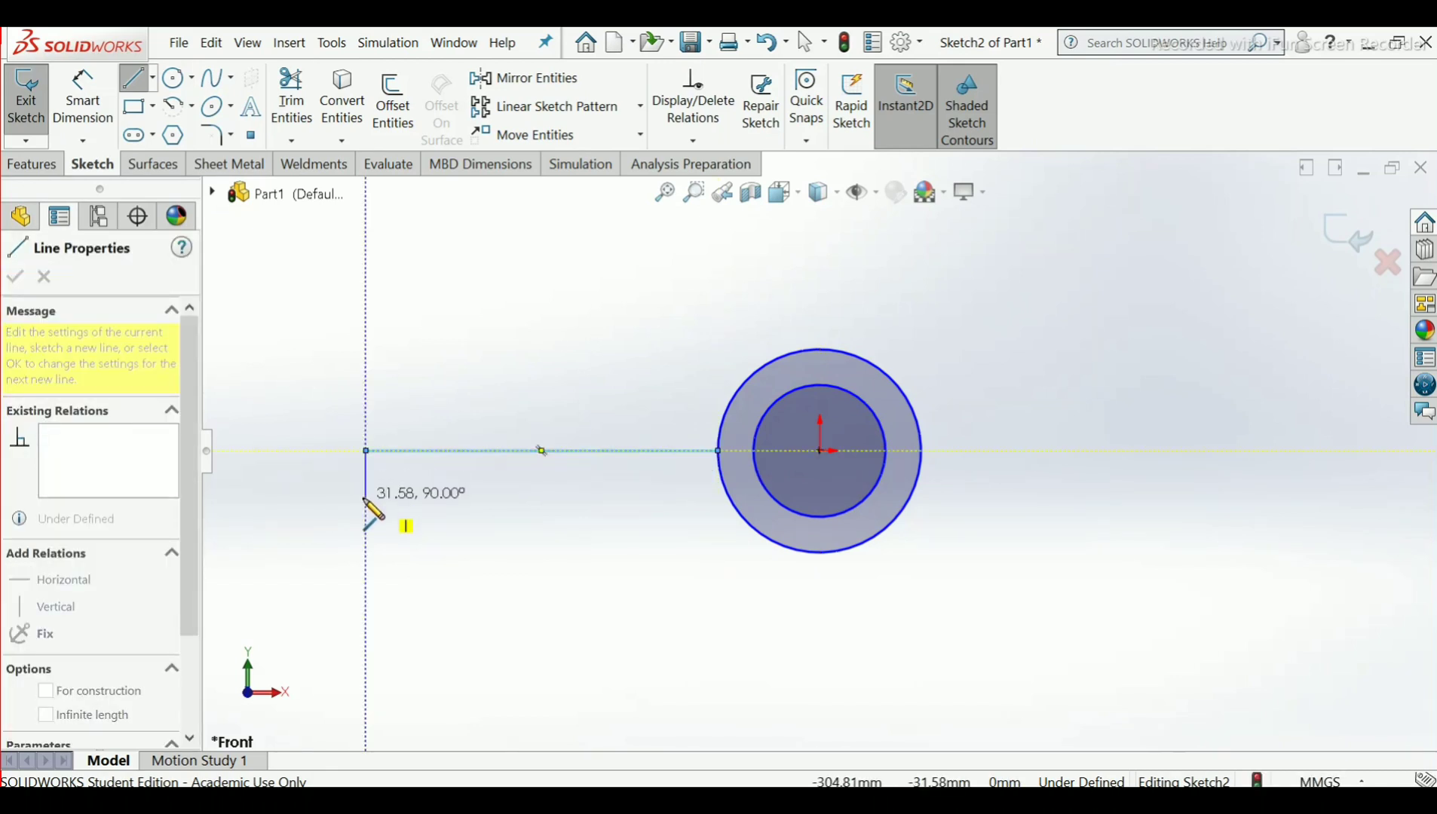
{"action": "left_click", "coordinate": [365, 490]}
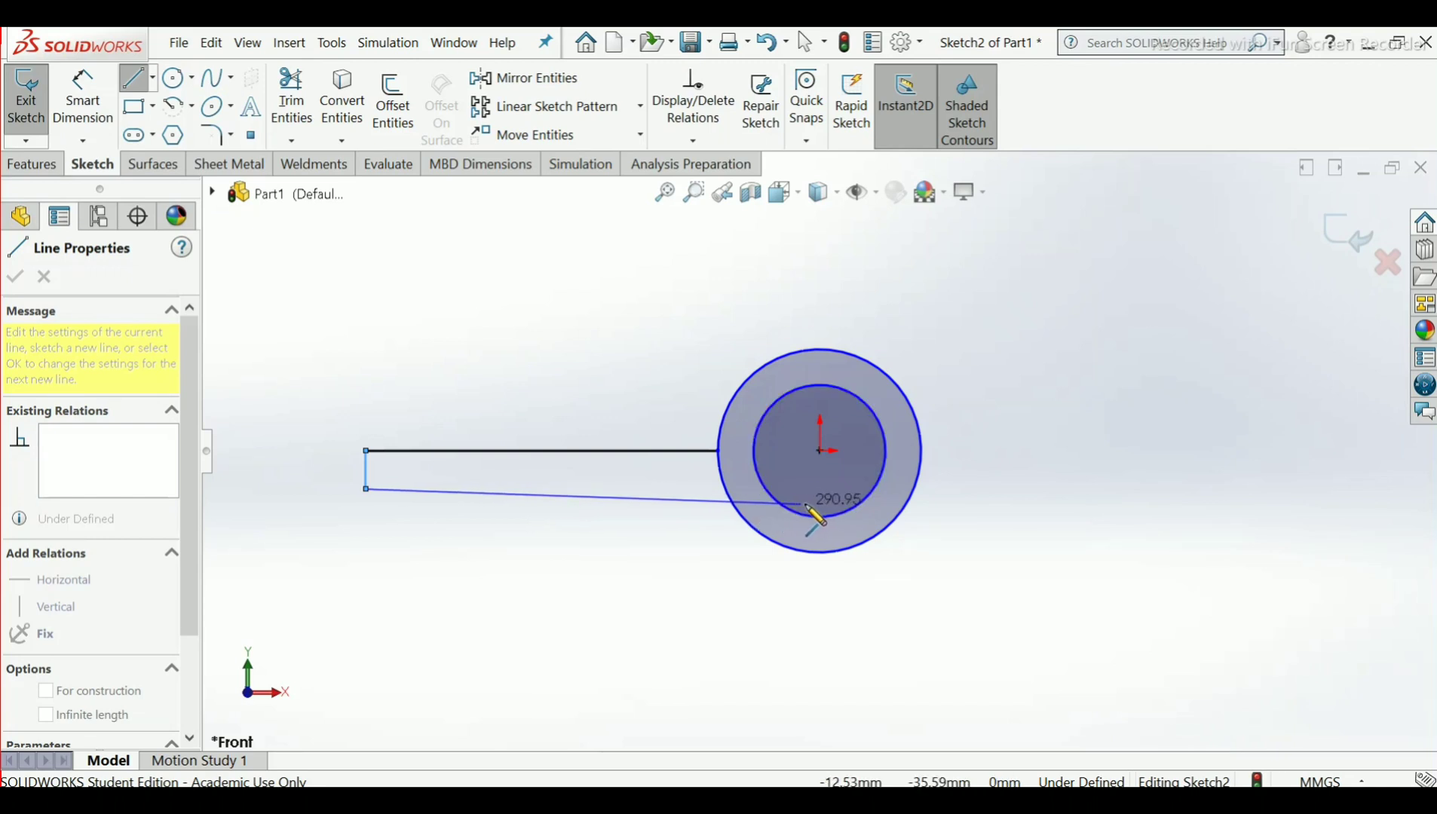
{"action": "left_click", "coordinate": [915, 486]}
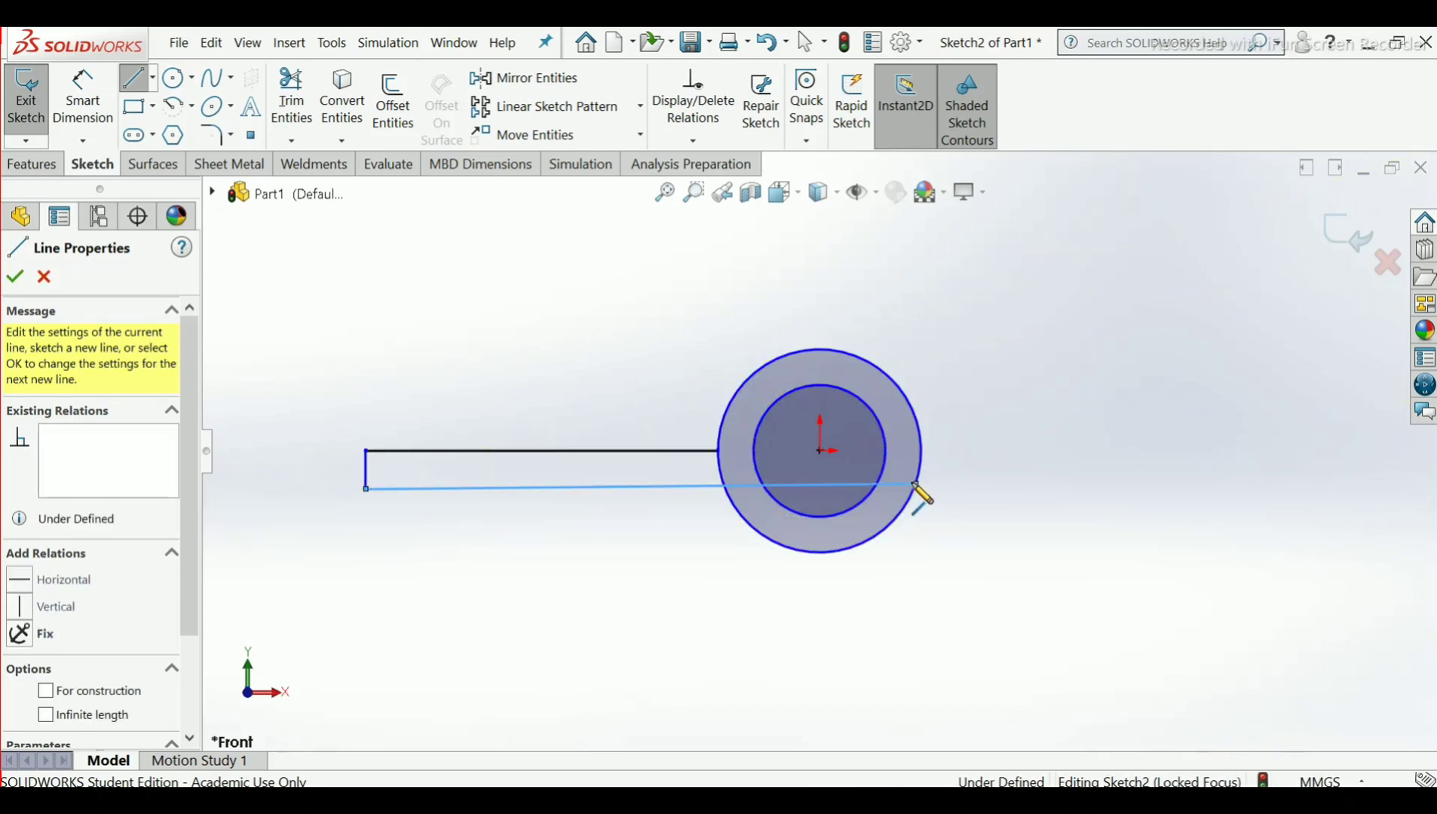
{"action": "right_click", "coordinate": [920, 495]}
{"action": "left_click", "coordinate": [980, 501]}
Trim away every segment of the arm's lower line, both outside and inside the circles
{"action": "scroll", "coordinate": [801, 470], "scroll_direction": "up", "scroll_amount": 5}
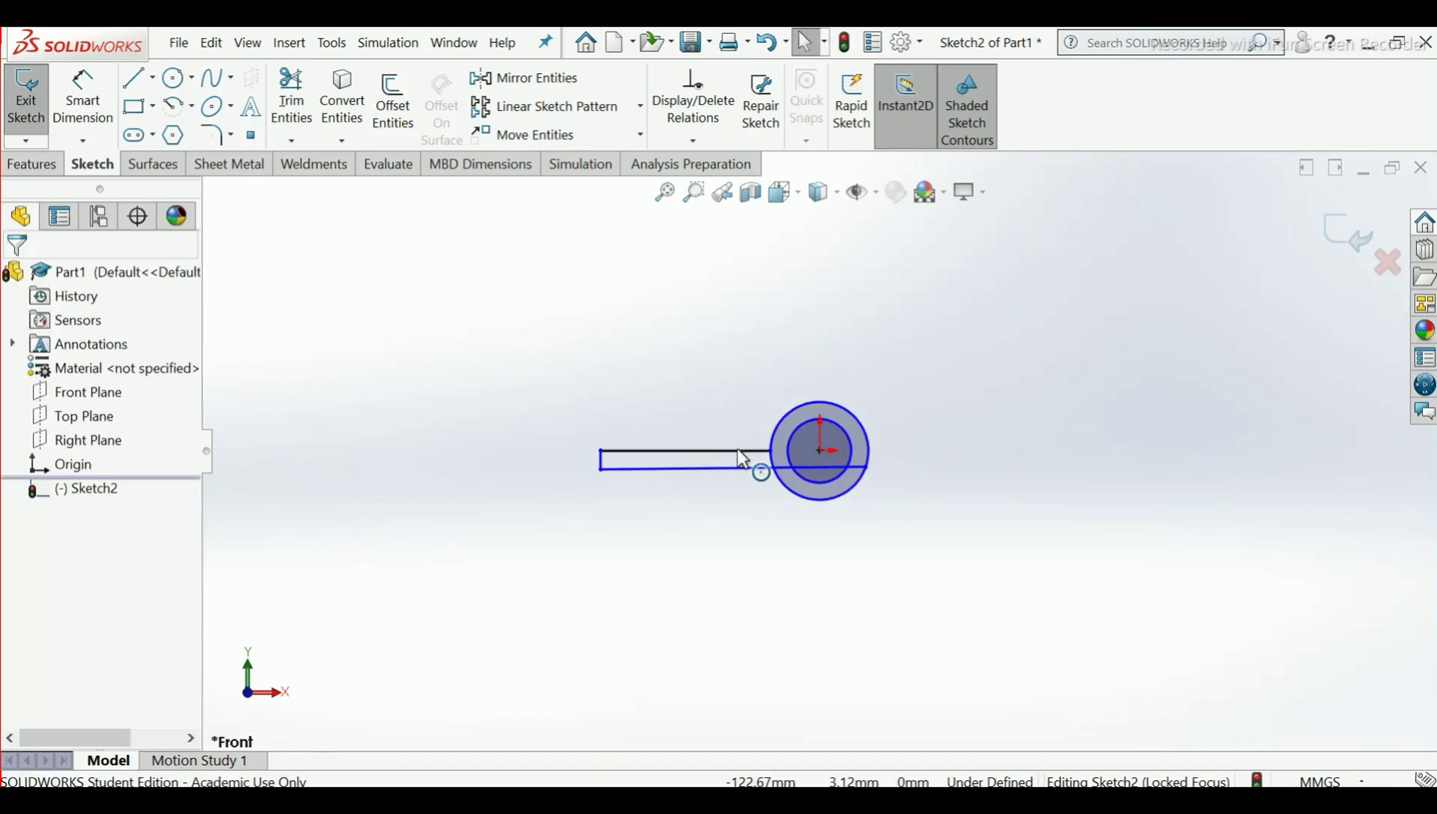
{"action": "scroll", "coordinate": [756, 459], "scroll_direction": "down", "scroll_amount": 6}
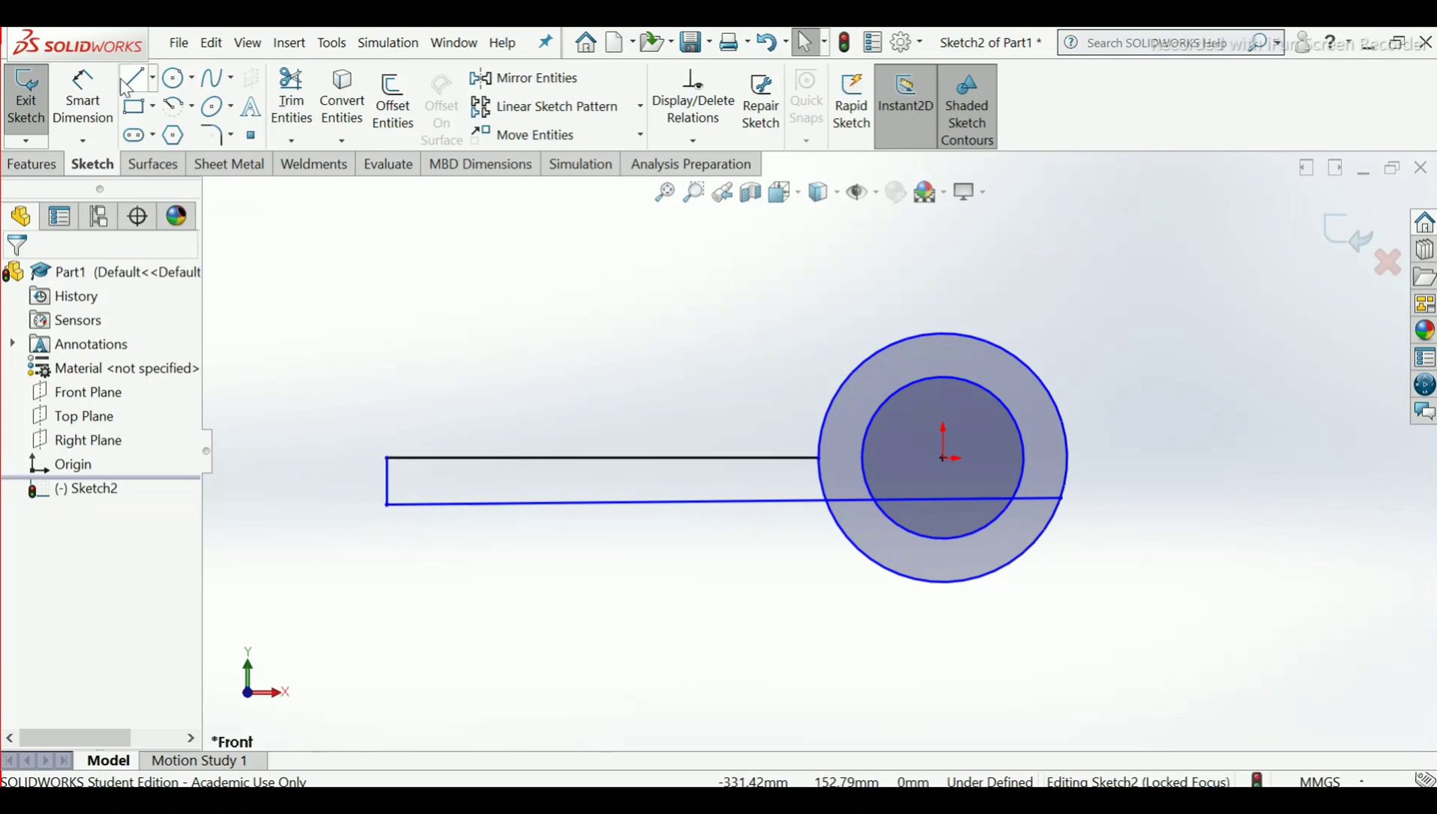
{"action": "left_click", "coordinate": [293, 104]}
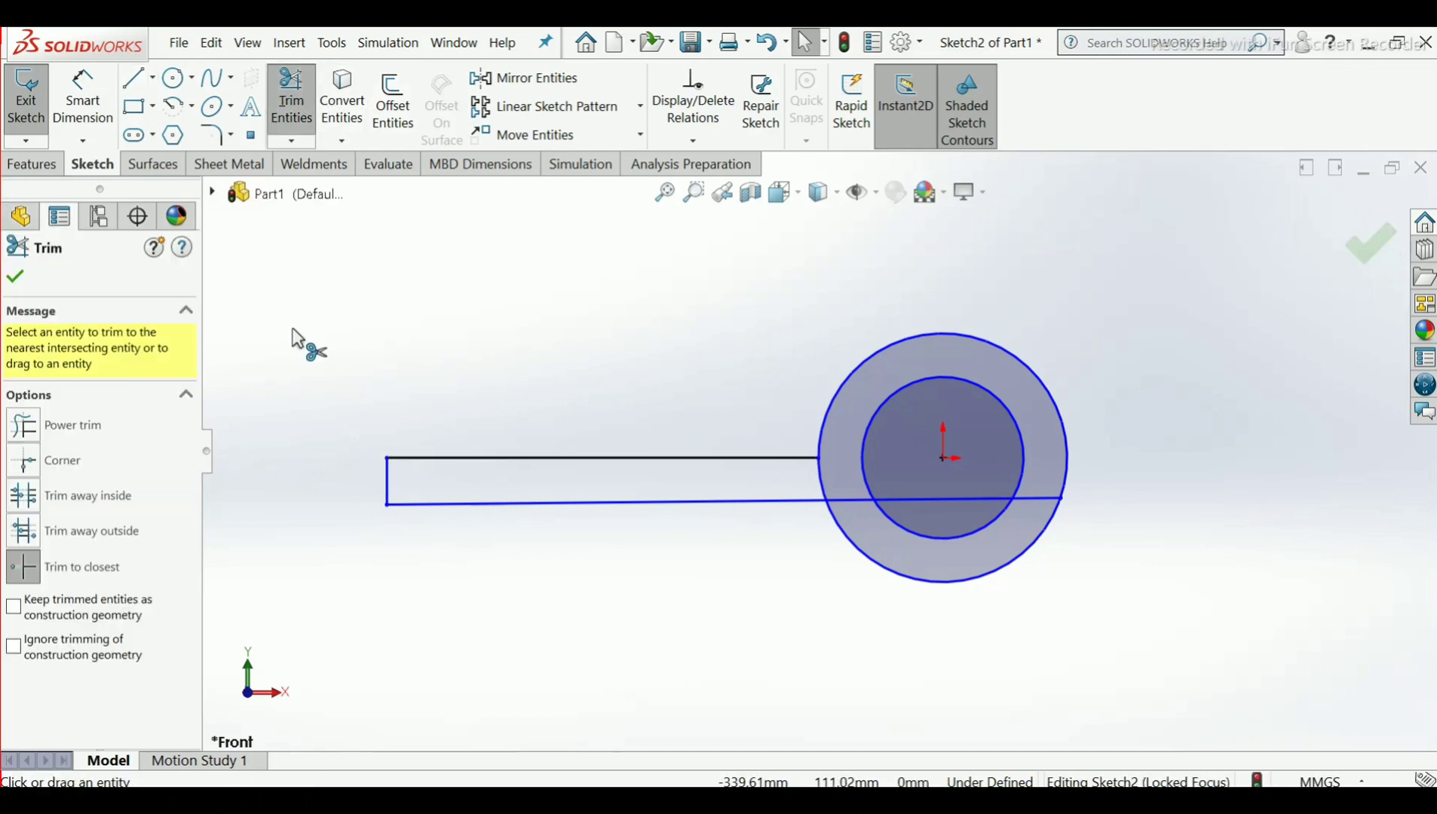
{"action": "left_click", "coordinate": [556, 504]}
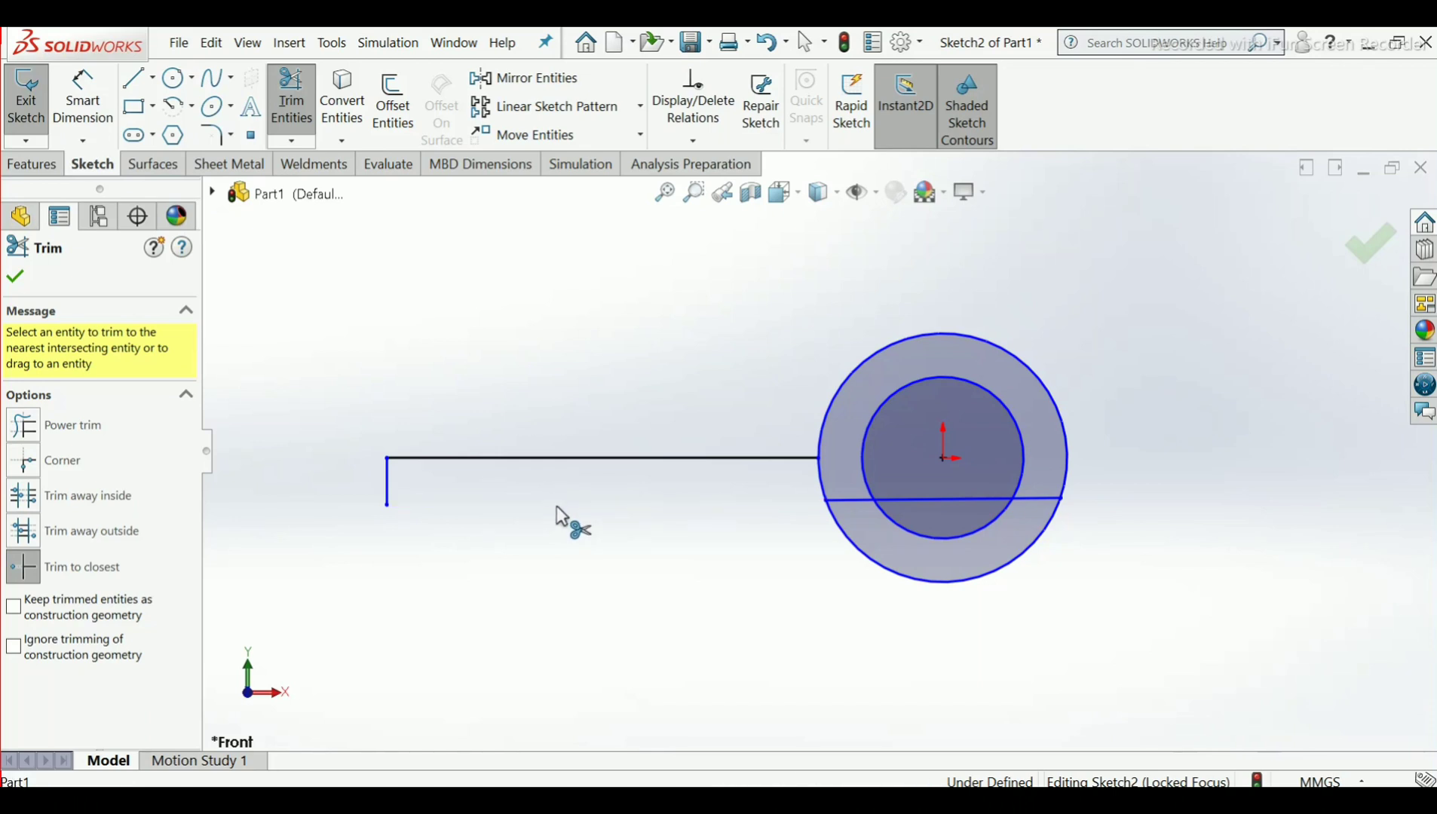
{"action": "left_click", "coordinate": [847, 499]}
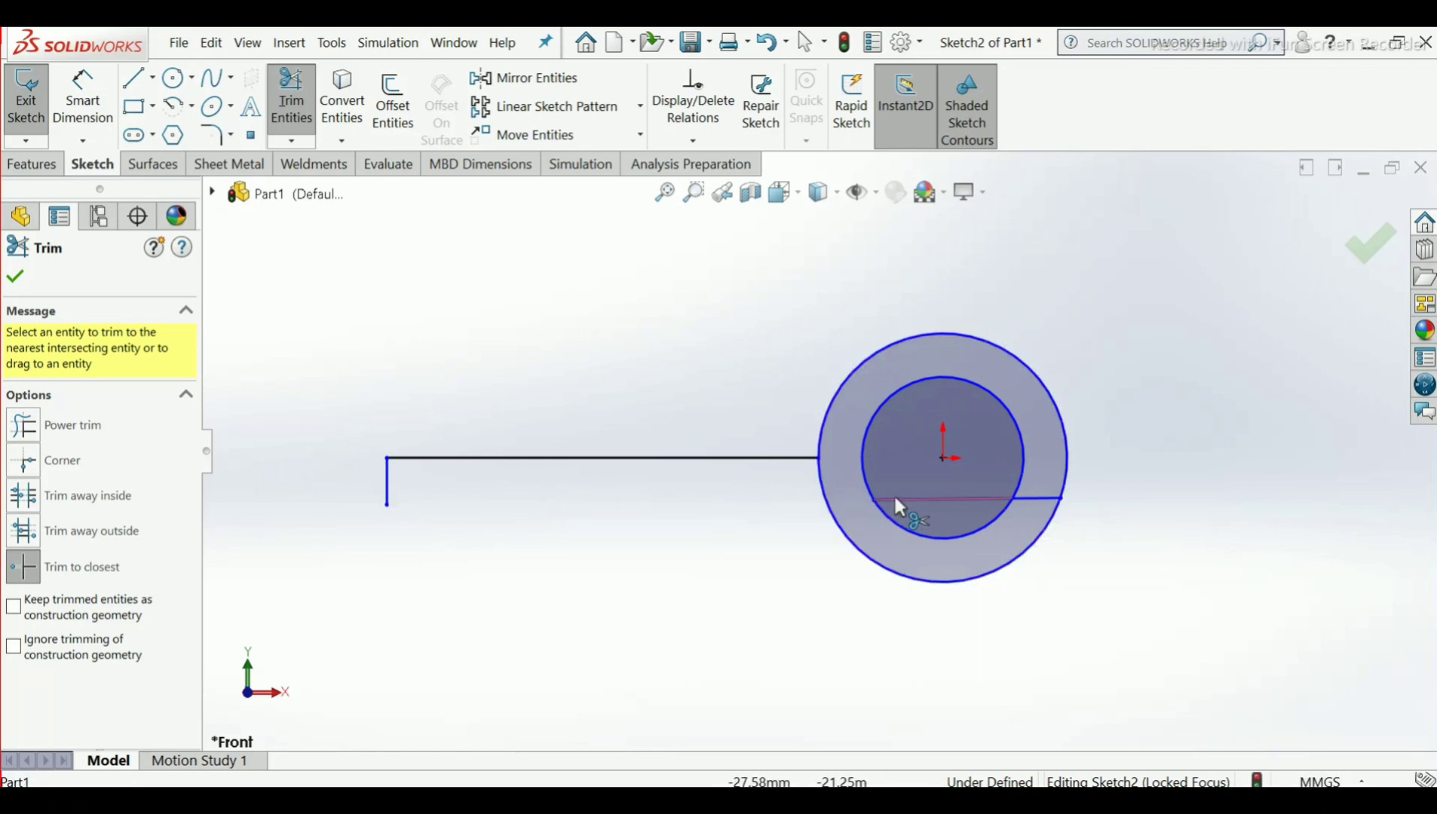
{"action": "left_click", "coordinate": [979, 497]}
{"action": "left_click", "coordinate": [1024, 496]}
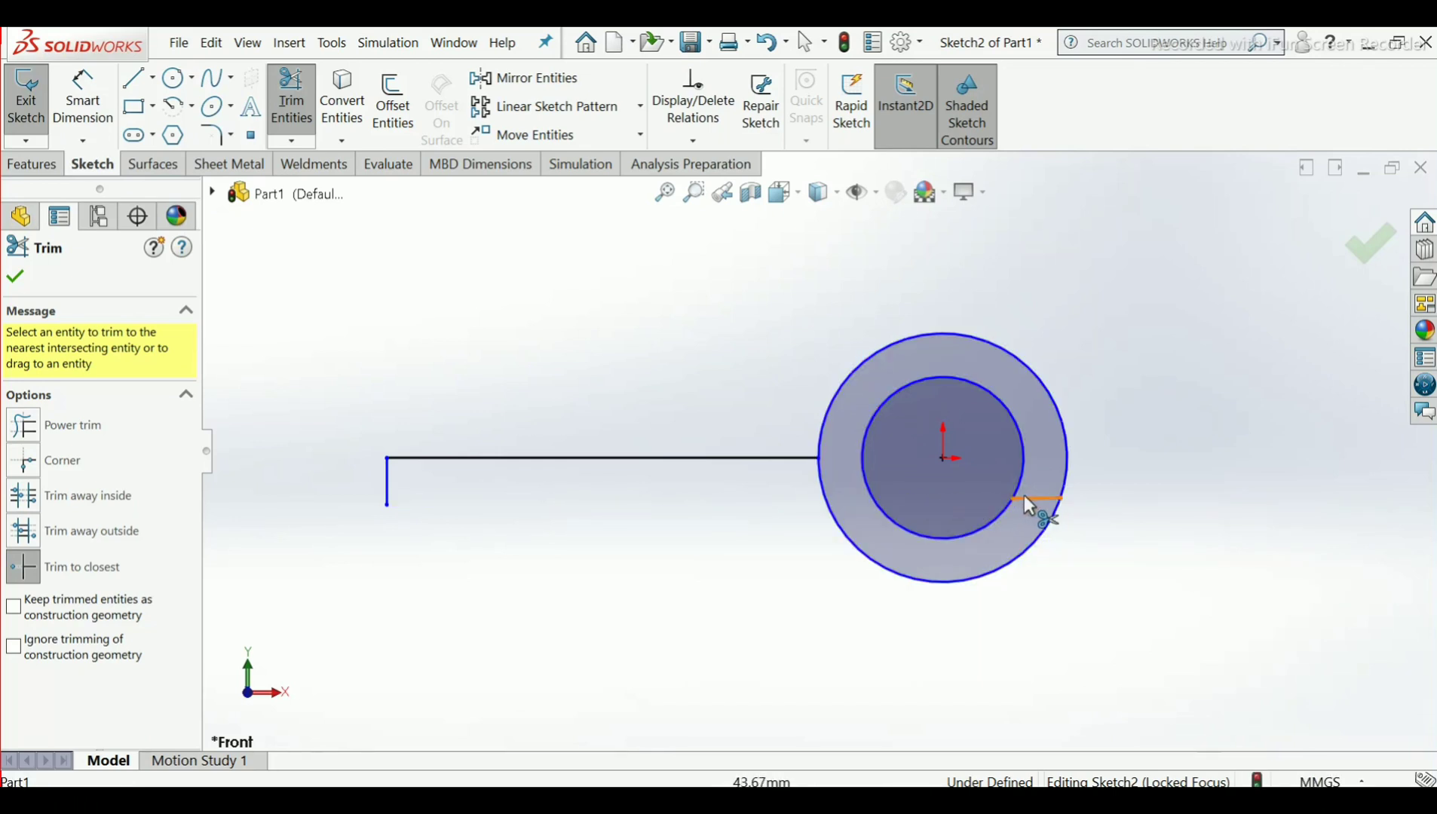
{"action": "left_click", "coordinate": [17, 277]}
Sketch a horizontal line about 88 mm long across the inner circle, joining its left and right quadrants
{"action": "left_click", "coordinate": [134, 78]}
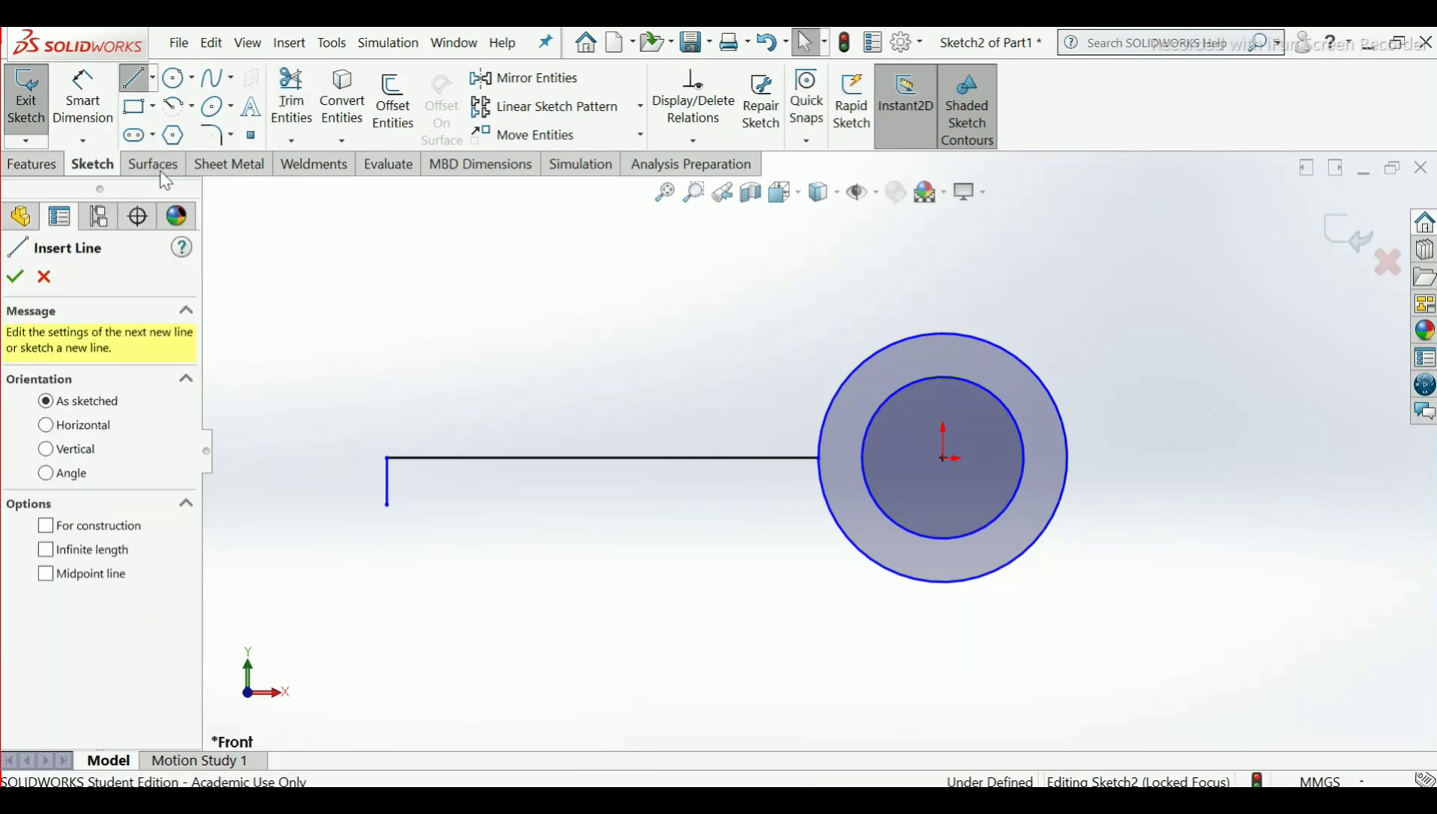
{"action": "left_click", "coordinate": [861, 458]}
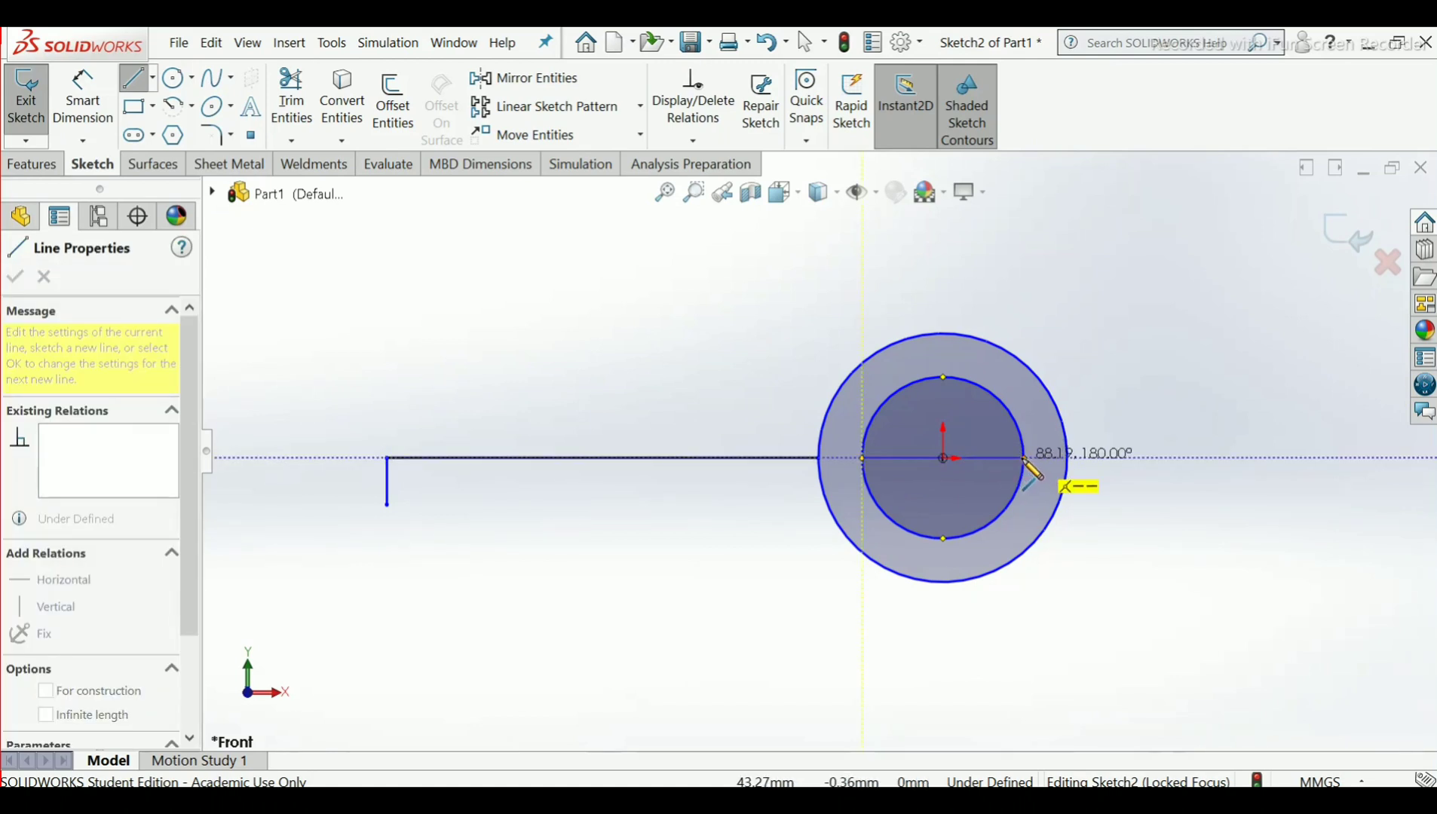
{"action": "left_click", "coordinate": [1024, 458]}
{"action": "right_click", "coordinate": [1024, 460]}
{"action": "left_click", "coordinate": [1067, 475]}
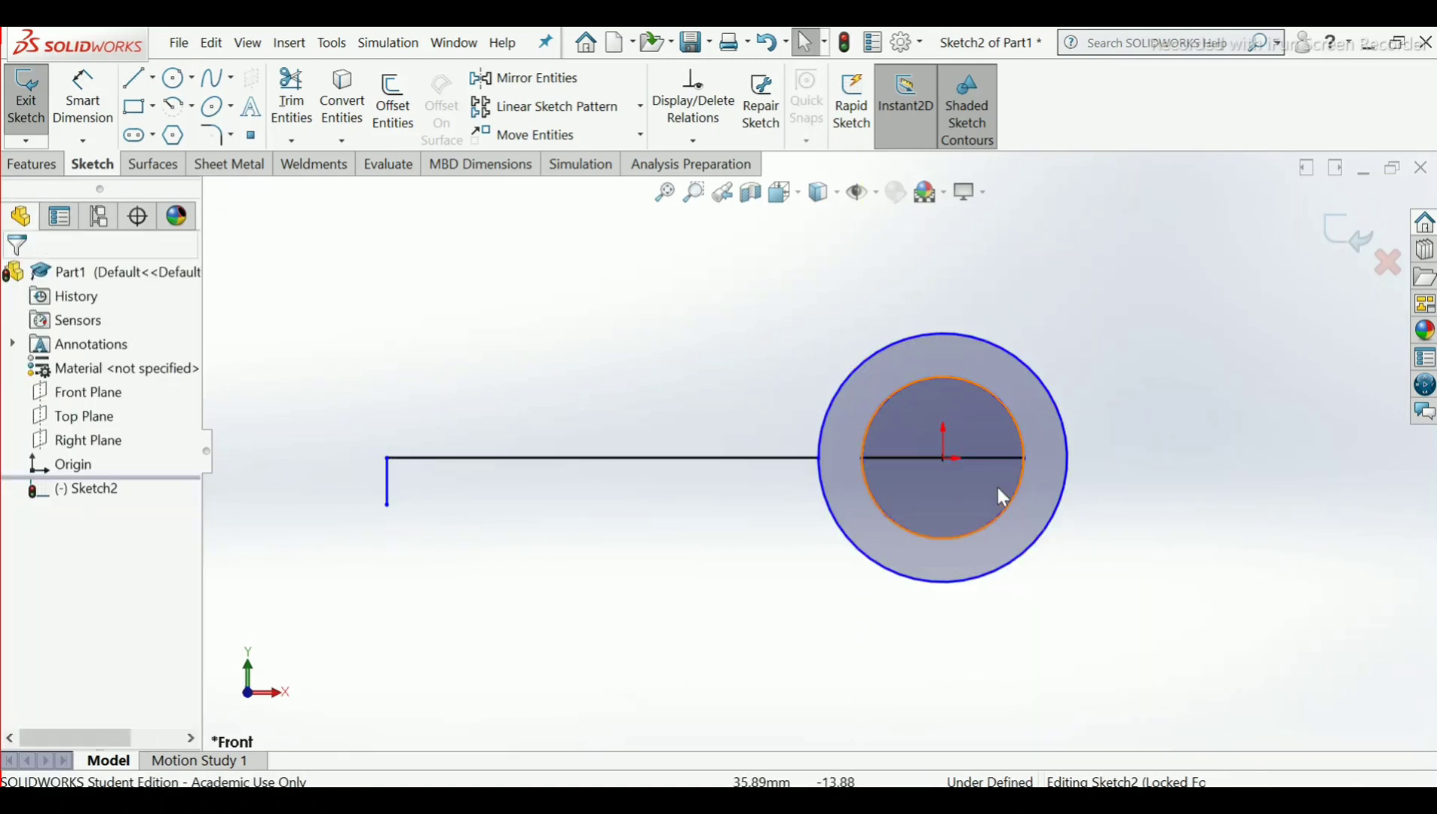
Delete the remaining horizontal and vertical lines of the arm outline
{"action": "left_click", "coordinate": [713, 458]}
{"action": "key", "text": "Delete"}
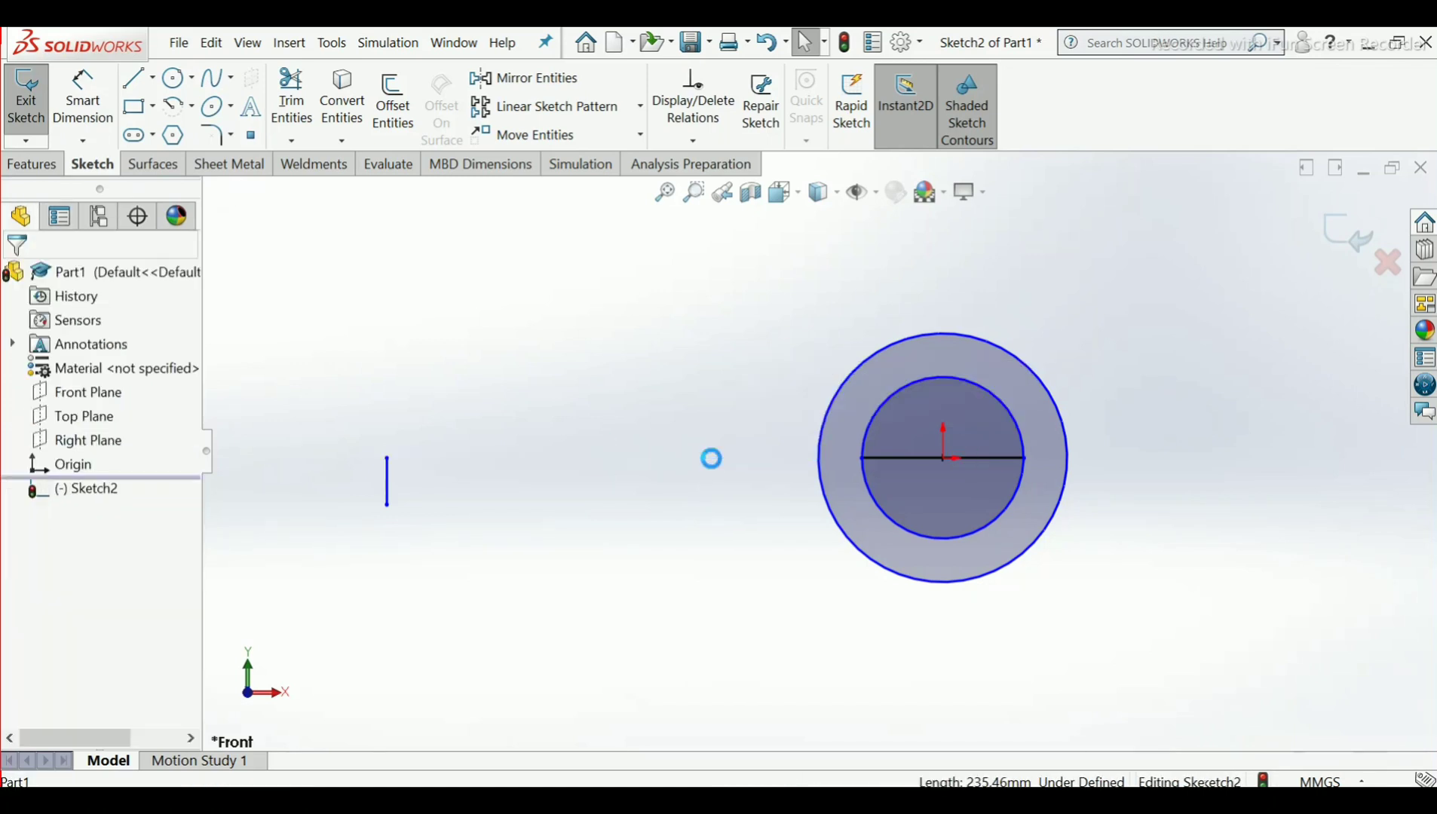
{"action": "left_click", "coordinate": [388, 483]}
{"action": "key", "text": "Delete"}
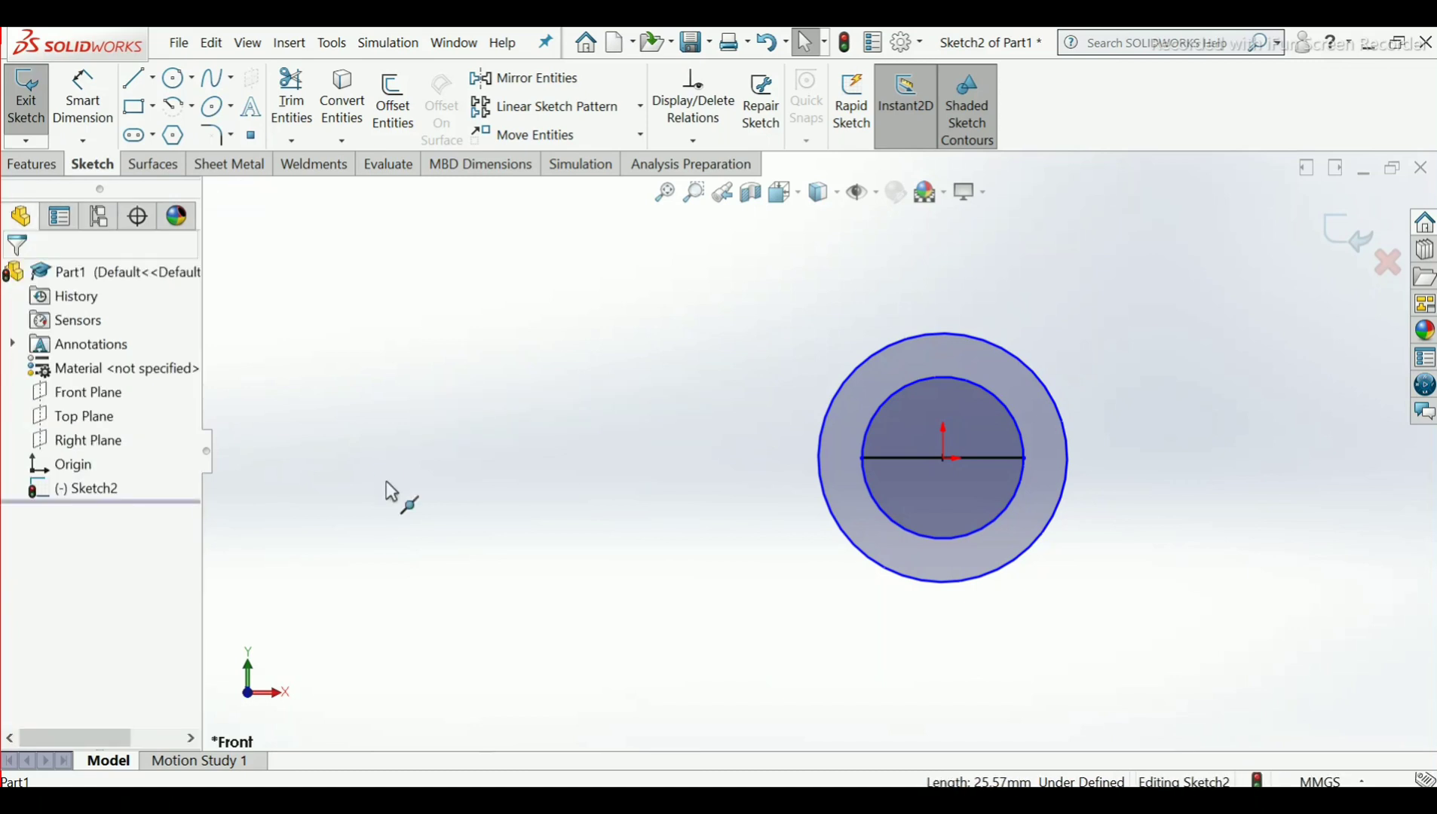
Sketch the arm outline from the outer circle's left quadrant: about 242 mm horizontally, 22 mm up, and horizontally back to the circle
{"action": "left_click", "coordinate": [136, 78]}
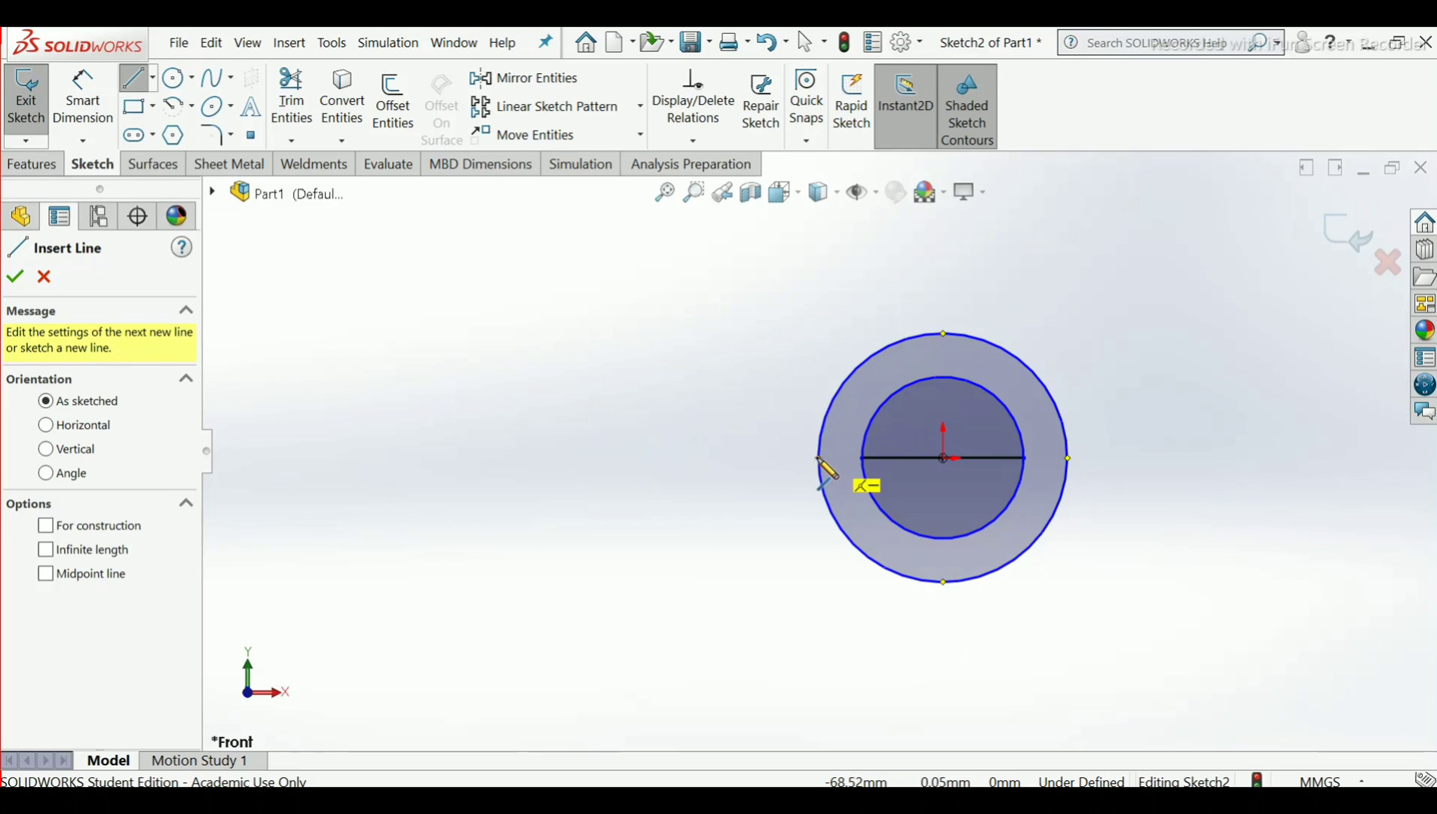
{"action": "left_click", "coordinate": [818, 459]}
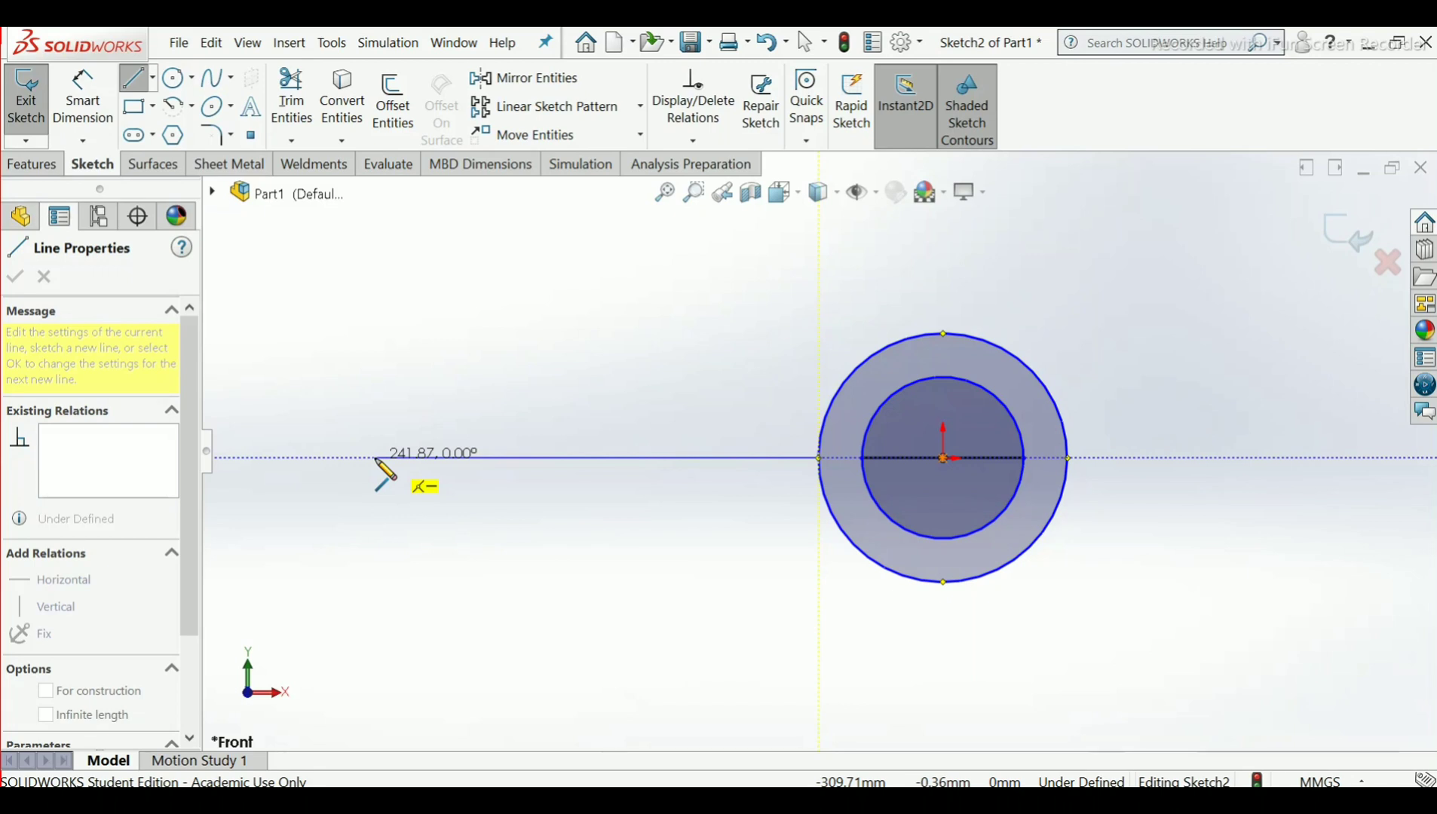
{"action": "left_click", "coordinate": [376, 459]}
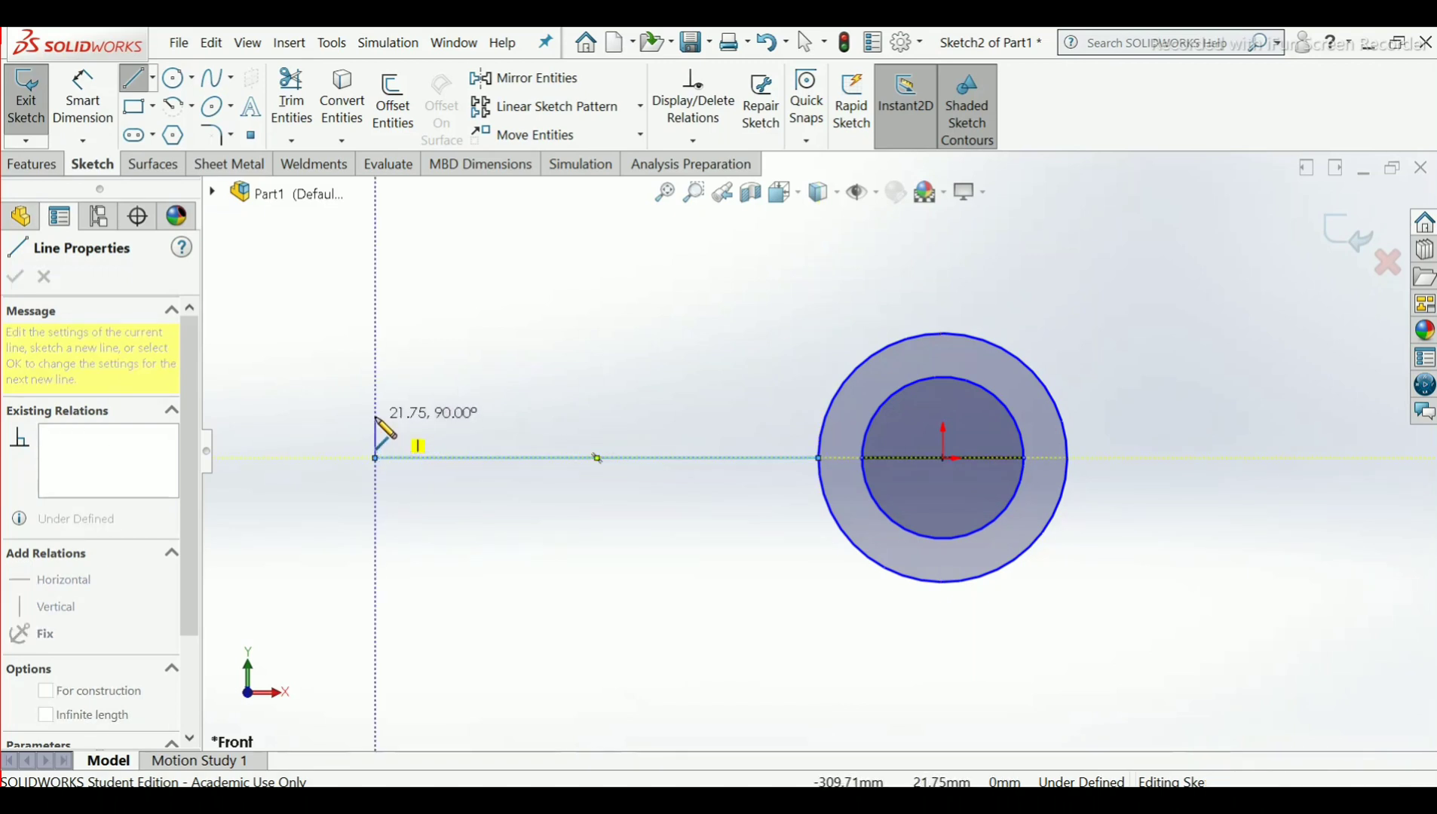
{"action": "left_click", "coordinate": [376, 417]}
{"action": "left_click", "coordinate": [822, 417]}
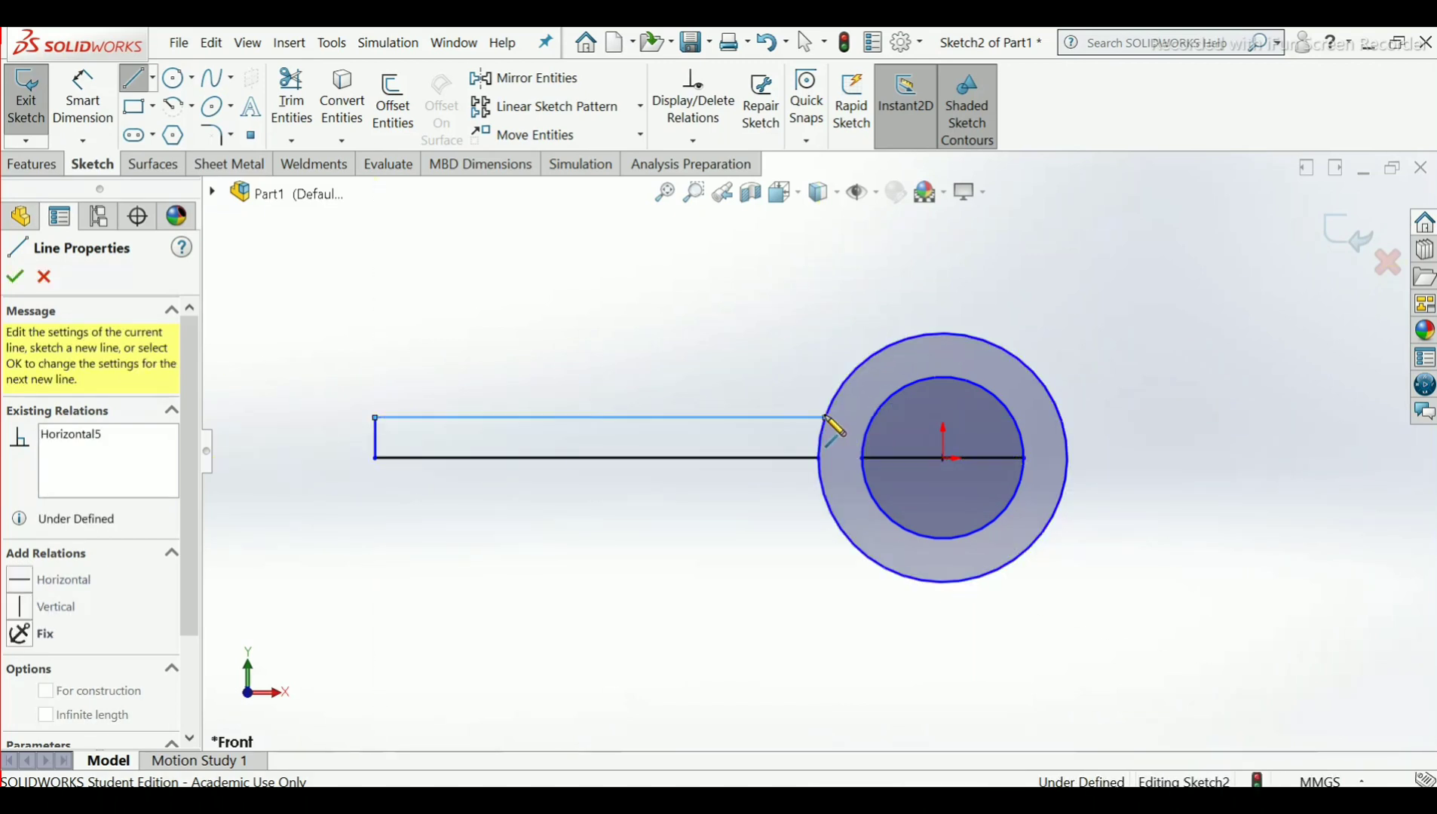
{"action": "right_click", "coordinate": [824, 417]}
{"action": "left_click", "coordinate": [875, 429]}
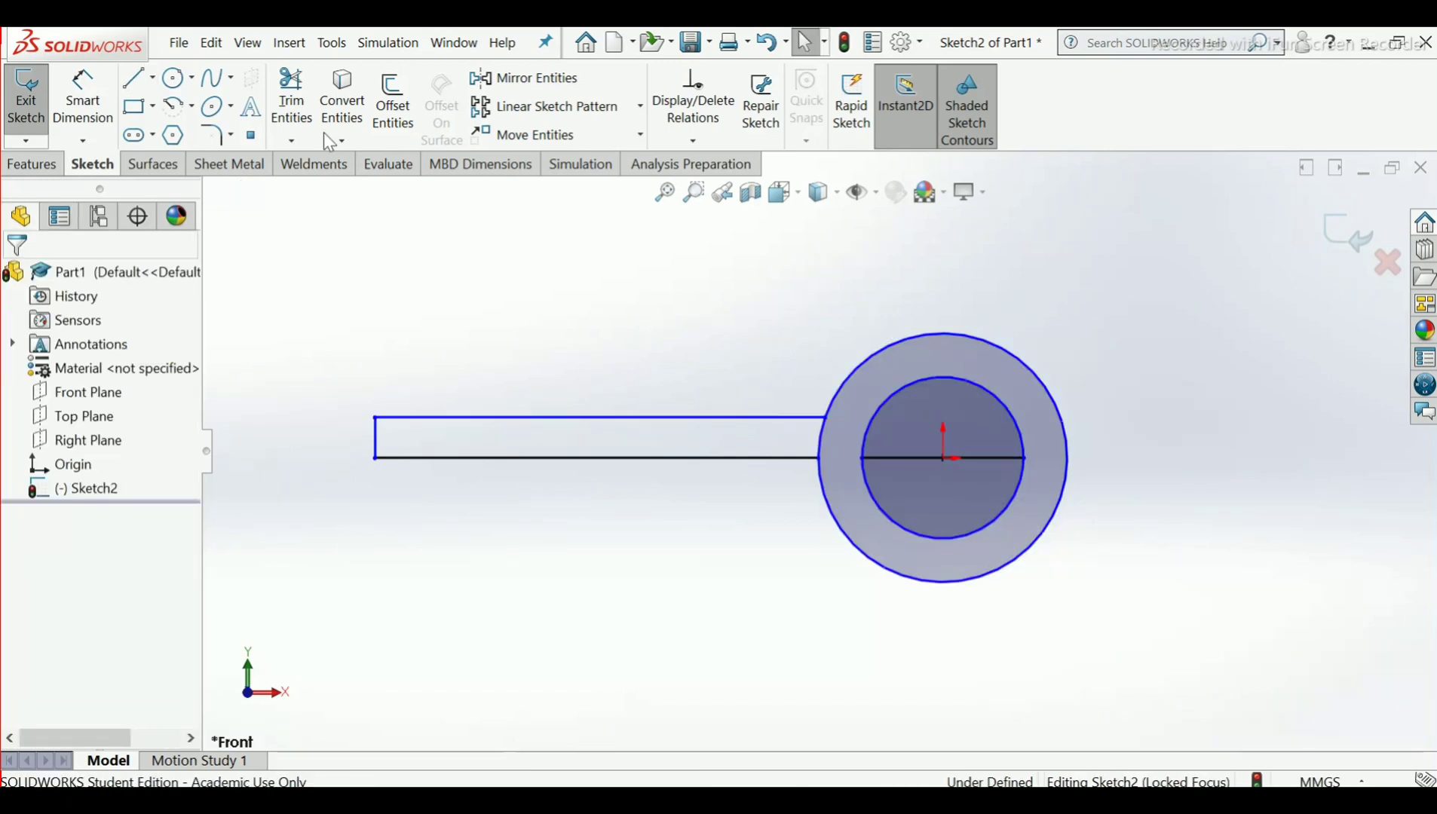
Try trimming the outer circle beyond the arm's end and undo the trim
{"action": "left_click", "coordinate": [291, 102]}
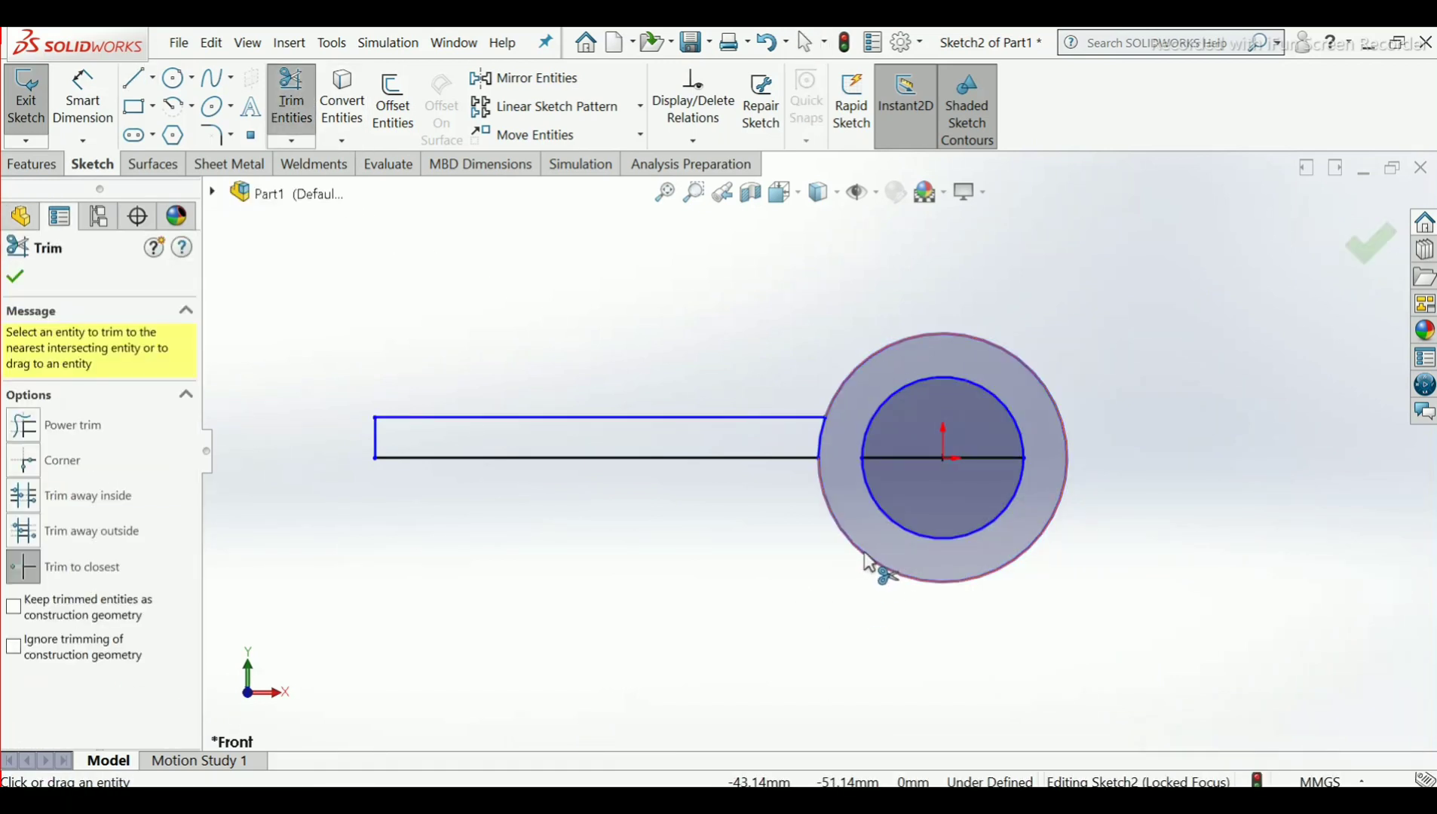
{"action": "left_click", "coordinate": [867, 562]}
{"action": "key", "text": "Escape"}
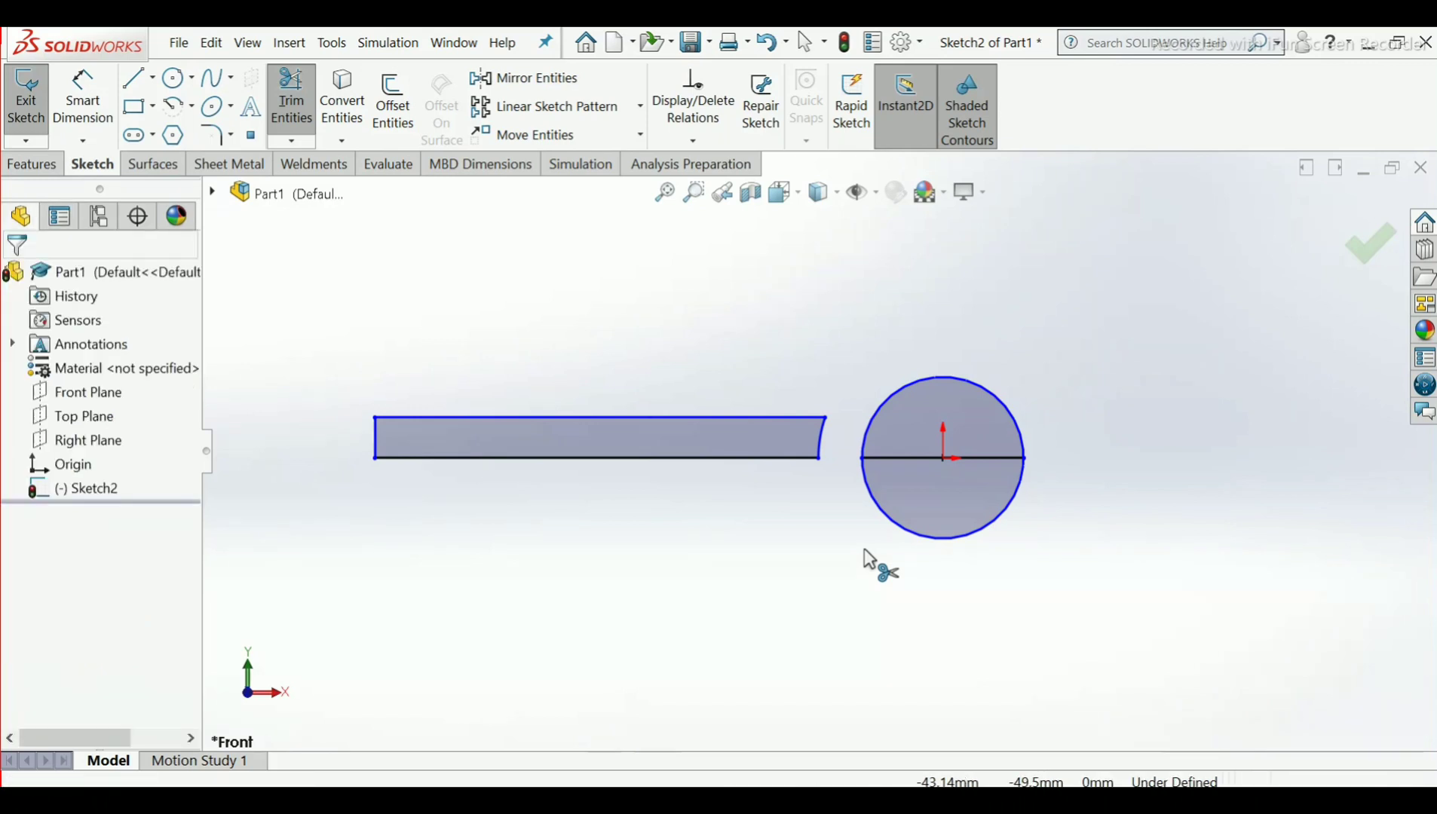
{"action": "key", "text": "ctrl+z"}
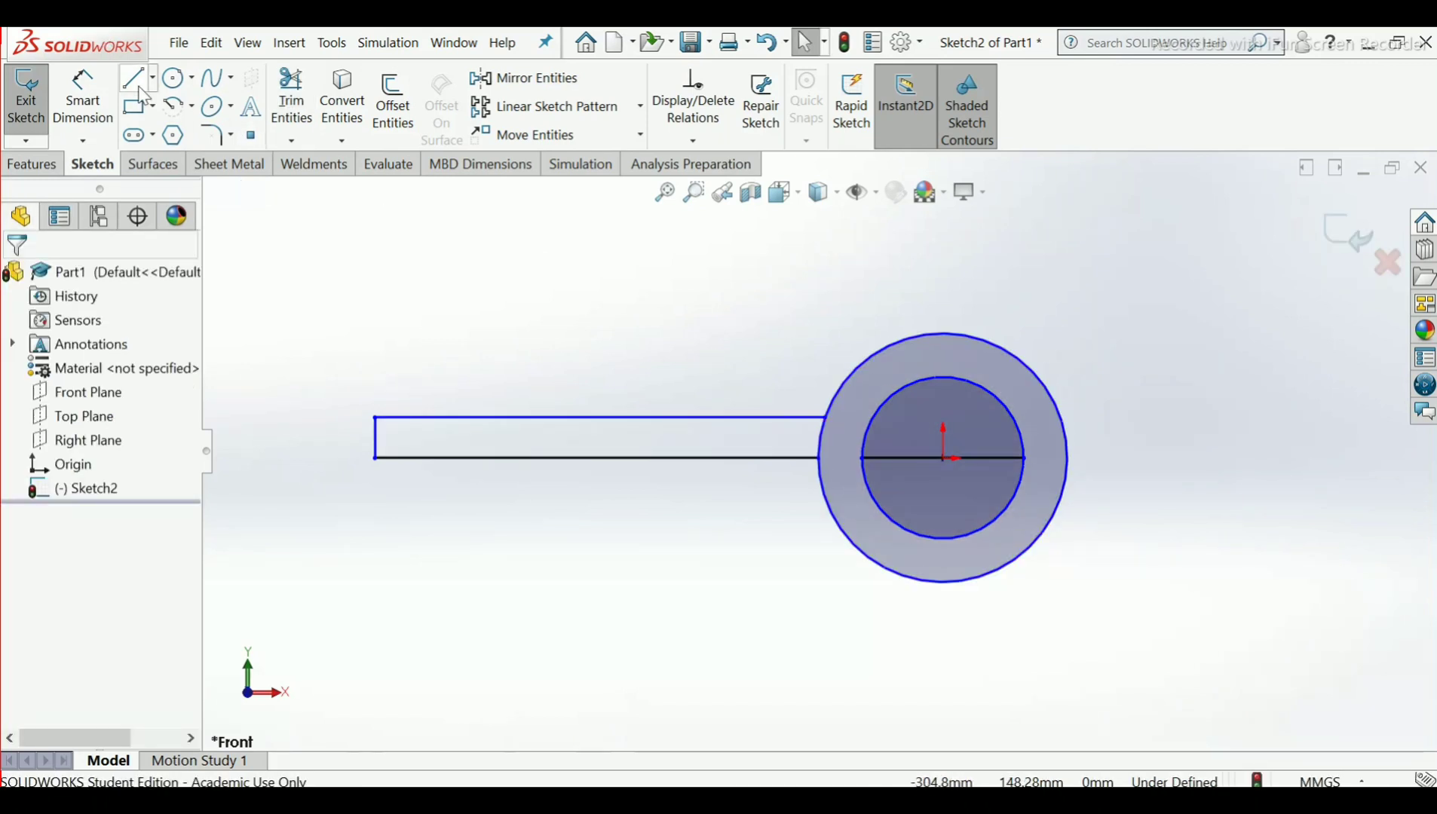
Extend the arm's upper and lower horizontal lines through the outer circle to the inner circle
{"action": "left_click", "coordinate": [291, 102]}
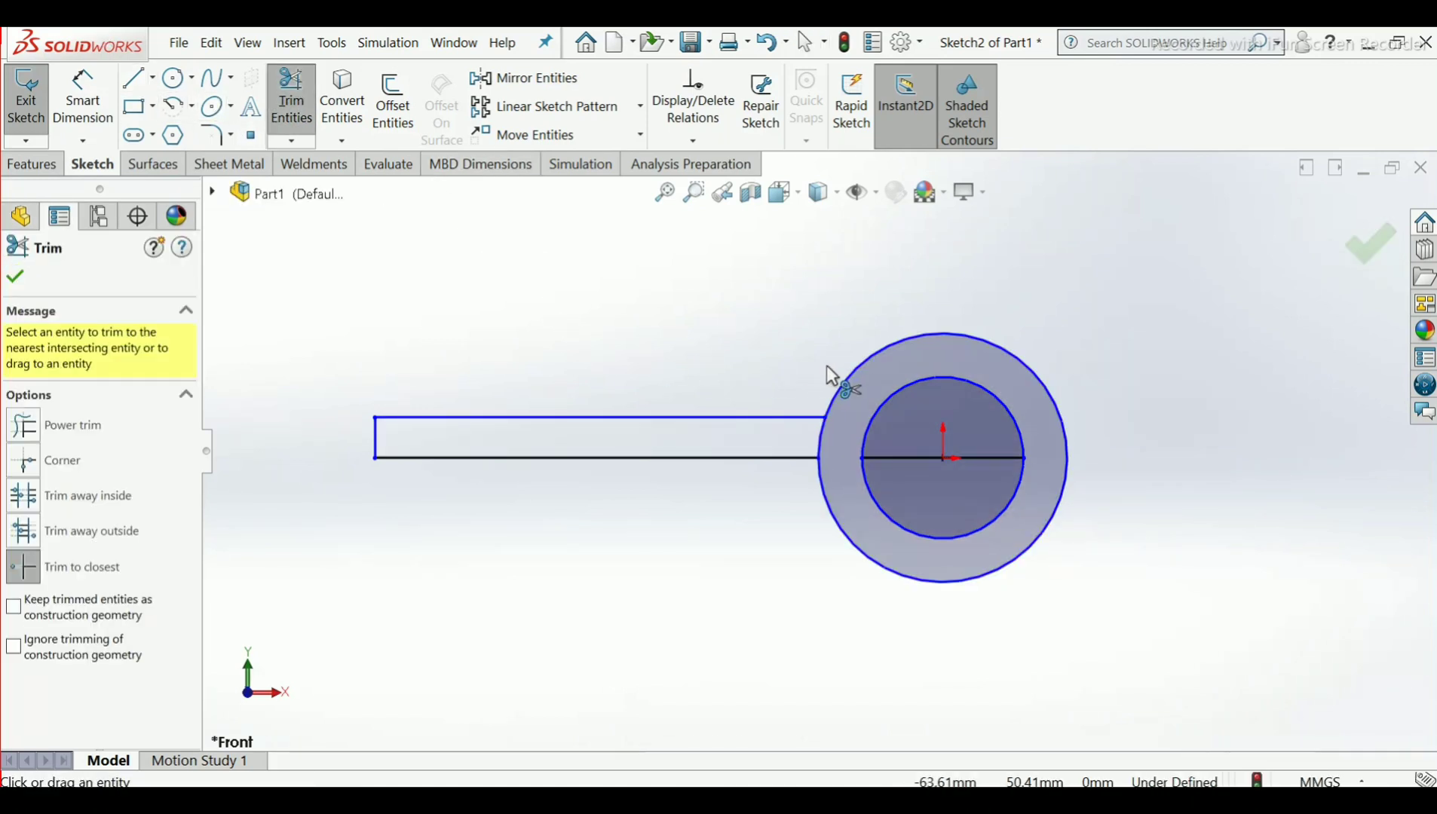
{"action": "left_click", "coordinate": [14, 277]}
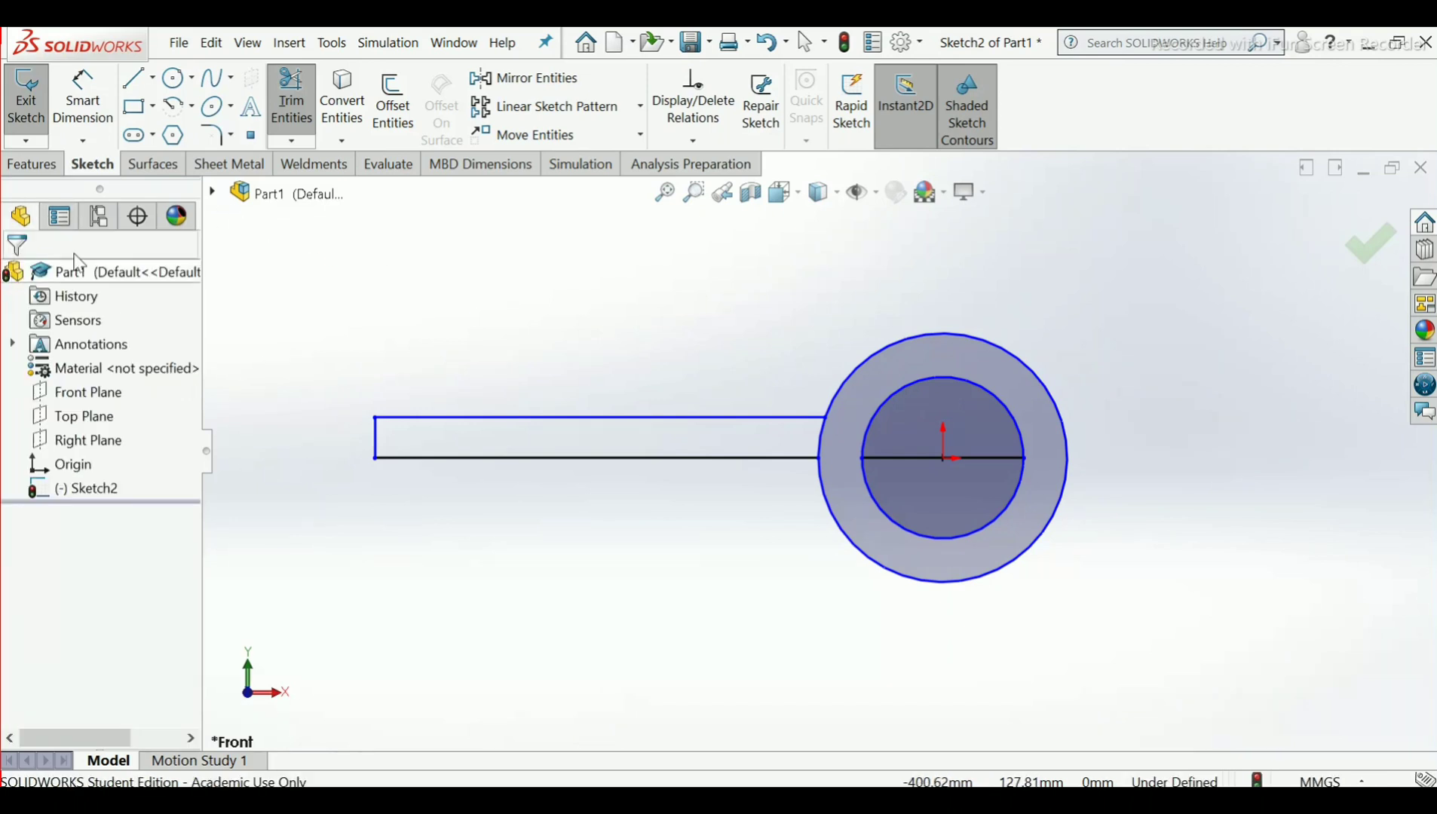
{"action": "left_click", "coordinate": [307, 142]}
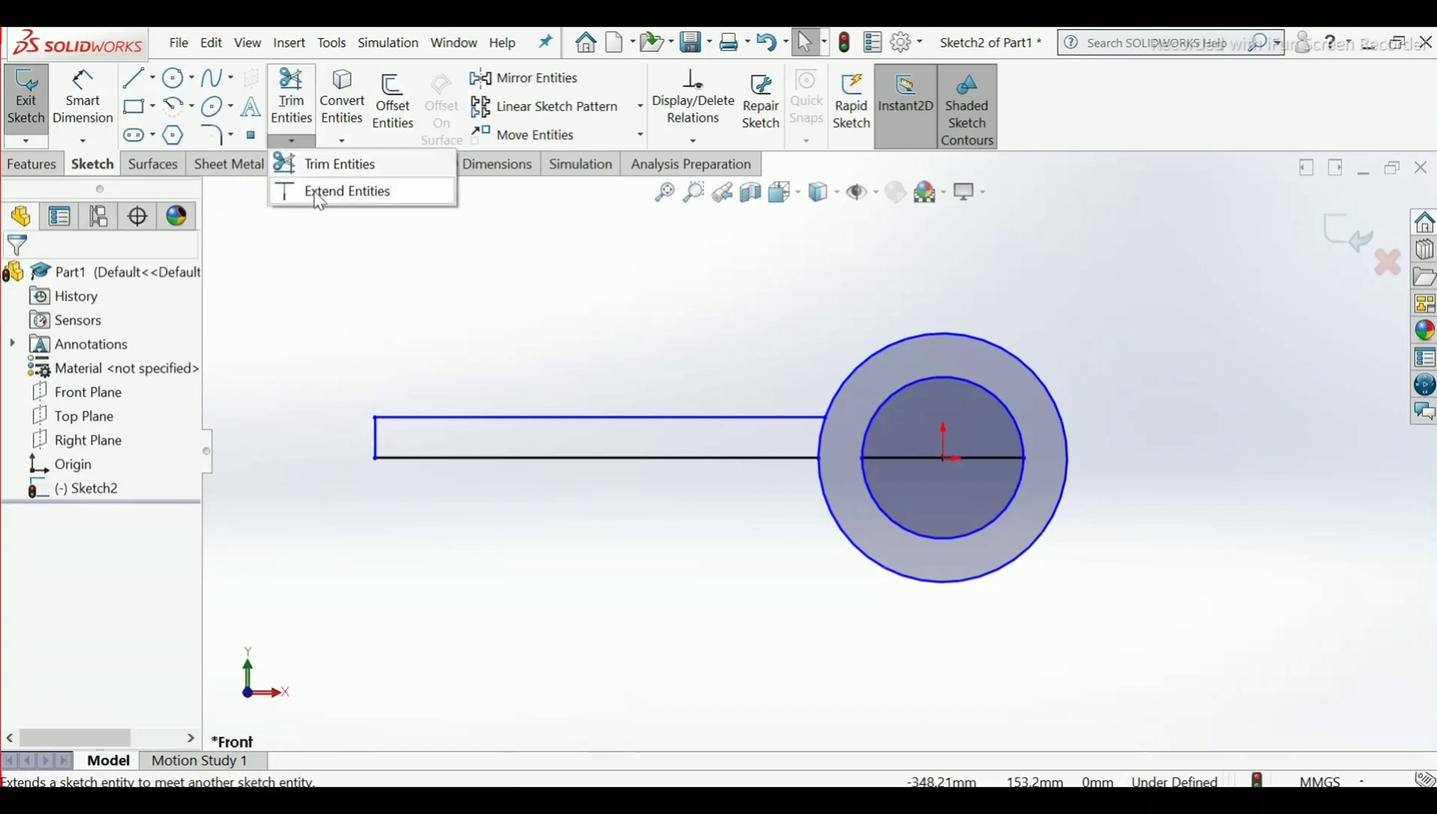
{"action": "left_click", "coordinate": [318, 195]}
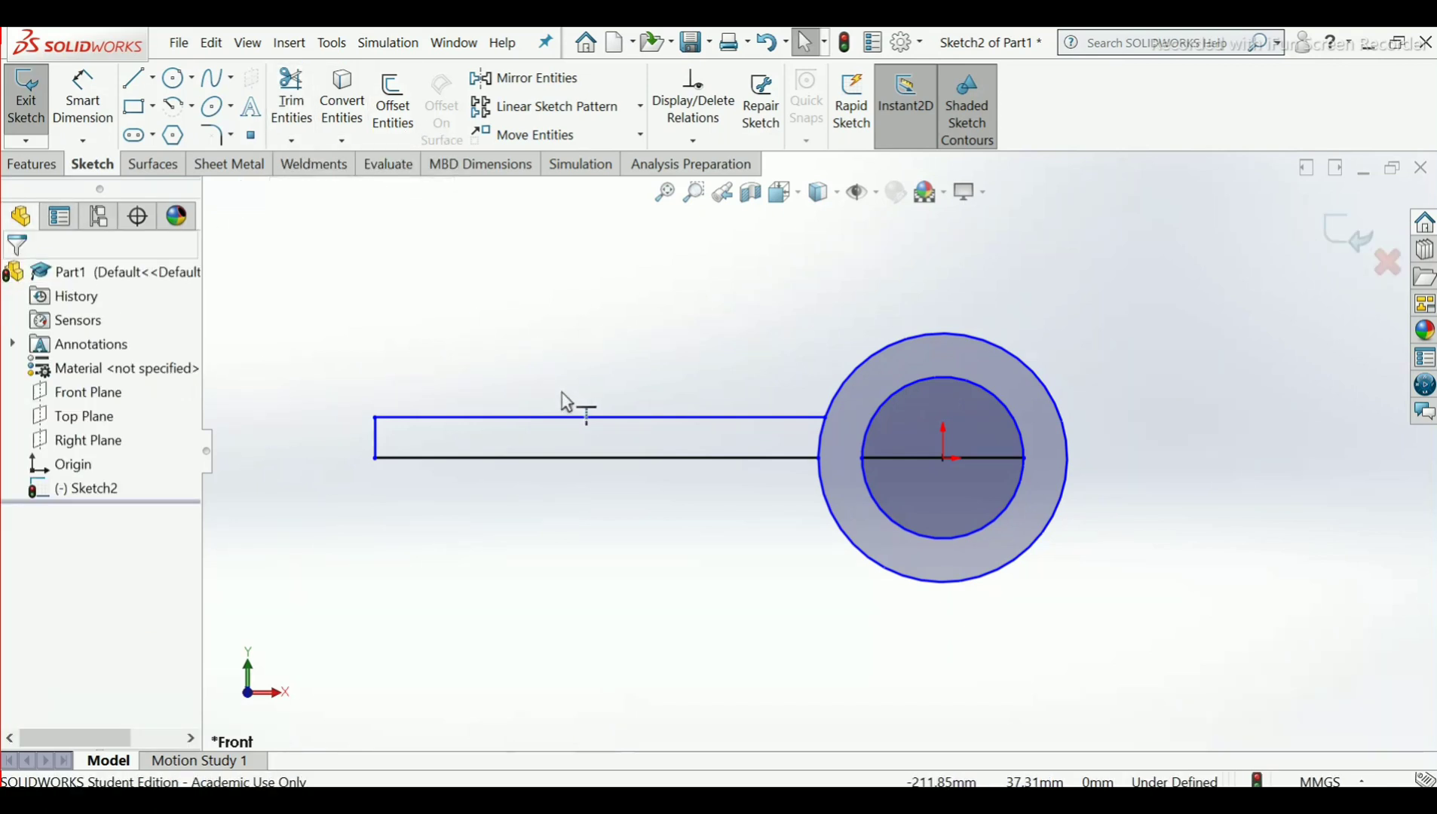
{"action": "left_click", "coordinate": [608, 419]}
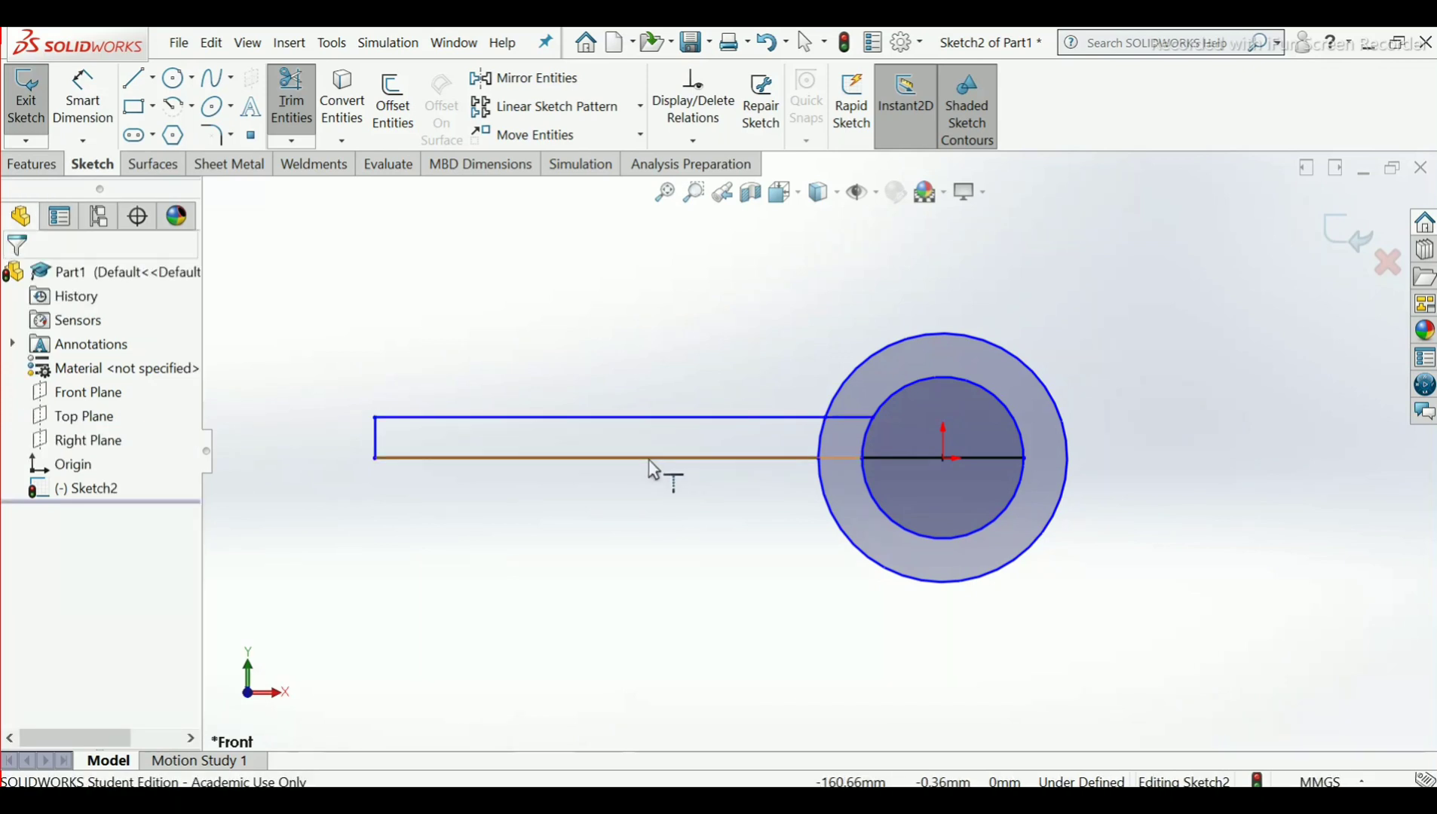
{"action": "left_click", "coordinate": [696, 459]}
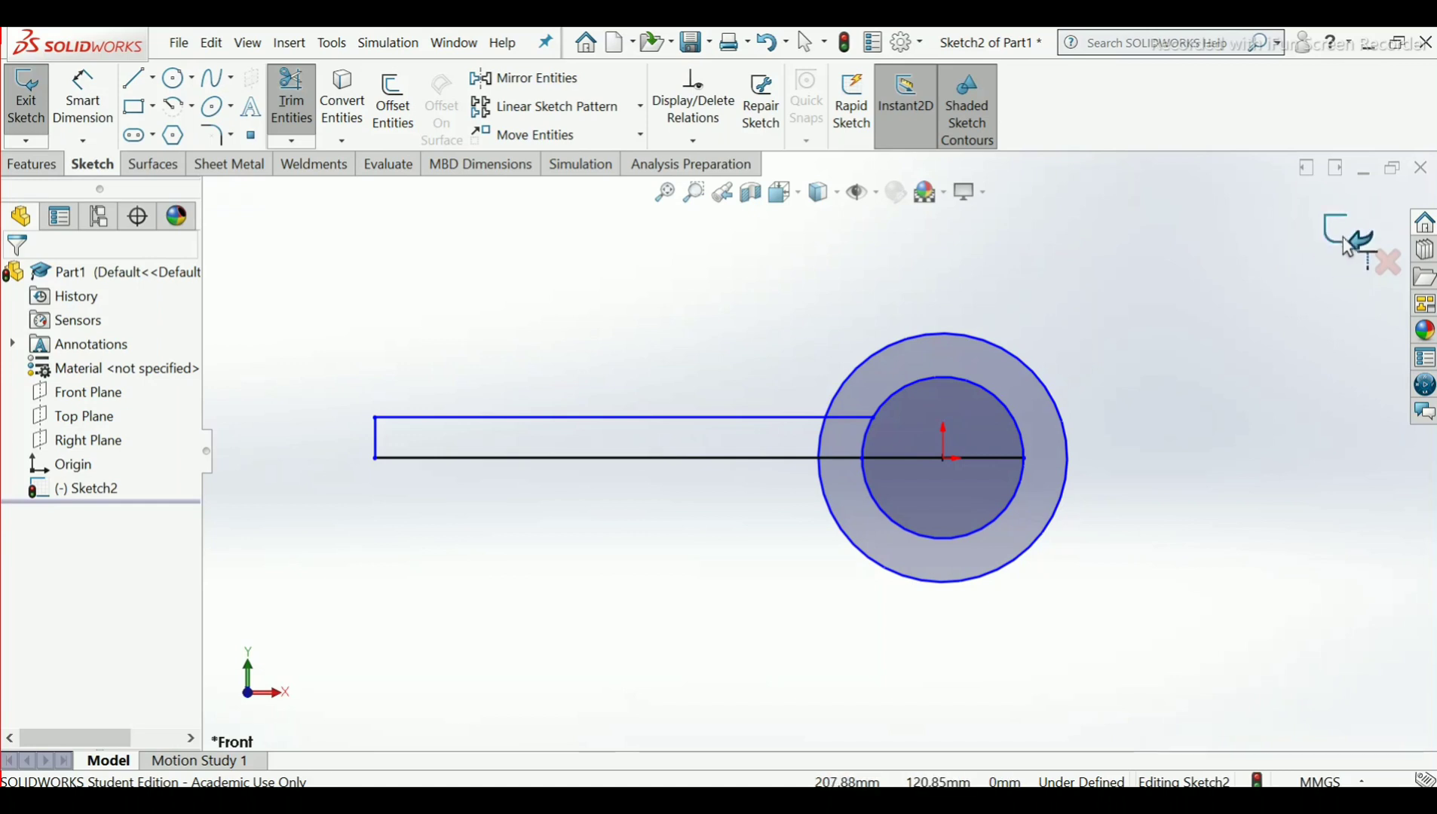
{"action": "right_click", "coordinate": [537, 235]}
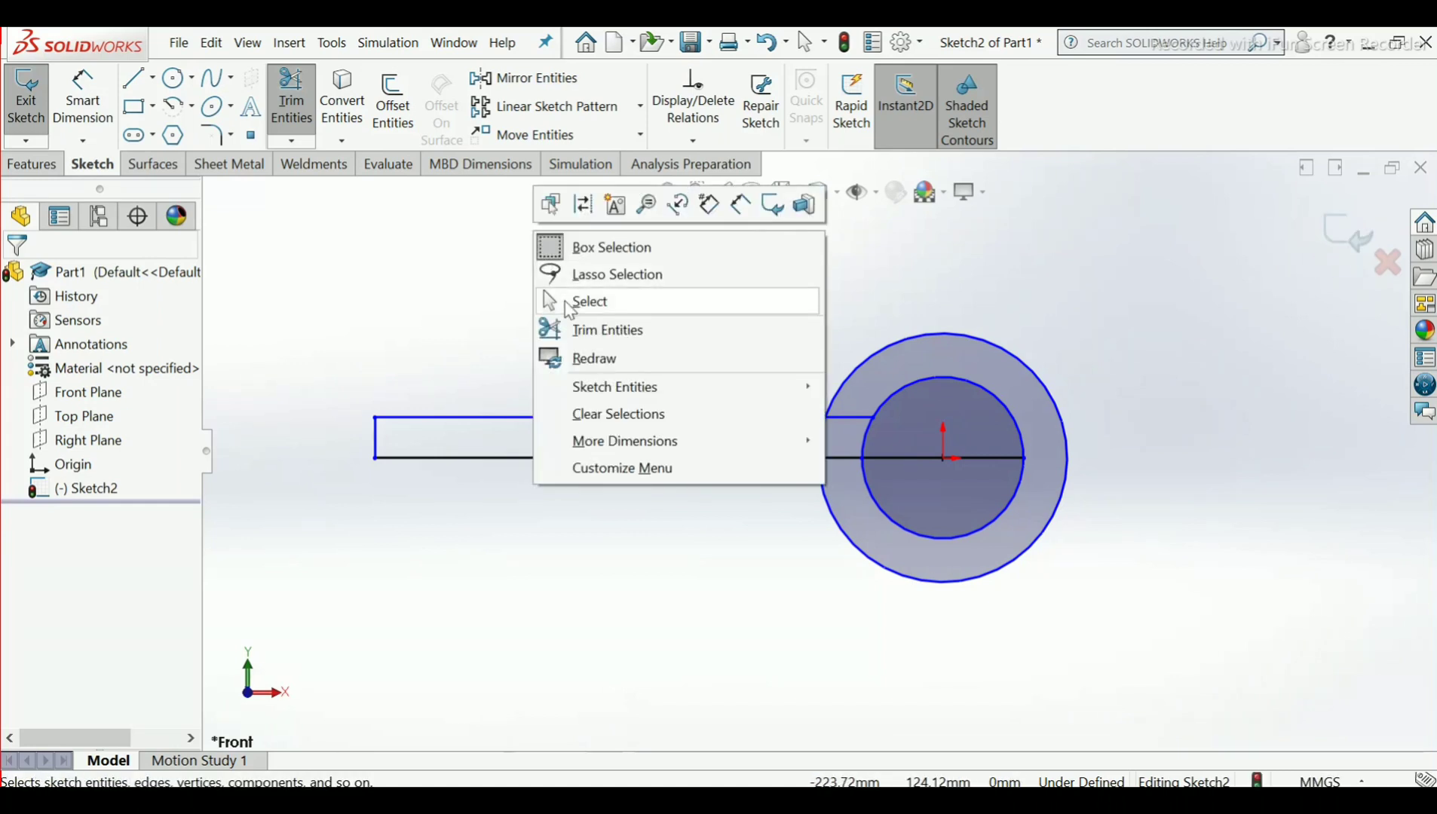
{"action": "left_click", "coordinate": [588, 302]}
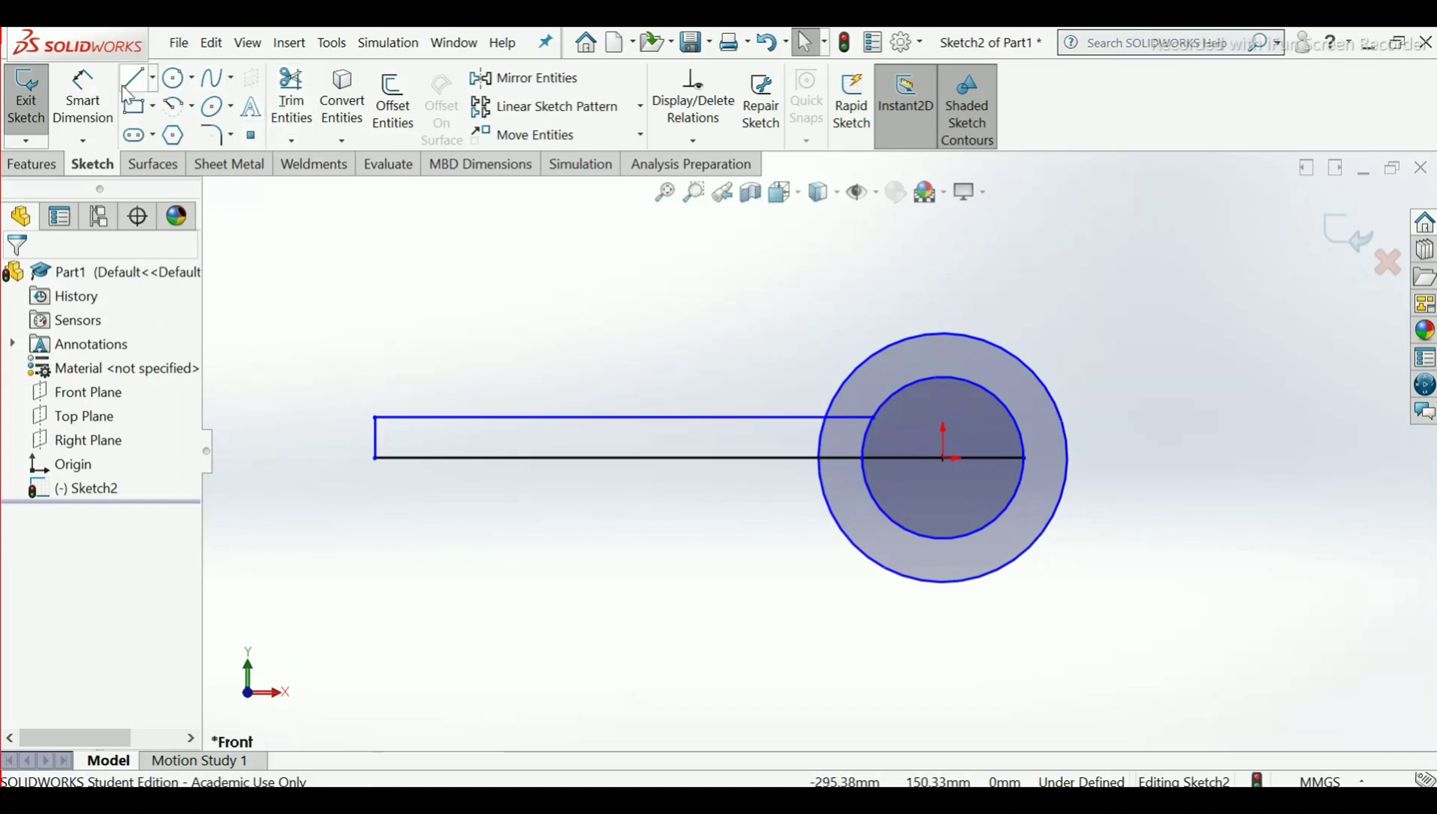
{"action": "left_click", "coordinate": [291, 102]}
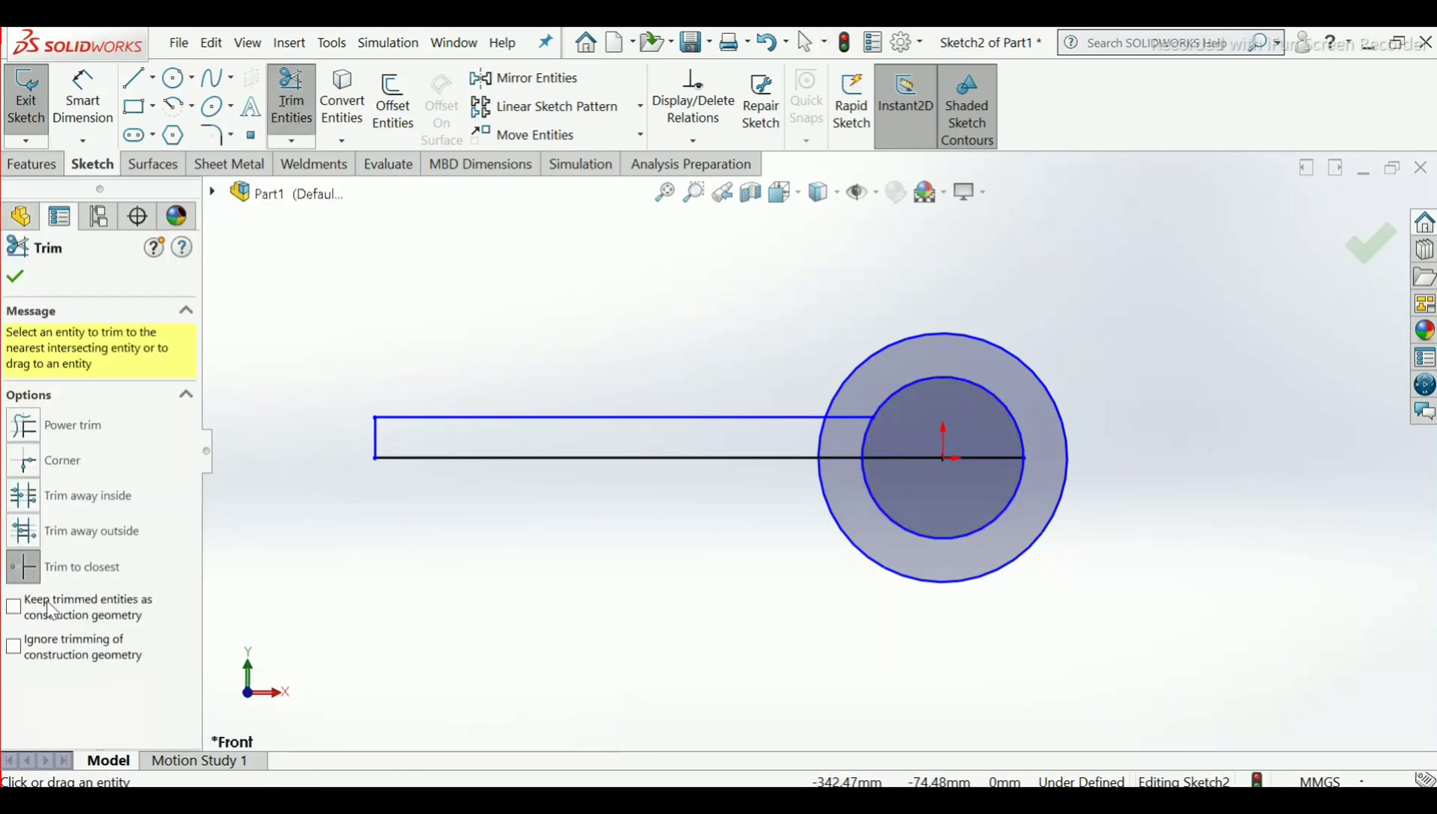
{"action": "left_click", "coordinate": [154, 573]}
{"action": "scroll", "coordinate": [773, 445], "scroll_direction": "down", "scroll_amount": 2}
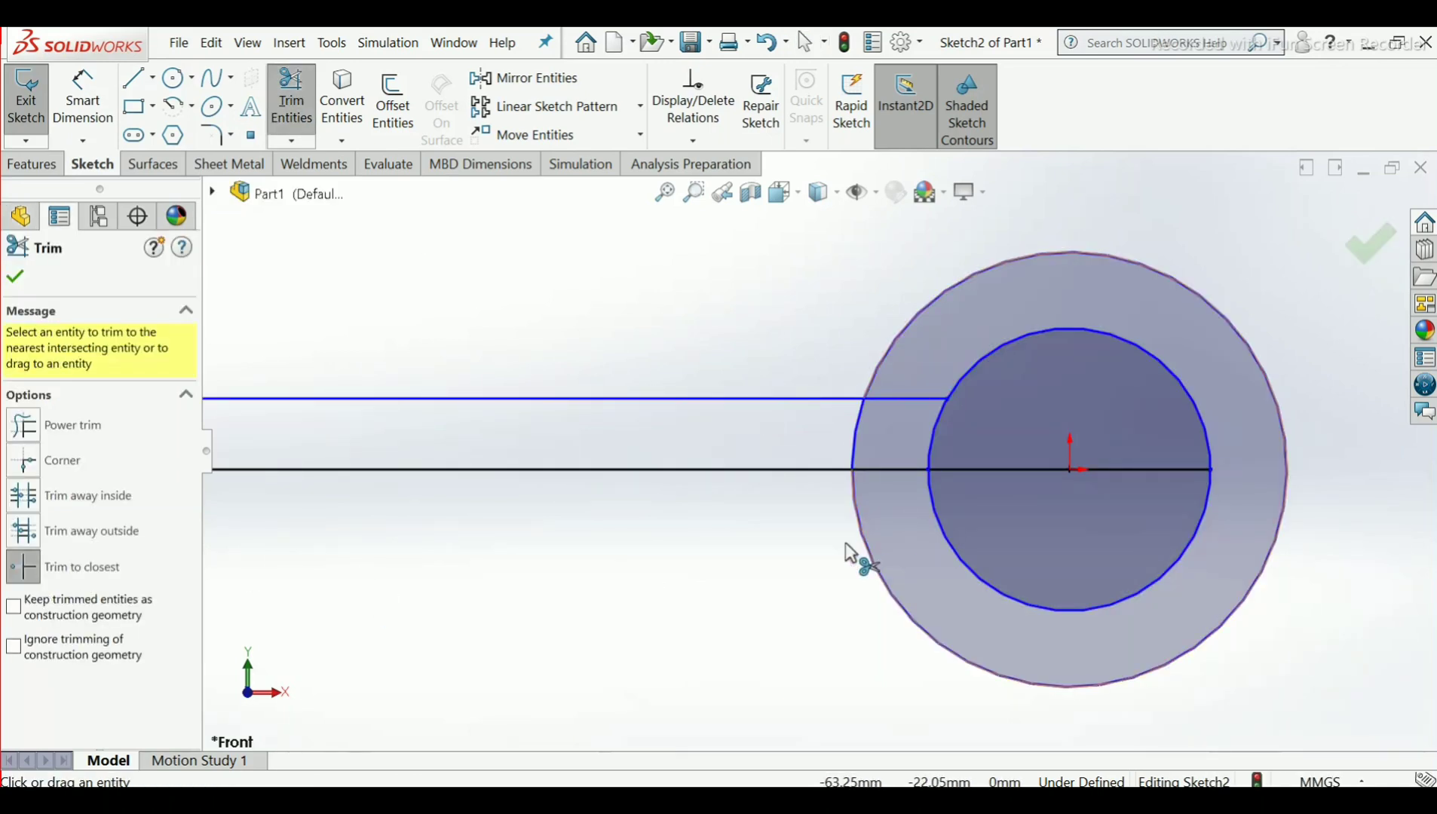
{"action": "left_click", "coordinate": [16, 279]}
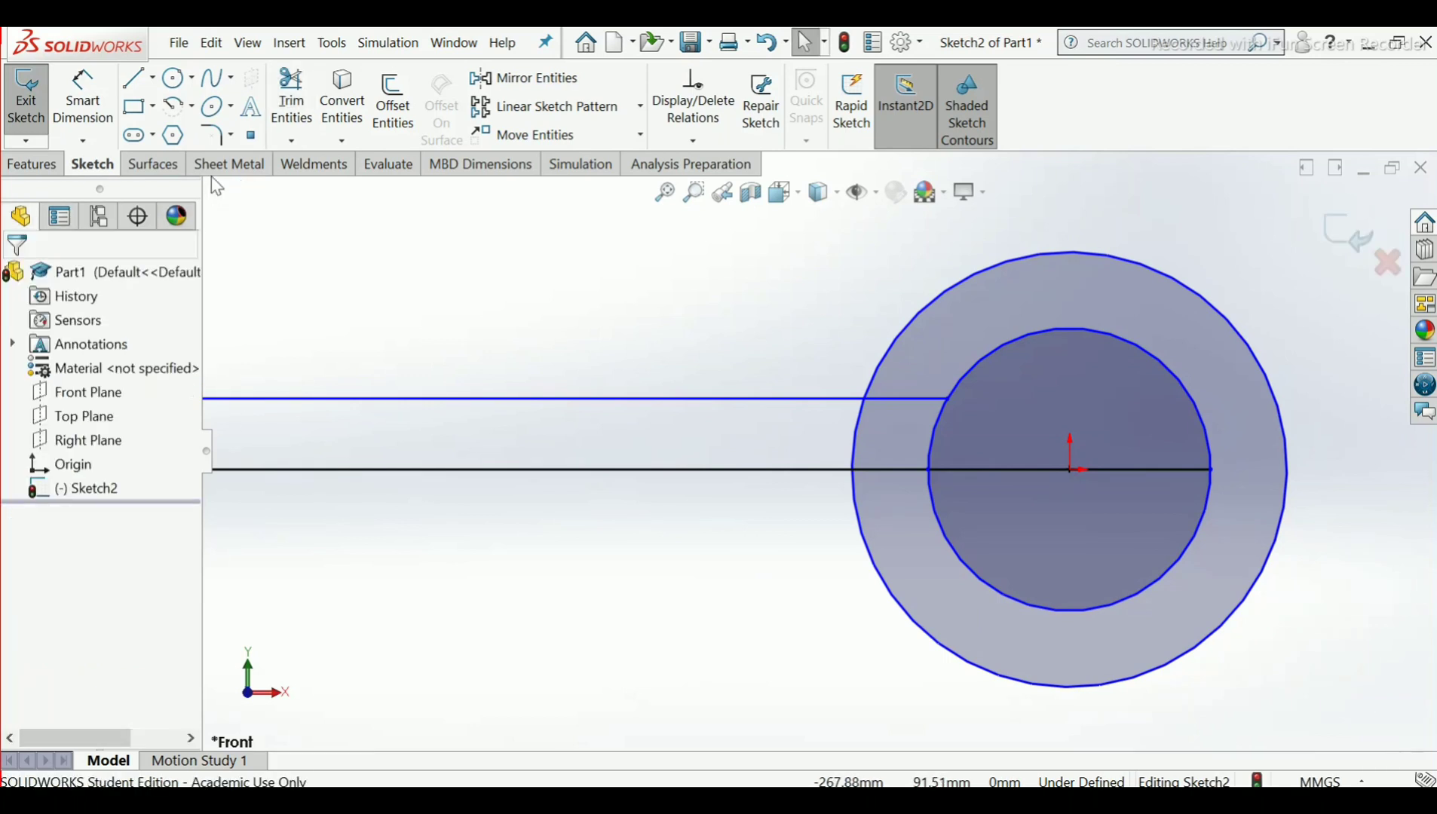
Extend the horizontal centre line across the inner circle to the outer circle's right quadrant
{"action": "left_click", "coordinate": [289, 142]}
{"action": "left_click", "coordinate": [331, 192]}
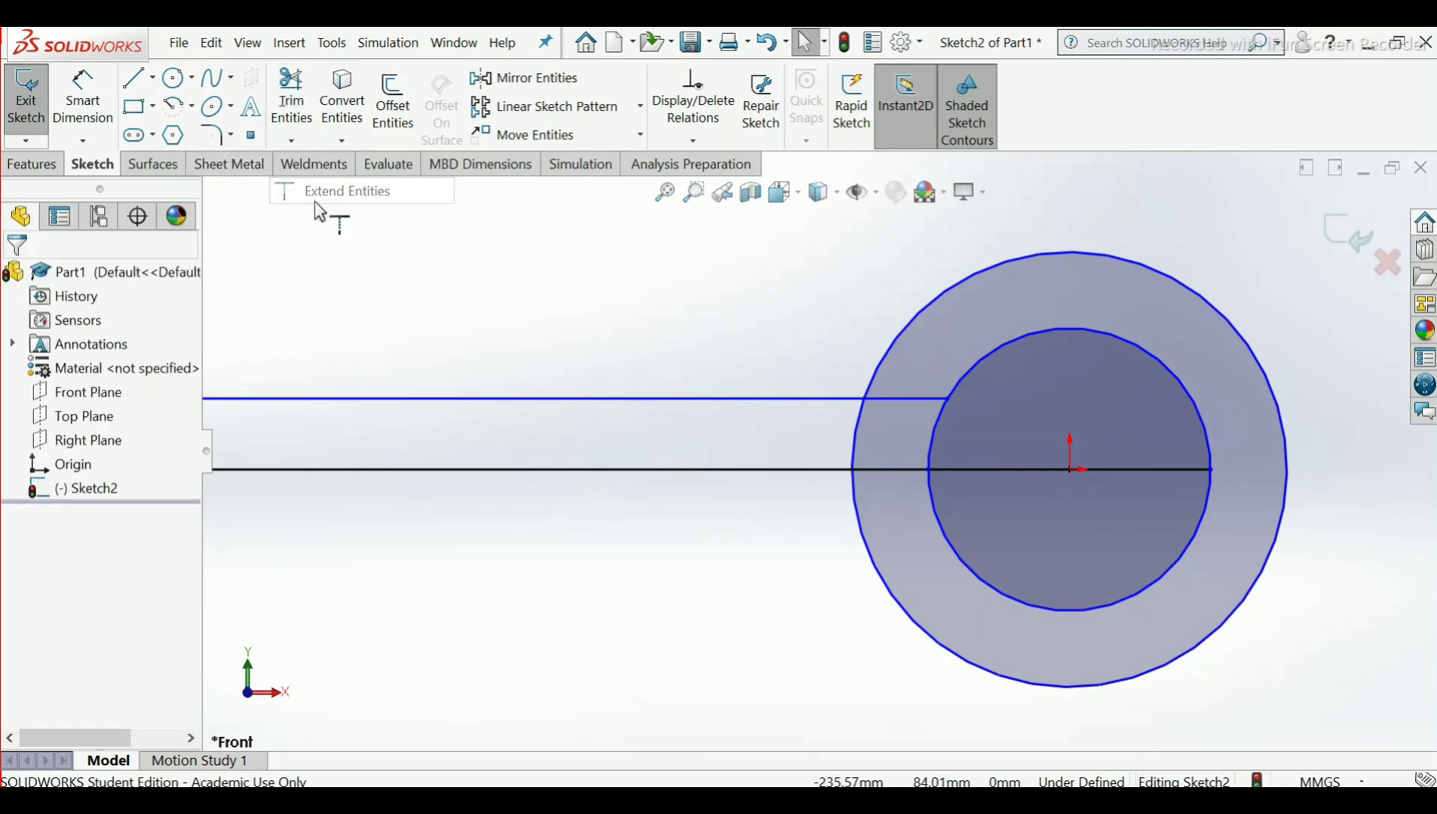
{"action": "left_click", "coordinate": [996, 470]}
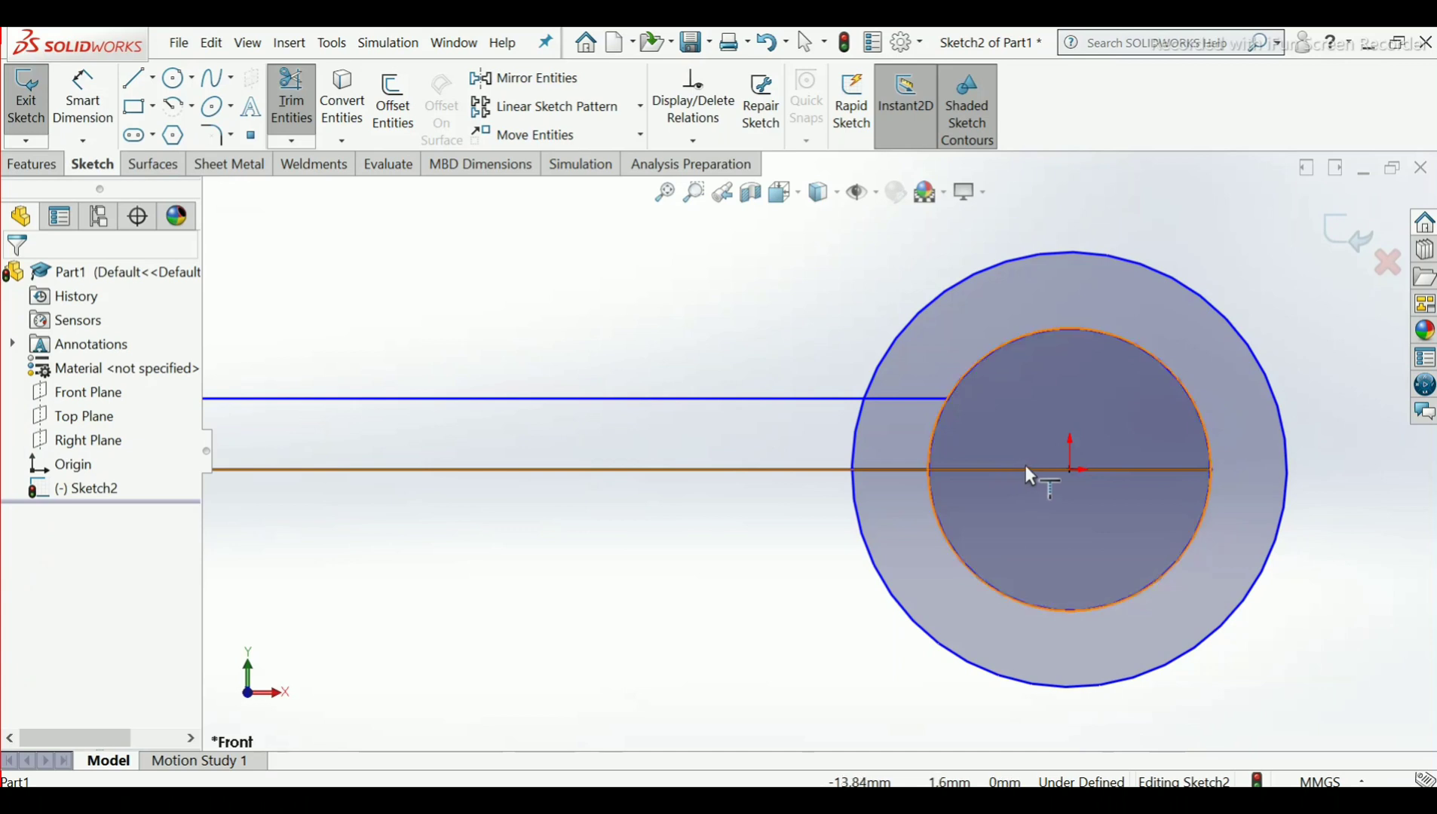
{"action": "left_click", "coordinate": [985, 473]}
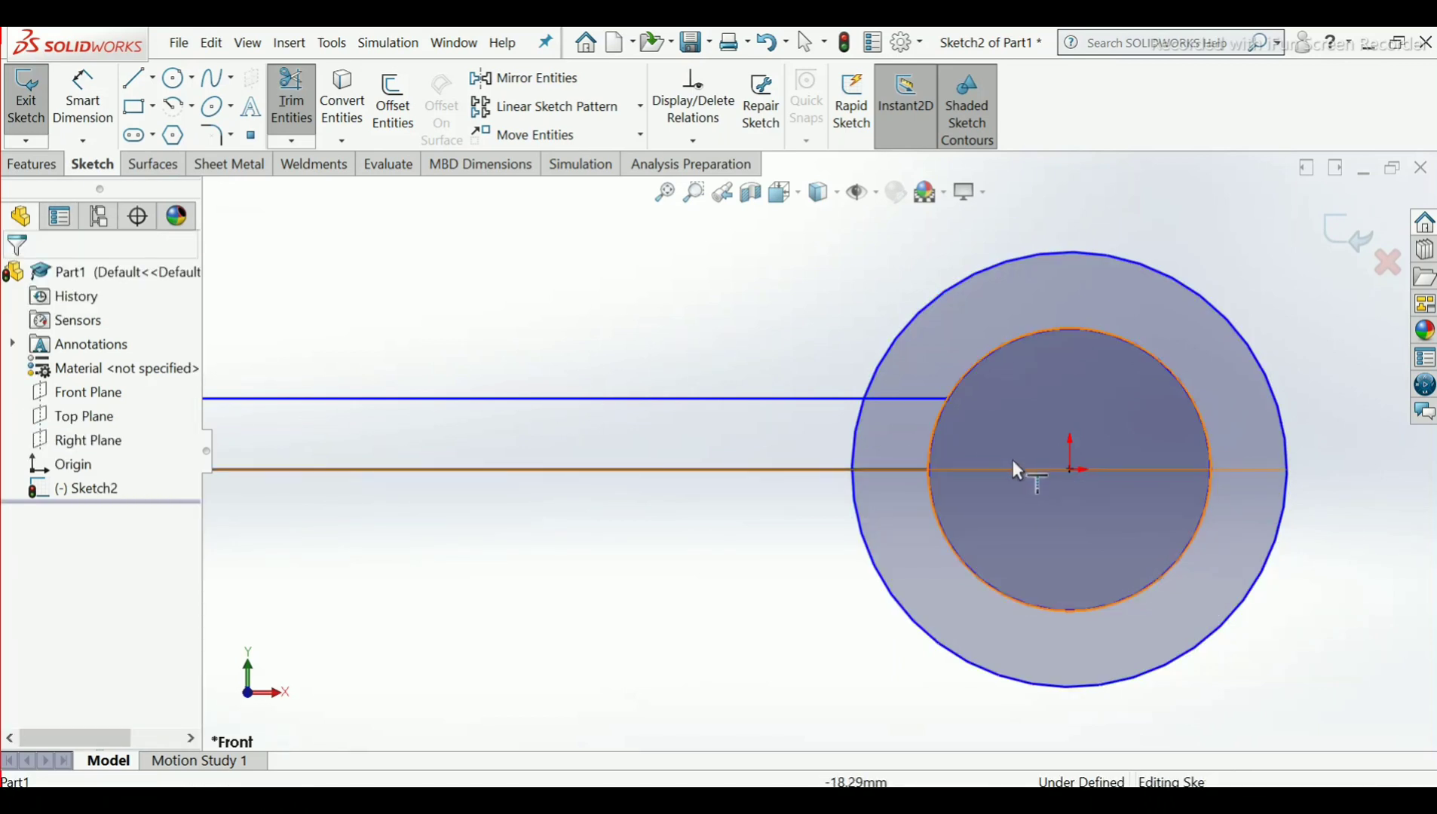
{"action": "right_click", "coordinate": [1014, 461]}
{"action": "left_click", "coordinate": [1048, 528]}
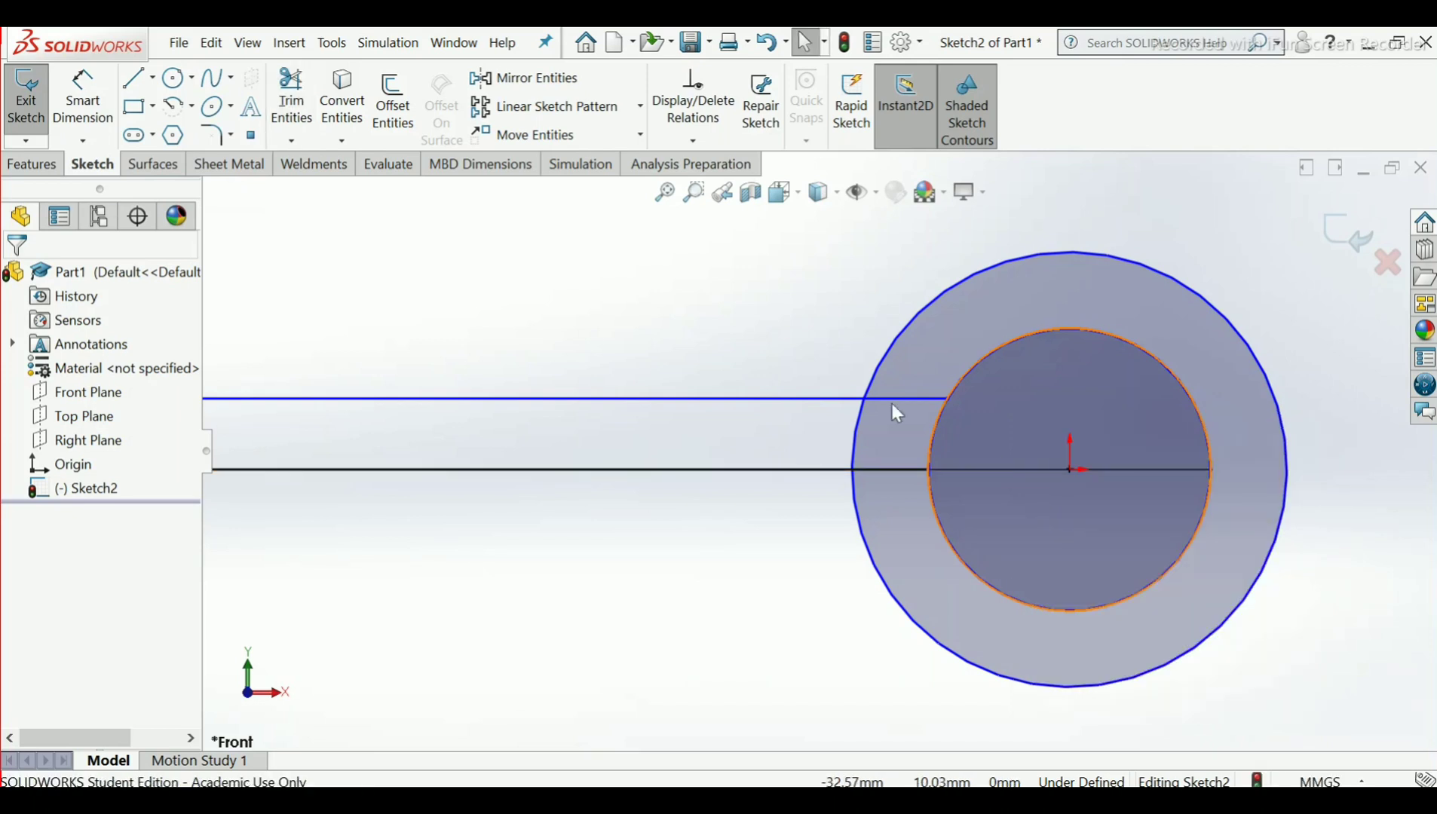
{"action": "left_click", "coordinate": [292, 141]}
{"action": "left_click", "coordinate": [328, 161]}
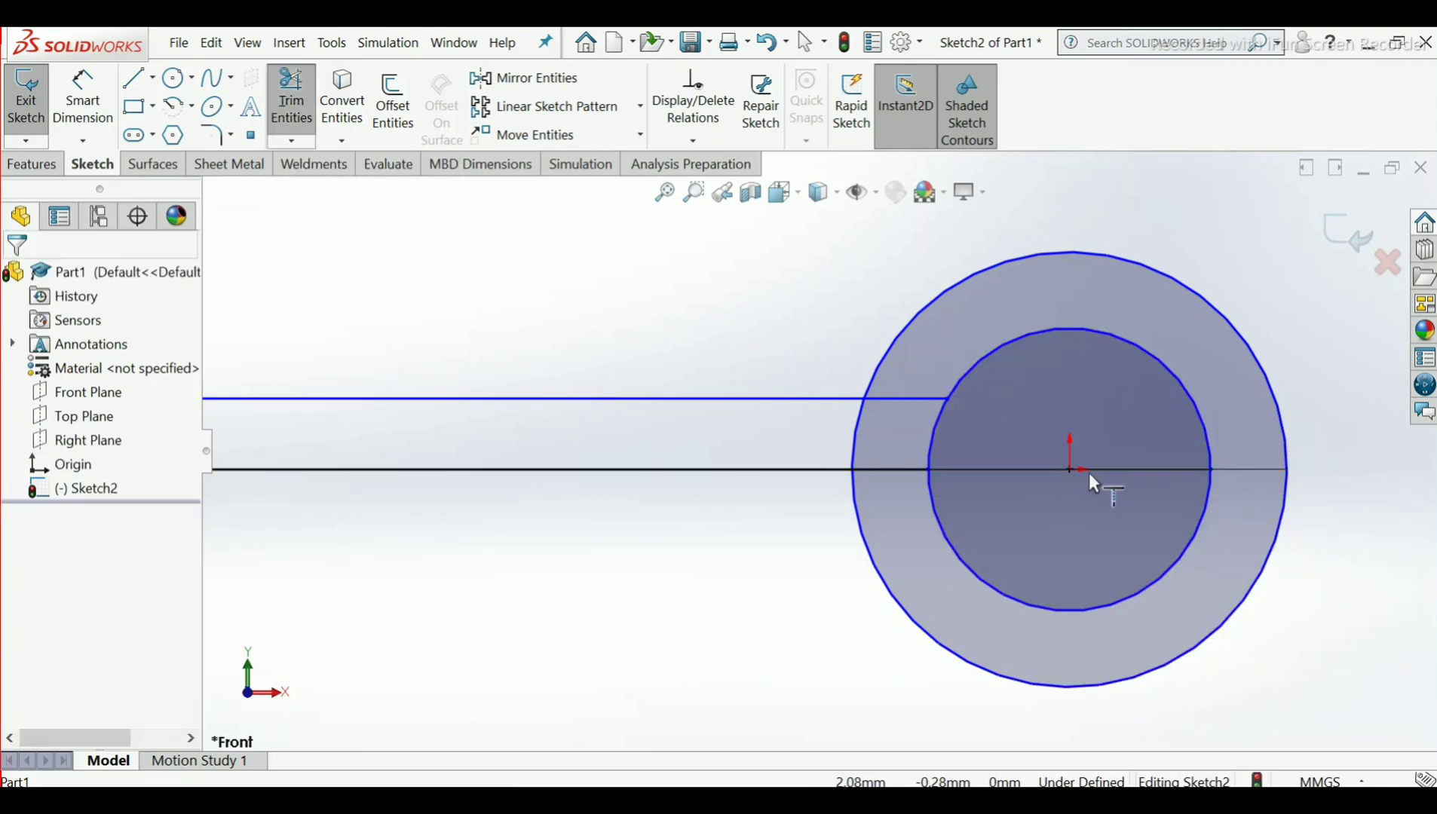
{"action": "right_click", "coordinate": [550, 204]}
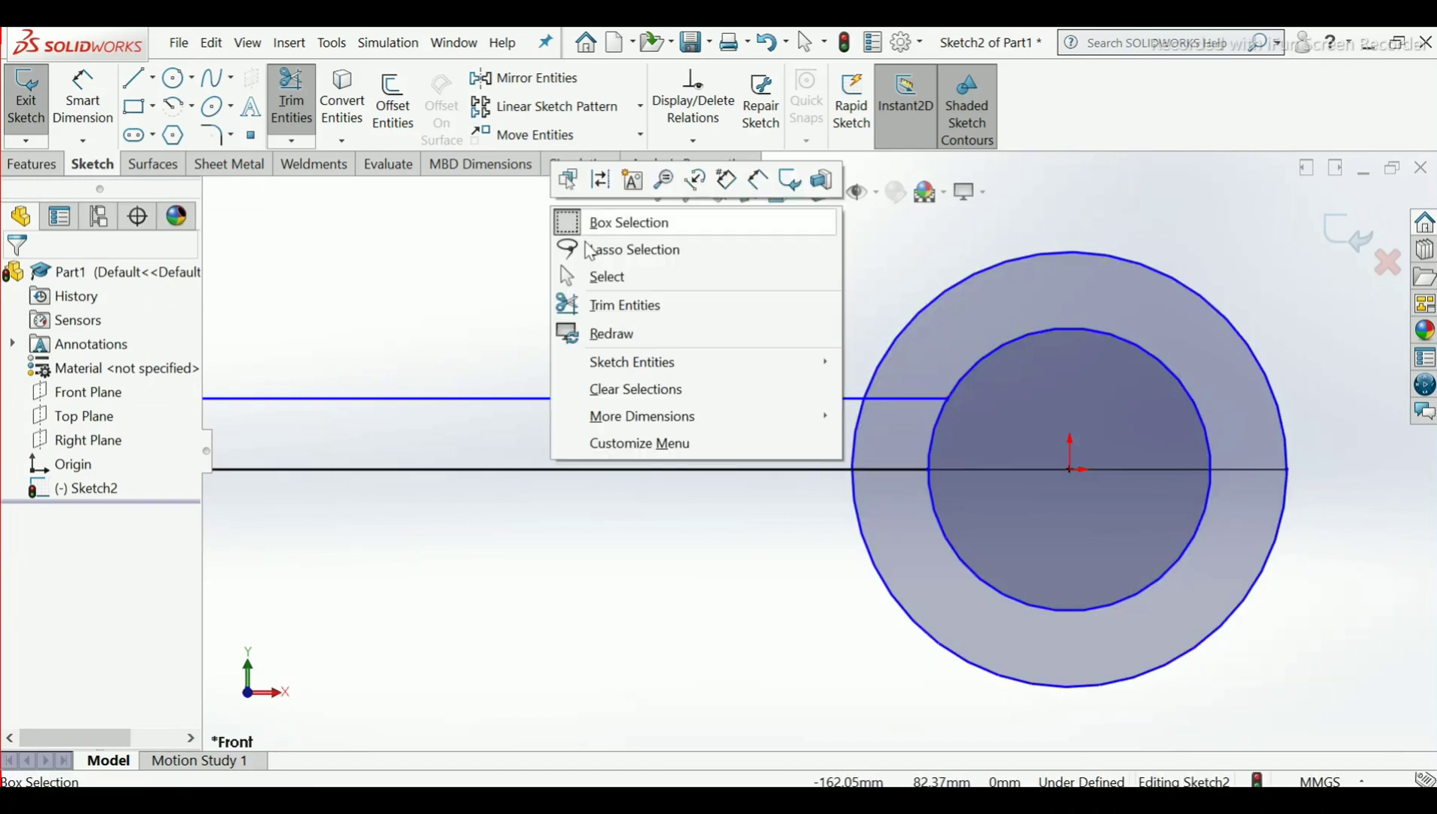
{"action": "left_click", "coordinate": [569, 276]}
Trim away the halves of the outer and inner circles below the horizontal centre line
{"action": "left_click", "coordinate": [308, 136]}
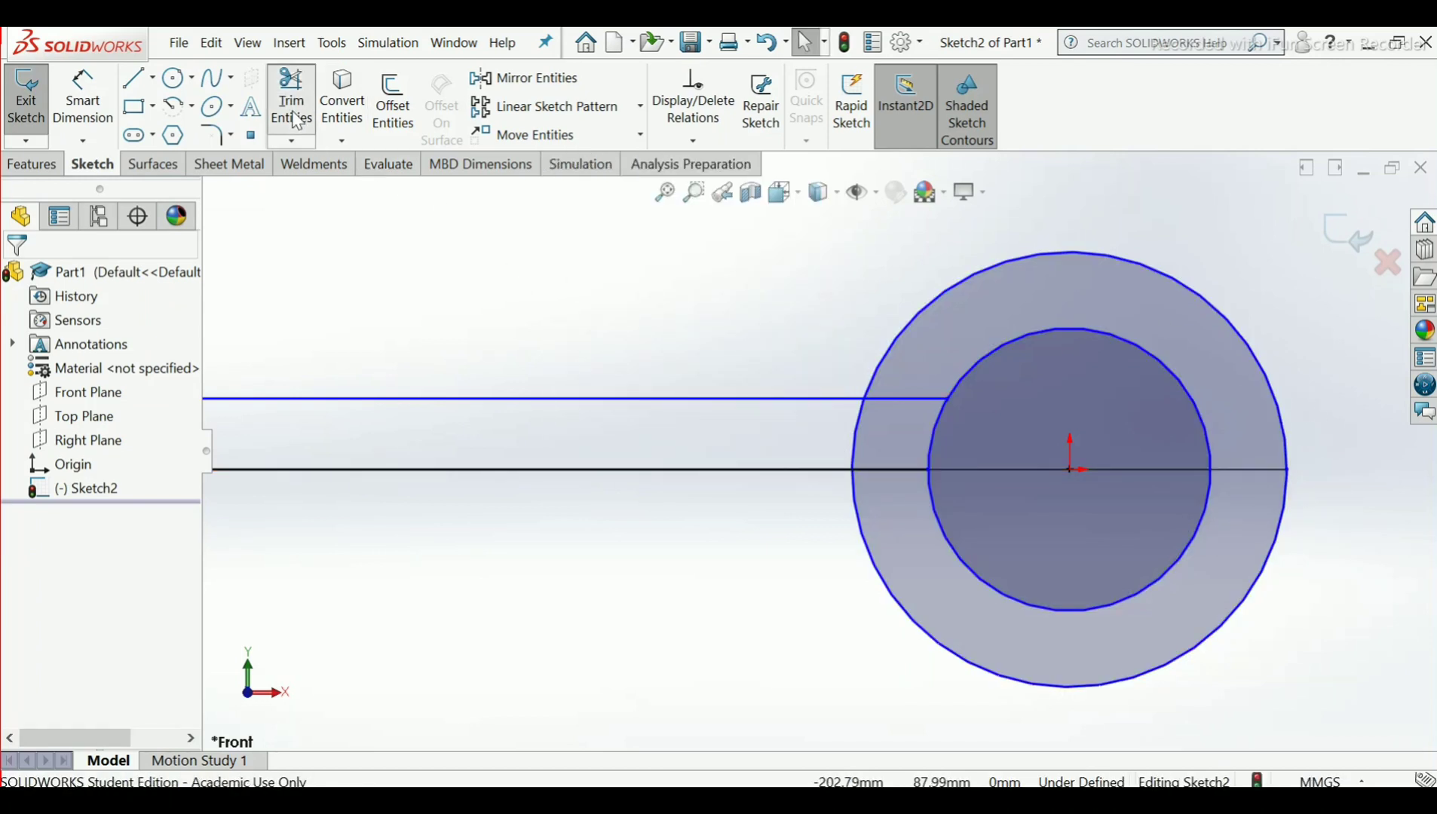
{"action": "left_click", "coordinate": [905, 617]}
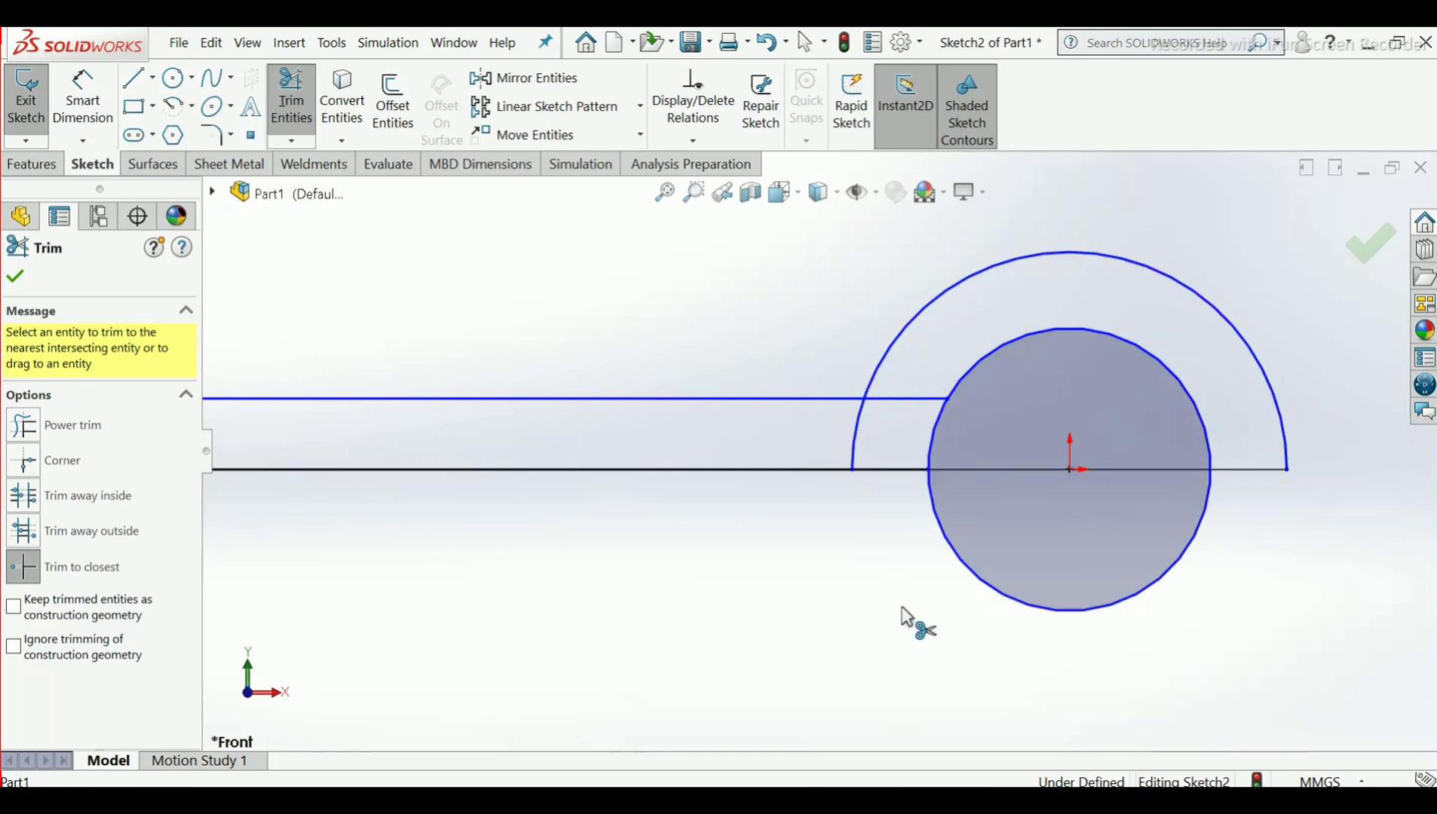
{"action": "left_click", "coordinate": [984, 587]}
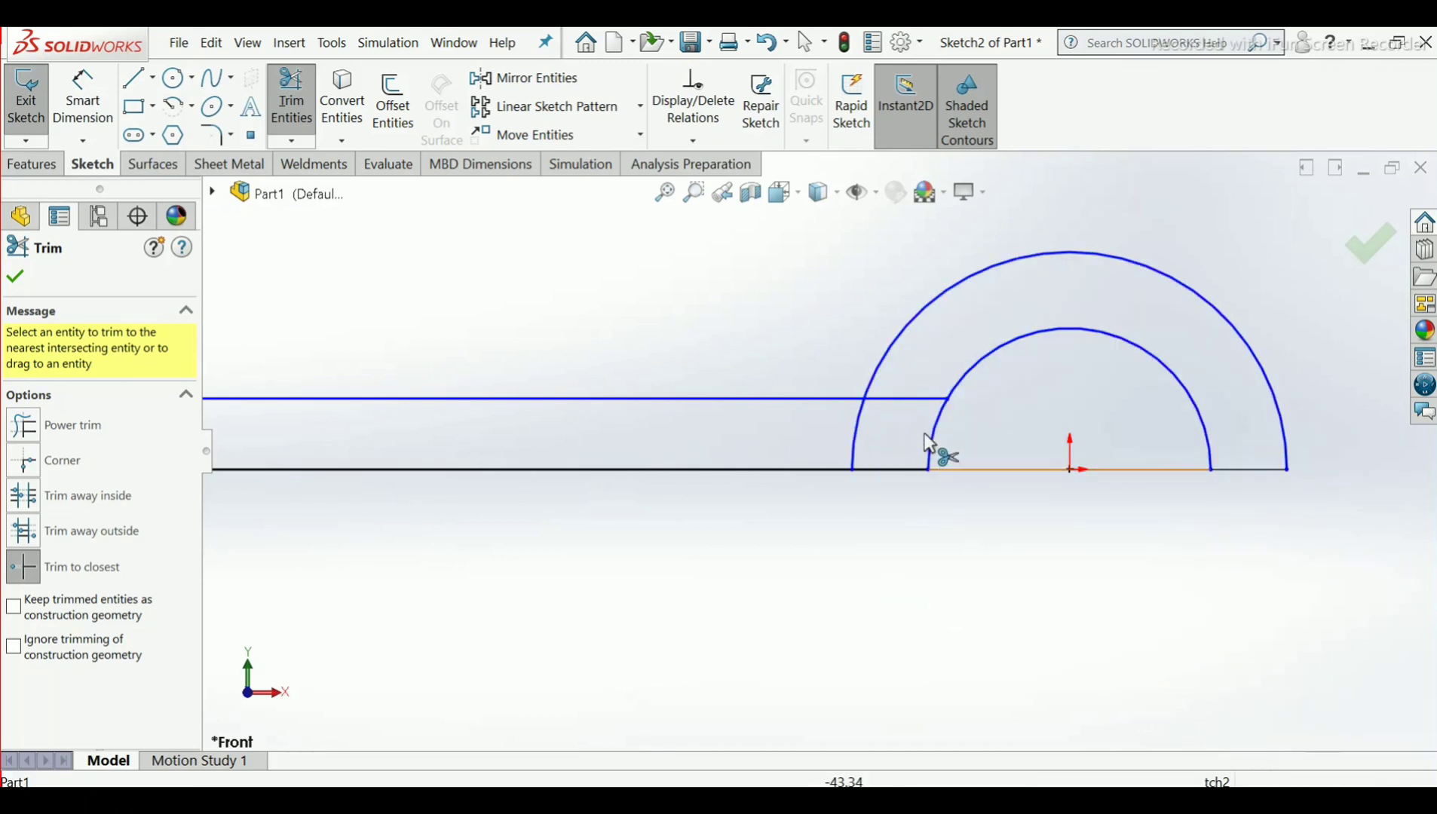
Trim the outer arc crossing the arm and the line across the inner semicircle, leaving a single closed profile
{"action": "left_click", "coordinate": [858, 430]}
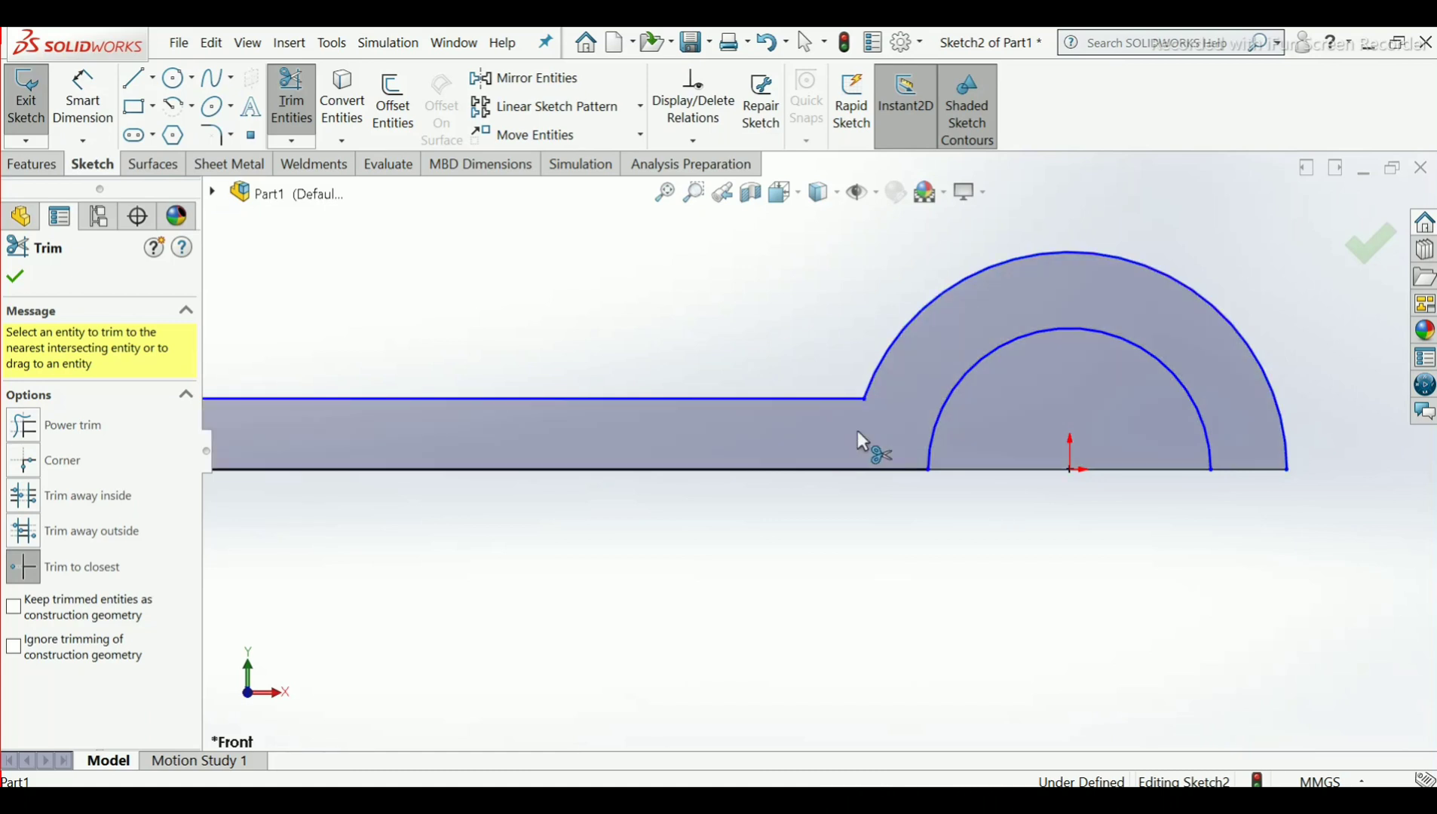
{"action": "left_click", "coordinate": [993, 470]}
{"action": "scroll", "coordinate": [987, 528], "scroll_direction": "up", "scroll_amount": 3}
{"action": "scroll", "coordinate": [822, 452], "scroll_direction": "up", "scroll_amount": 2}
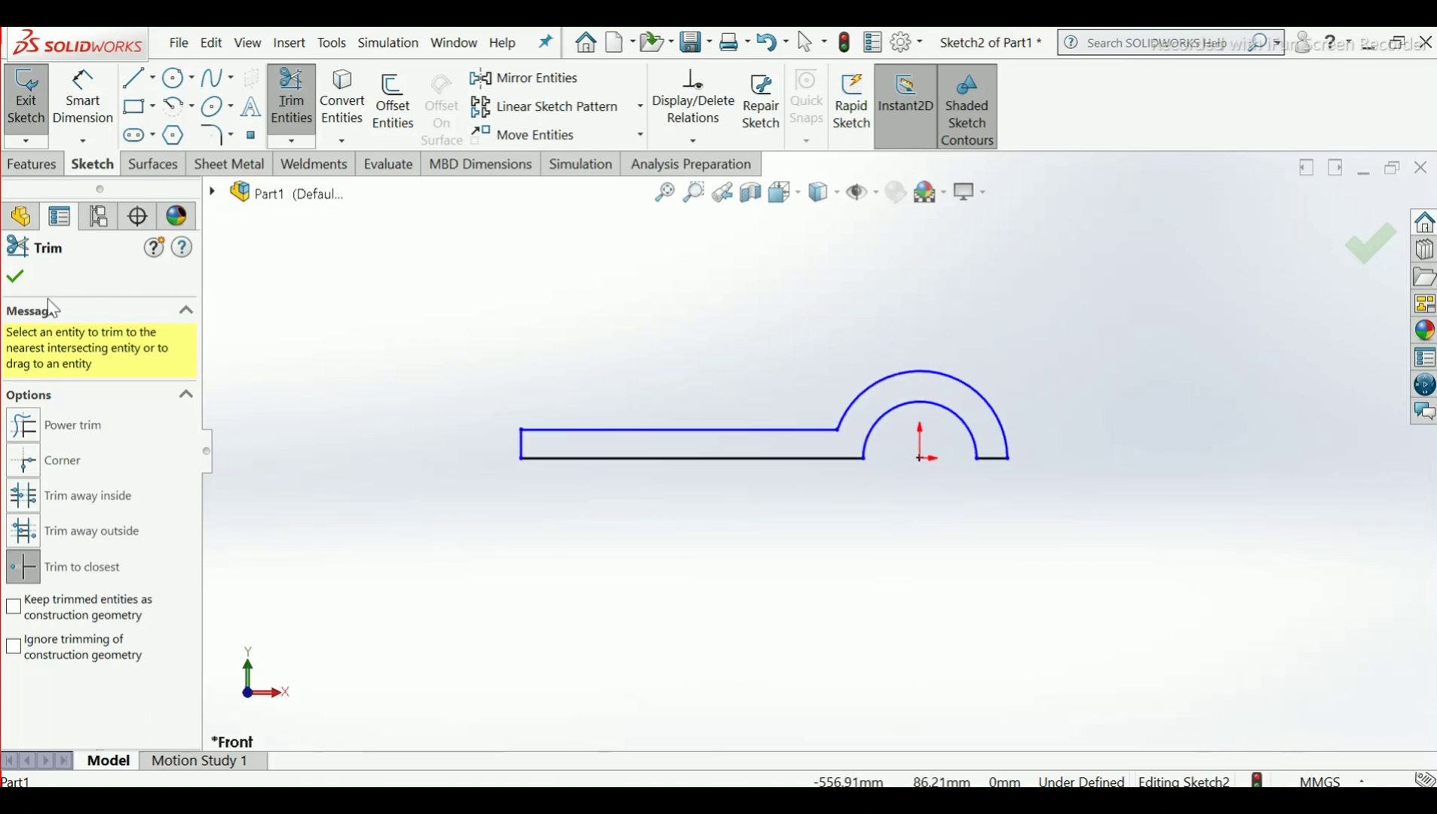
{"action": "left_click", "coordinate": [27, 281]}
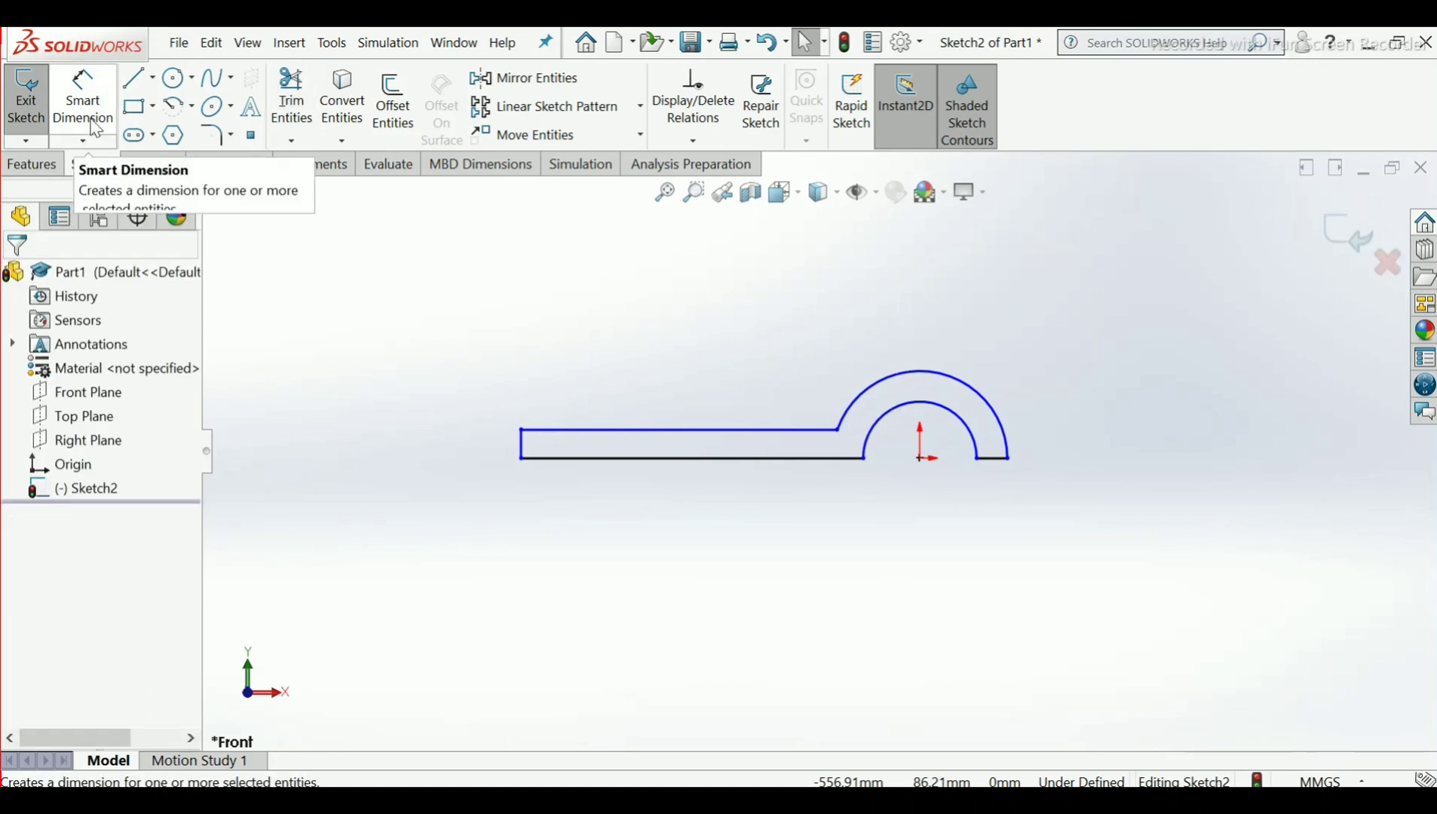
Dimension the inner semicircular arc with a radius of 23 mm
{"action": "scroll", "coordinate": [868, 422], "scroll_direction": "down", "scroll_amount": 5}
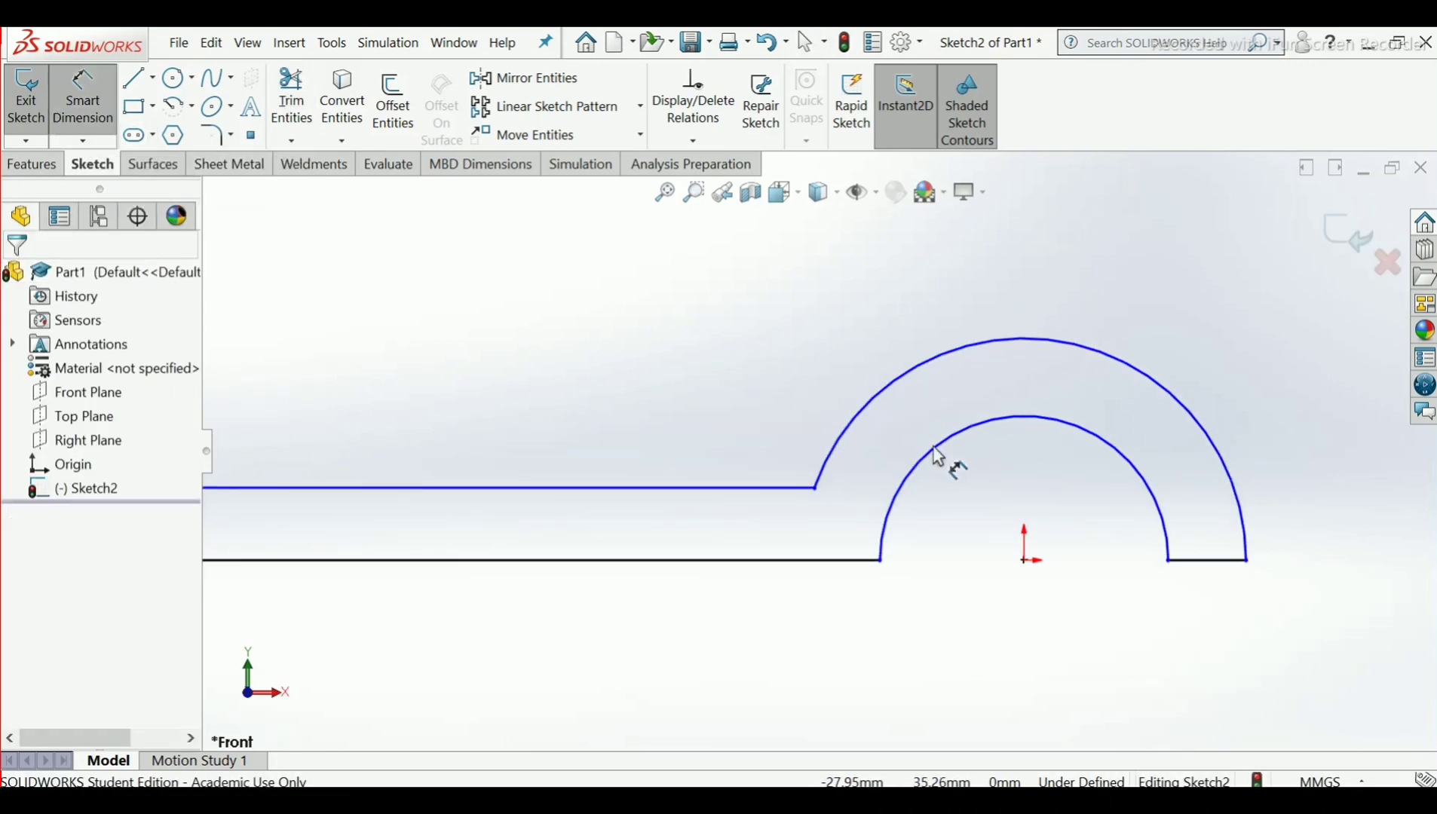
{"action": "left_click", "coordinate": [913, 416]}
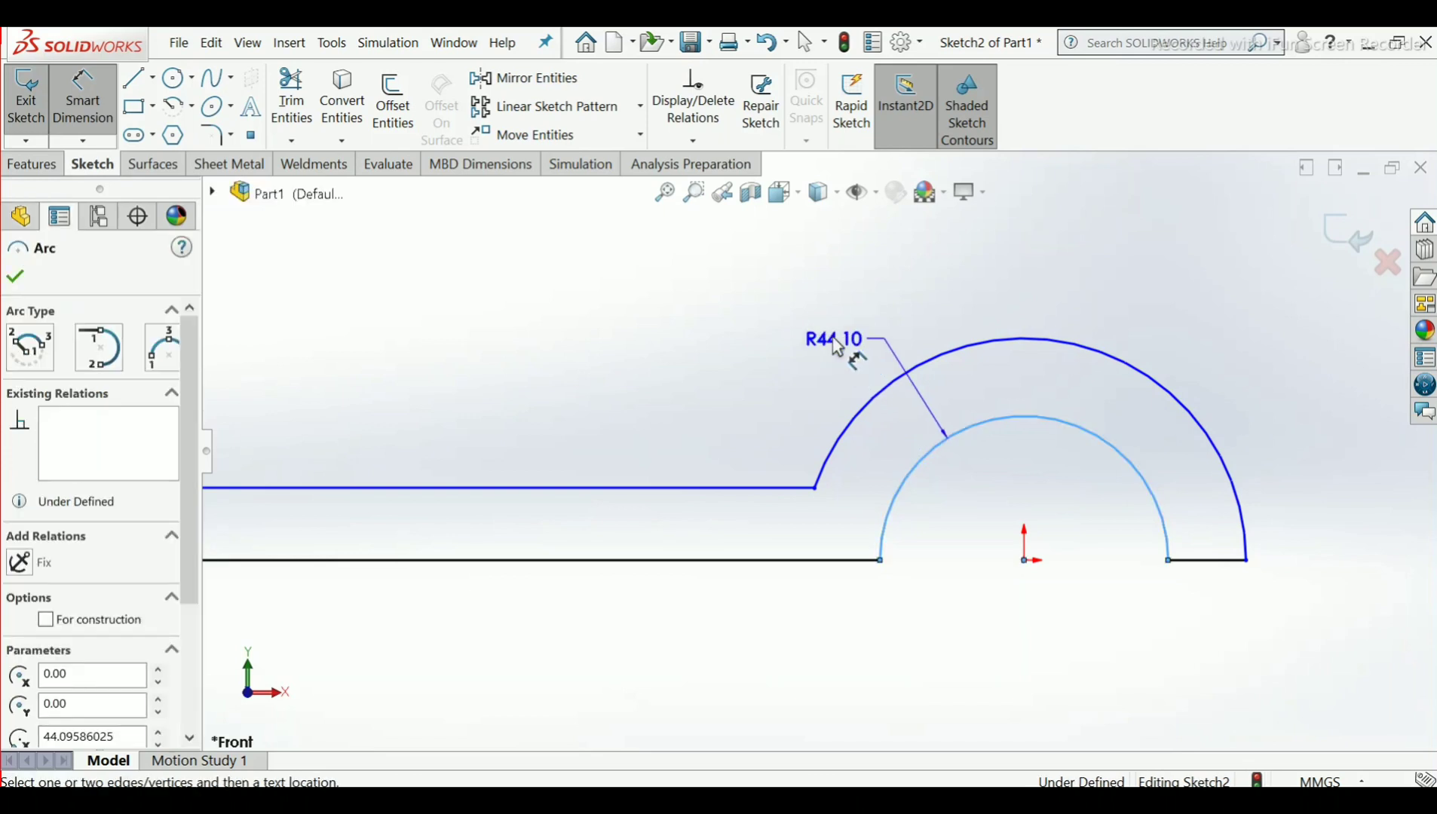
{"action": "left_click", "coordinate": [839, 345]}
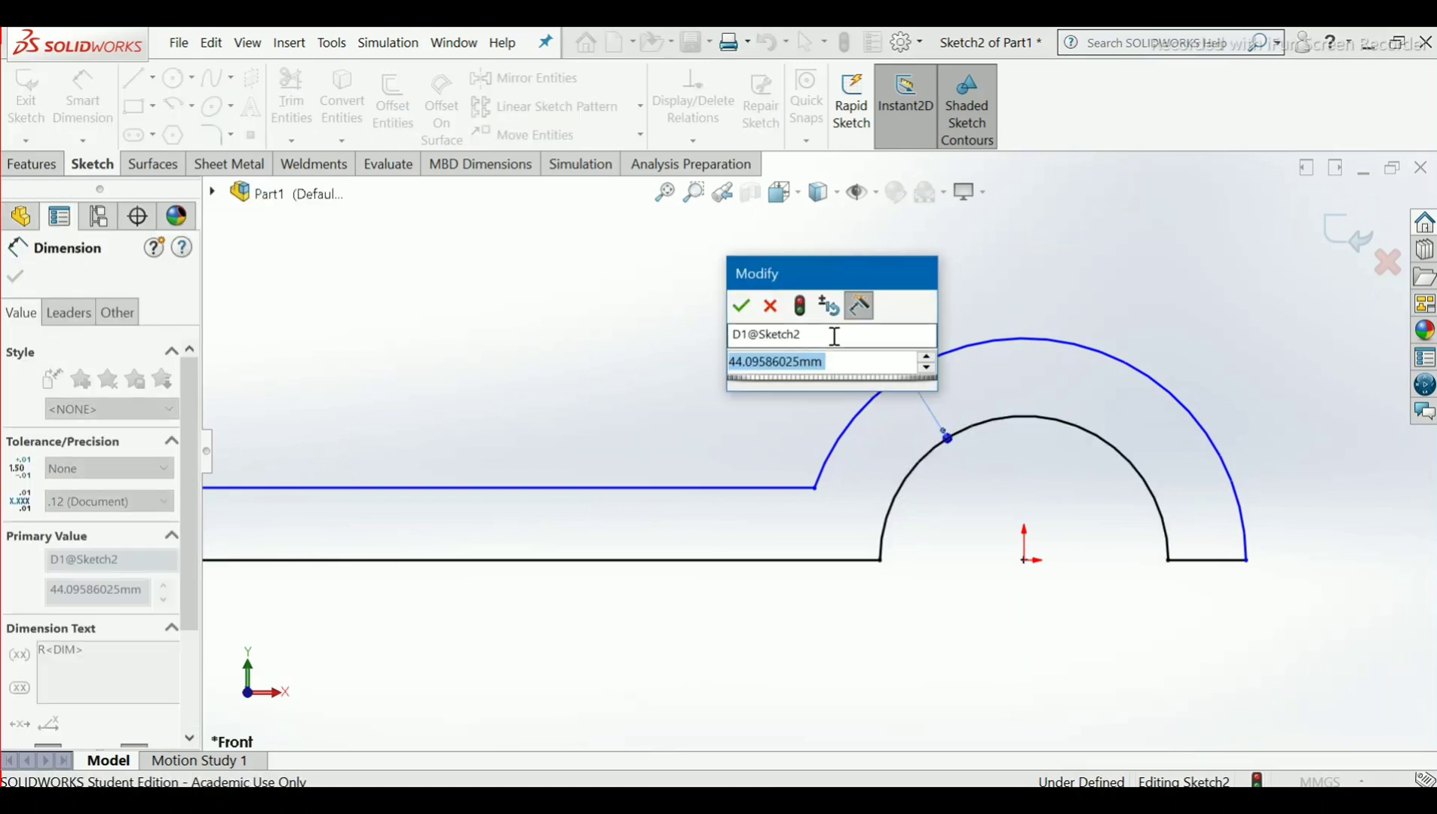
{"action": "type", "text": "23"}
{"action": "key", "text": "Return"}
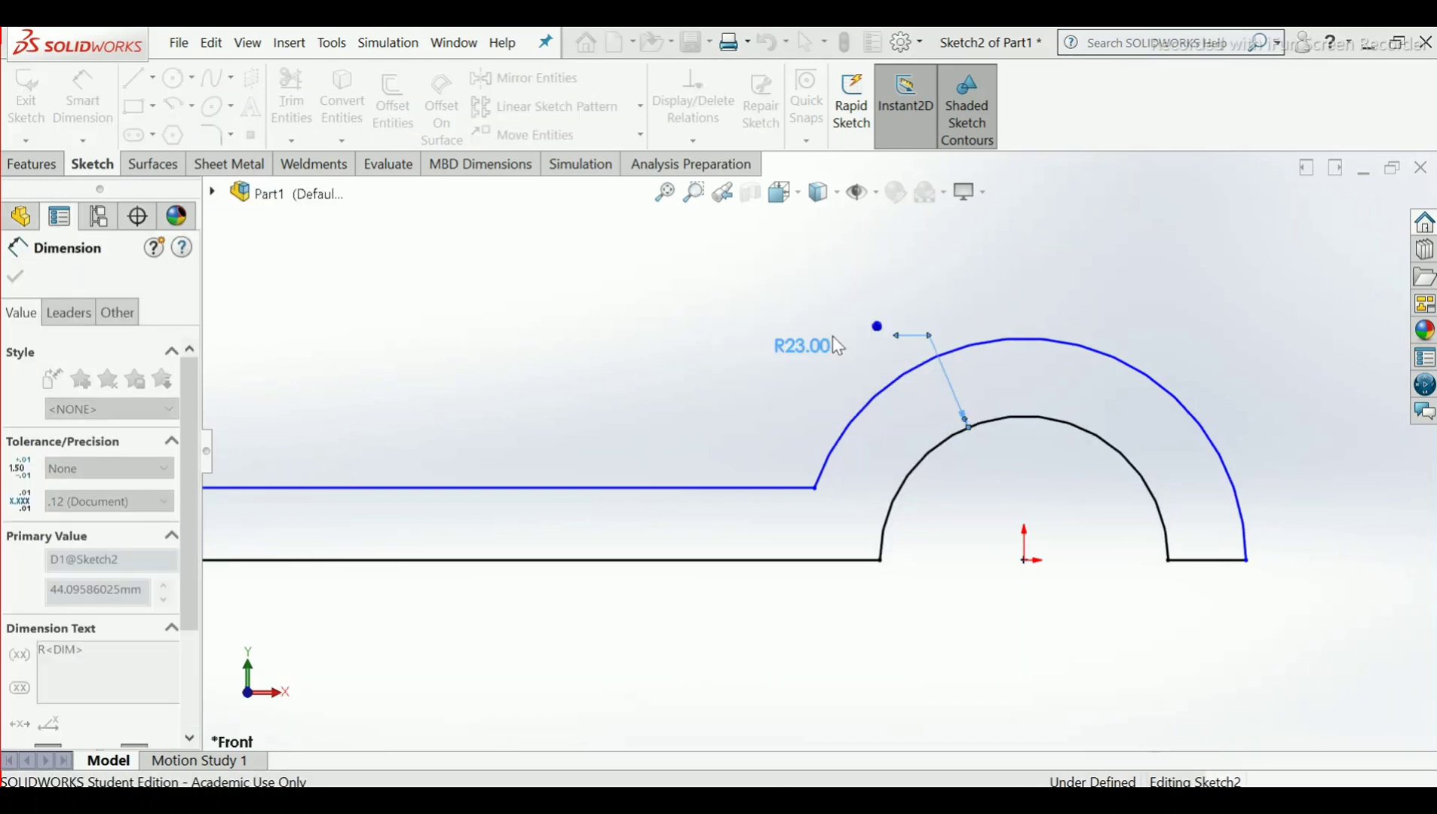
Check the bracket's reference drawing and dimension the outer arc with a radius of 36 mm
{"action": "key", "text": "alt+Tab"}
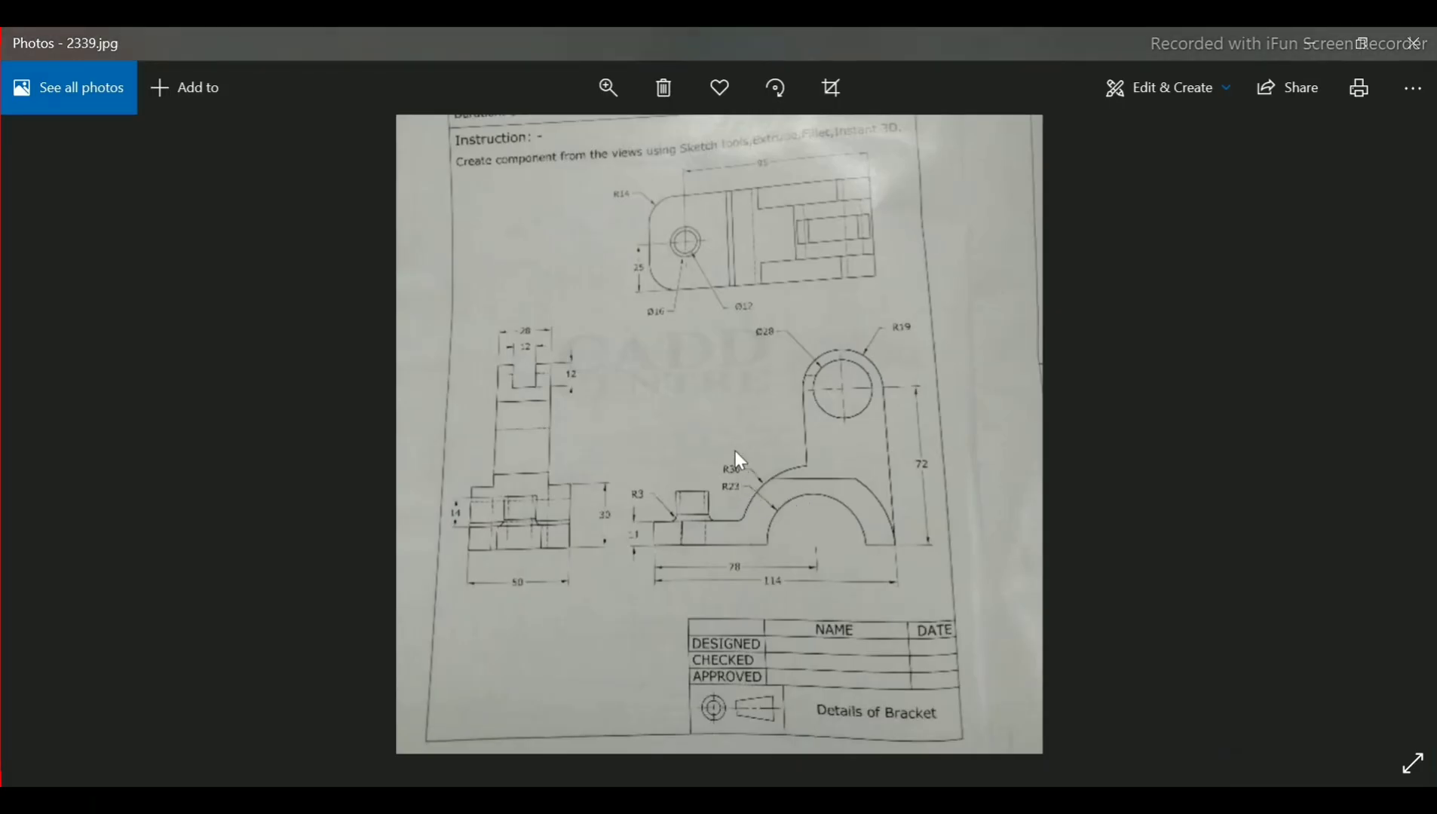
{"action": "scroll", "coordinate": [736, 456], "scroll_direction": "up", "scroll_amount": 2}
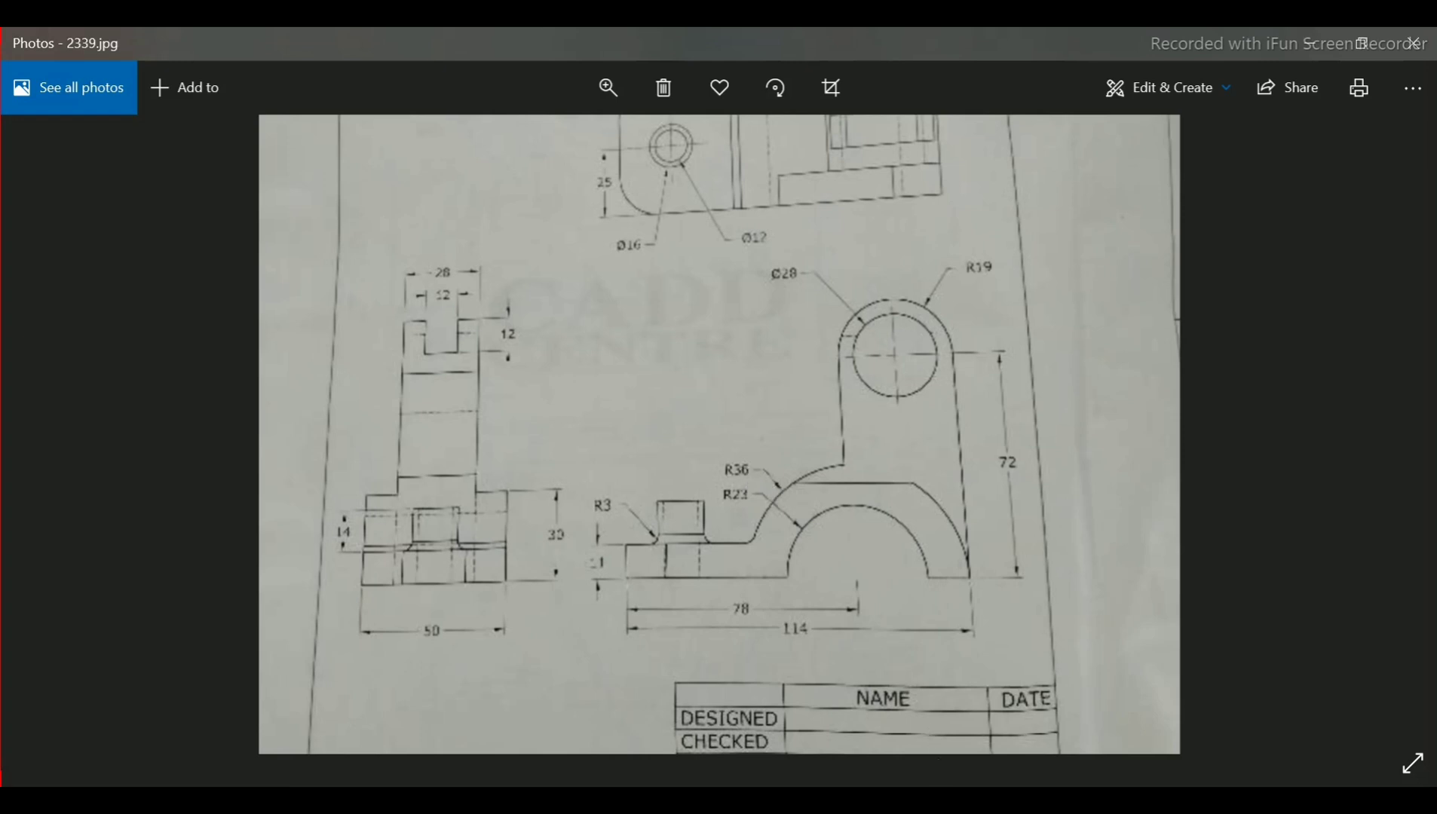
{"action": "key", "text": "alt+Tab"}
{"action": "scroll", "coordinate": [693, 575], "scroll_direction": "up", "scroll_amount": 3}
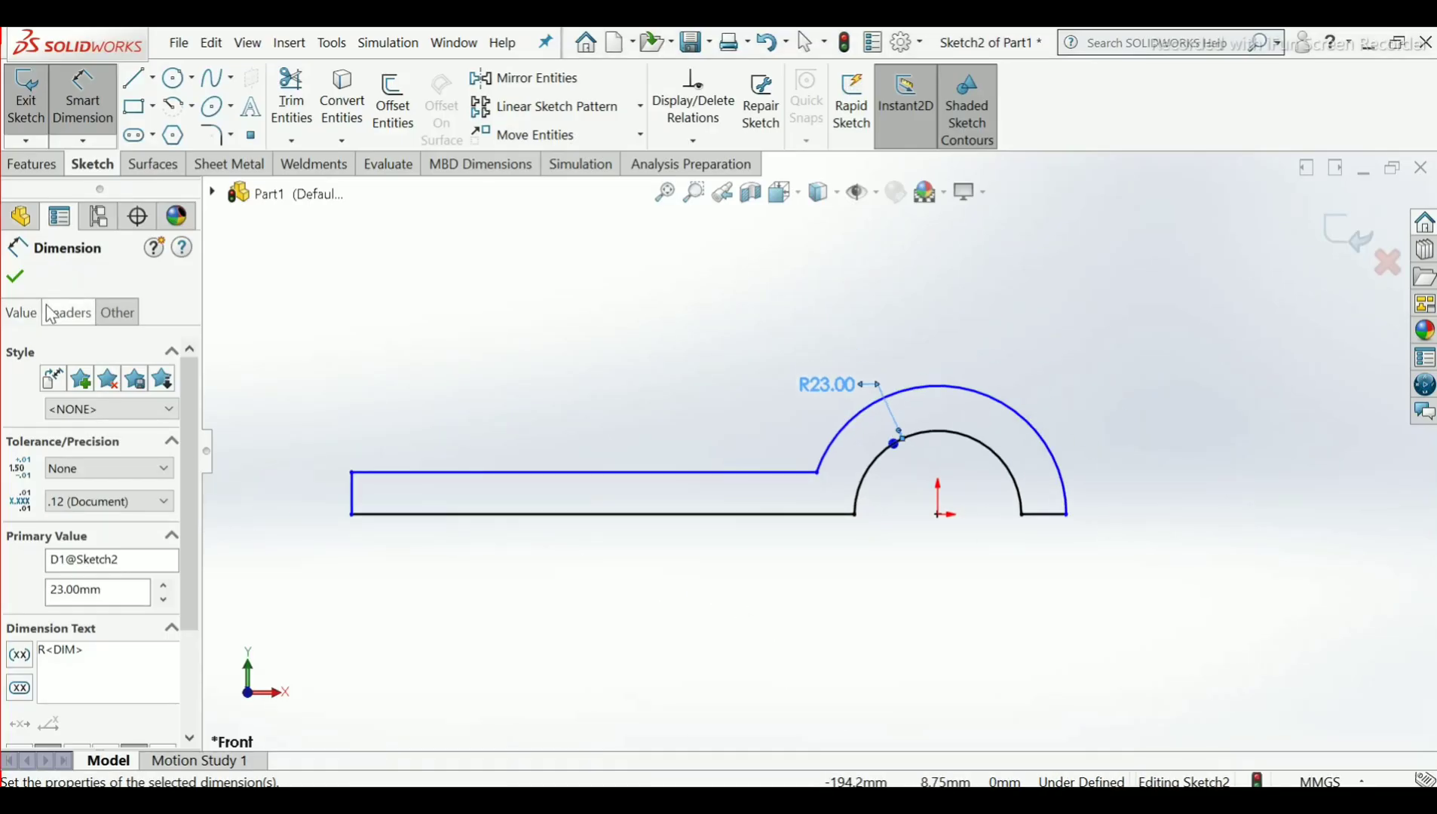
{"action": "left_click", "coordinate": [16, 279]}
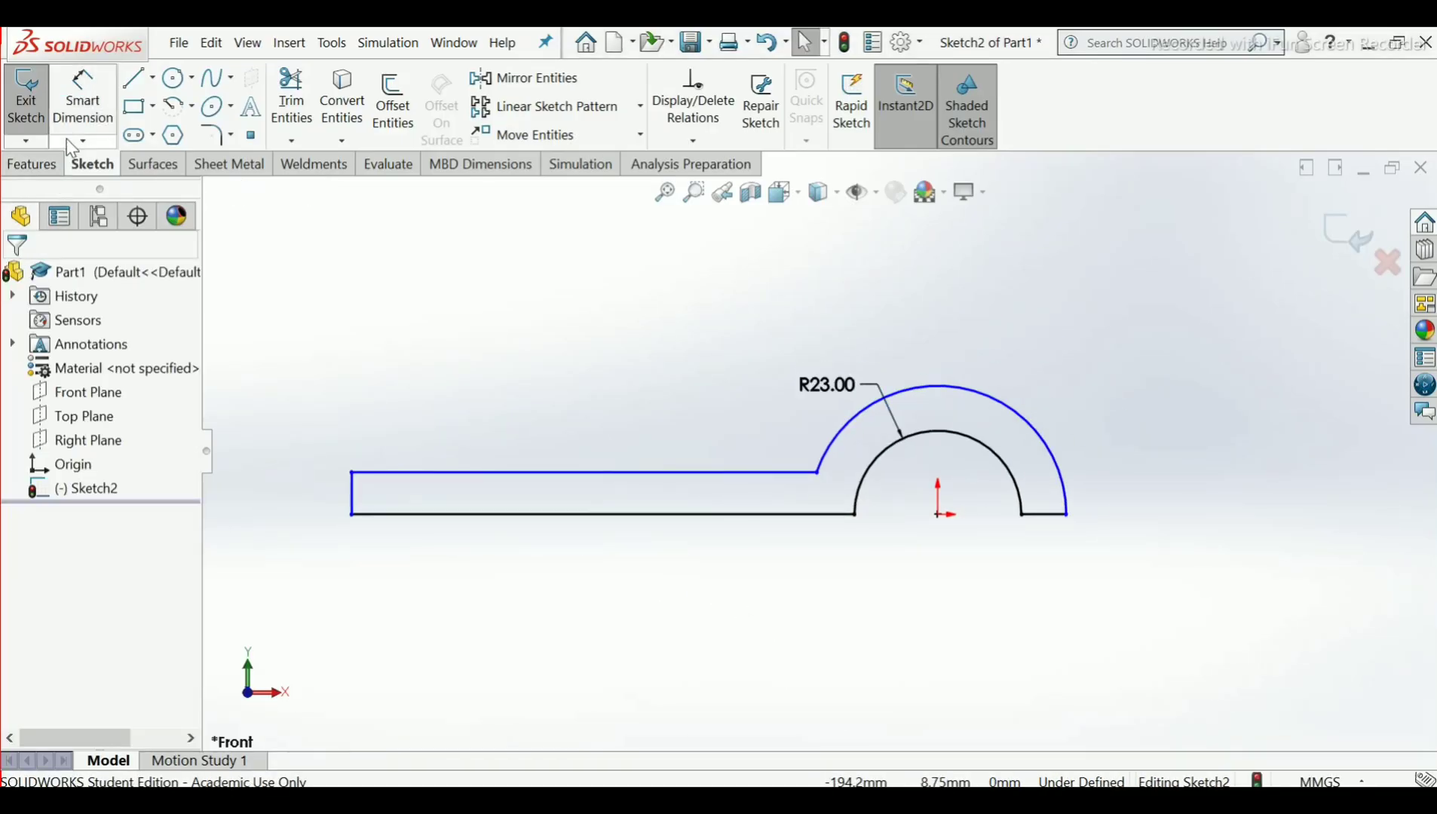
{"action": "left_click", "coordinate": [842, 446]}
{"action": "left_click", "coordinate": [905, 309]}
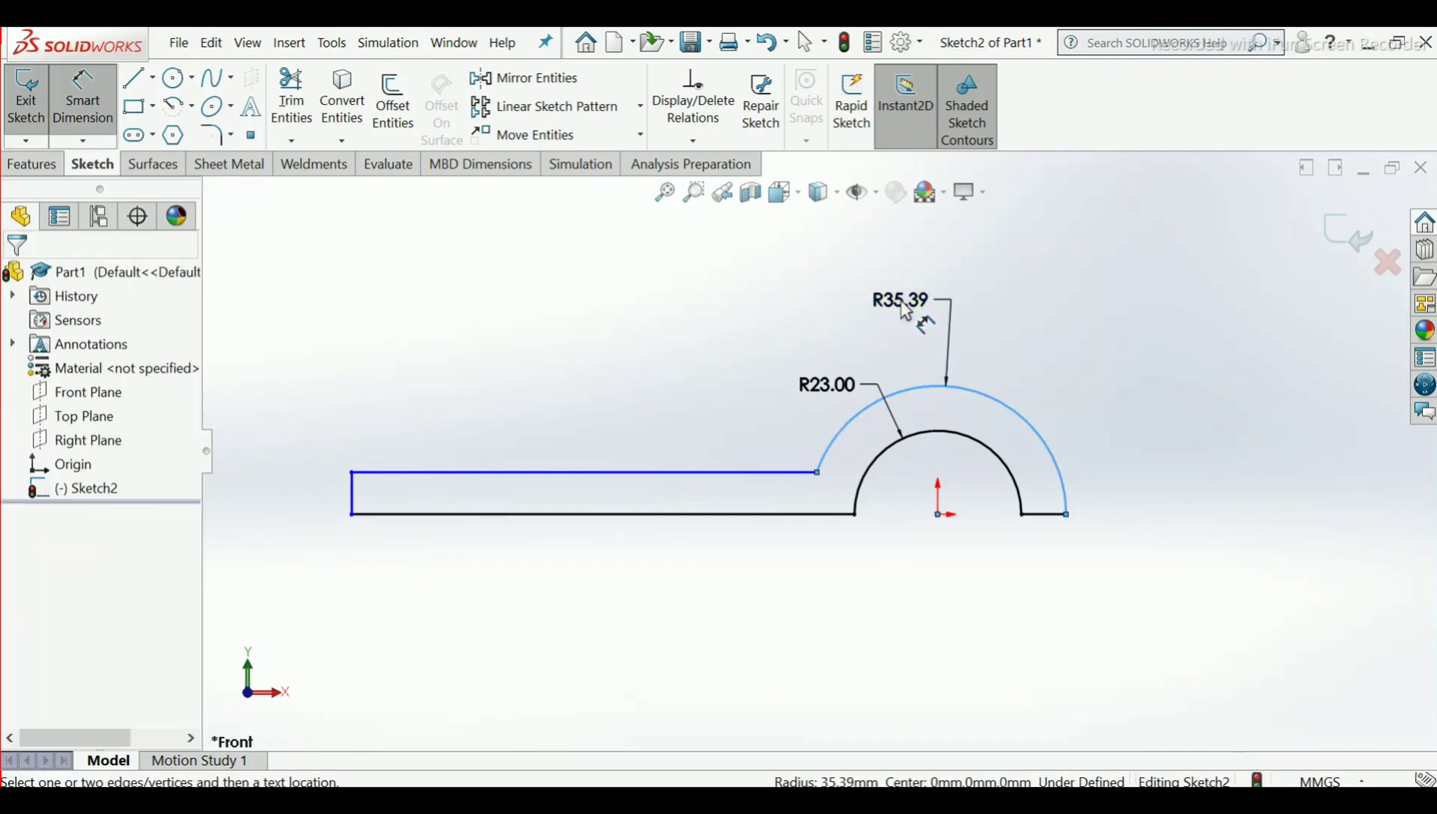
{"action": "type", "text": "36"}
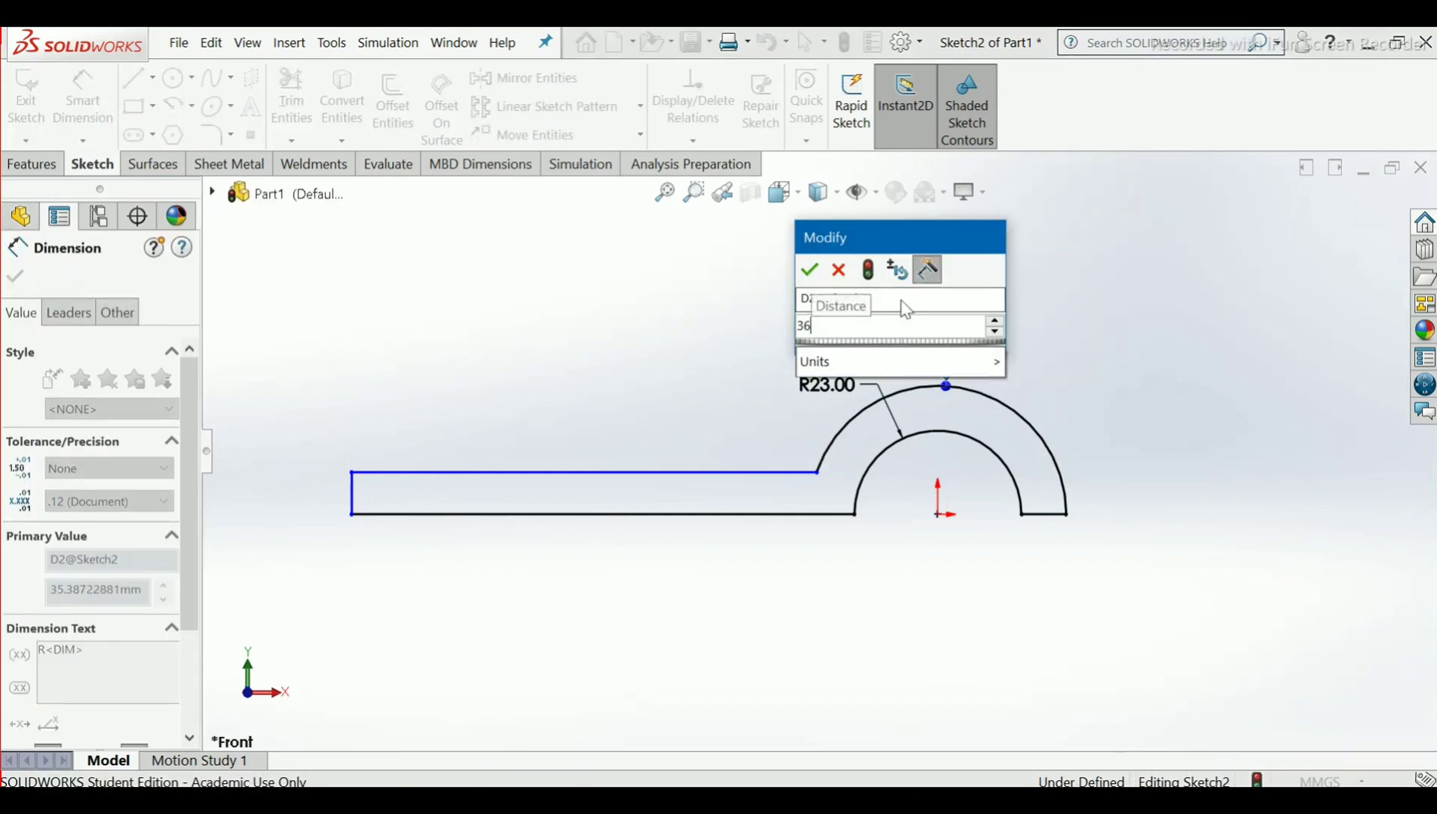
{"action": "key", "text": "Return"}
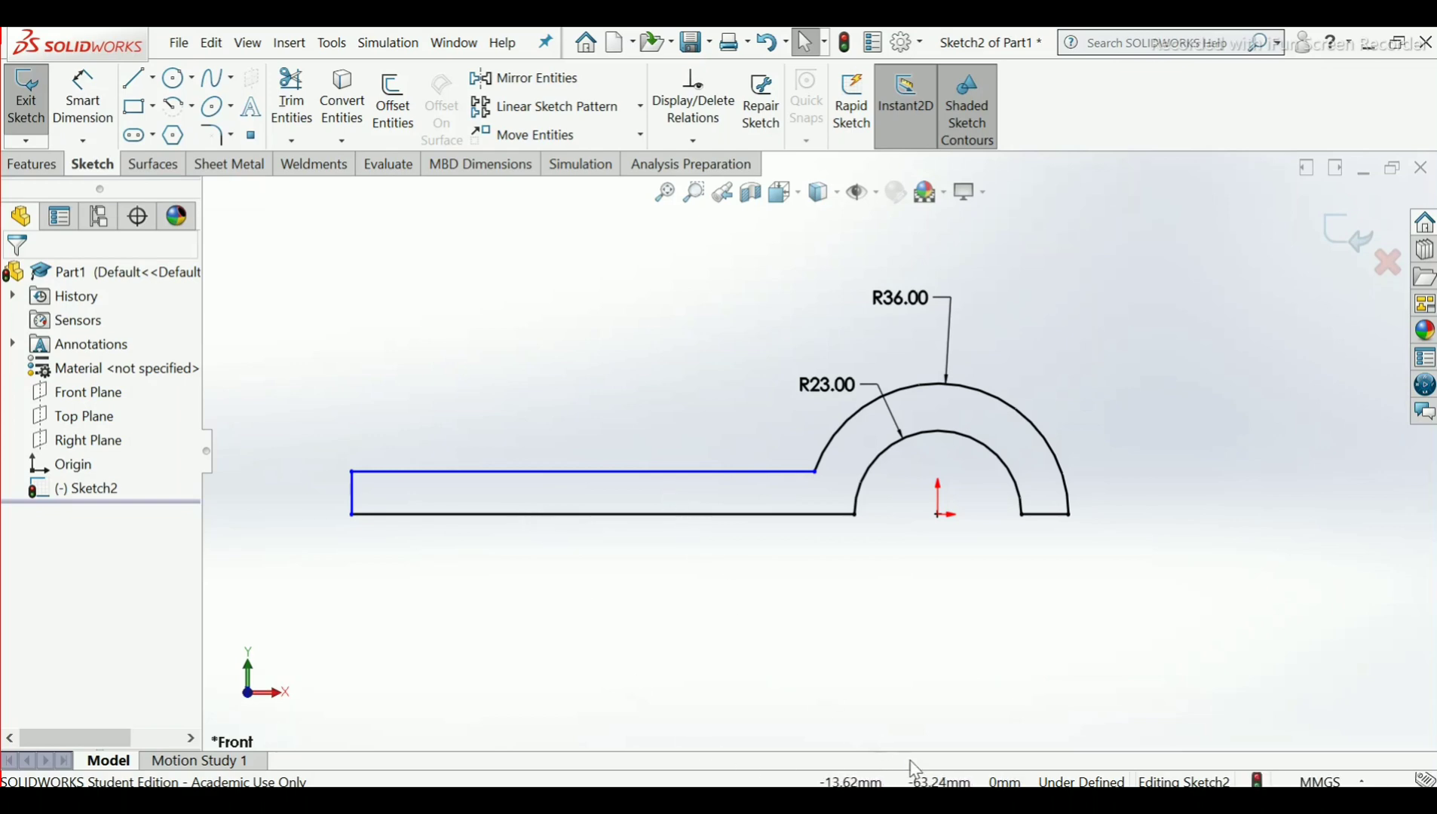
Check the bracket's reference drawing and dimension the horizontal arm's thickness as 11 mm
{"action": "left_click", "coordinate": [912, 798]}
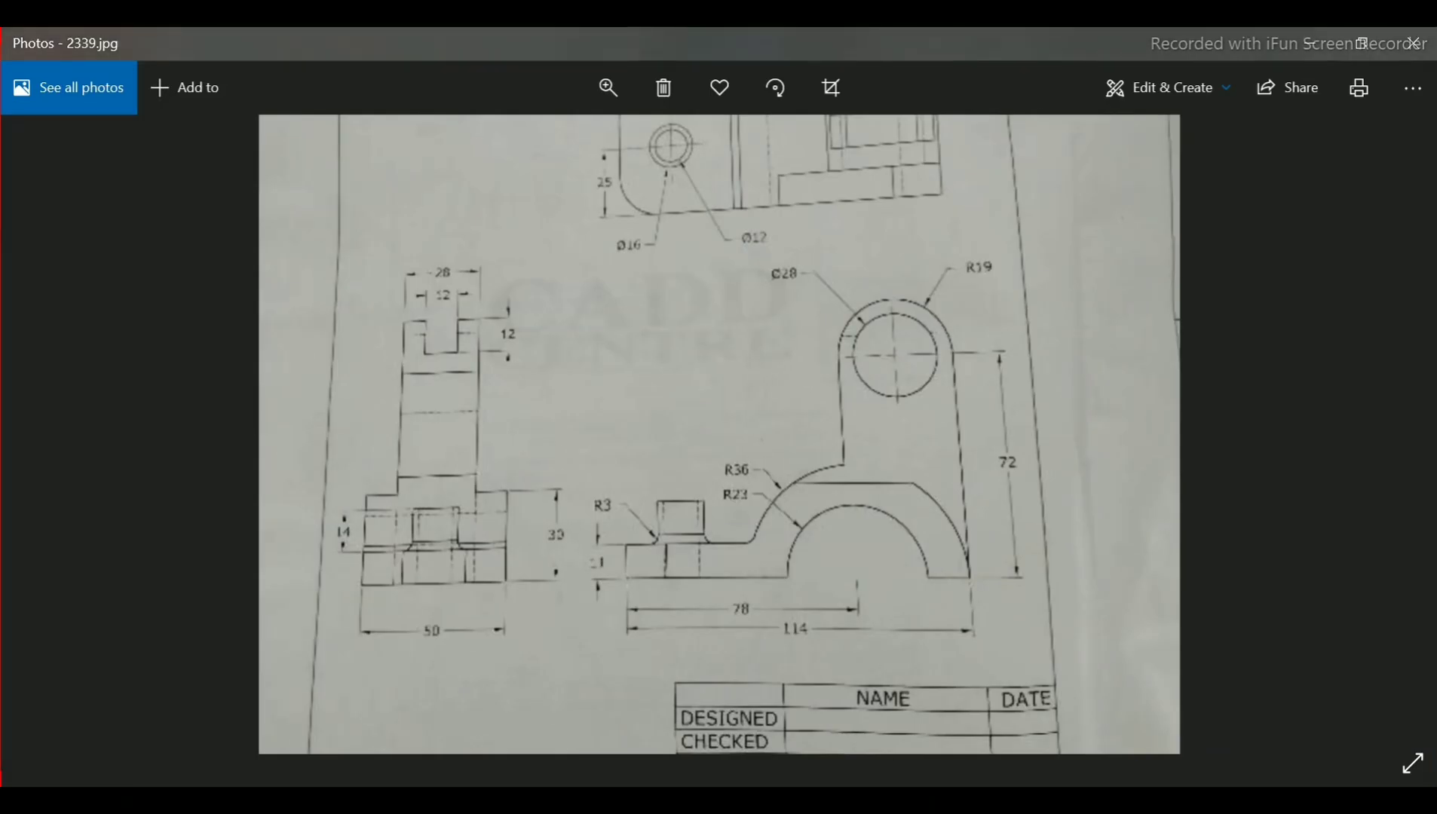
{"action": "left_click", "coordinate": [882, 708]}
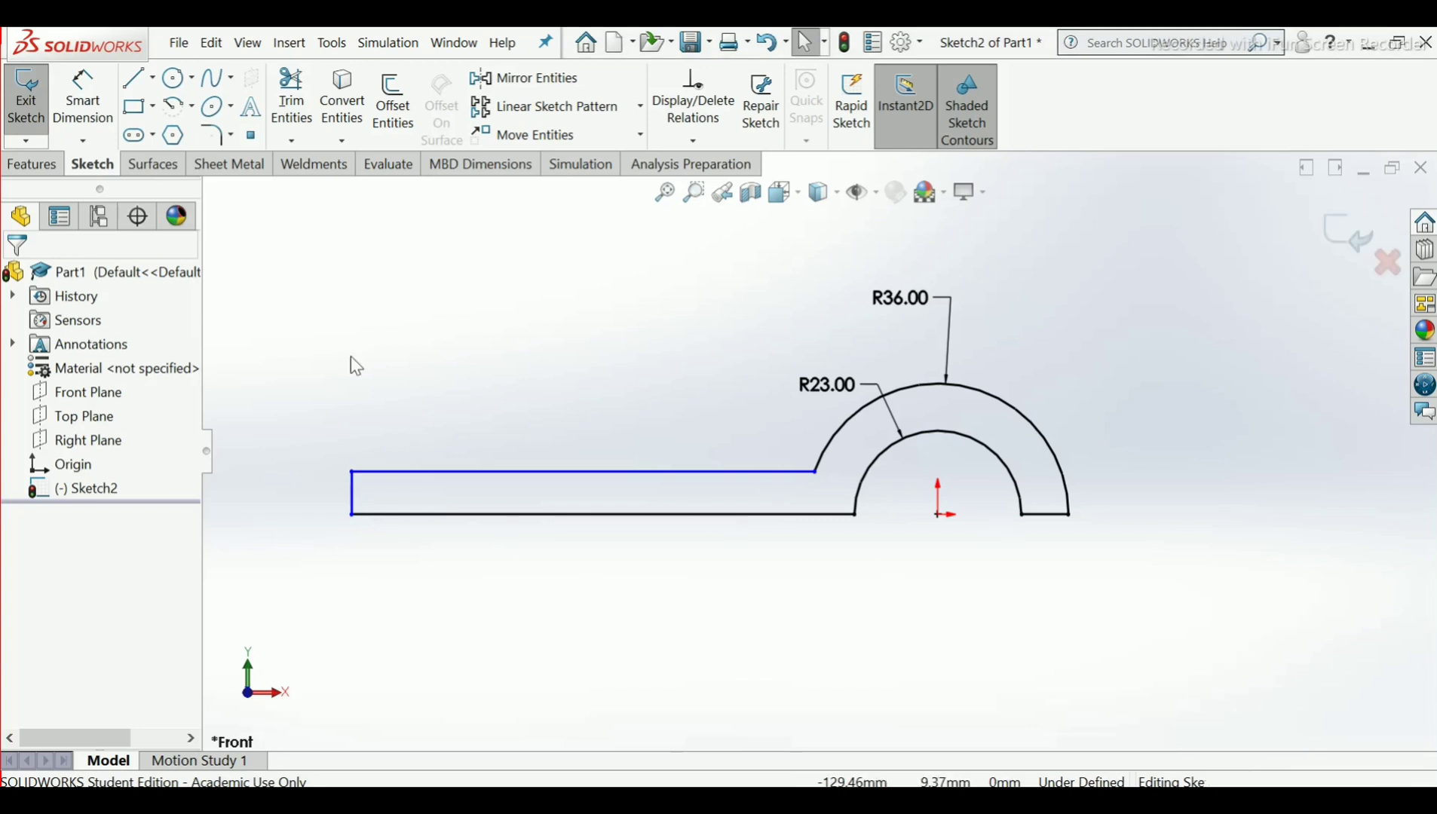
{"action": "left_click", "coordinate": [100, 102]}
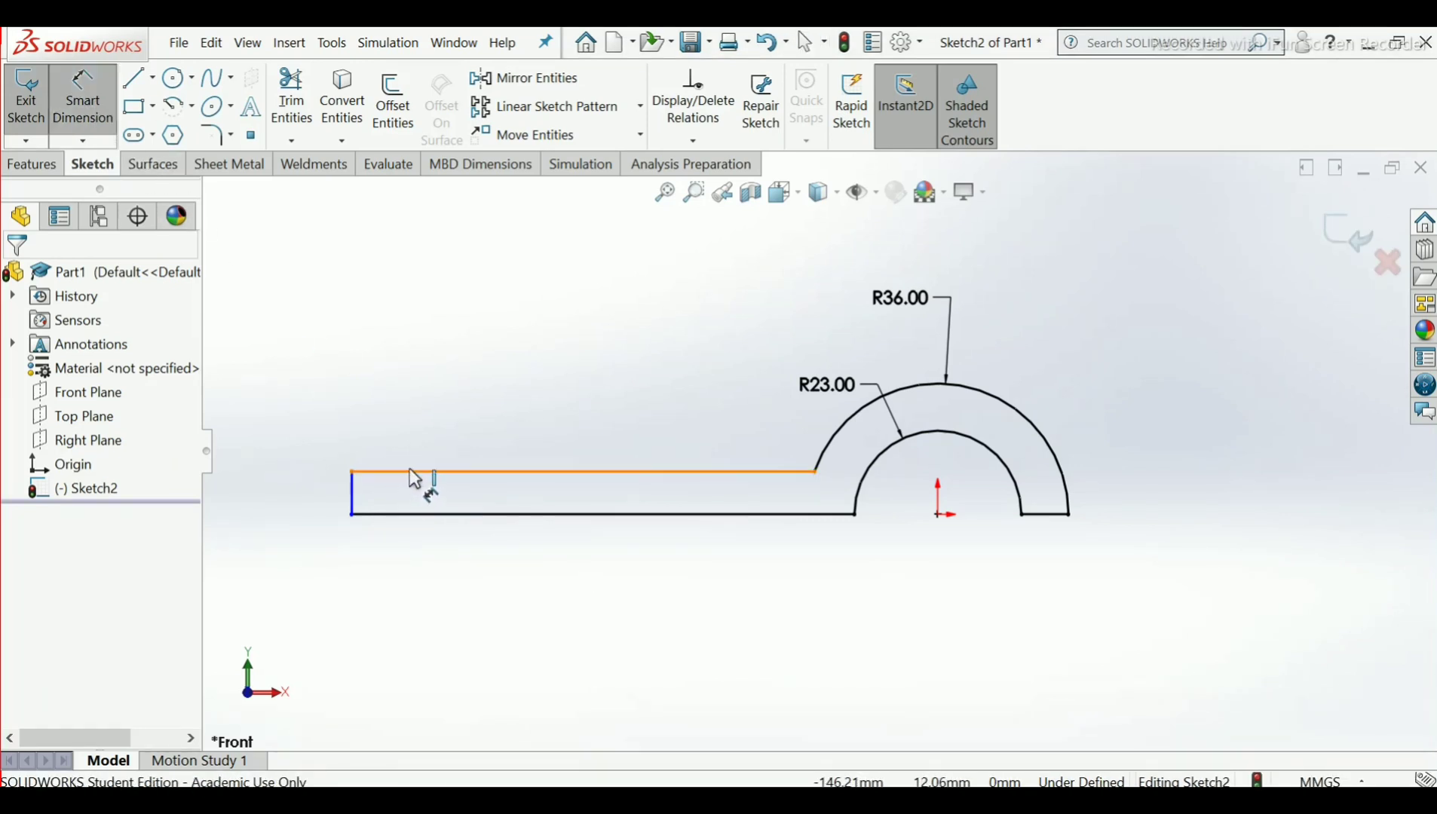
{"action": "left_click", "coordinate": [419, 490]}
{"action": "left_click", "coordinate": [433, 515]}
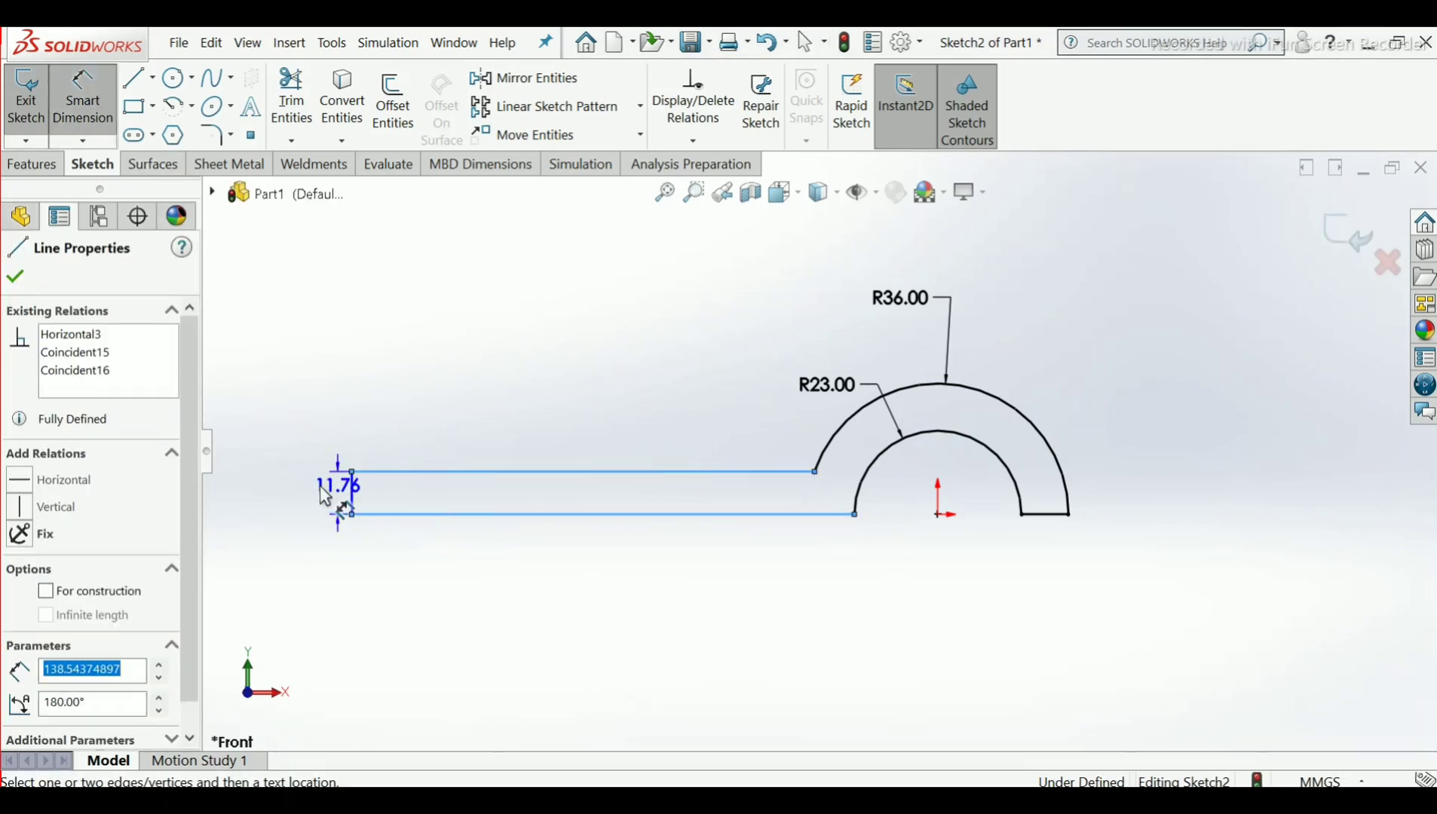
{"action": "left_click", "coordinate": [315, 502]}
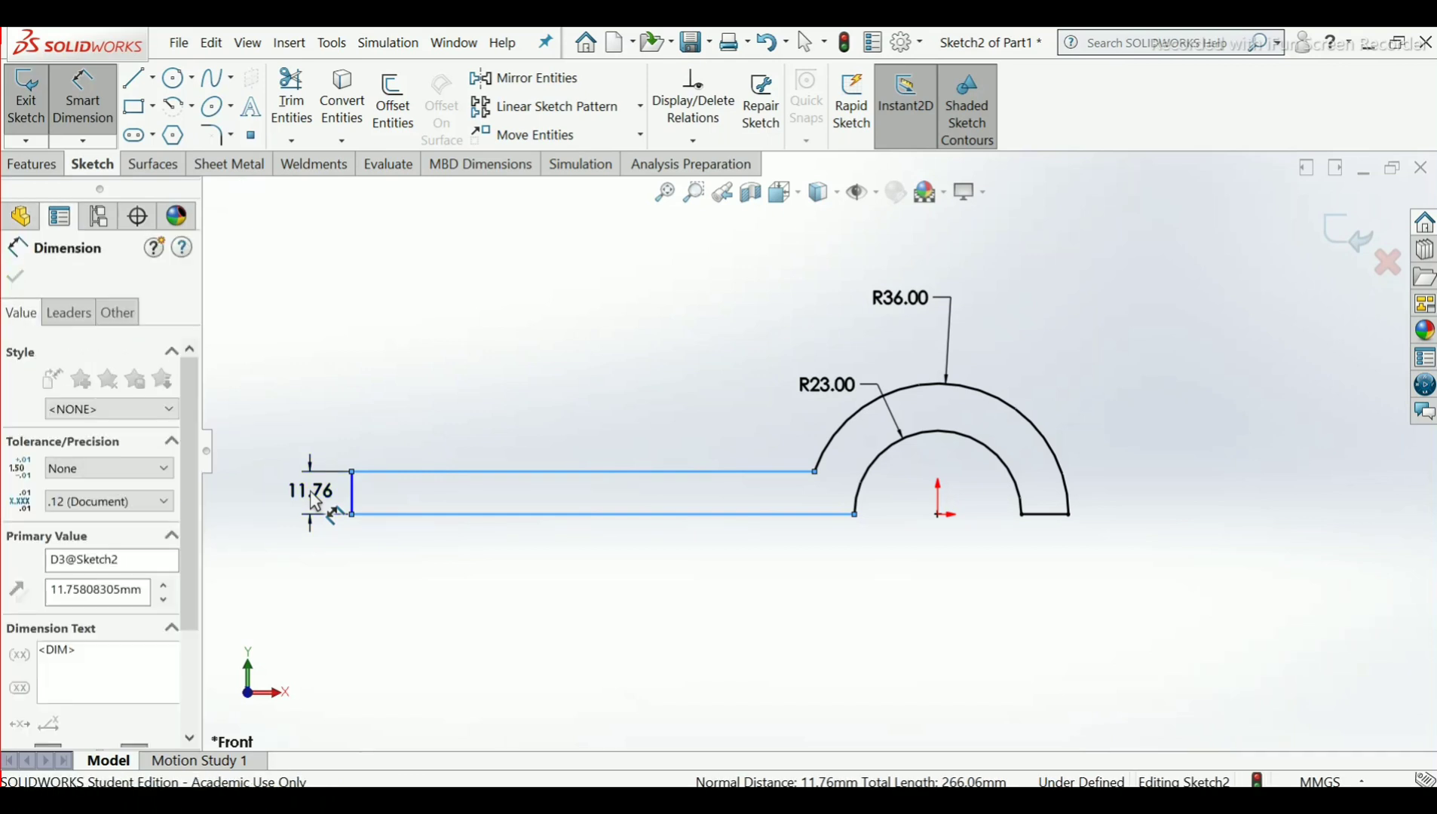
{"action": "type", "text": "11"}
{"action": "key", "text": "Return"}
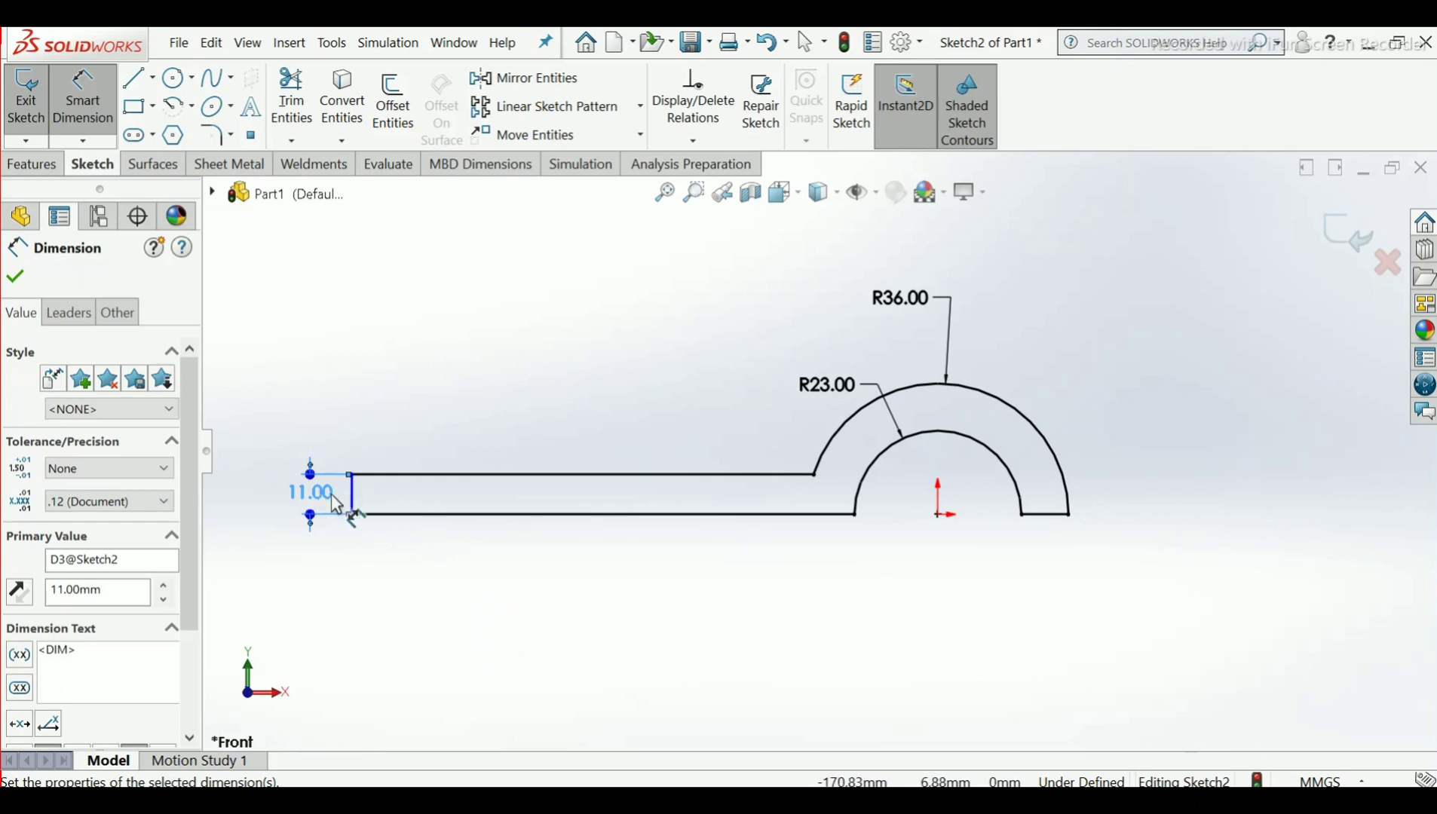
Dimension the horizontal distance from the arm's free end to the arc centre at the origin as 78 mm
{"action": "left_click", "coordinate": [938, 501]}
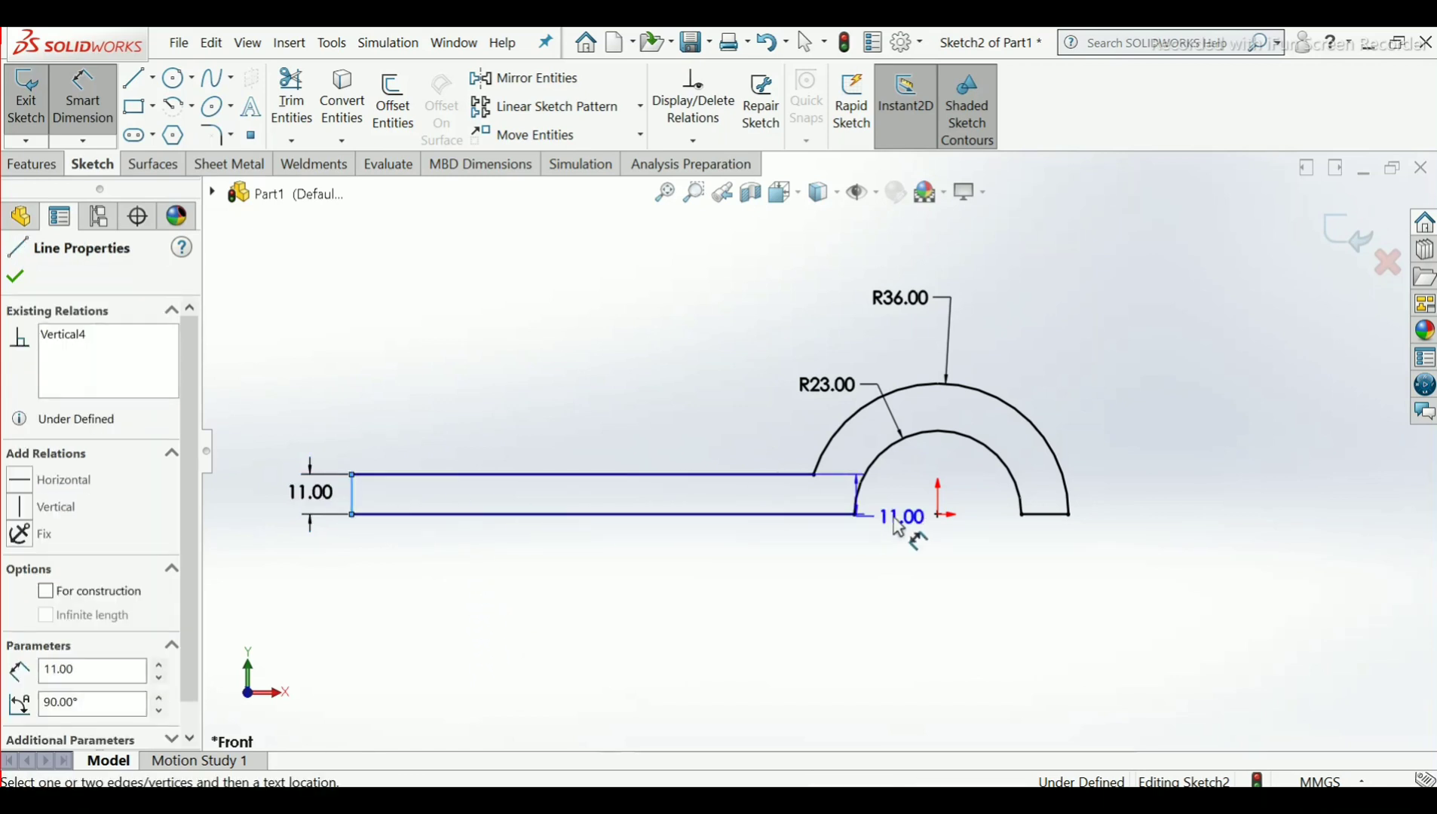
{"action": "left_click", "coordinate": [939, 517]}
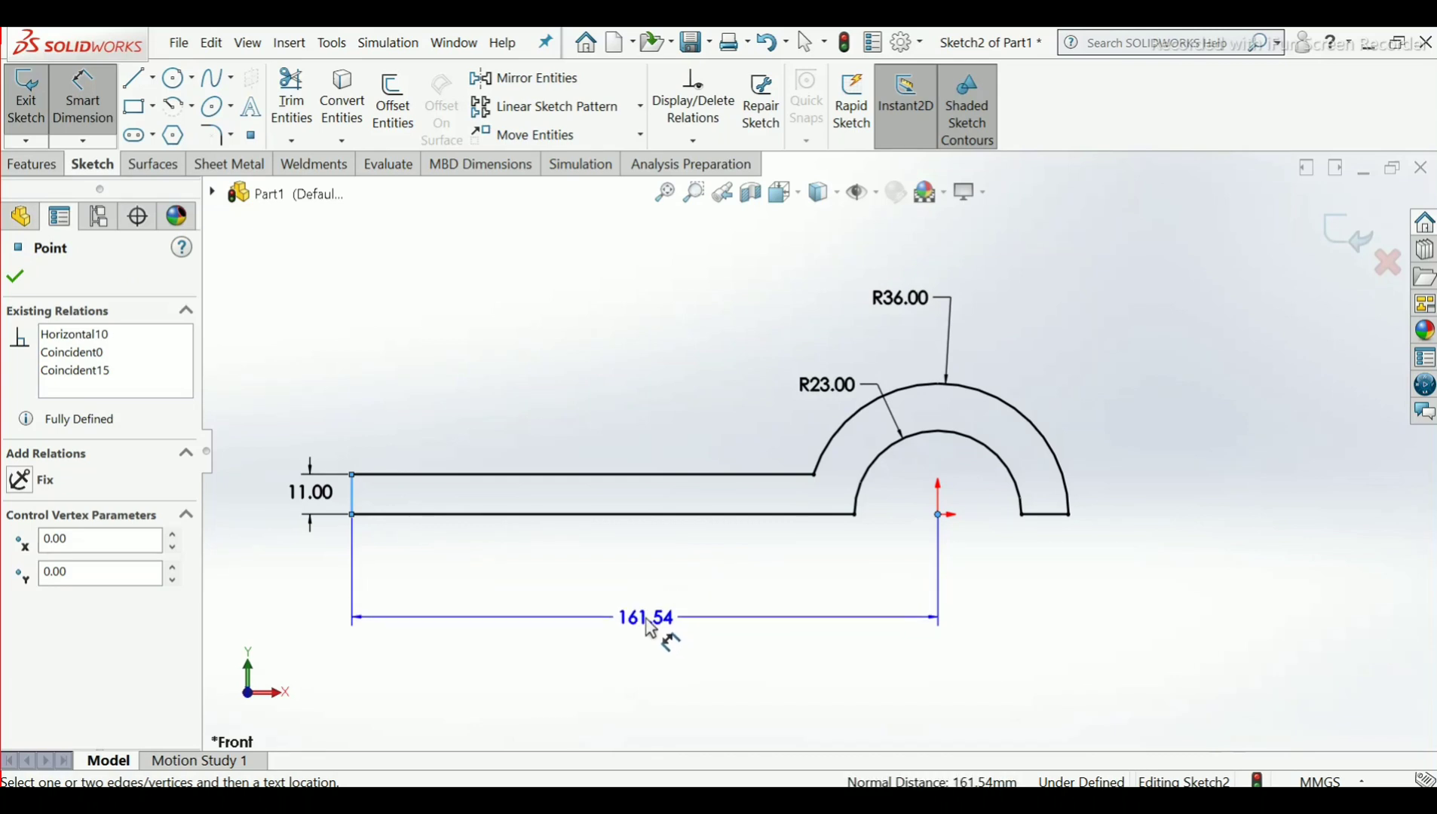
{"action": "left_click", "coordinate": [653, 628]}
{"action": "double_click", "coordinate": [649, 620]}
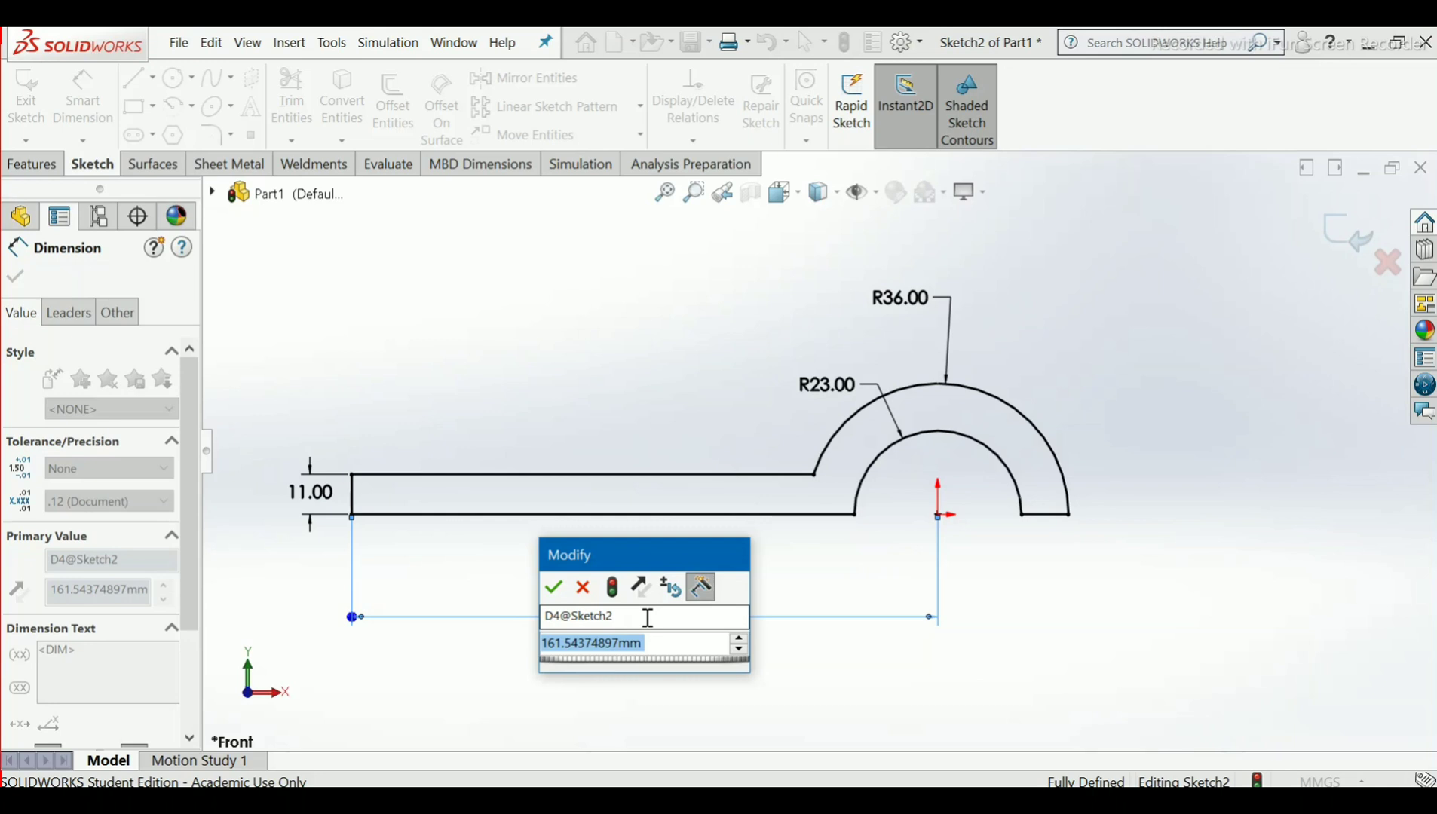
{"action": "type", "text": "78"}
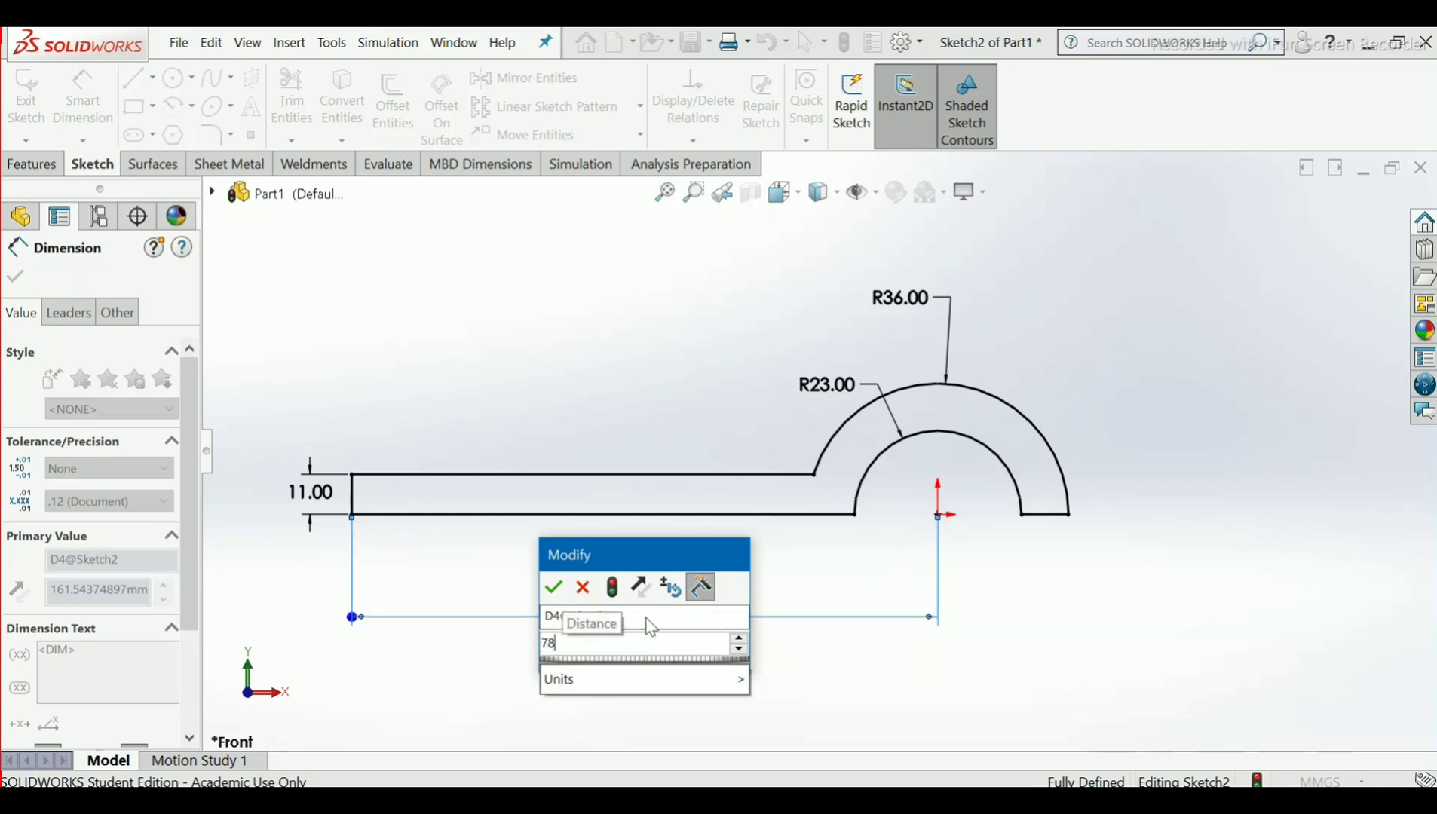
{"action": "key", "text": "Return"}
{"action": "scroll", "coordinate": [893, 486], "scroll_direction": "down", "scroll_amount": 5}
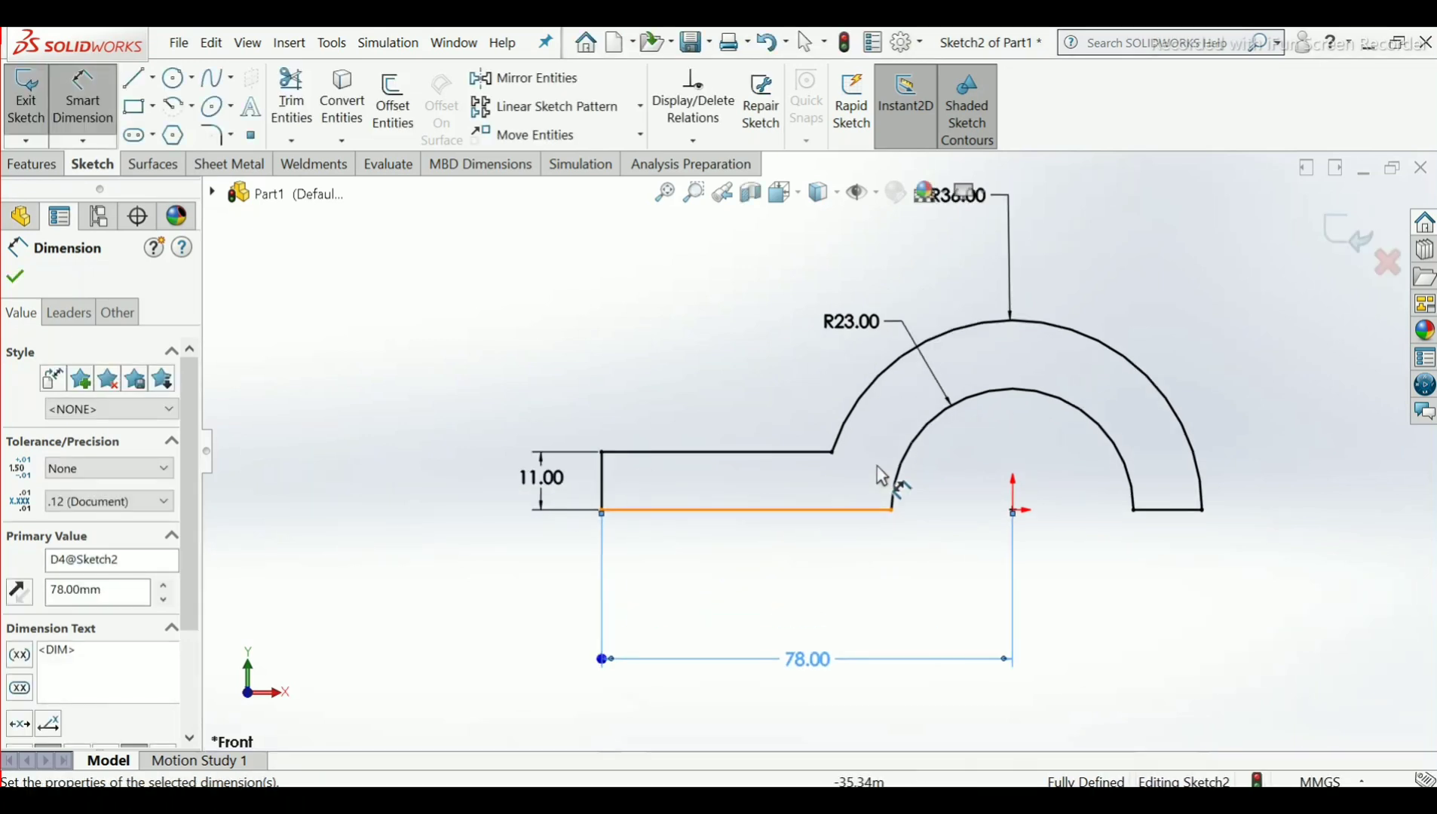
{"action": "scroll", "coordinate": [899, 492], "scroll_direction": "up", "scroll_amount": 5}
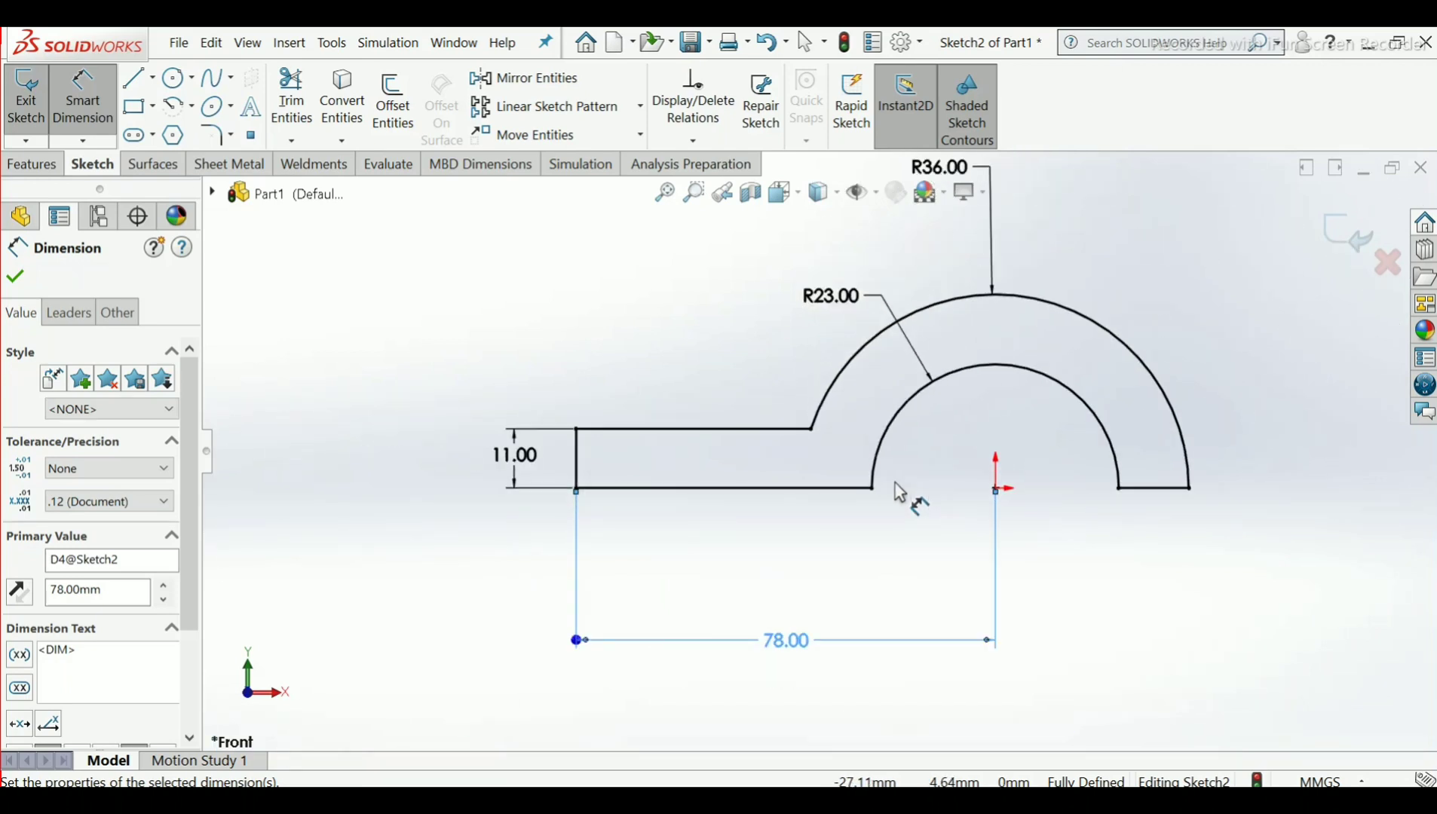
{"action": "left_click", "coordinate": [18, 279]}
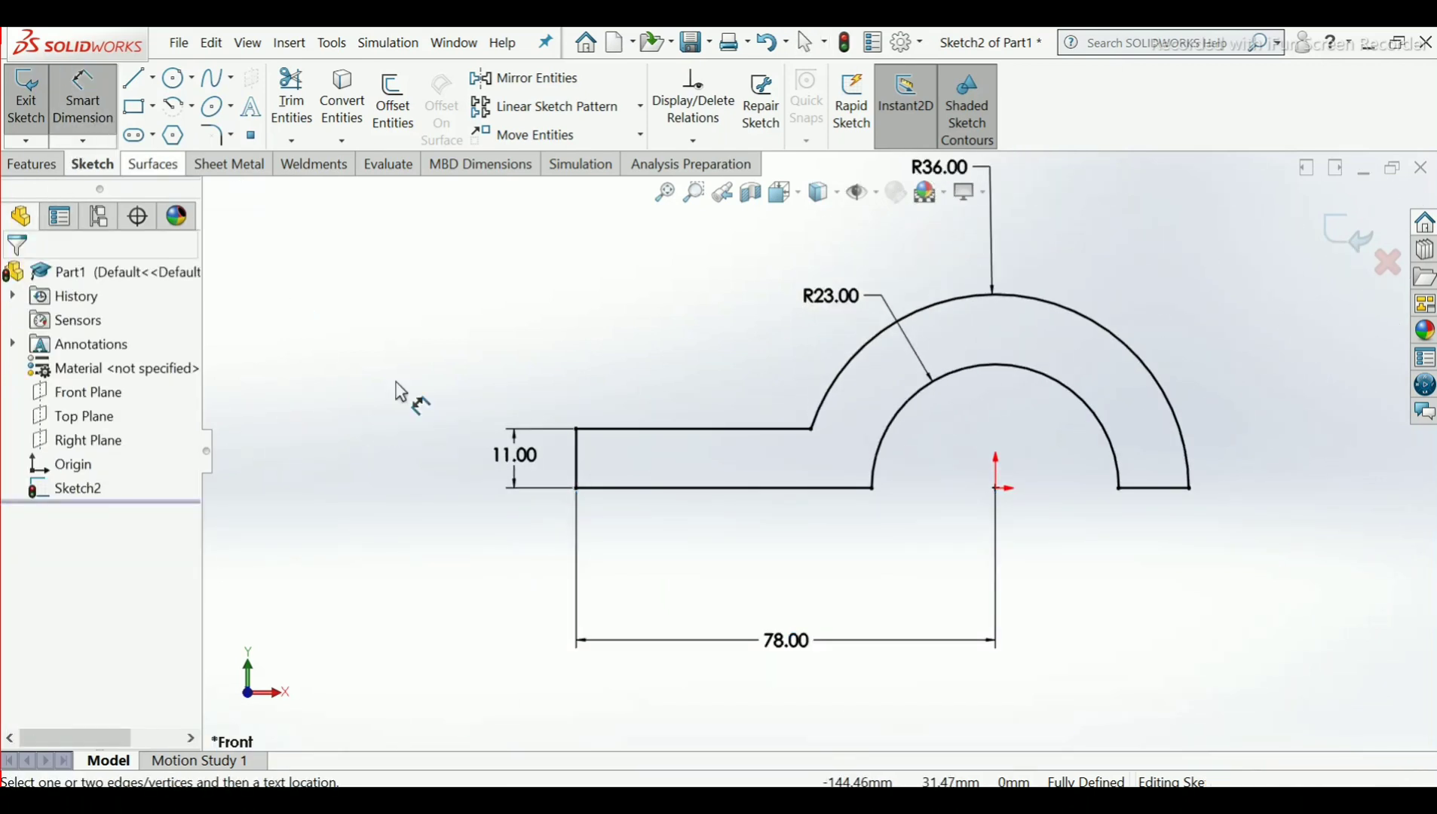
Try to dimension the profile's overall length from the arm's free end to the far end of the outer arc
{"action": "left_click", "coordinate": [583, 471]}
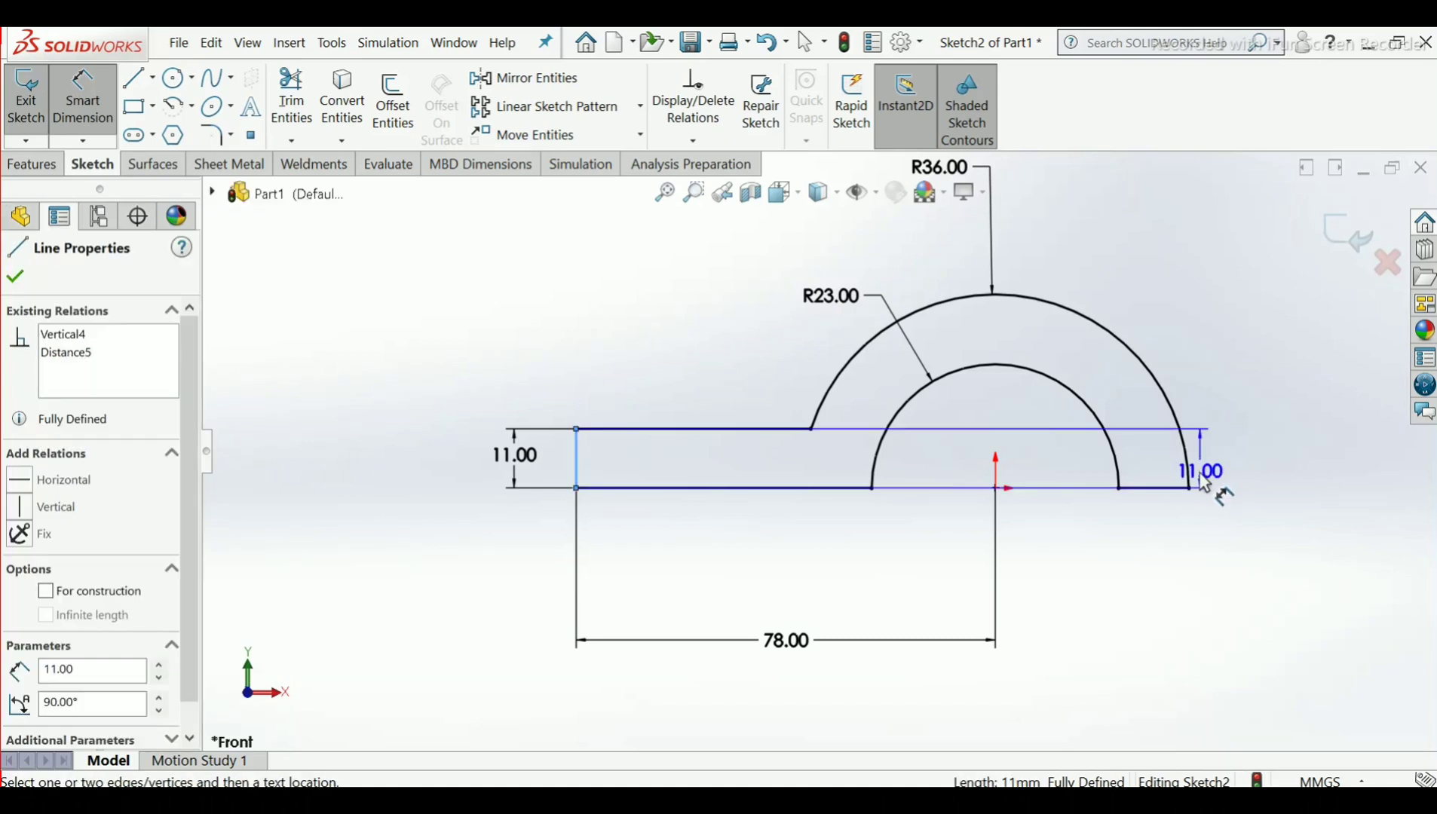
{"action": "left_click", "coordinate": [1173, 505]}
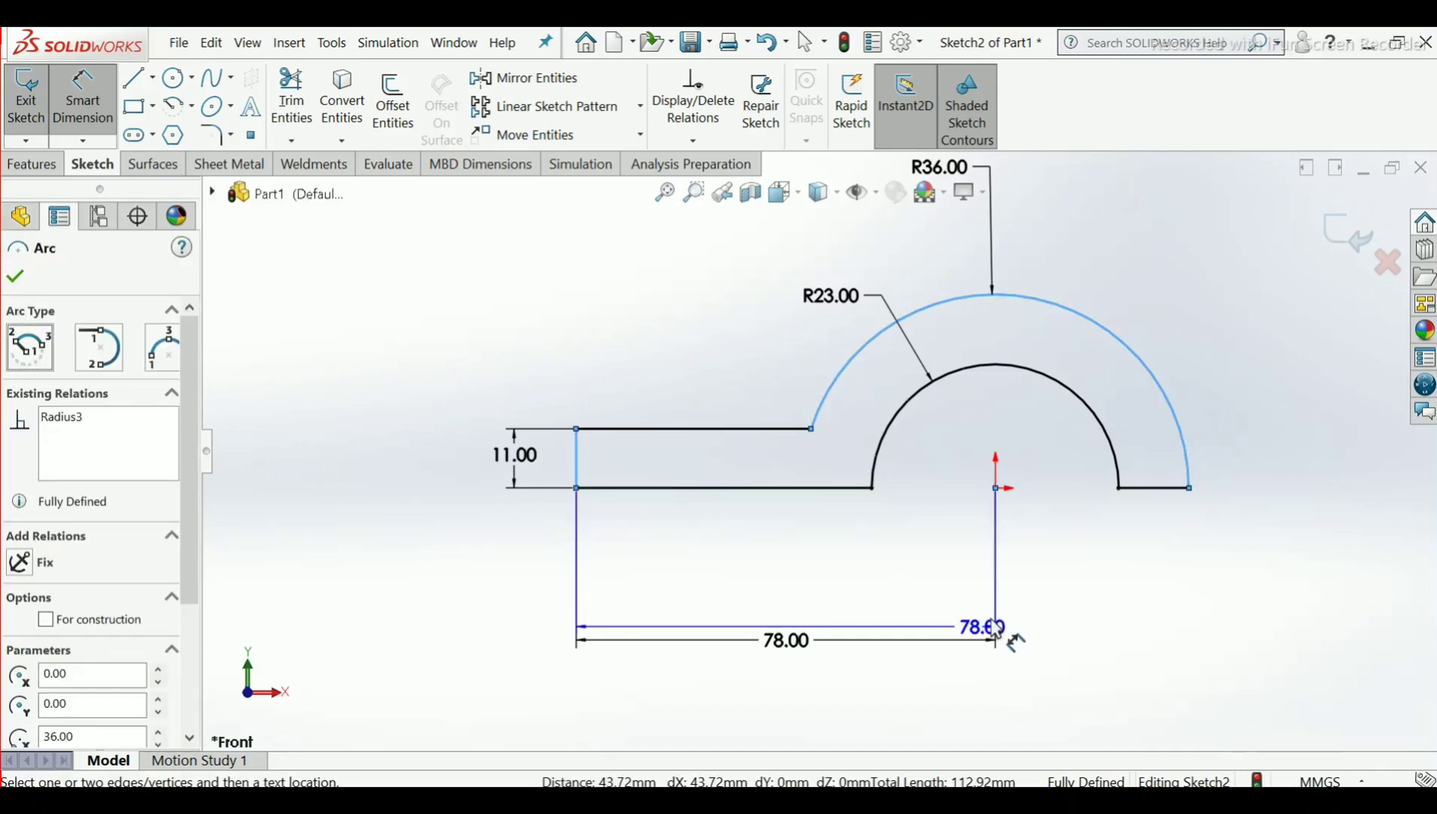
{"action": "key", "text": "Escape"}
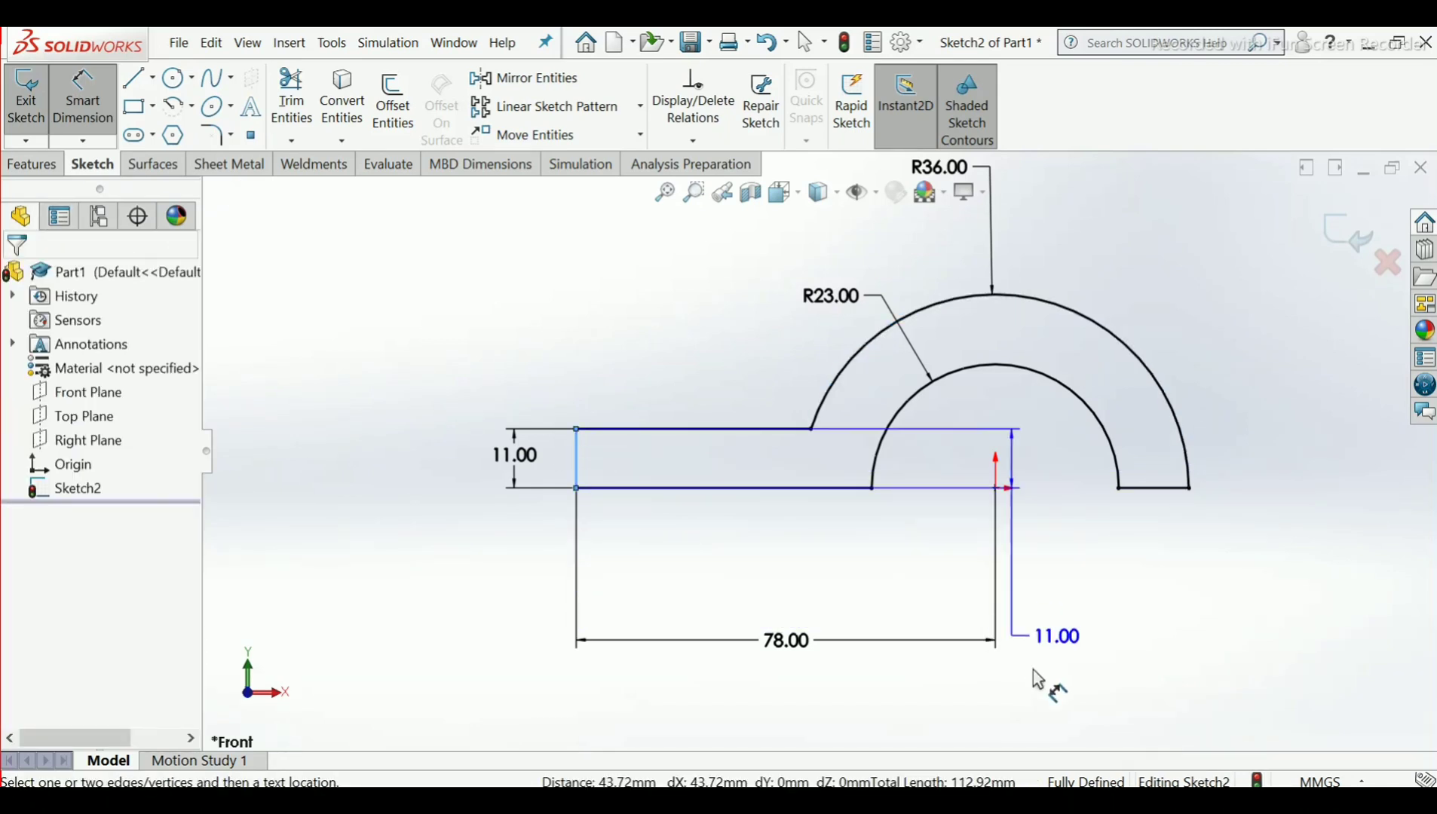
{"action": "left_click", "coordinate": [1191, 489]}
{"action": "left_click", "coordinate": [917, 712]}
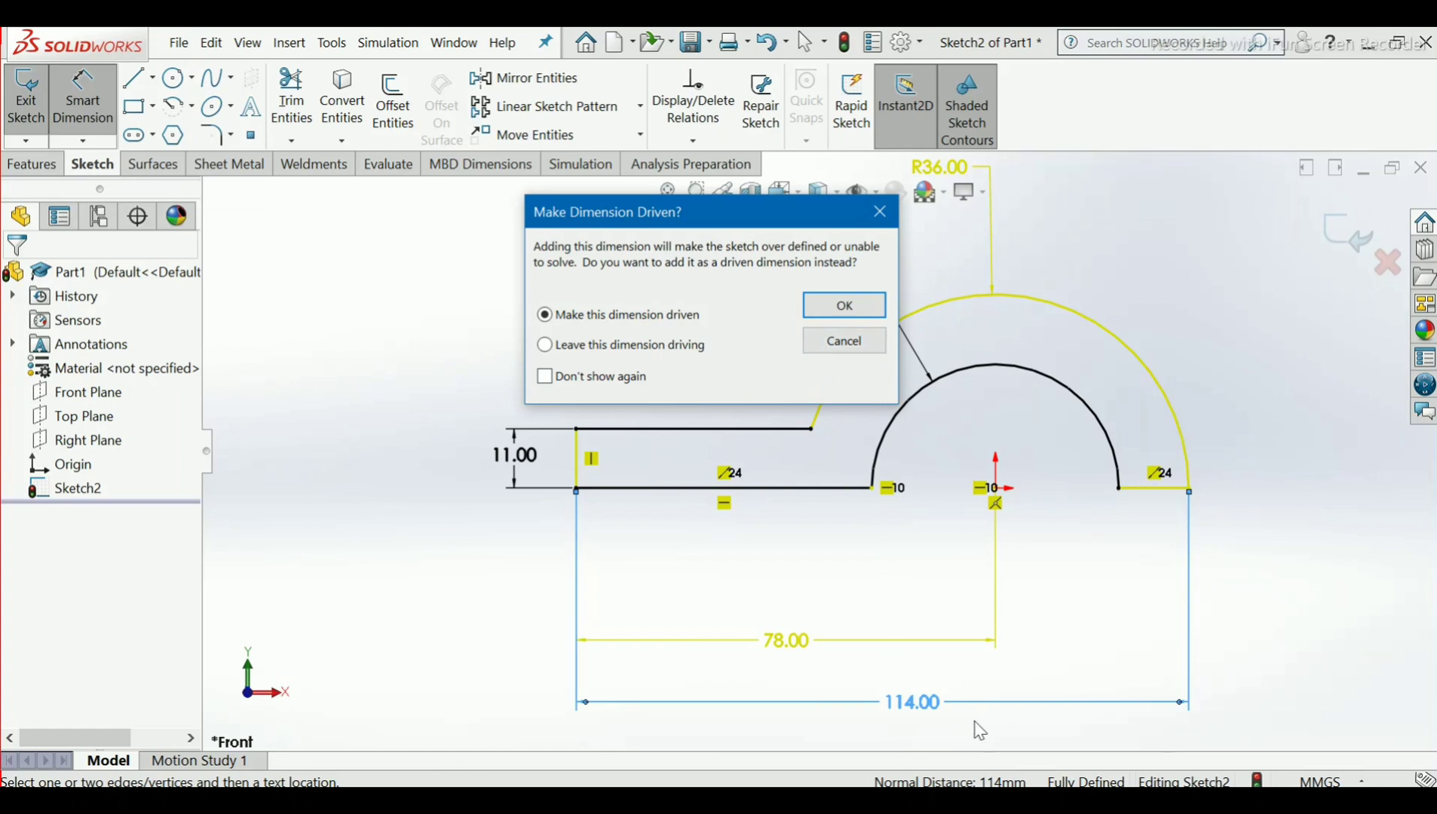
{"action": "left_click", "coordinate": [844, 342]}
Exit the profile sketch and reopen it for editing
{"action": "key", "text": "f"}
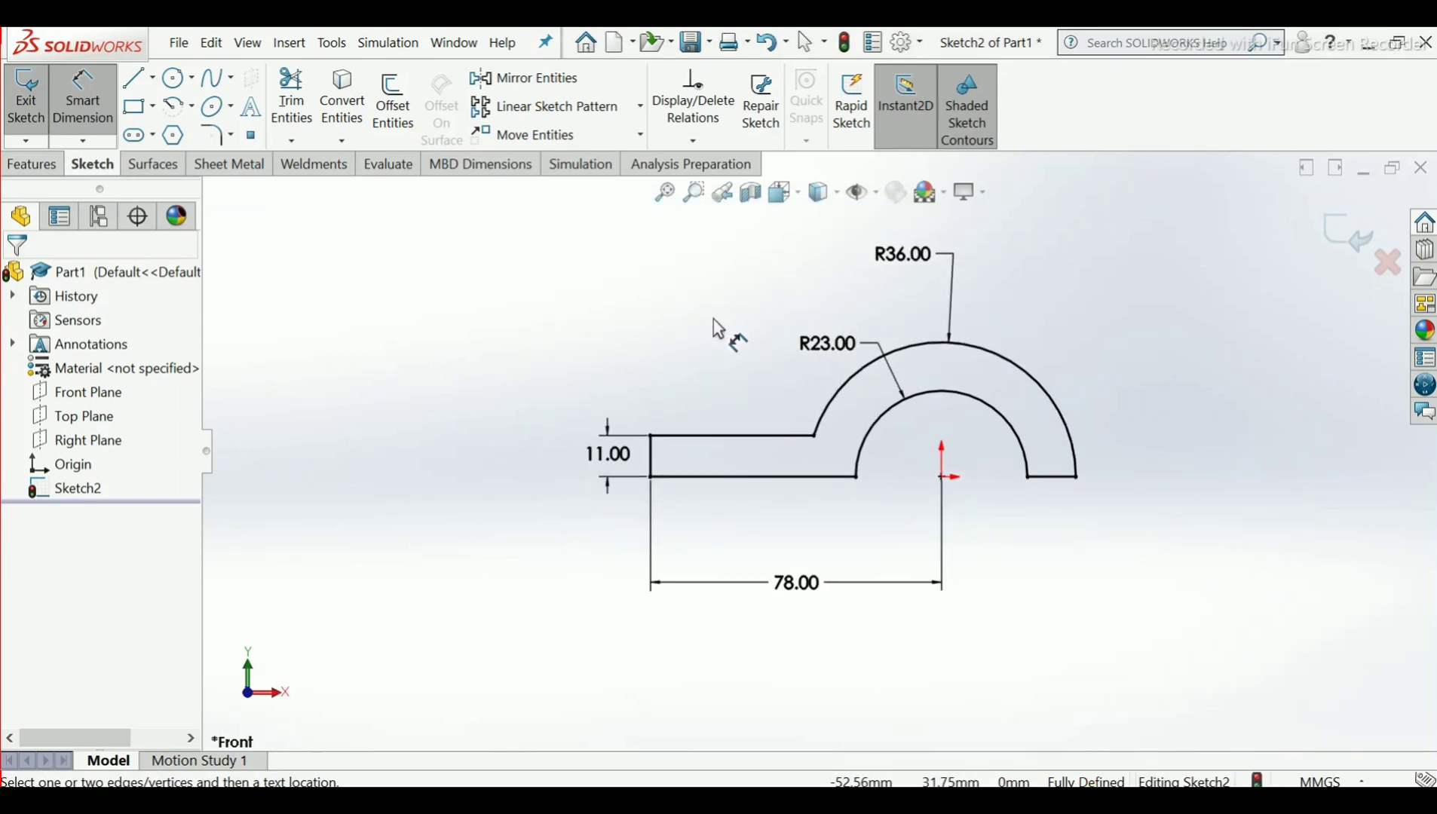
{"action": "scroll", "coordinate": [715, 319], "scroll_direction": "up", "scroll_amount": 2}
{"action": "scroll", "coordinate": [892, 264], "scroll_direction": "down", "scroll_amount": 2}
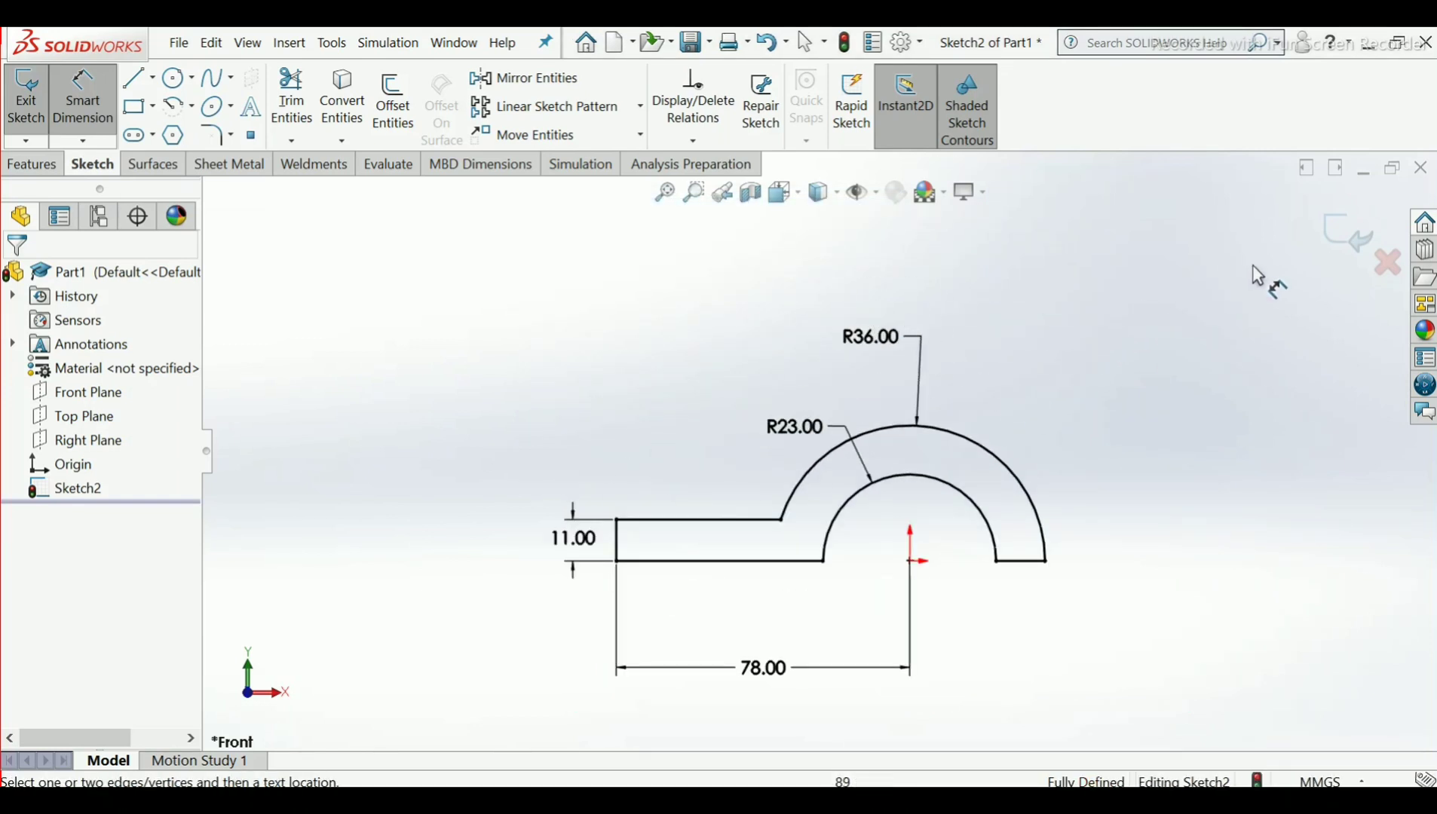
{"action": "left_click", "coordinate": [1346, 248]}
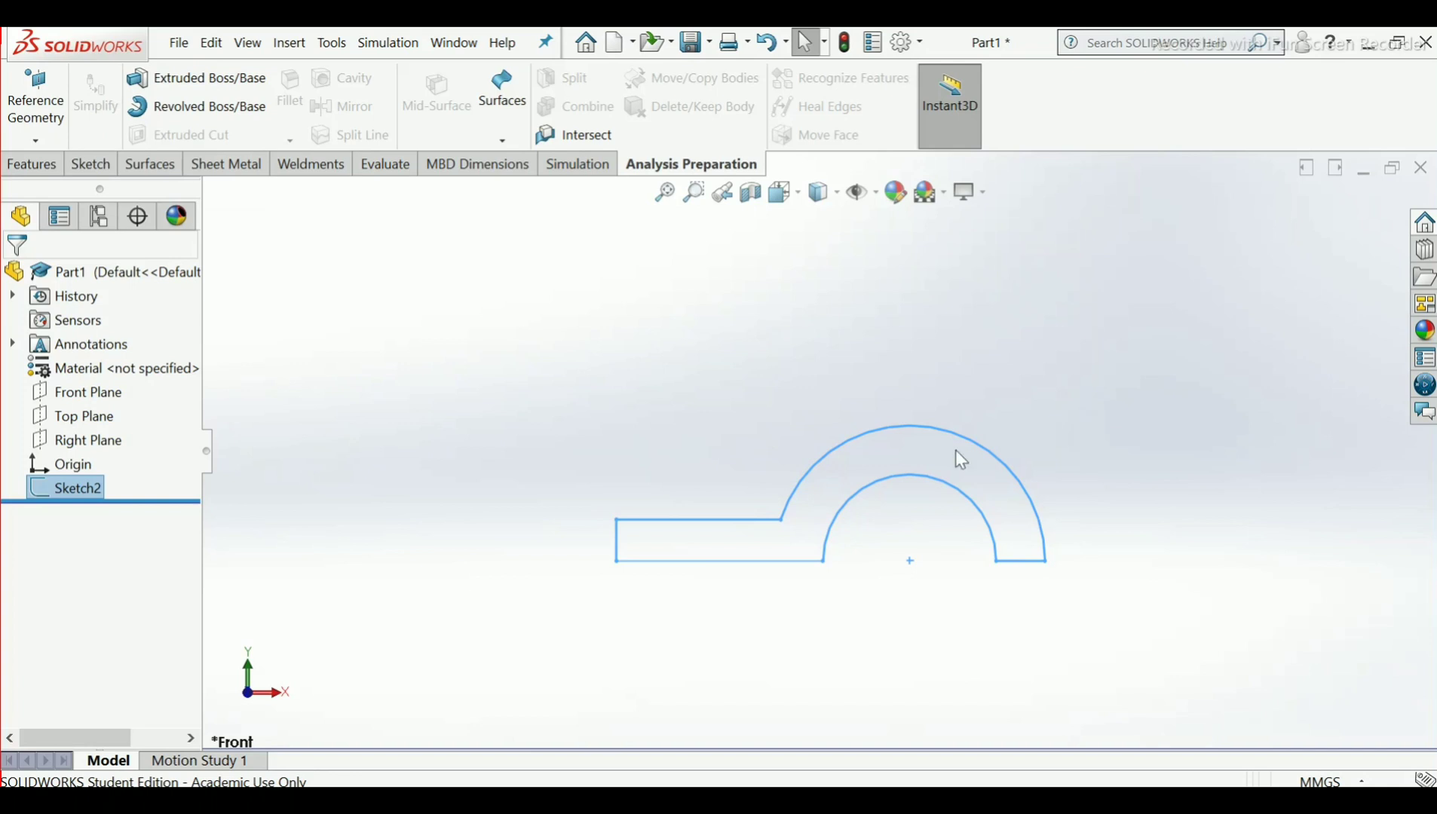
{"action": "right_click", "coordinate": [65, 492]}
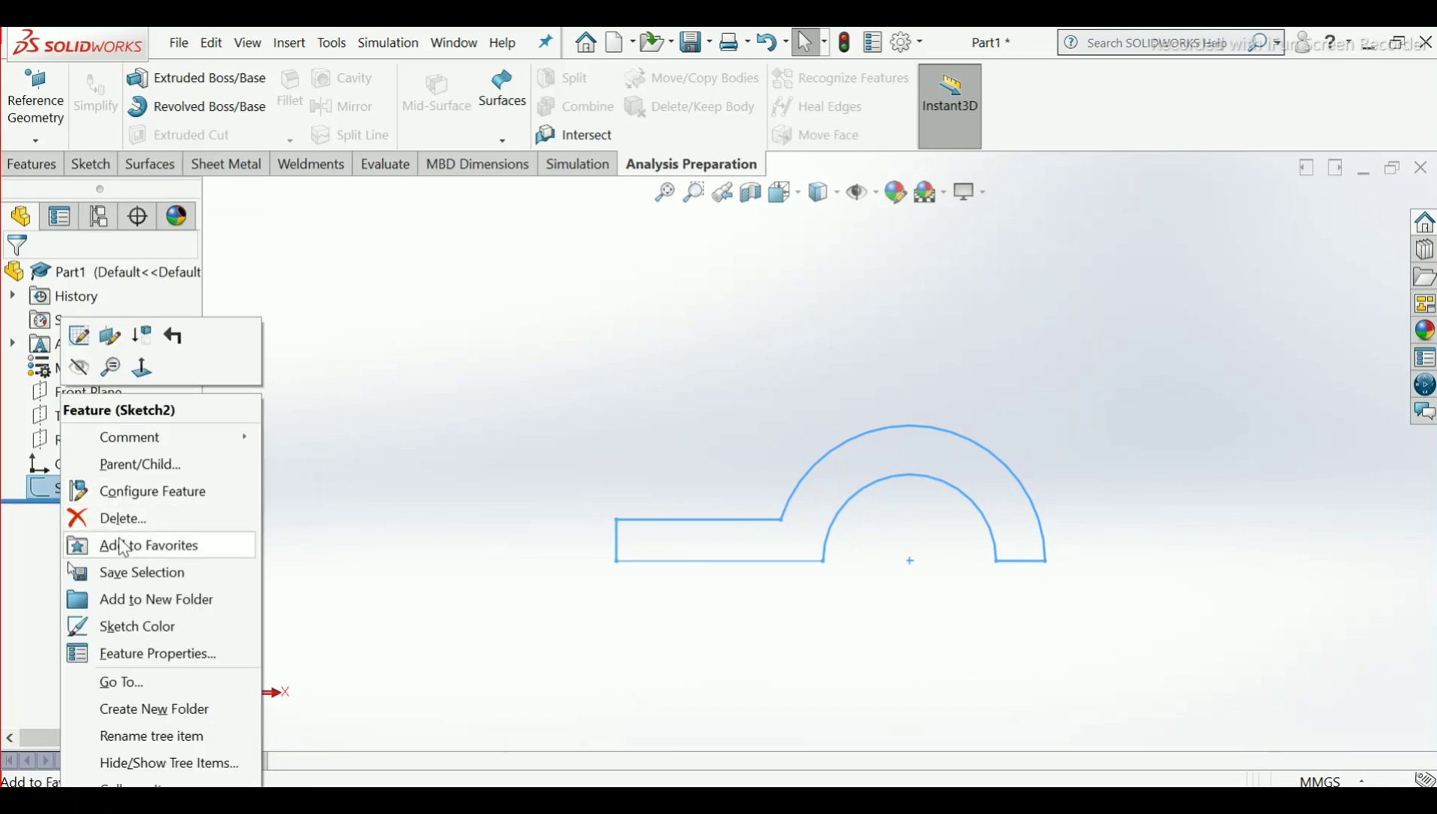
{"action": "left_click", "coordinate": [81, 340]}
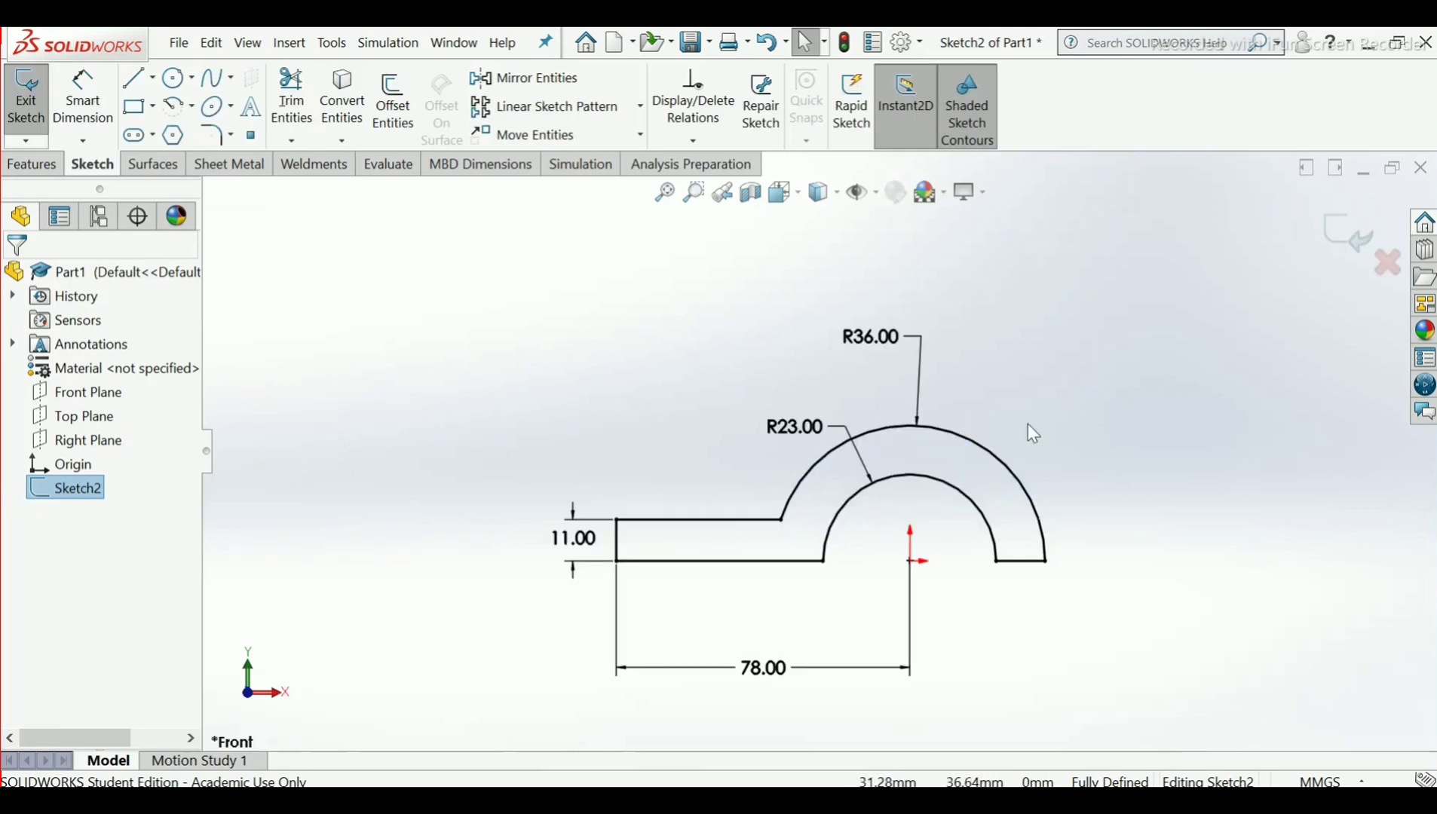
Draw a nearly horizontal line about 42 mm long across the upper part of the outer arc, with both ends on the arc
{"action": "left_click", "coordinate": [138, 79]}
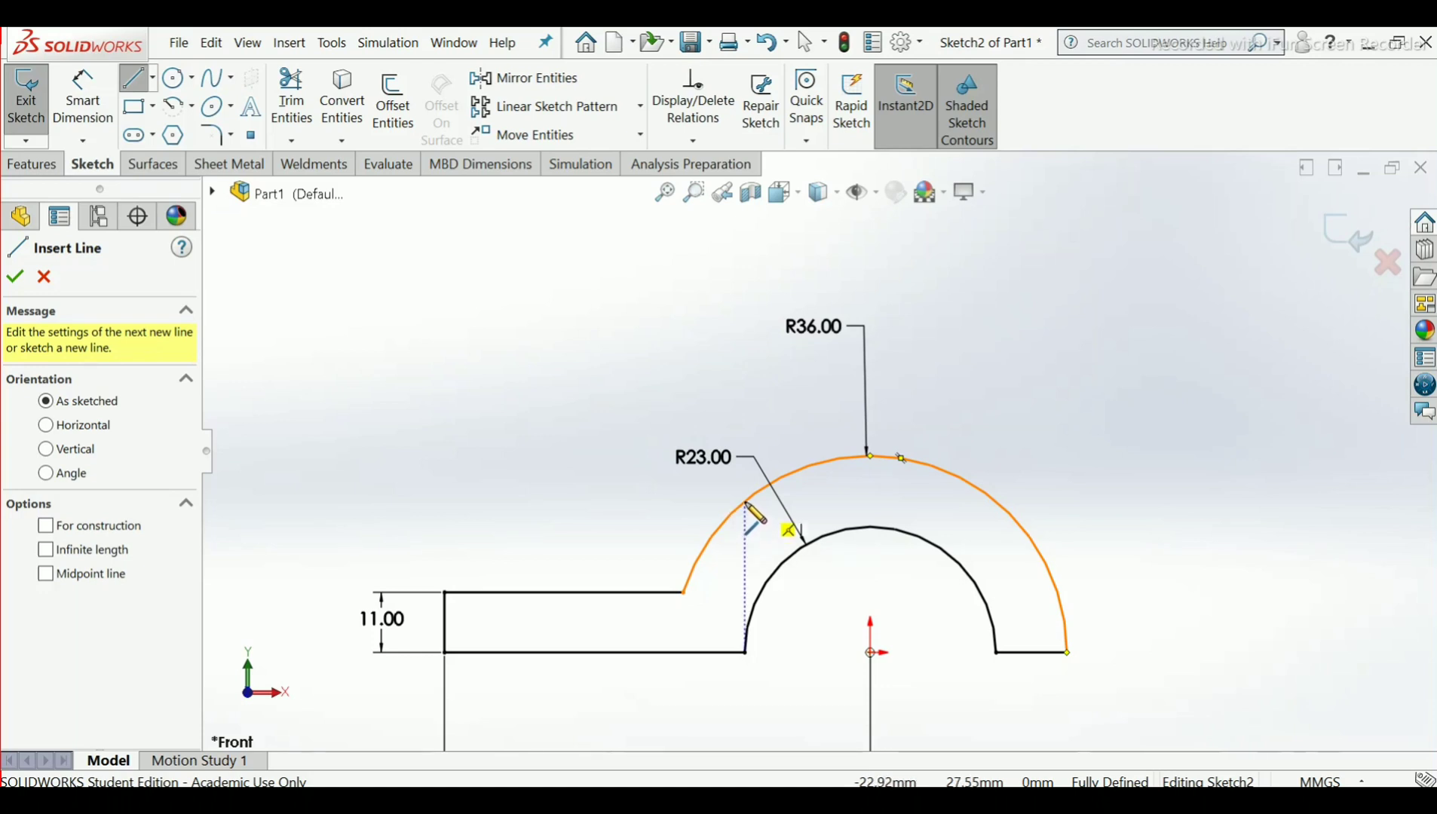
{"action": "left_click", "coordinate": [752, 497]}
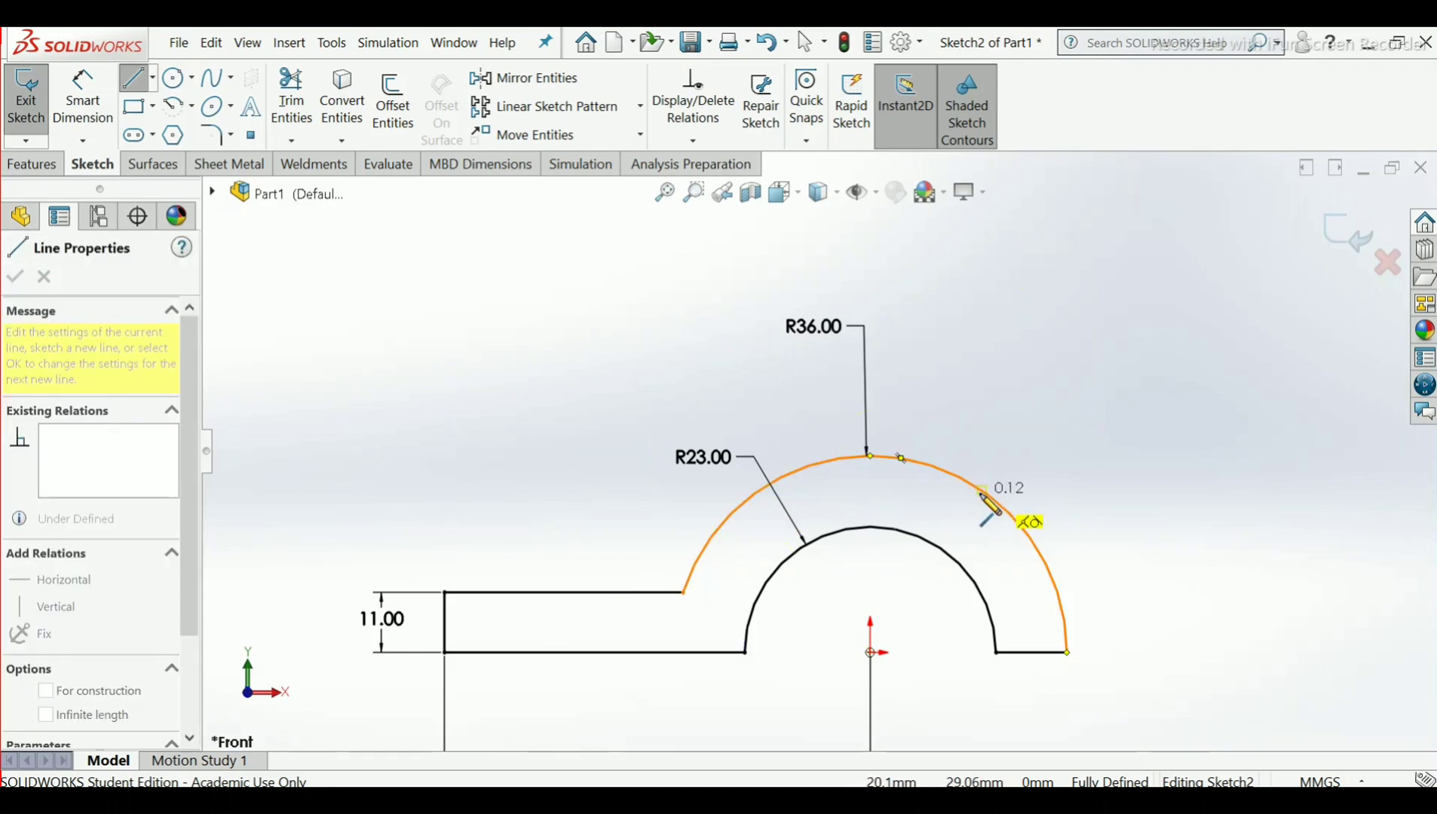
{"action": "scroll", "coordinate": [991, 504], "scroll_direction": "down", "scroll_amount": 3}
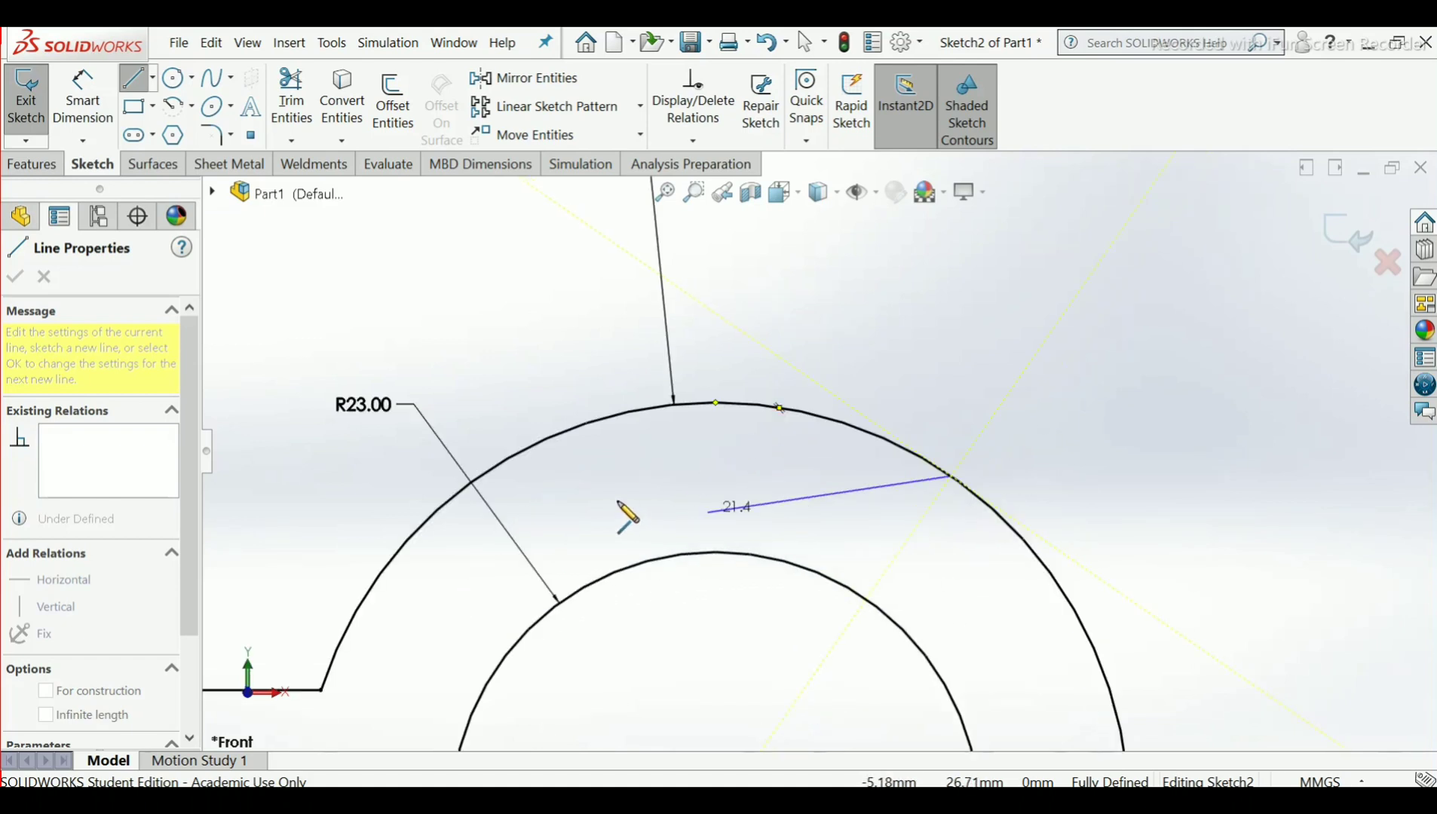
{"action": "left_click", "coordinate": [466, 485]}
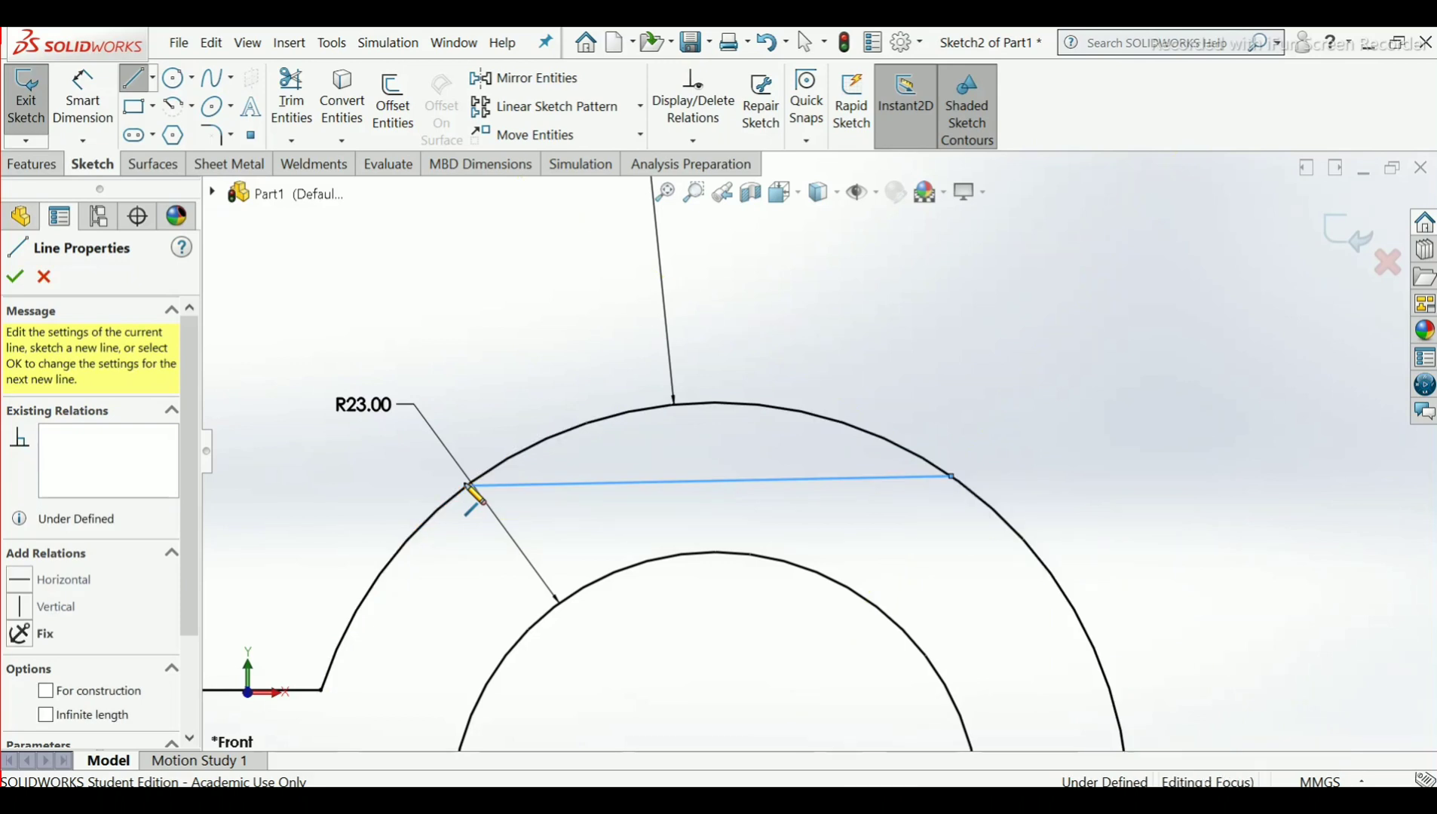
{"action": "right_click", "coordinate": [468, 487]}
{"action": "left_click", "coordinate": [504, 497]}
{"action": "key", "text": "f"}
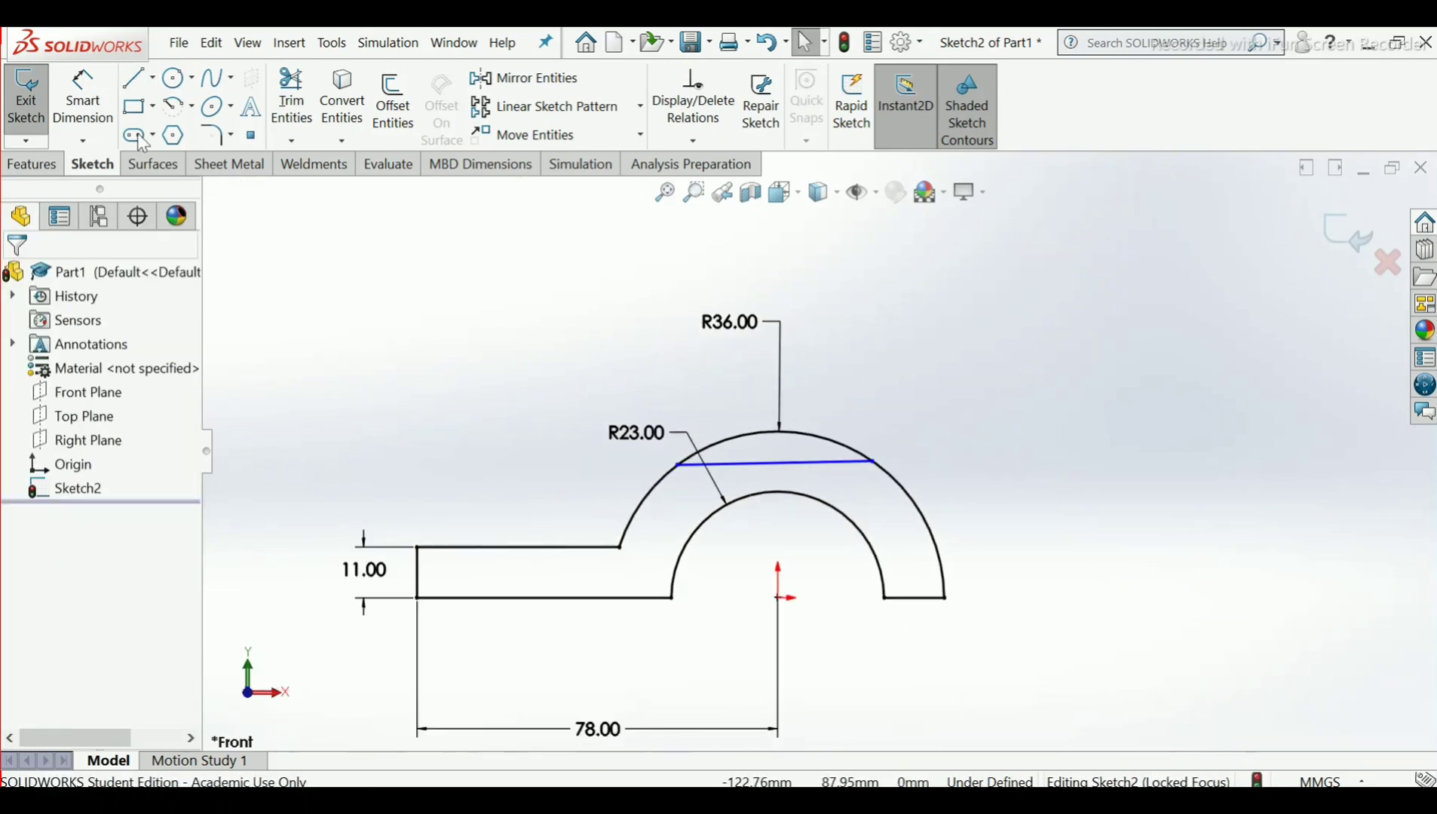
Try a dimension of 30 between the line across the outer arc and the short base line, and undo it
{"action": "left_click", "coordinate": [83, 98]}
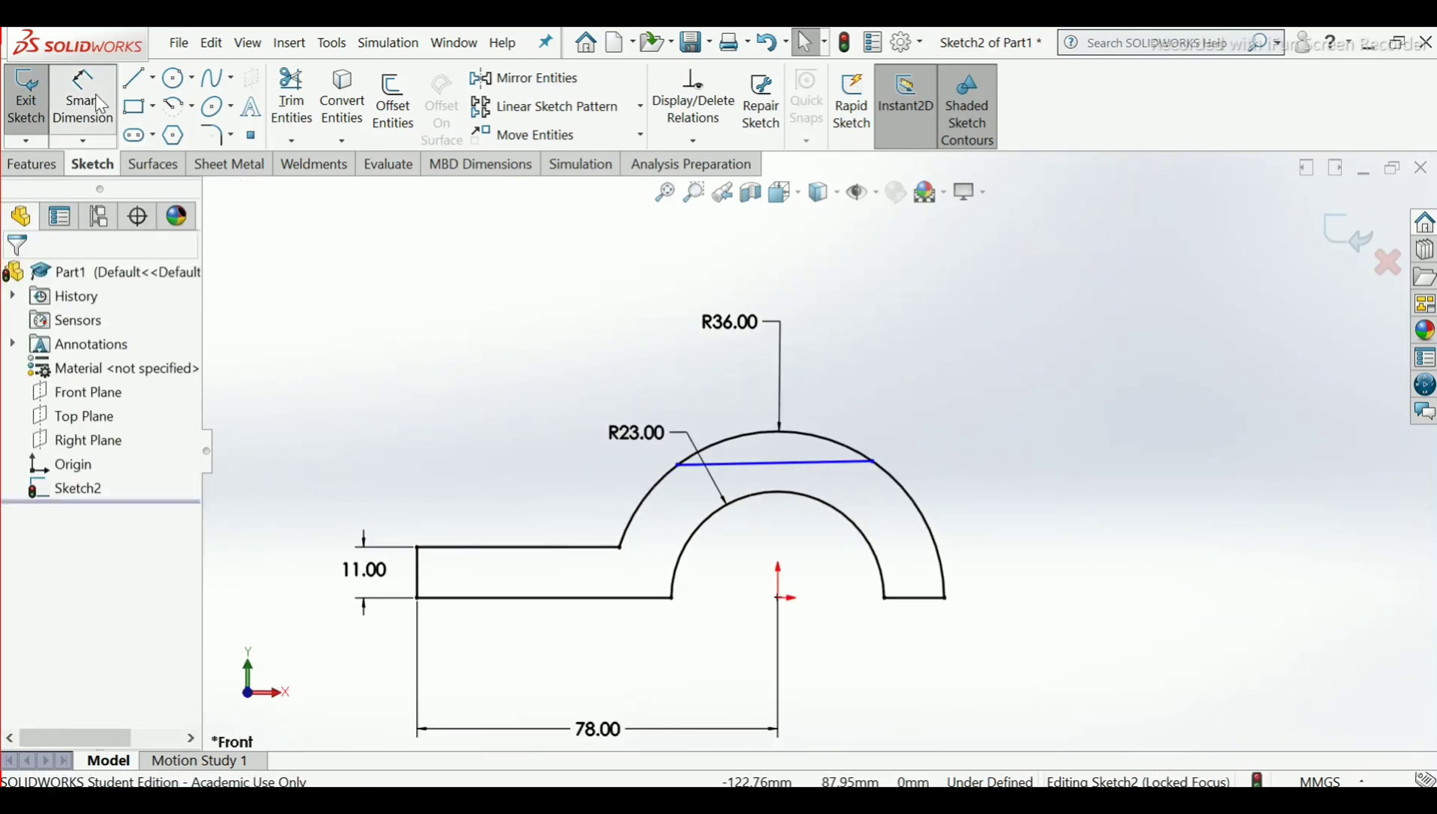
{"action": "left_click", "coordinate": [828, 474]}
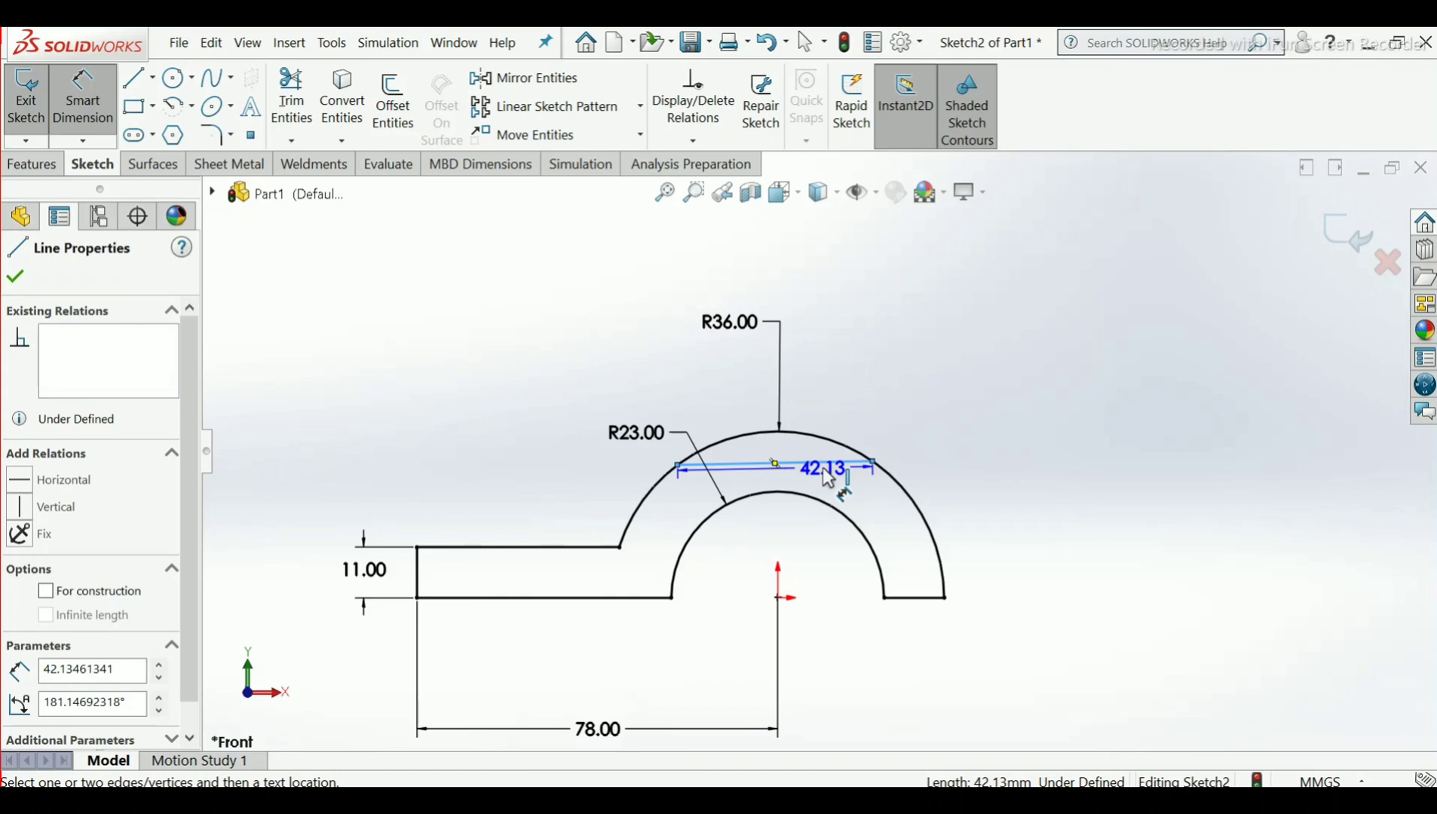
{"action": "left_click", "coordinate": [929, 603]}
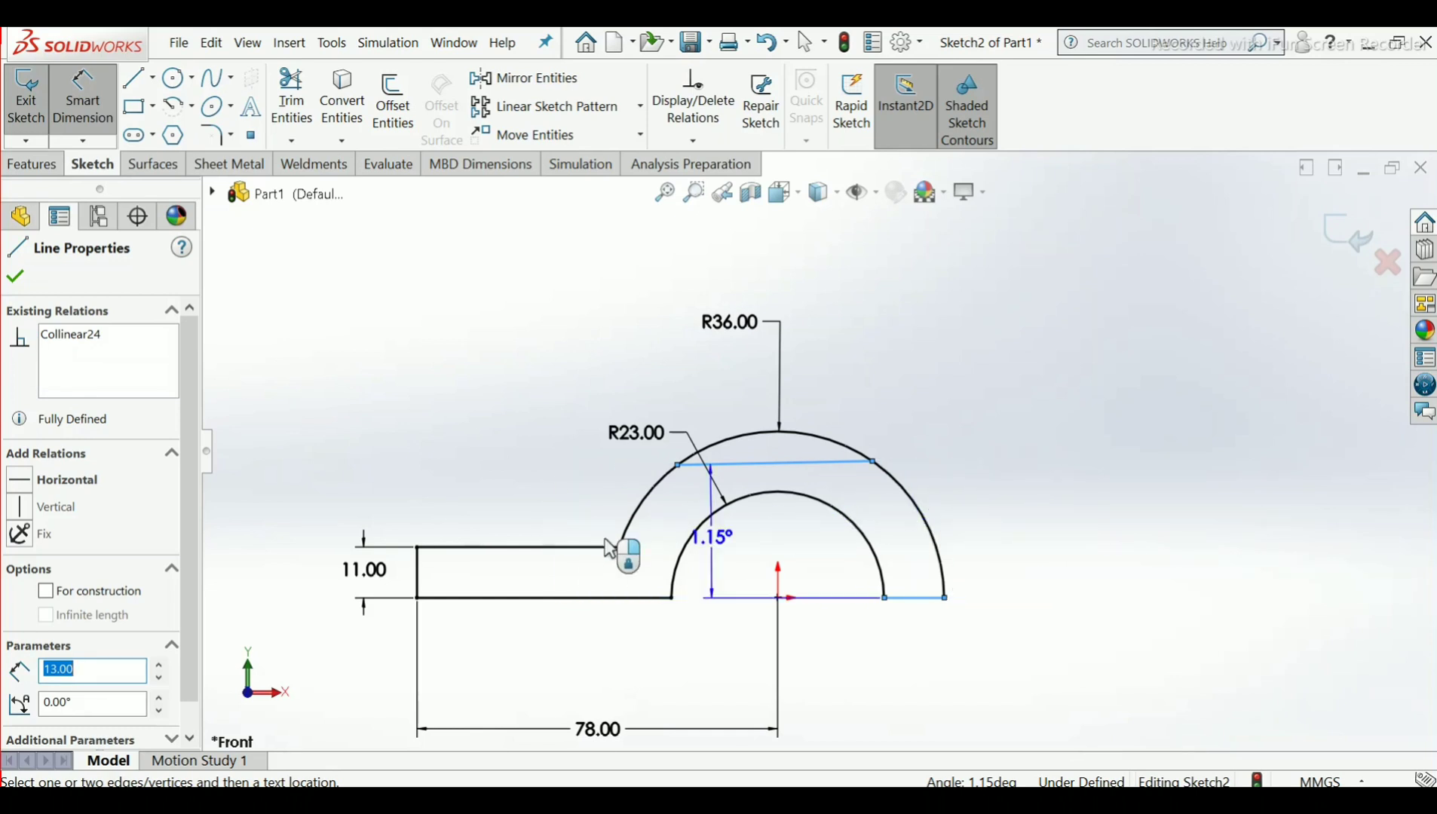
{"action": "left_click", "coordinate": [556, 520]}
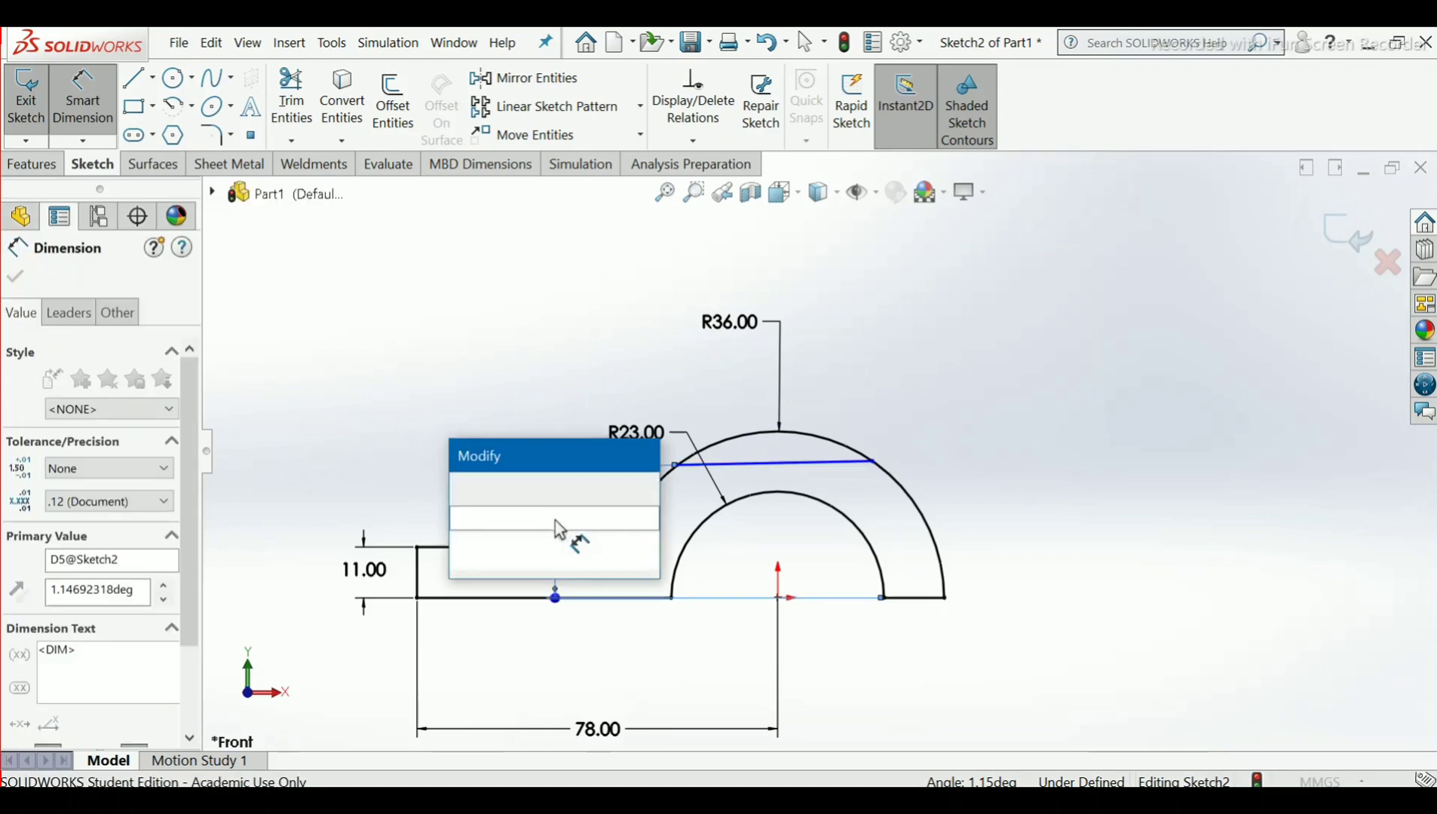
{"action": "type", "text": "30"}
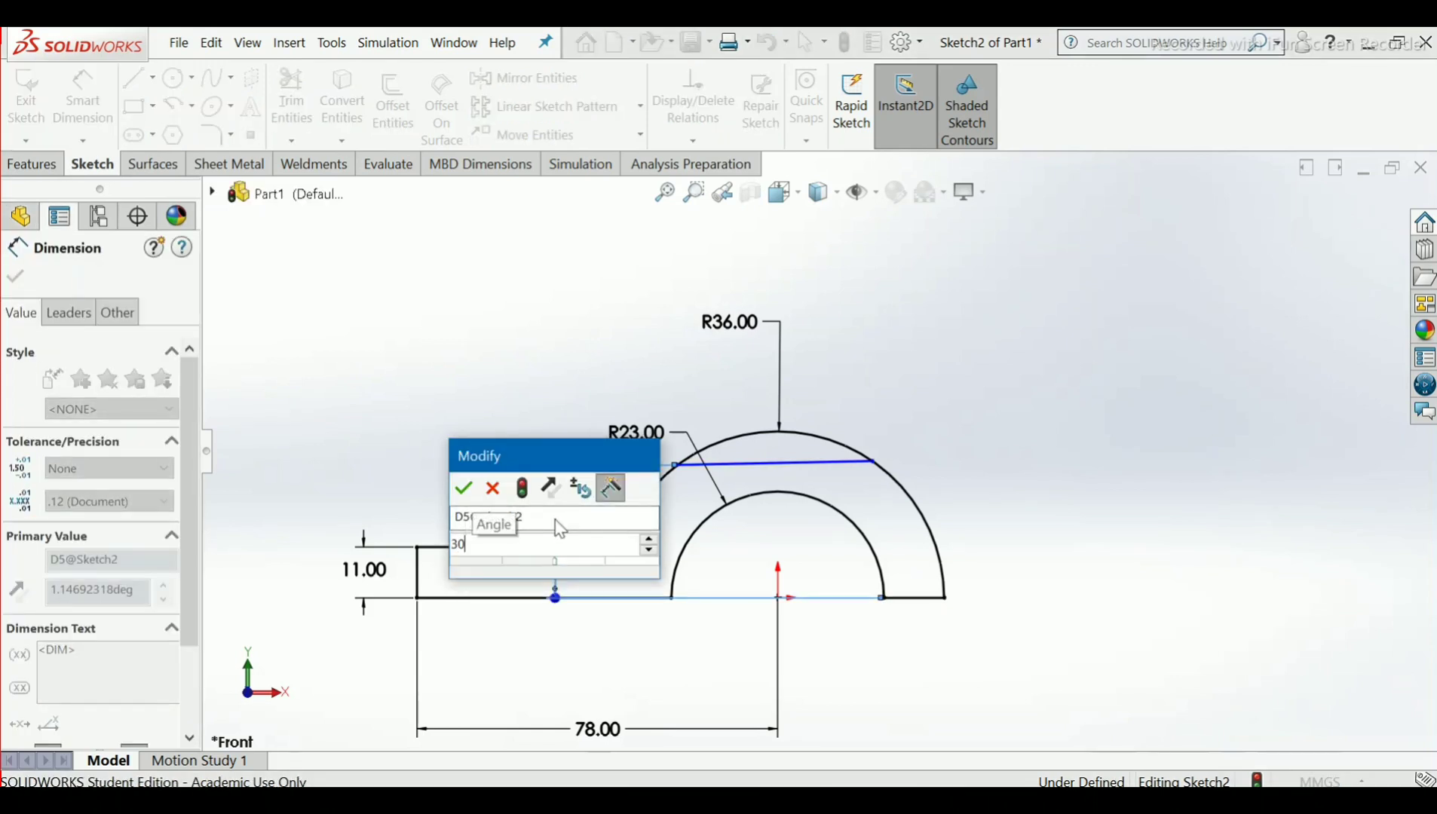
{"action": "key", "text": "Return"}
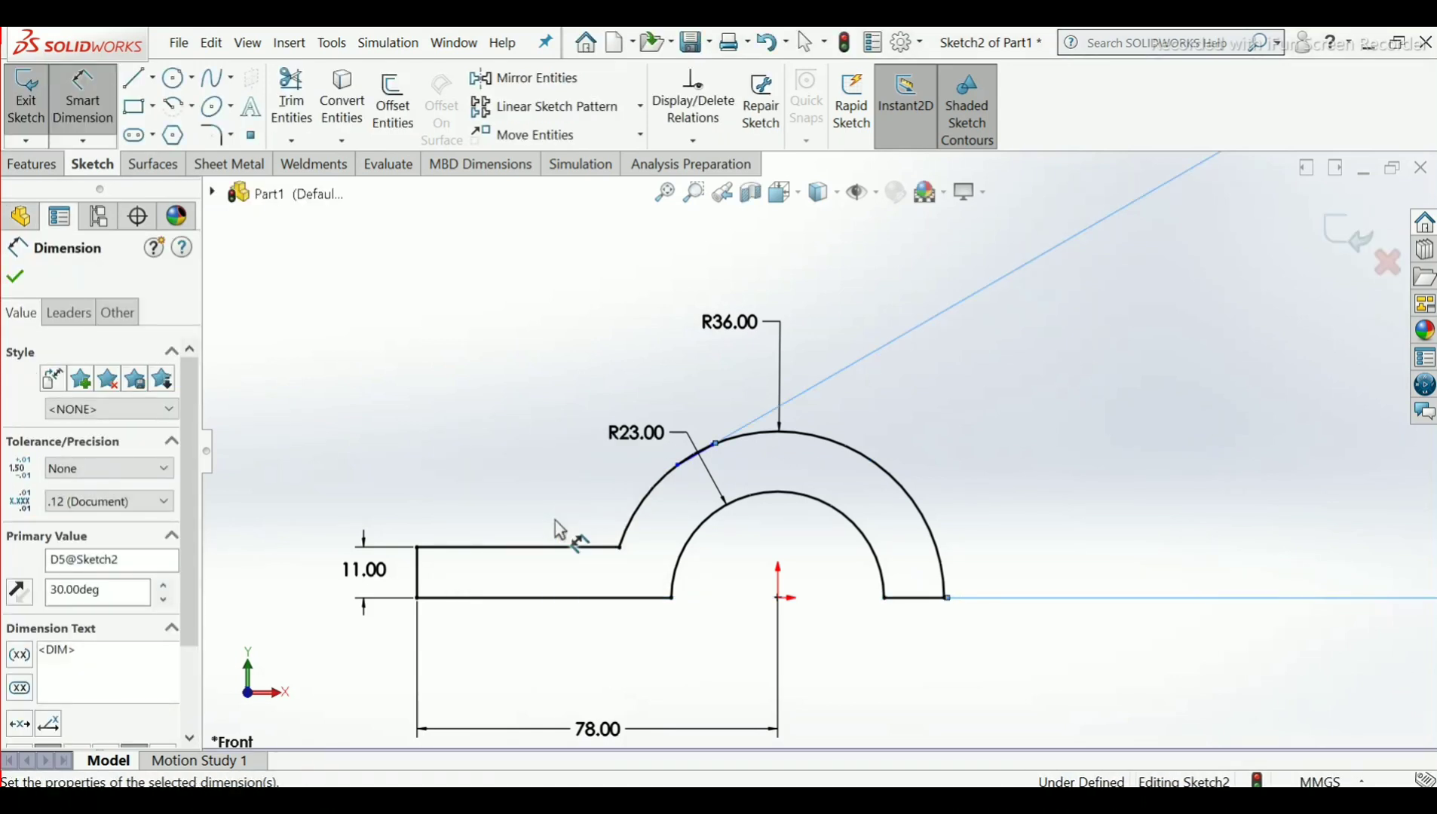
{"action": "key", "text": "ctrl+z"}
{"action": "key", "text": "ctrl+z"}
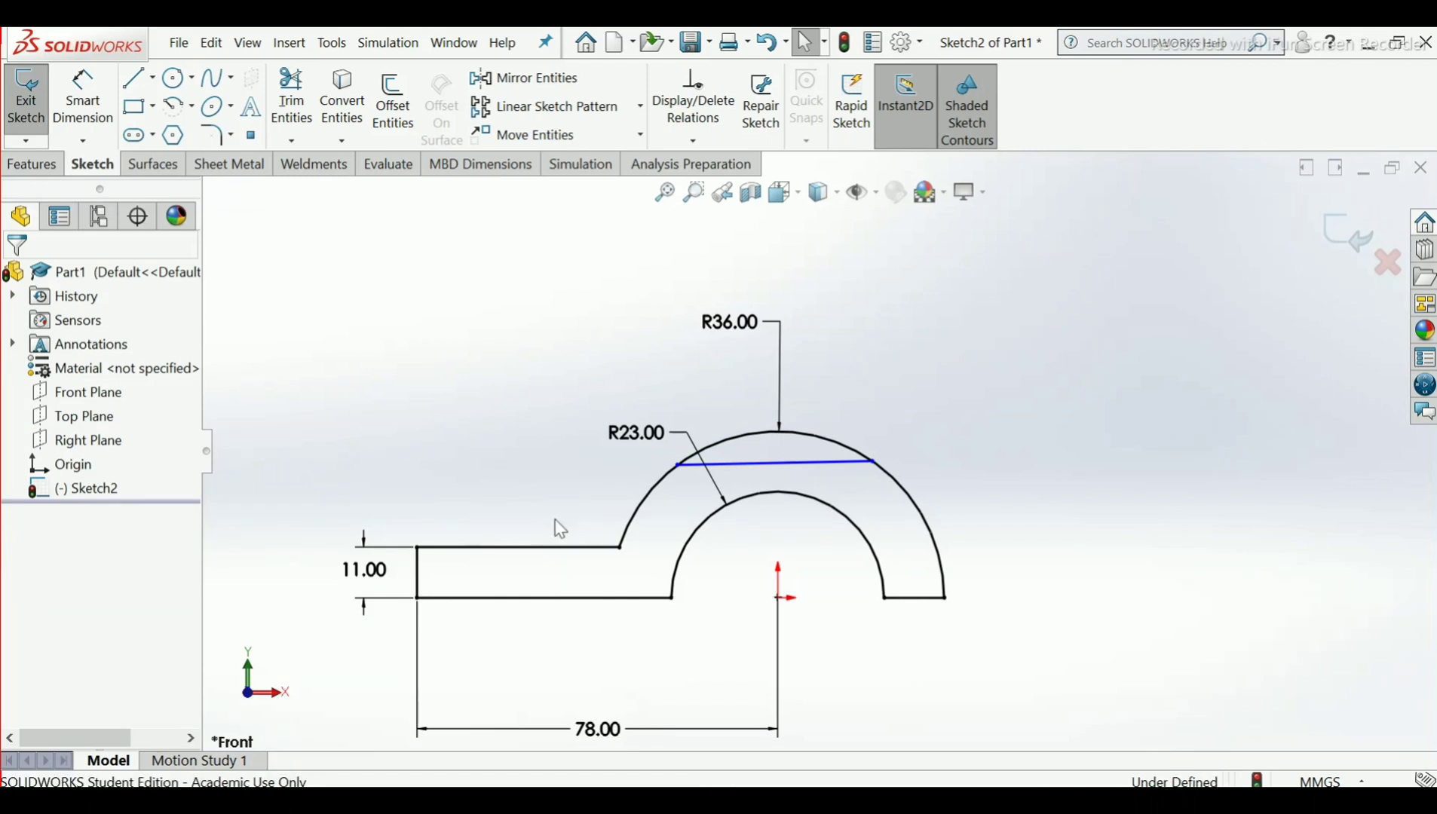
Move the line across the outer arc slightly down, closer to the inner arc
{"action": "mouse_move", "coordinate": [806, 467]}
{"action": "left_mouse_down"}
{"action": "mouse_move", "coordinate": [790, 490]}
{"action": "mouse_move", "coordinate": [782, 473]}
{"action": "left_mouse_up"}
{"action": "left_click", "coordinate": [541, 433]}
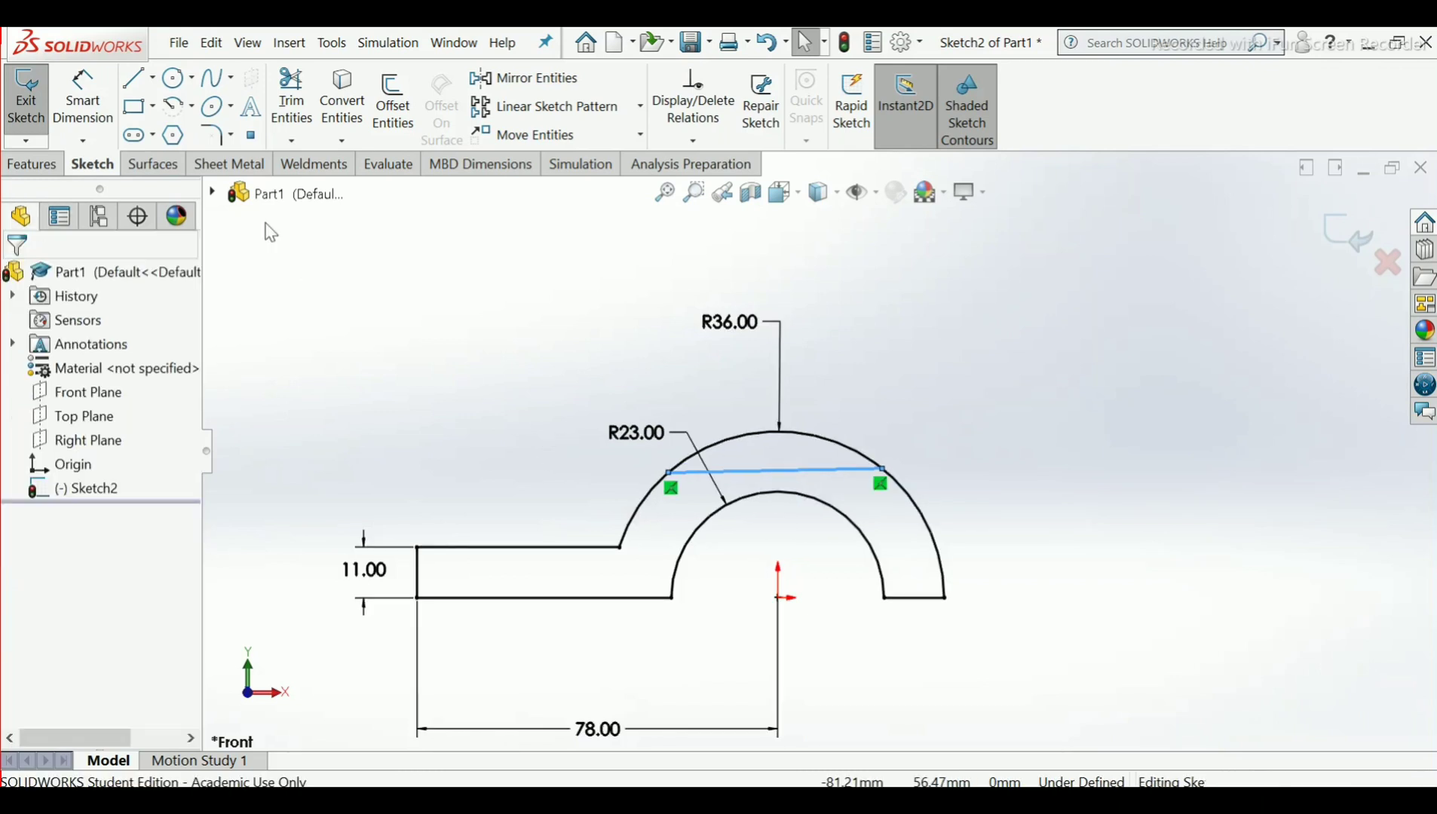
Dimension the distance between the line across the outer arc and the inner arc's left endpoint as 30 mm
{"action": "left_click", "coordinate": [82, 106]}
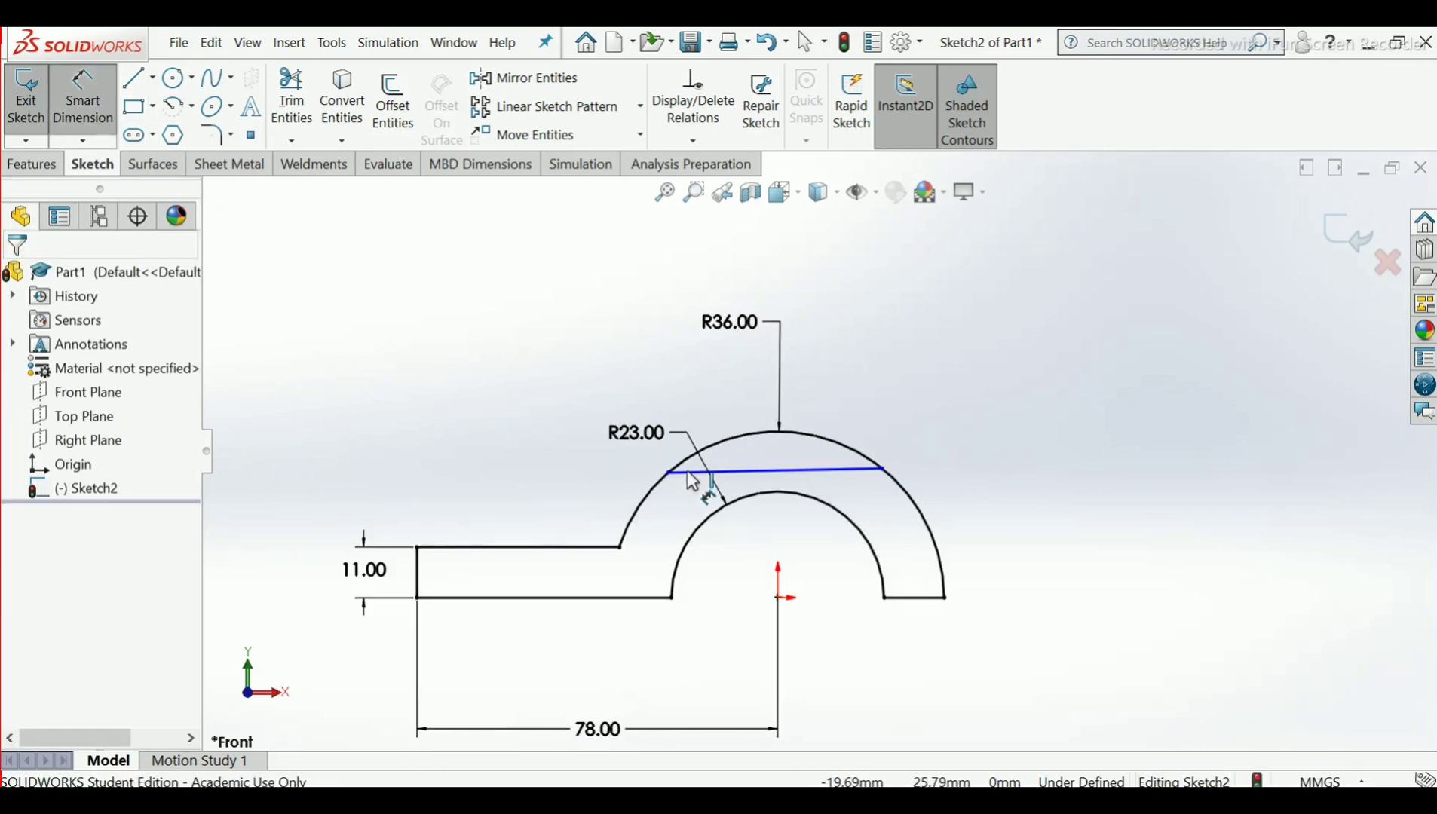
{"action": "left_click", "coordinate": [686, 472]}
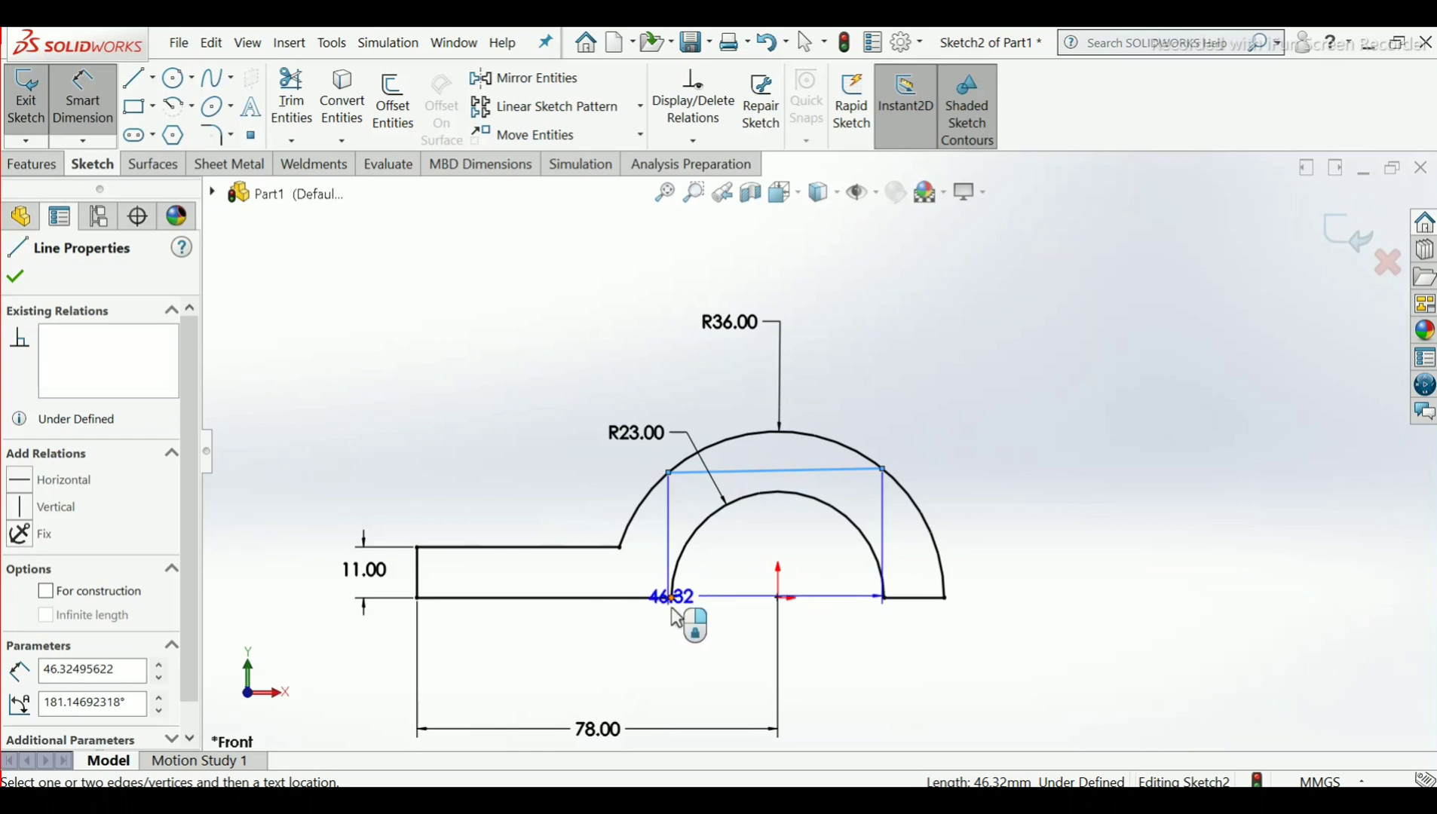
{"action": "left_click", "coordinate": [672, 599]}
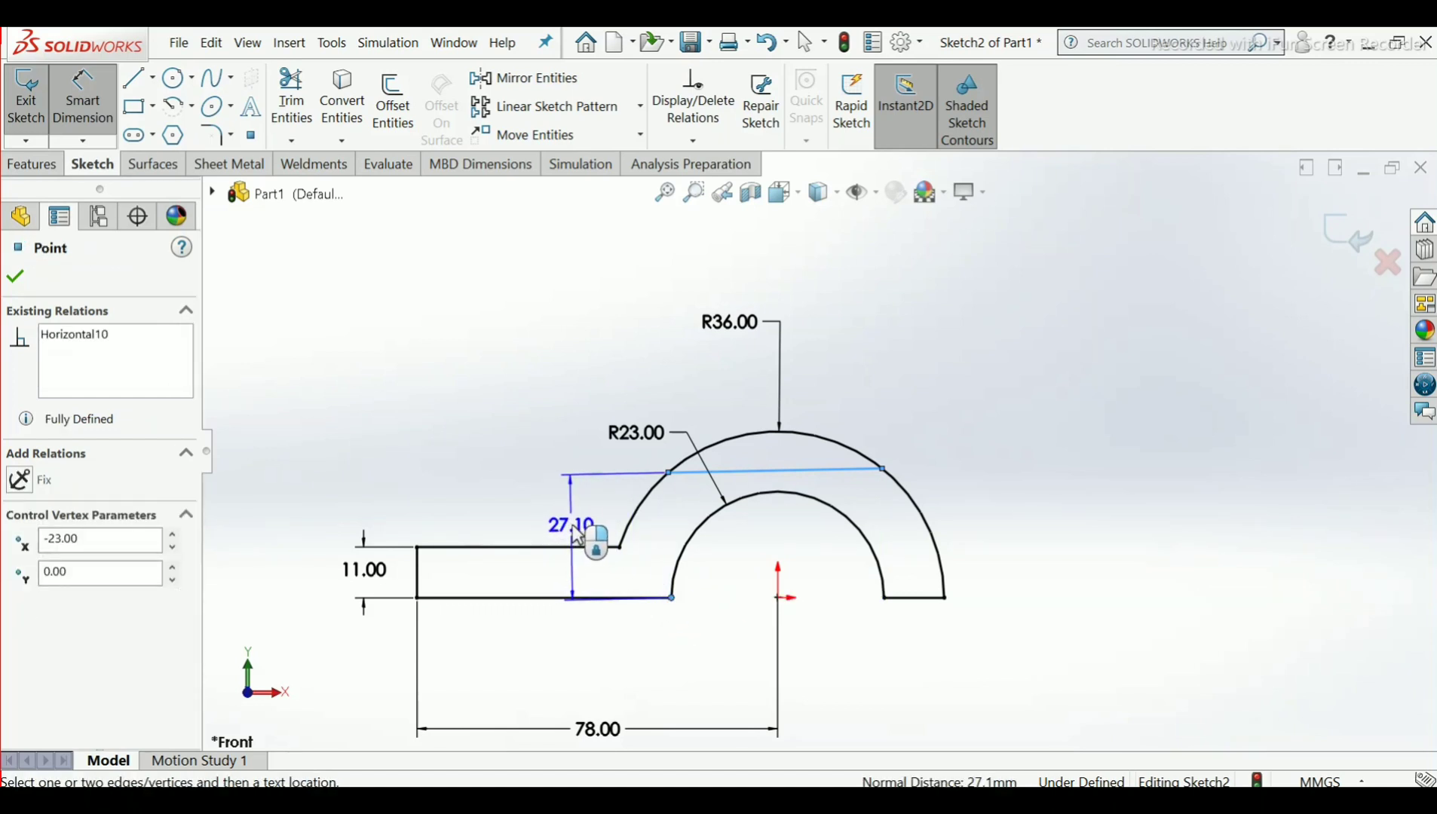
{"action": "left_click", "coordinate": [578, 536]}
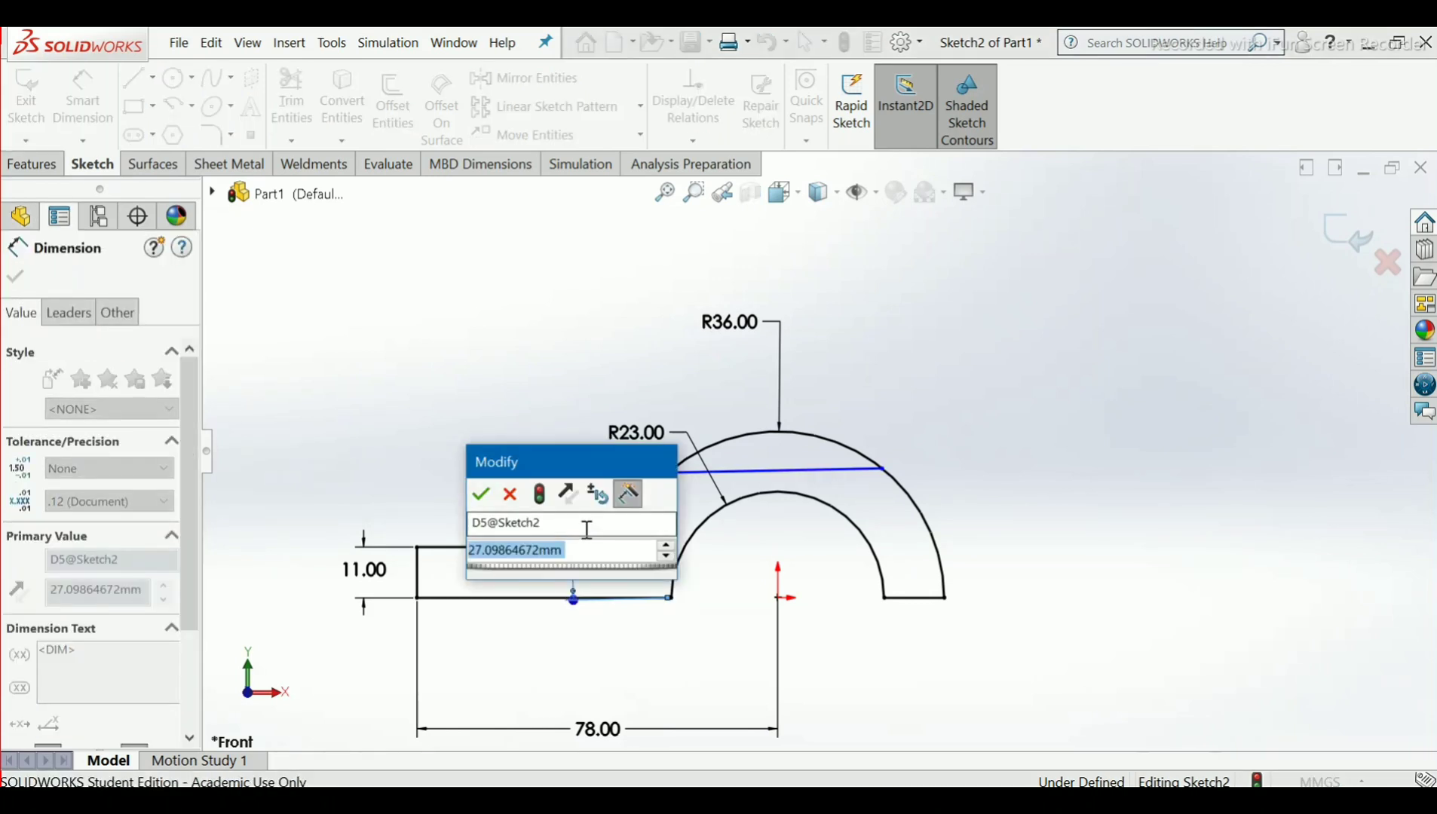
{"action": "type", "text": "30"}
{"action": "key", "text": "Return"}
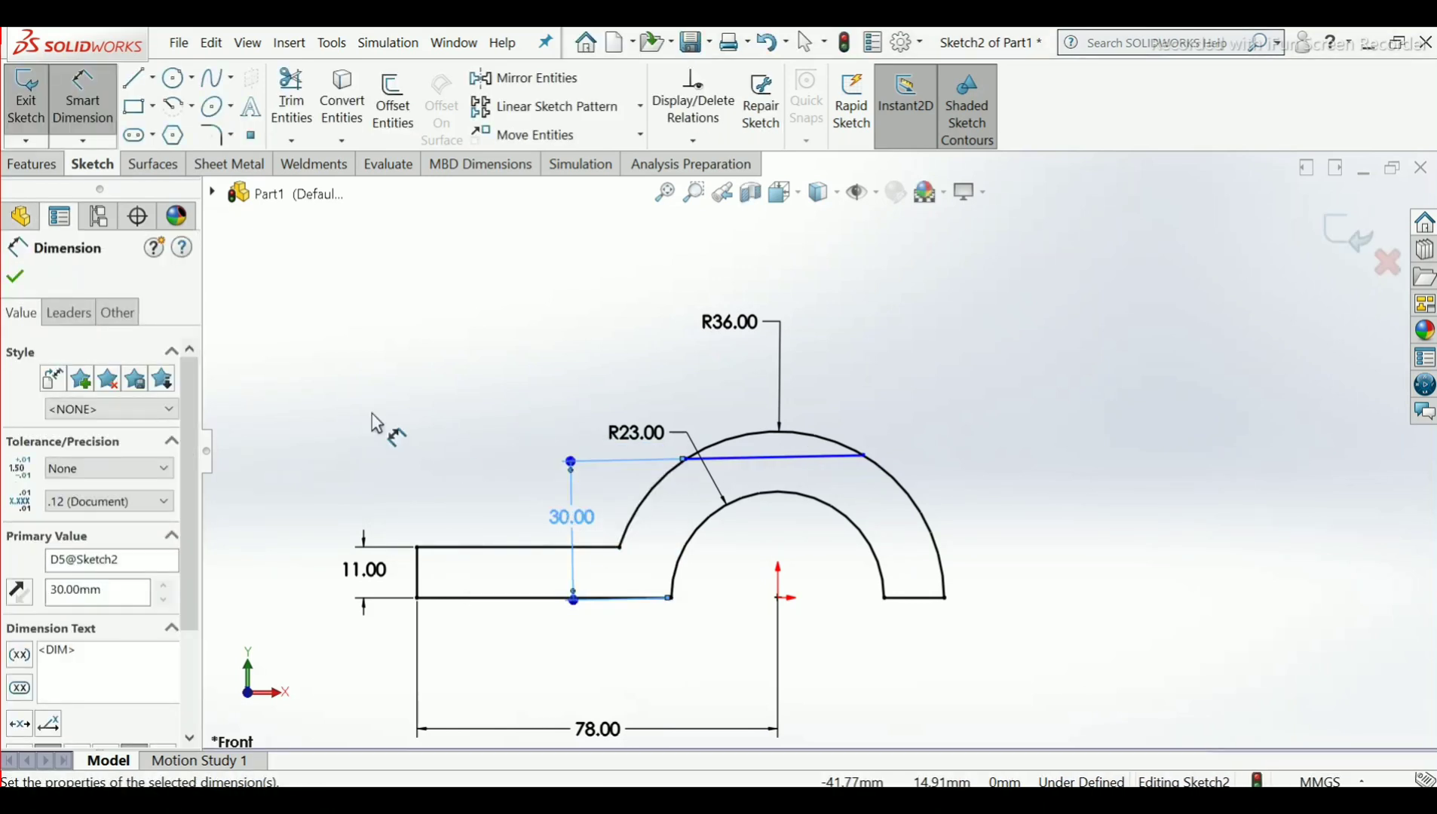
{"action": "left_click", "coordinate": [14, 277]}
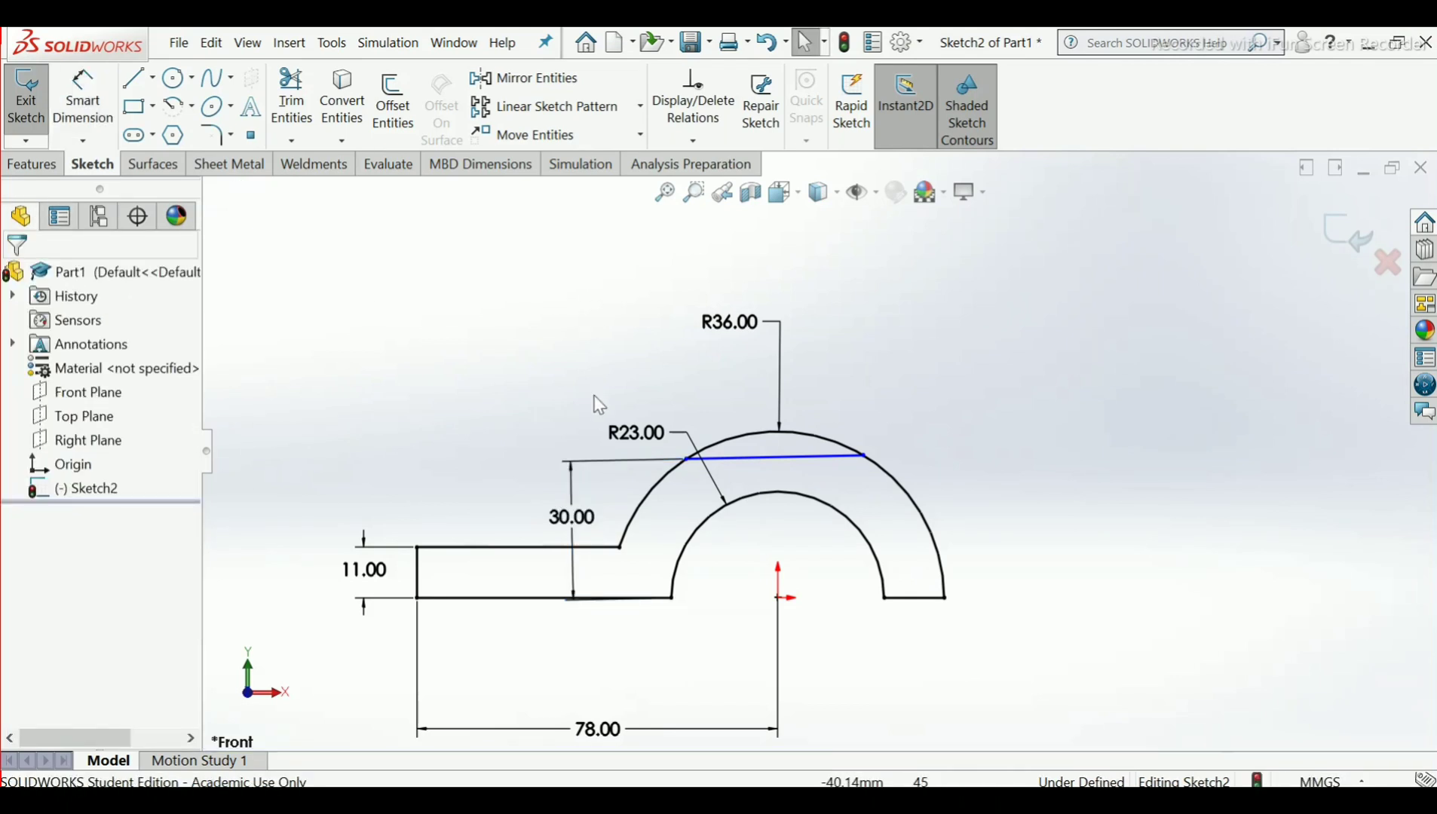
Add a Horizontal relation to the line across the outer arc
{"action": "left_click", "coordinate": [760, 461]}
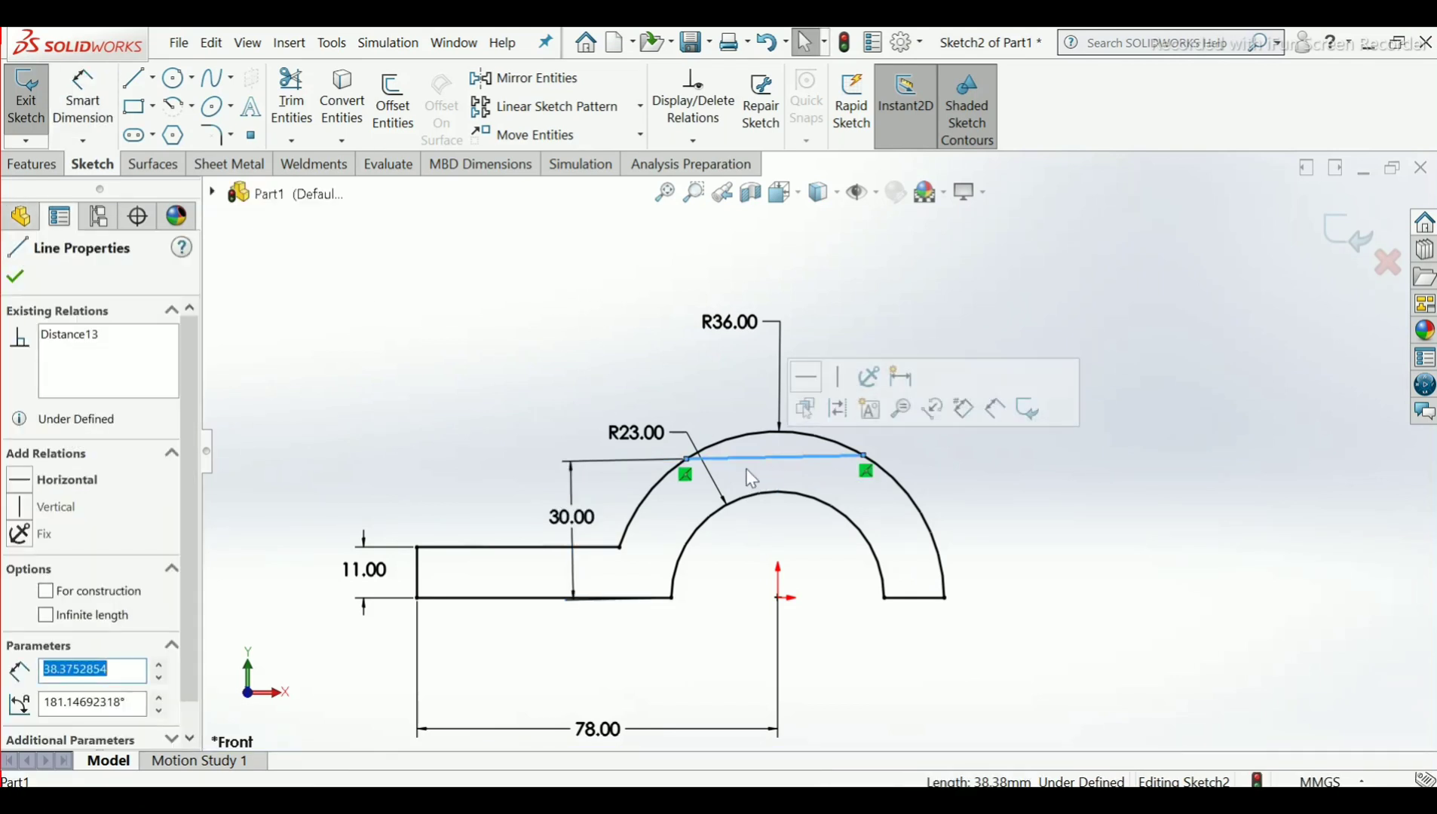
{"action": "left_click", "coordinate": [21, 489]}
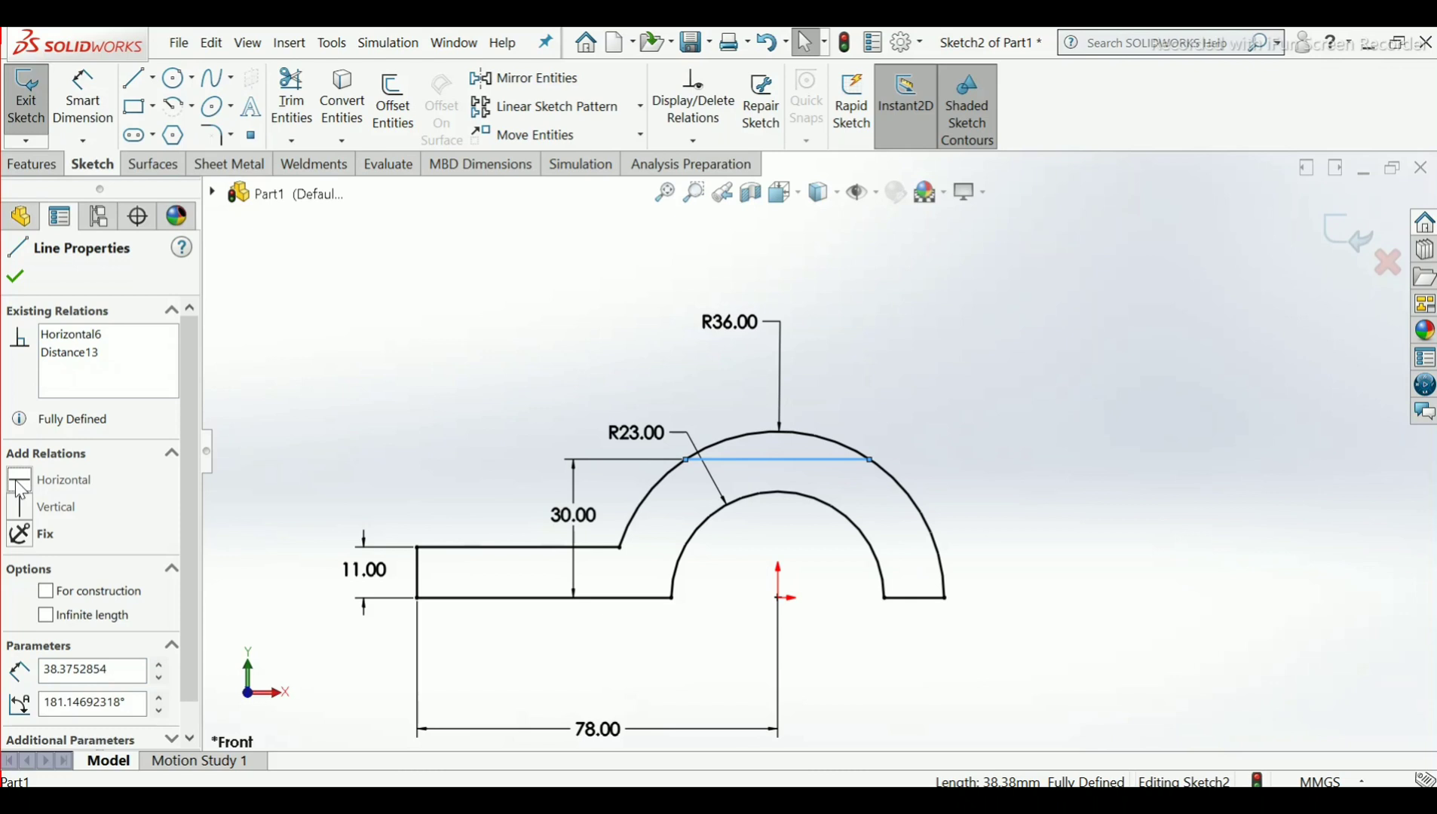
{"action": "left_click", "coordinate": [15, 280]}
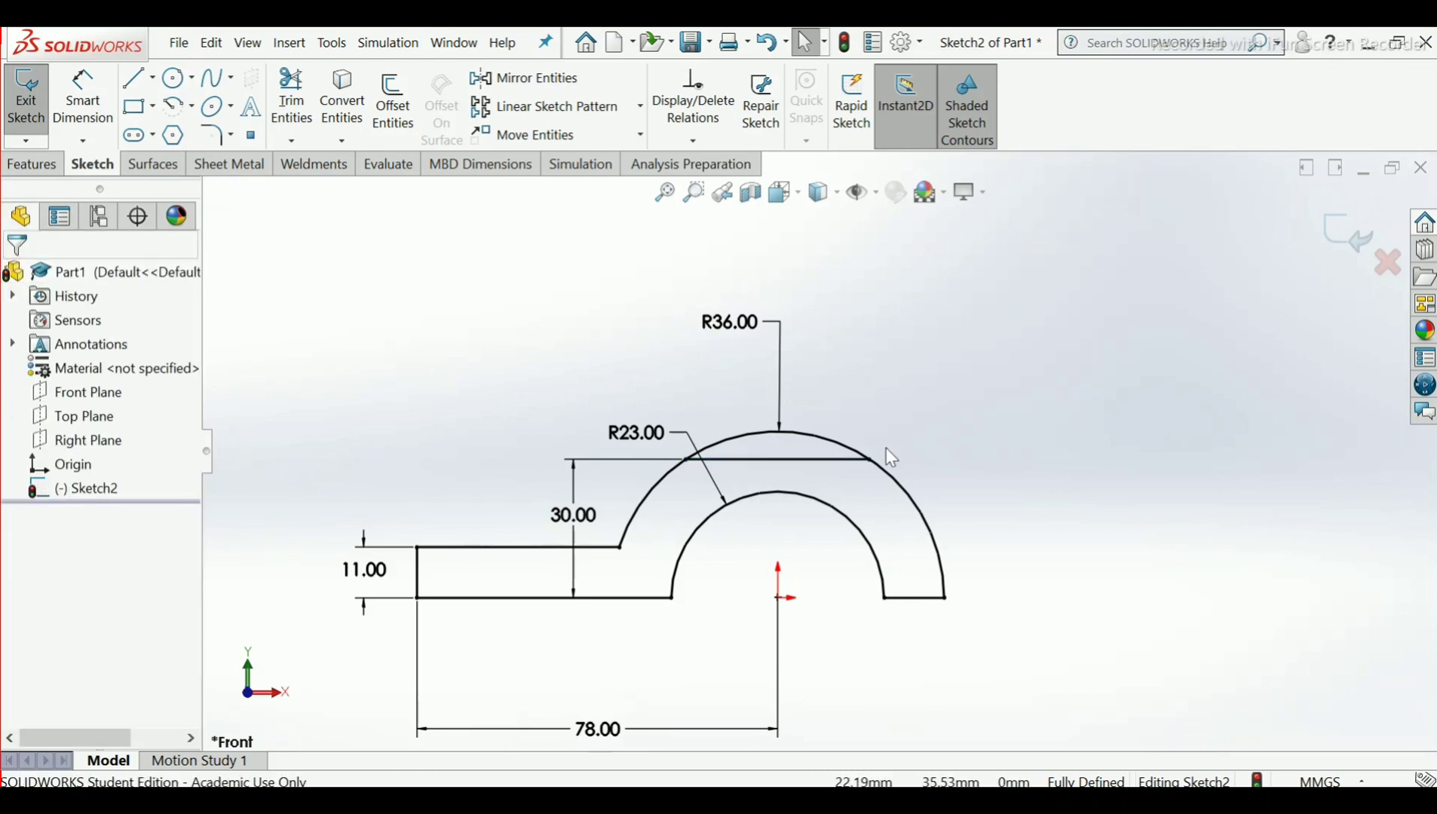
Trim away the outer arc segment above the horizontal line and exit the profile sketch
{"action": "left_click", "coordinate": [317, 113]}
{"action": "left_click_drag", "start_coordinate": [803, 420], "coordinate": [803, 446]}
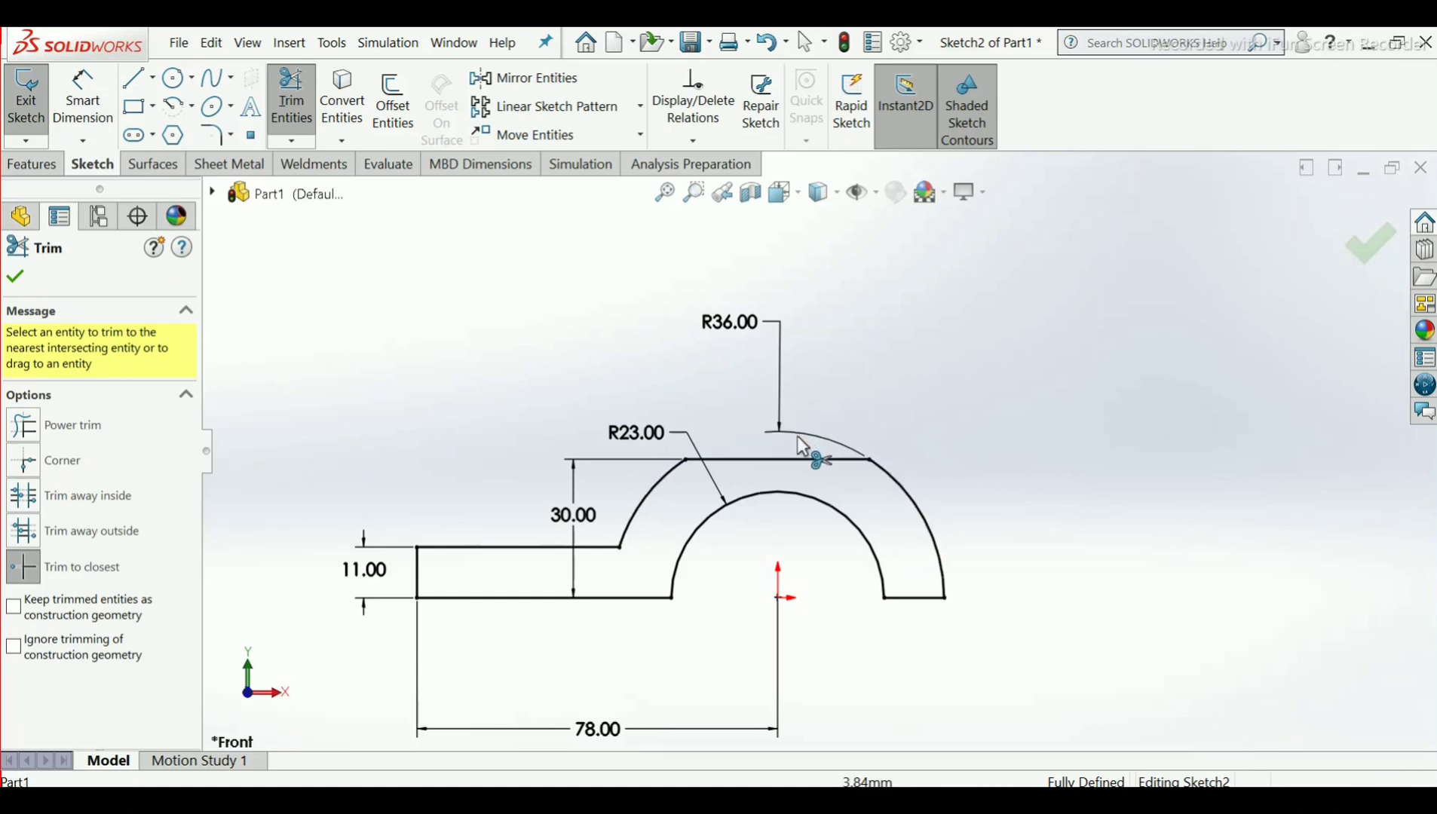
{"action": "key", "text": "Escape"}
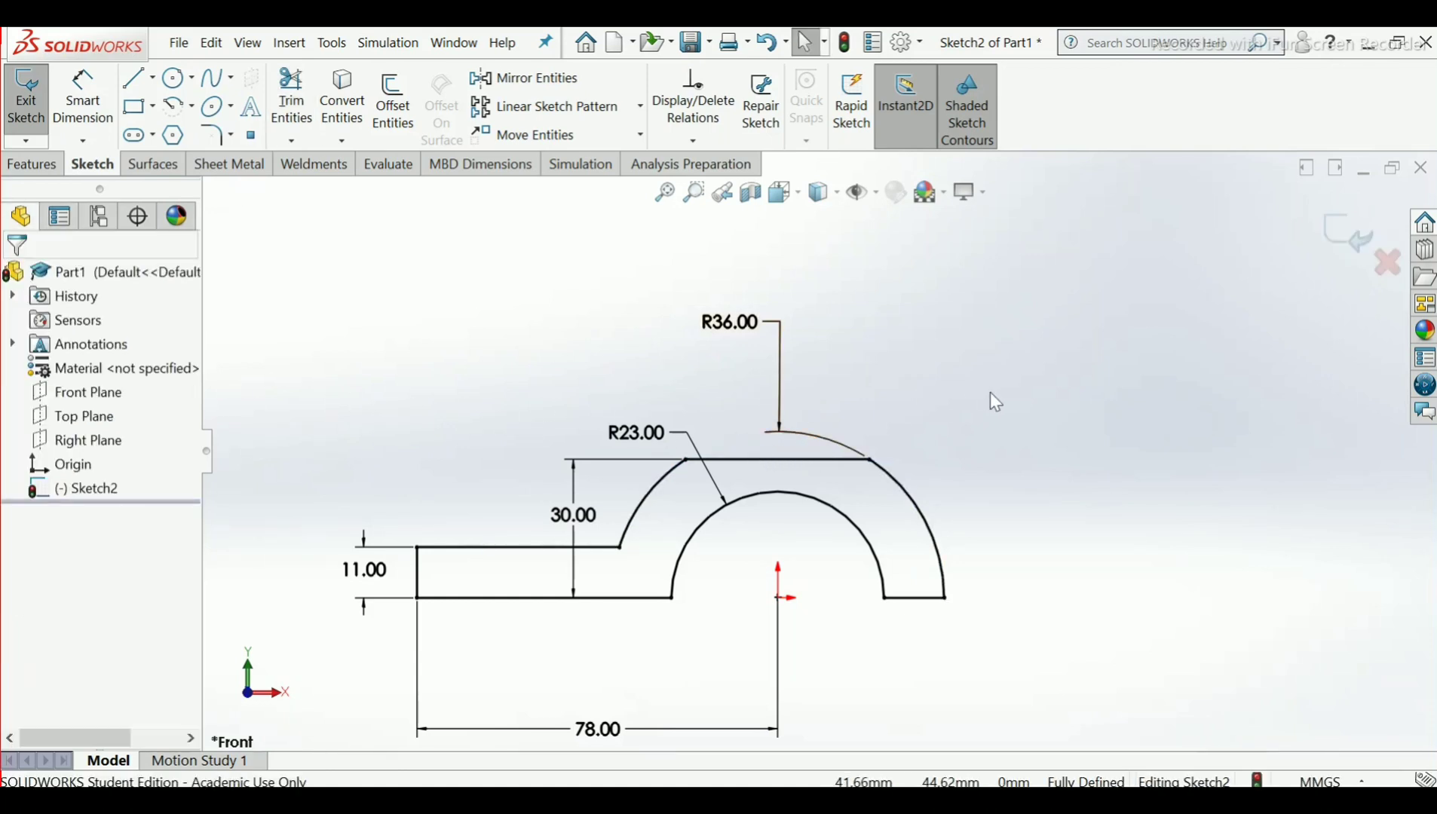
{"action": "left_click", "coordinate": [1345, 251]}
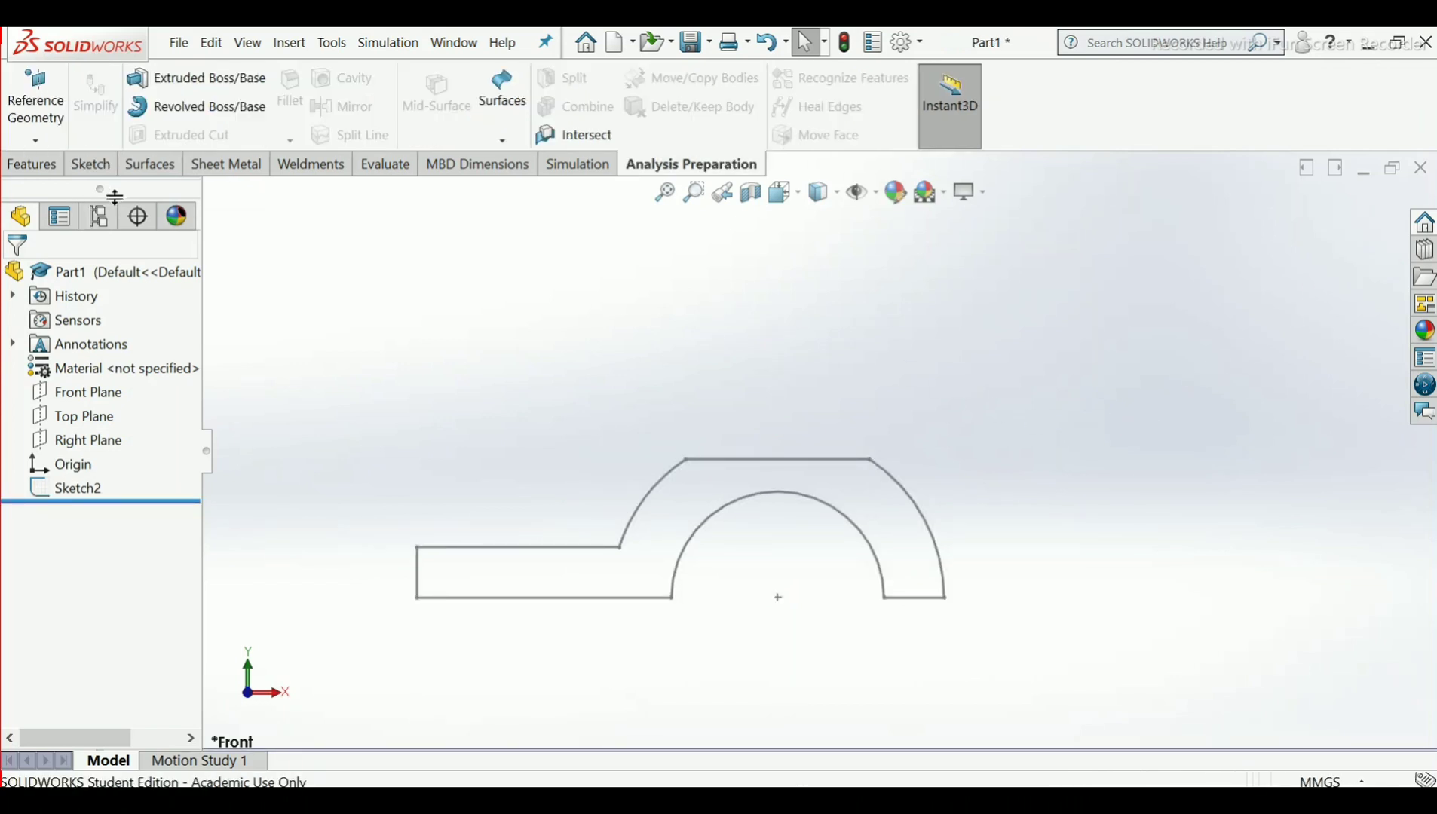
Extrude the closed bracket profile 50 mm blind in the reversed direction, with the one-direction 10 mm Thin Feature enabled
{"action": "left_click", "coordinate": [53, 166]}
{"action": "left_click", "coordinate": [92, 165]}
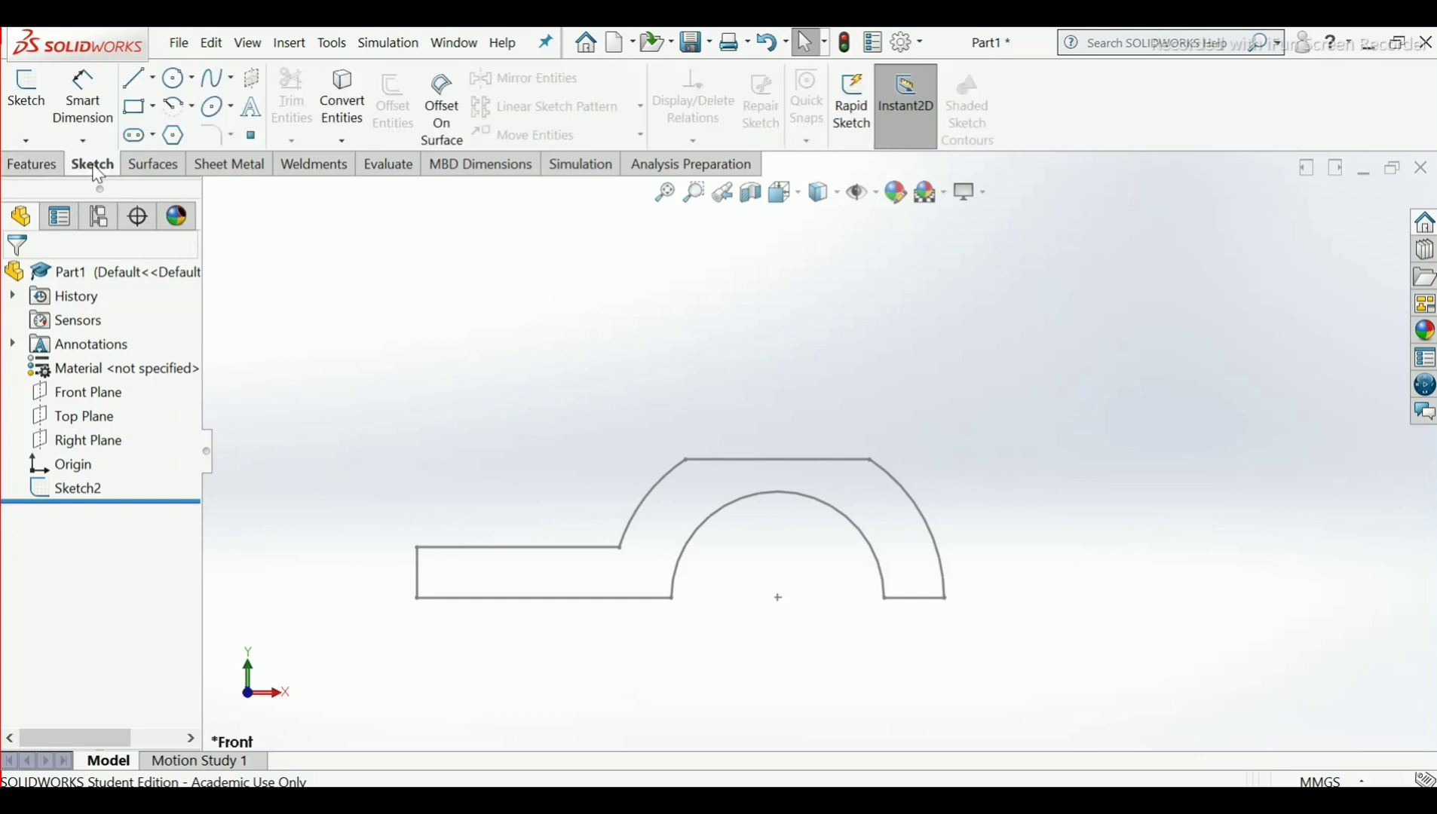
{"action": "left_click", "coordinate": [44, 165]}
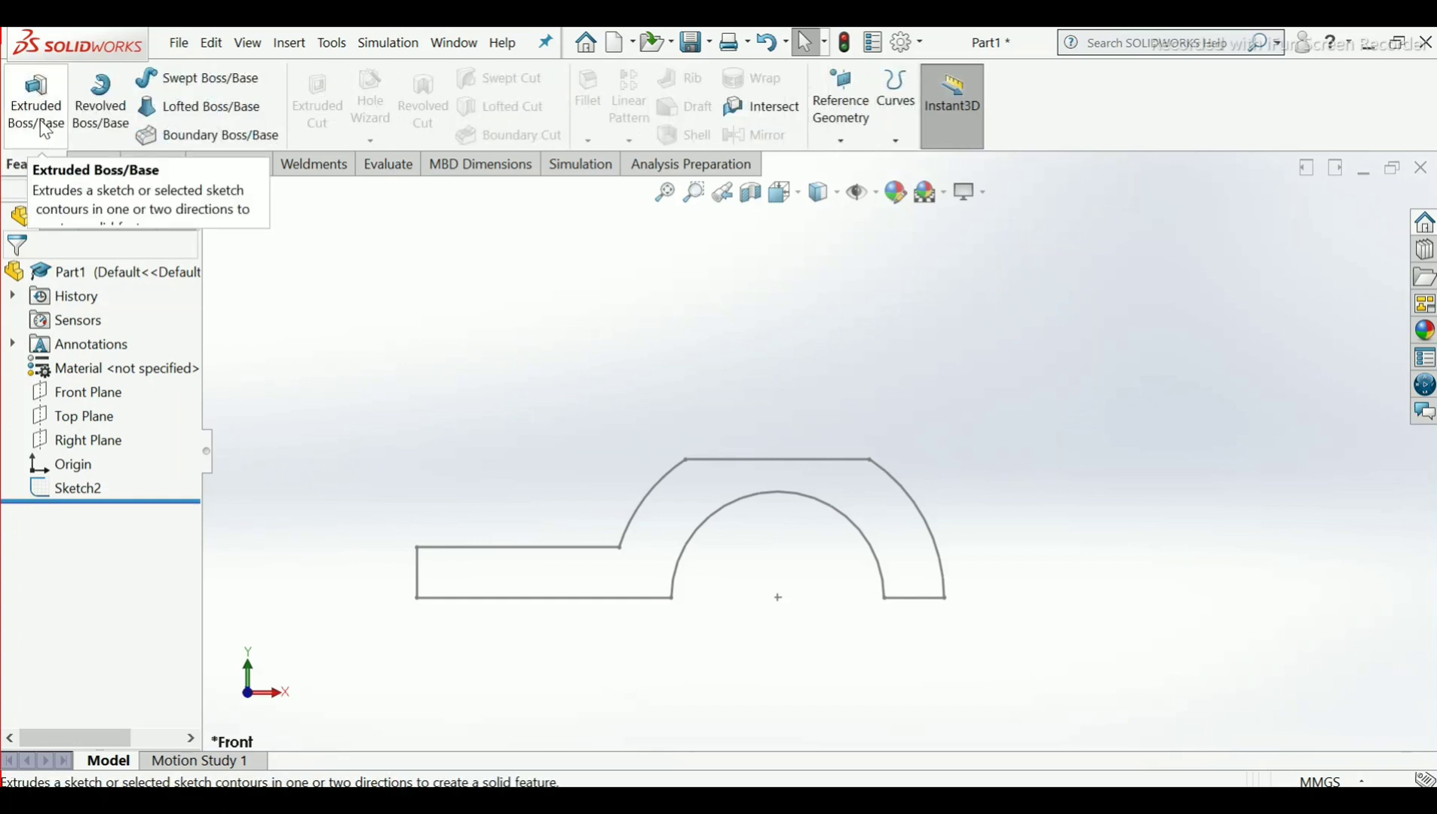
{"action": "left_click", "coordinate": [44, 127]}
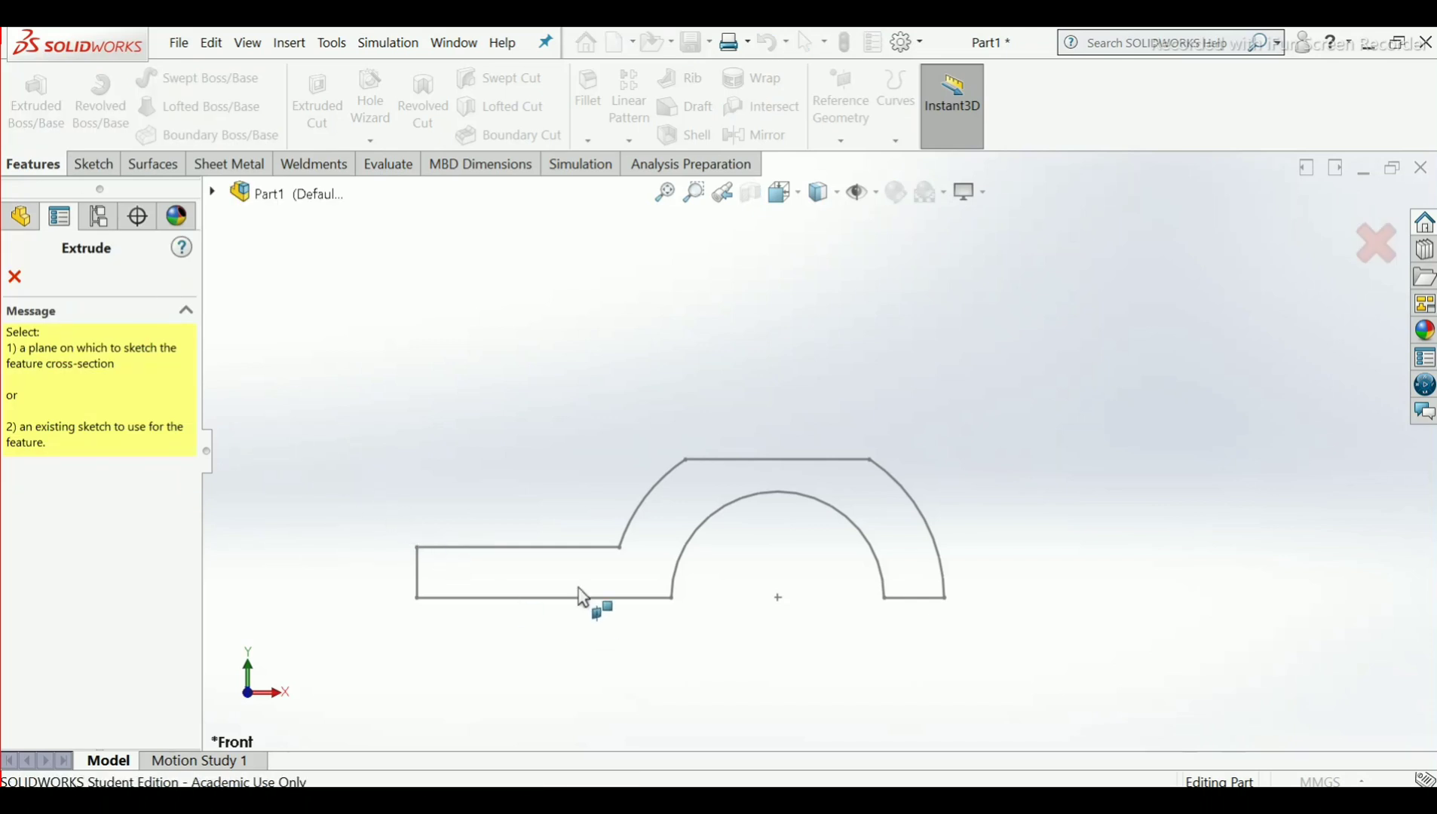
{"action": "left_click", "coordinate": [640, 528]}
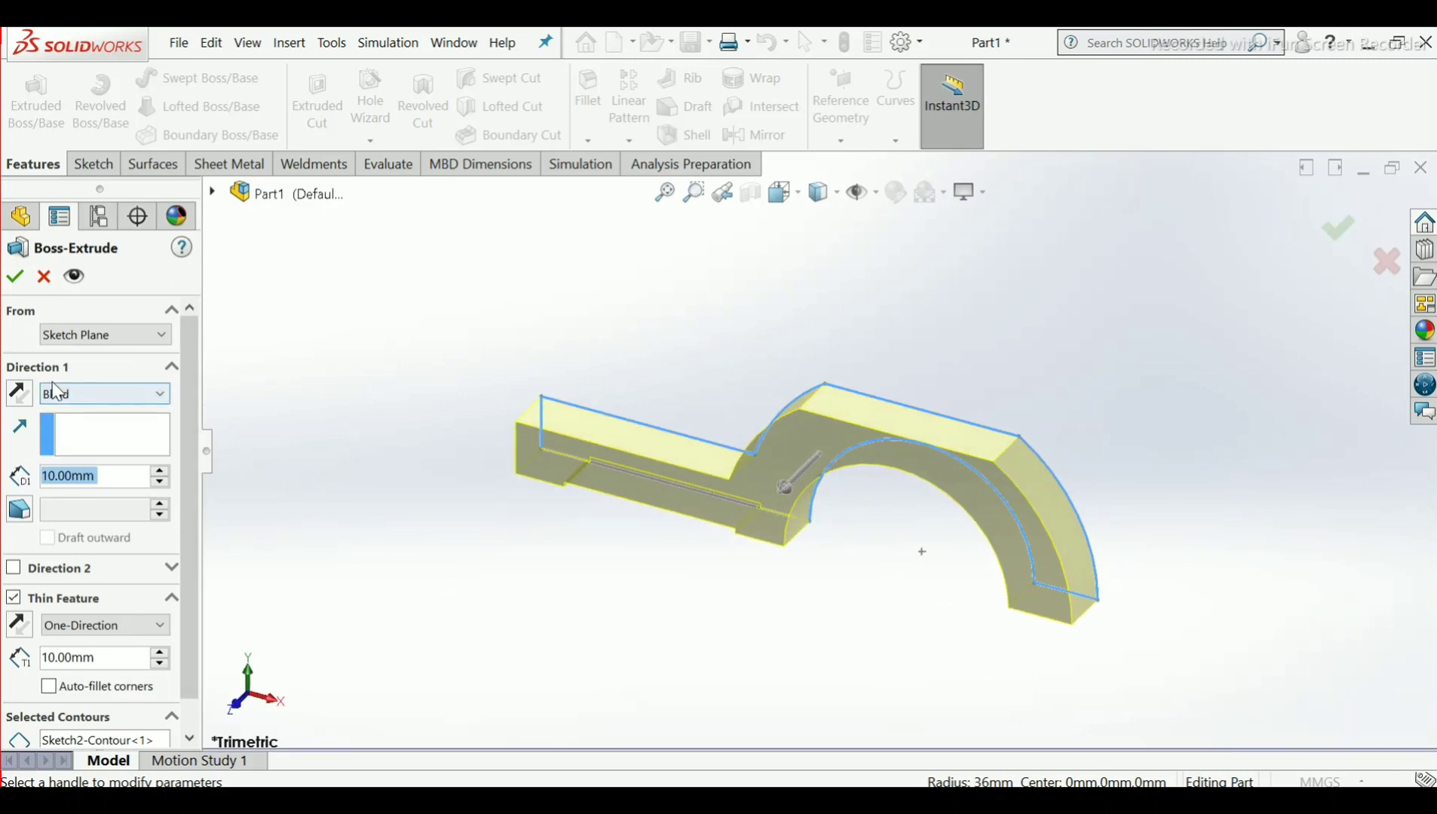
{"action": "left_click", "coordinate": [19, 393]}
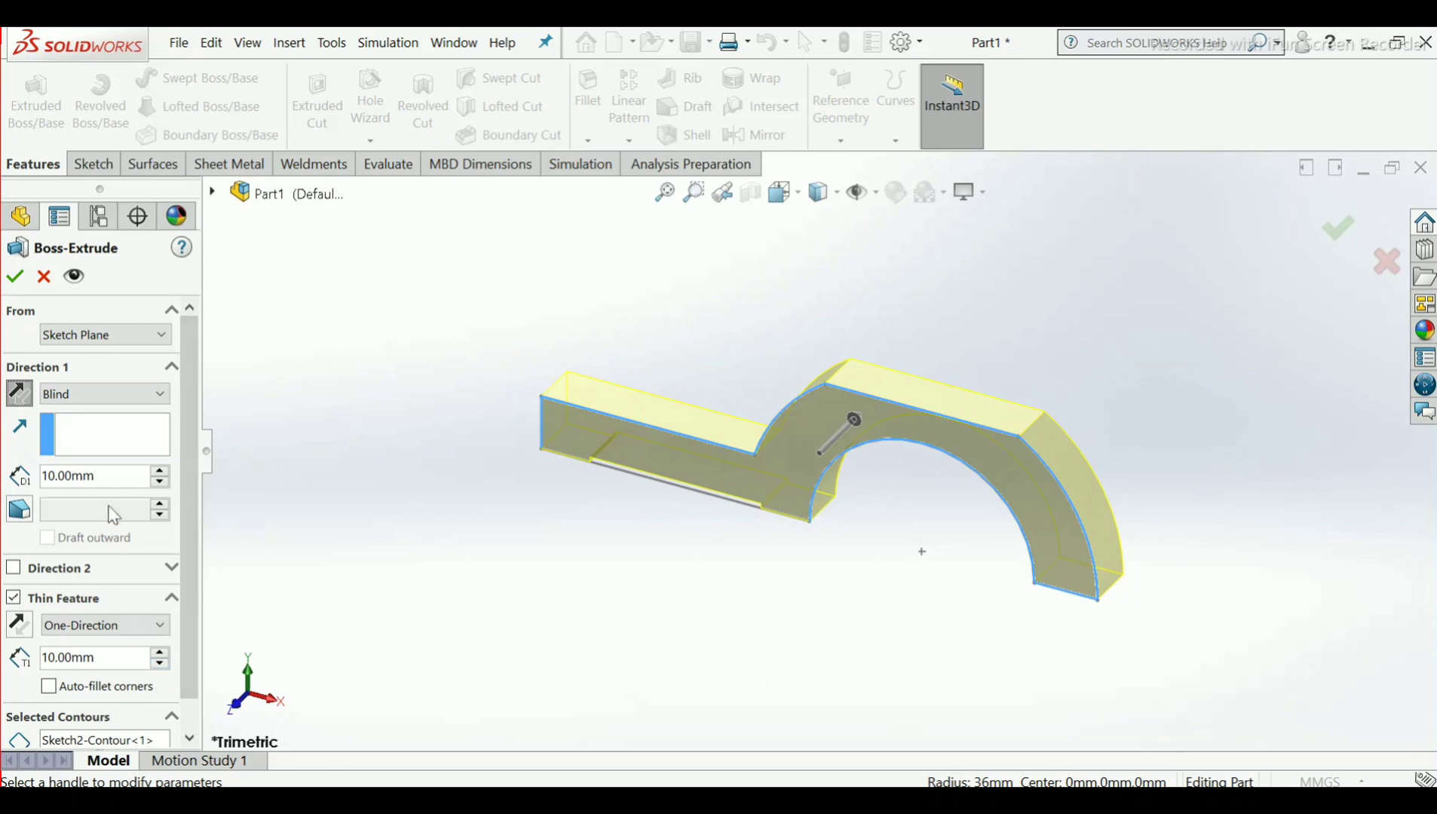
{"action": "type", "text": "5"}
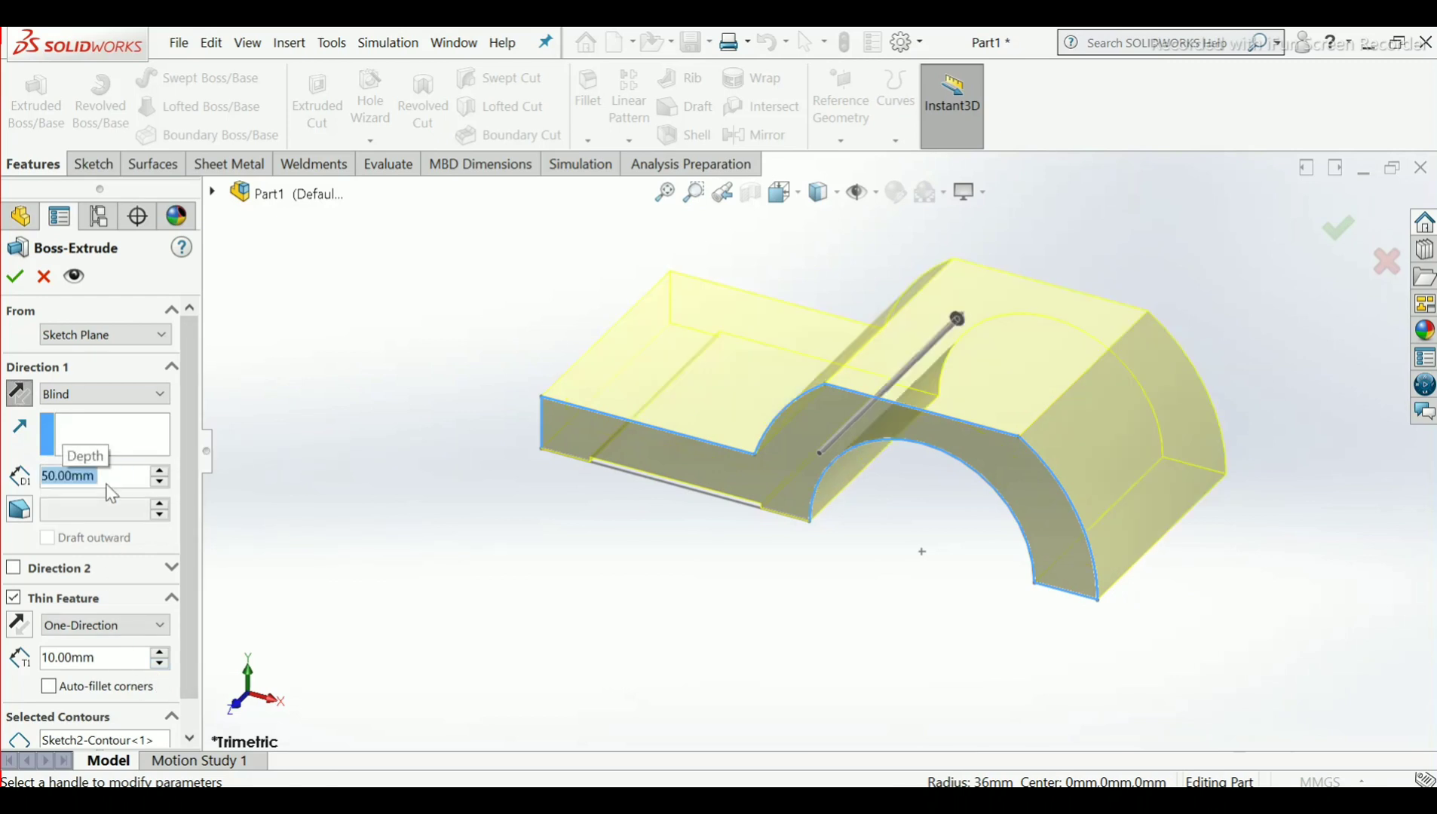
{"action": "left_click", "coordinate": [24, 281]}
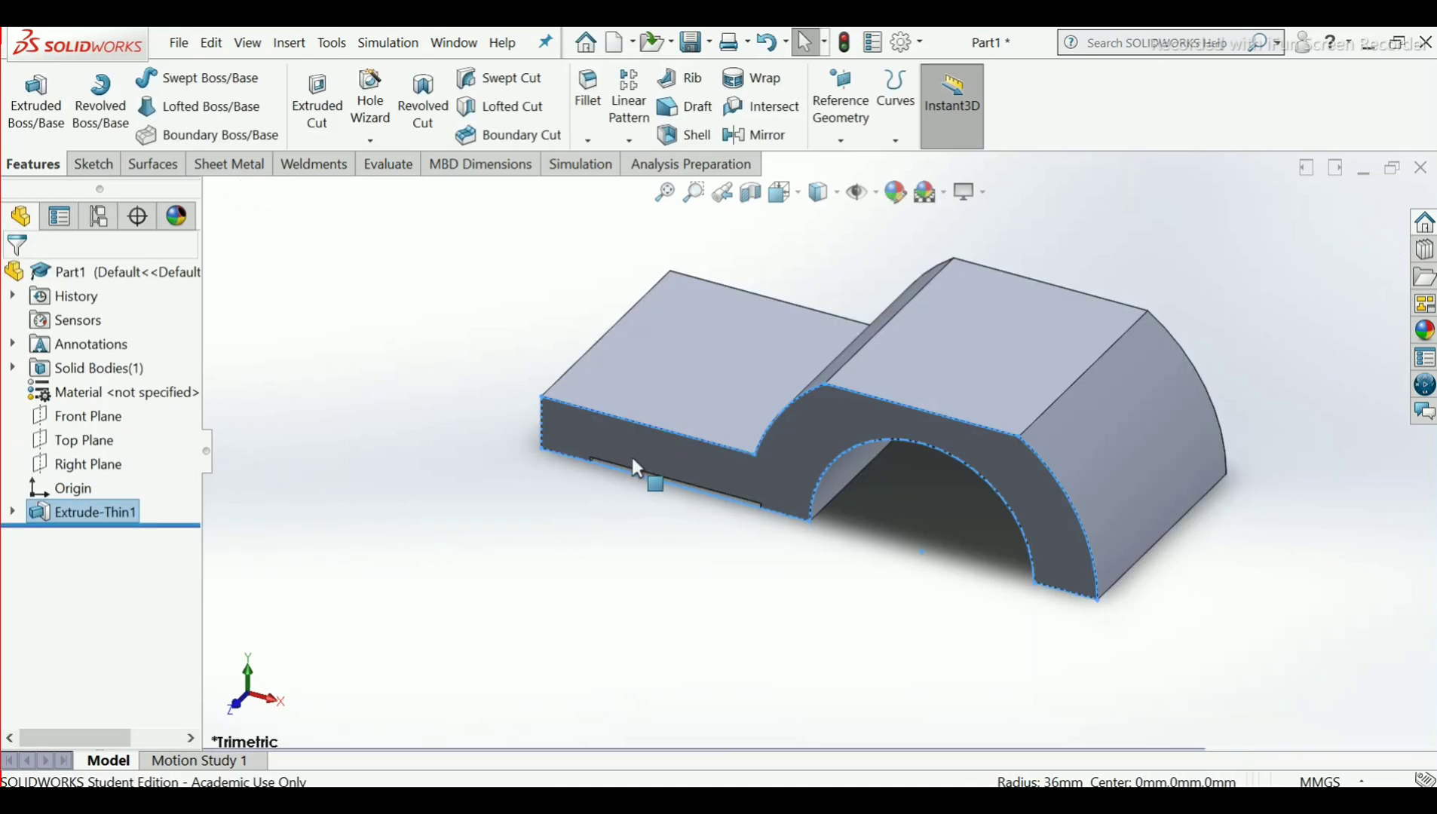
Create a reference plane offset 50/2 (25 mm) from the Front Plane, with the offset flipped into the body
{"action": "middle_click_drag", "start_coordinate": [633, 461], "coordinate": [720, 355]}
{"action": "left_click", "coordinate": [782, 455]}
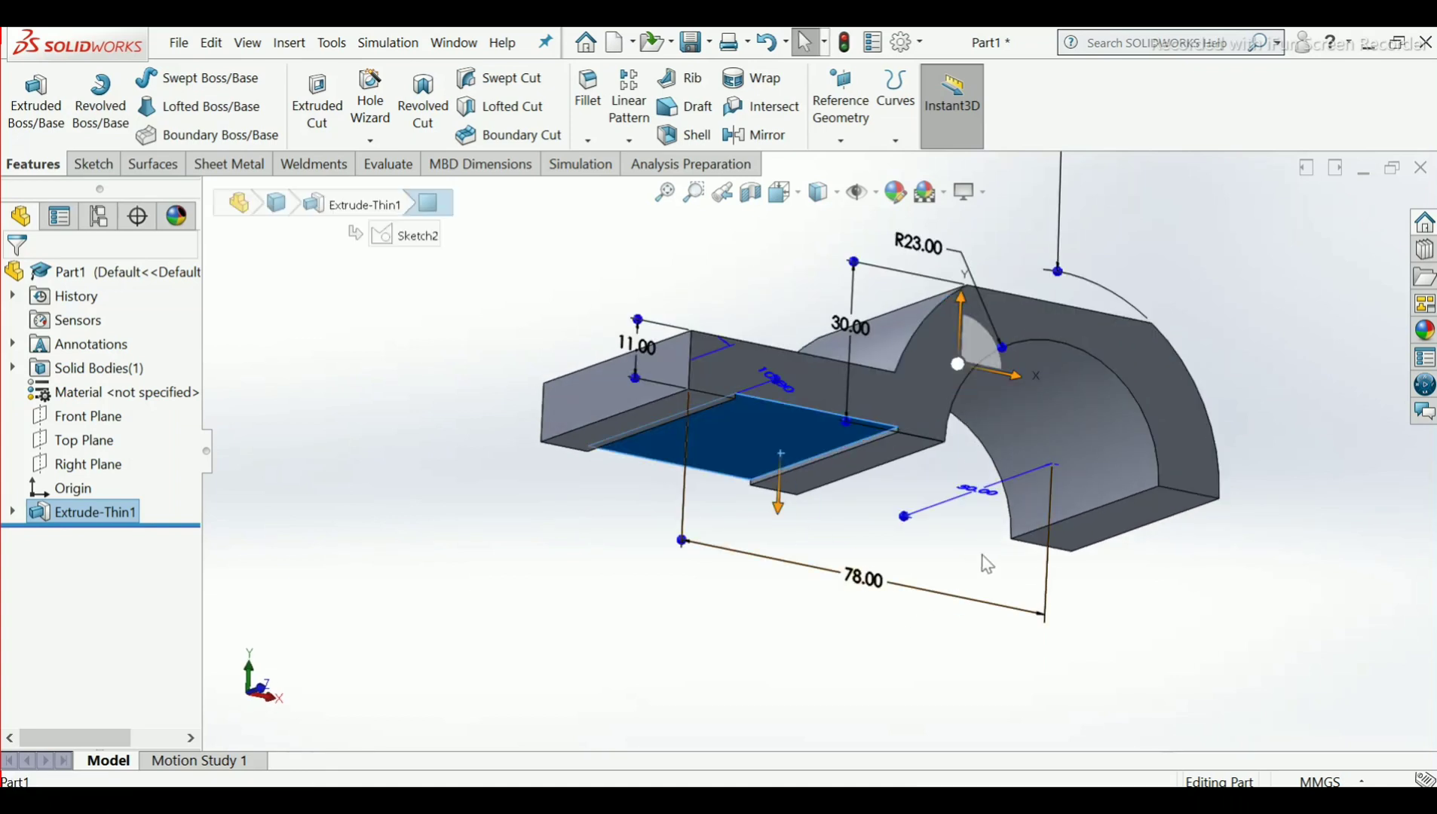
{"action": "left_click", "coordinate": [1341, 579]}
{"action": "middle_click_drag", "start_coordinate": [1023, 429], "coordinate": [1004, 491]}
{"action": "scroll", "coordinate": [1000, 370], "scroll_direction": "up", "scroll_amount": 3}
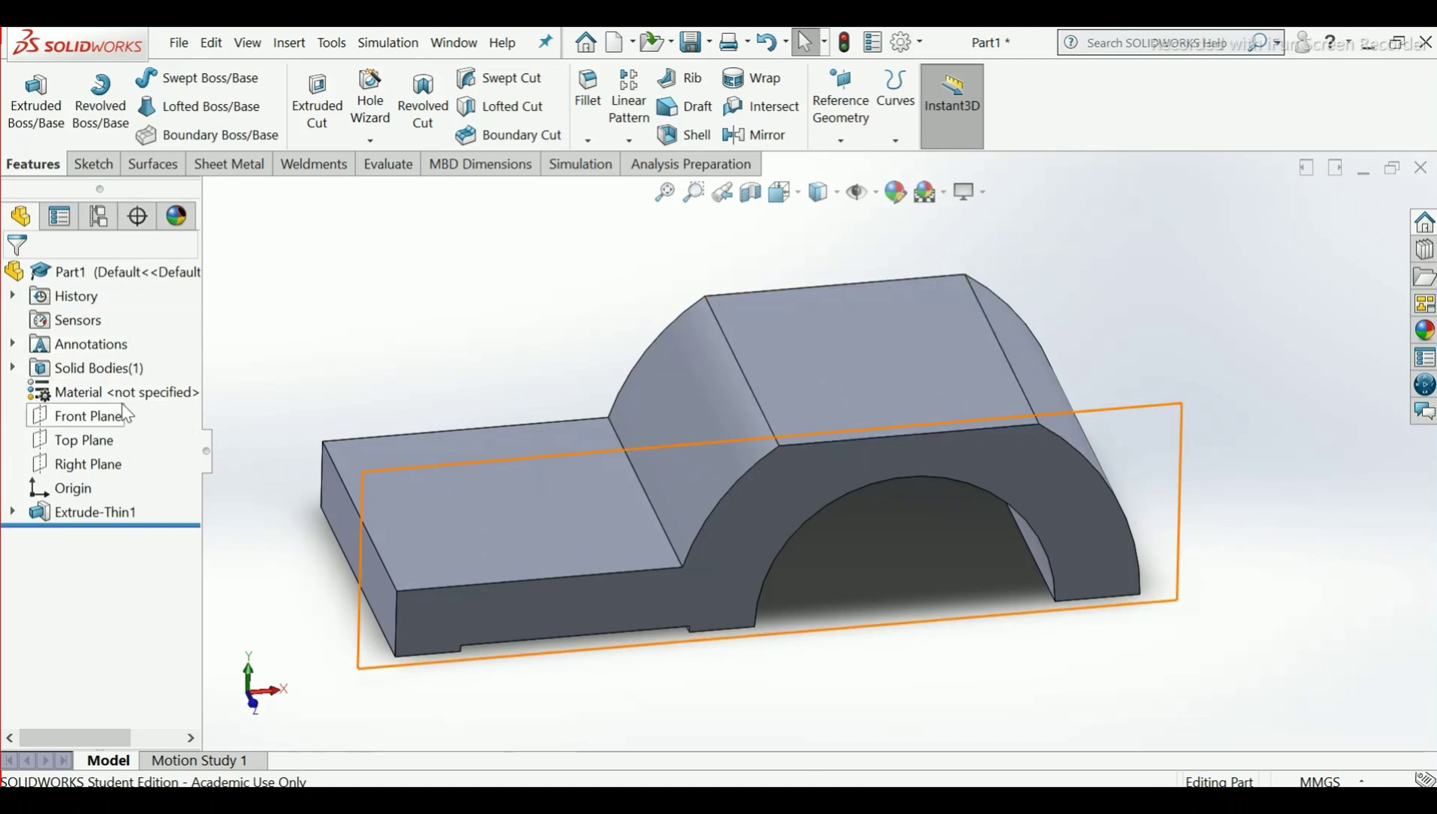
{"action": "left_click", "coordinate": [115, 420]}
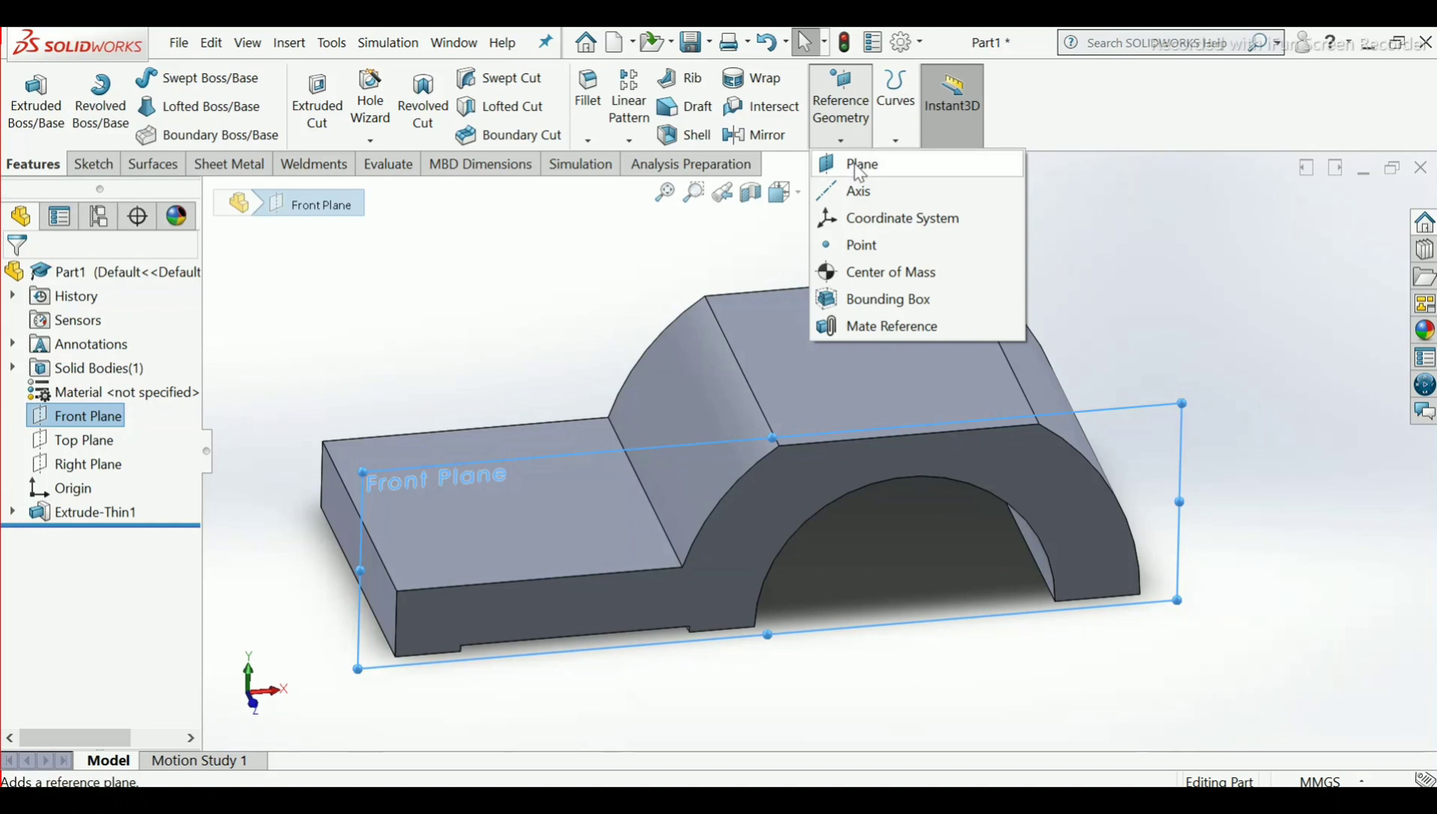
{"action": "left_click", "coordinate": [860, 167]}
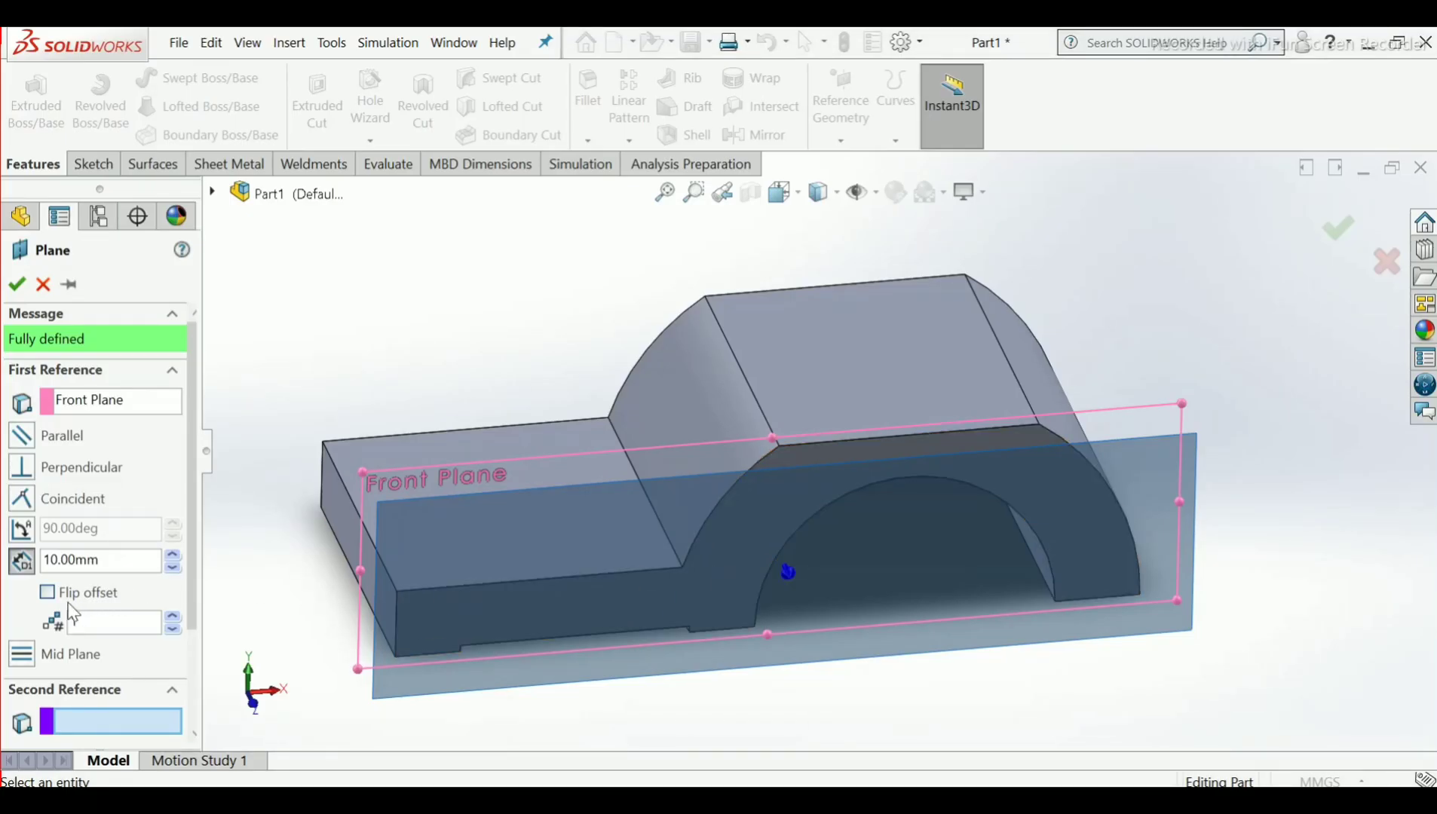
{"action": "left_click", "coordinate": [49, 594]}
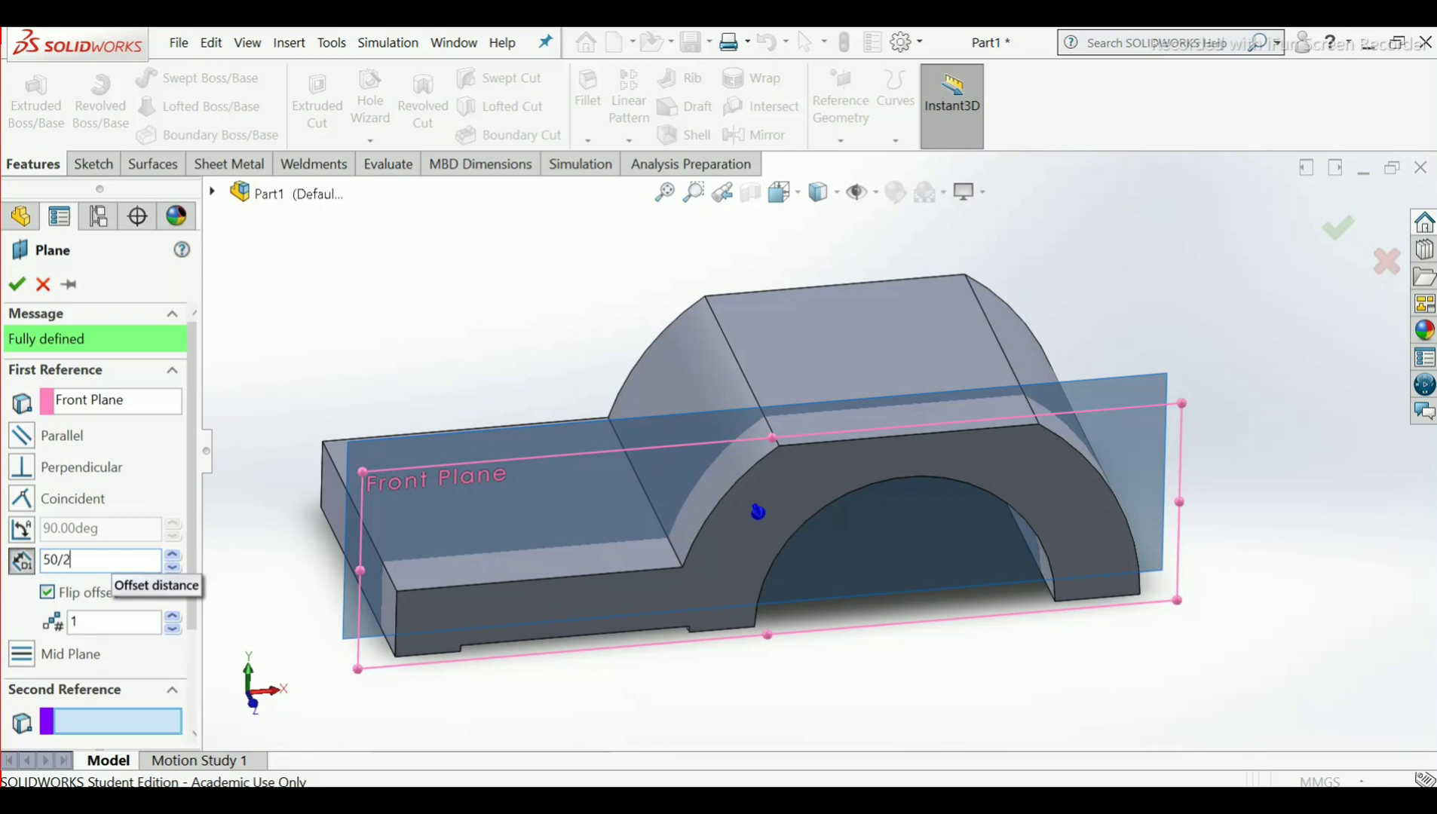
{"action": "type", "text": "50/2"}
{"action": "key", "text": "Return"}
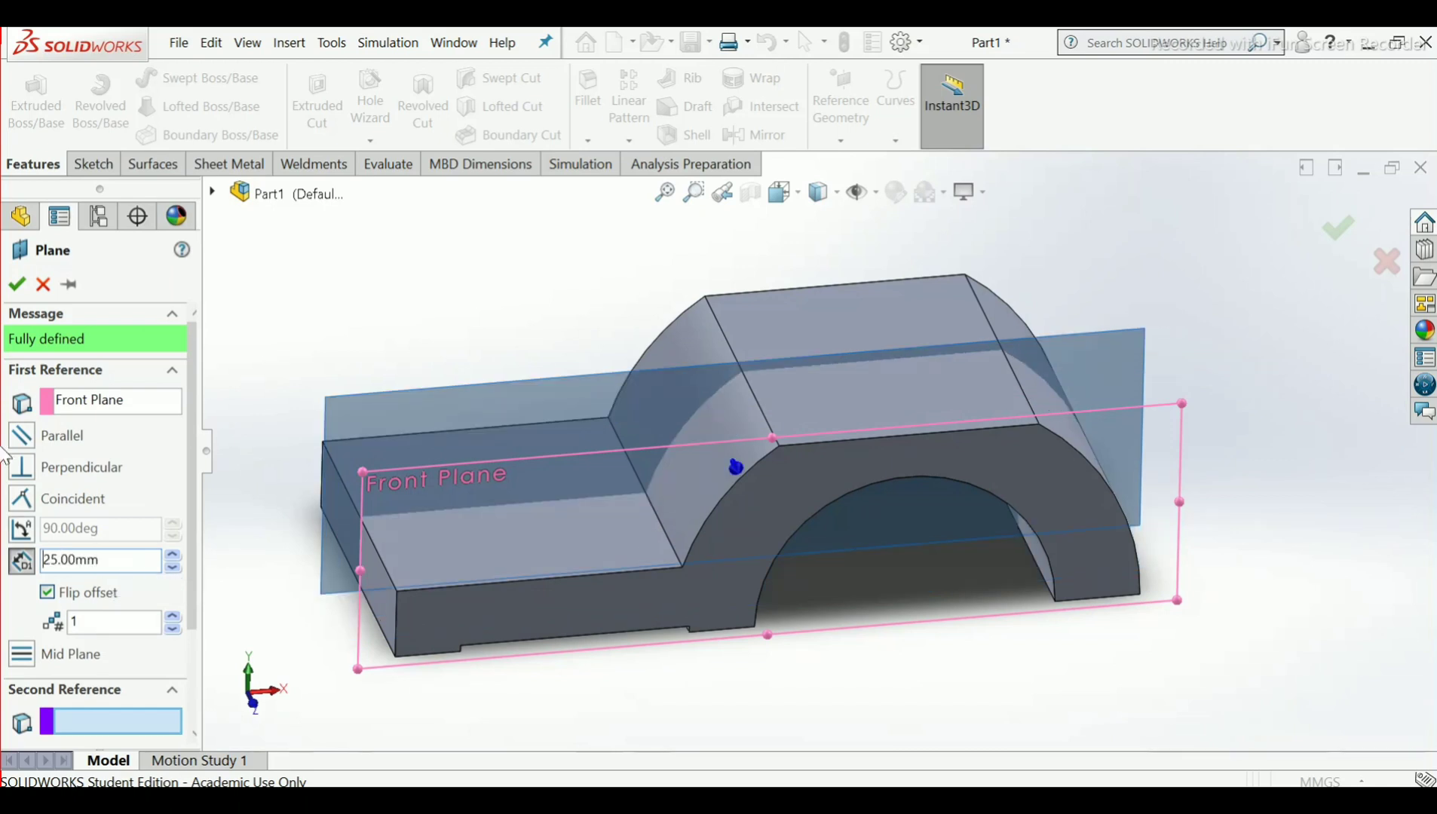
{"action": "left_click", "coordinate": [16, 285]}
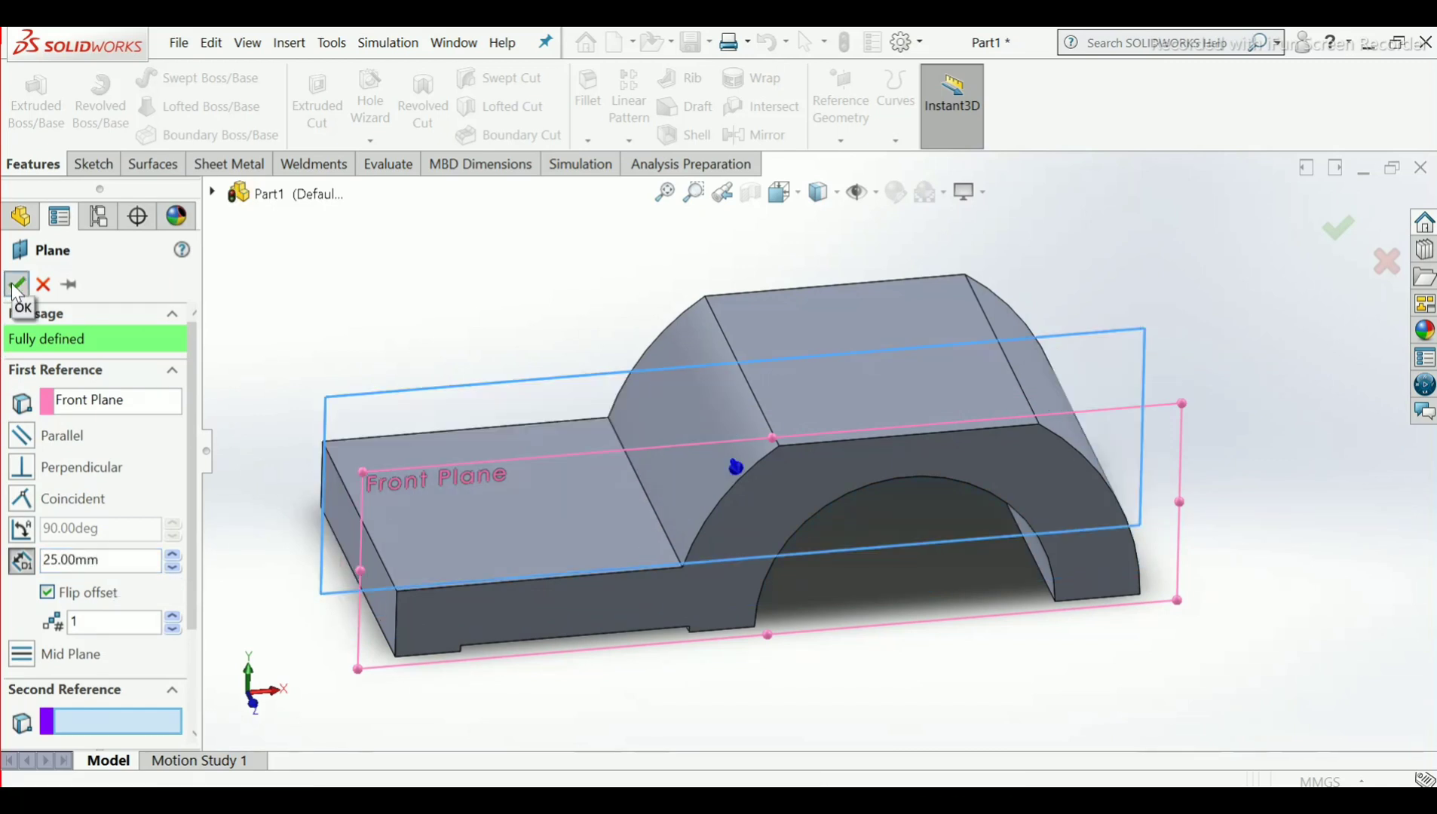
Start a sketch on the new offset plane and orient the view normal to it
{"action": "scroll", "coordinate": [468, 317], "scroll_direction": "up", "scroll_amount": 1}
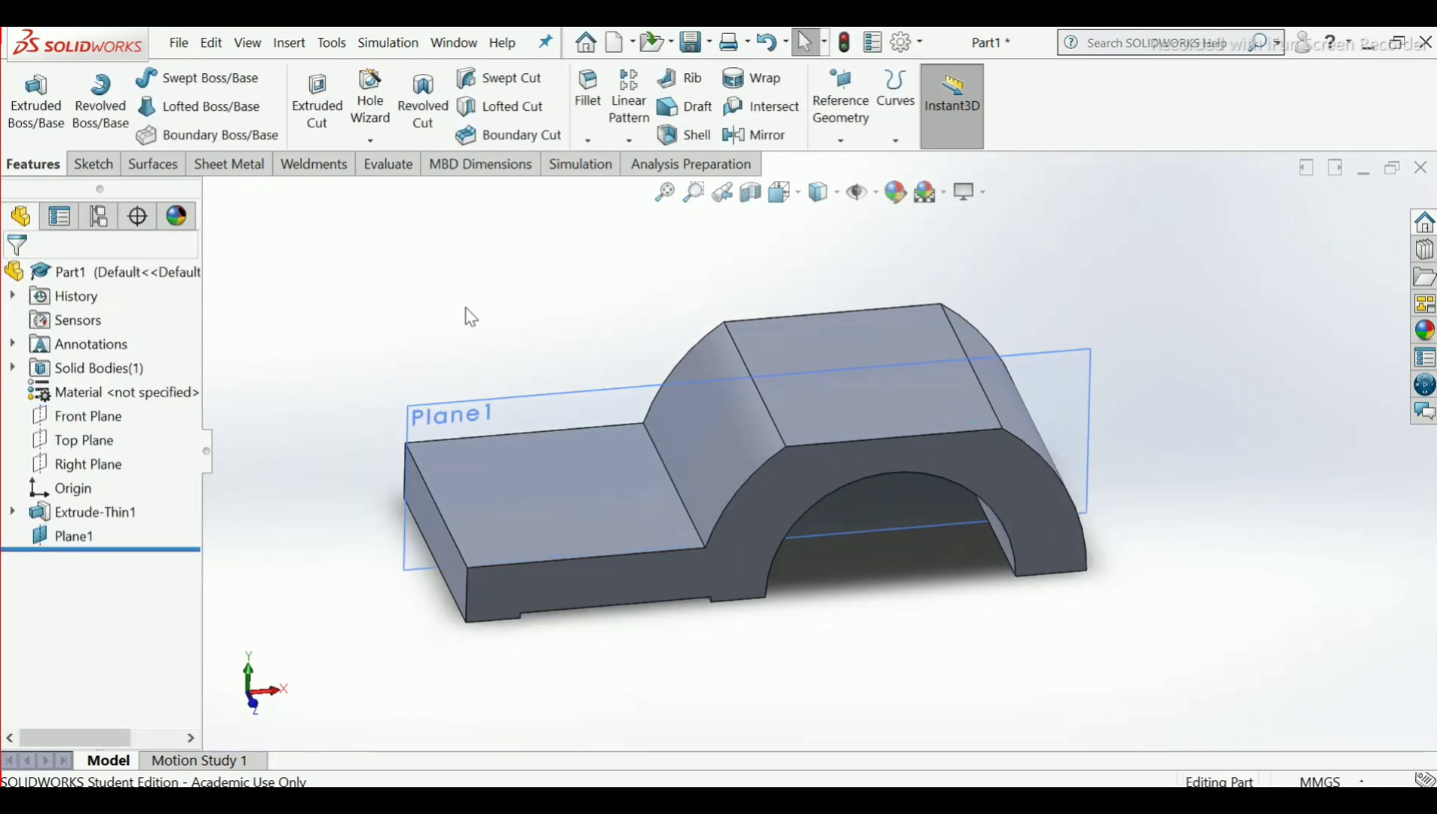
{"action": "left_click", "coordinate": [558, 395]}
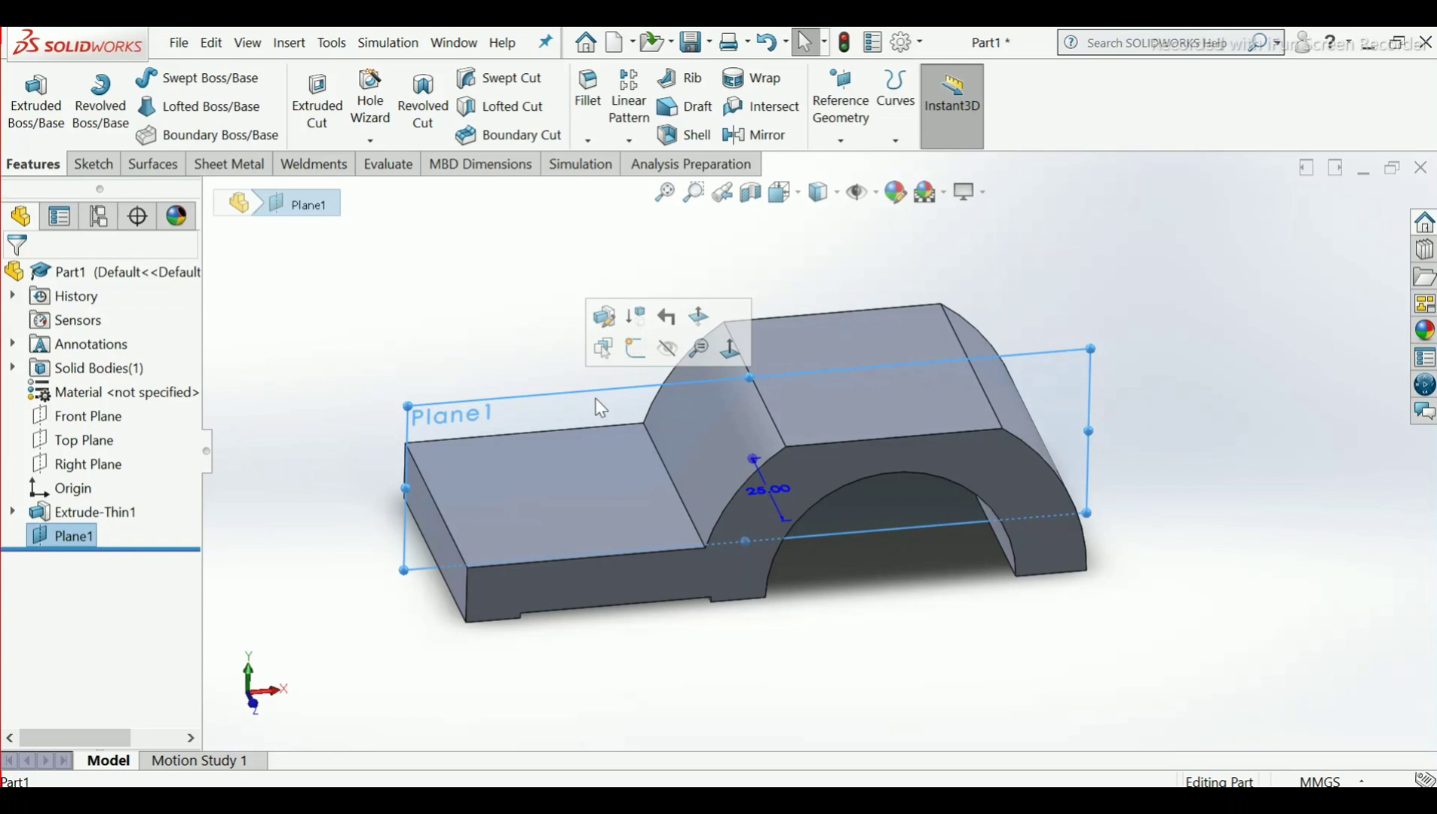
{"action": "left_click", "coordinate": [635, 348]}
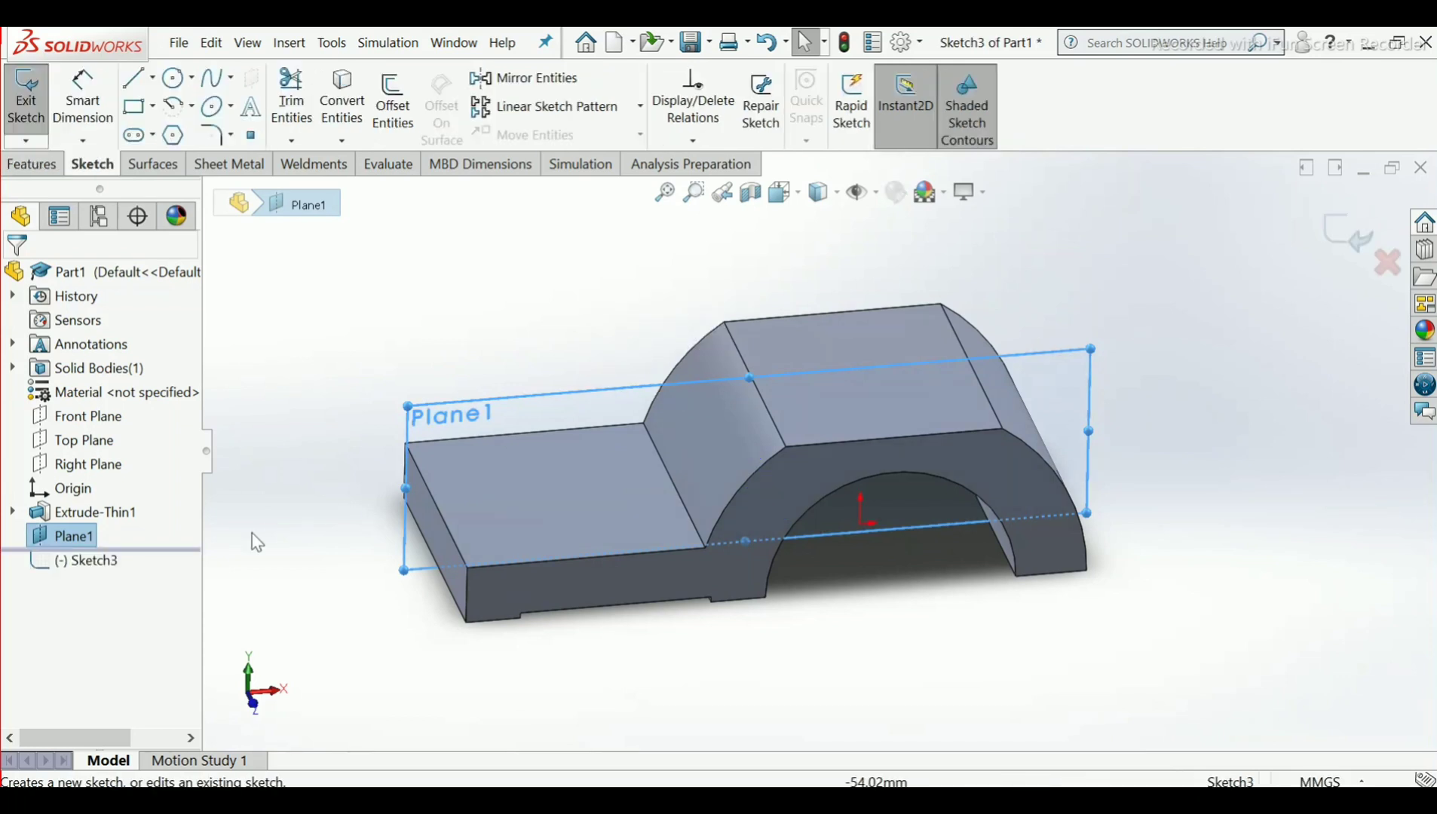
{"action": "right_click", "coordinate": [119, 561]}
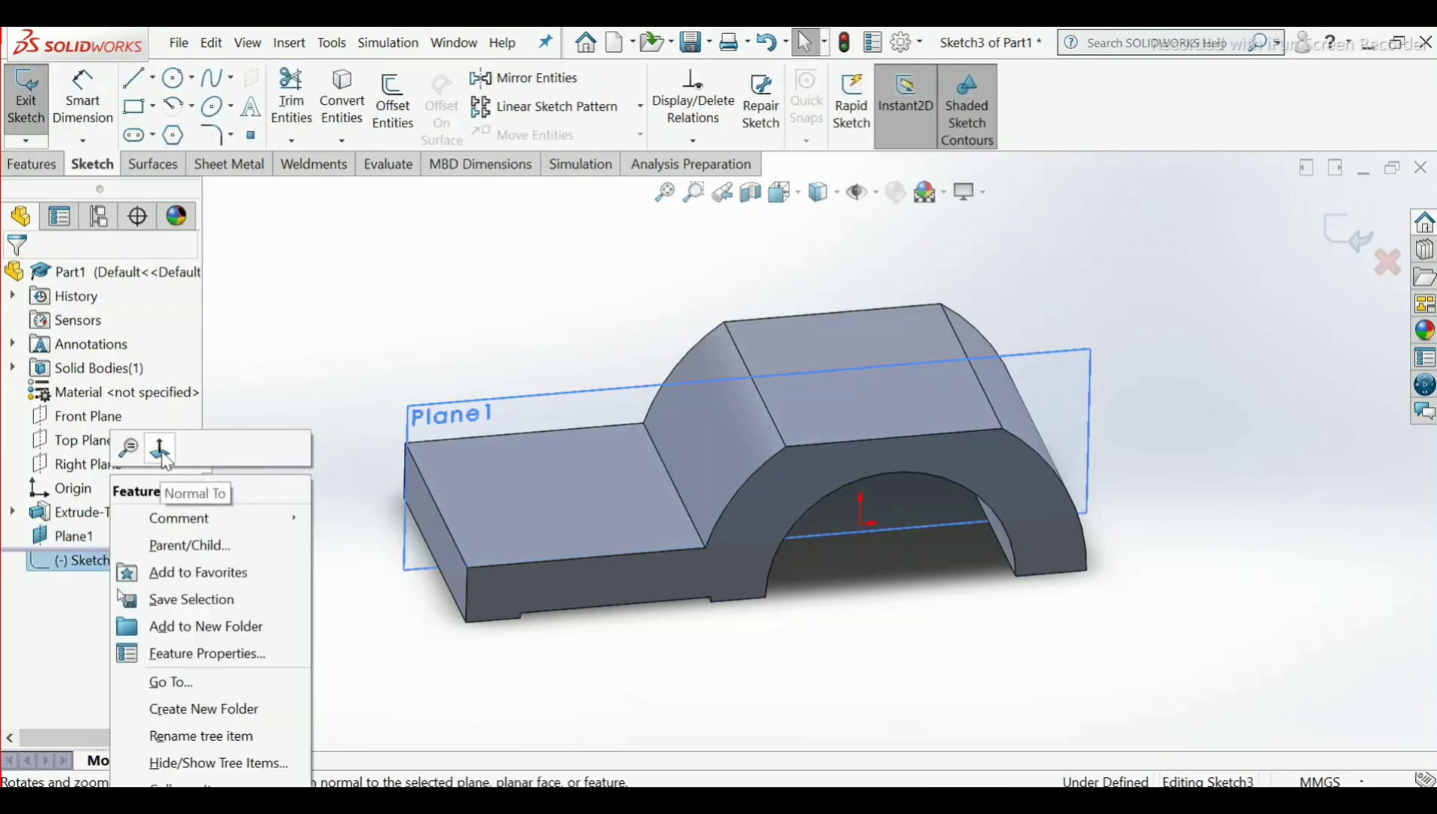
{"action": "left_click", "coordinate": [161, 457]}
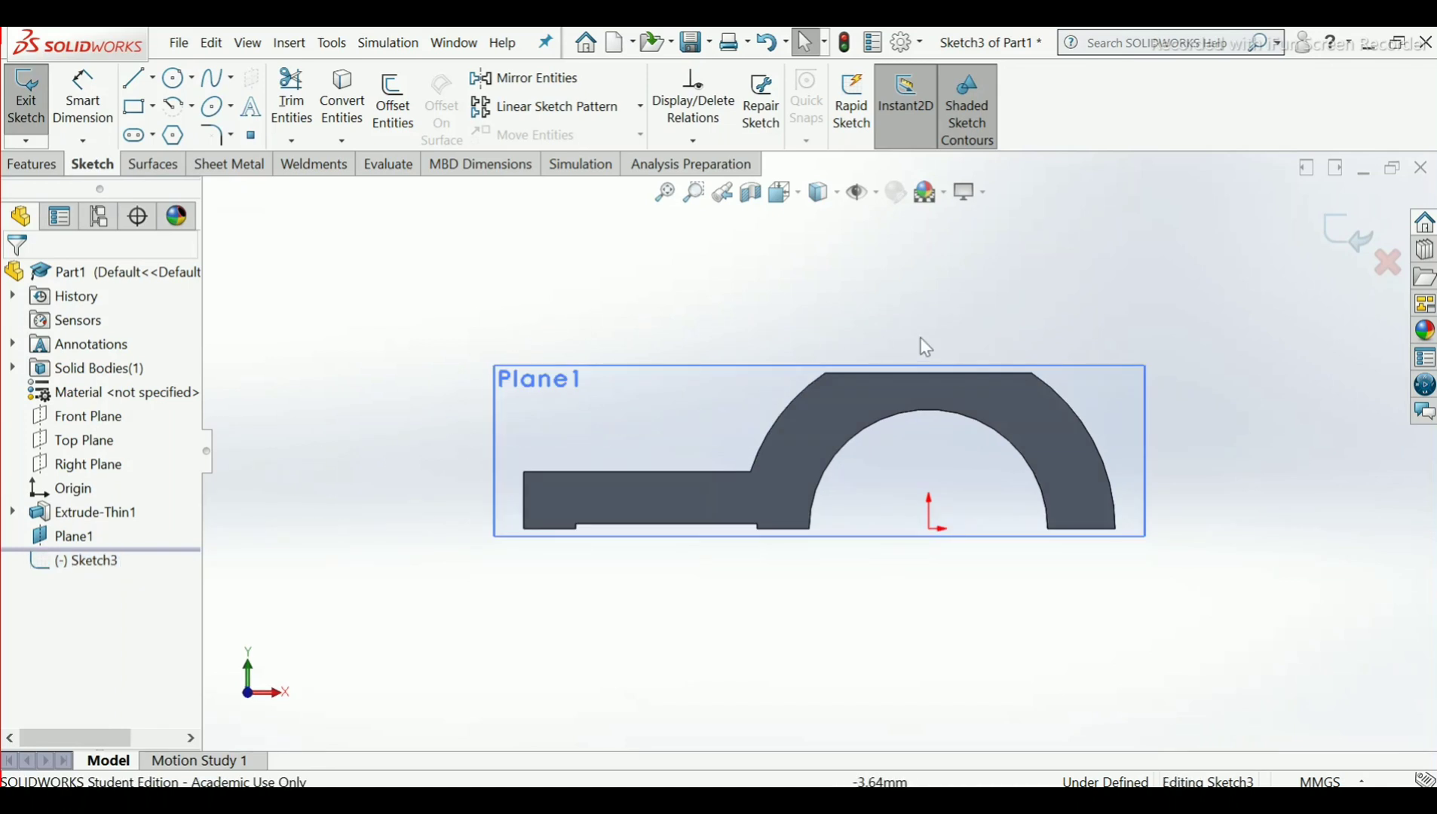
{"action": "scroll", "coordinate": [955, 326], "scroll_direction": "down", "scroll_amount": 2}
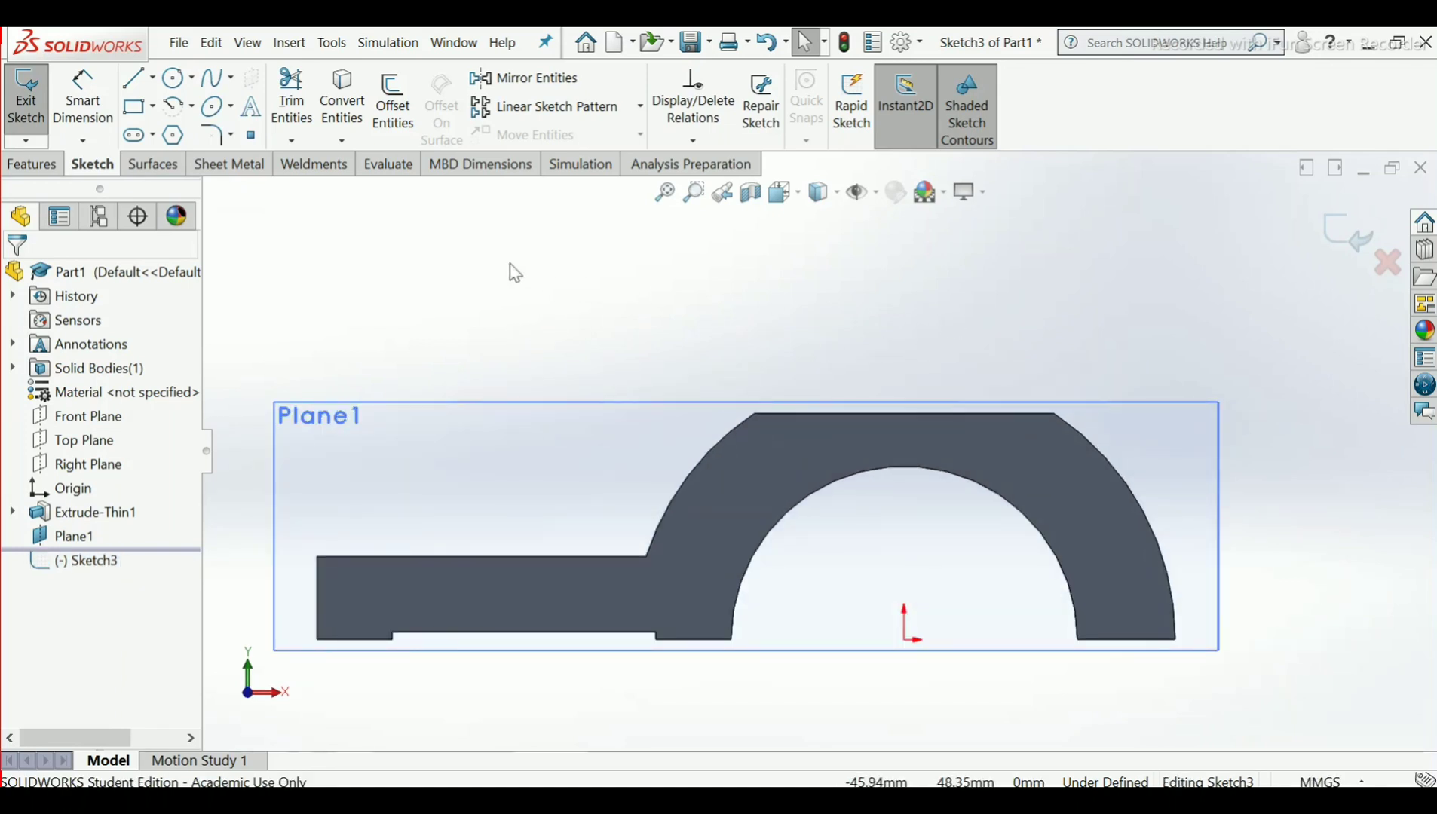
Sketch connected lines about 52 mm up from the arch's outer foot, 36 mm horizontally to above the origin, and down to the flat top edge
{"action": "left_click", "coordinate": [148, 85]}
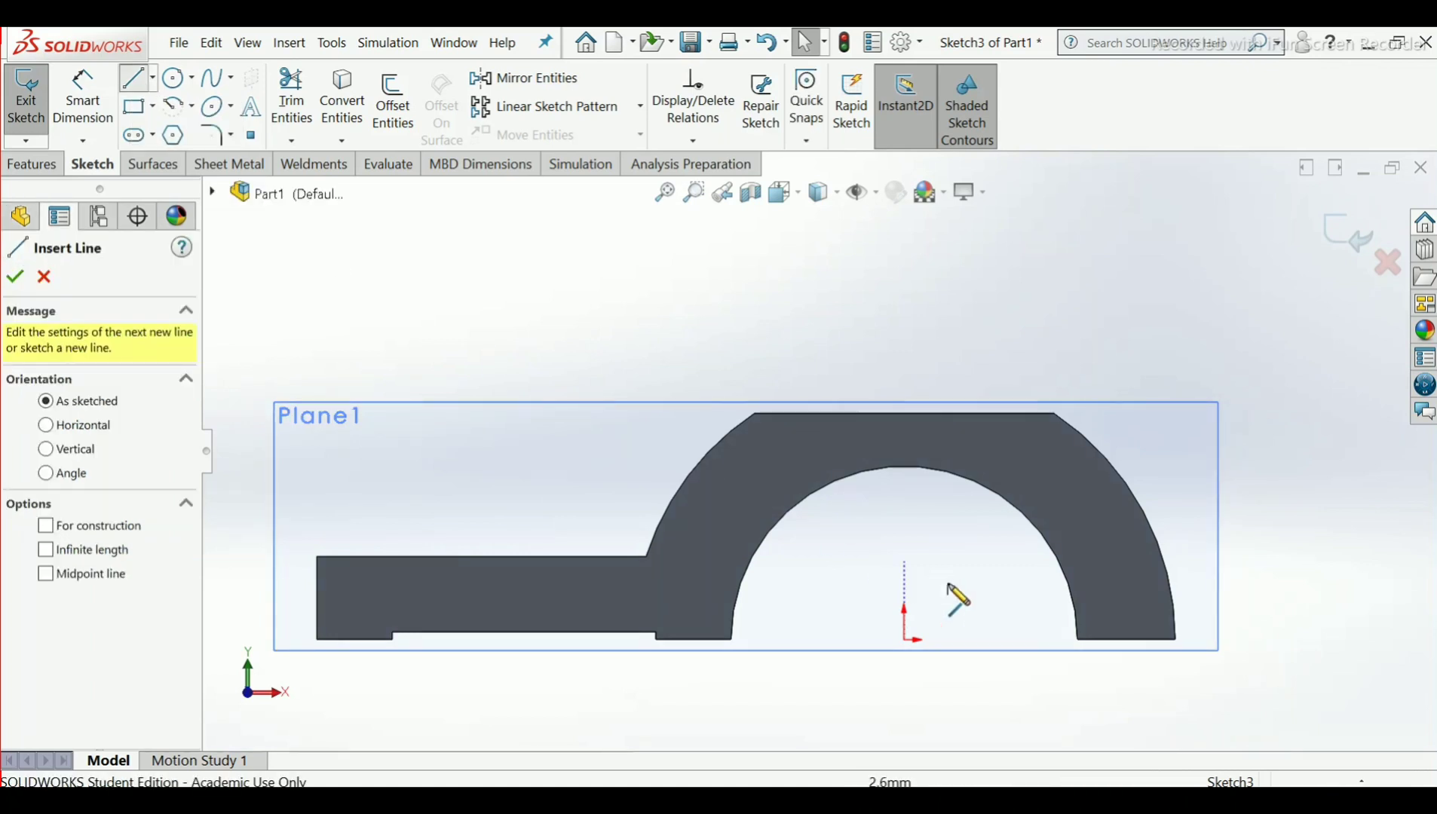
{"action": "left_click", "coordinate": [1175, 639]}
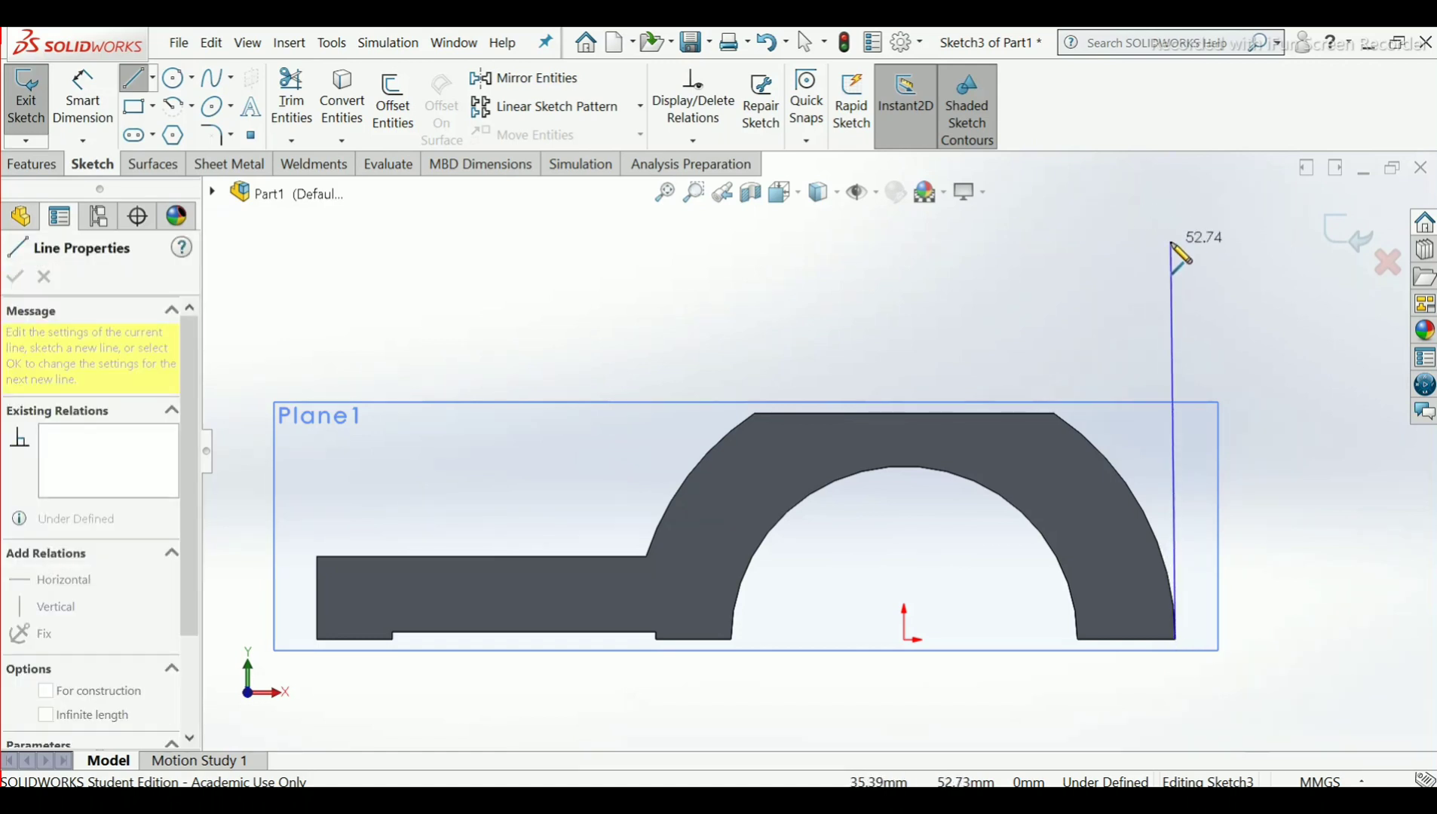
{"action": "scroll", "coordinate": [1173, 245], "scroll_direction": "up", "scroll_amount": 1}
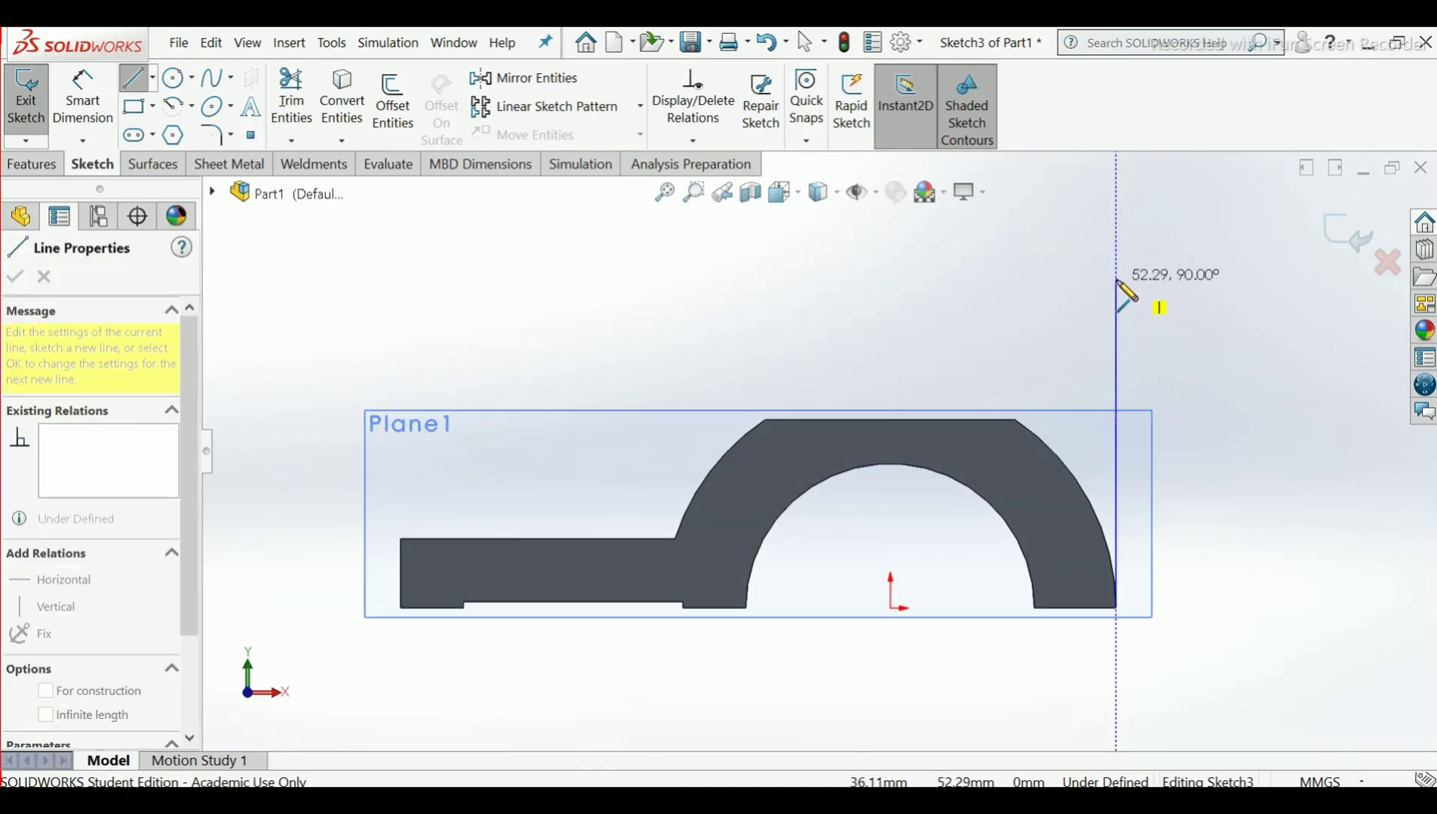
{"action": "left_click", "coordinate": [1116, 280]}
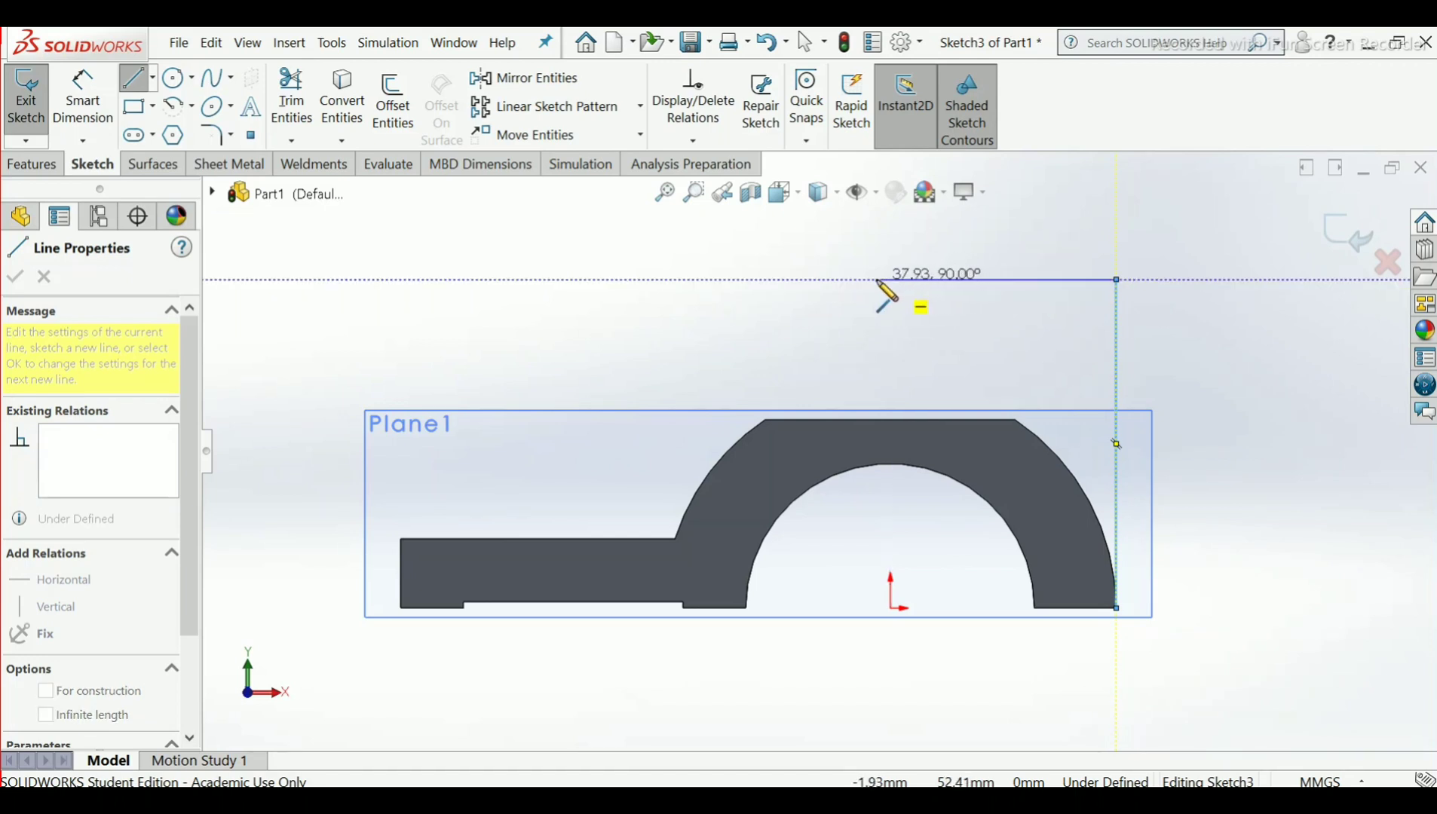
{"action": "left_click", "coordinate": [890, 280]}
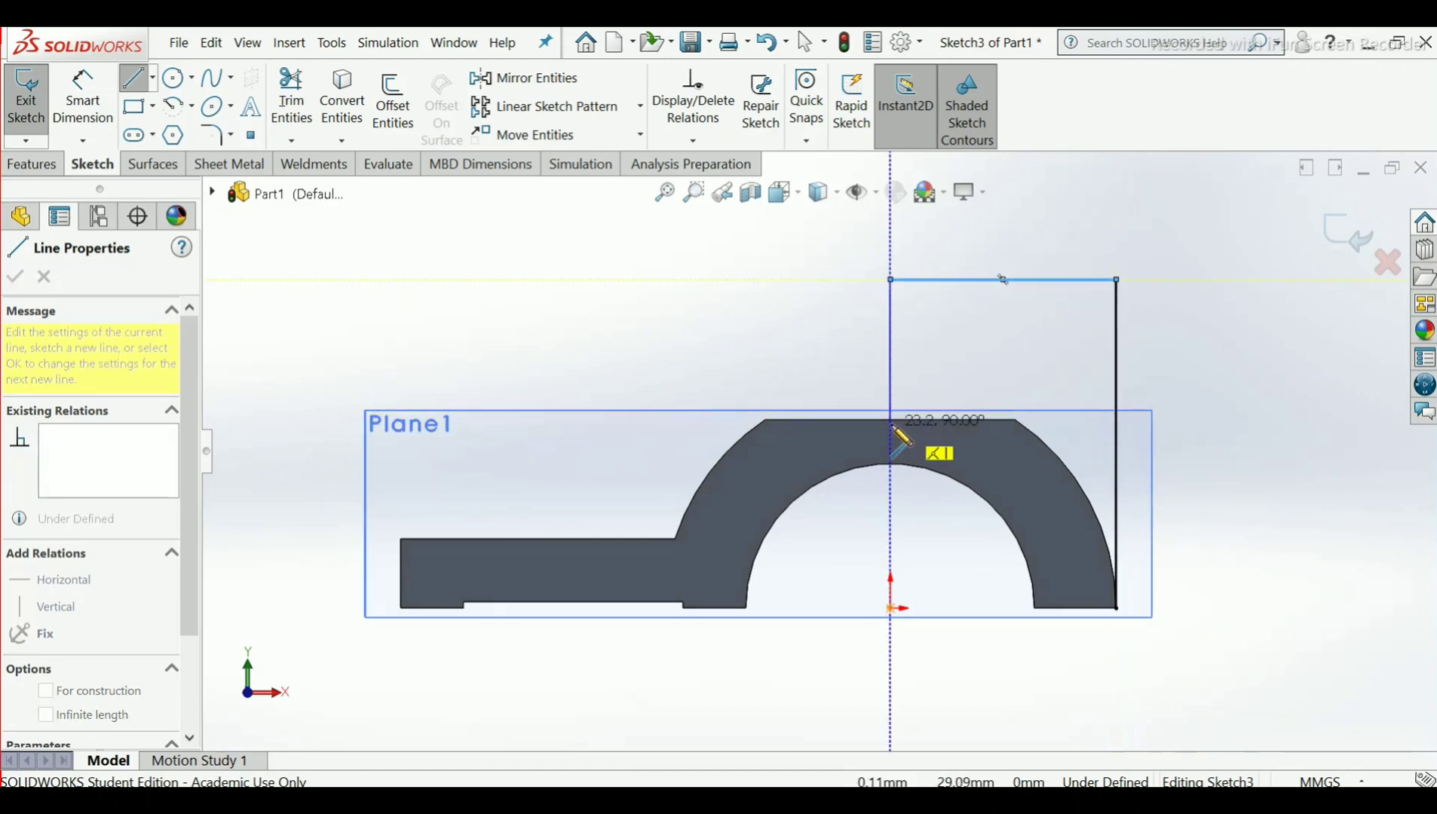
{"action": "left_click", "coordinate": [890, 419]}
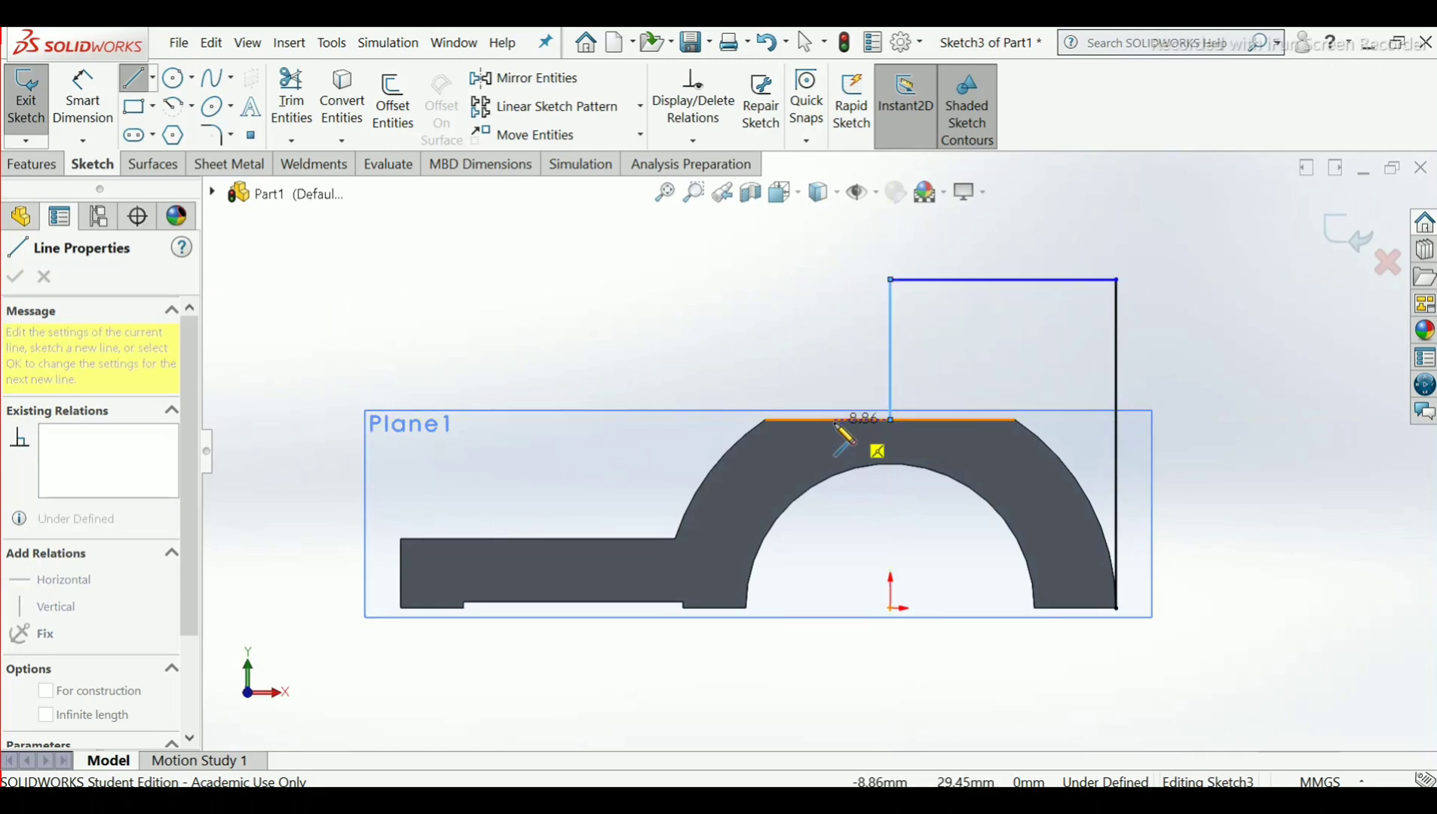
{"action": "right_click", "coordinate": [837, 422]}
{"action": "left_click", "coordinate": [878, 439]}
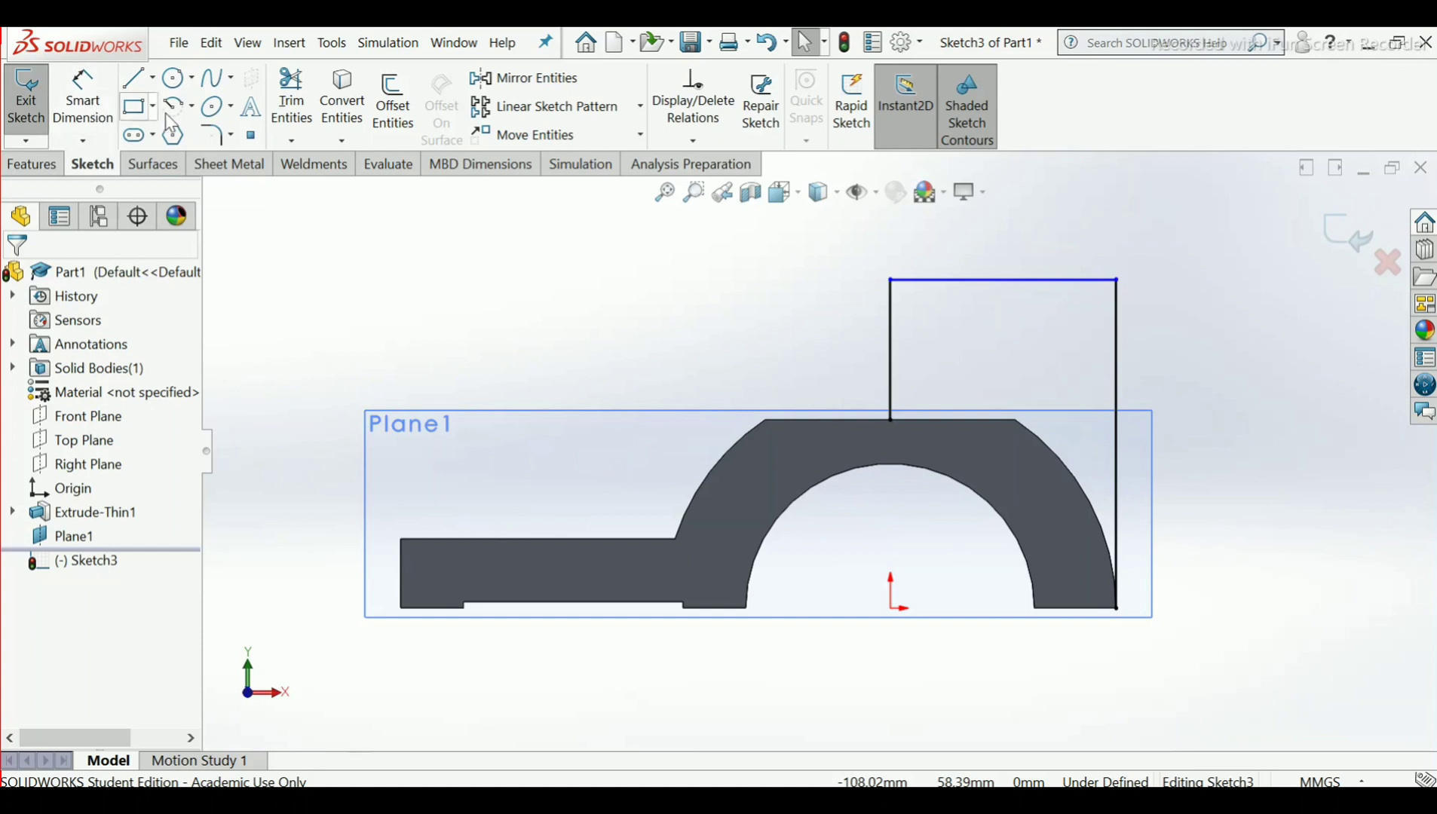
Sketch a circle of 36 mm radius centred on the origin, following the arch's outer edge
{"action": "left_click", "coordinate": [173, 80]}
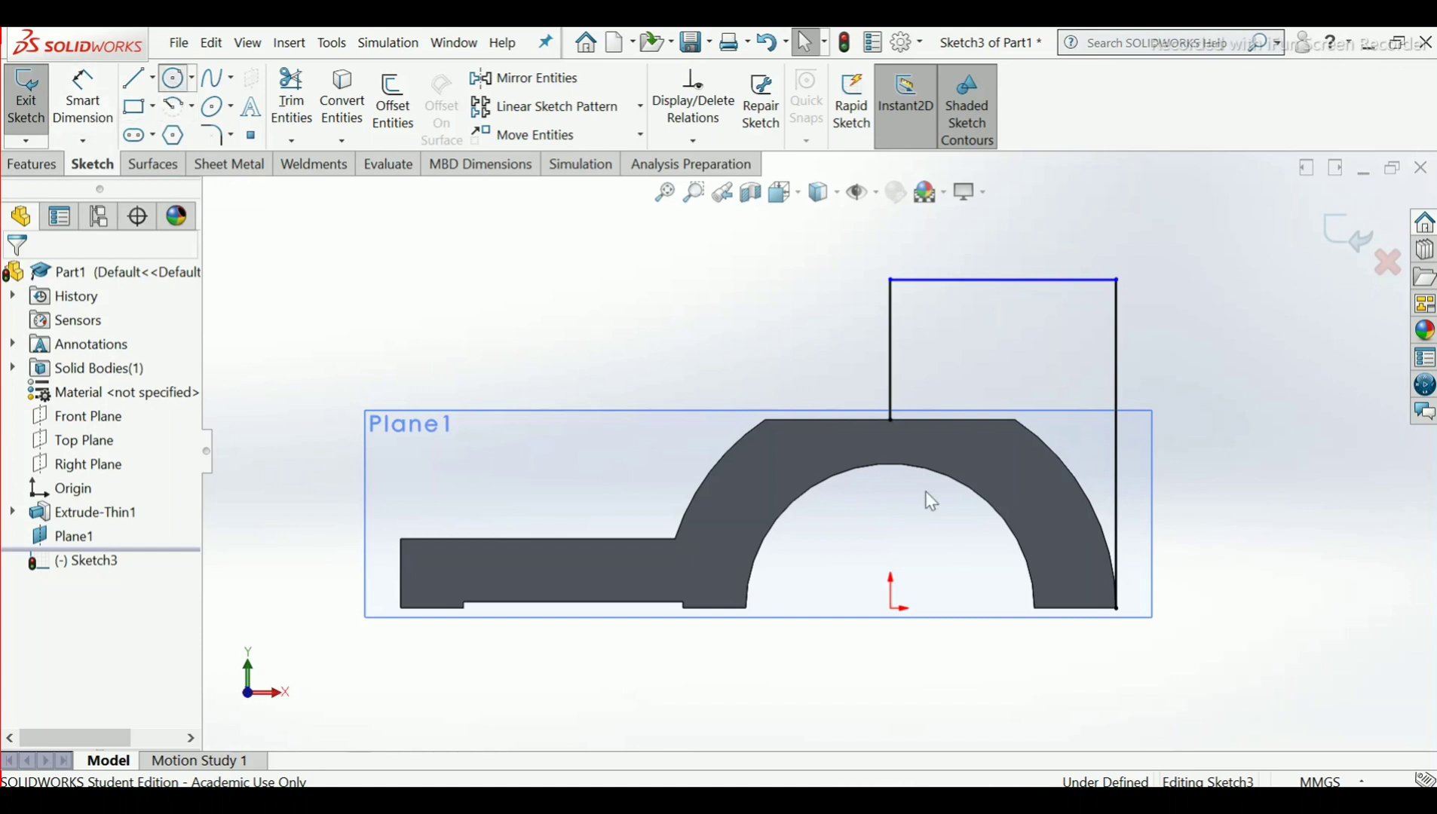
{"action": "left_click", "coordinate": [890, 607]}
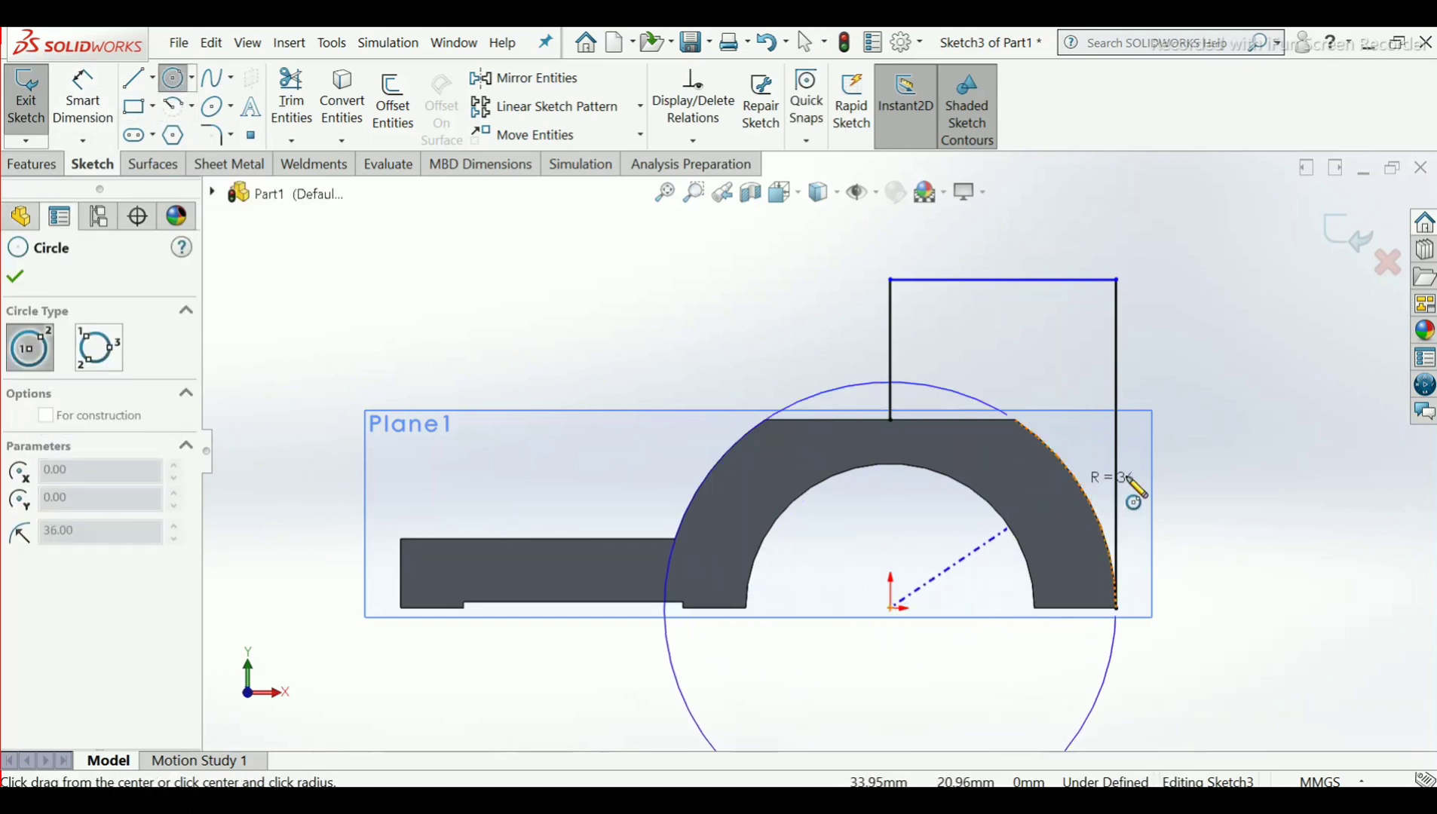
{"action": "left_click", "coordinate": [1117, 585]}
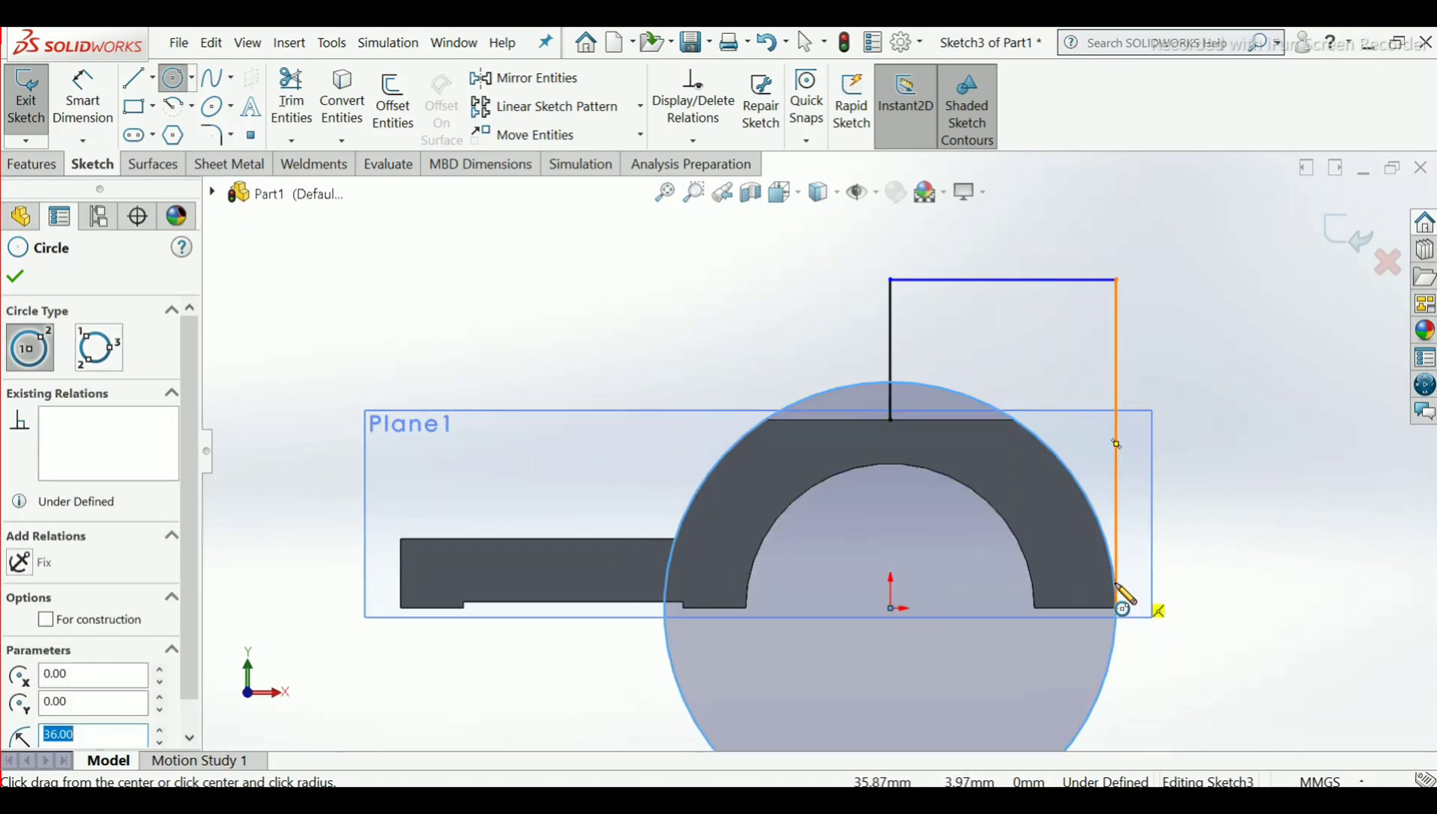
{"action": "right_click", "coordinate": [1117, 585]}
{"action": "left_click", "coordinate": [1131, 597]}
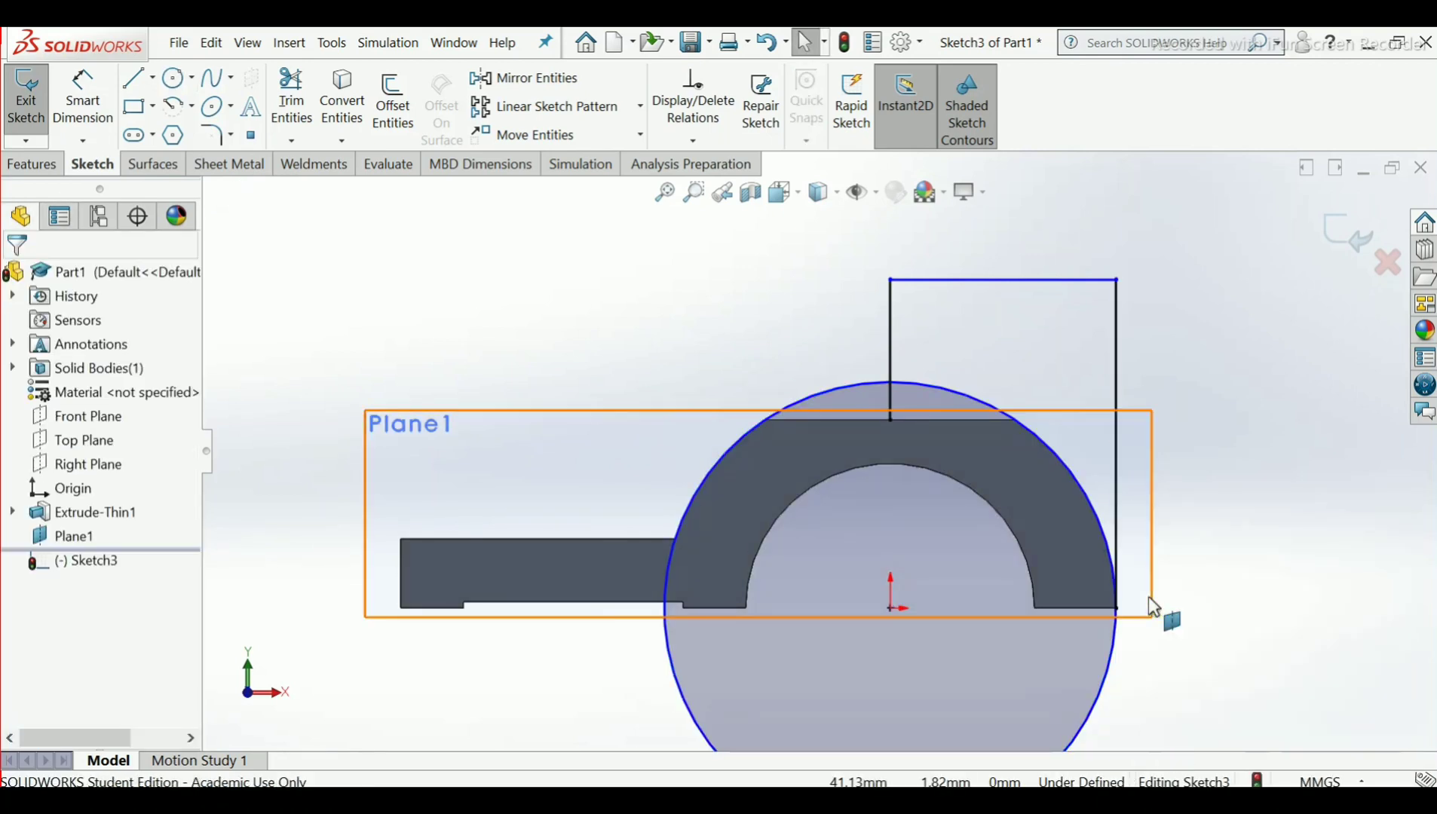
Sketch a horizontal line across the full diameter of the circle, through the origin
{"action": "key", "text": "l"}
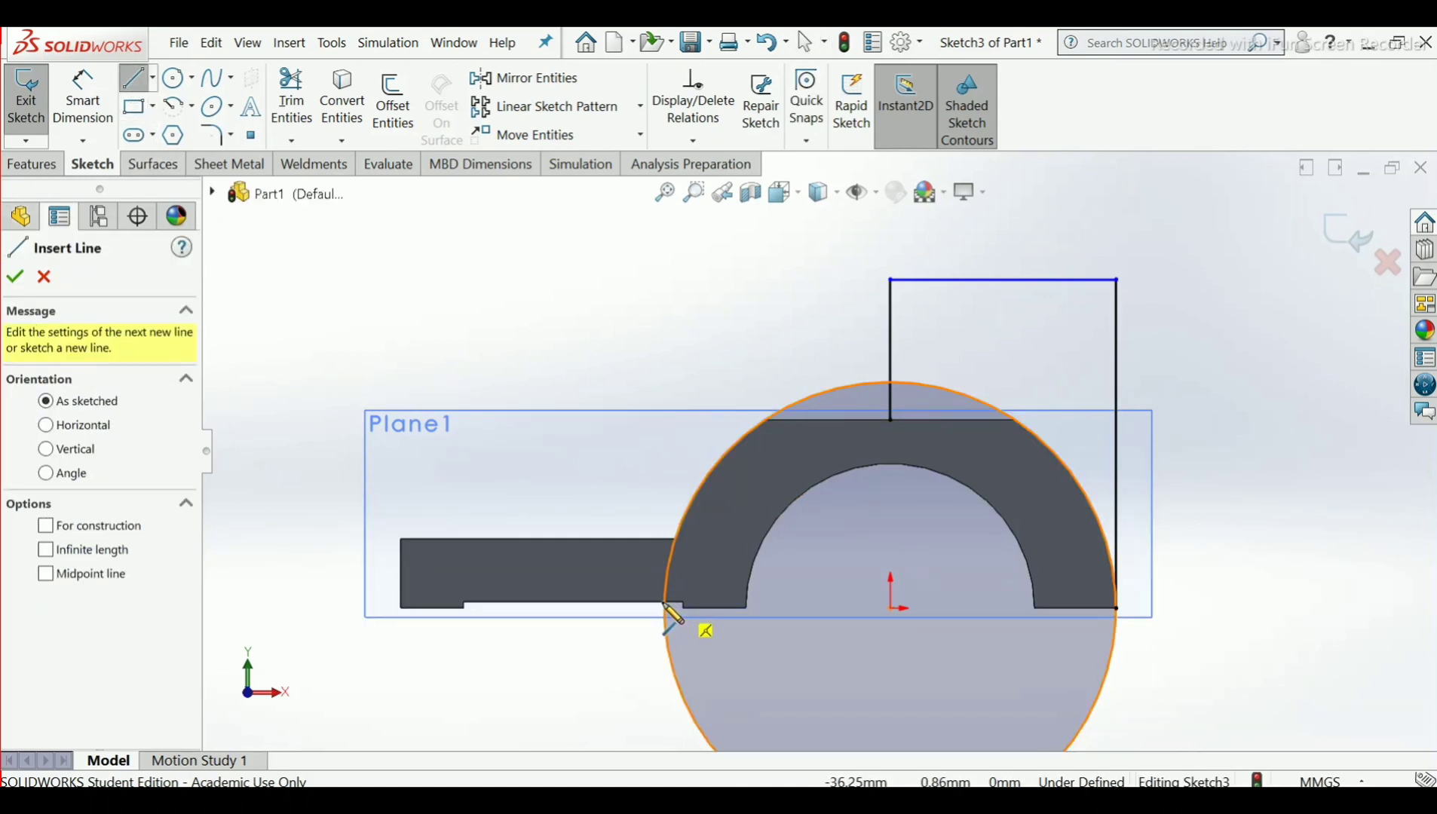
{"action": "left_click_drag", "start_coordinate": [664, 610], "coordinate": [1124, 620]}
{"action": "right_click", "coordinate": [1119, 611]}
{"action": "left_click", "coordinate": [1141, 618]}
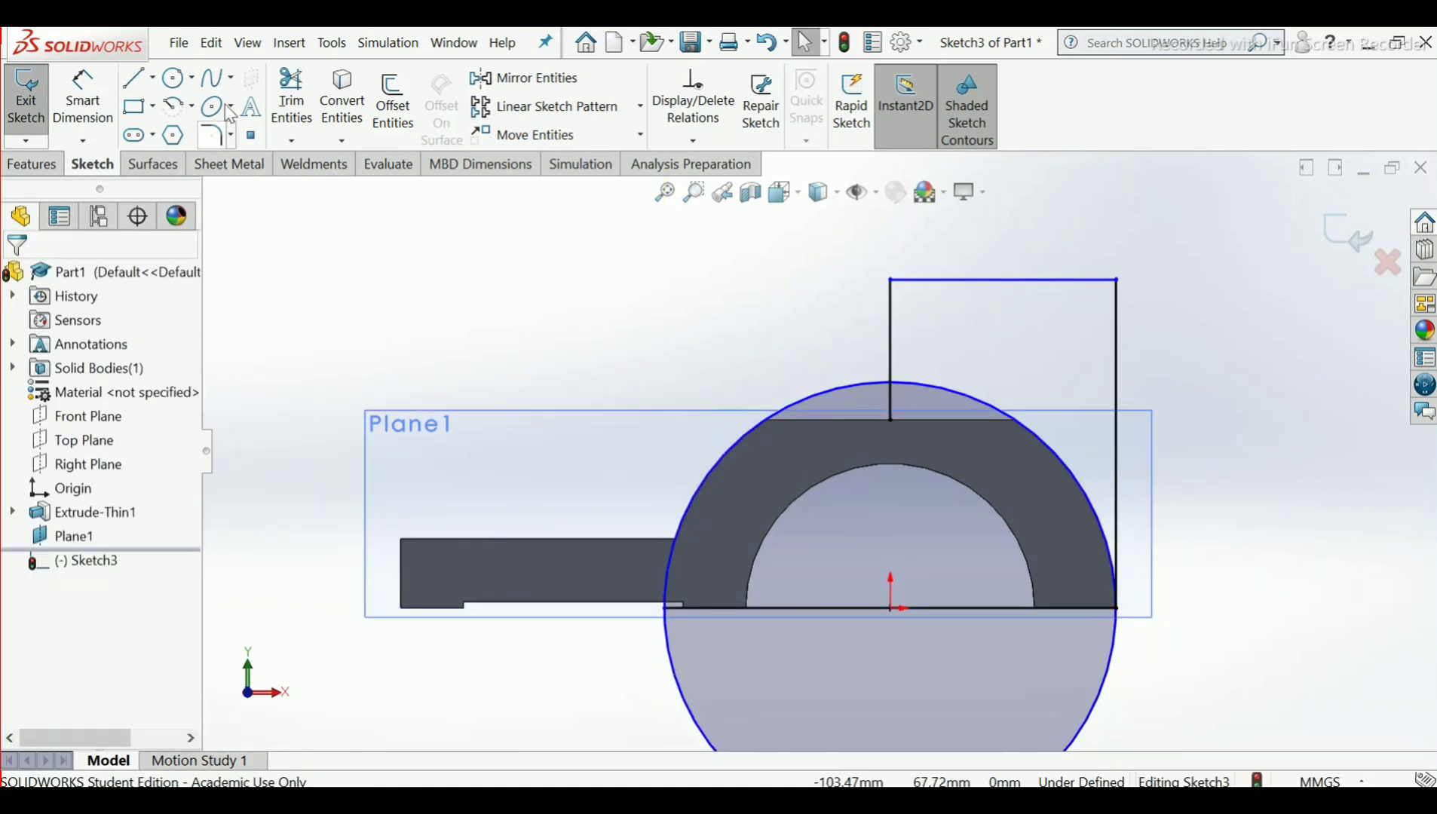
Trim the circle's lower half and right arc, the vertical line's part below the circle, and the horizontal diameter line
{"action": "left_click", "coordinate": [296, 85]}
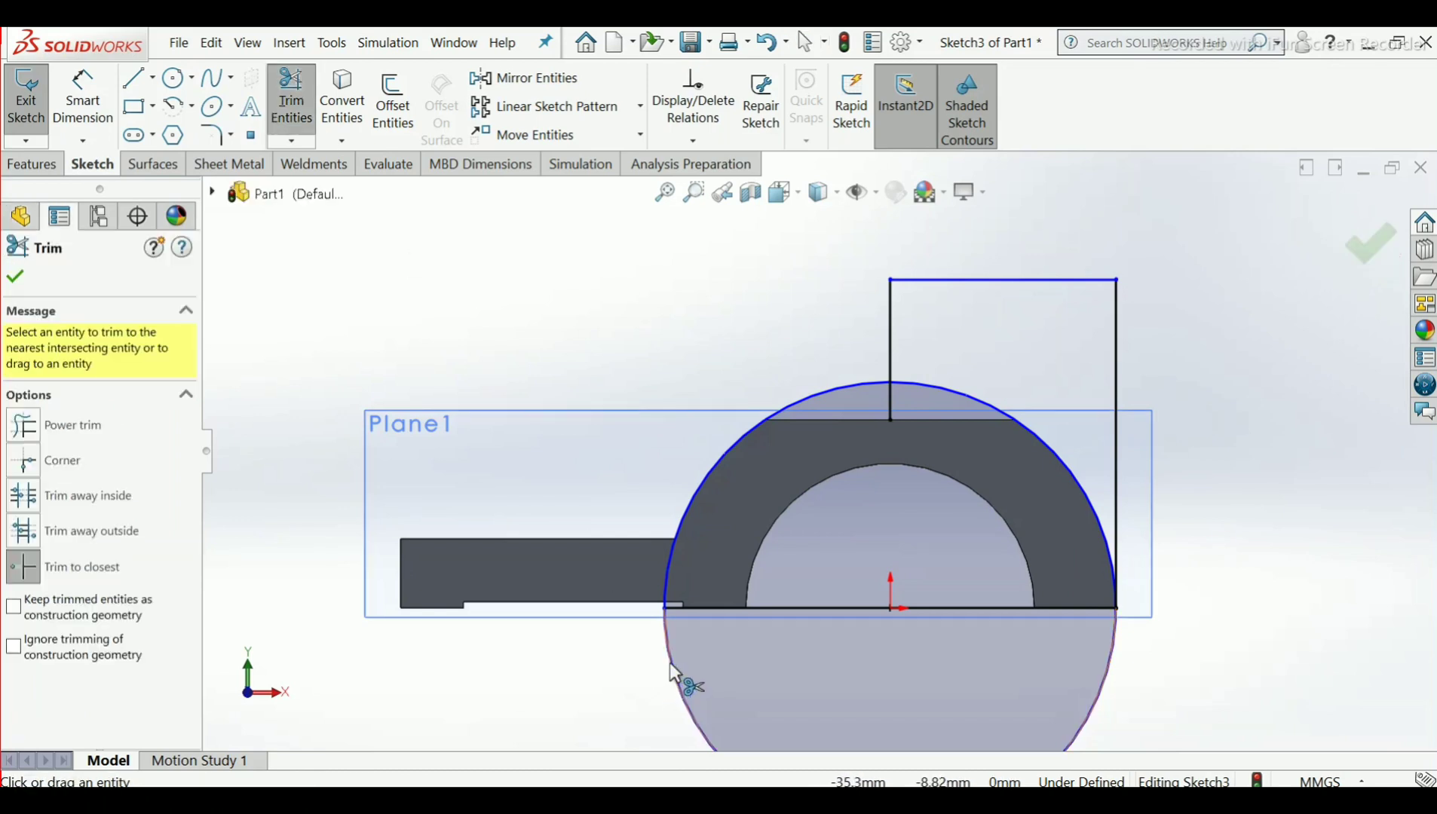
{"action": "left_click", "coordinate": [670, 664]}
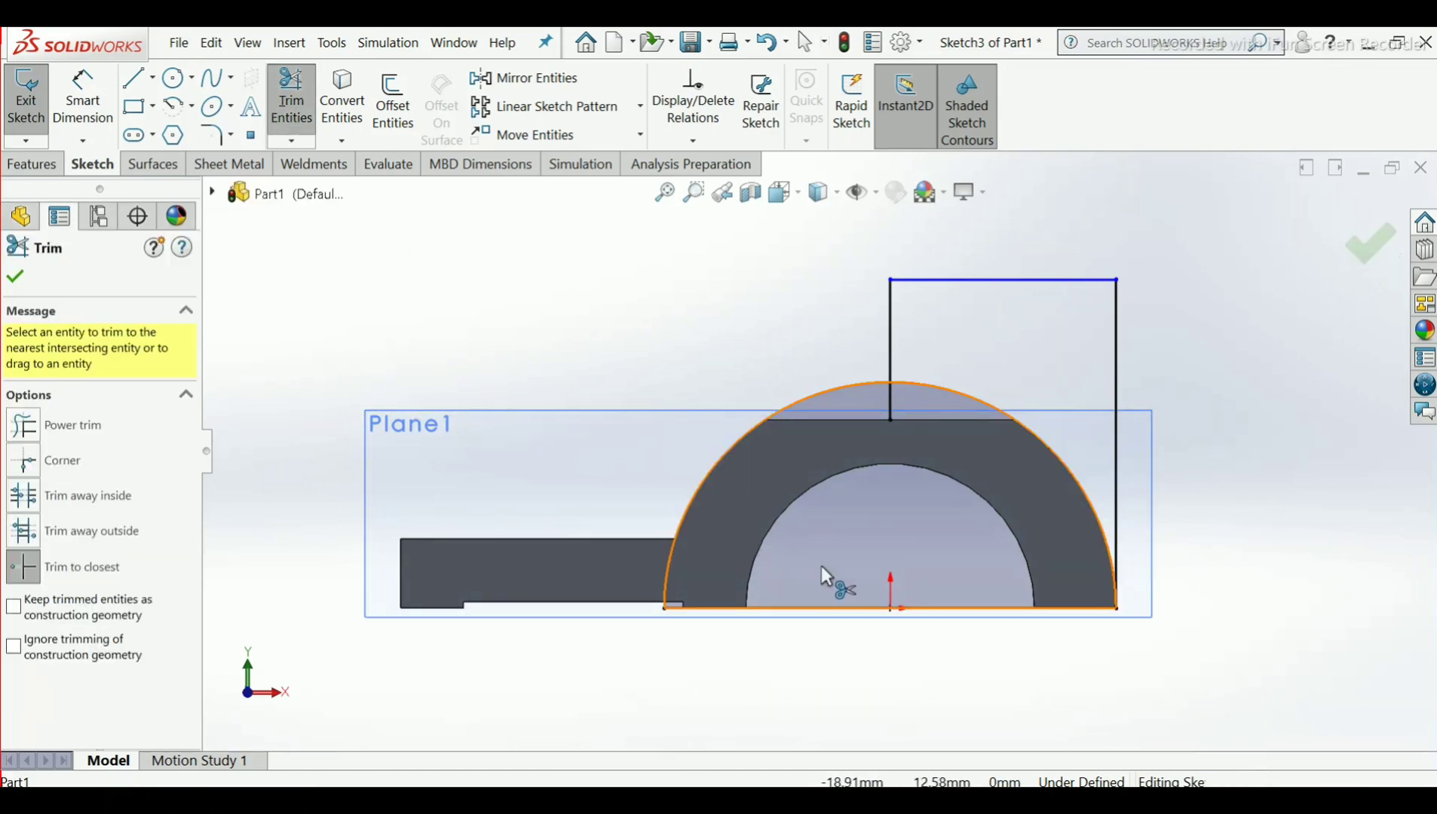
{"action": "left_click", "coordinate": [926, 387]}
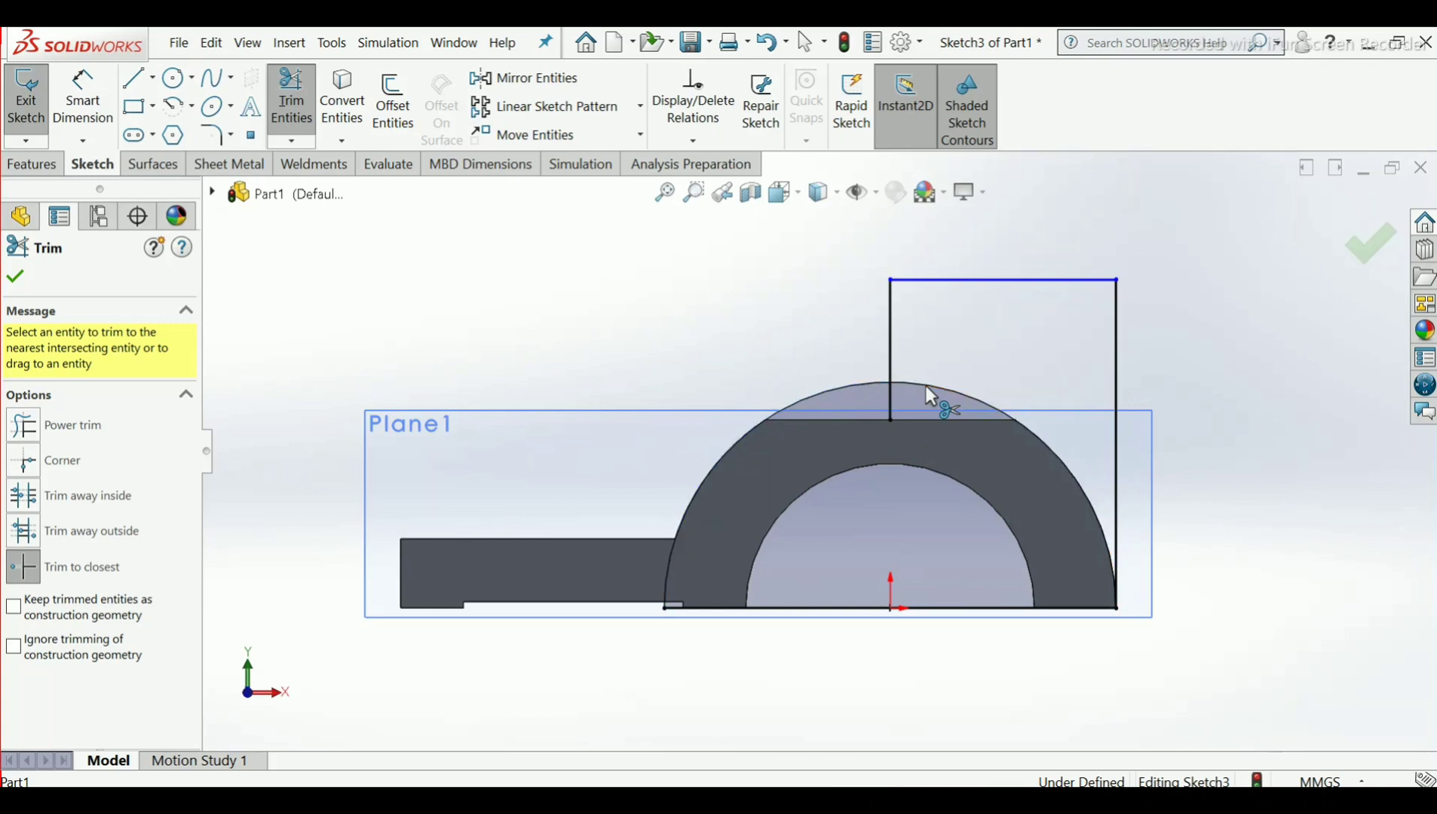
{"action": "left_click", "coordinate": [893, 407]}
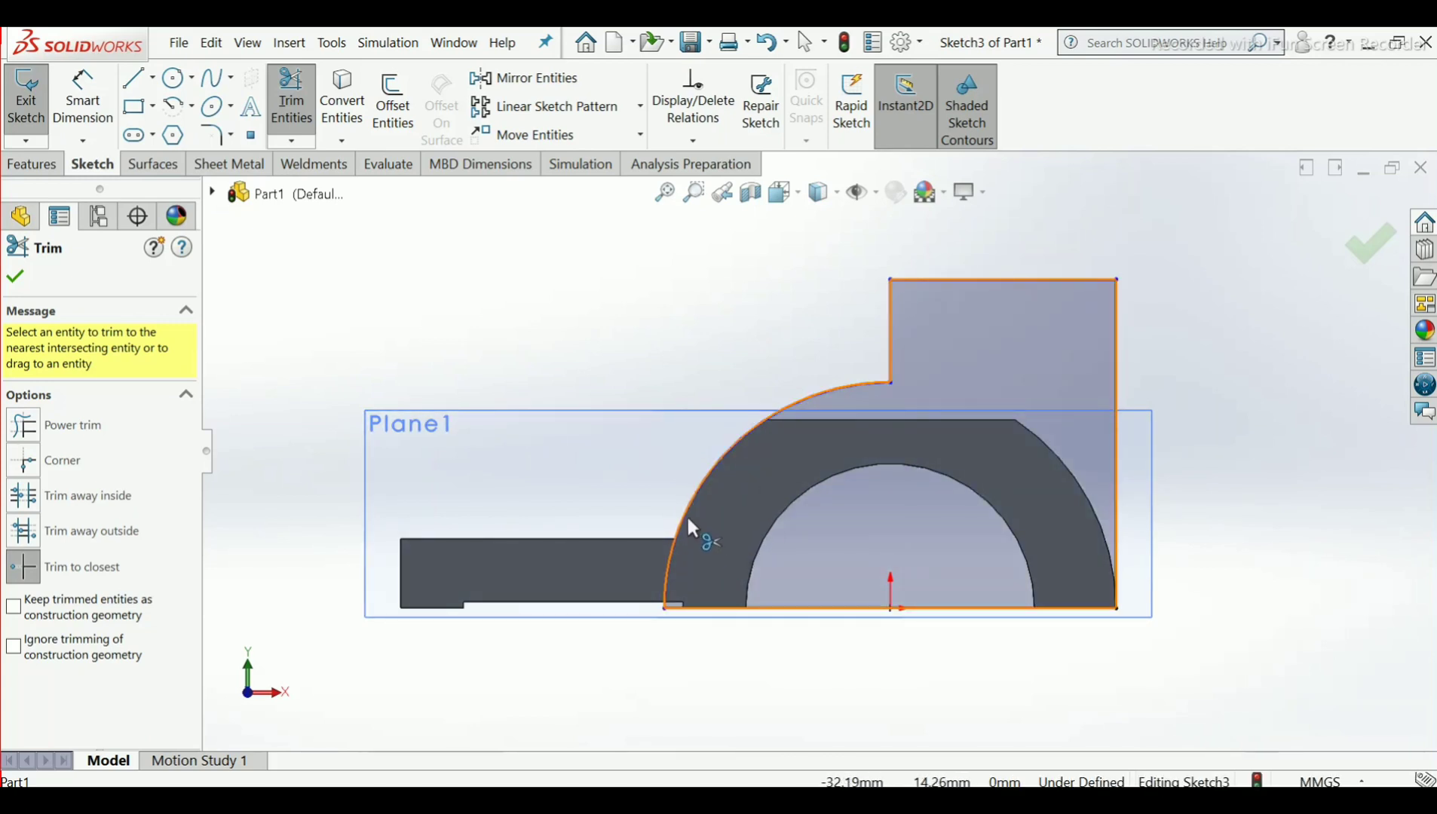
{"action": "left_click", "coordinate": [879, 609]}
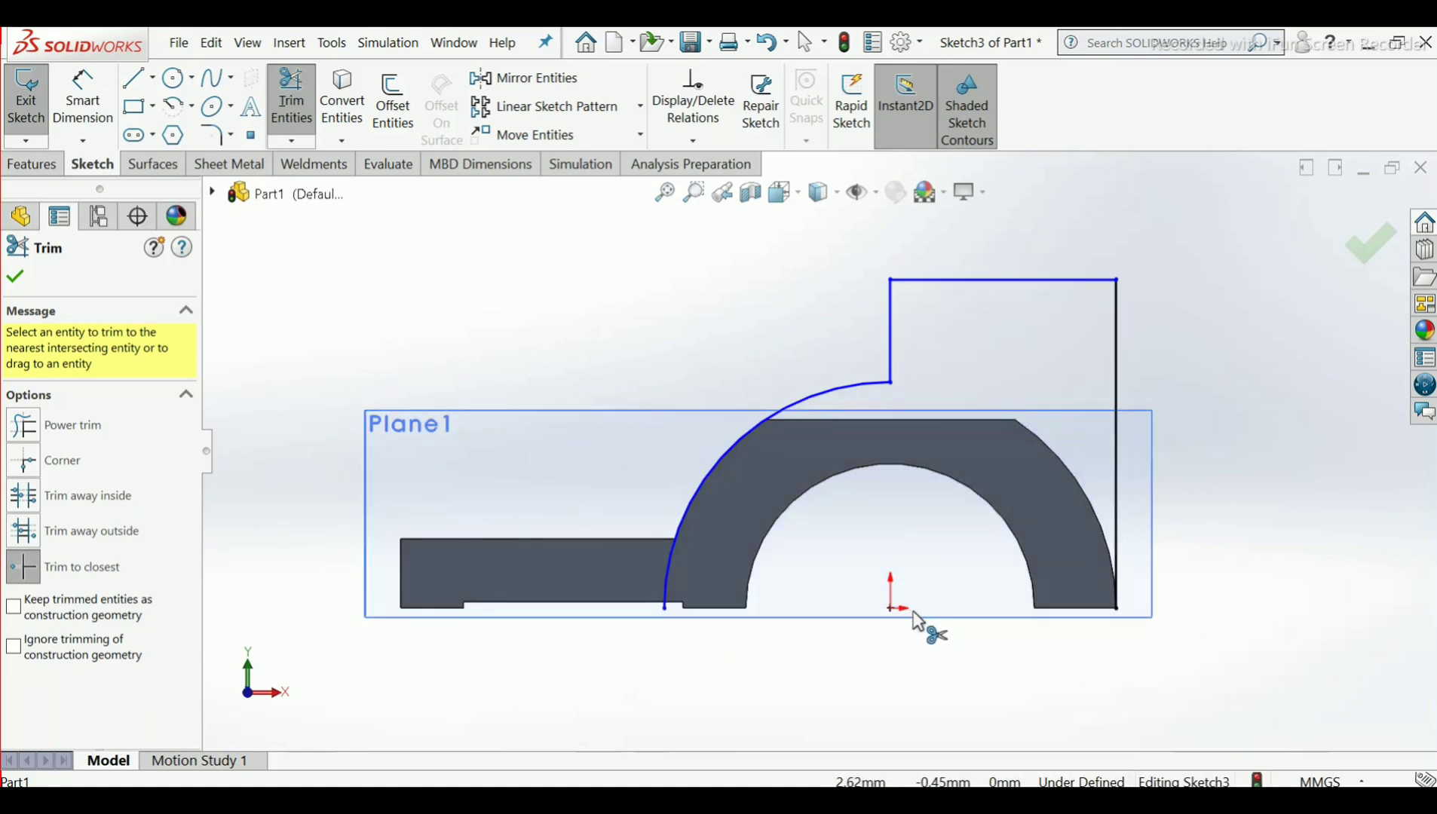
{"action": "left_click", "coordinate": [682, 515]}
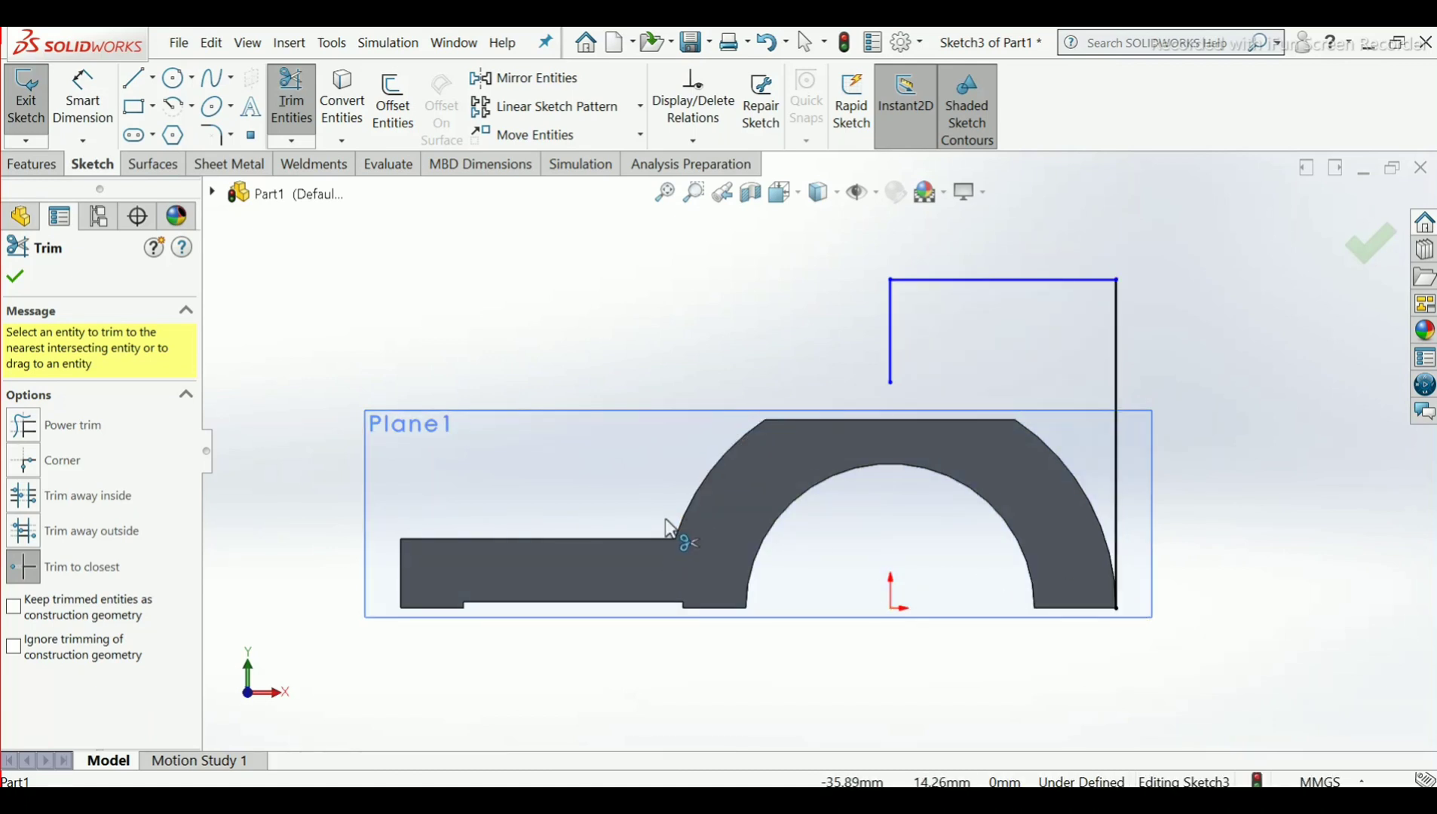
{"action": "key", "text": "Escape"}
{"action": "key", "text": "ctrl+z"}
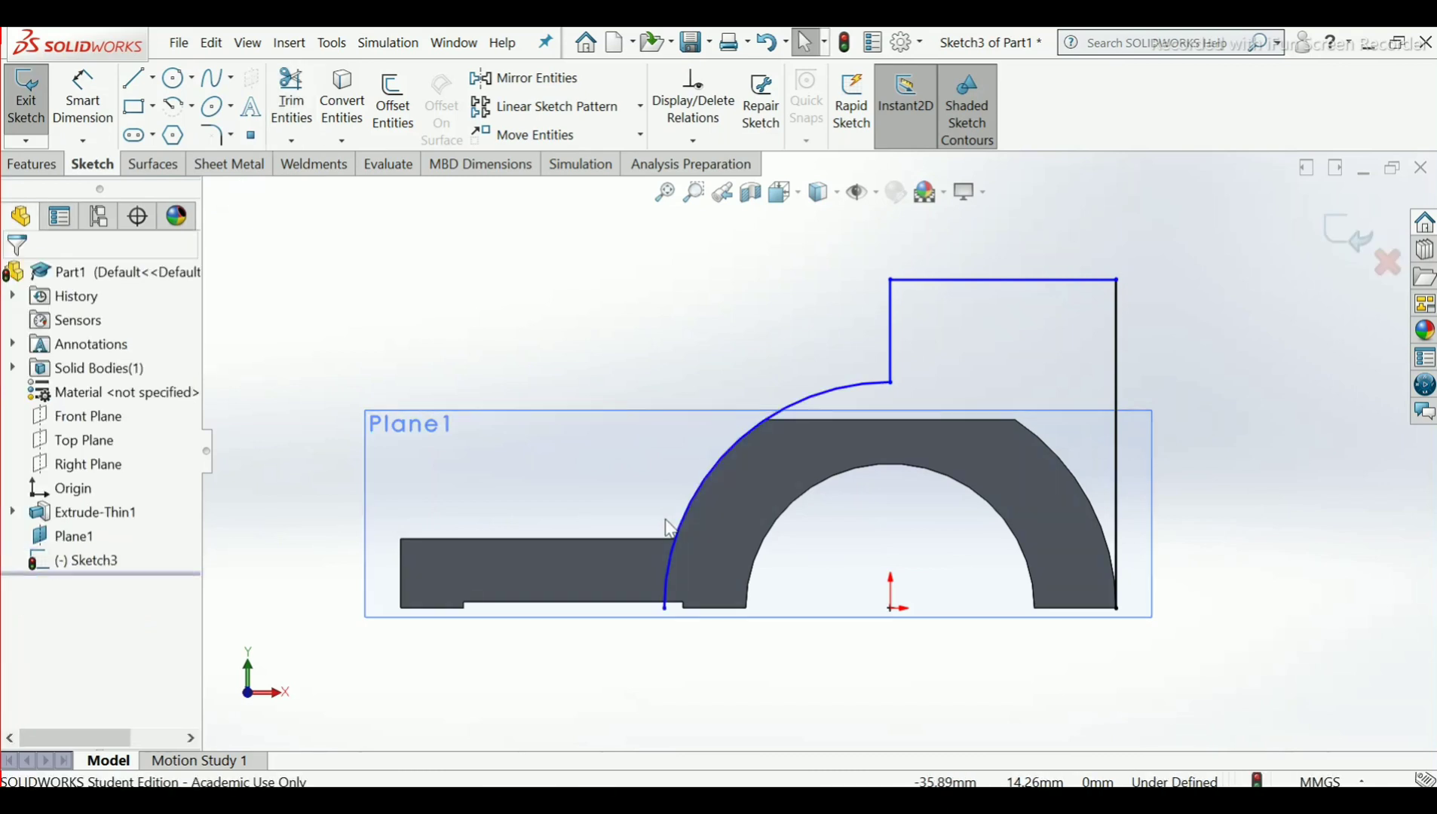
Convert the arch's flat top edge into a sketch line
{"action": "scroll", "coordinate": [772, 439], "scroll_direction": "down", "scroll_amount": 2}
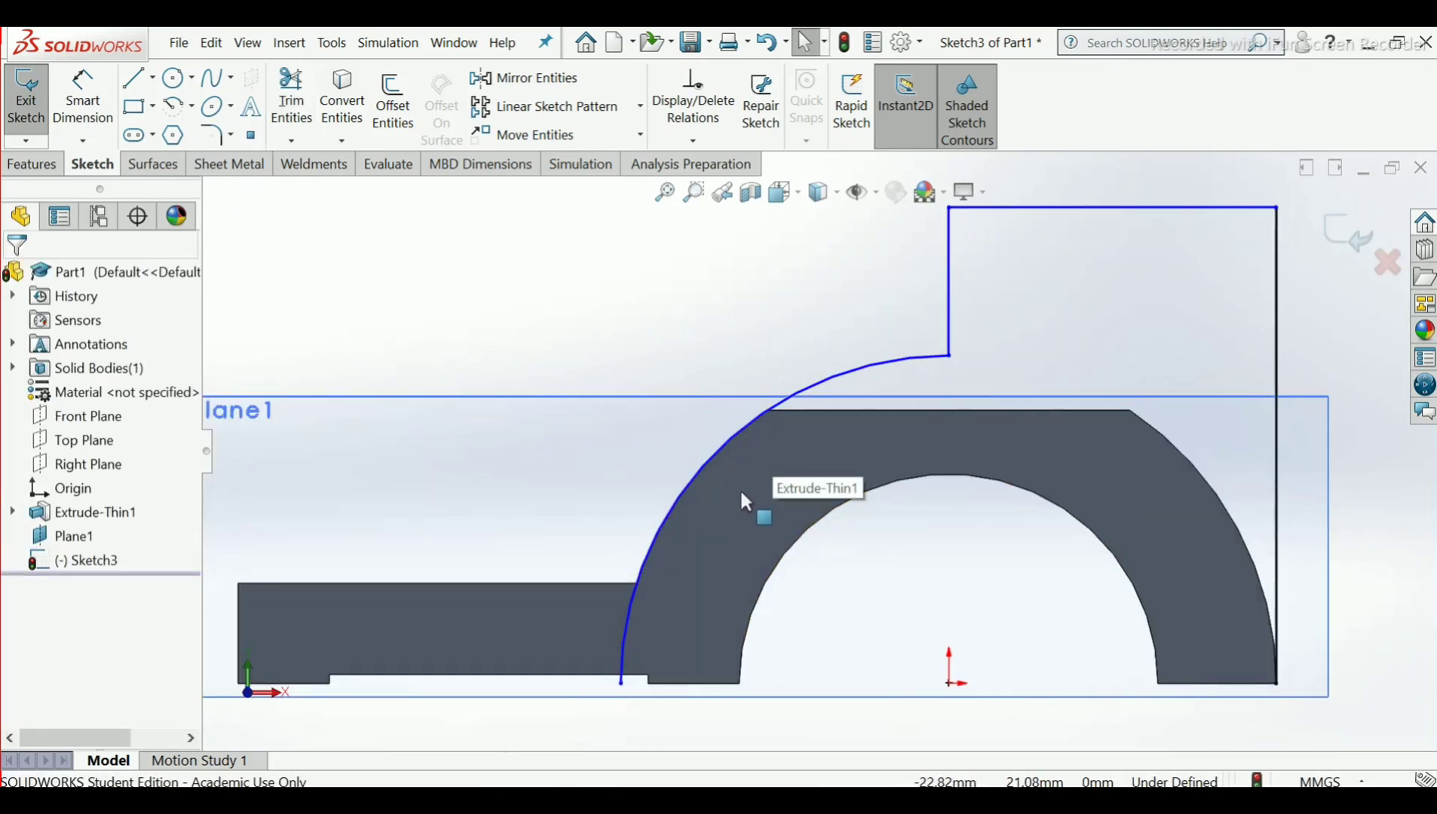
{"action": "left_click", "coordinate": [342, 98]}
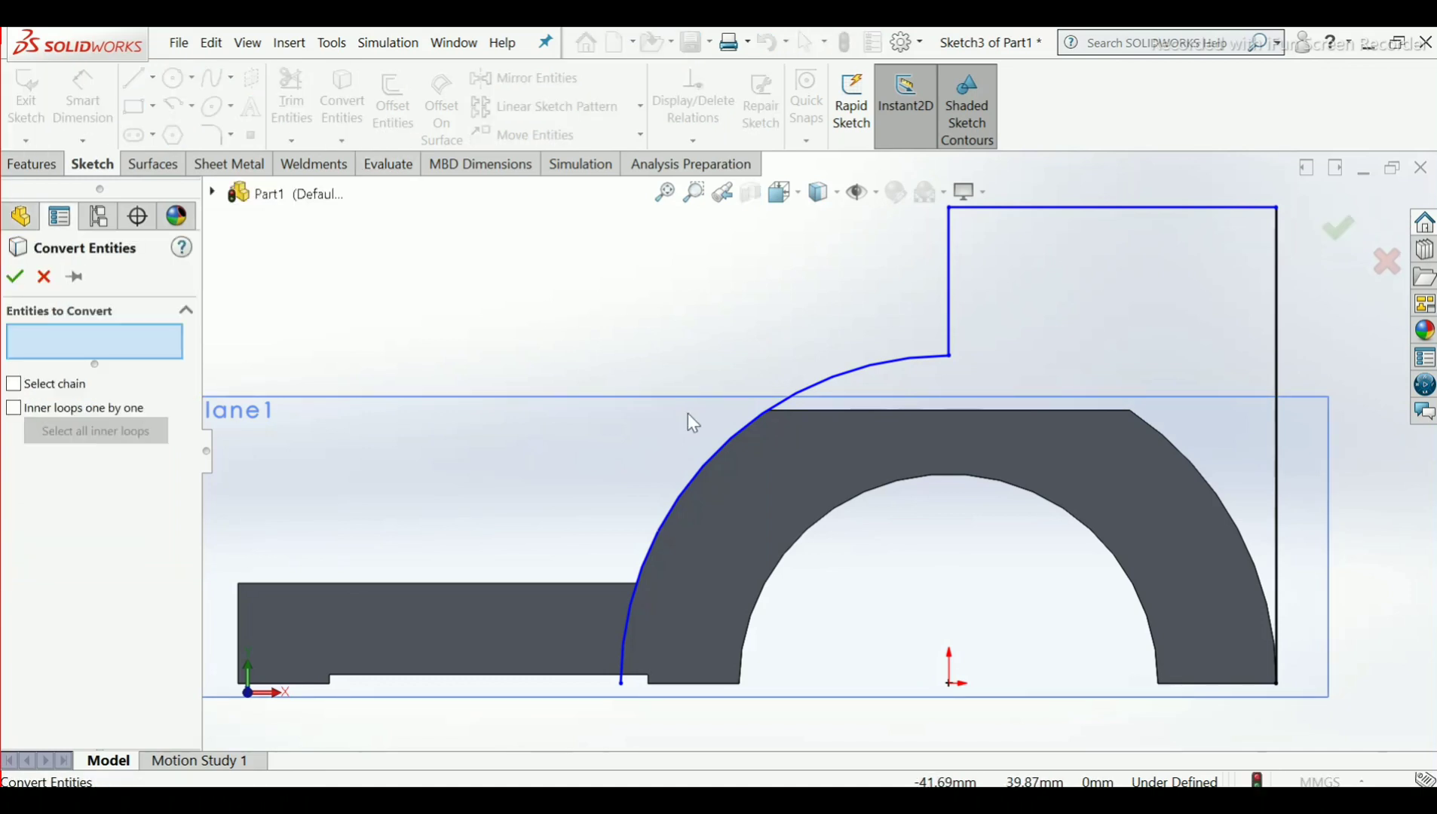
{"action": "left_click", "coordinate": [861, 411]}
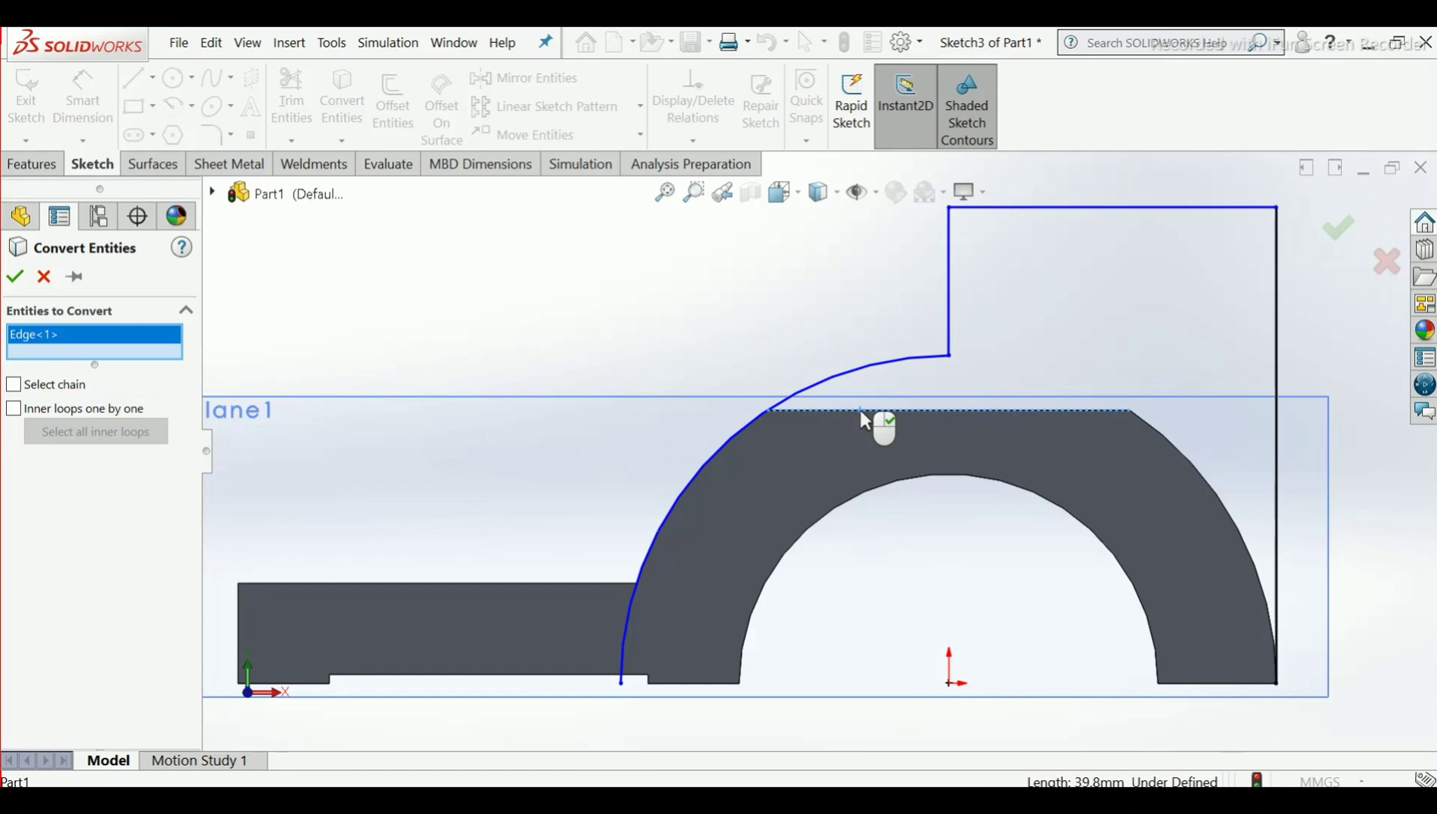
{"action": "right_click", "coordinate": [860, 410]}
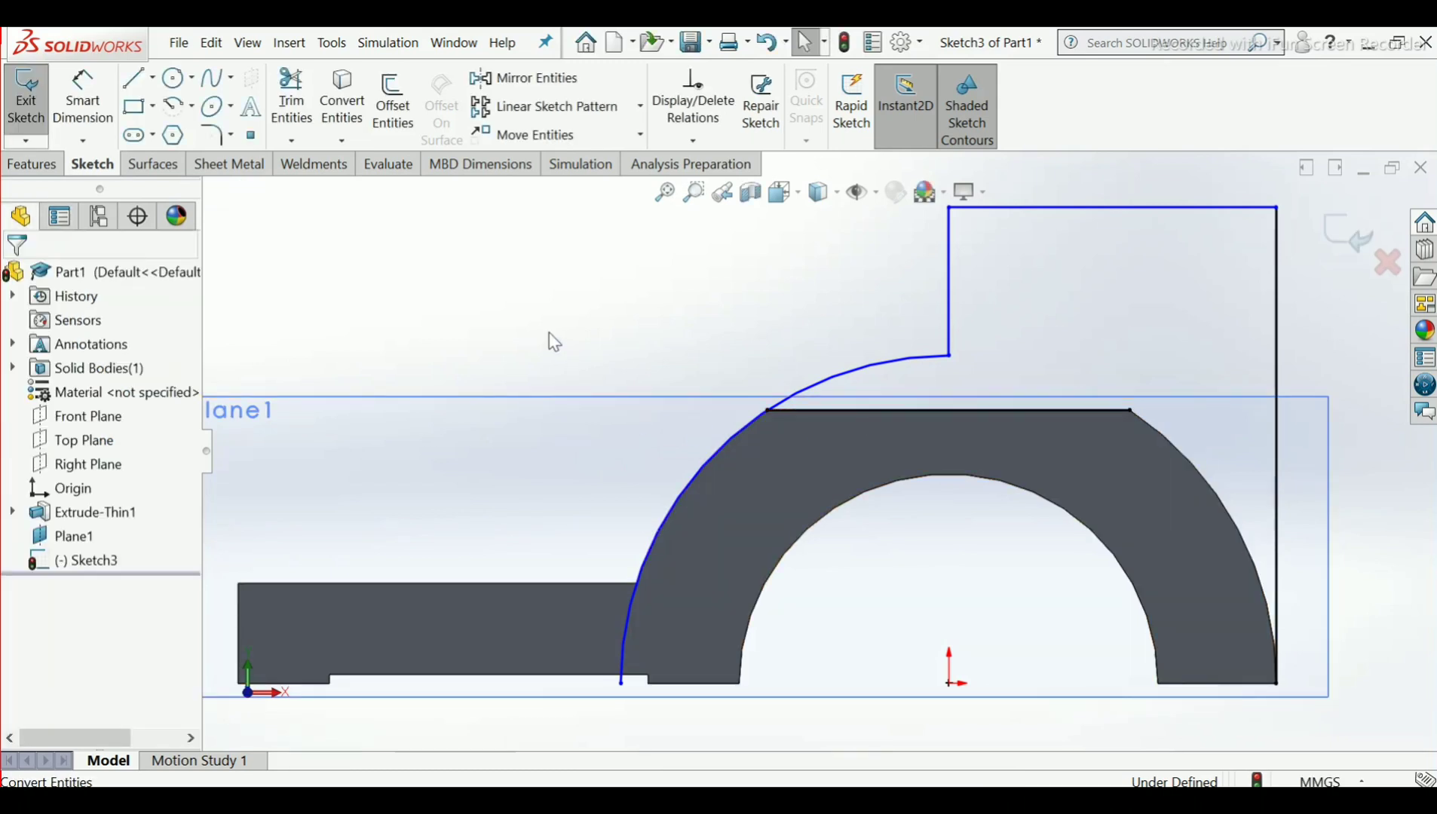
Trim the left arc below the converted top line, keeping only the part above it
{"action": "left_click", "coordinate": [291, 98]}
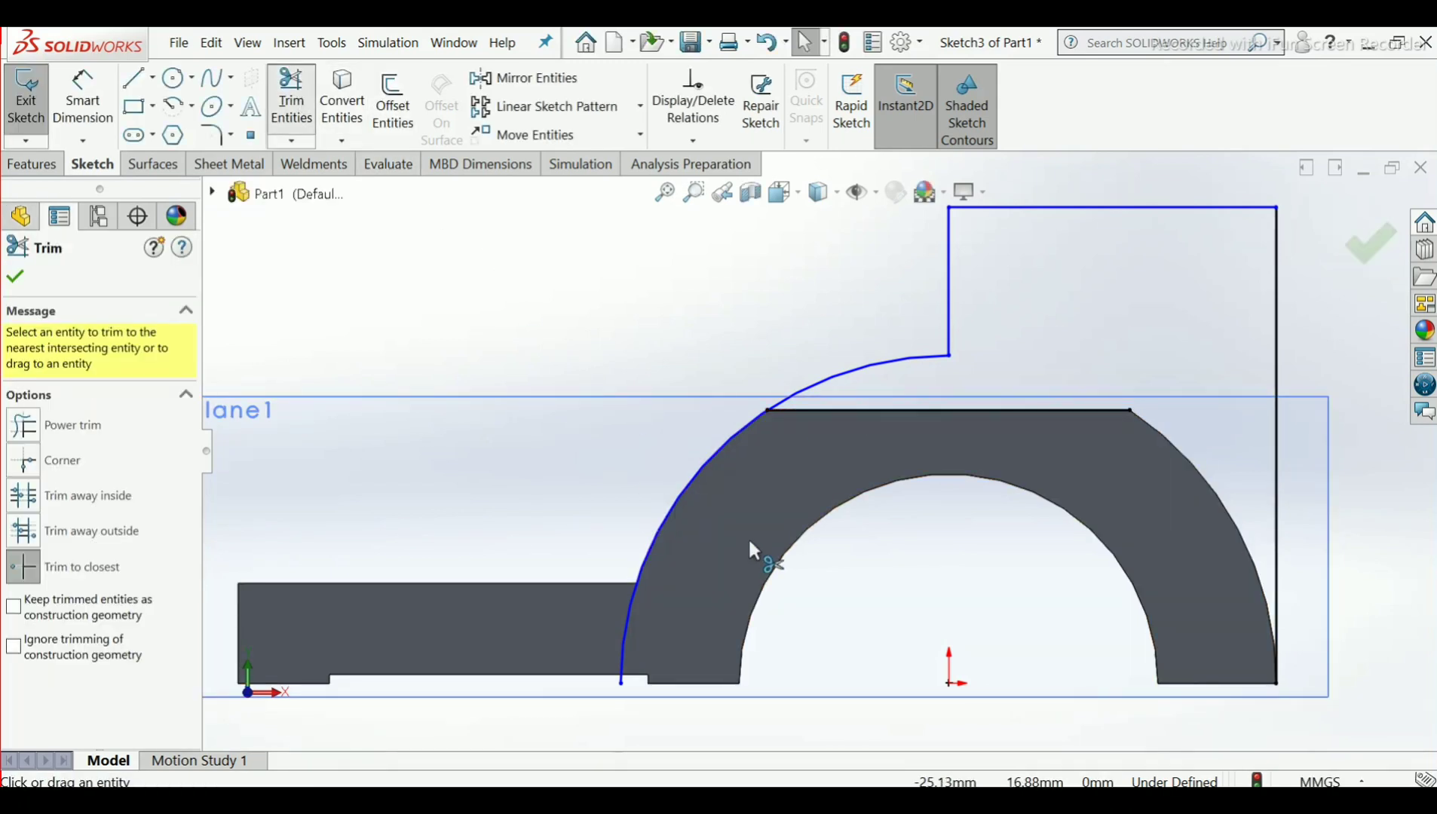
{"action": "left_click", "coordinate": [684, 488]}
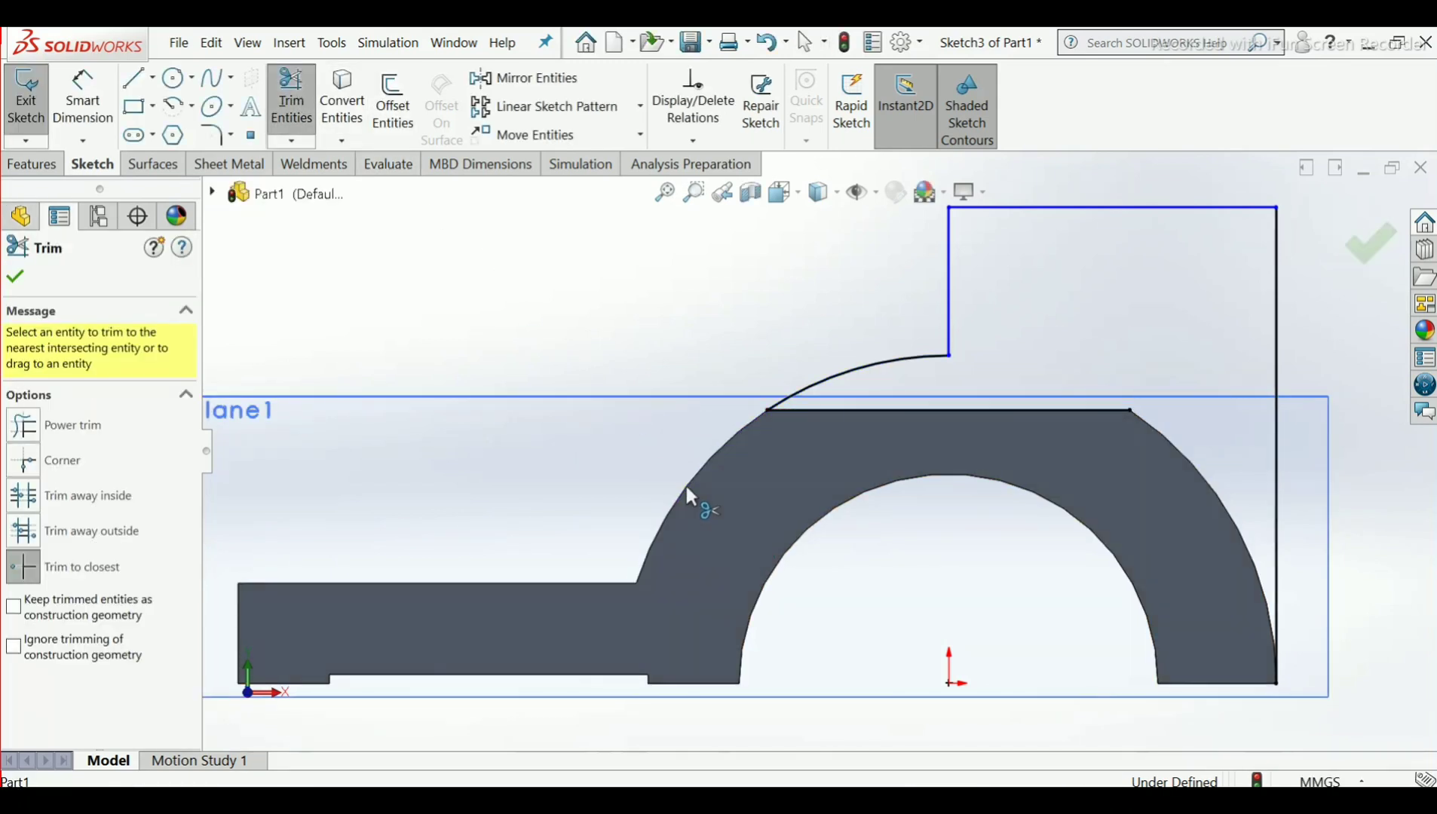
{"action": "left_click", "coordinate": [17, 277]}
Sketch a circle of 18 mm radius centred on the upper horizontal line's midpoint, reaching the line's right endpoint
{"action": "scroll", "coordinate": [905, 429], "scroll_direction": "up", "scroll_amount": 2}
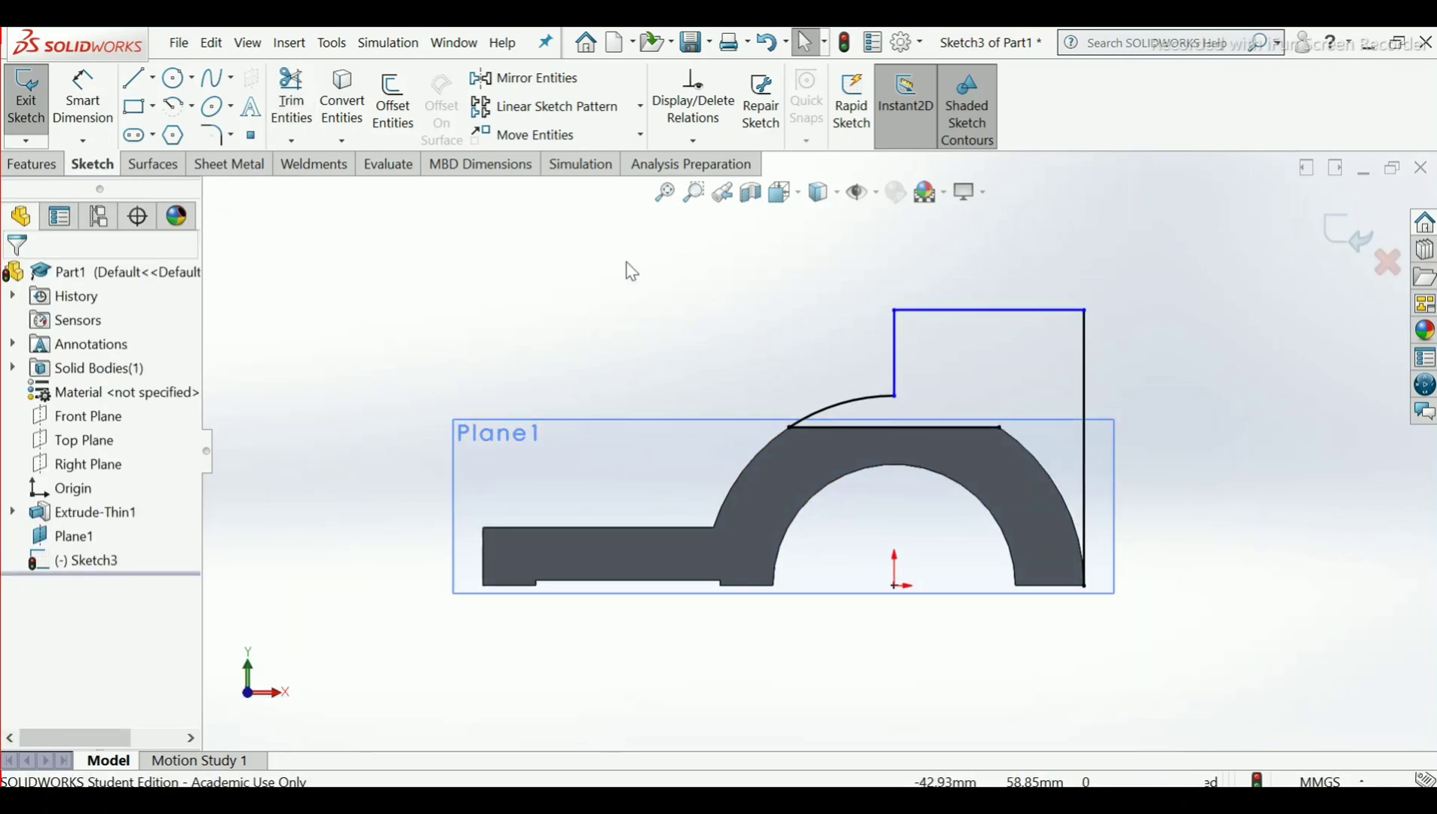
{"action": "left_click", "coordinate": [176, 83]}
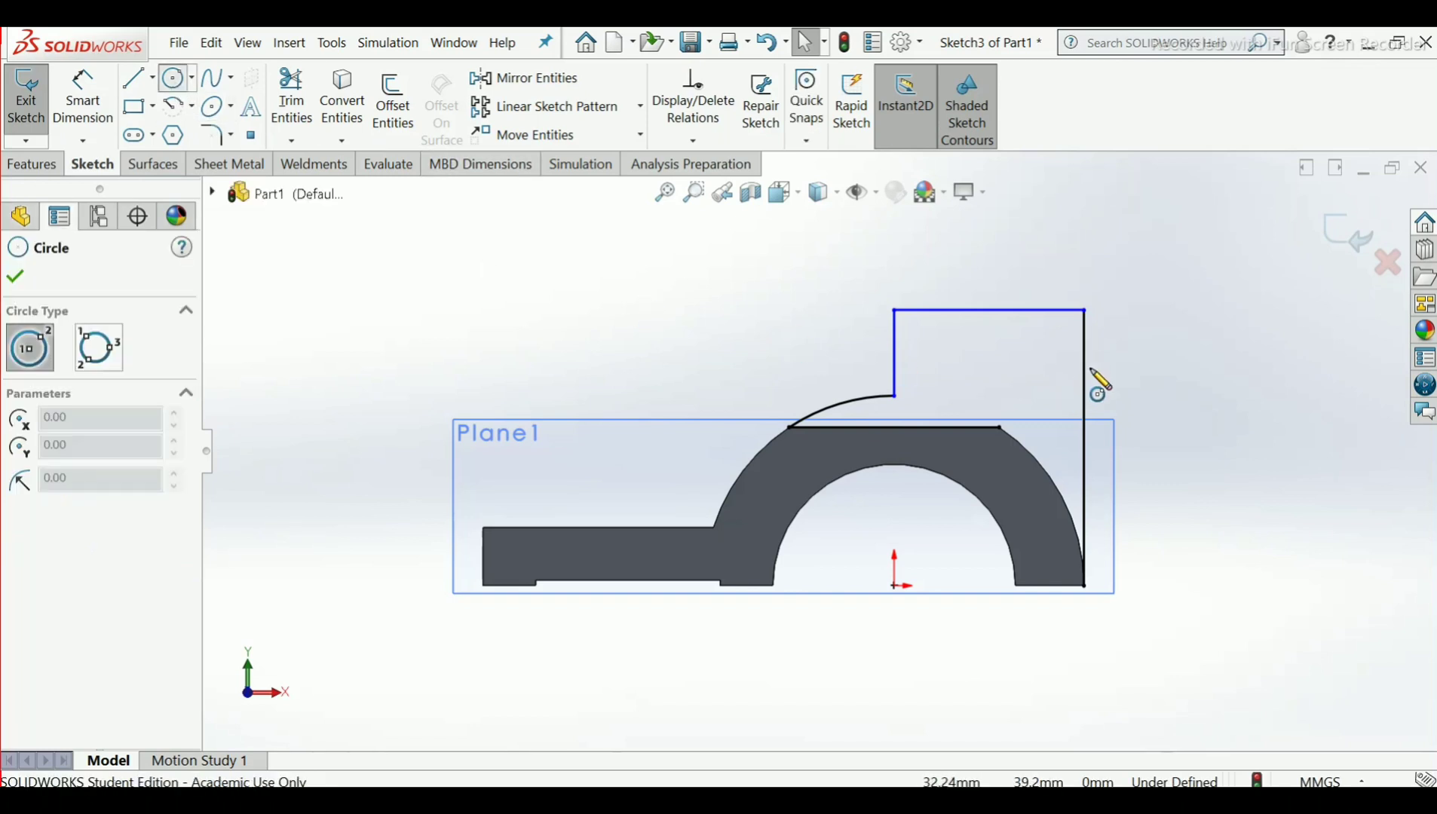
{"action": "left_click", "coordinate": [989, 310]}
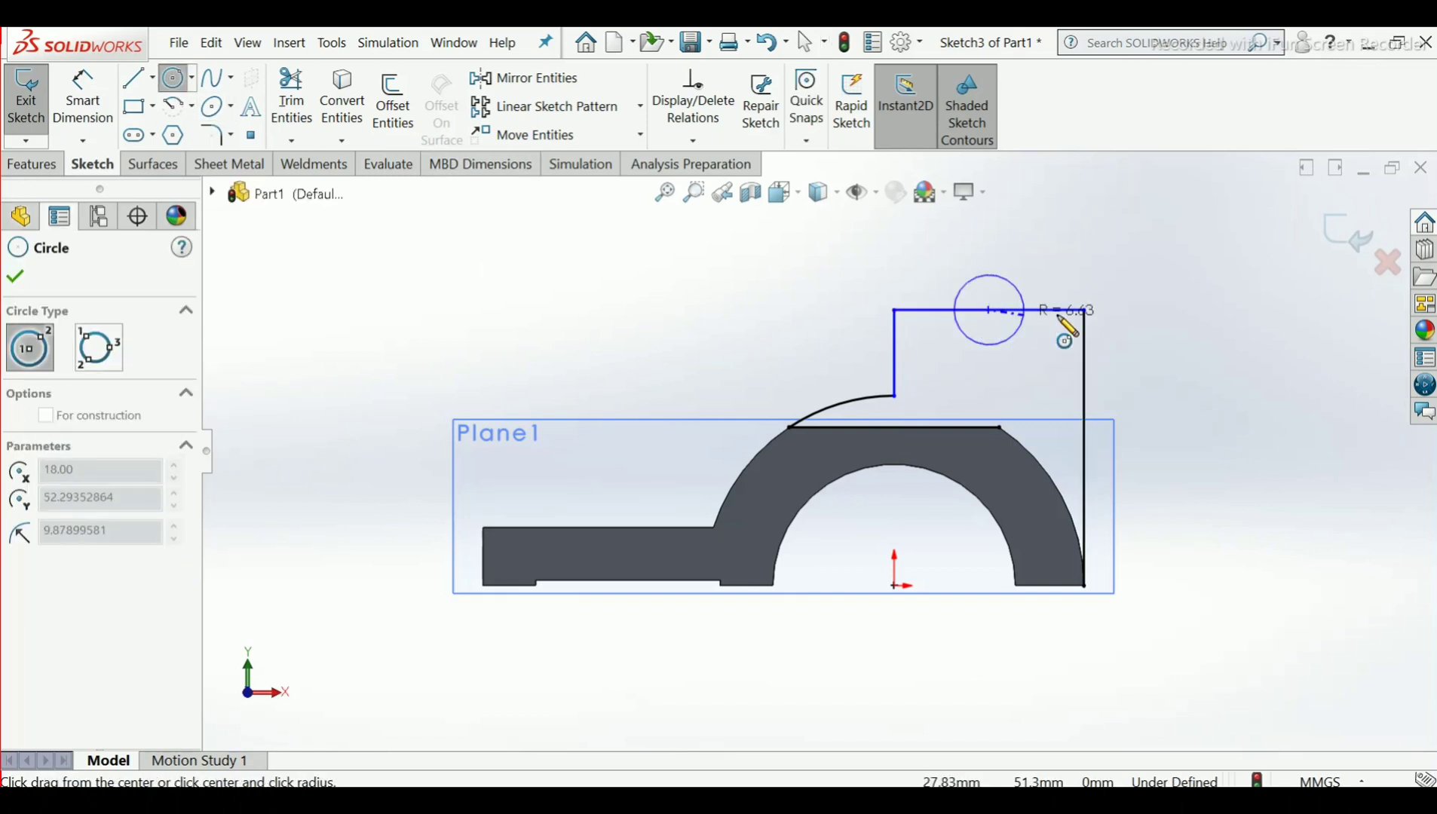
{"action": "left_click", "coordinate": [1086, 309]}
{"action": "right_click", "coordinate": [1086, 308]}
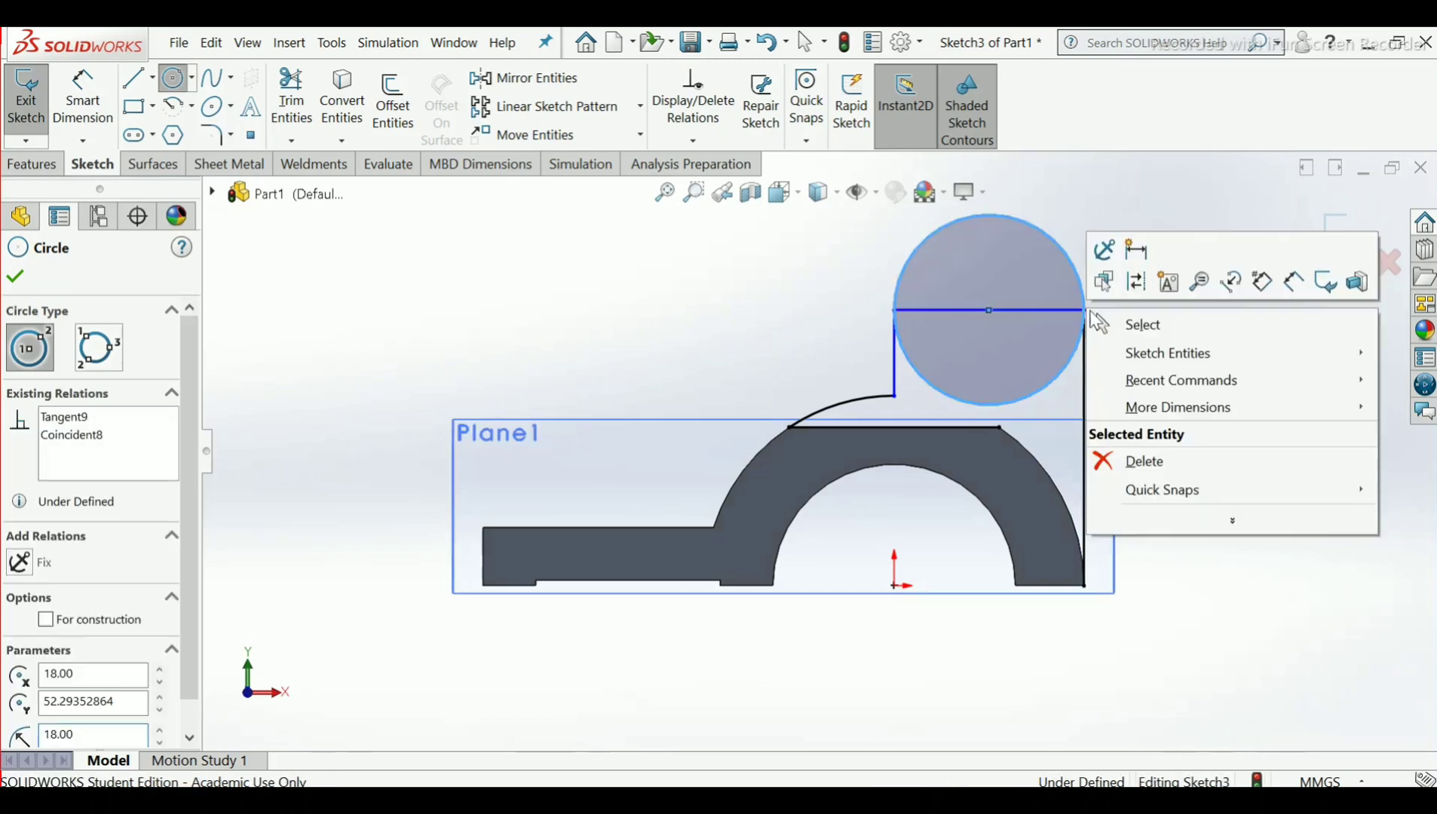
{"action": "left_click", "coordinate": [1105, 323]}
Dimension the upper circle's diameter as 38 mm
{"action": "left_click", "coordinate": [83, 98]}
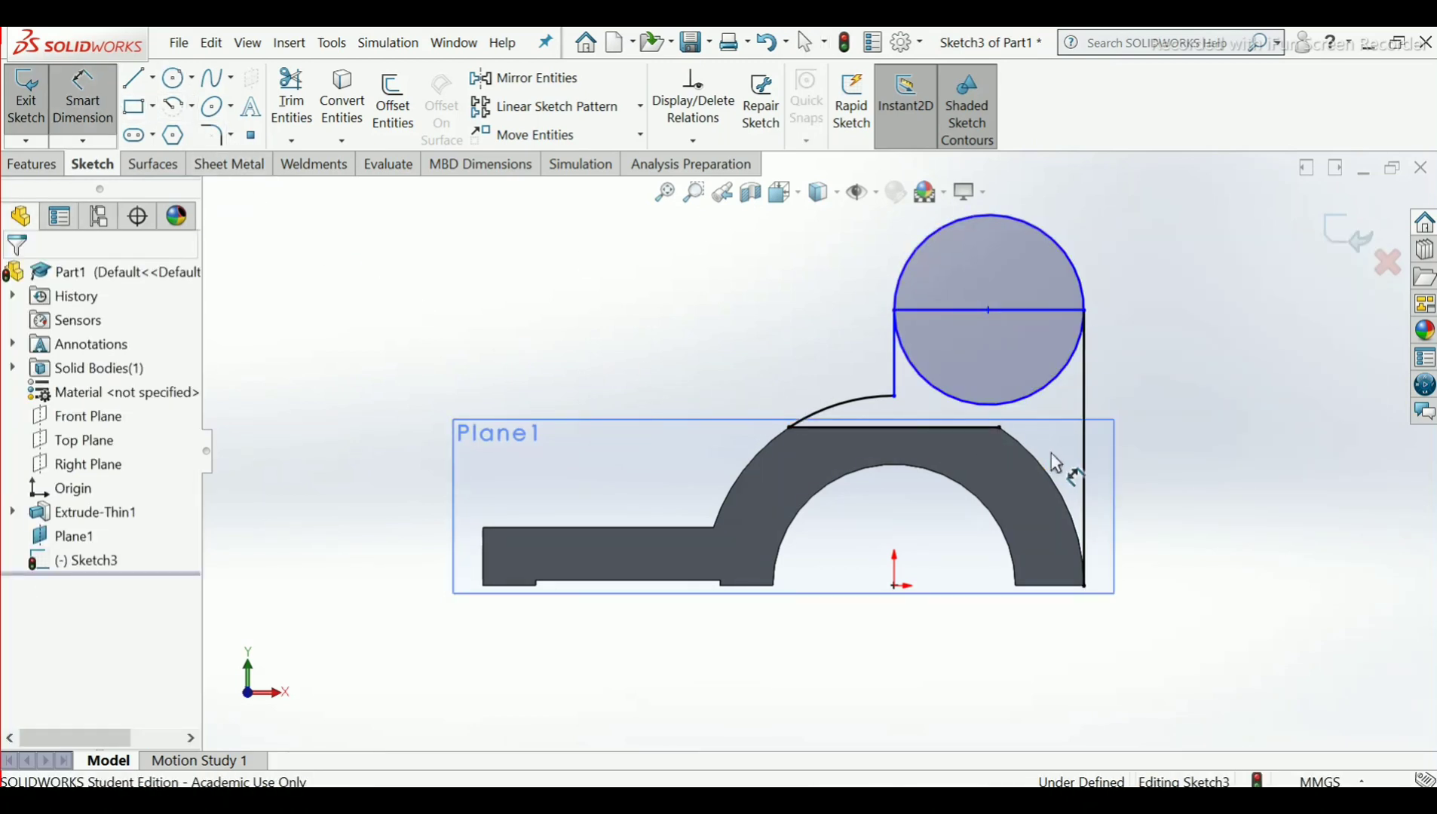
{"action": "left_click", "coordinate": [1035, 401]}
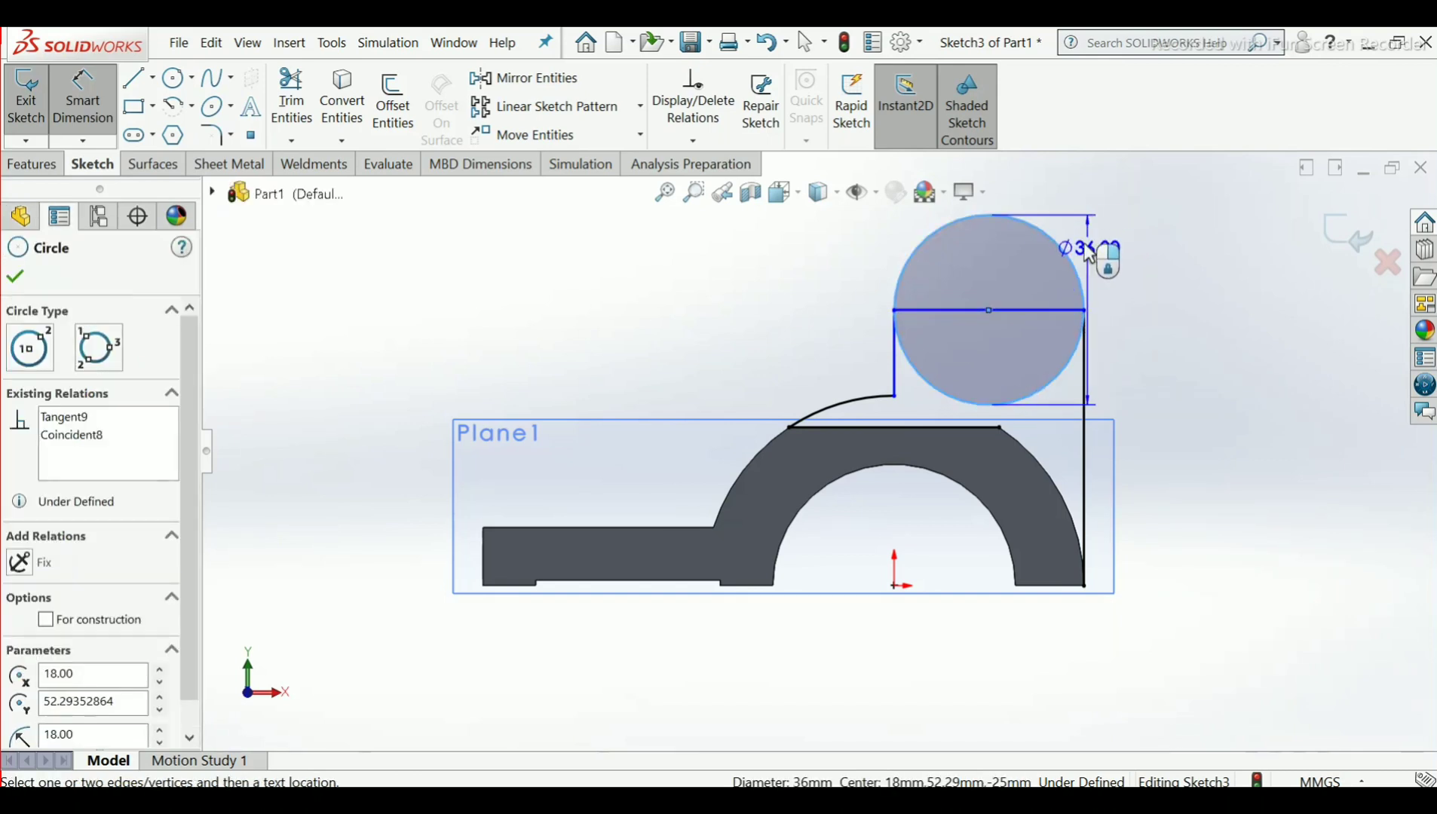
{"action": "scroll", "coordinate": [1112, 226], "scroll_direction": "up", "scroll_amount": 3}
{"action": "left_click", "coordinate": [1008, 304]}
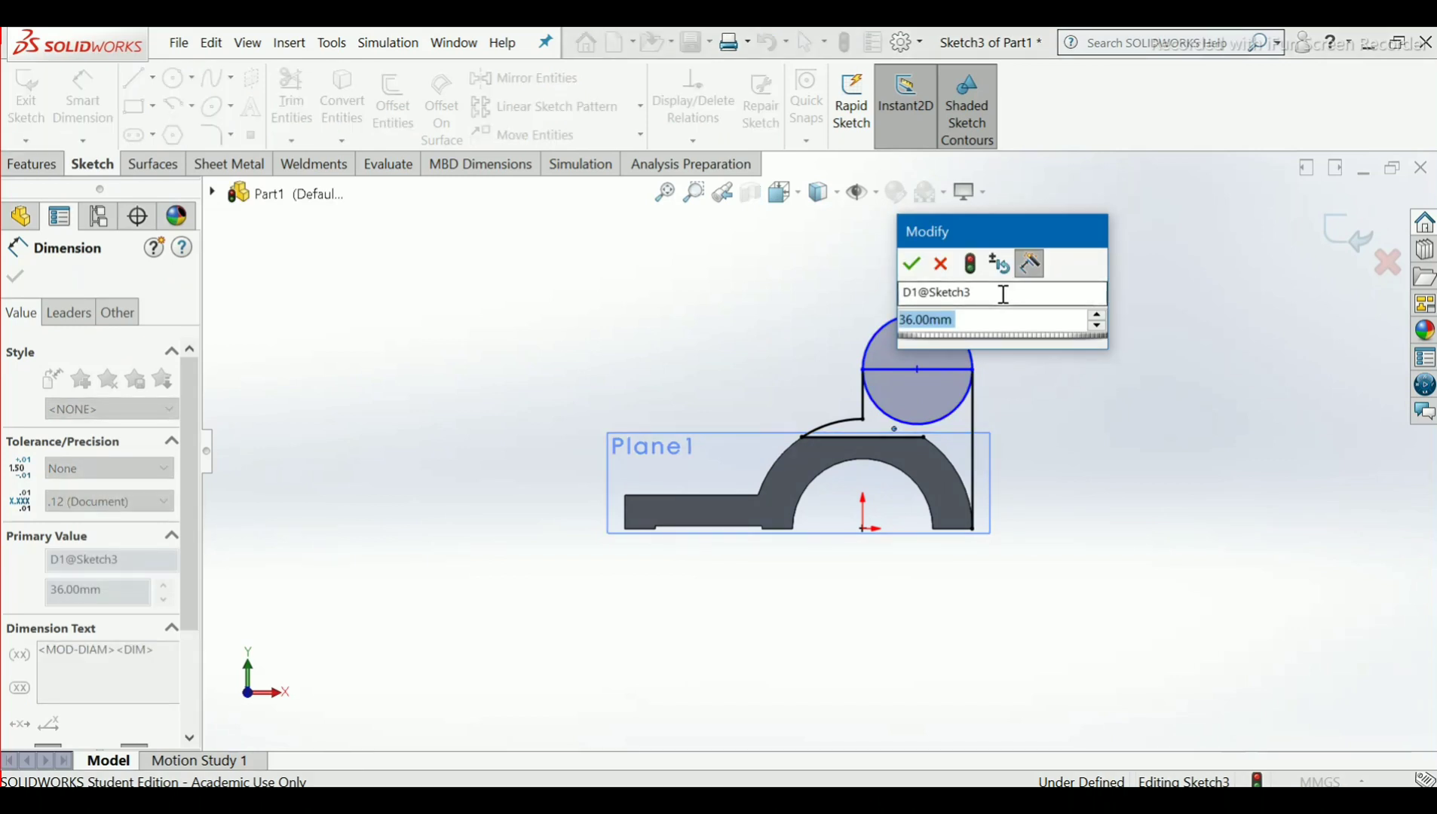
{"action": "type", "text": "36"}
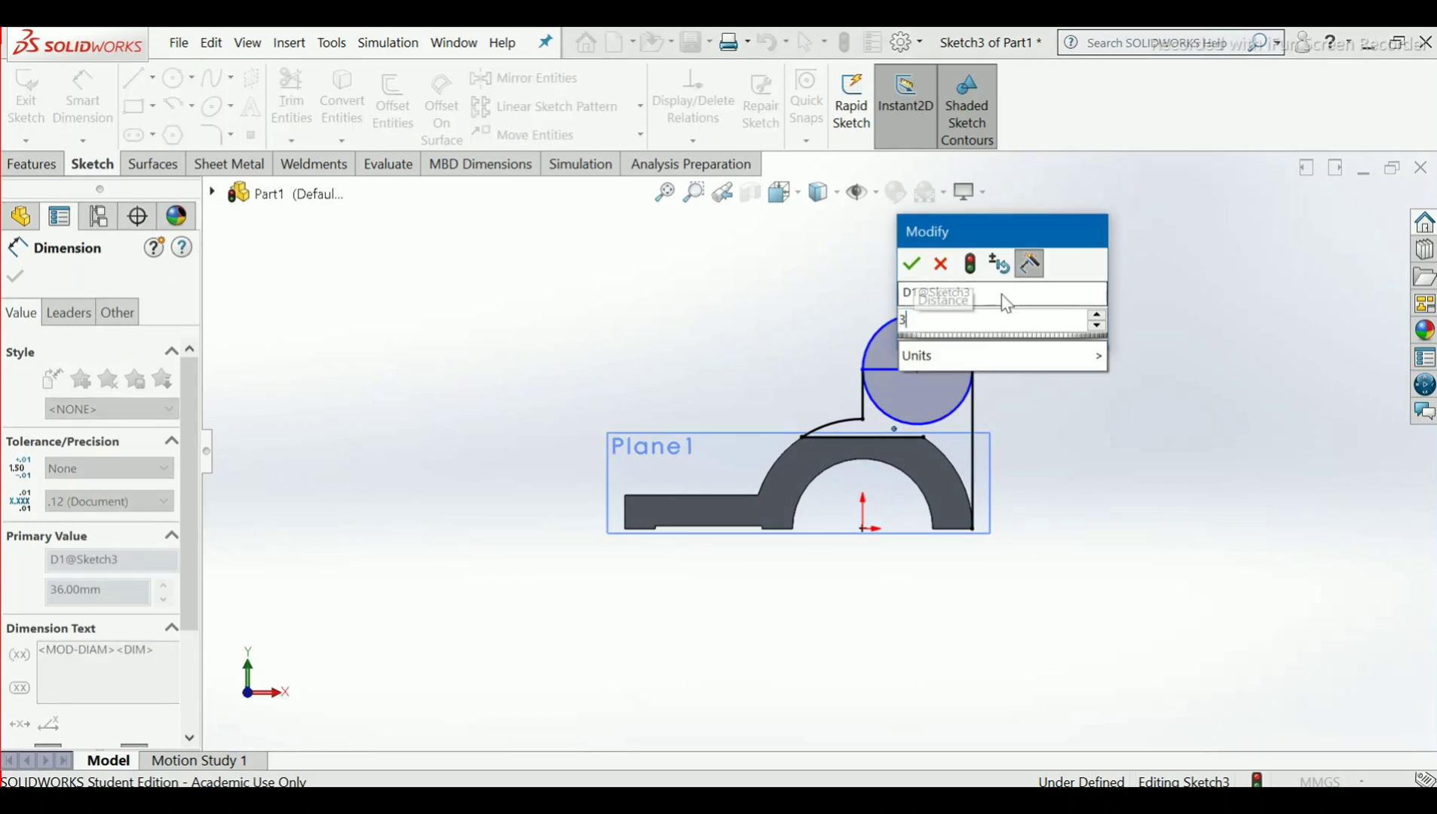
{"action": "key", "text": "Return"}
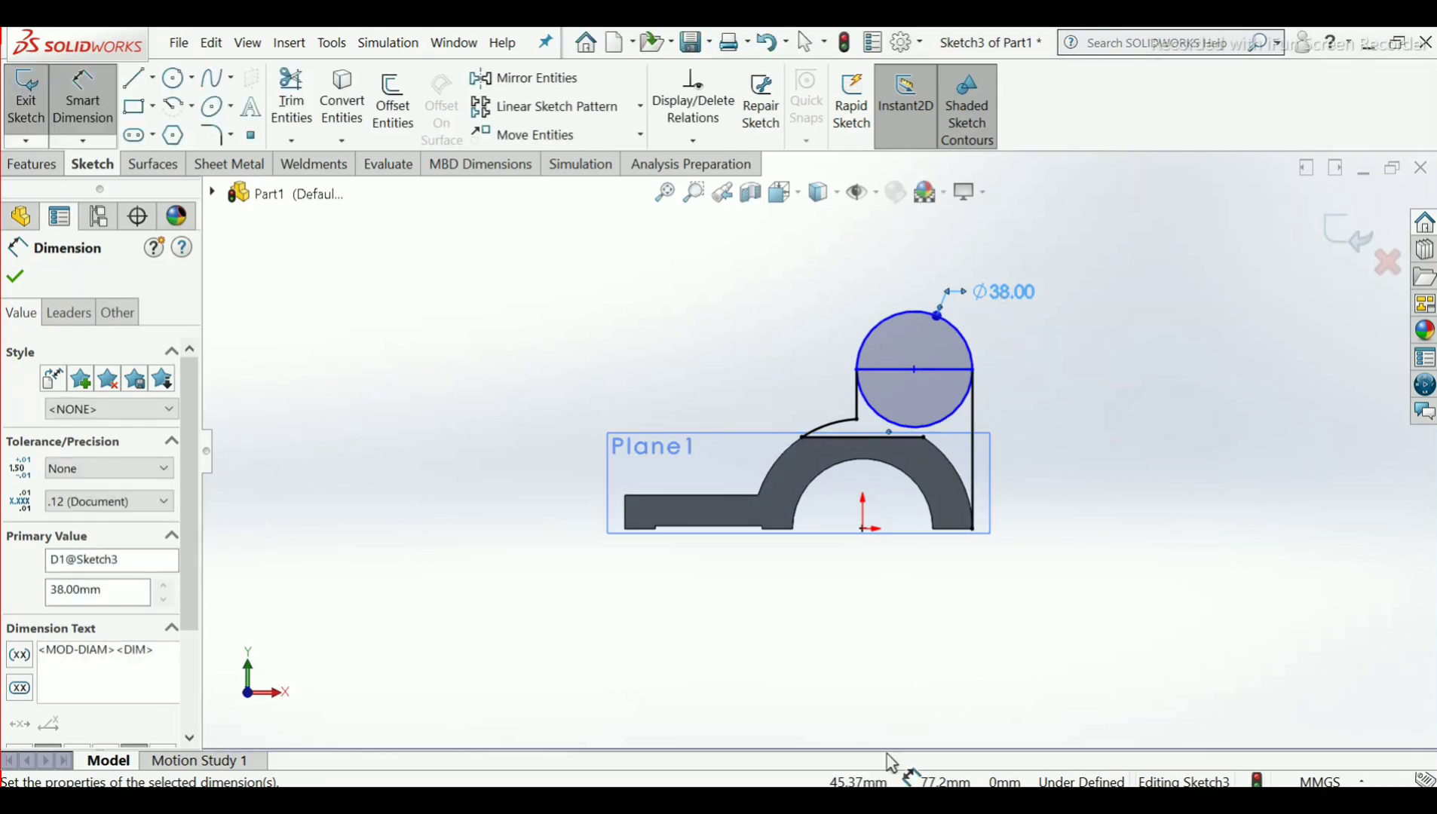
Check the lug's outer radius in the reference drawing and display the 38 mm circle's dimension as a radius
{"action": "key", "text": "alt+Tab"}
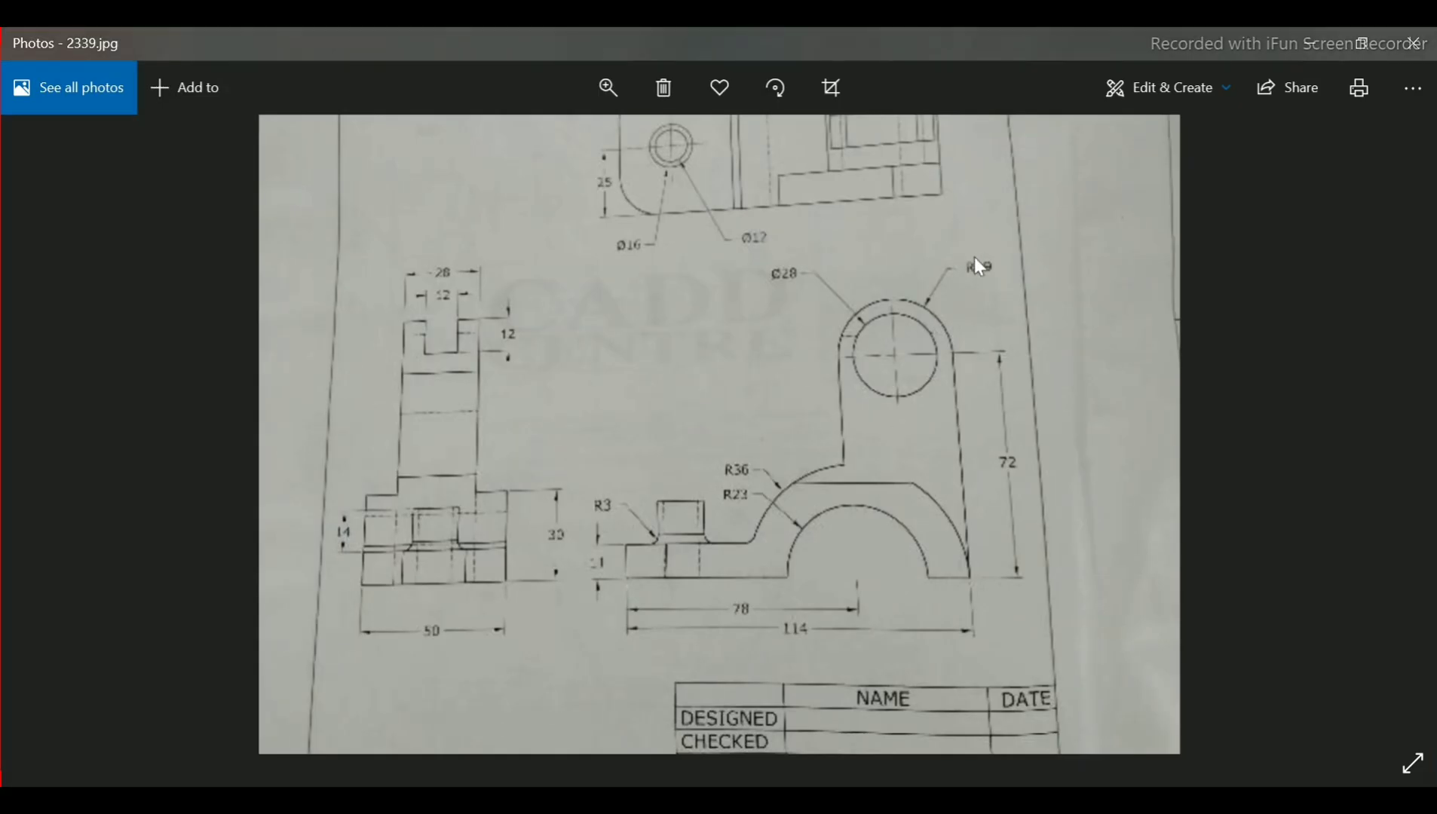
{"action": "key", "text": "alt+Tab"}
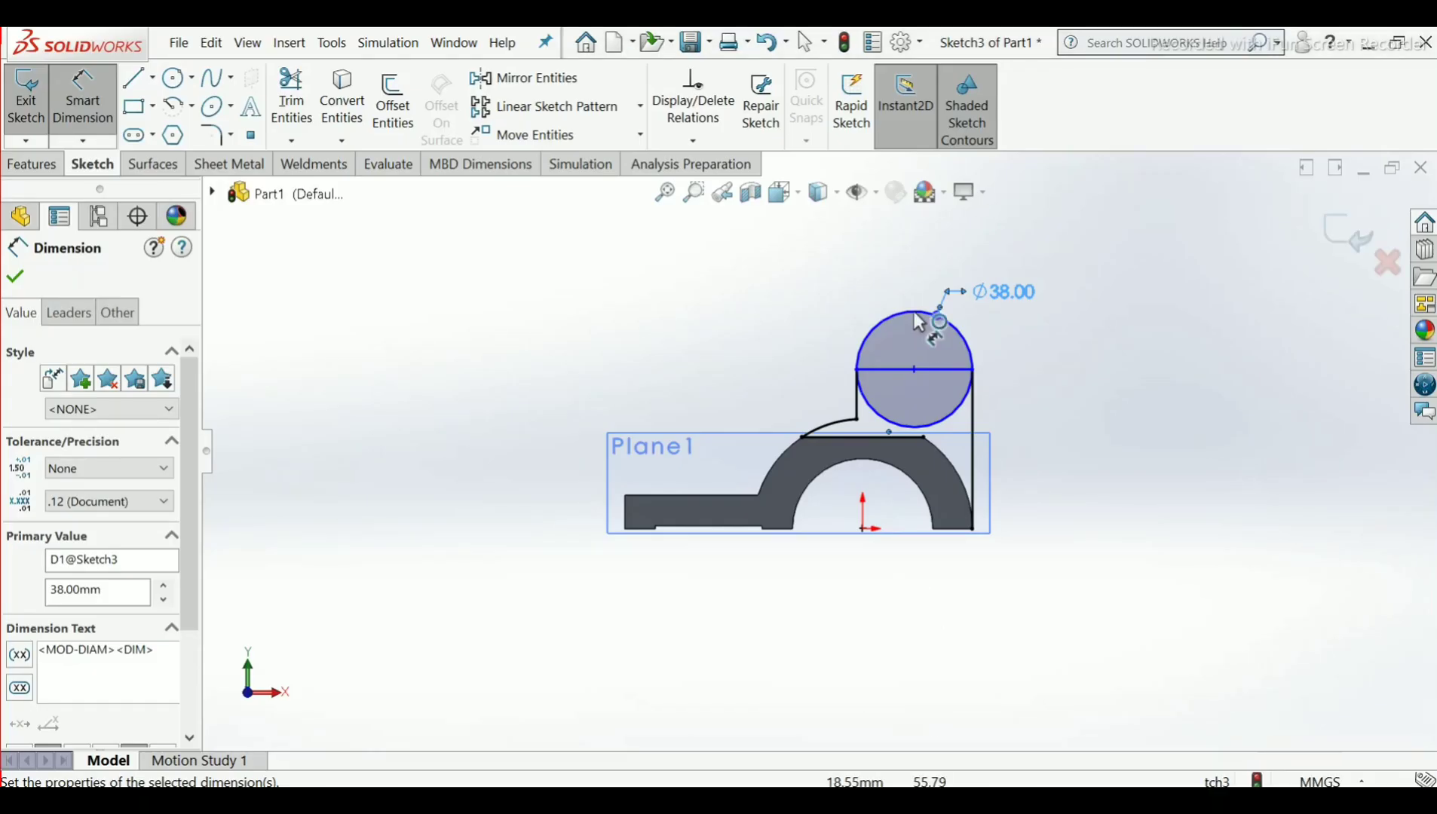
{"action": "right_click", "coordinate": [1002, 301]}
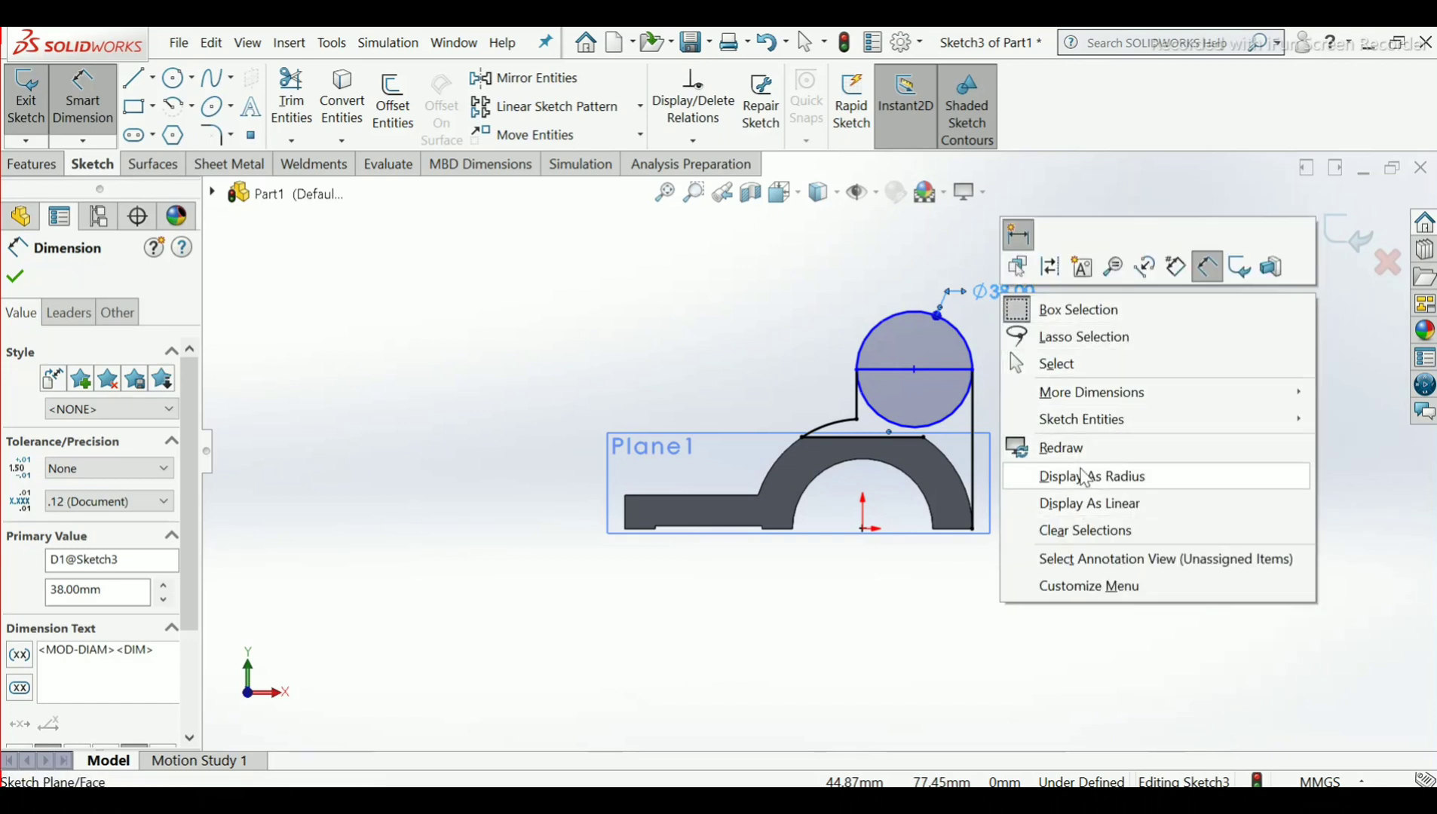
{"action": "left_click", "coordinate": [1086, 483]}
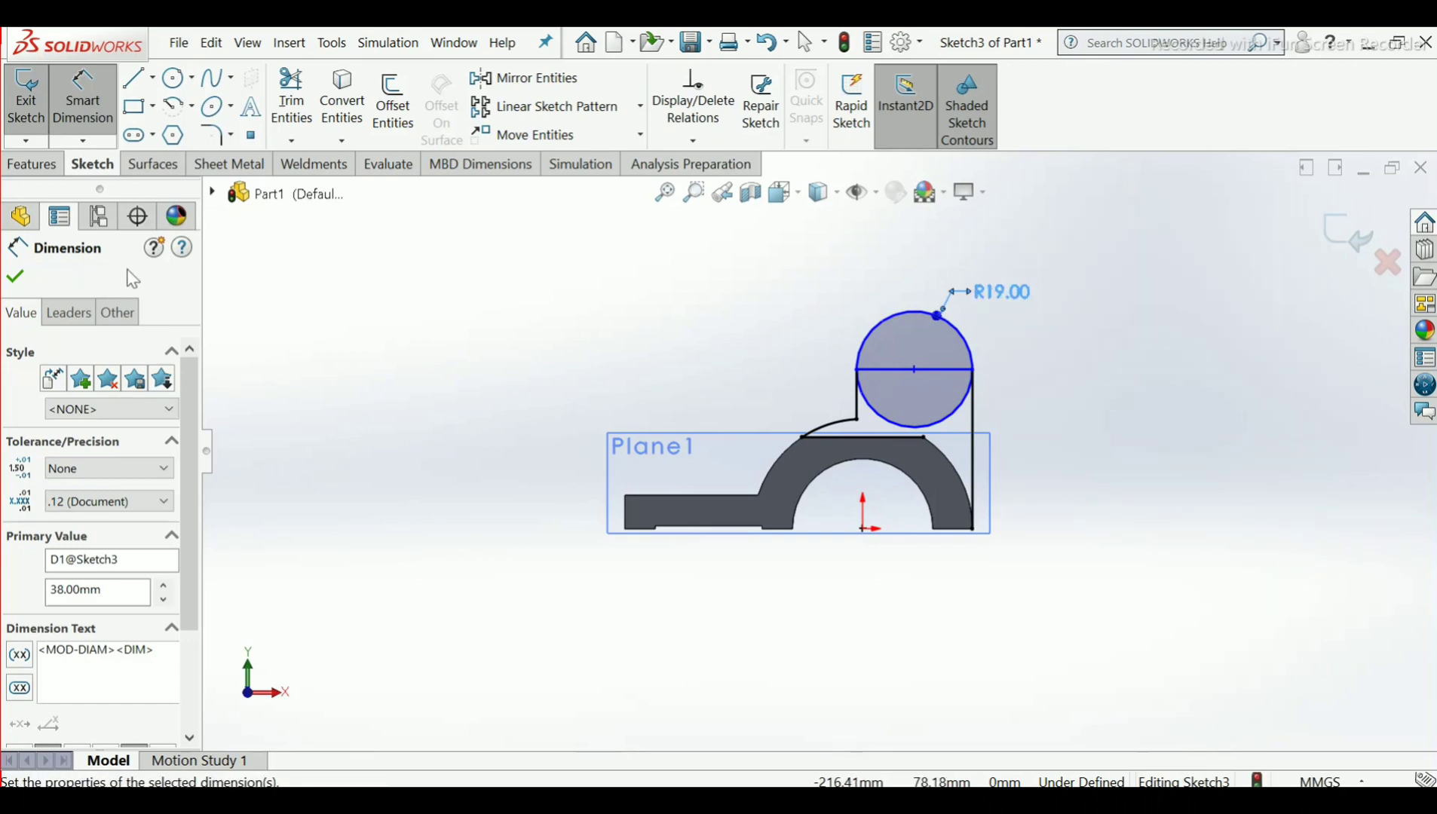
{"action": "left_click", "coordinate": [17, 280]}
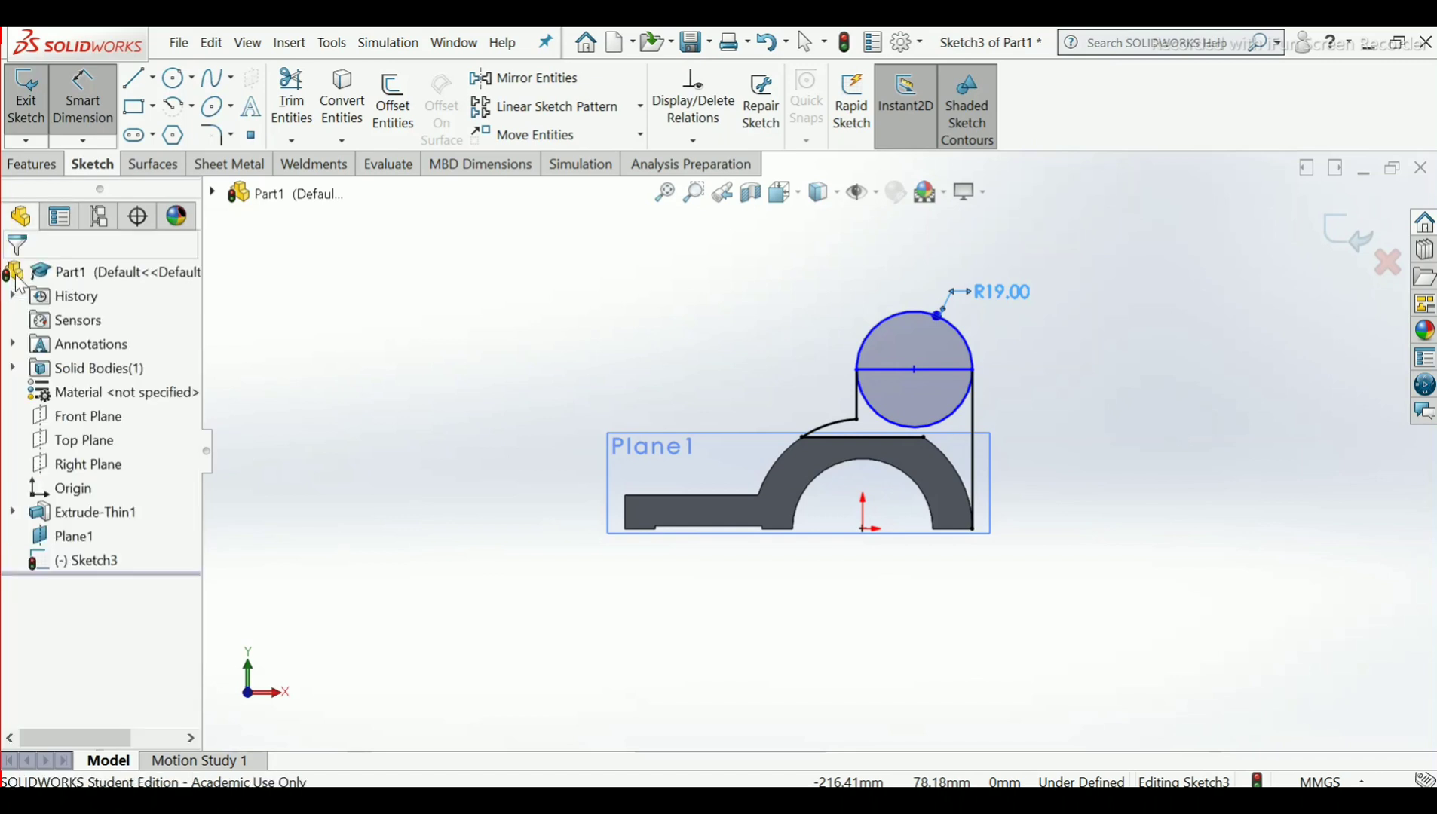
Trim away the lower half of the R19 circle below the horizontal line
{"action": "scroll", "coordinate": [1229, 284], "scroll_direction": "down", "scroll_amount": 3}
{"action": "scroll", "coordinate": [632, 438], "scroll_direction": "up", "scroll_amount": 4}
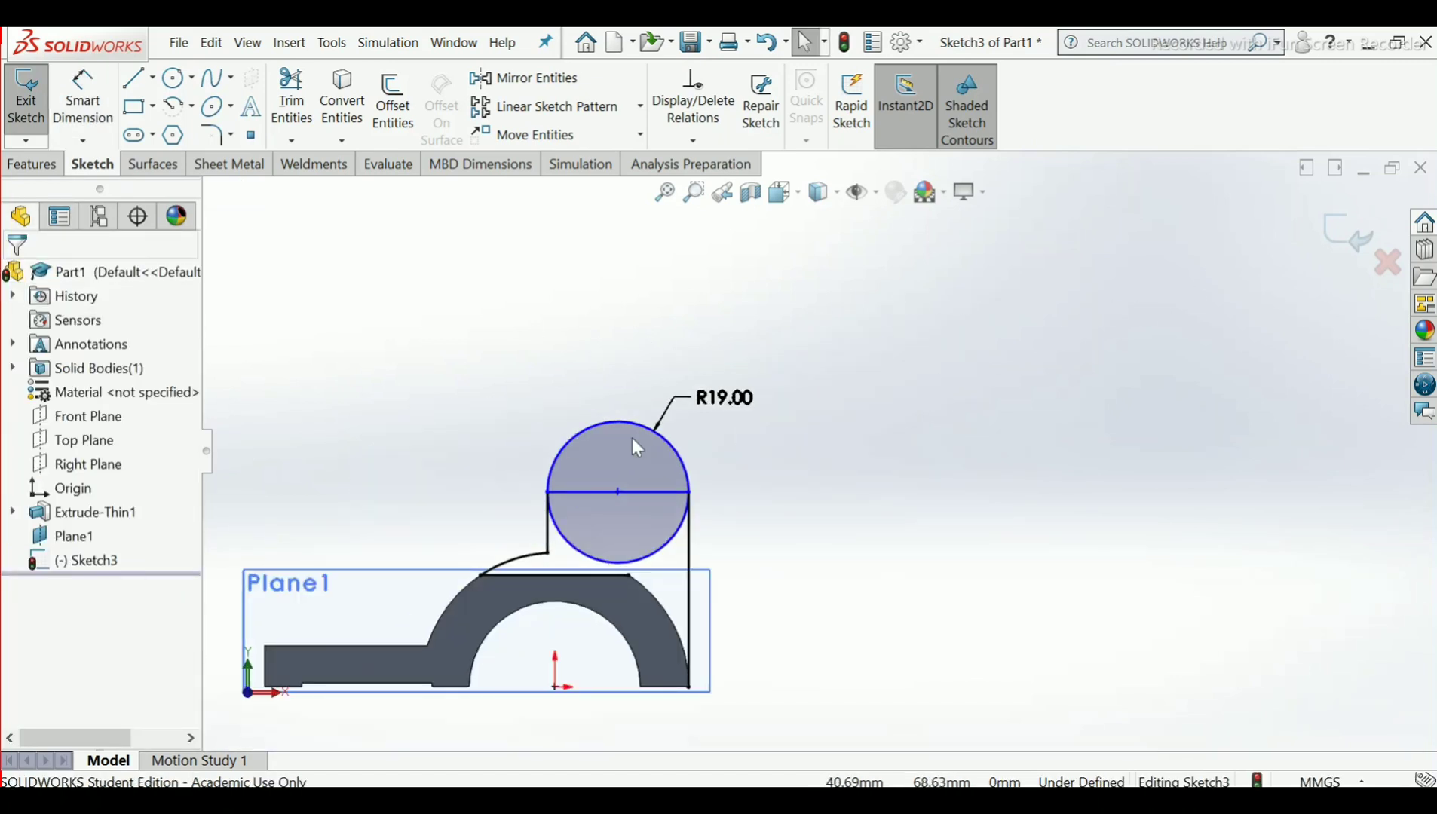
{"action": "left_click", "coordinate": [303, 100]}
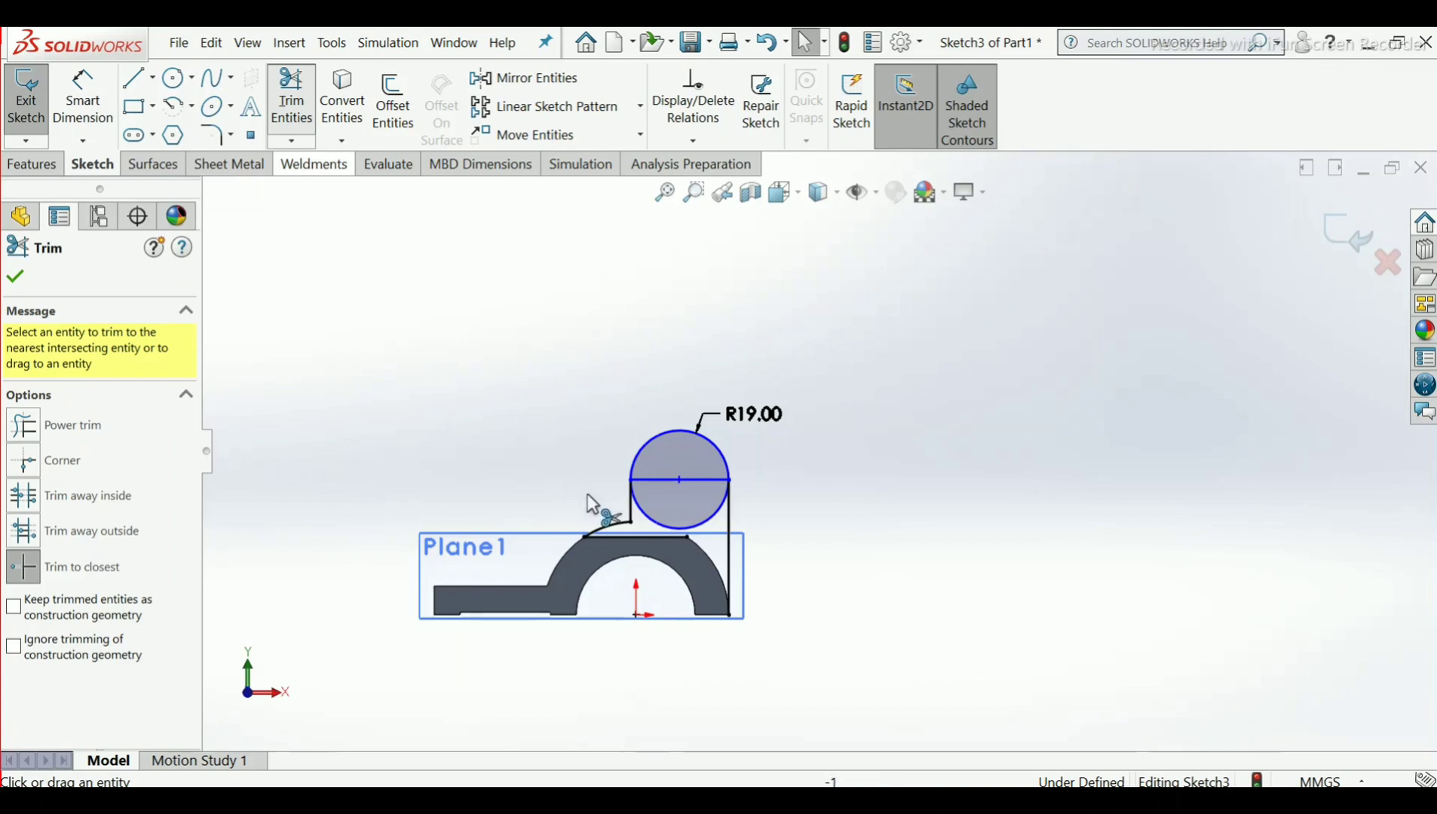
{"action": "scroll", "coordinate": [597, 504], "scroll_direction": "down", "scroll_amount": 3}
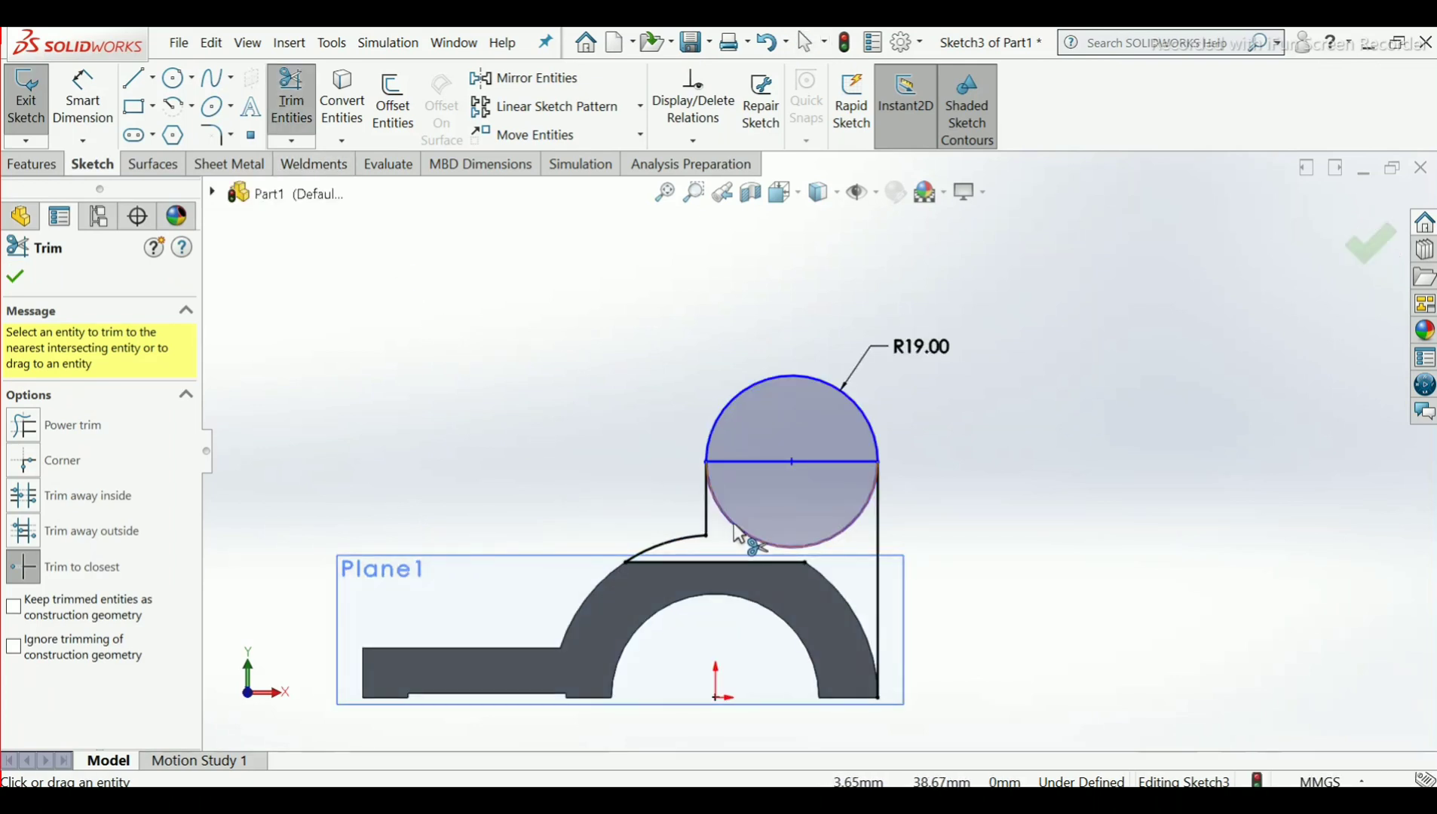
{"action": "left_click", "coordinate": [734, 528]}
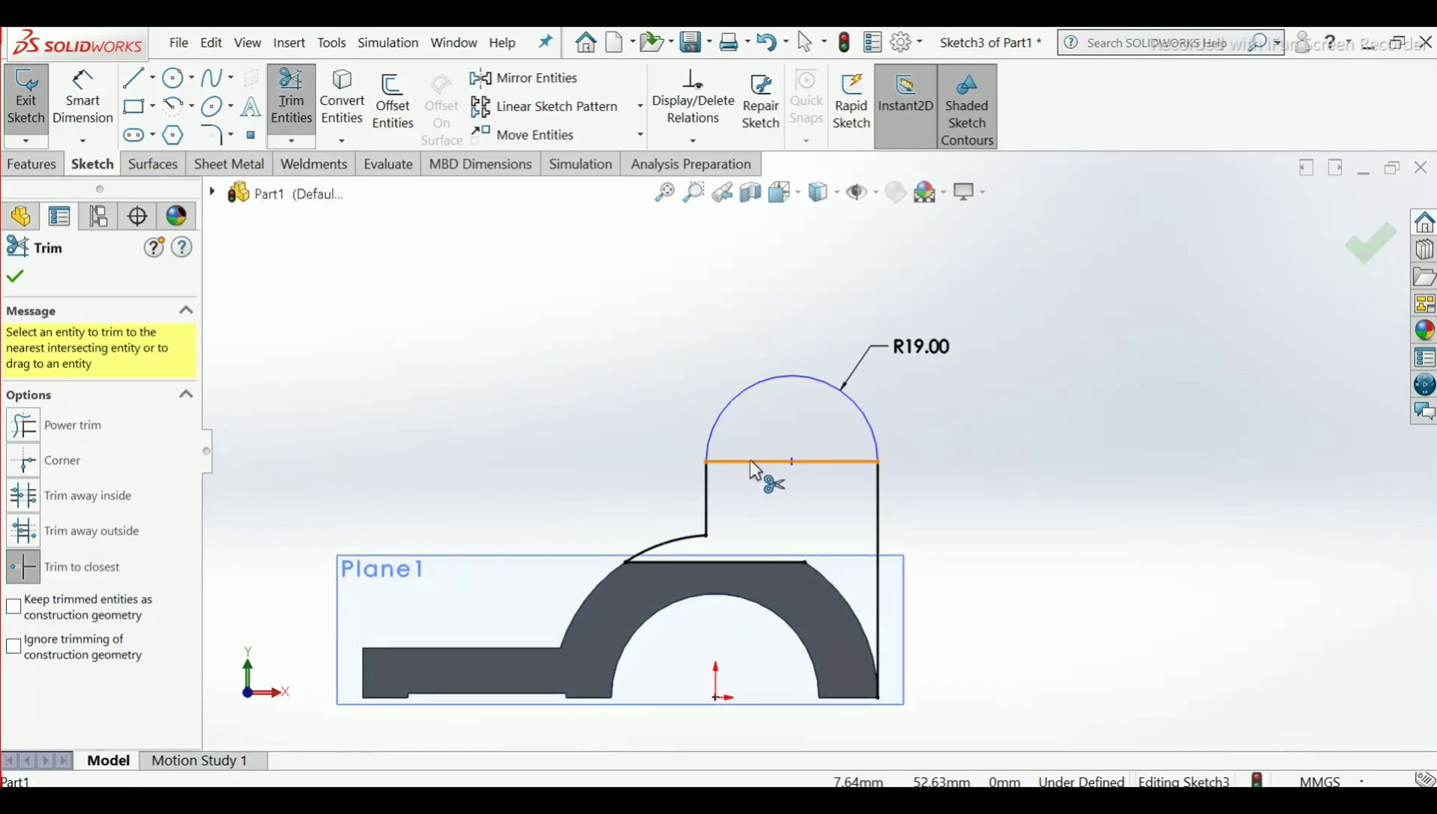
{"action": "left_click", "coordinate": [752, 462]}
{"action": "left_click", "coordinate": [855, 445]}
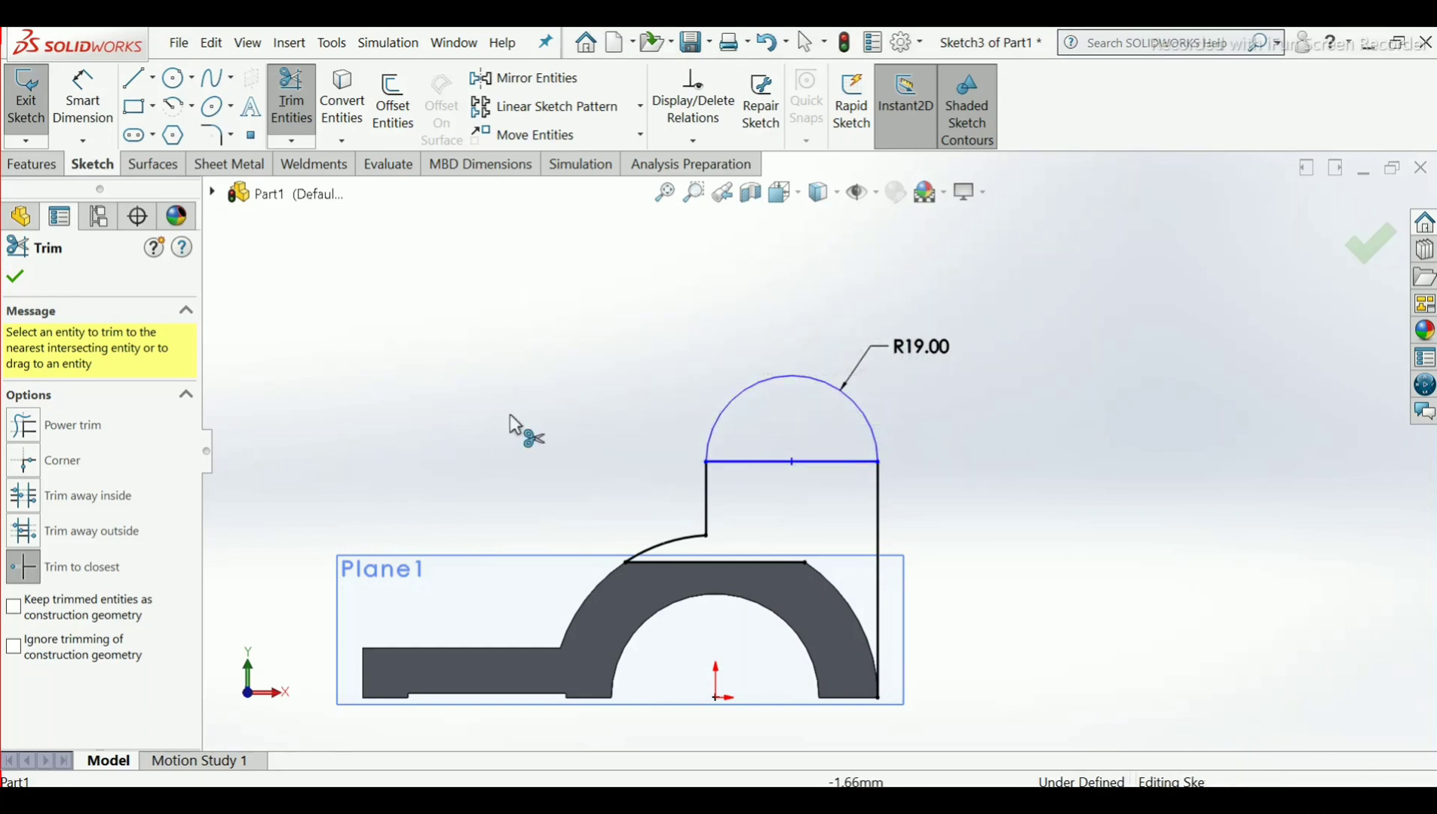
{"action": "key", "text": "Escape"}
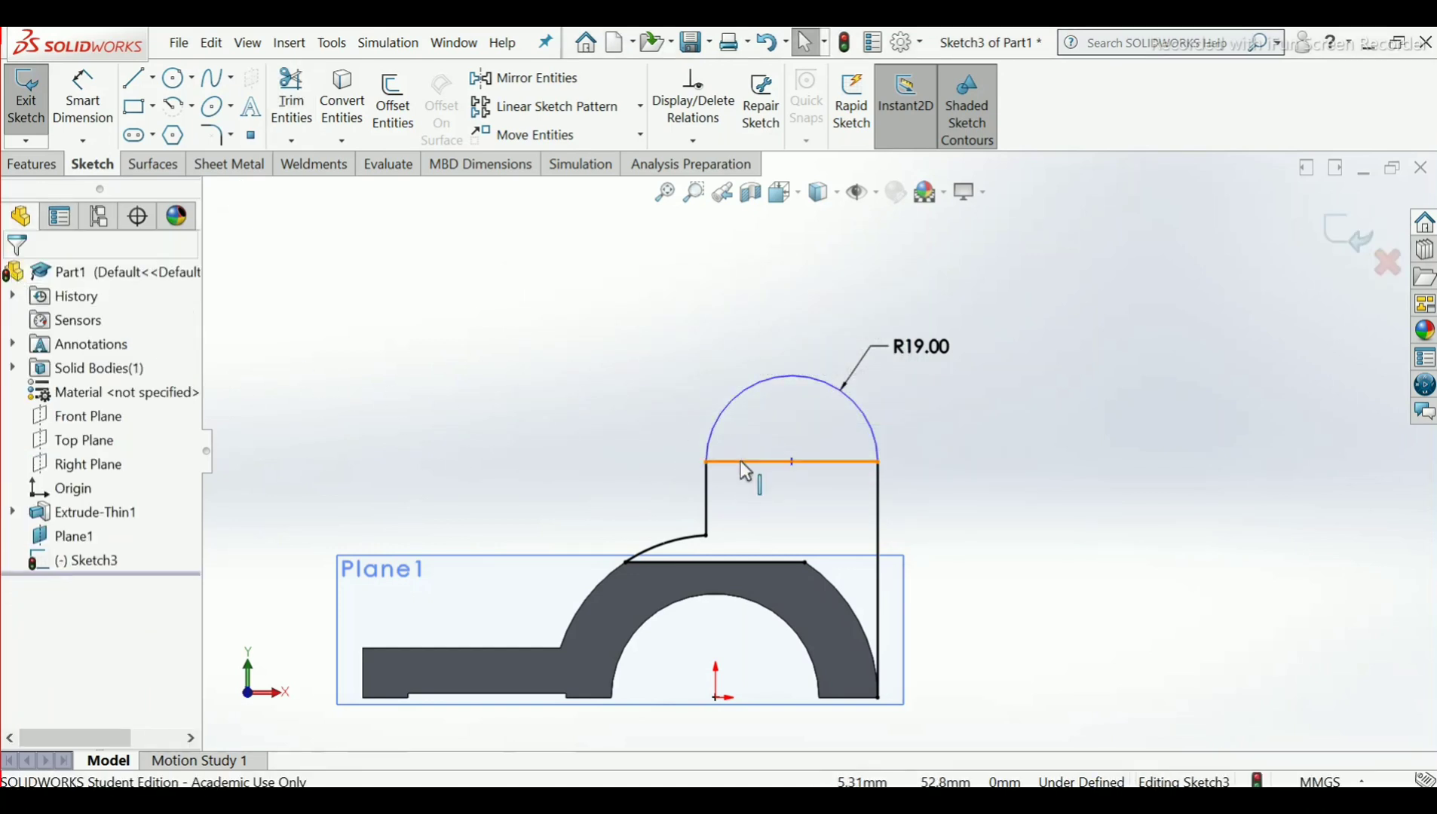
Convert the horizontal line across the base of the R19 arc to construction geometry
{"action": "left_click", "coordinate": [741, 463]}
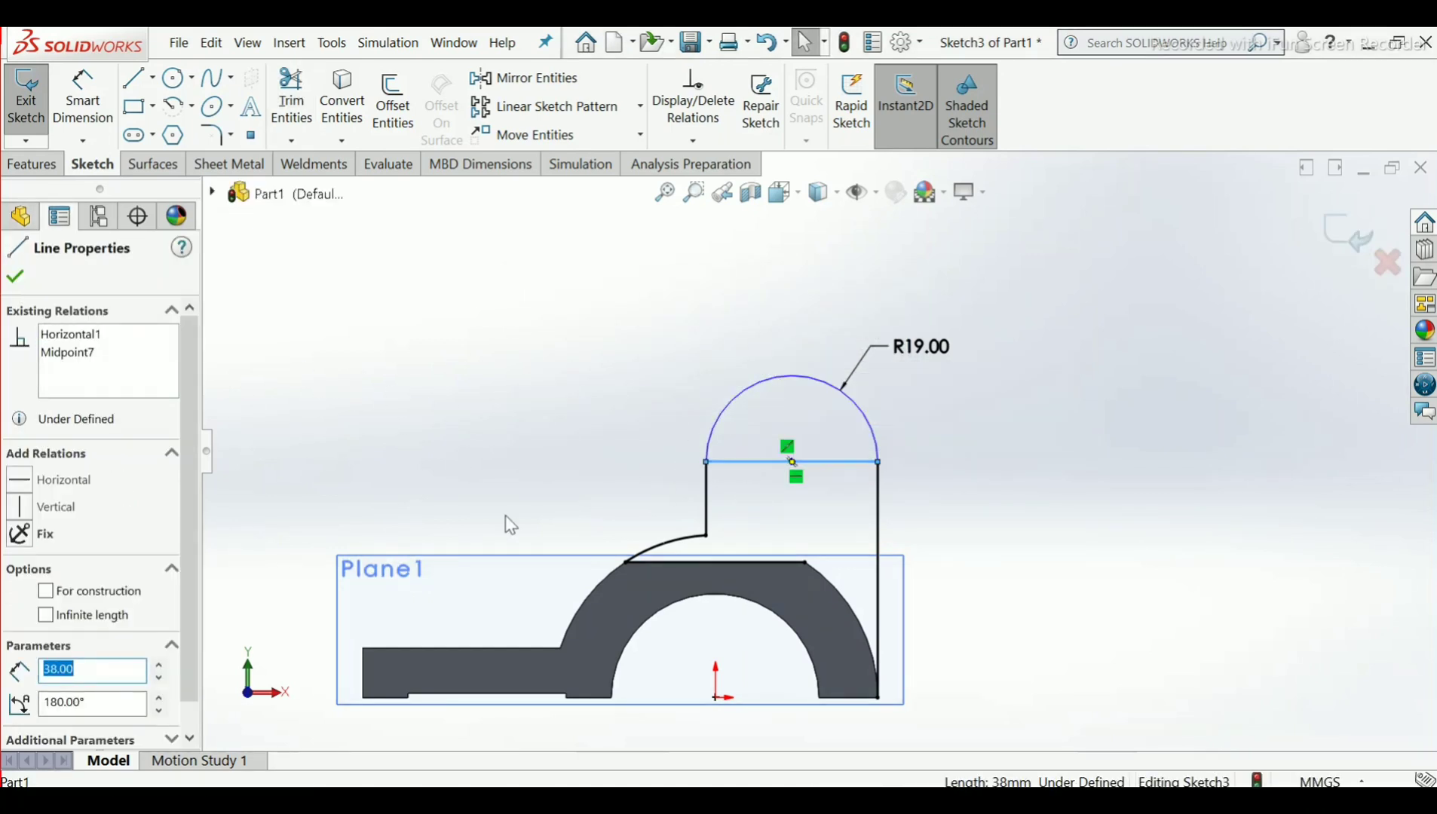
{"action": "left_click", "coordinate": [46, 592]}
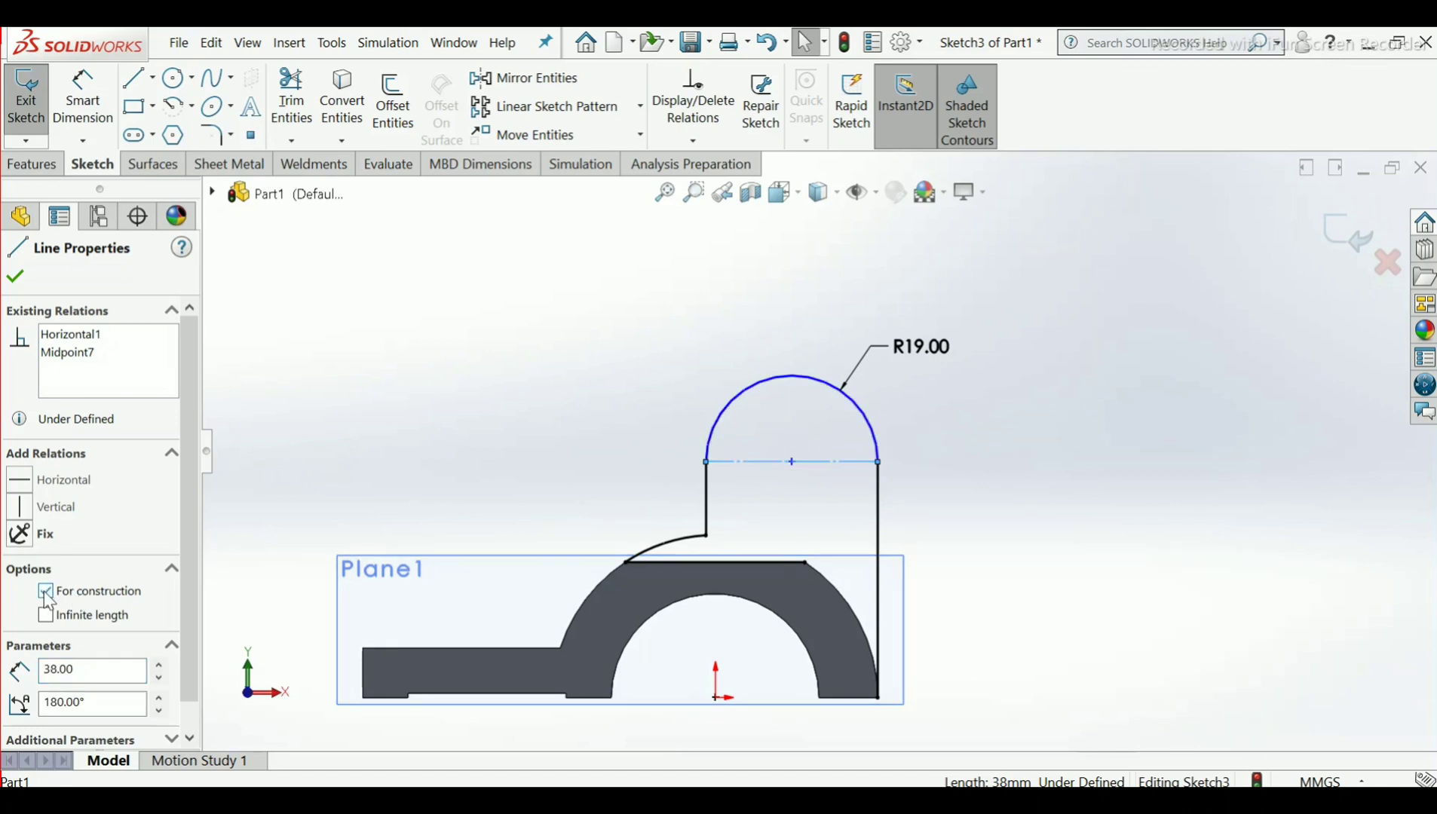
{"action": "left_click", "coordinate": [13, 273]}
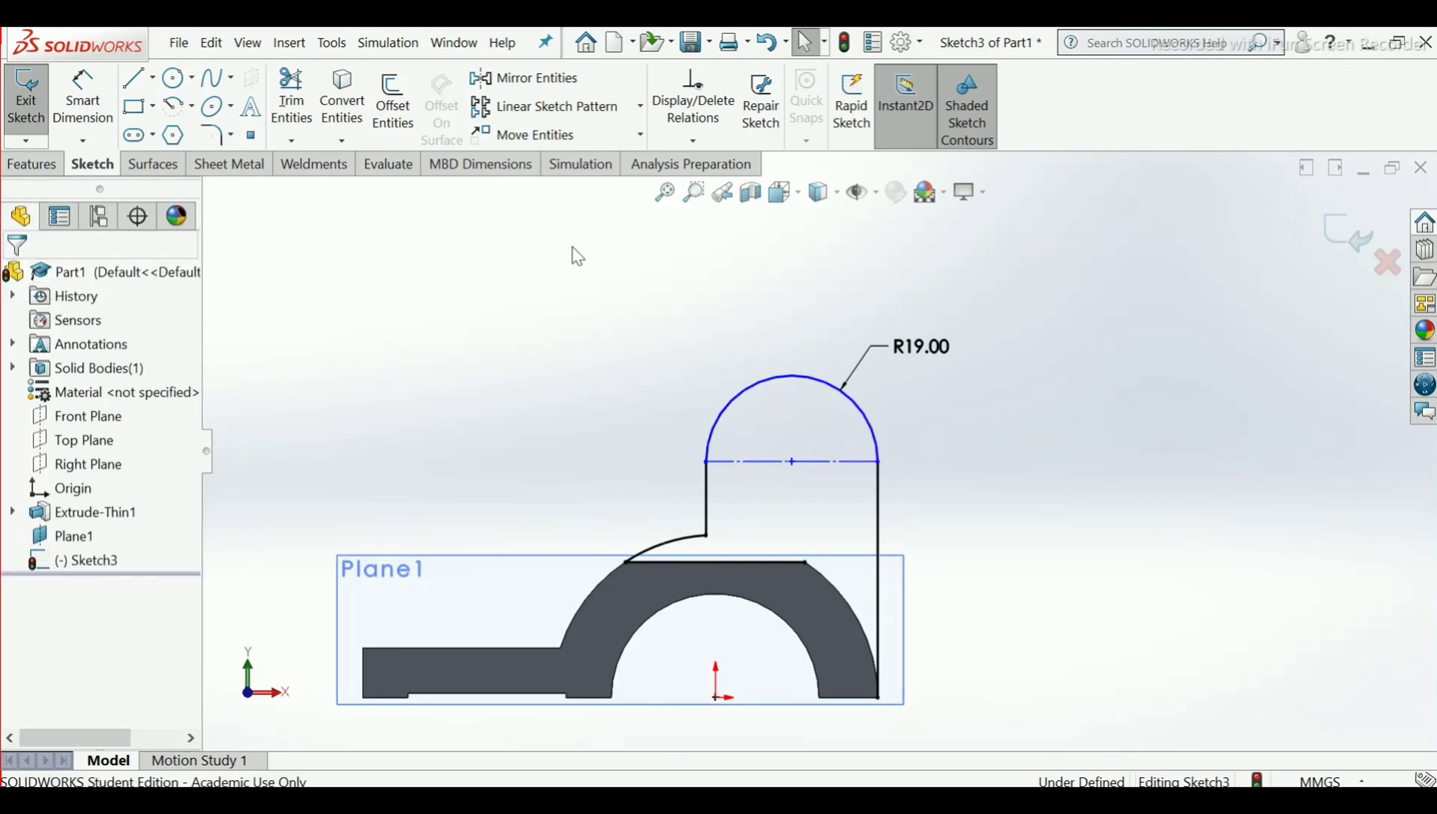
Sketch a circle of about 11.2 mm radius centred on the construction line's midpoint, inside the R19 arc
{"action": "key", "text": "z"}
{"action": "scroll", "coordinate": [564, 349], "scroll_direction": "up", "scroll_amount": 3}
{"action": "scroll", "coordinate": [813, 411], "scroll_direction": "down", "scroll_amount": 4}
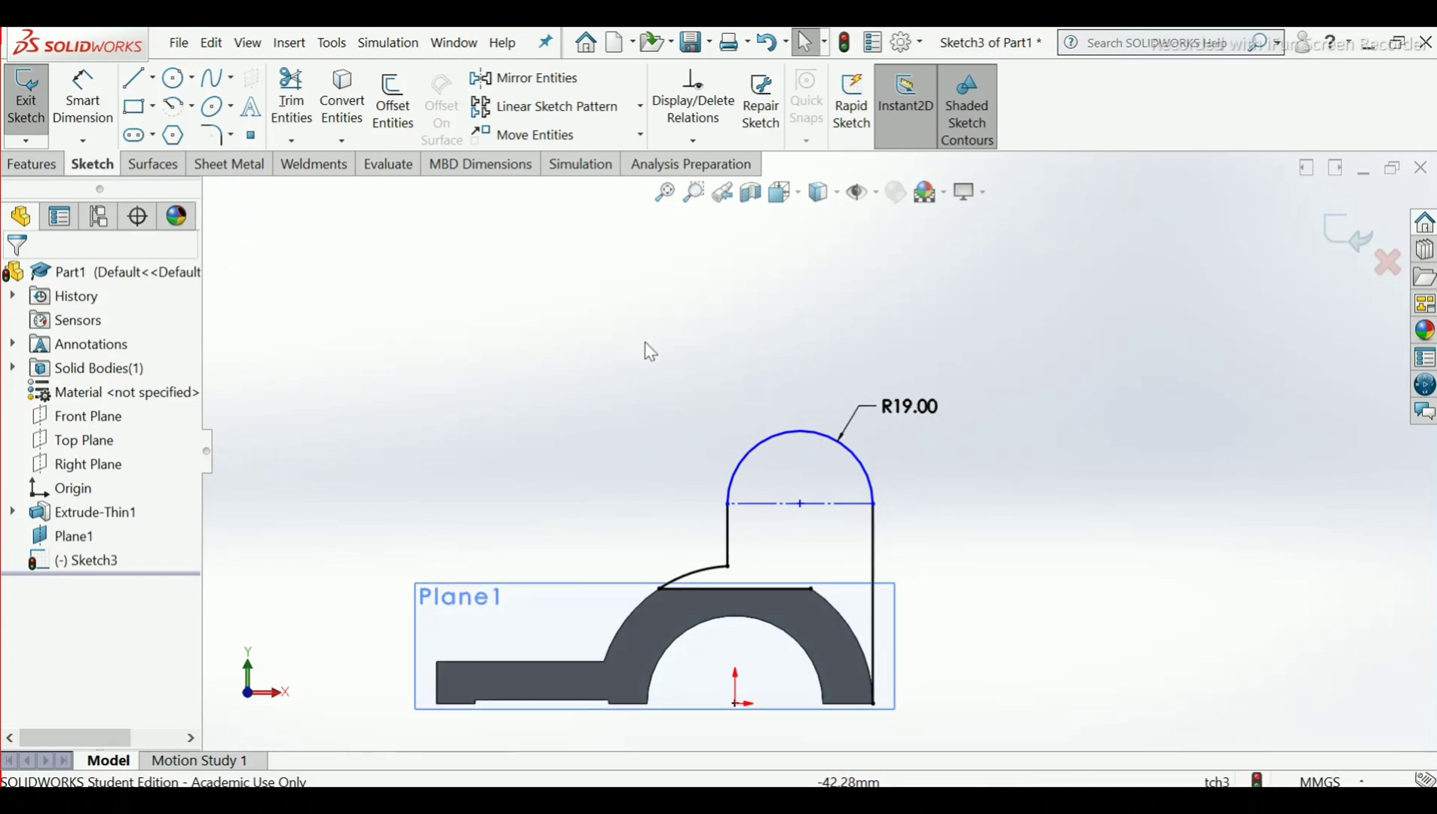
{"action": "scroll", "coordinate": [638, 458], "scroll_direction": "down", "scroll_amount": 3}
{"action": "scroll", "coordinate": [679, 455], "scroll_direction": "up", "scroll_amount": 4}
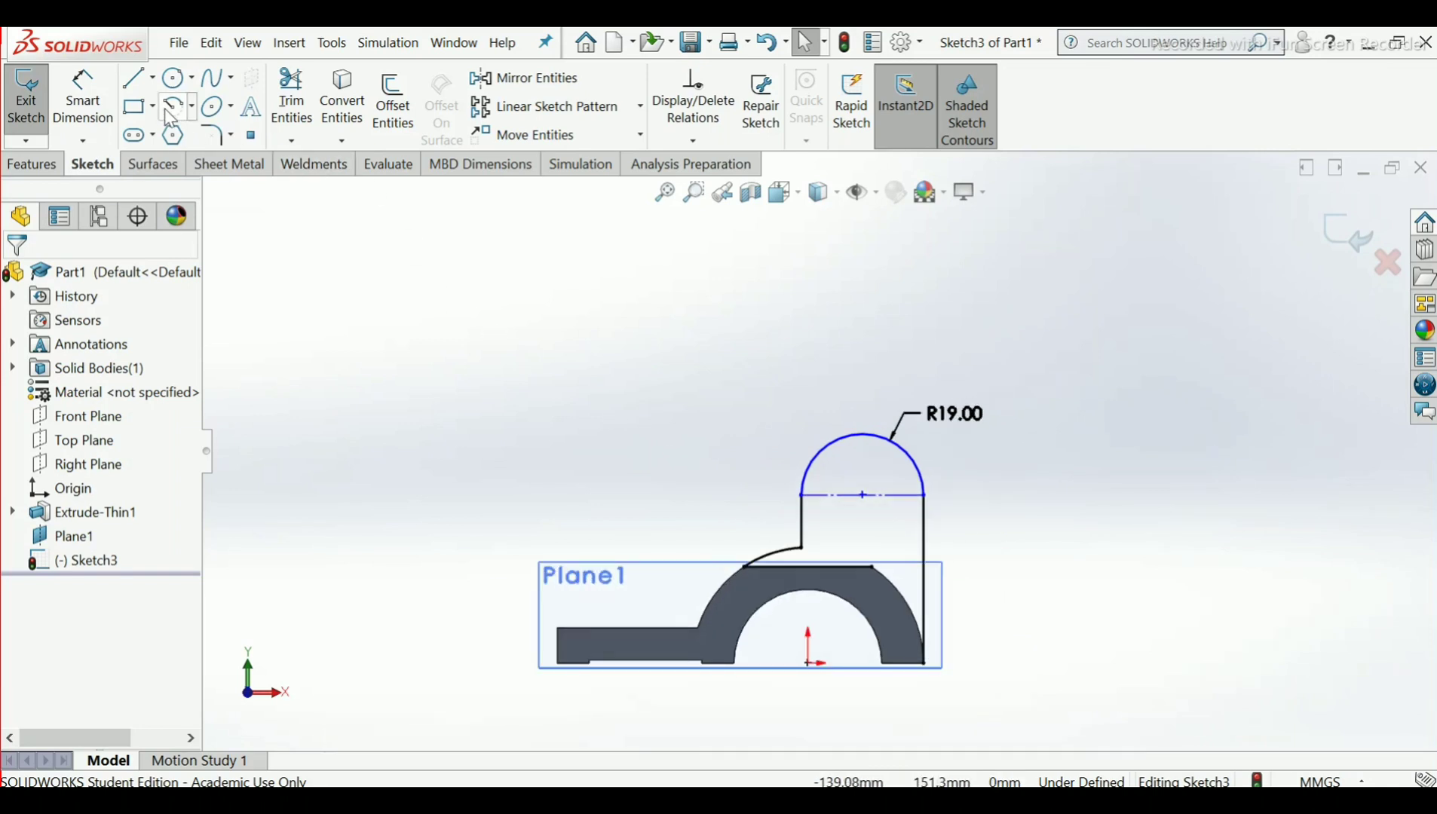
{"action": "left_click", "coordinate": [174, 82]}
{"action": "scroll", "coordinate": [863, 513], "scroll_direction": "down", "scroll_amount": 2}
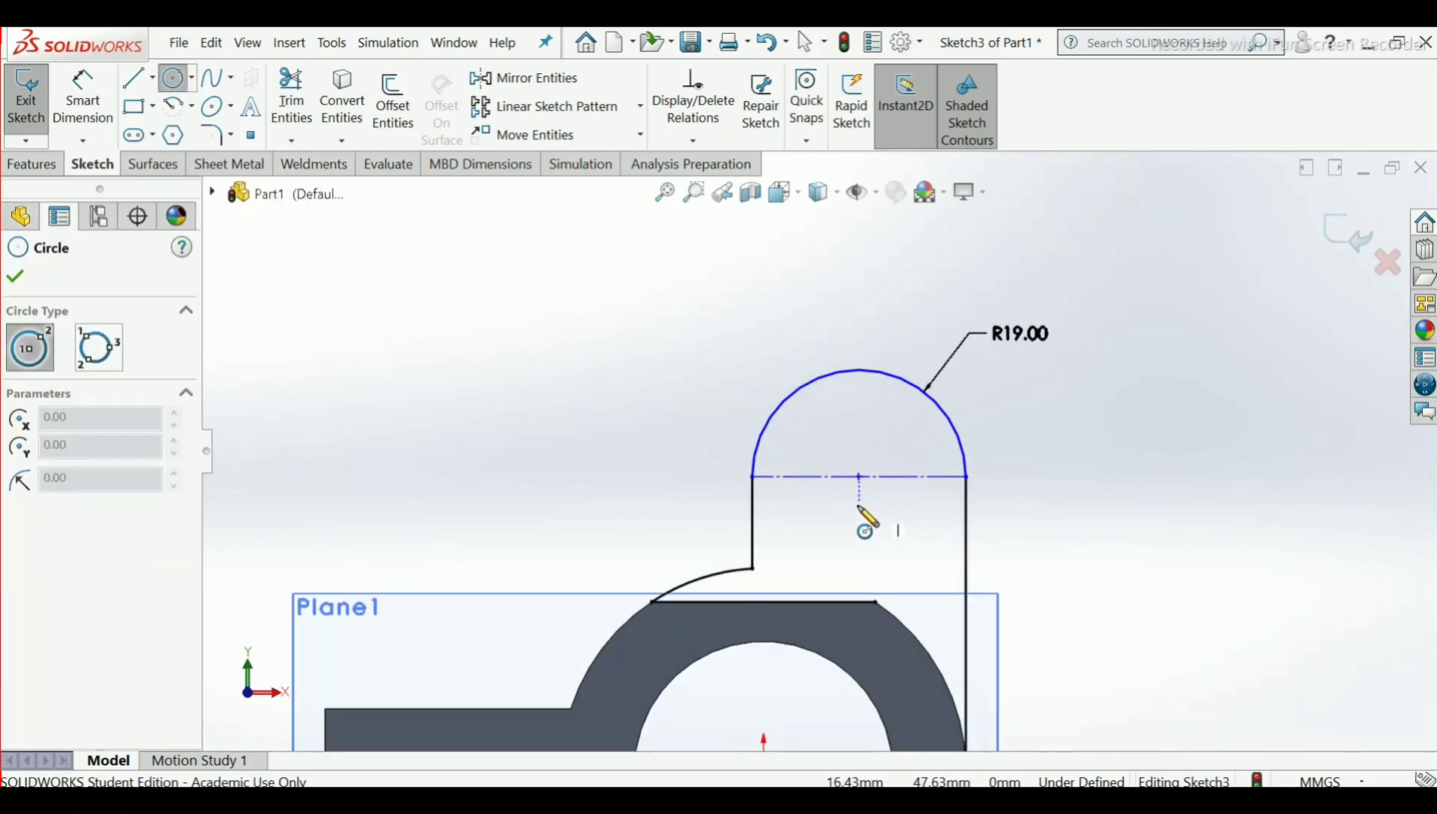
{"action": "left_click", "coordinate": [859, 477]}
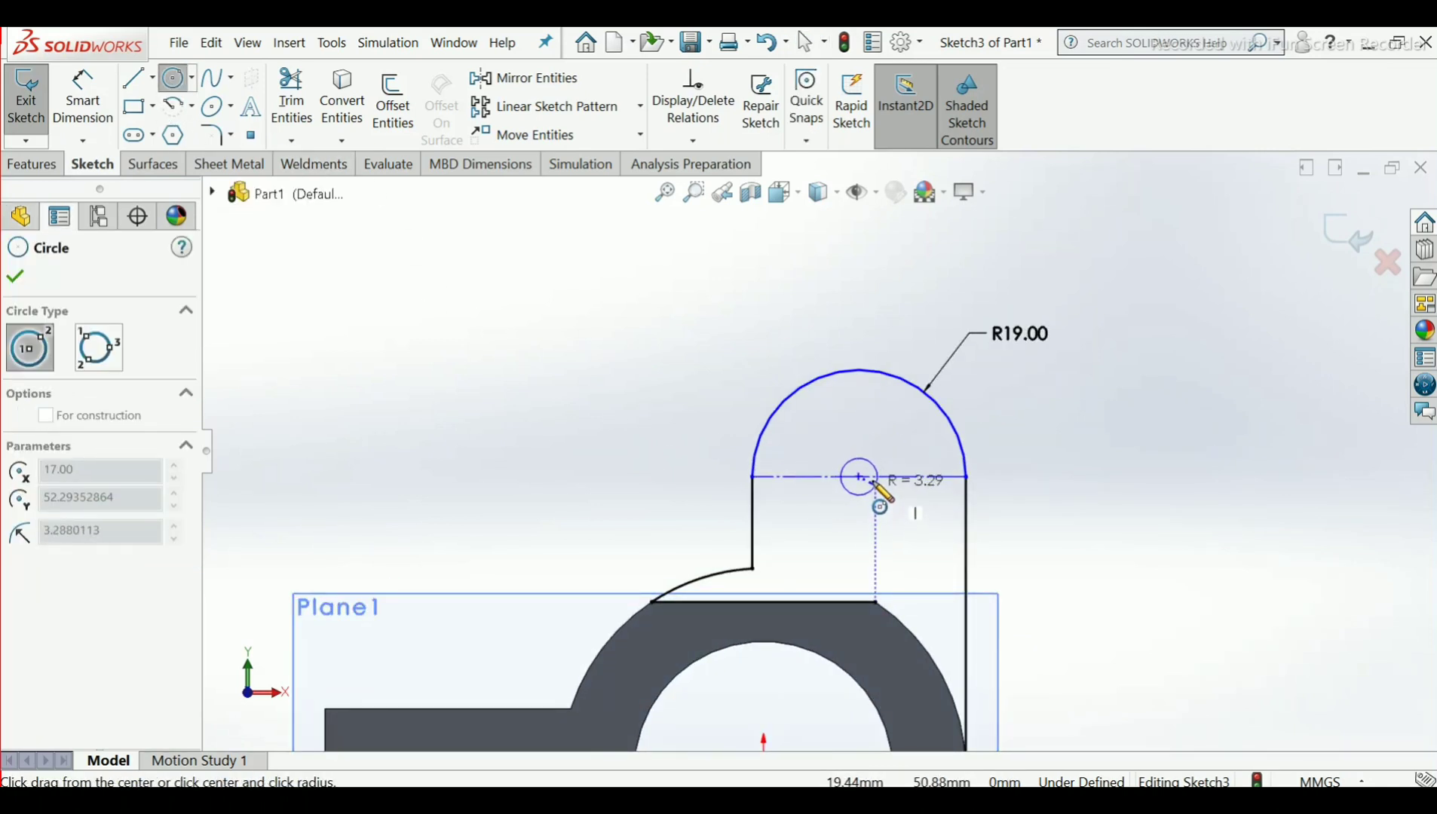
{"action": "left_click", "coordinate": [907, 524]}
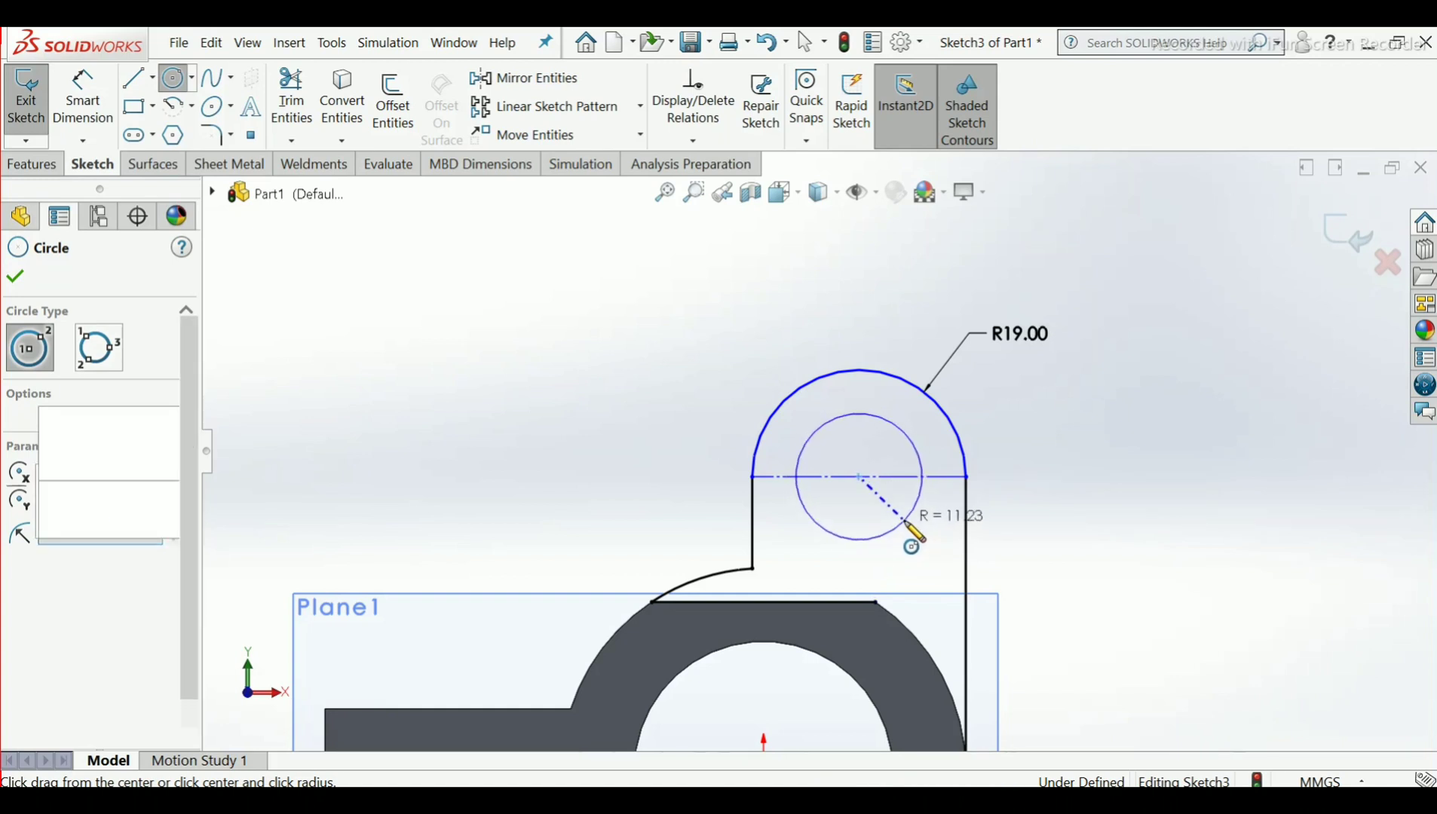
{"action": "right_click", "coordinate": [907, 523]}
{"action": "left_click", "coordinate": [949, 539]}
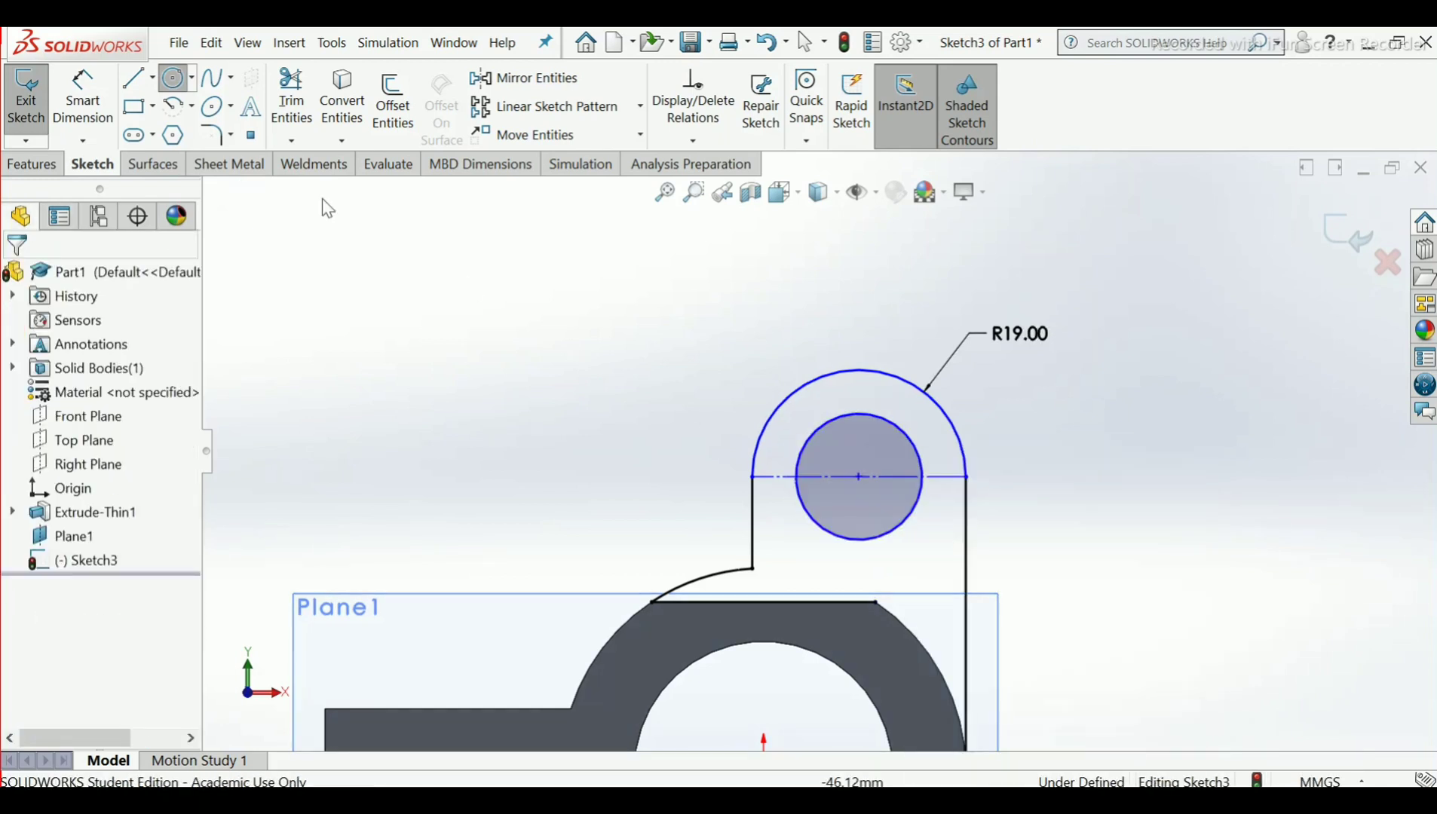
Dimension the inner circle's diameter as 28 mm
{"action": "left_click", "coordinate": [83, 98]}
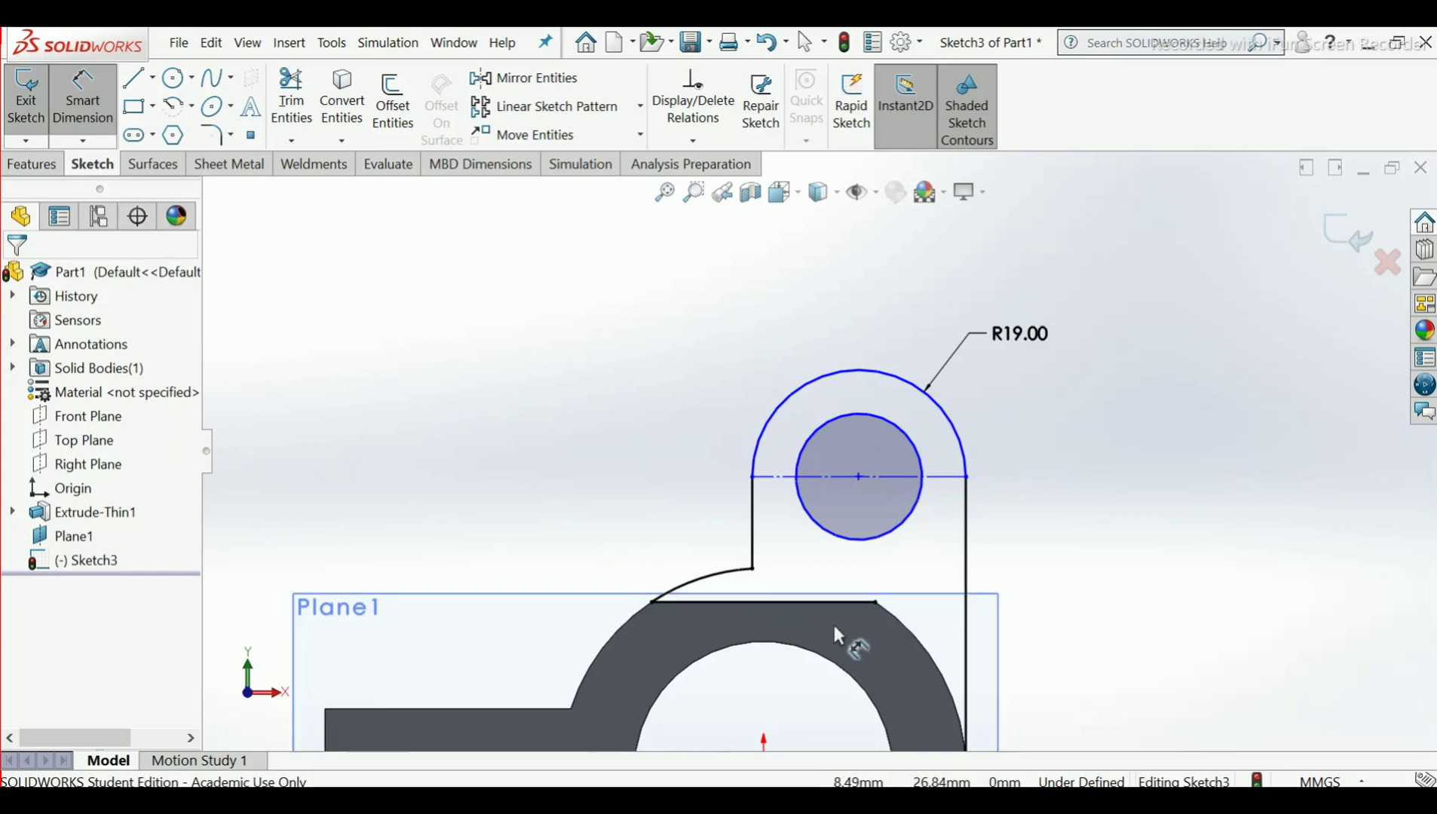
{"action": "left_click", "coordinate": [781, 500]}
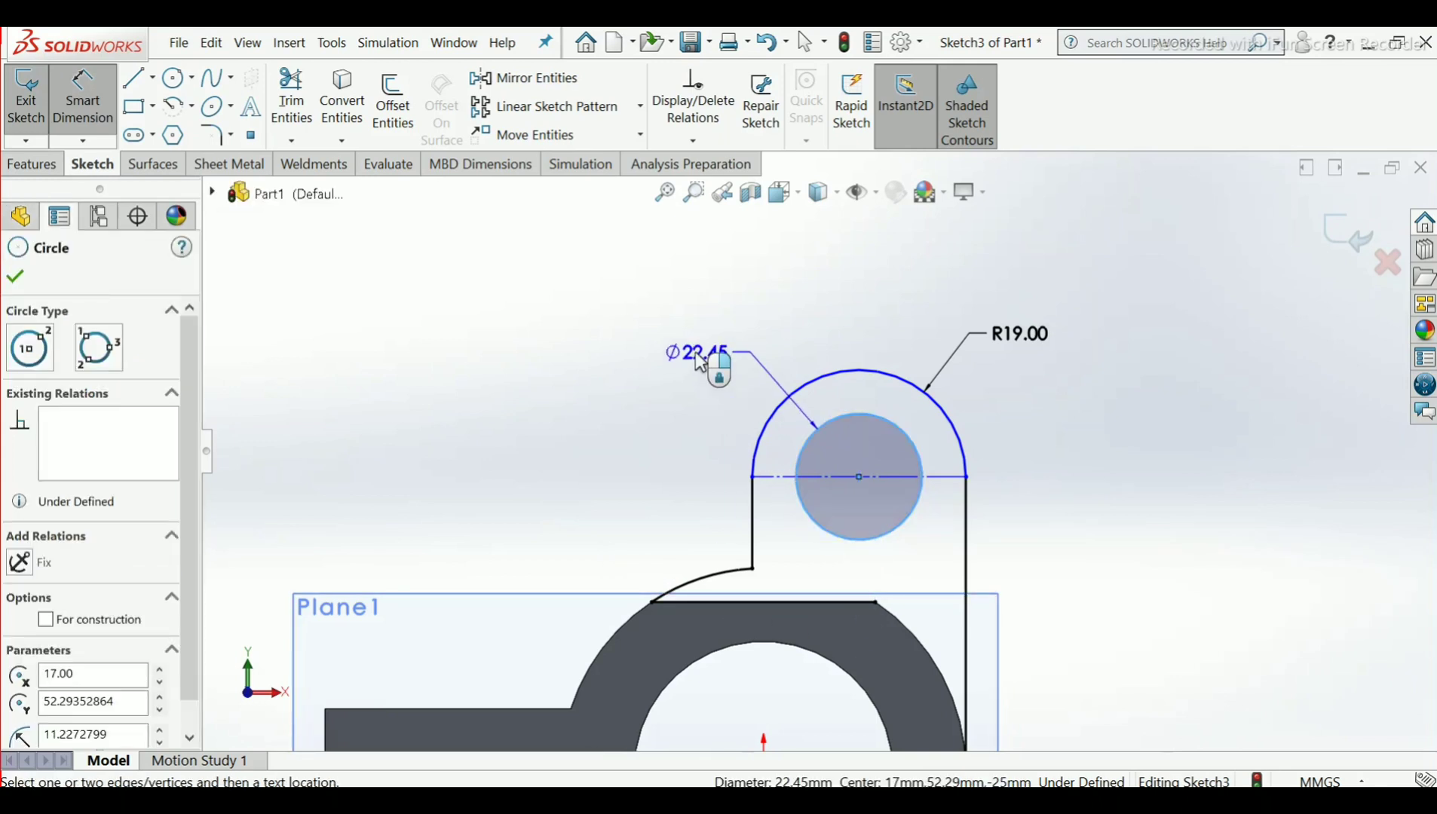
{"action": "left_click", "coordinate": [698, 353]}
{"action": "type", "text": "28"}
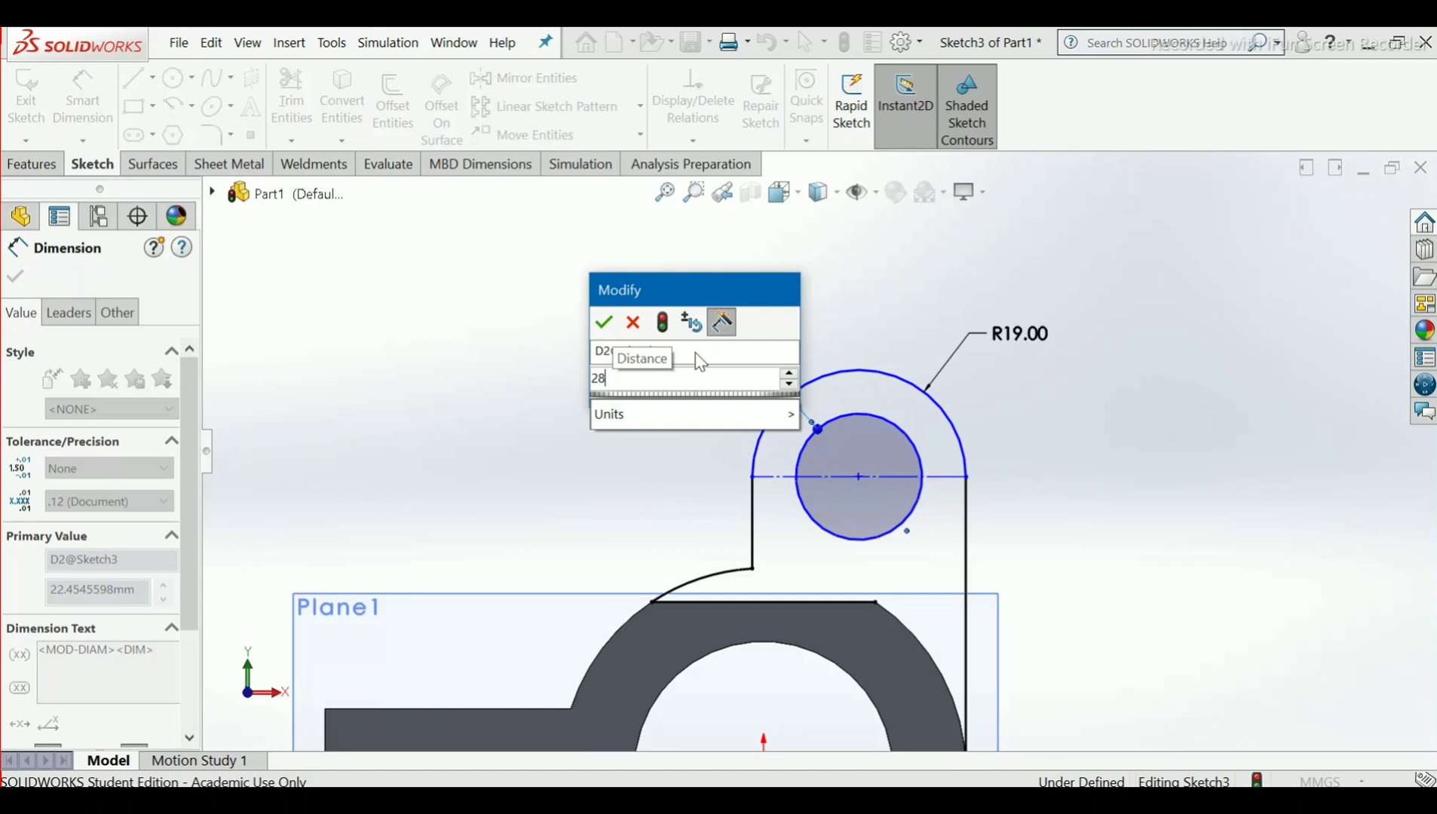
{"action": "key", "text": "Return"}
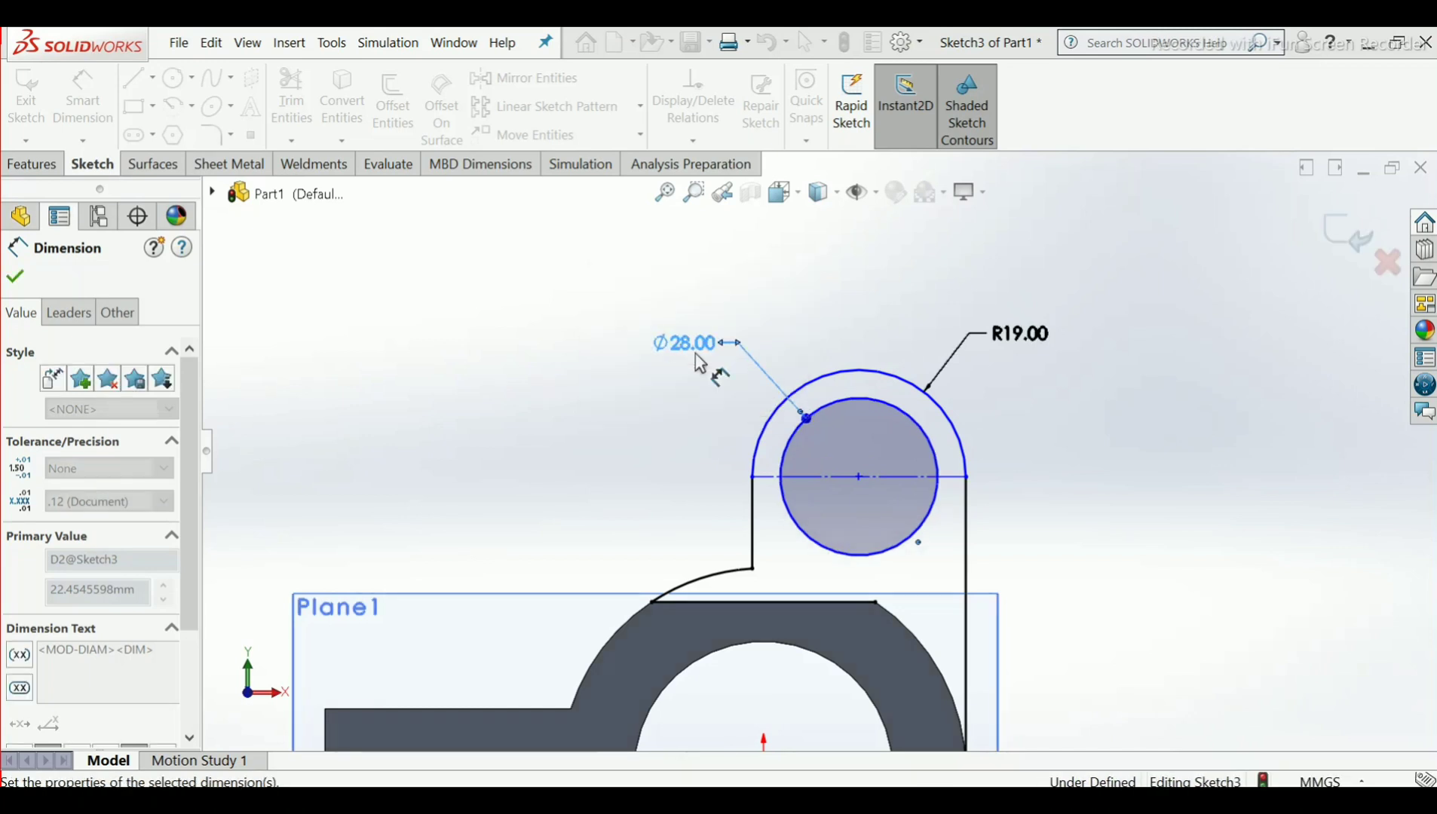
{"action": "left_click", "coordinate": [16, 276]}
Try to convert the arch's right outer curved edge into a sketch arc
{"action": "key", "text": "f"}
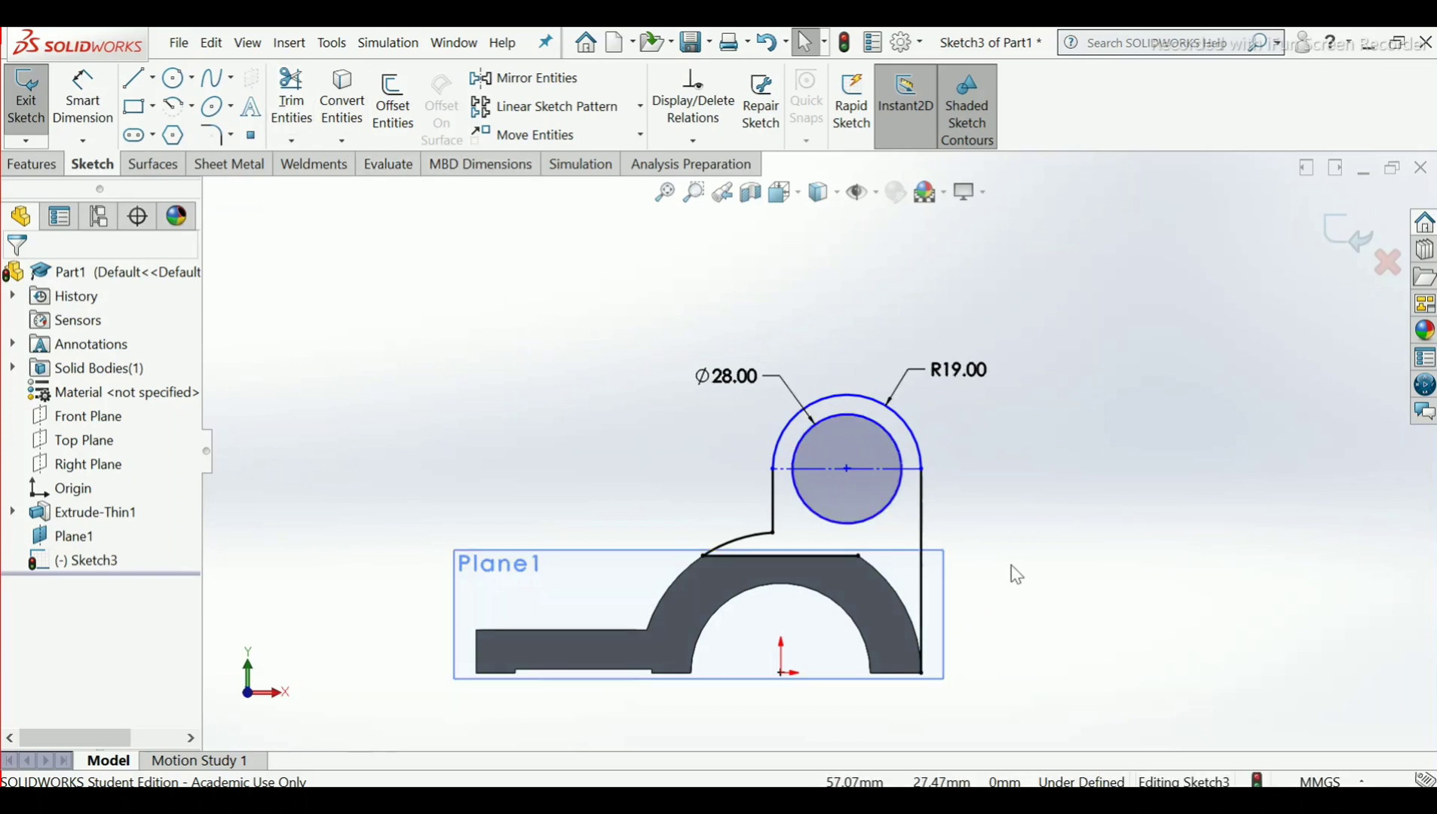
{"action": "middle_click_drag", "start_coordinate": [1013, 574], "coordinate": [1051, 667]}
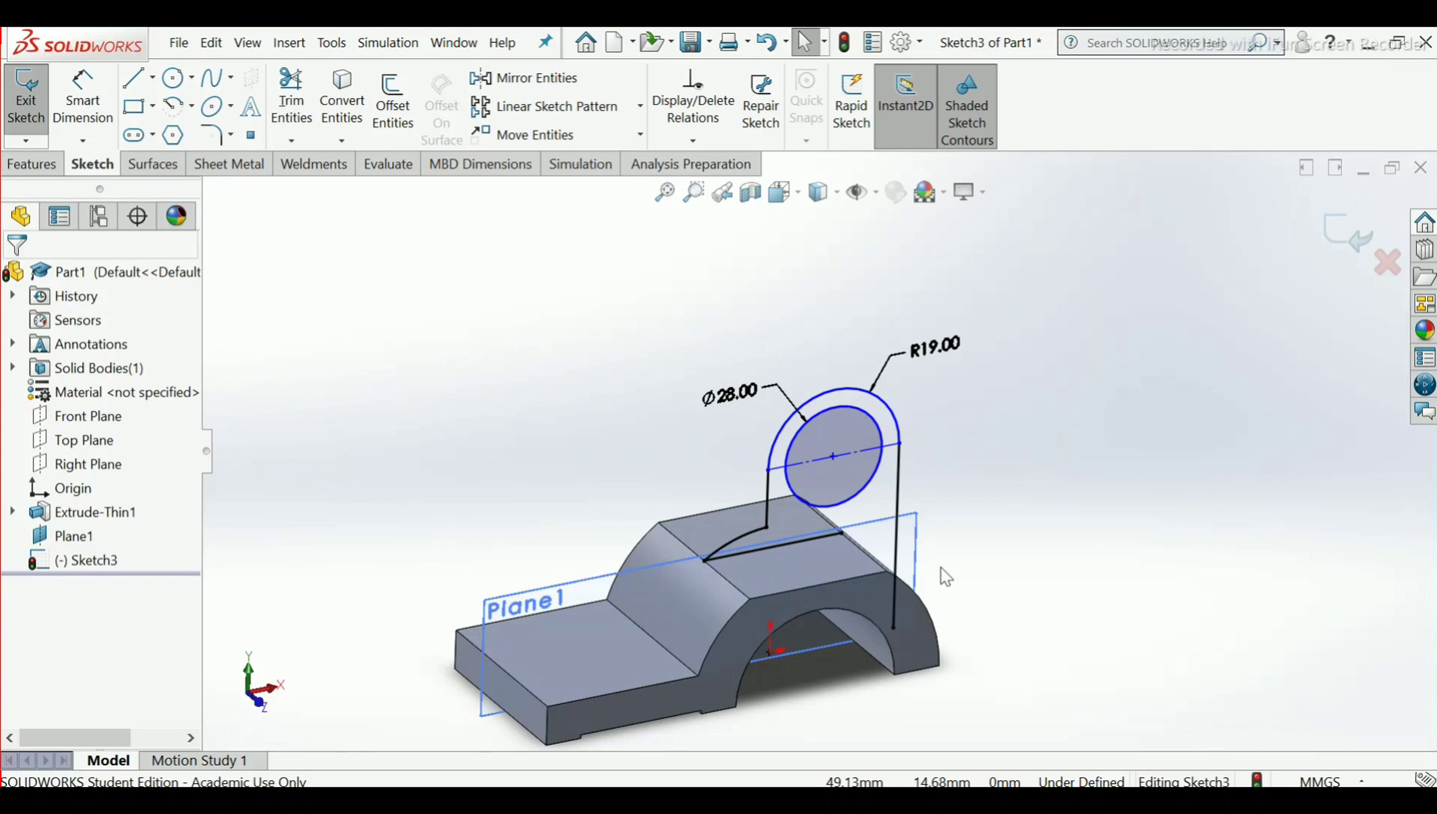
{"action": "key", "text": "ctrl+8"}
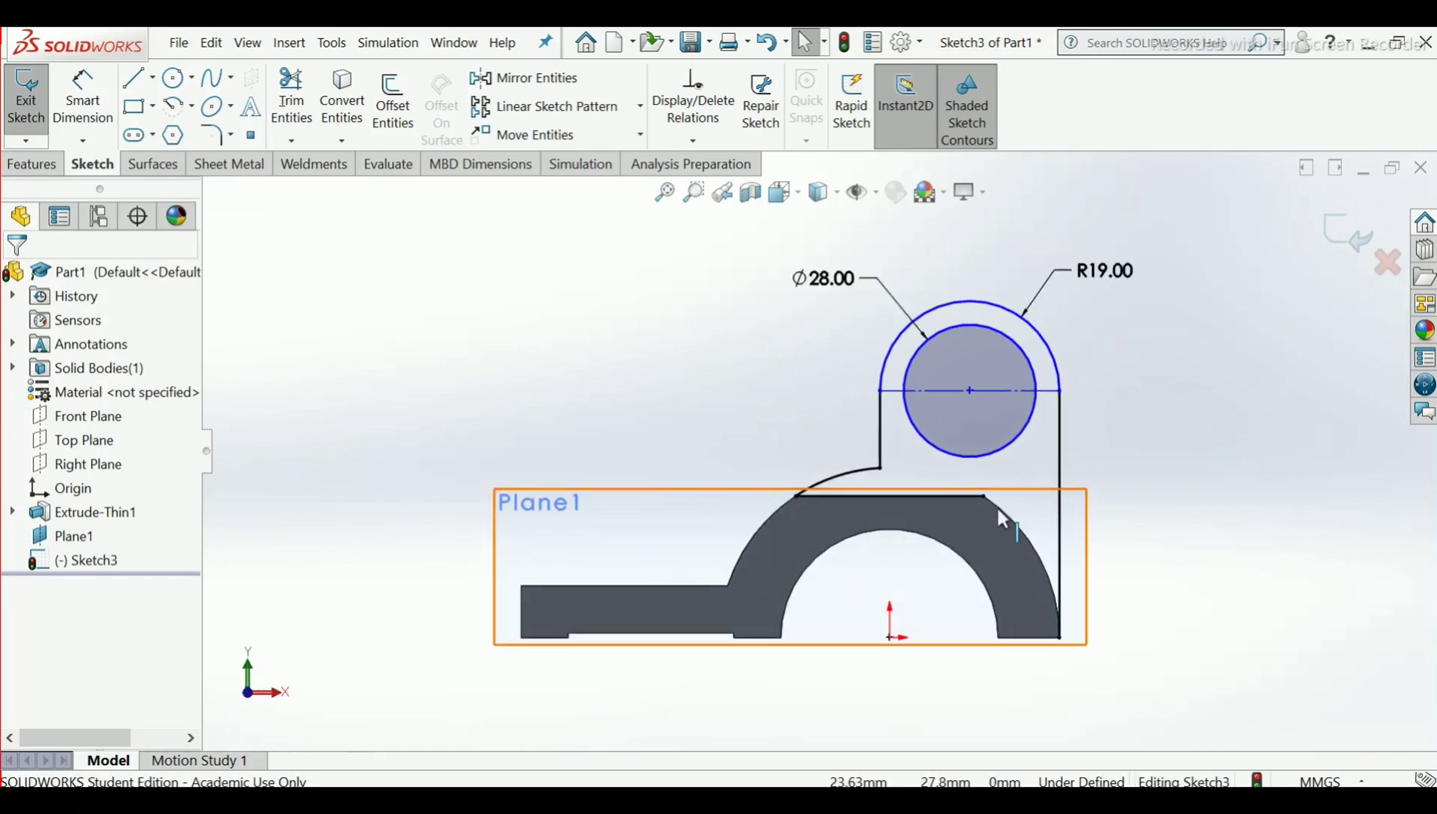
{"action": "left_click", "coordinate": [349, 96]}
{"action": "scroll", "coordinate": [980, 513], "scroll_direction": "down", "scroll_amount": 3}
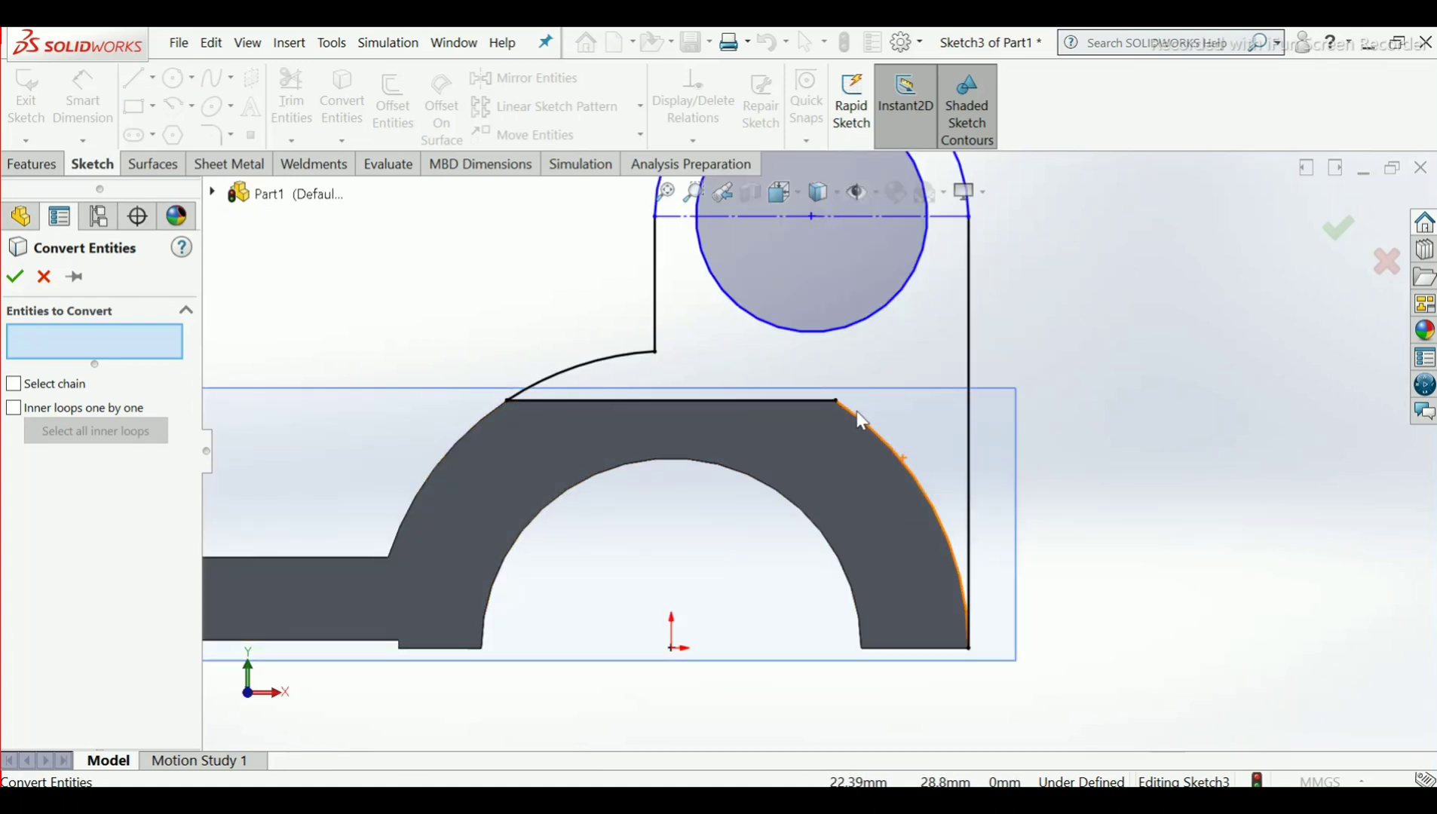
{"action": "left_click", "coordinate": [896, 457]}
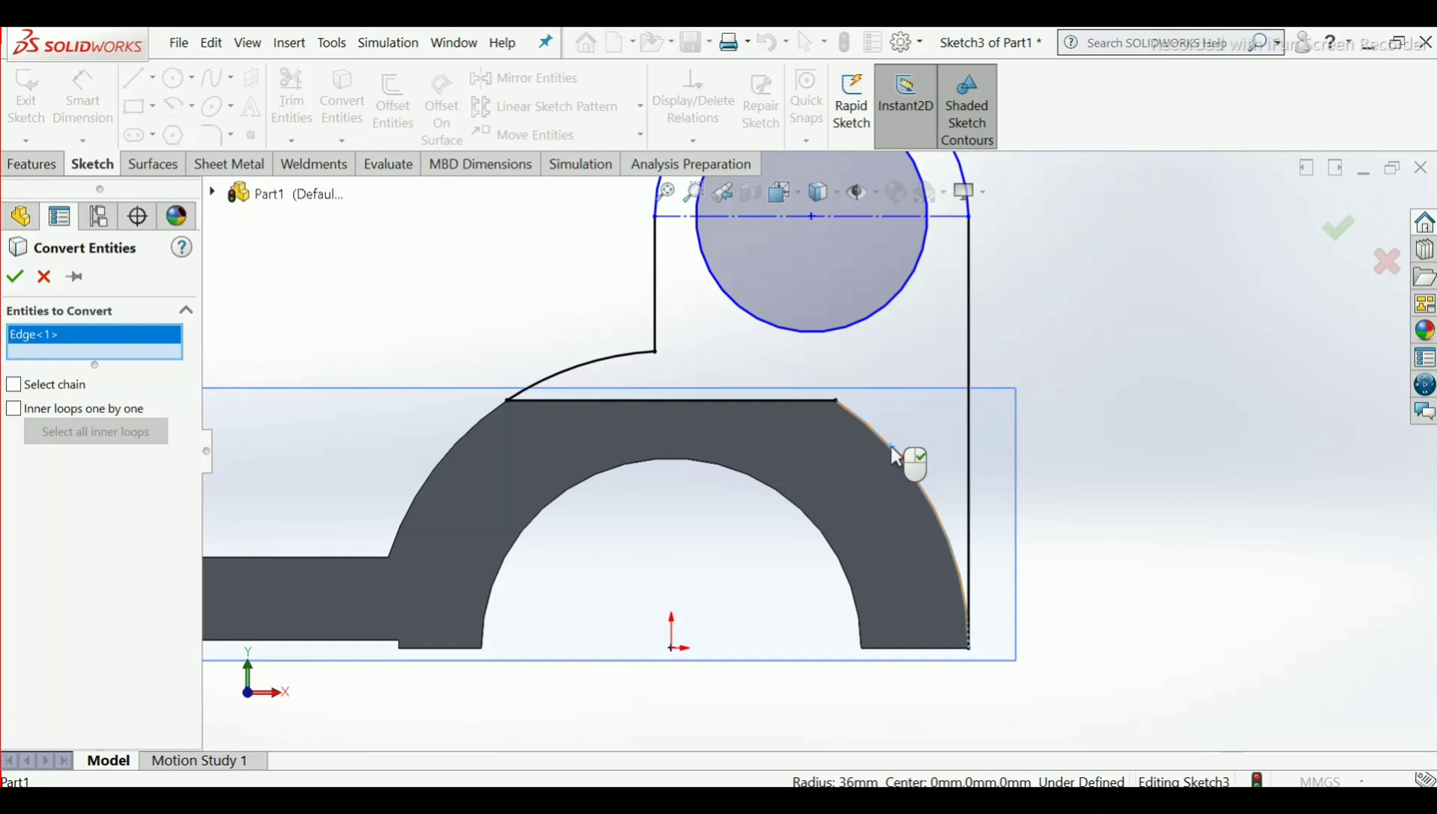
{"action": "right_click", "coordinate": [894, 454]}
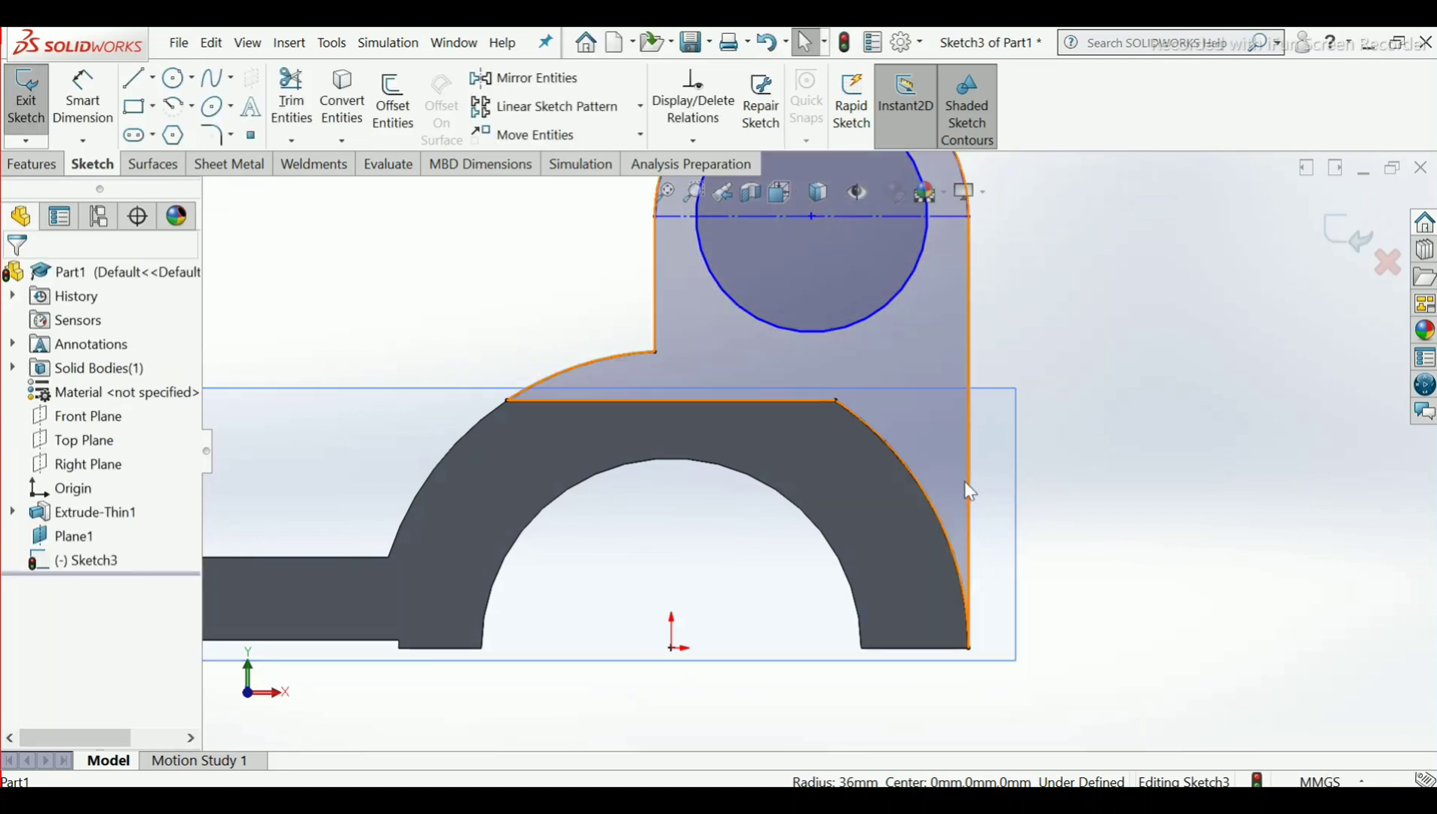
Convert the arch's right outer curved edge into the sketch to close the lug profile
{"action": "scroll", "coordinate": [965, 480], "scroll_direction": "up", "scroll_amount": 2}
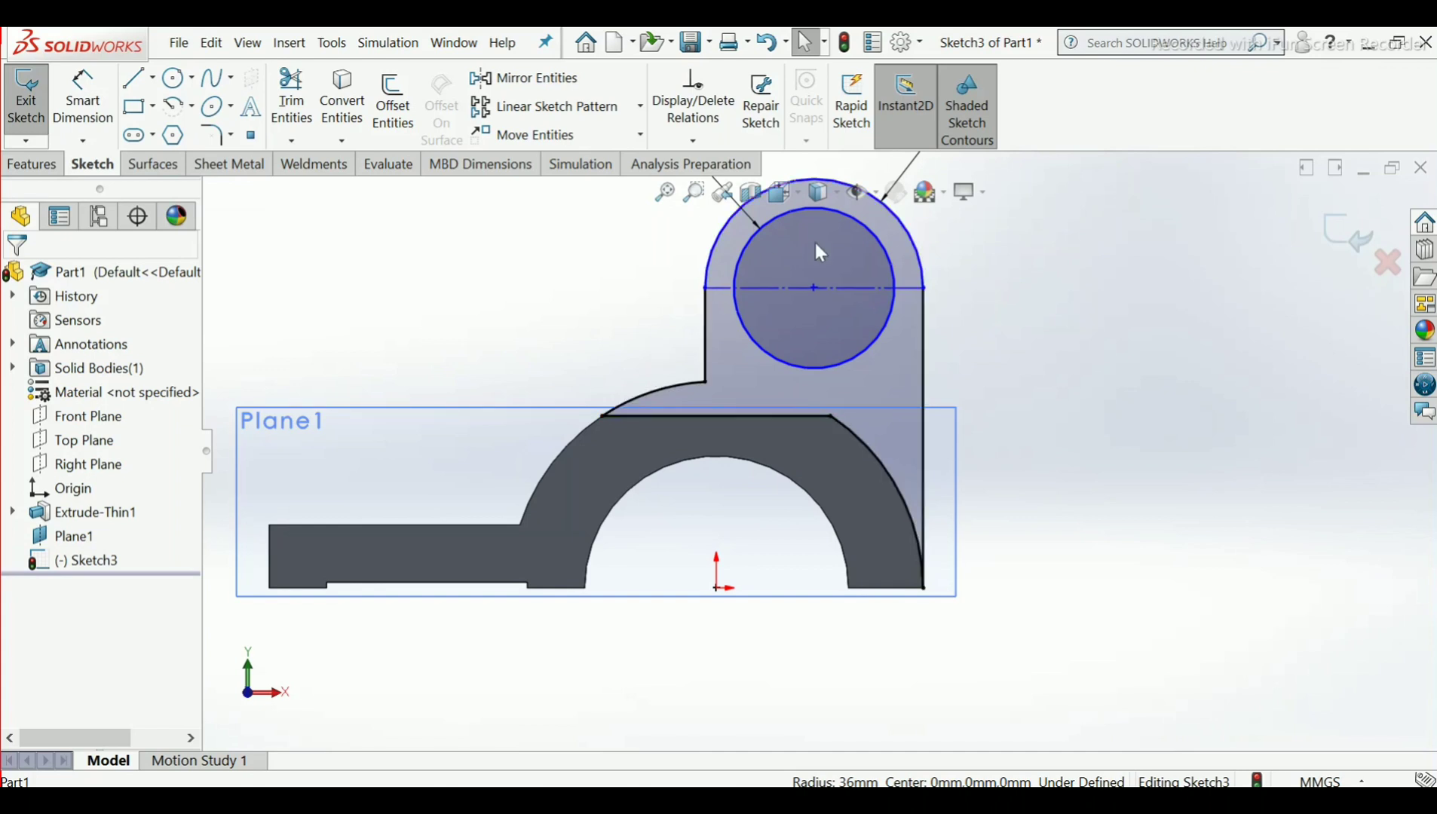
{"action": "middle_click_drag", "start_coordinate": [987, 433], "coordinate": [871, 434]}
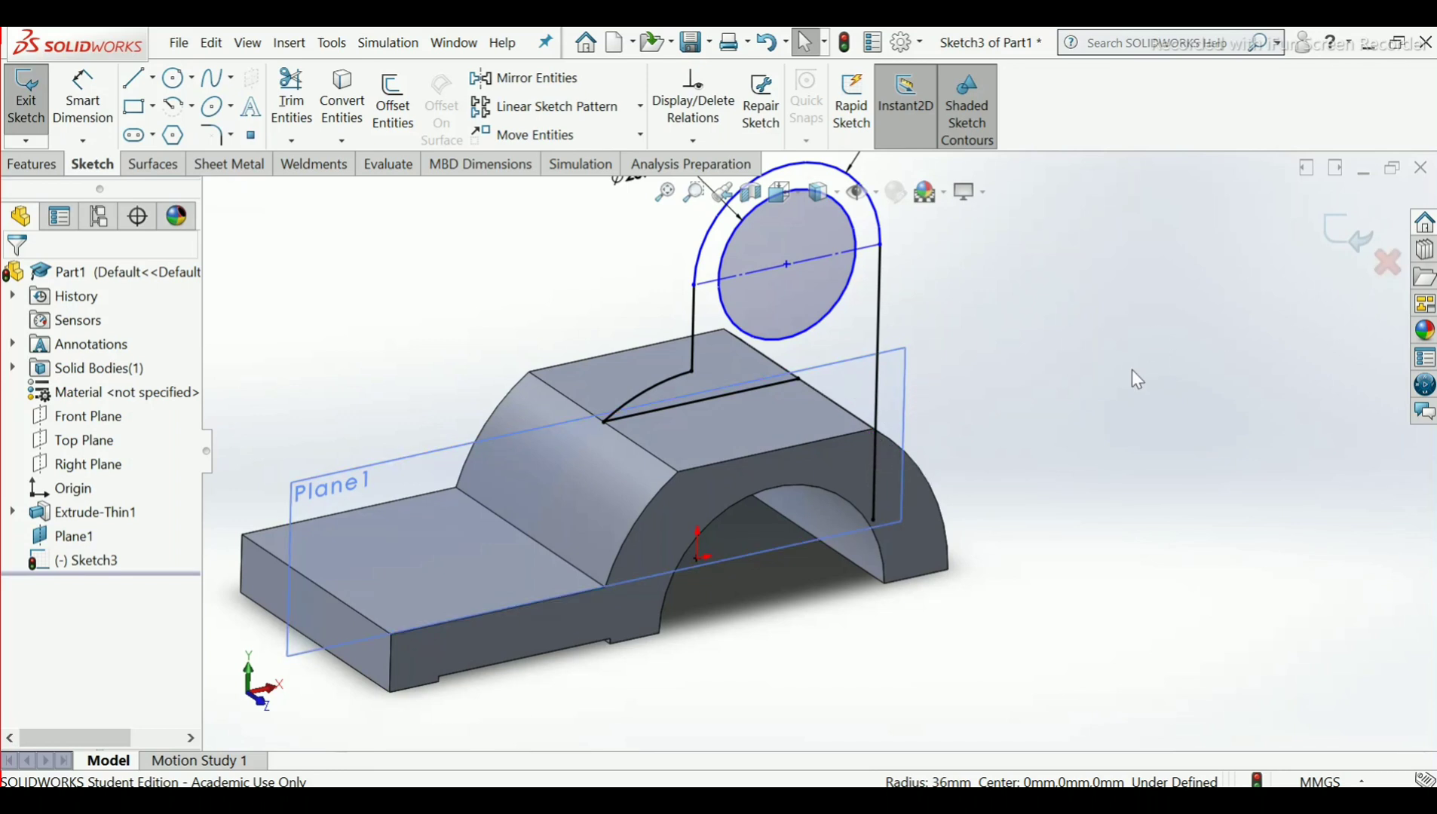
{"action": "key", "text": "ctrl+8"}
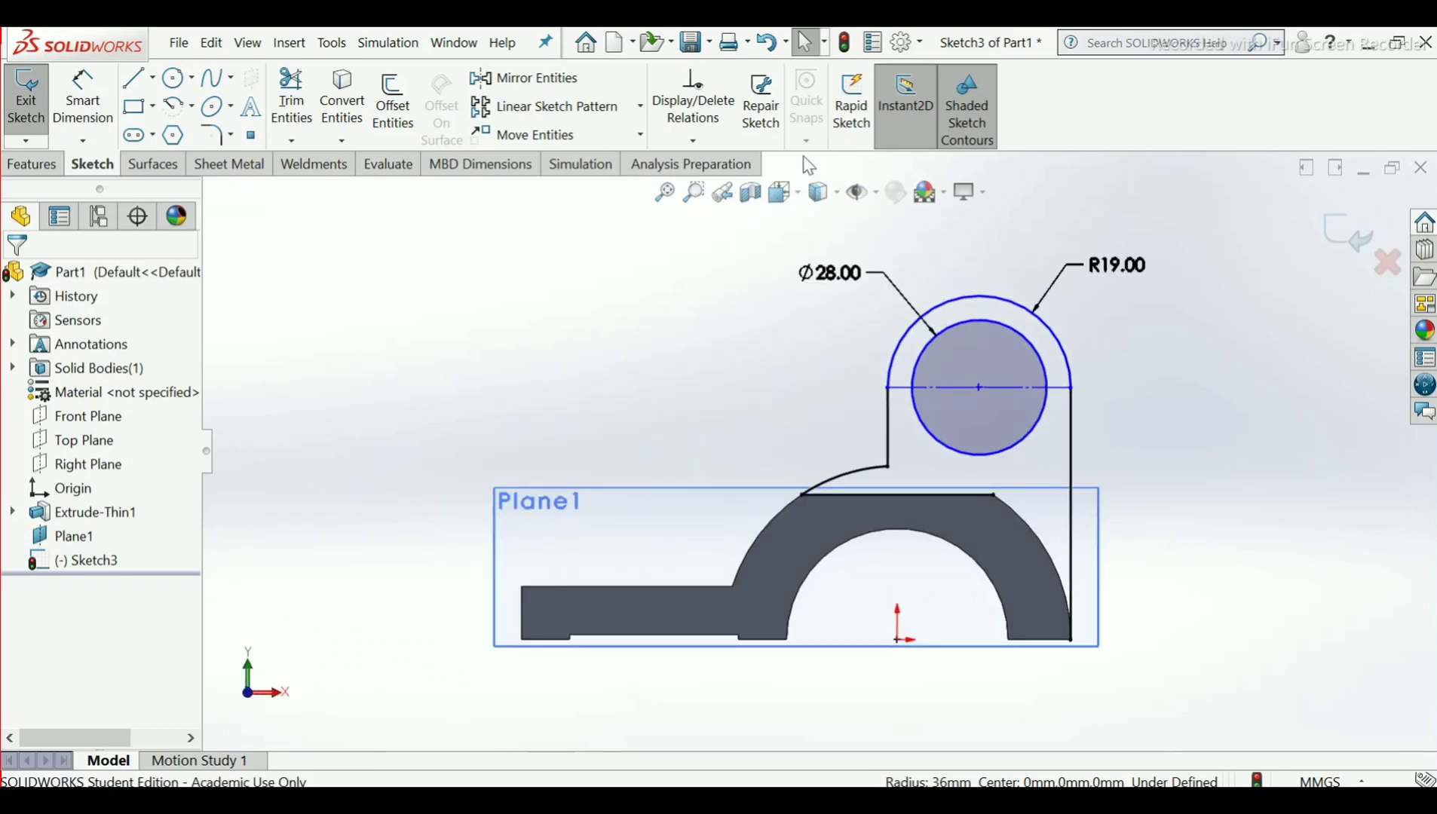
{"action": "left_click", "coordinate": [342, 102]}
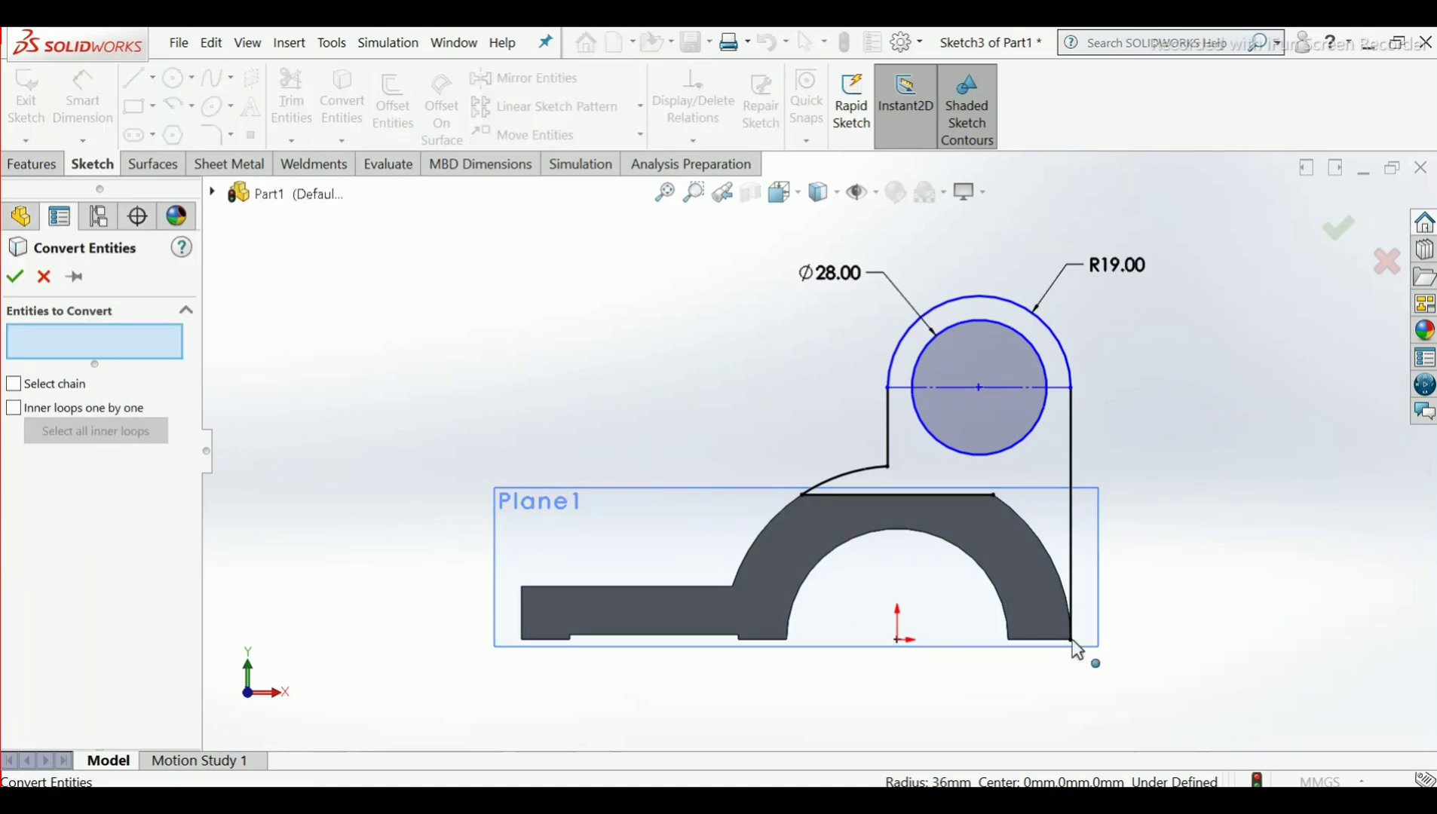
{"action": "left_click", "coordinate": [1049, 554]}
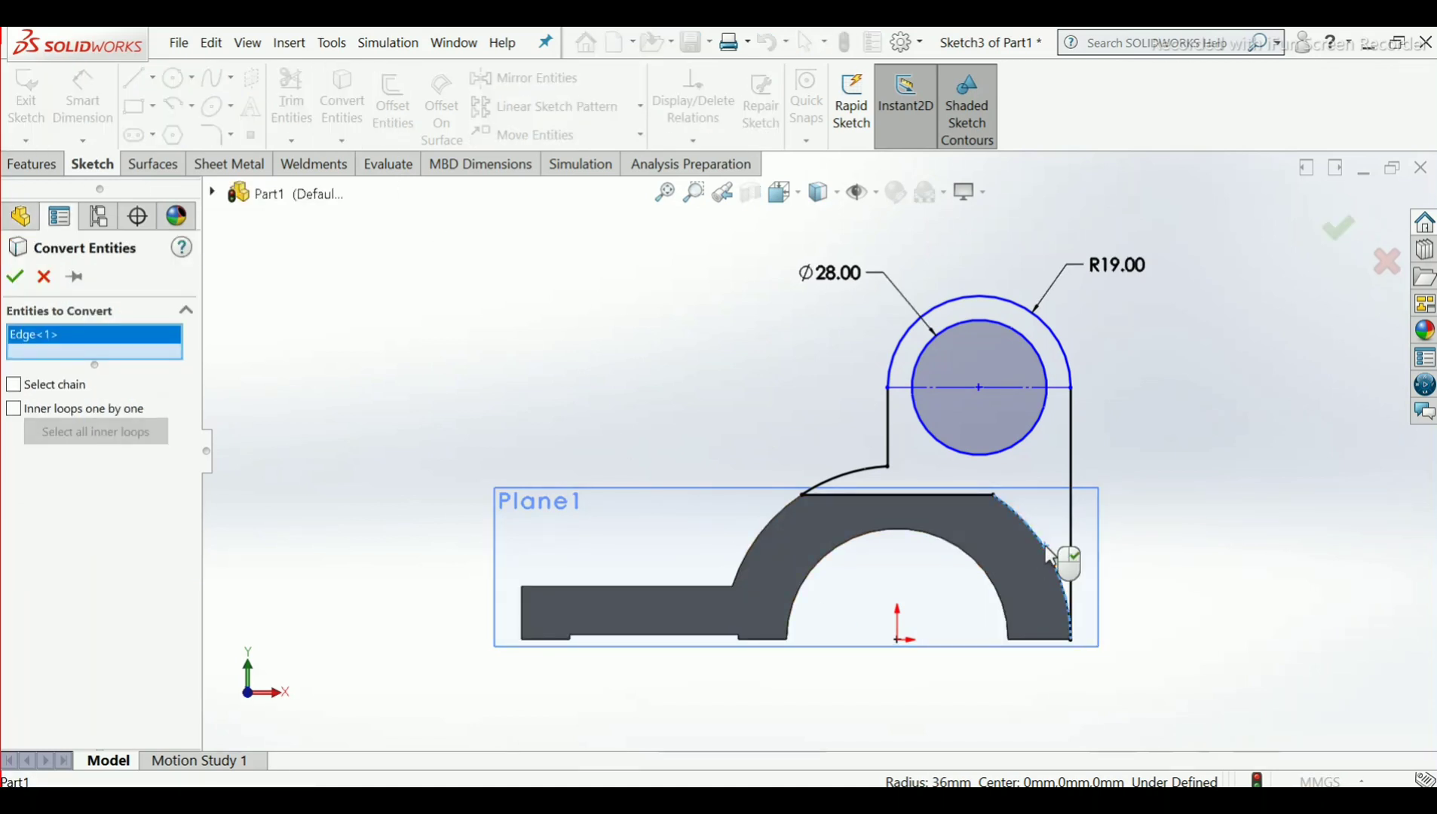
{"action": "right_click", "coordinate": [1048, 554]}
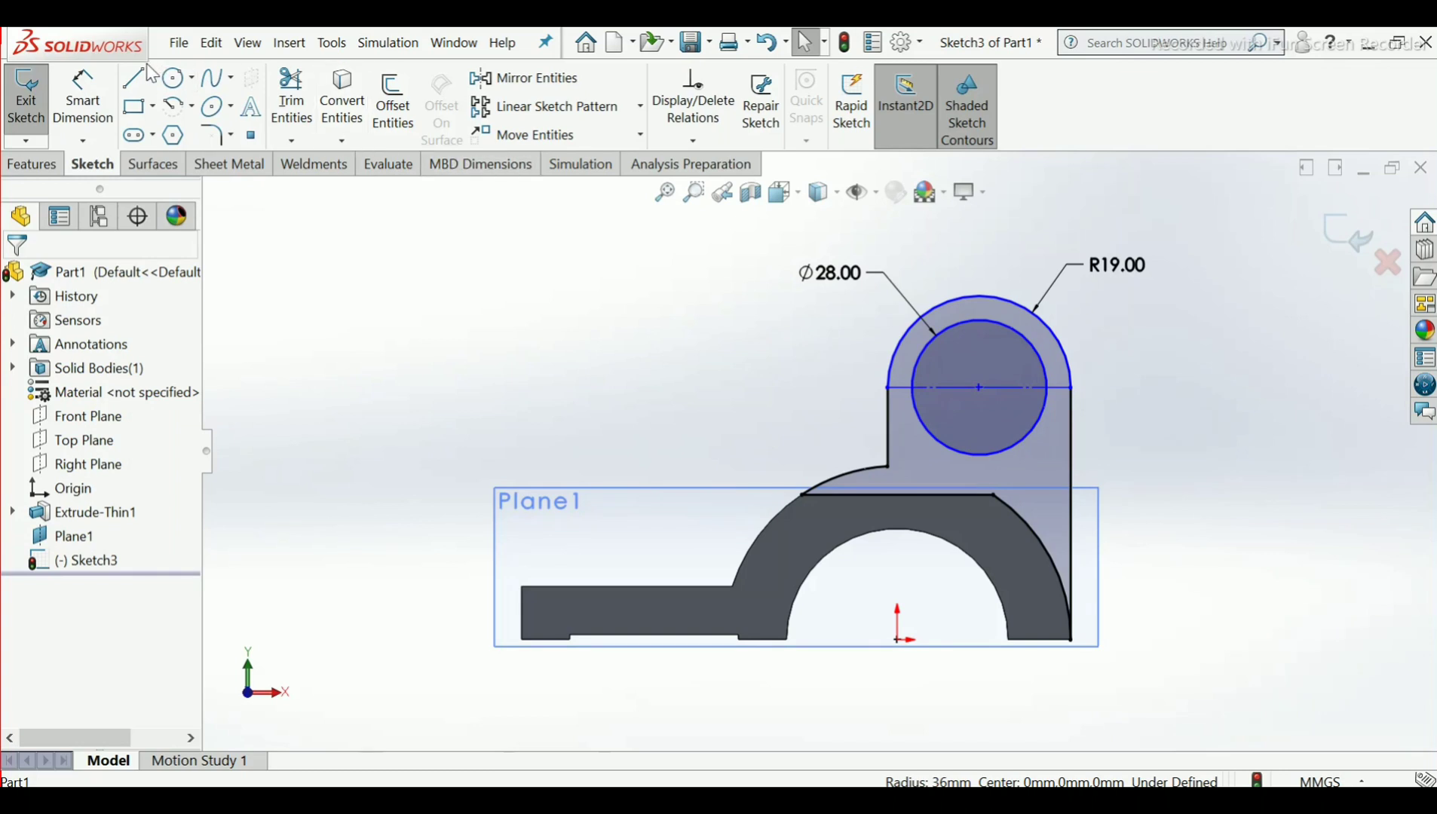
Dimension the height from the profile's lower right endpoint to the hole's construction centreline as 72 mm and exit the sketch
{"action": "left_click", "coordinate": [83, 98]}
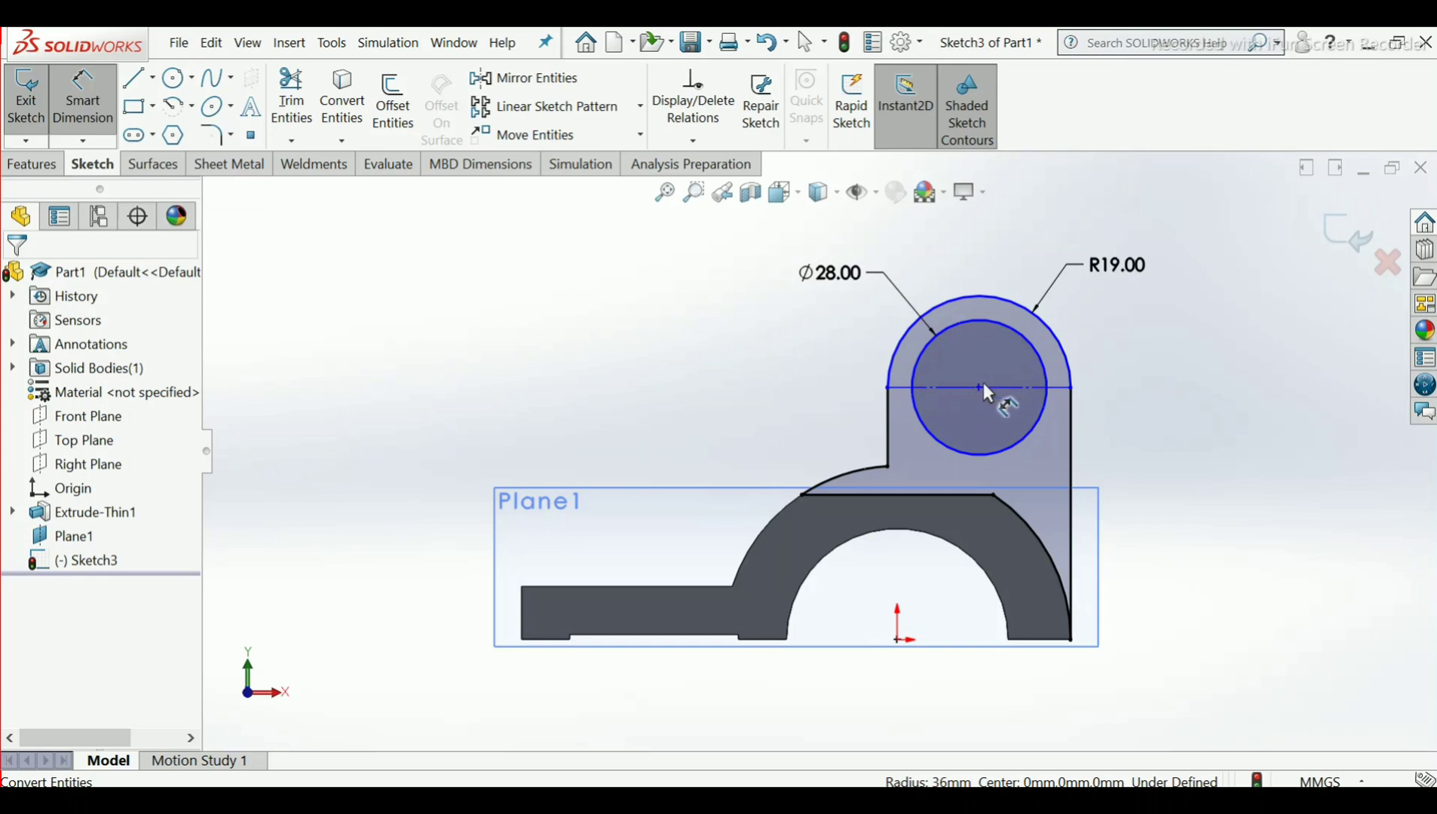
{"action": "left_click", "coordinate": [979, 388]}
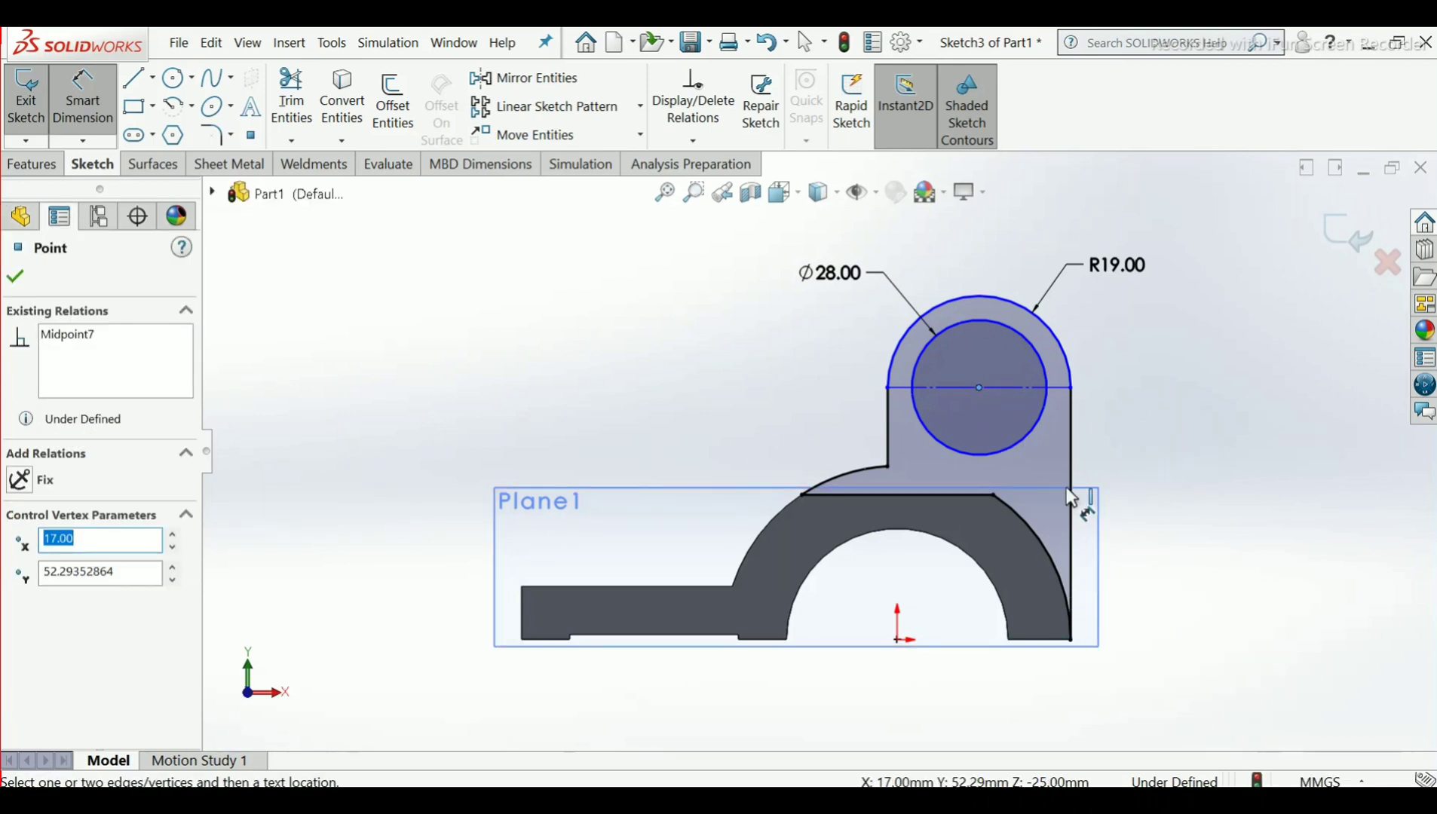
{"action": "left_click", "coordinate": [1023, 386]}
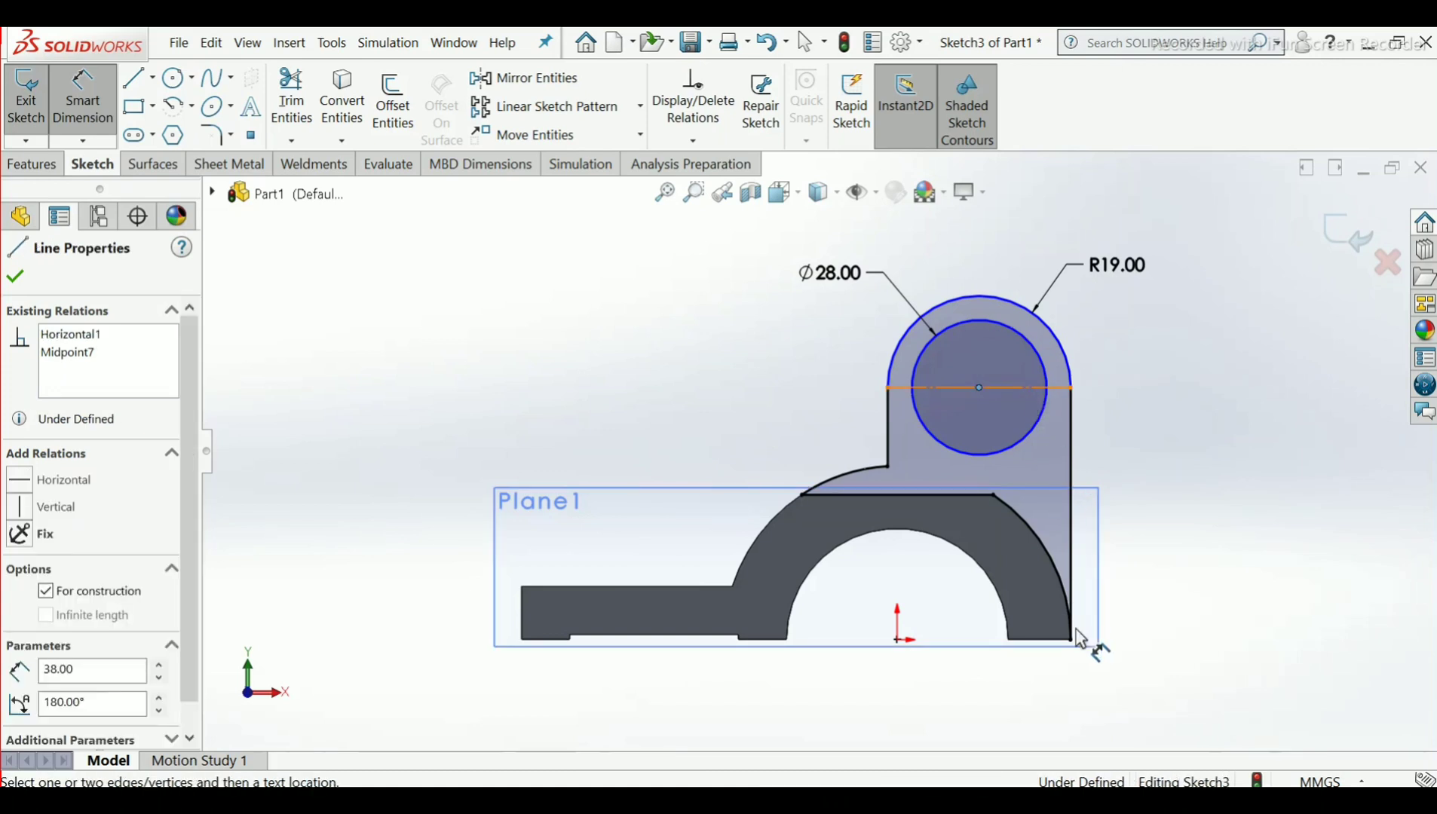
{"action": "left_click", "coordinate": [1071, 640]}
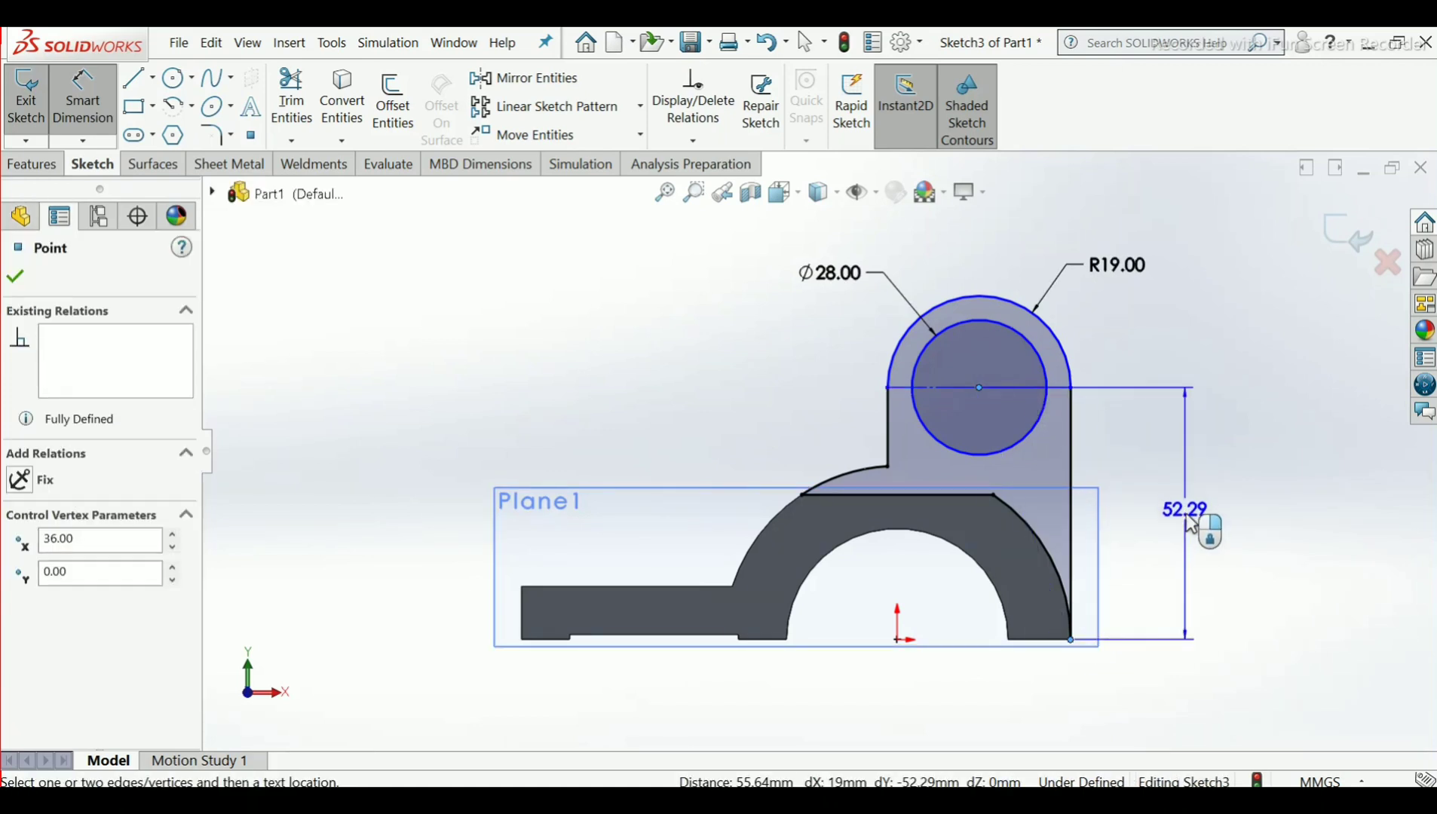
{"action": "left_click", "coordinate": [1185, 514]}
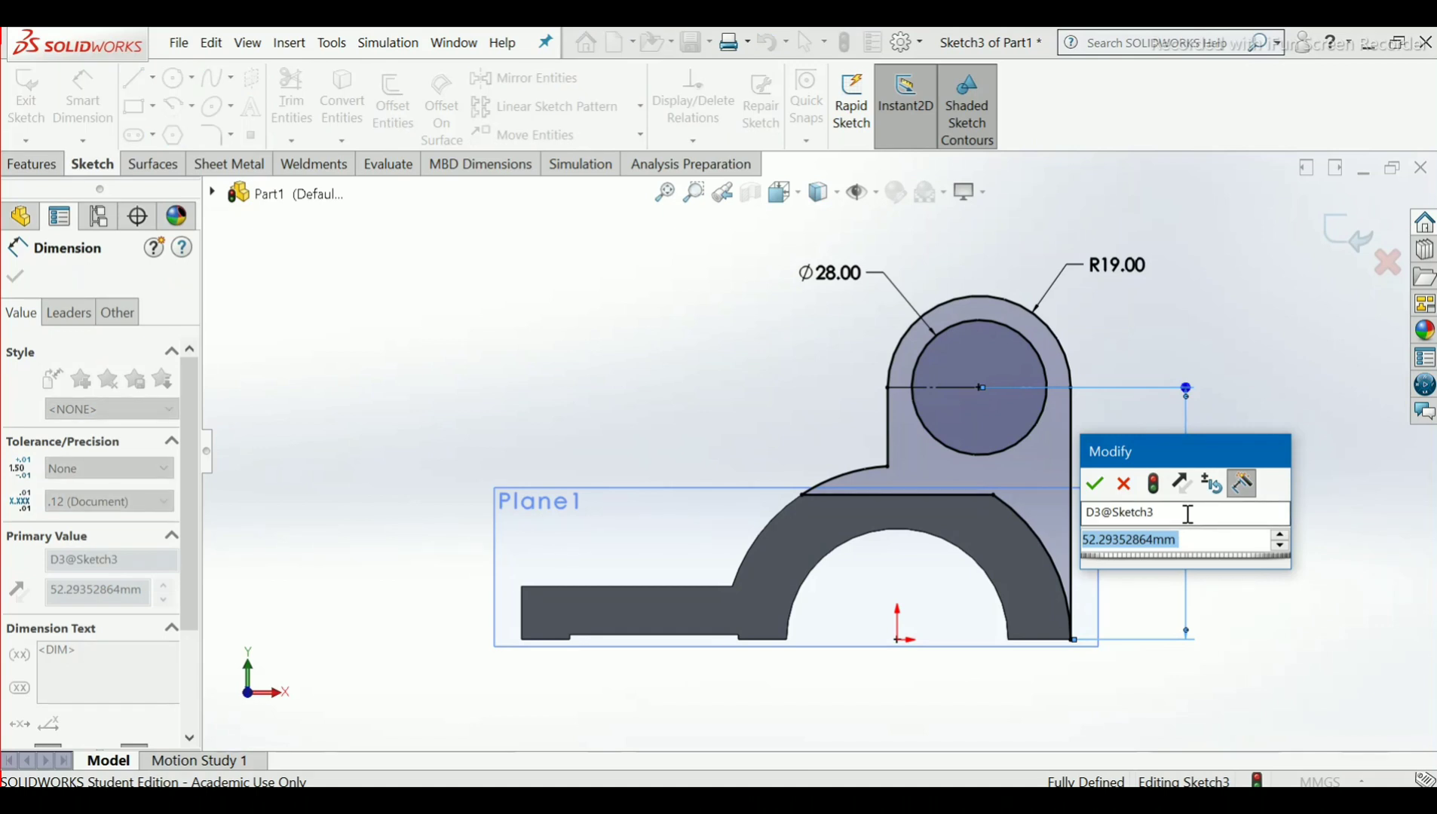
{"action": "type", "text": "72"}
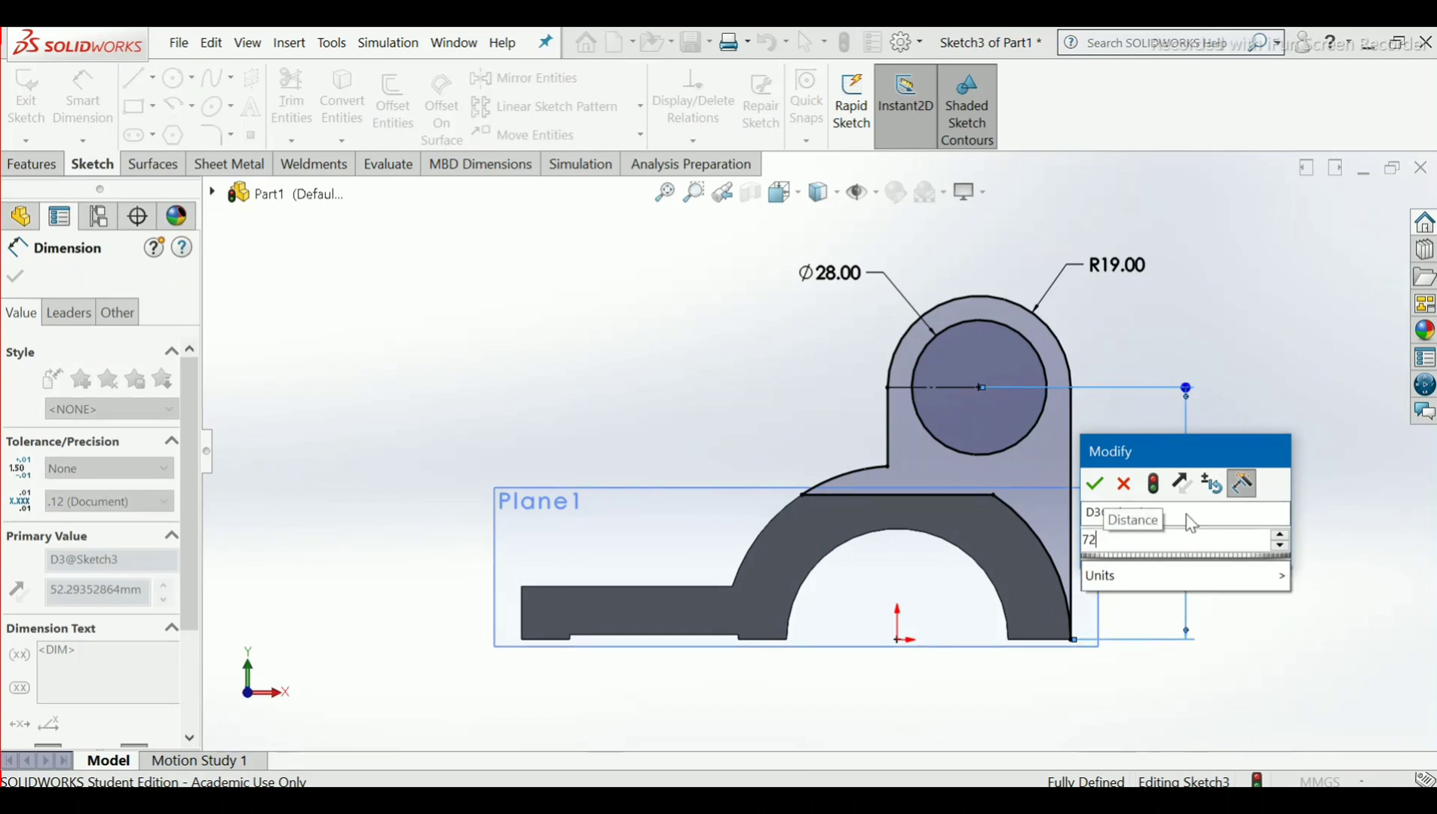
{"action": "key", "text": "Return"}
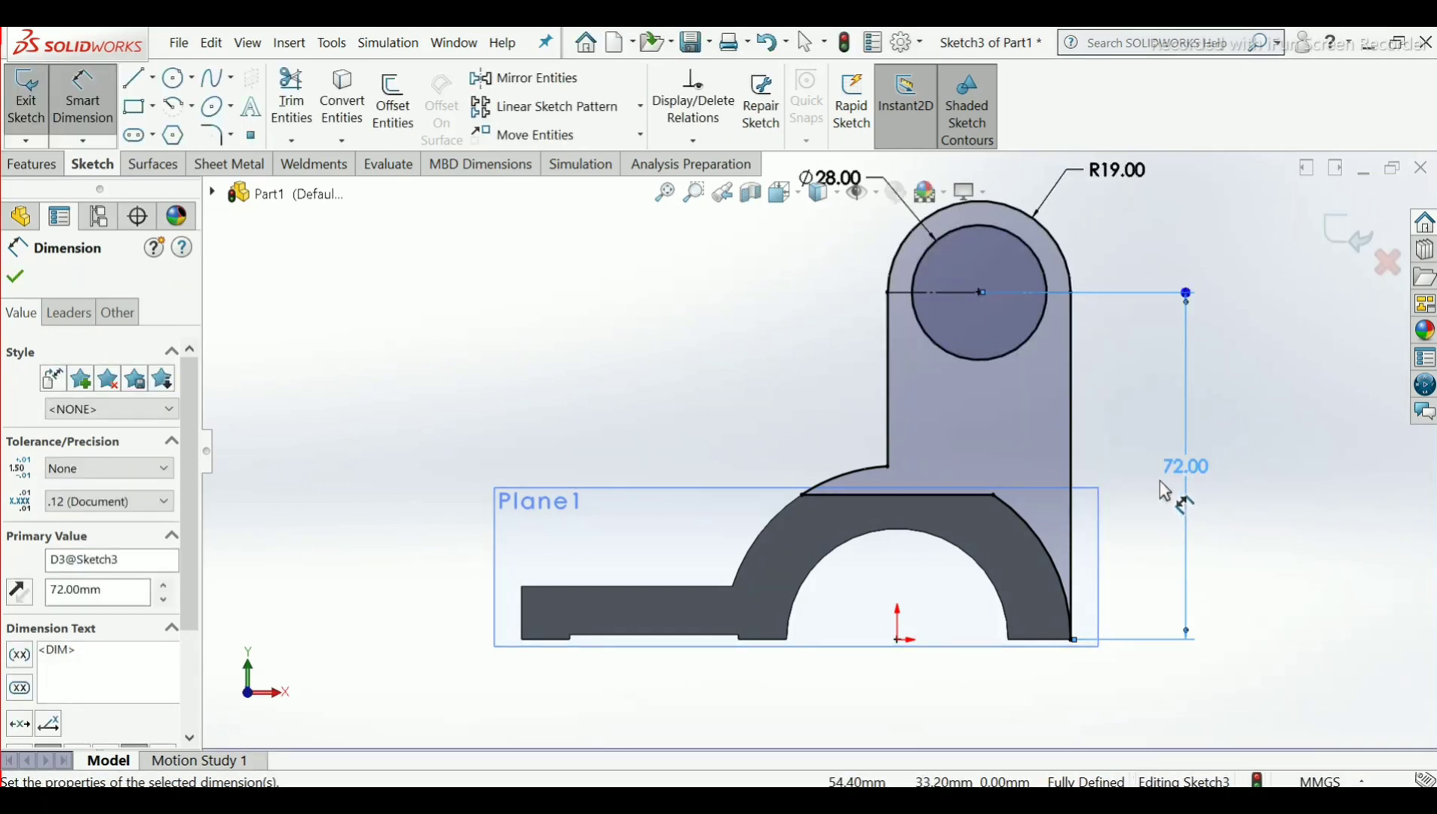
{"action": "scroll", "coordinate": [1159, 468], "scroll_direction": "up", "scroll_amount": 3}
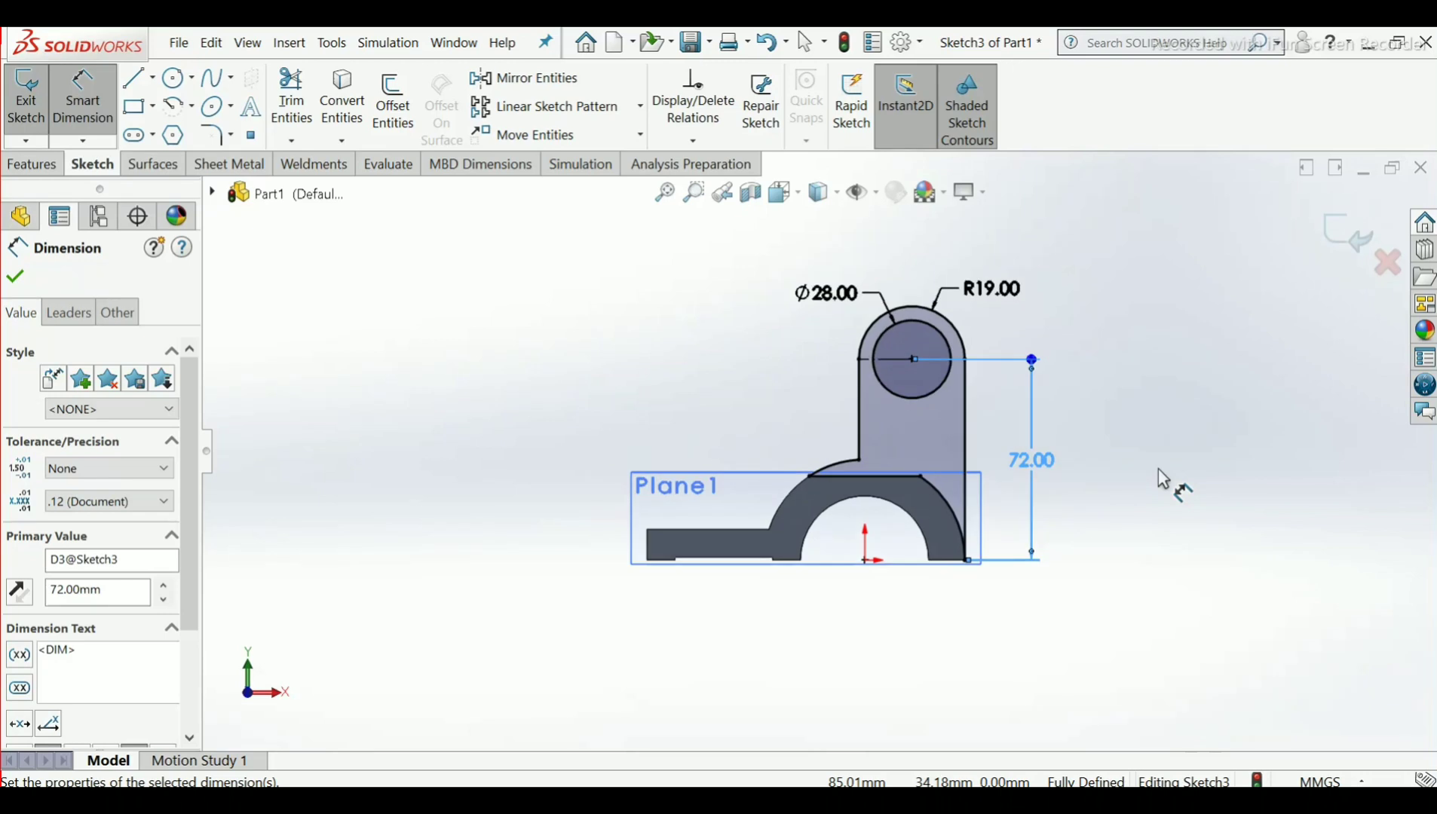
{"action": "left_click", "coordinate": [15, 280]}
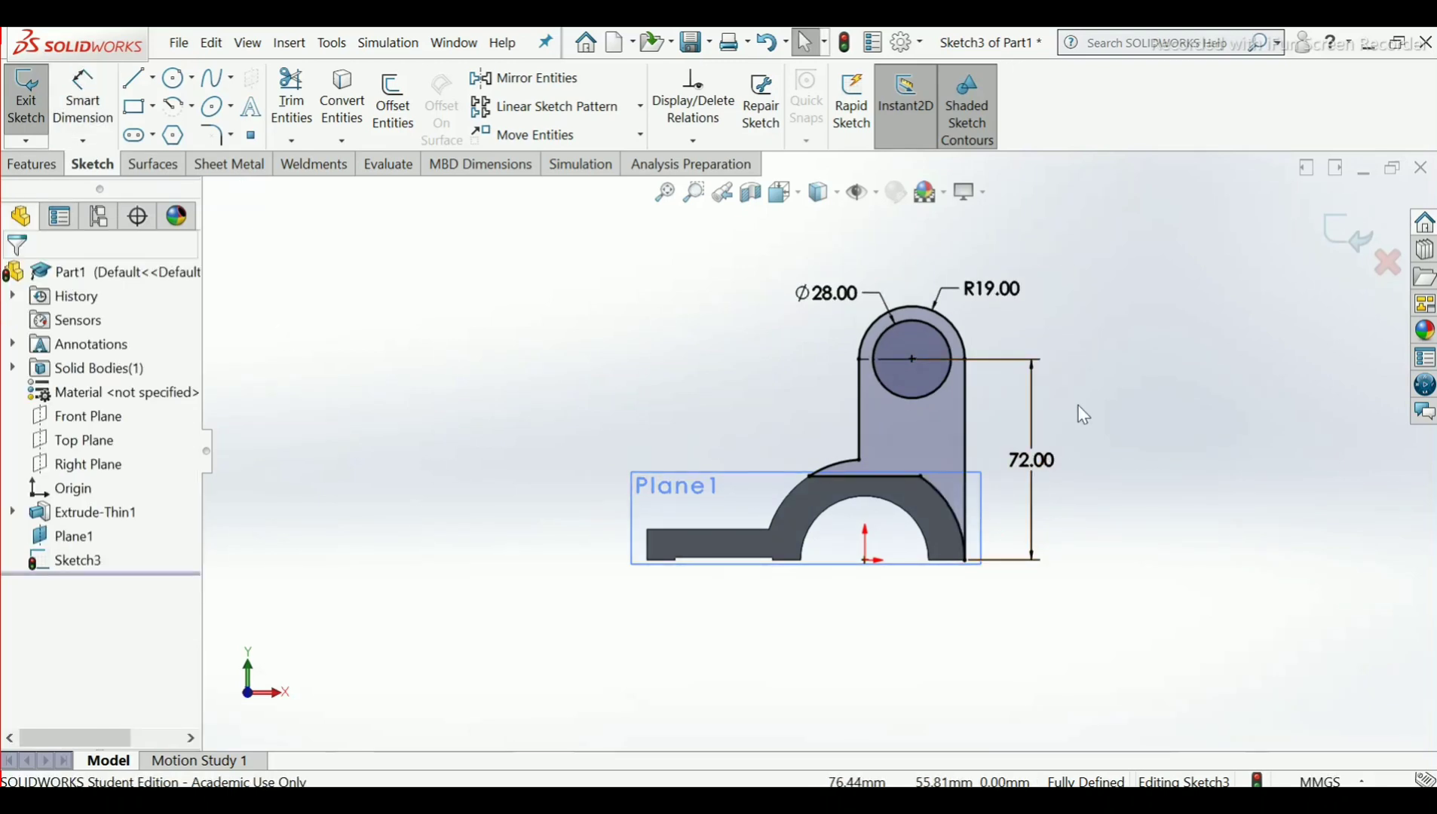
{"action": "left_click", "coordinate": [1341, 241]}
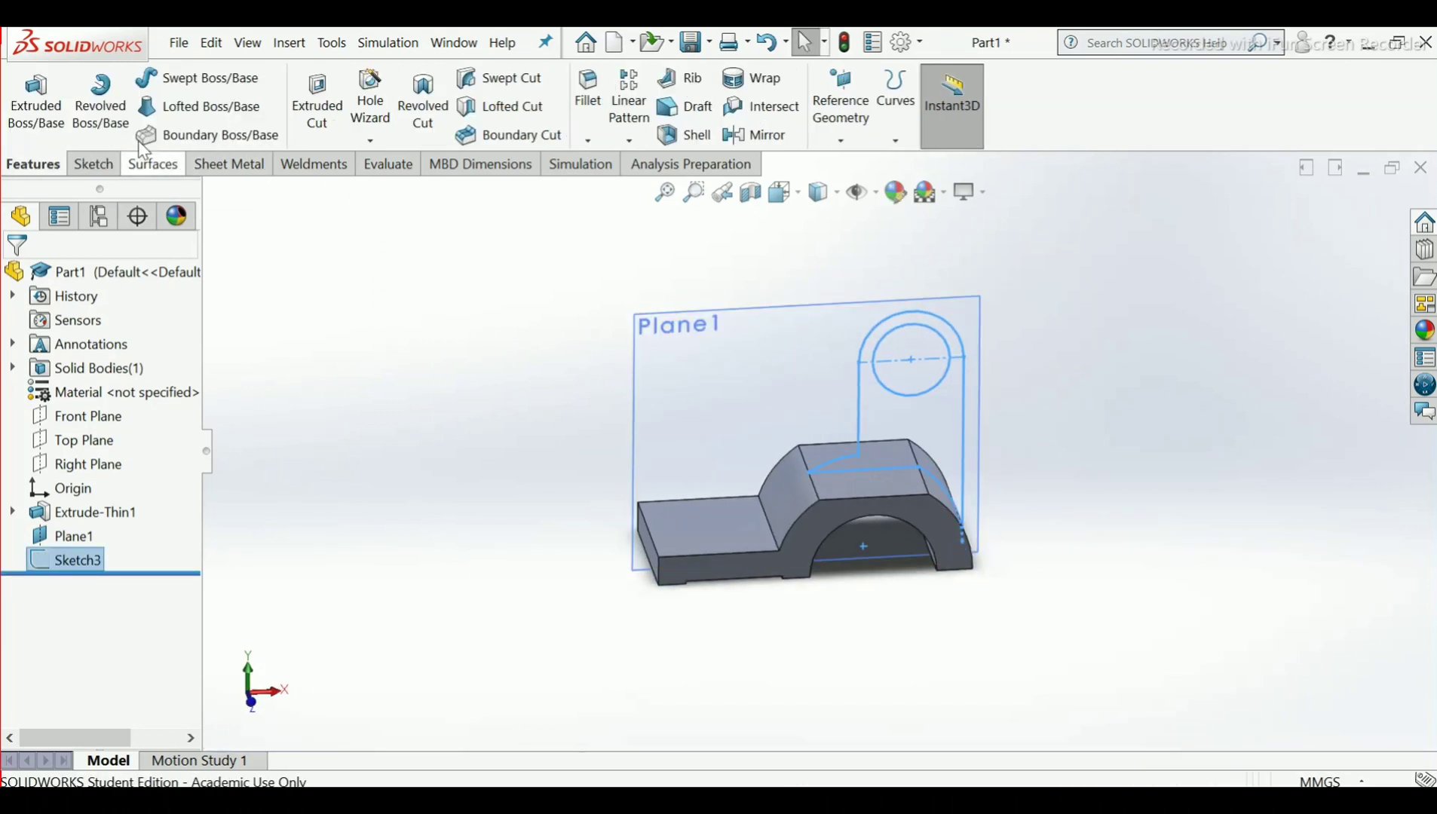
Extrude the lug profile as a boss with a Mid Plane depth of 28 mm, merged with the existing body
{"action": "left_click", "coordinate": [44, 107]}
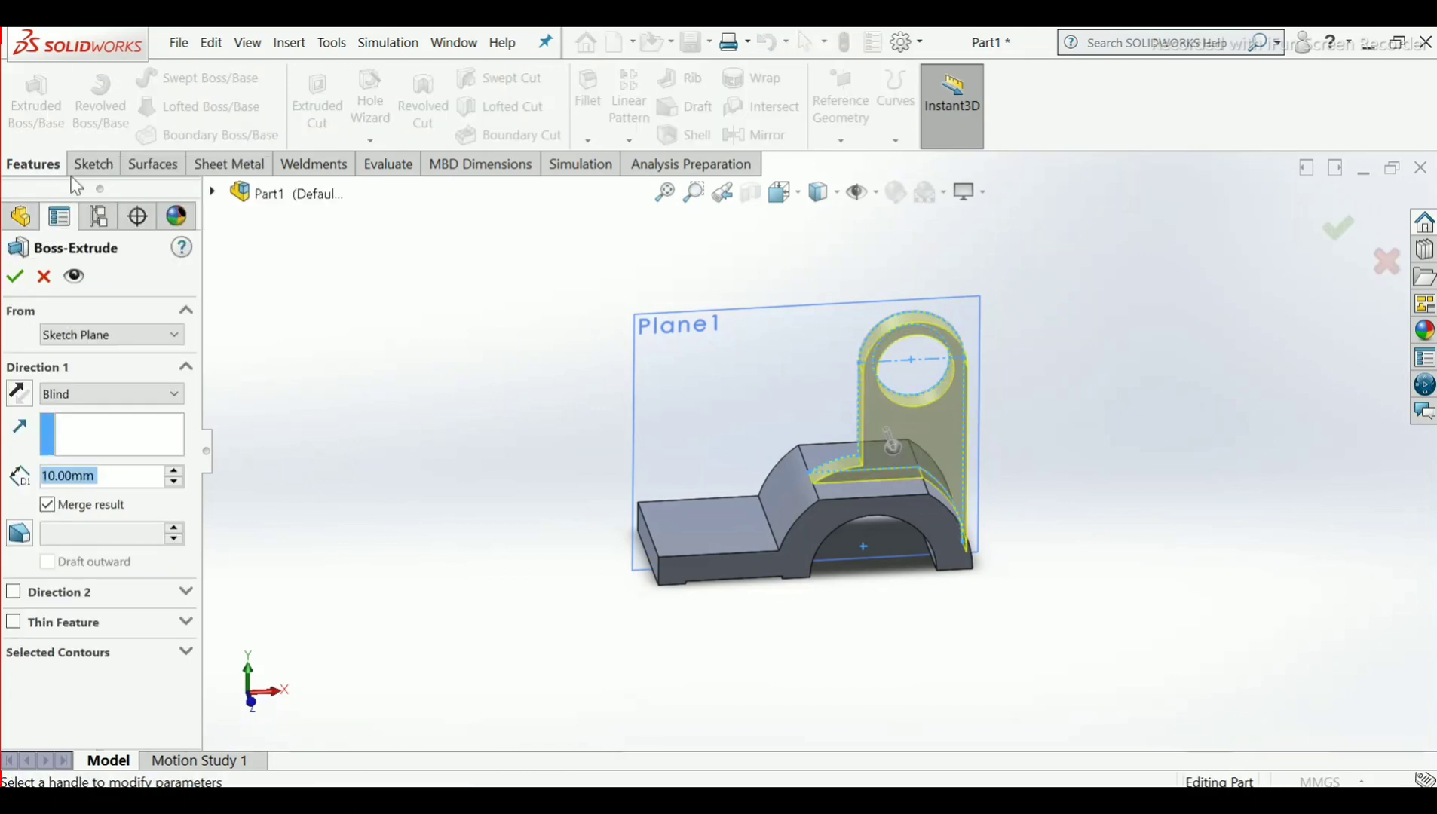
{"action": "left_click", "coordinate": [127, 394]}
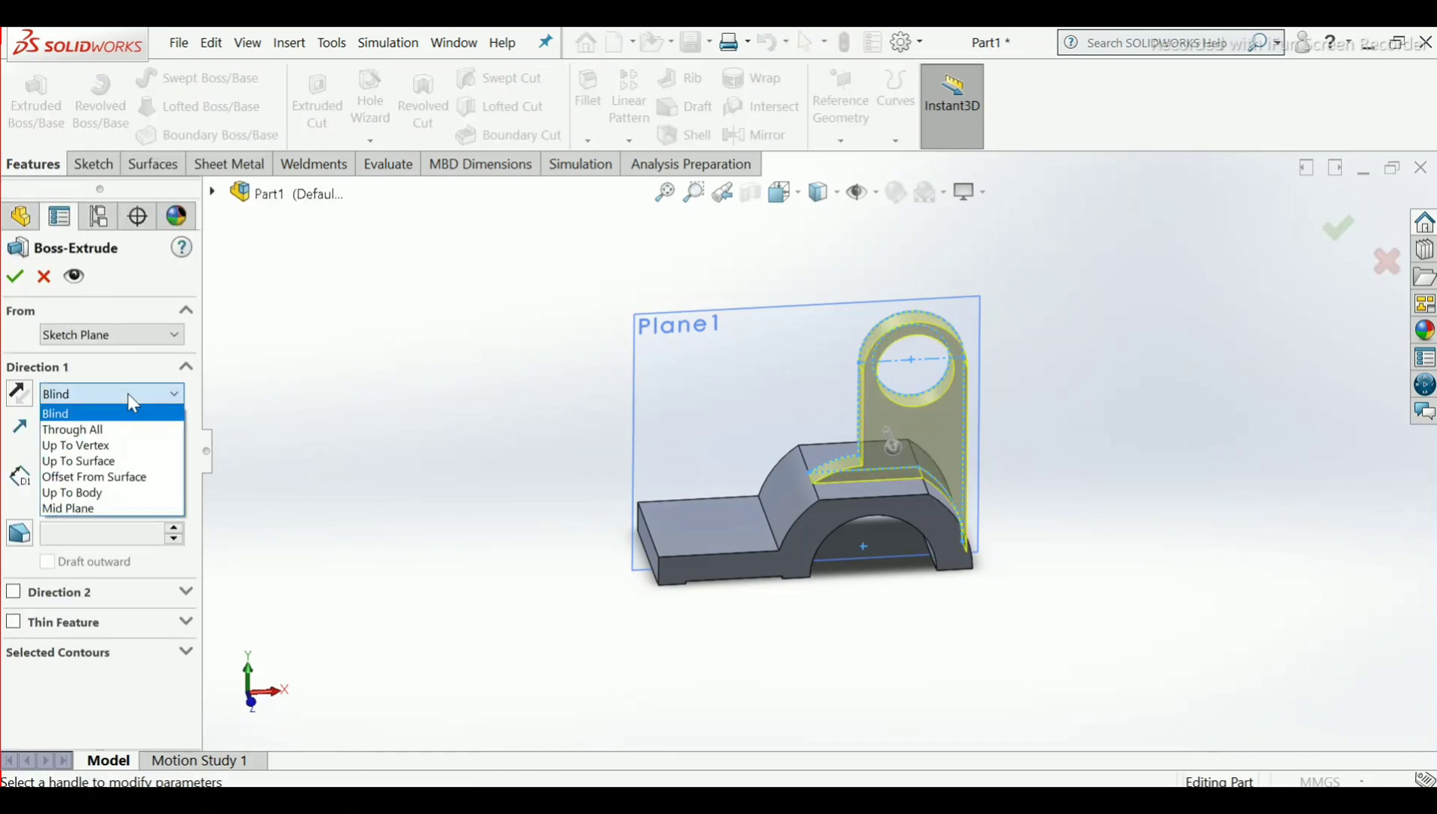
{"action": "left_click", "coordinate": [89, 509]}
{"action": "scroll", "coordinate": [958, 335], "scroll_direction": "down", "scroll_amount": 3}
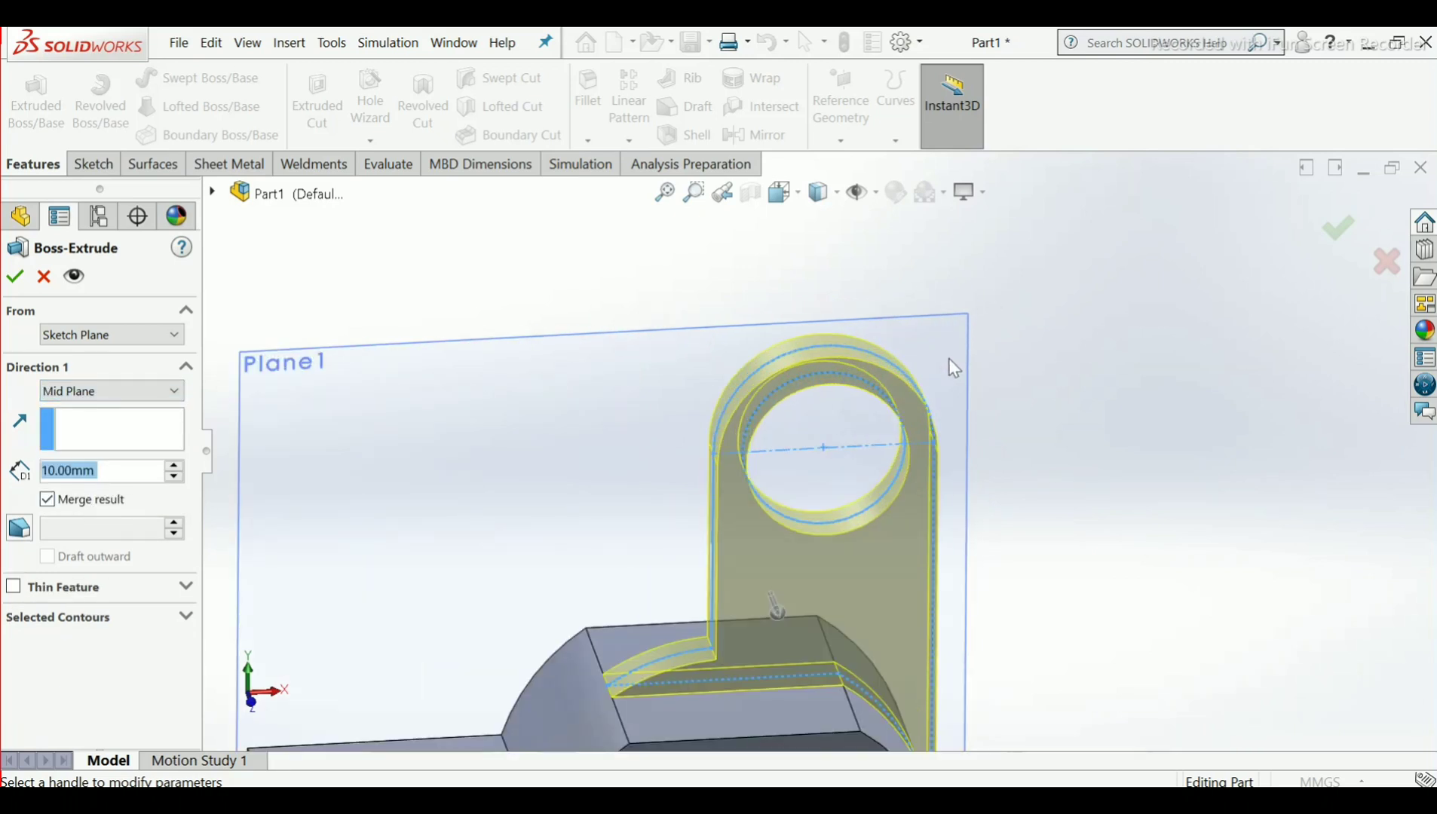
{"action": "middle_click_drag", "start_coordinate": [948, 358], "coordinate": [957, 459]}
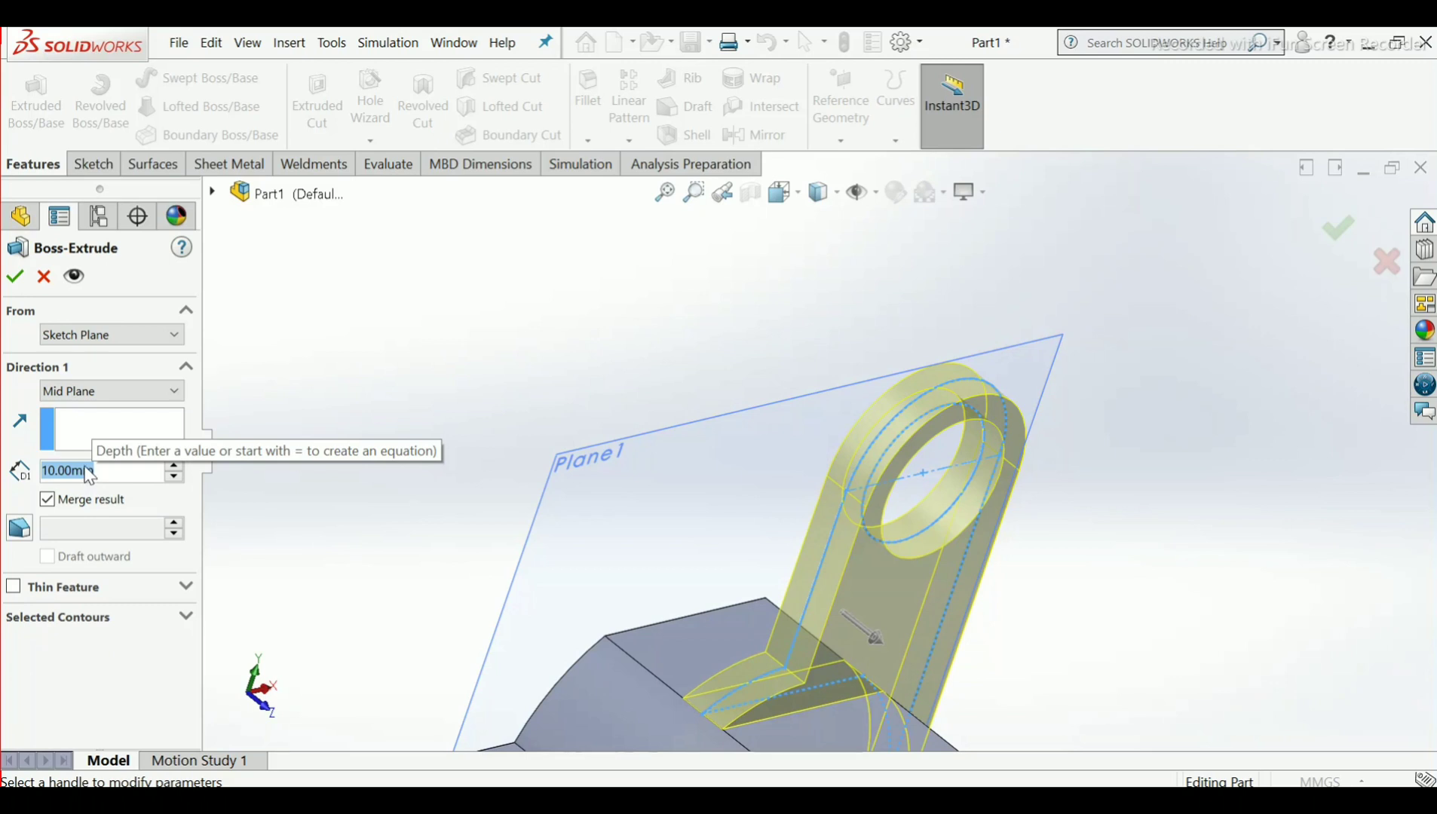
{"action": "type", "text": "28"}
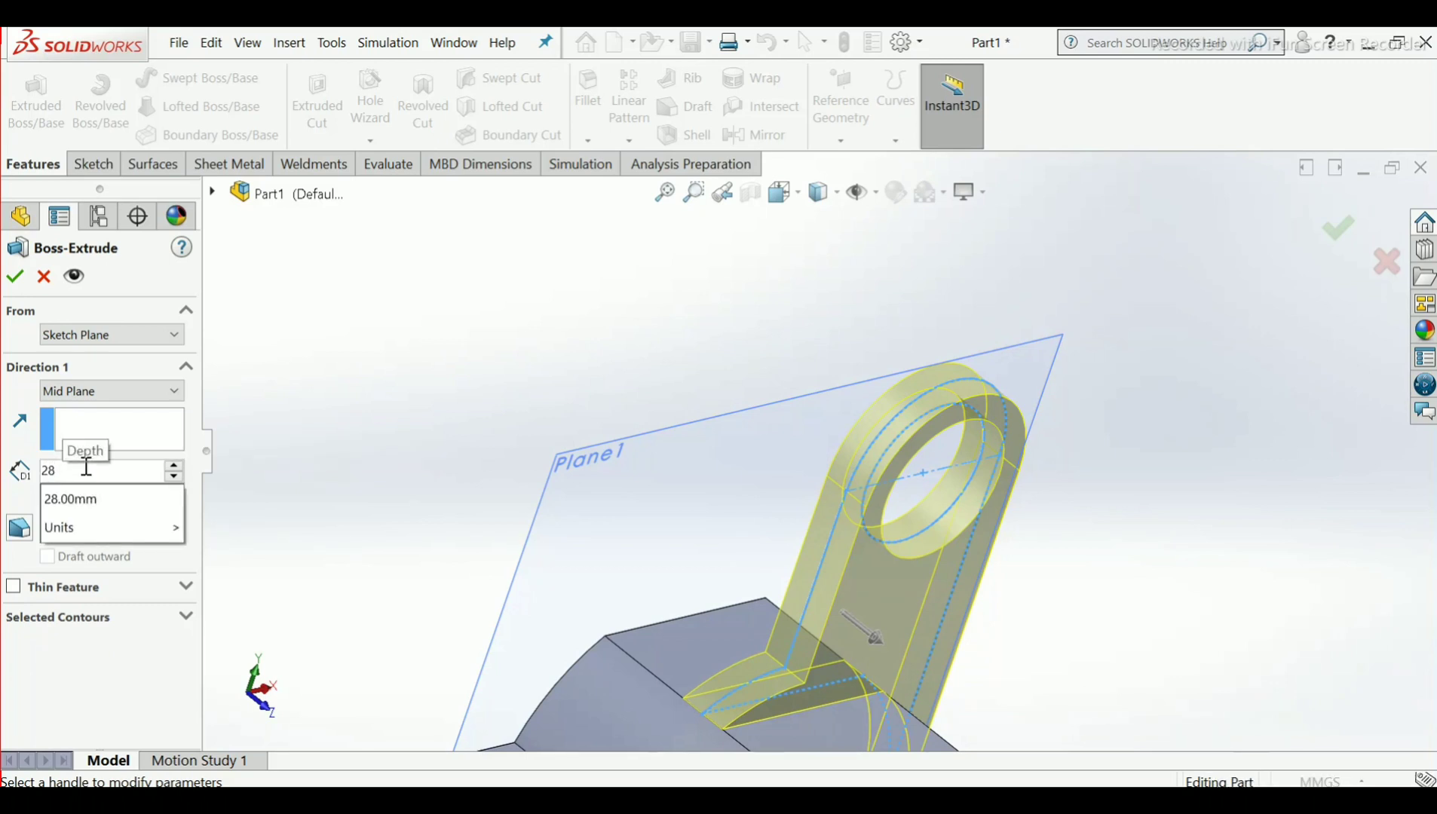
{"action": "key", "text": "Return"}
{"action": "left_click", "coordinate": [15, 279]}
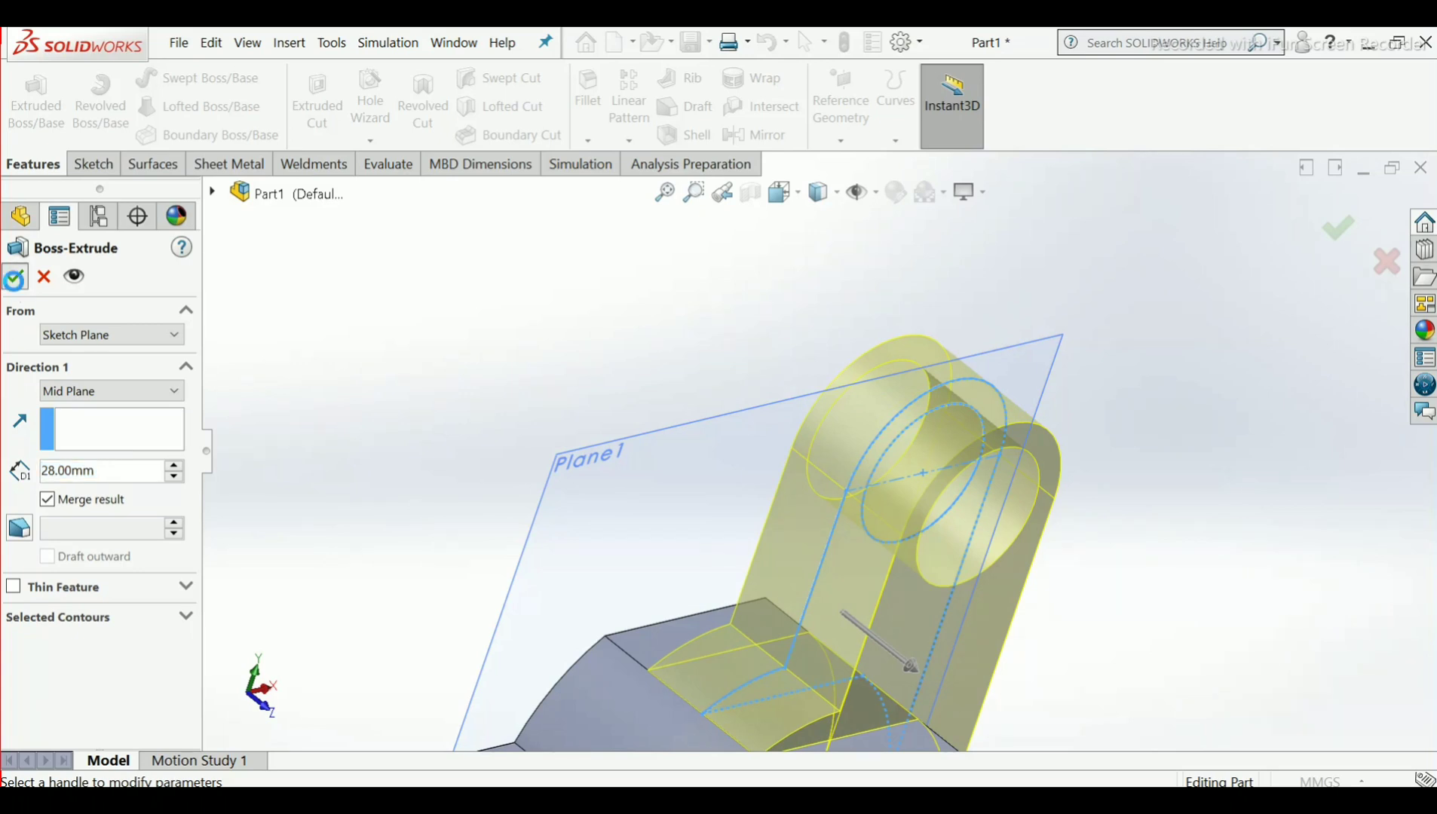
Hide the mid-width reference plane, Plane1
{"action": "scroll", "coordinate": [627, 305], "scroll_direction": "up", "scroll_amount": 6}
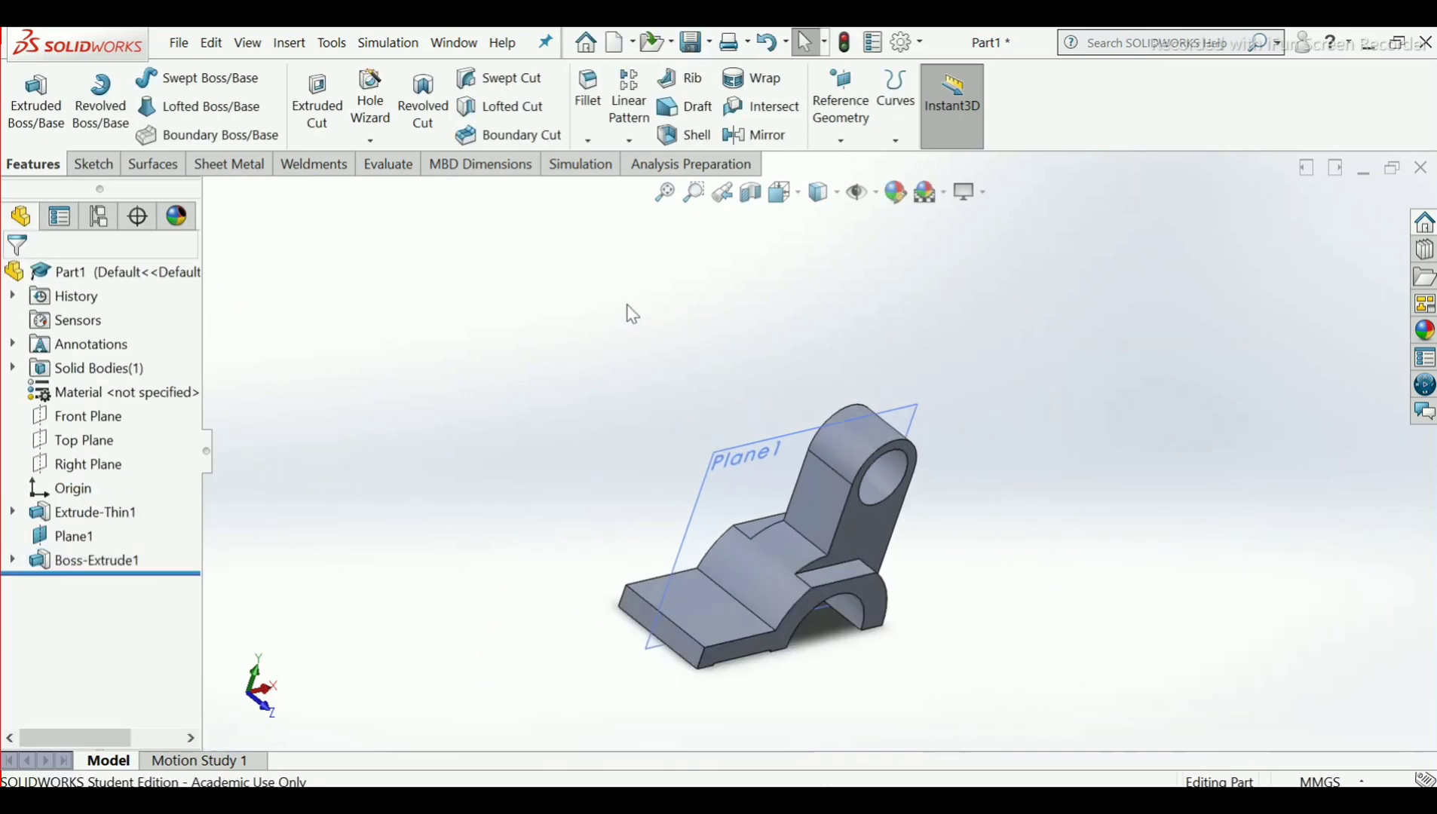
{"action": "middle_click_drag", "start_coordinate": [634, 324], "coordinate": [569, 220]}
{"action": "middle_click_drag", "start_coordinate": [920, 447], "coordinate": [918, 461]}
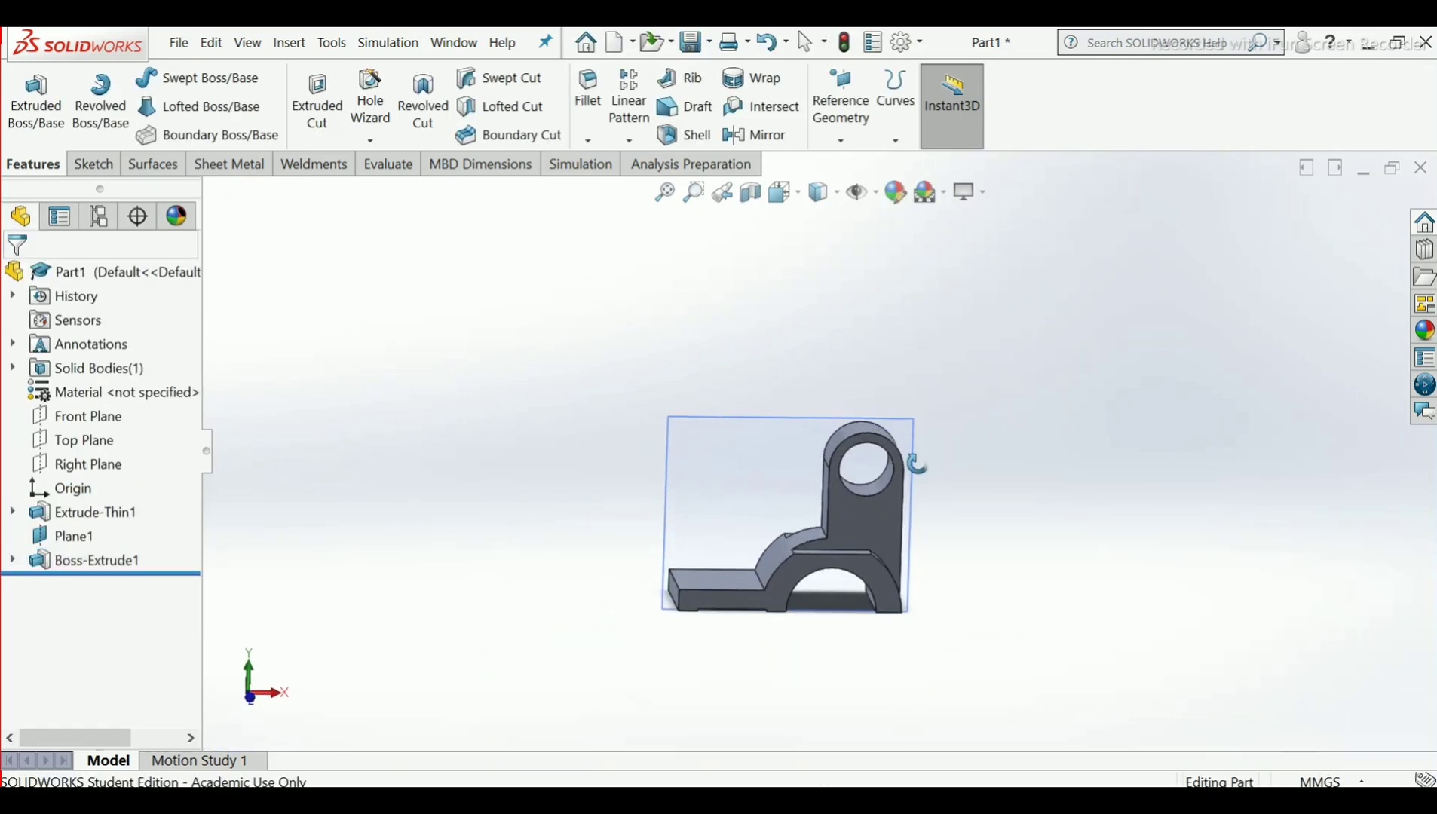
{"action": "right_click", "coordinate": [753, 430]}
{"action": "left_click", "coordinate": [818, 399]}
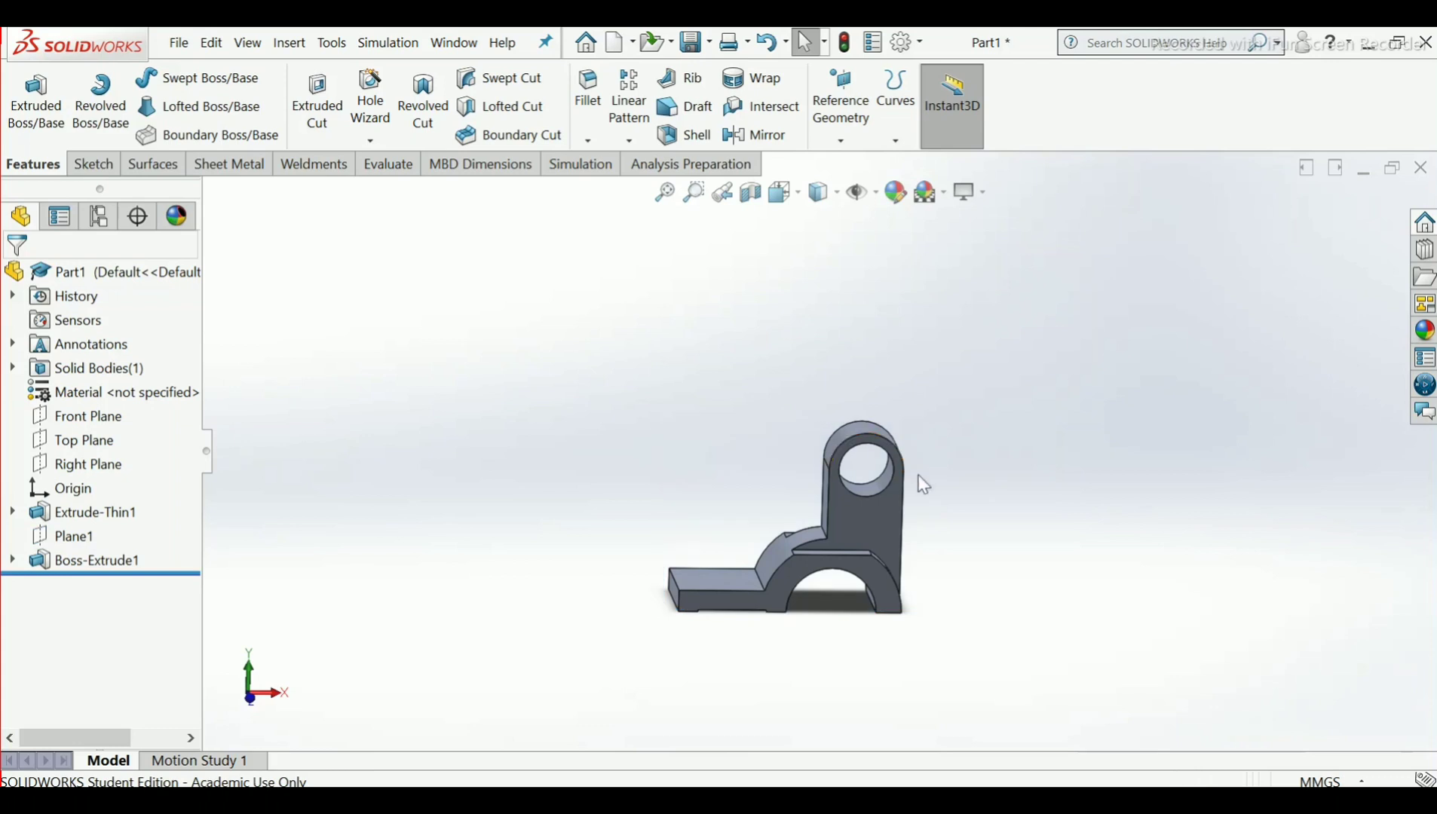
Start a new sketch on the lug's flat vertical side face above the arch end and orient the view normal to it
{"action": "middle_click_drag", "start_coordinate": [923, 485], "coordinate": [815, 504]}
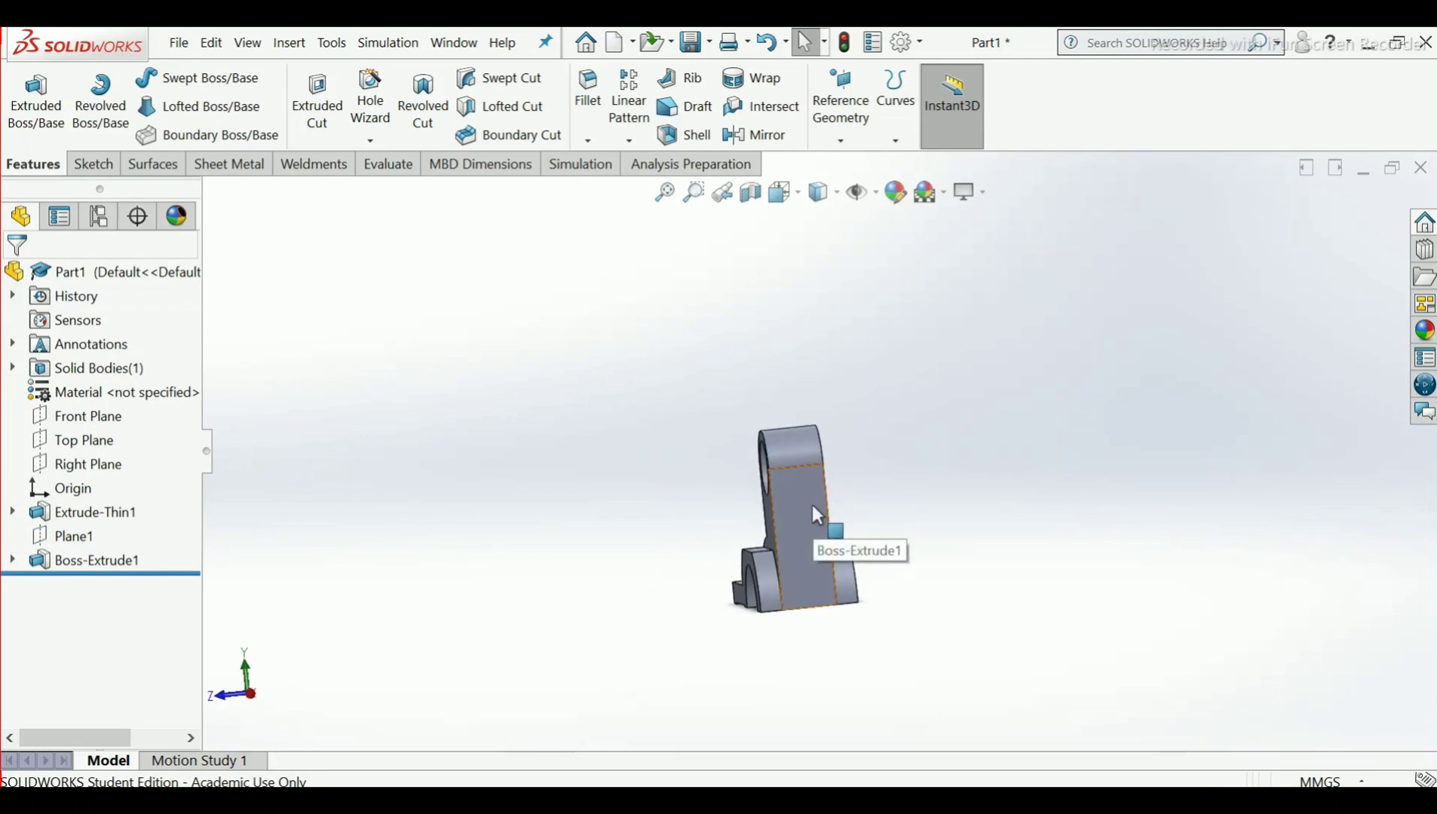
{"action": "left_click", "coordinate": [812, 504]}
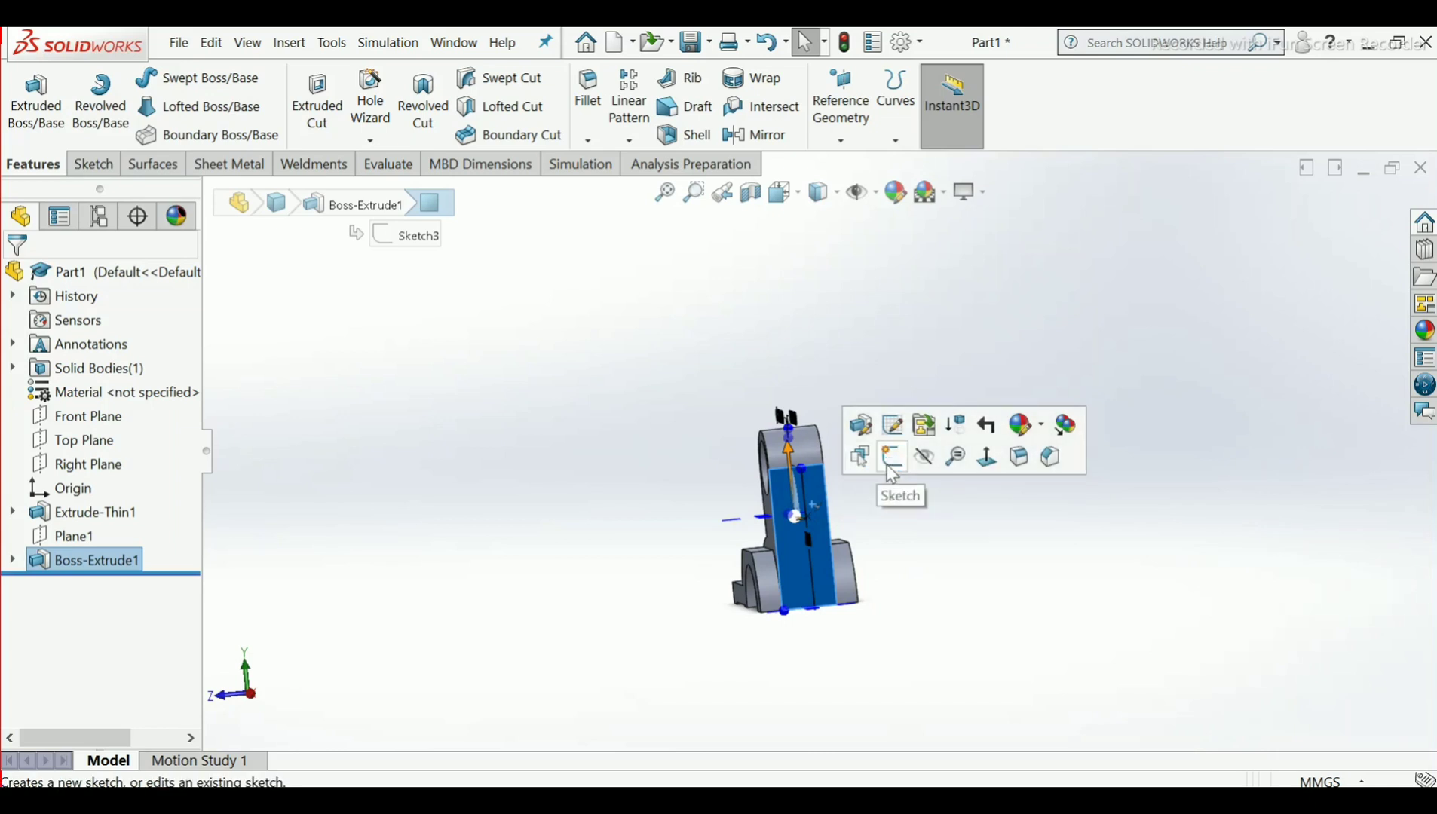
{"action": "scroll", "coordinate": [829, 534], "scroll_direction": "down", "scroll_amount": 2}
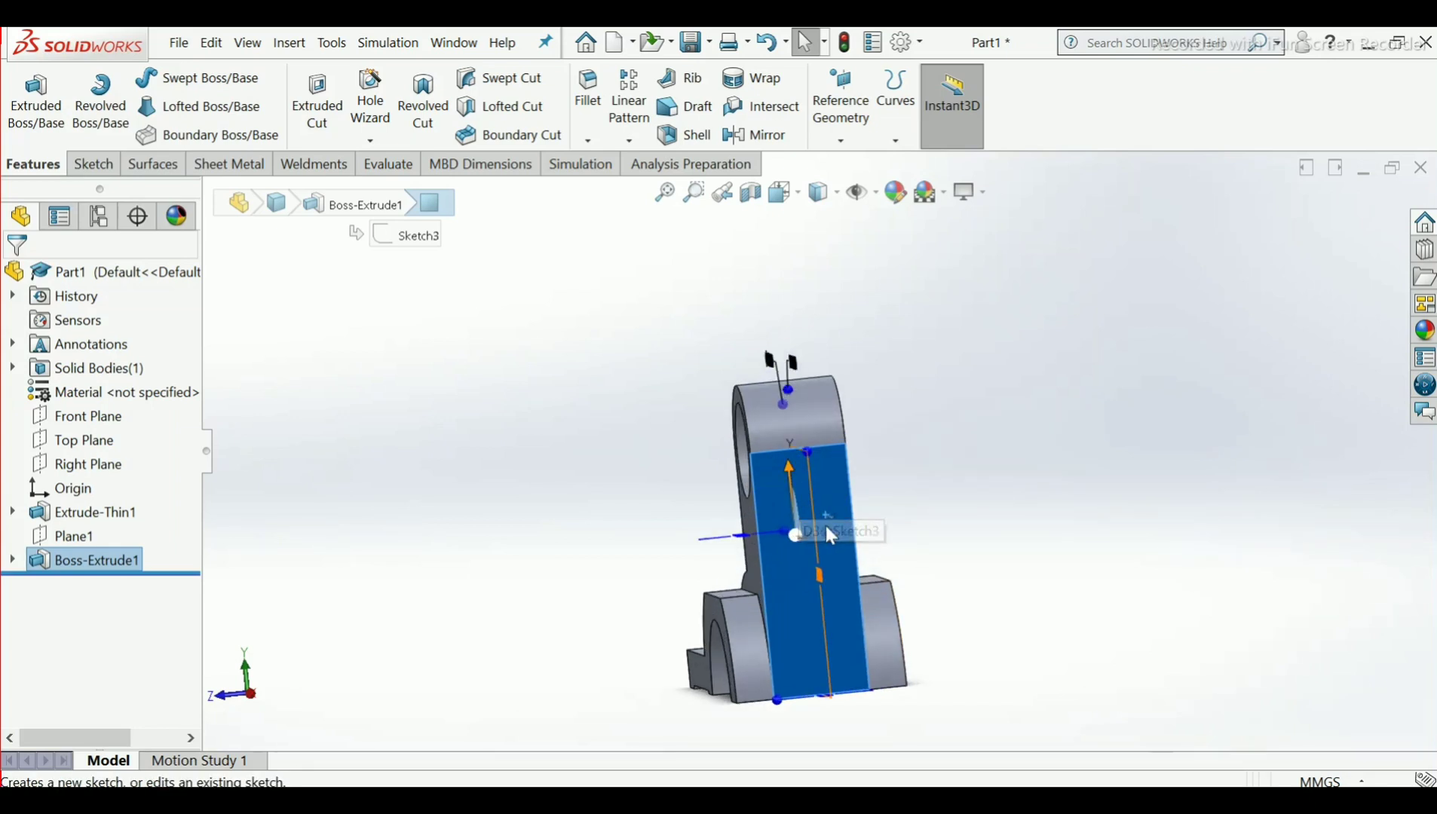
{"action": "right_click", "coordinate": [825, 566]}
{"action": "key", "text": "Escape"}
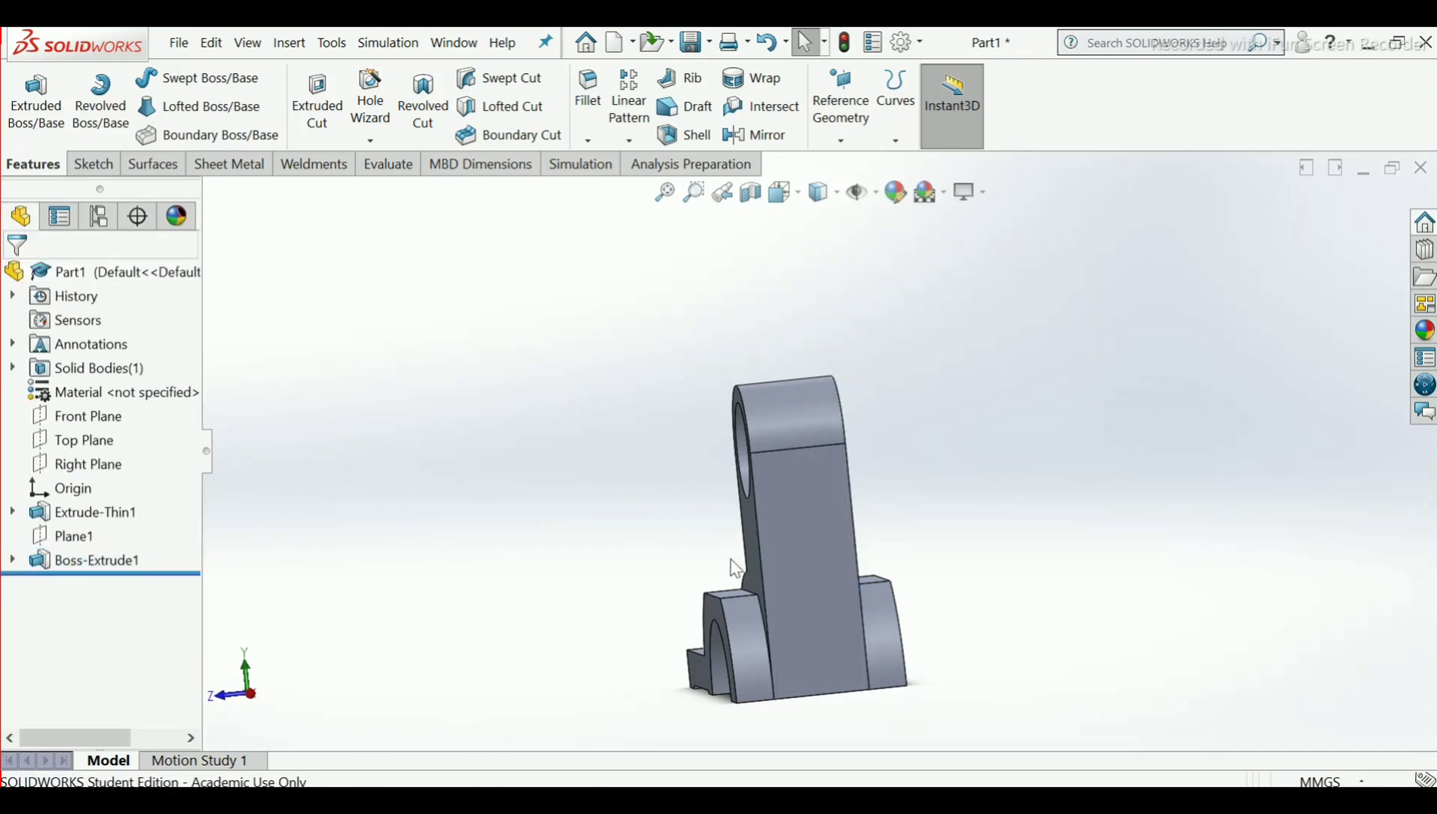
{"action": "left_click", "coordinate": [777, 514]}
{"action": "left_click", "coordinate": [860, 472]}
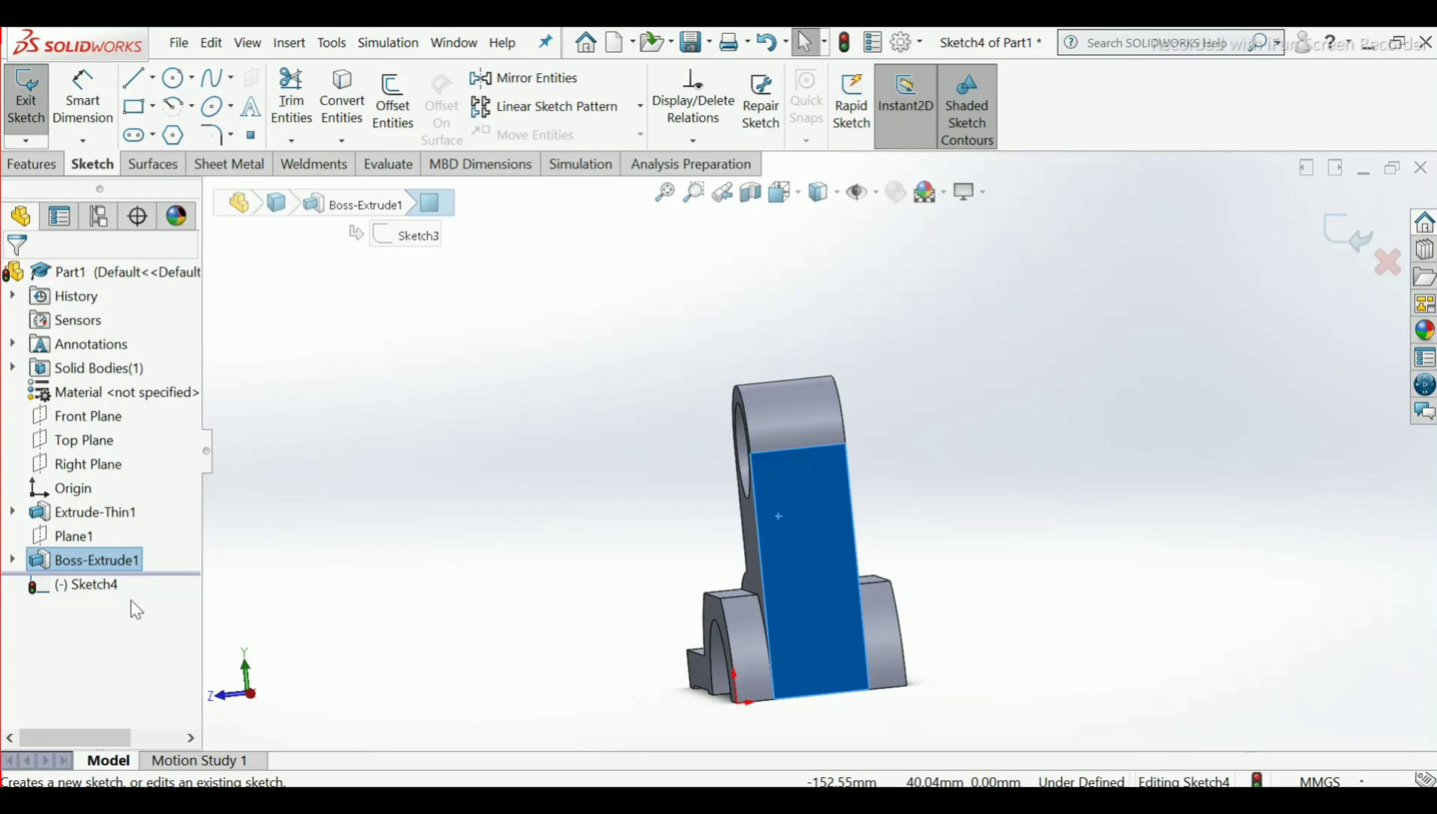
{"action": "right_click", "coordinate": [101, 589]}
{"action": "left_click", "coordinate": [143, 447]}
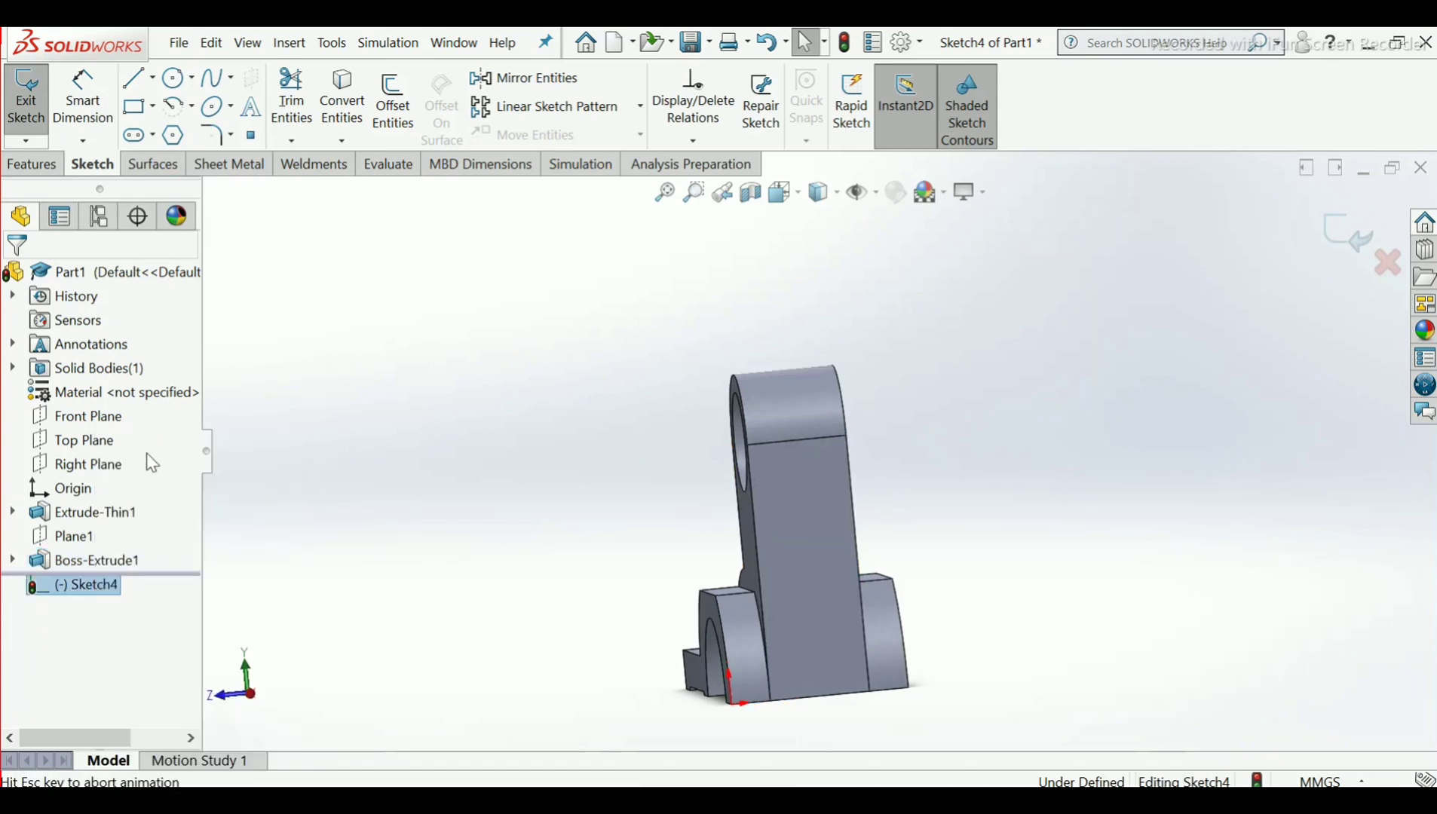
{"action": "left_click", "coordinate": [624, 391]}
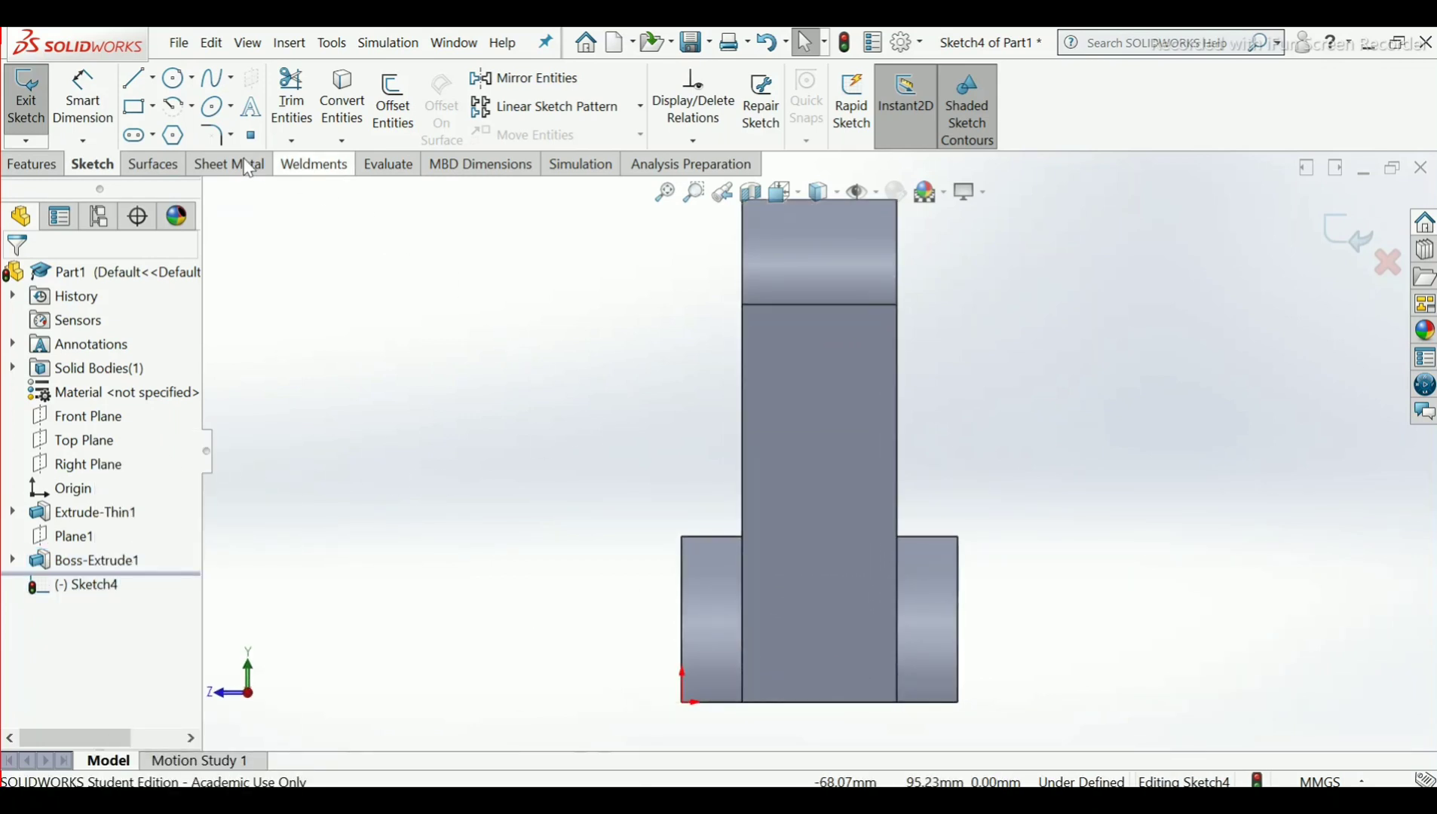
Sketch a corner rectangle about 9.17 mm wide and 16.64 mm high, hanging down from the lug's top edge near its middle
{"action": "left_click", "coordinate": [134, 110]}
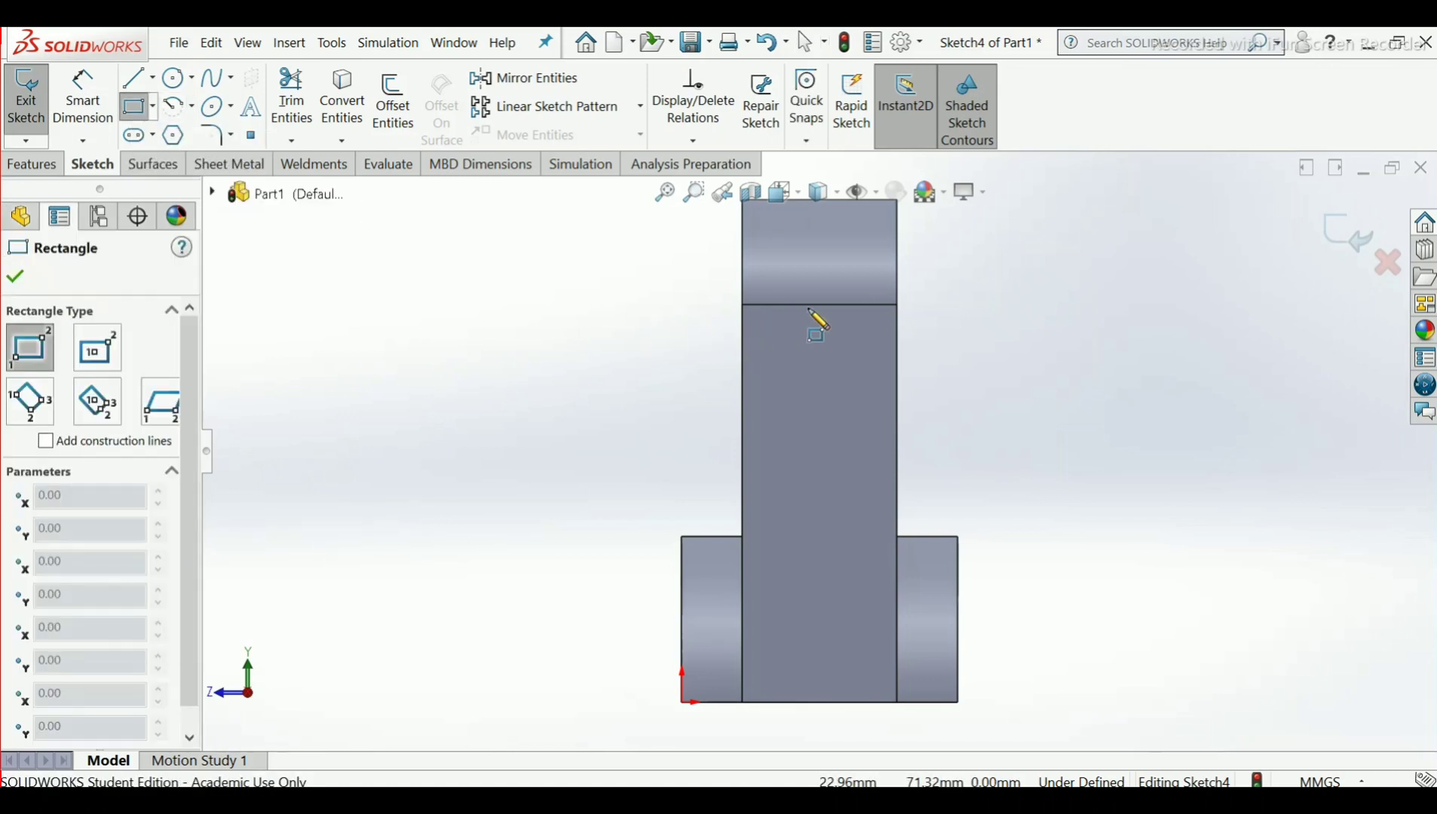
{"action": "scroll", "coordinate": [818, 321], "scroll_direction": "up", "scroll_amount": 2}
{"action": "scroll", "coordinate": [824, 313], "scroll_direction": "down", "scroll_amount": 3}
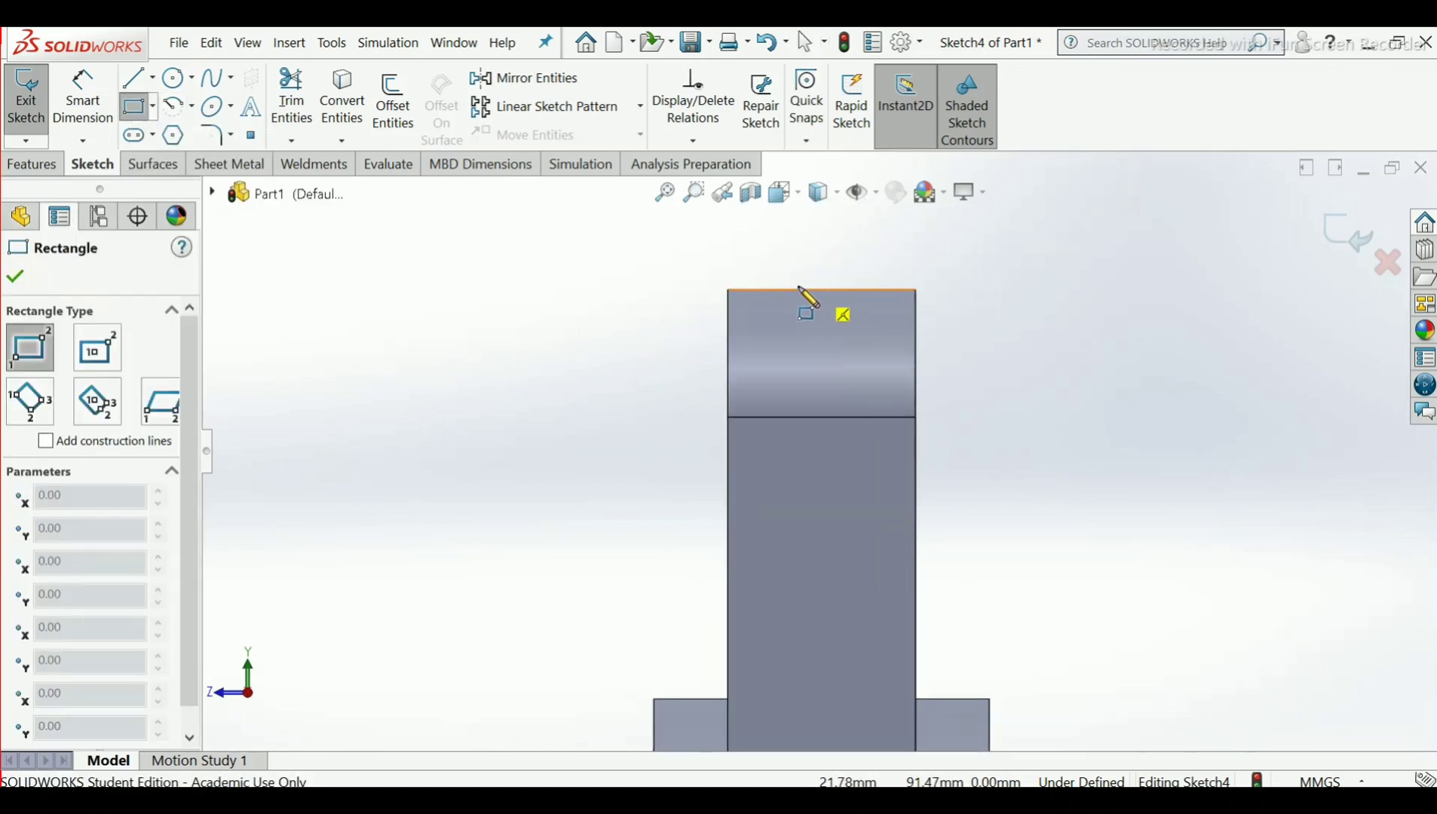
{"action": "left_click", "coordinate": [793, 291]}
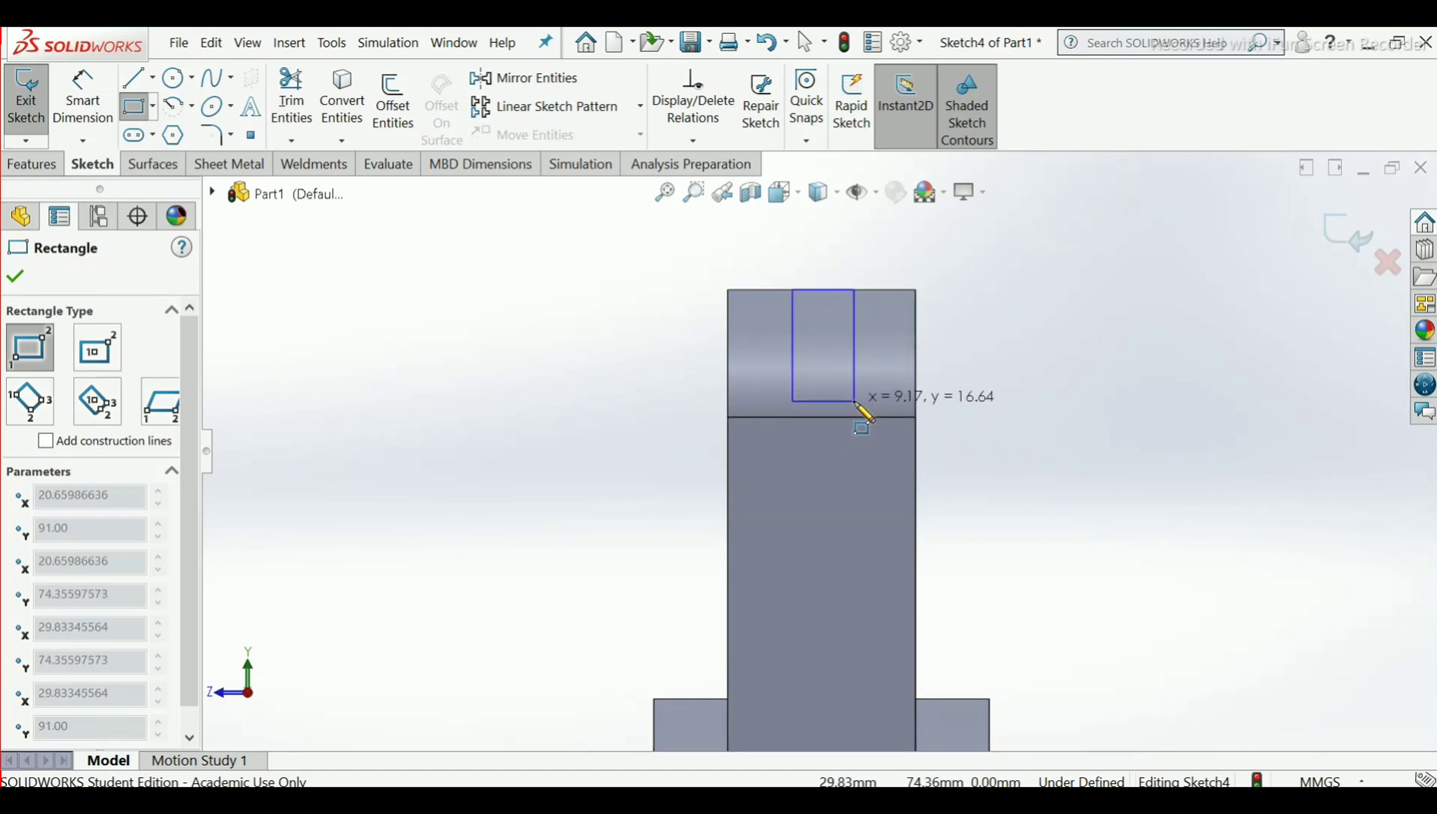
{"action": "left_click", "coordinate": [854, 401]}
{"action": "right_click", "coordinate": [856, 404]}
{"action": "left_click", "coordinate": [890, 424]}
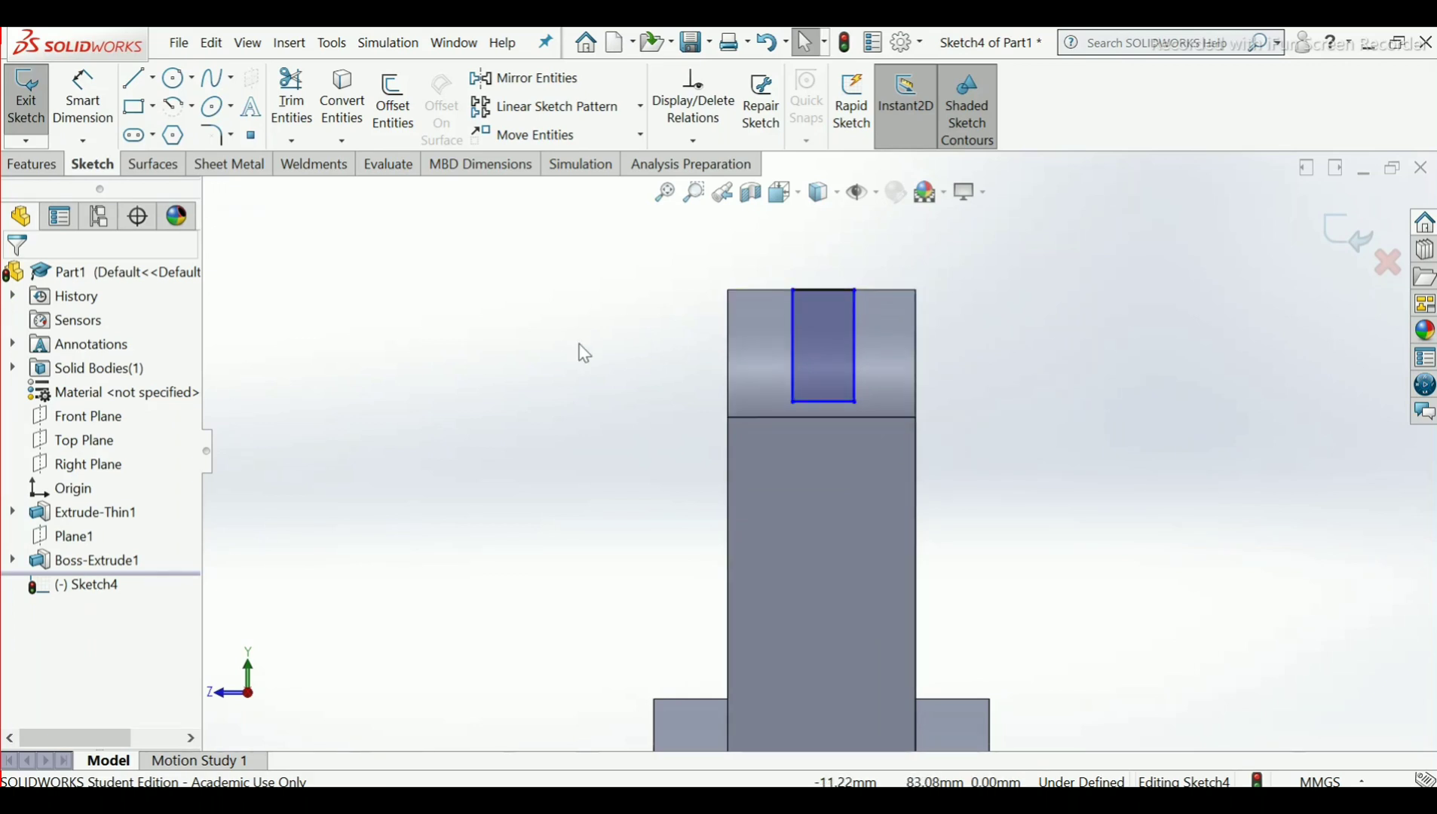
Dimension the height of the rectangle's left side as 12 mm
{"action": "left_click", "coordinate": [82, 125]}
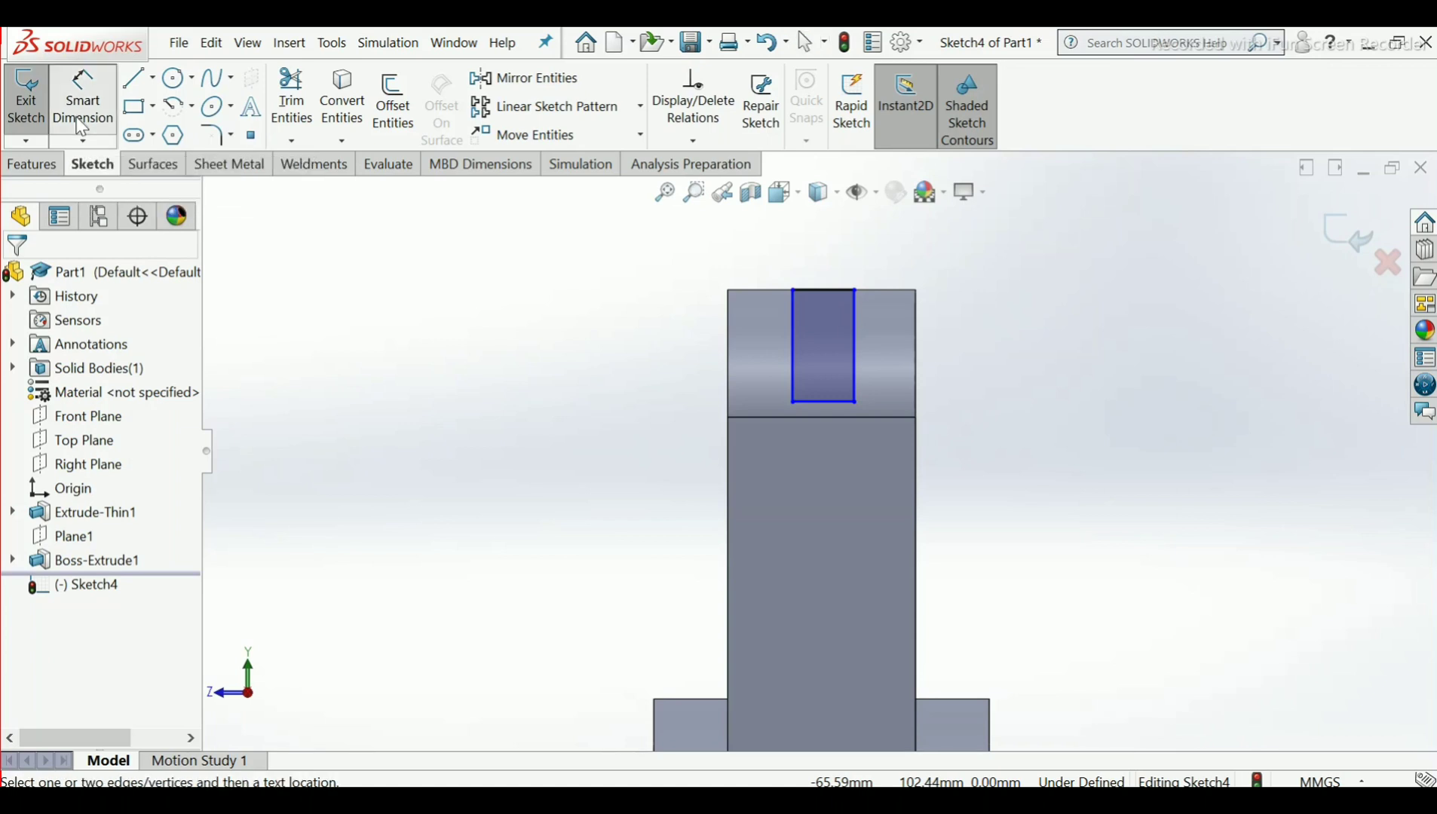
{"action": "left_click", "coordinate": [793, 359]}
{"action": "left_click", "coordinate": [793, 351]}
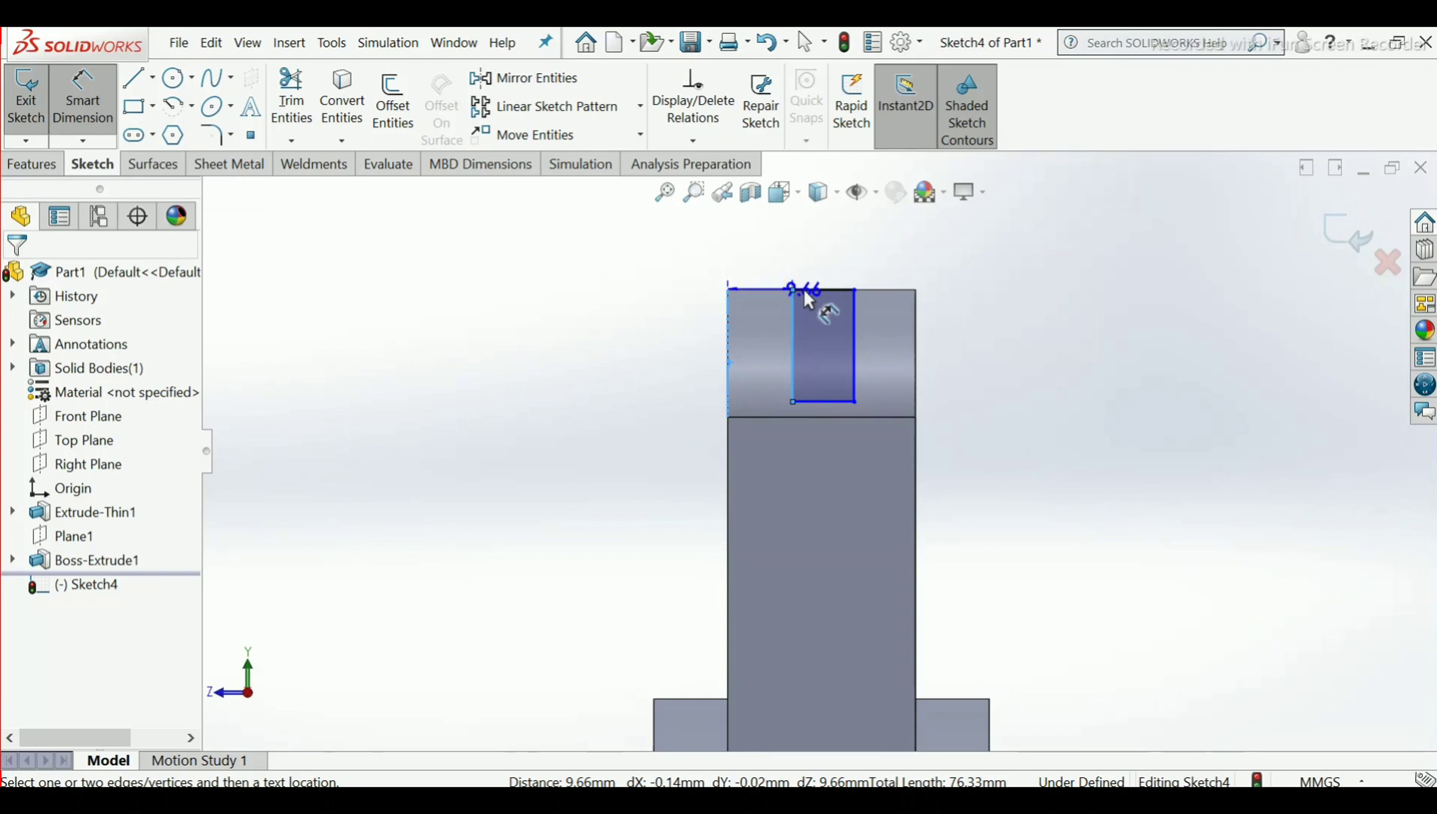
{"action": "key", "text": "Escape"}
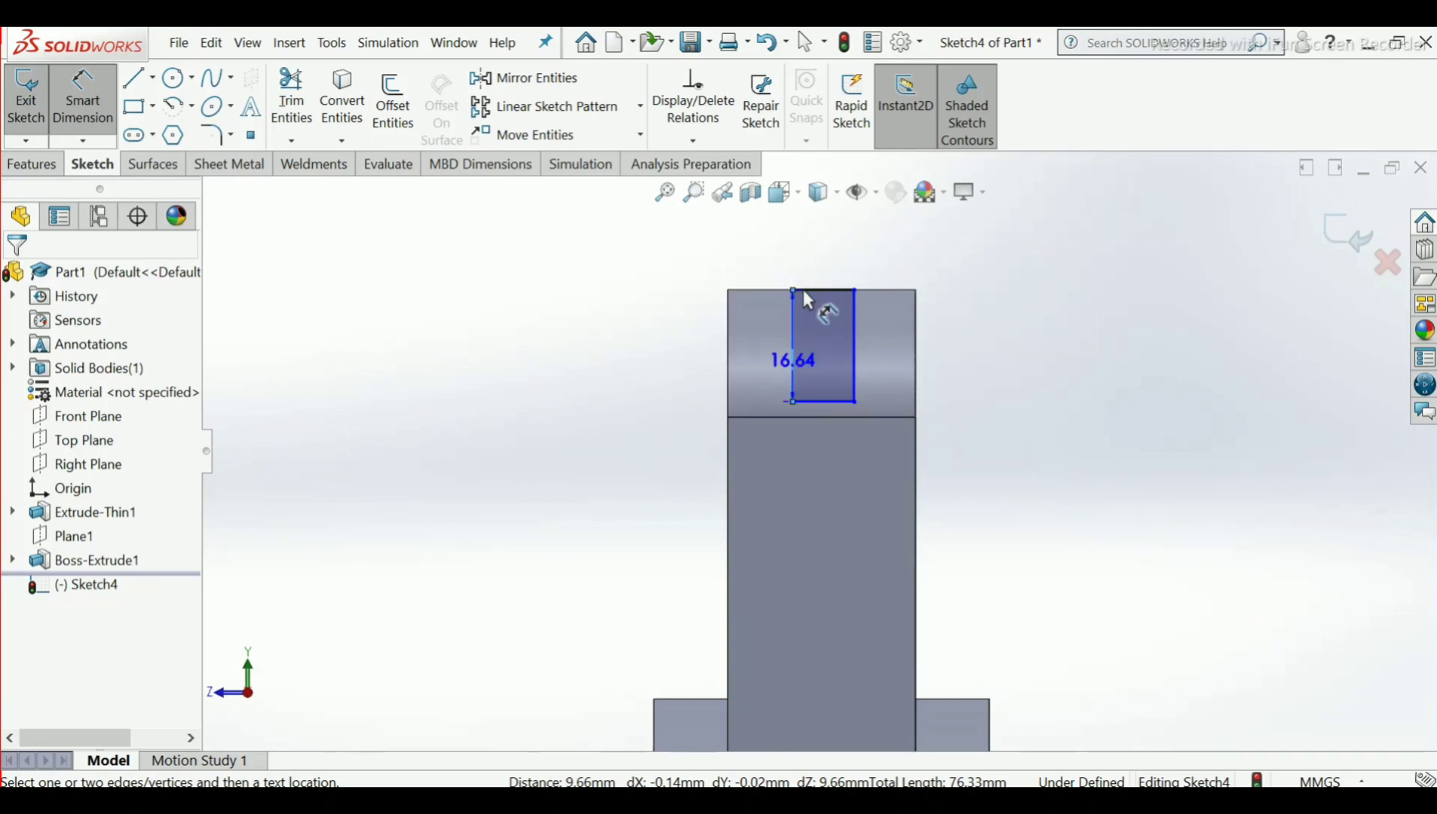
{"action": "left_click", "coordinate": [803, 295]}
{"action": "left_click", "coordinate": [995, 369]}
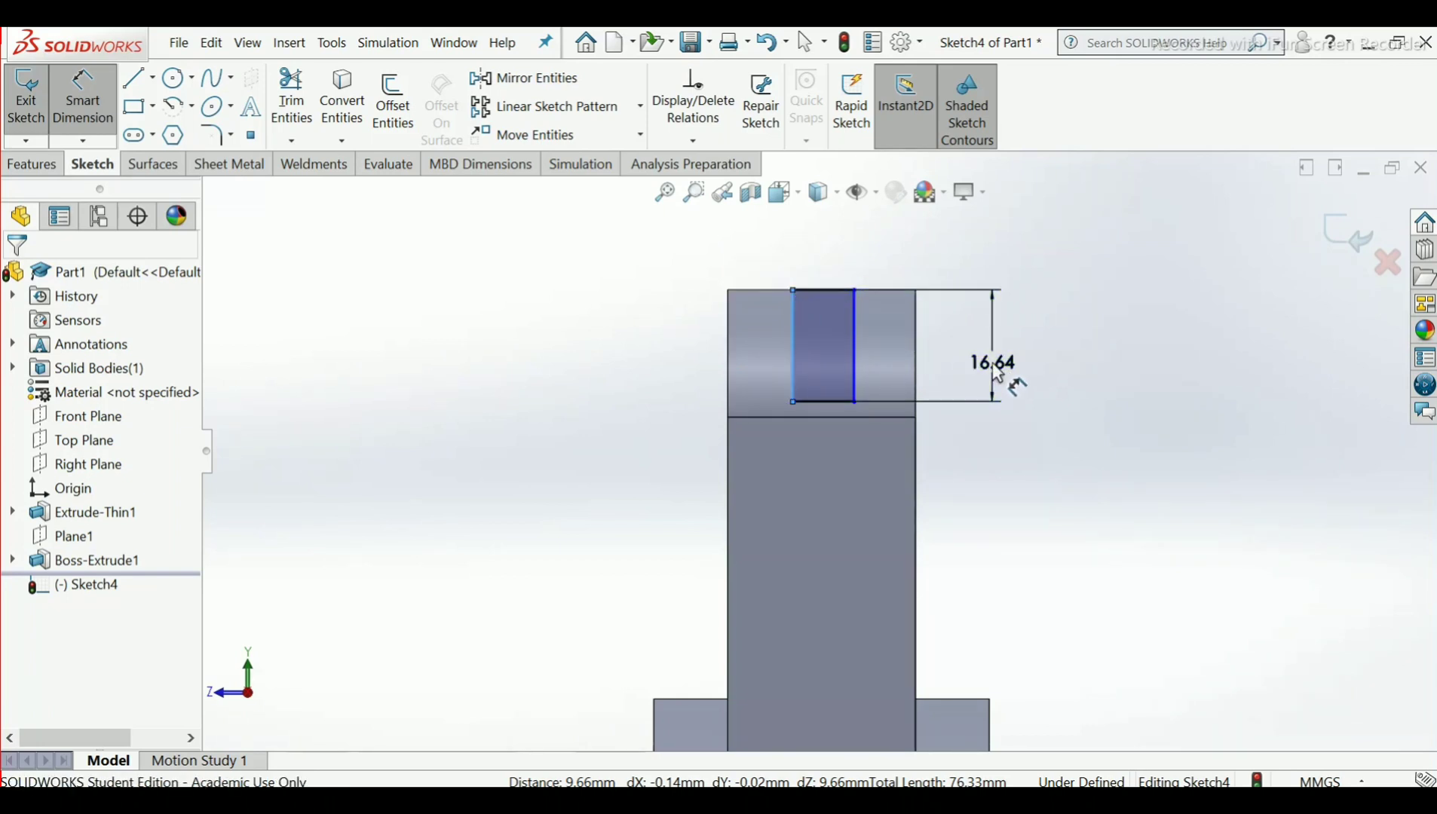
{"action": "type", "text": "12"}
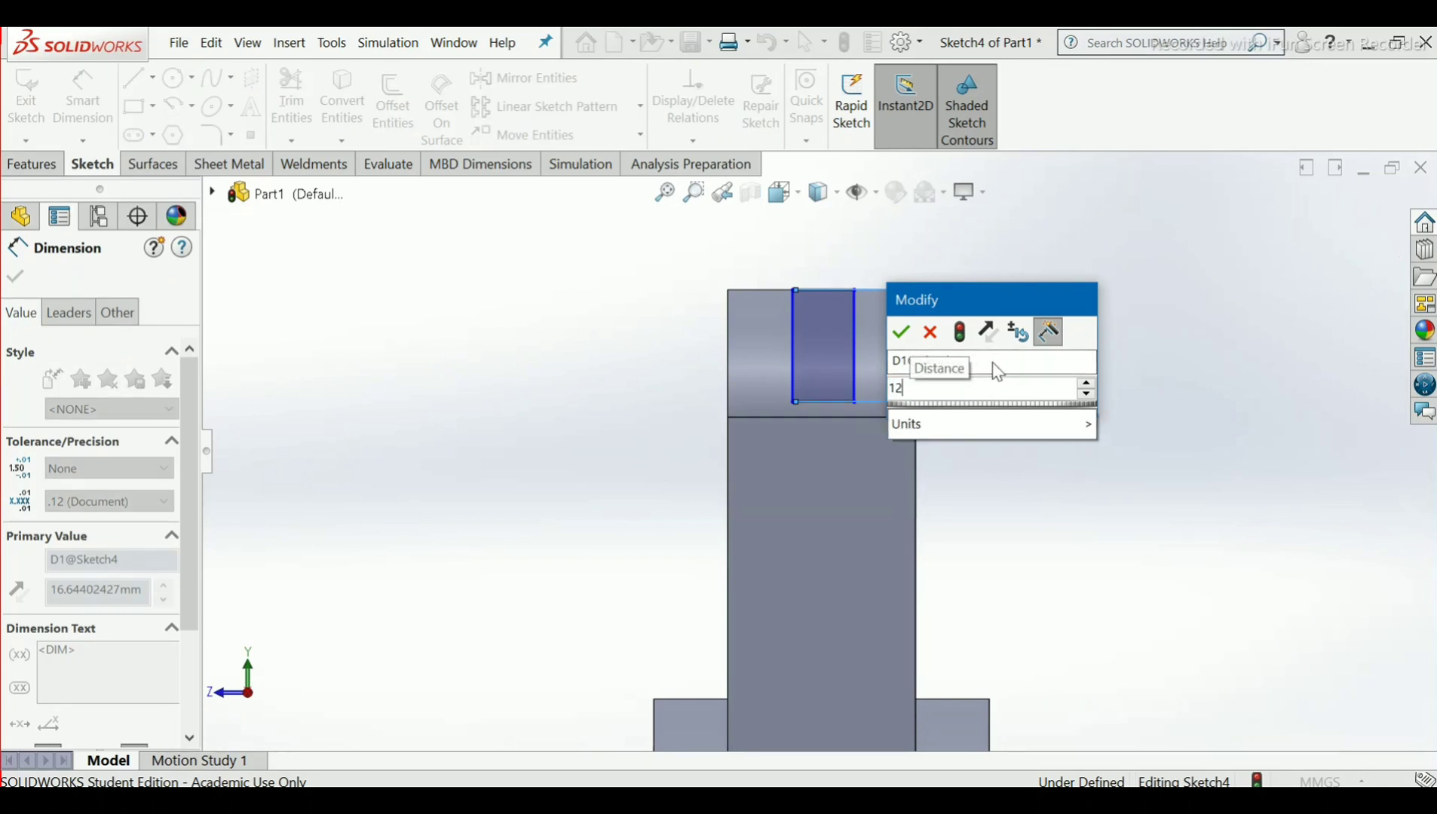
{"action": "key", "text": "Return"}
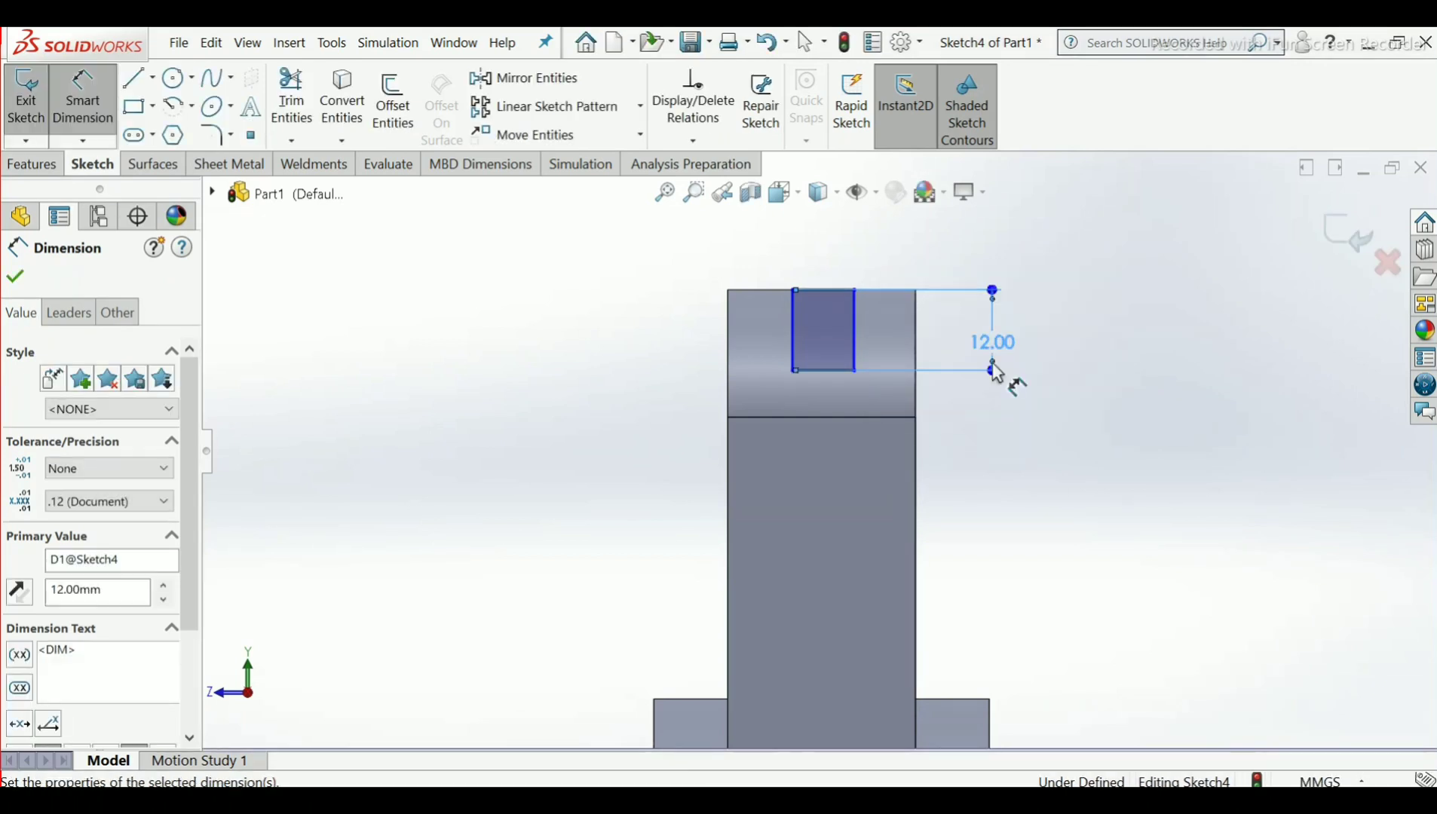
{"action": "left_click", "coordinate": [17, 279]}
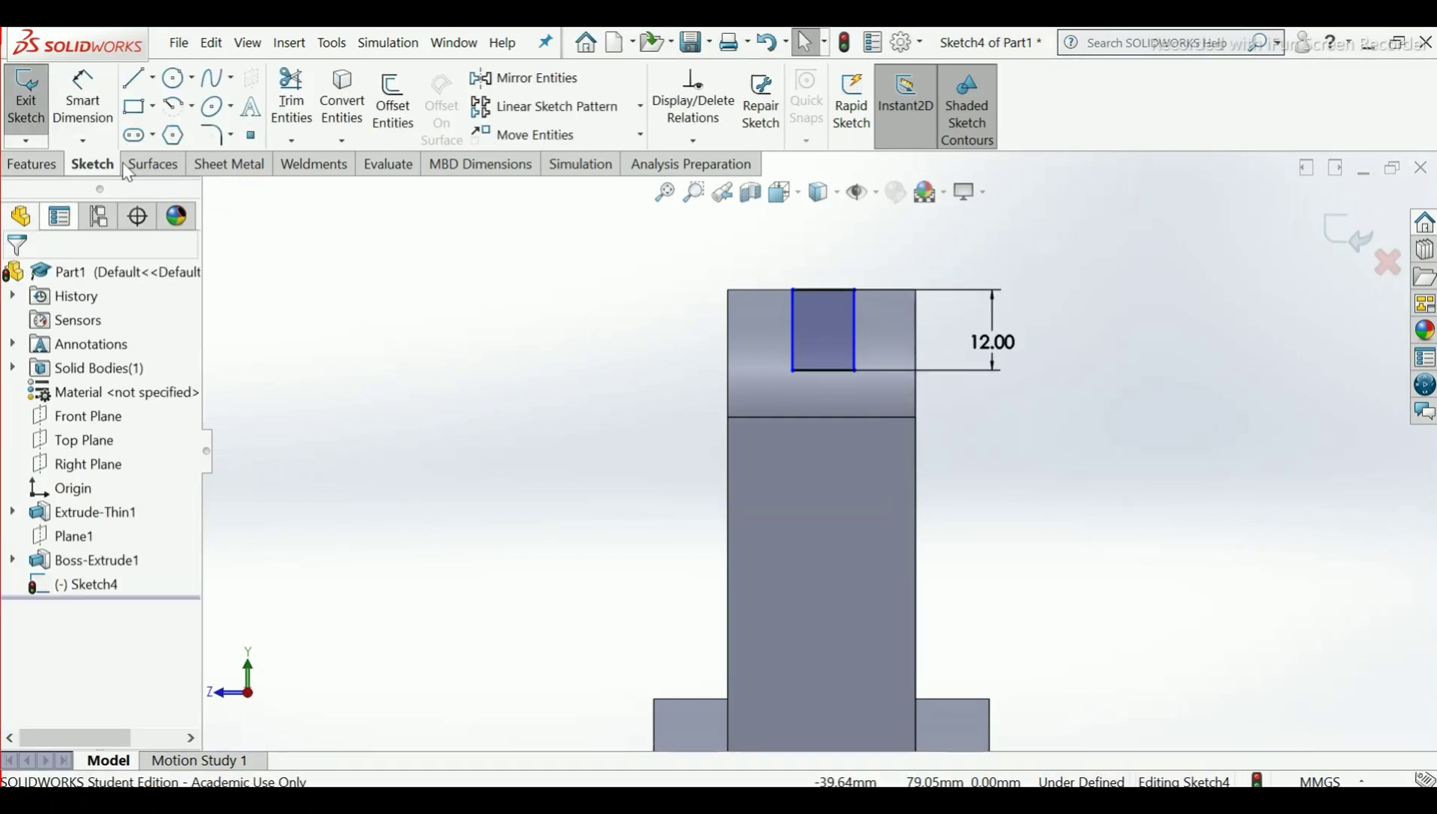
Draw a vertical construction centreline from the middle of the rectangle's top edge down past the lug's bottom edge
{"action": "left_click", "coordinate": [152, 77]}
{"action": "left_click", "coordinate": [170, 135]}
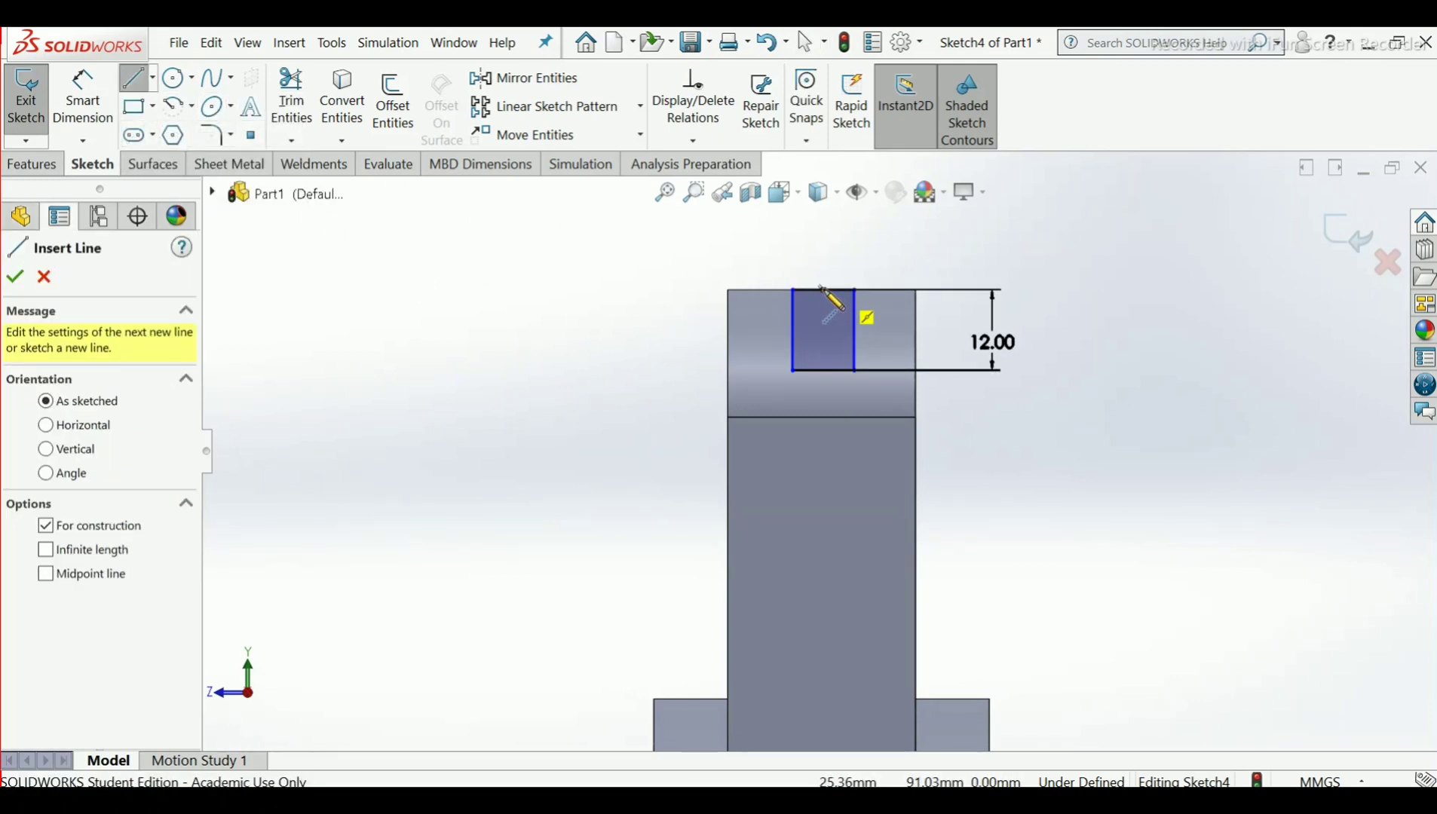
{"action": "left_click", "coordinate": [821, 288]}
{"action": "scroll", "coordinate": [843, 445], "scroll_direction": "up", "scroll_amount": 3}
{"action": "scroll", "coordinate": [846, 528], "scroll_direction": "down", "scroll_amount": 8}
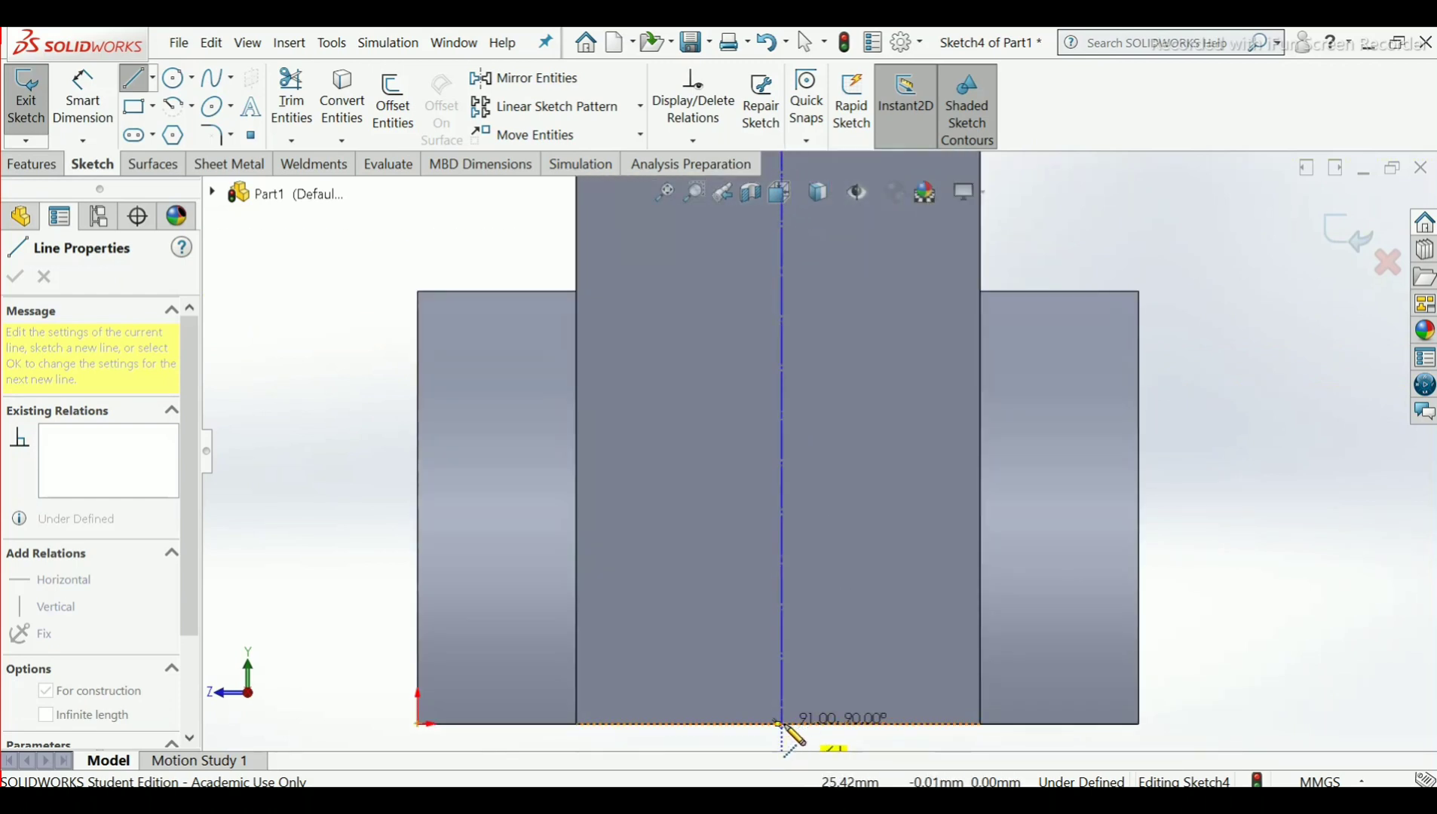
{"action": "scroll", "coordinate": [784, 722], "scroll_direction": "down", "scroll_amount": 3}
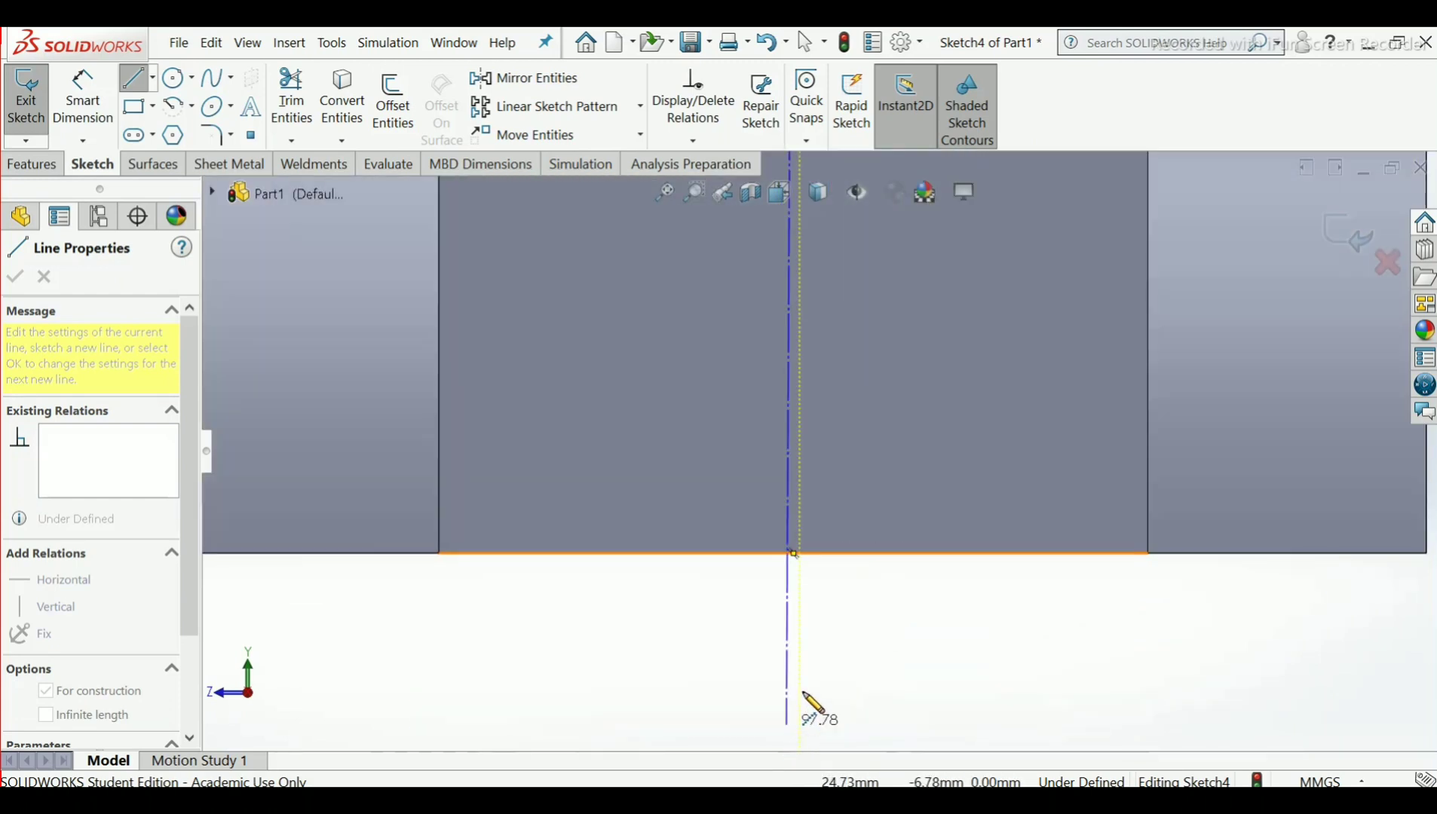
{"action": "left_click", "coordinate": [800, 650]}
{"action": "right_click", "coordinate": [800, 650]}
{"action": "left_click", "coordinate": [851, 549]}
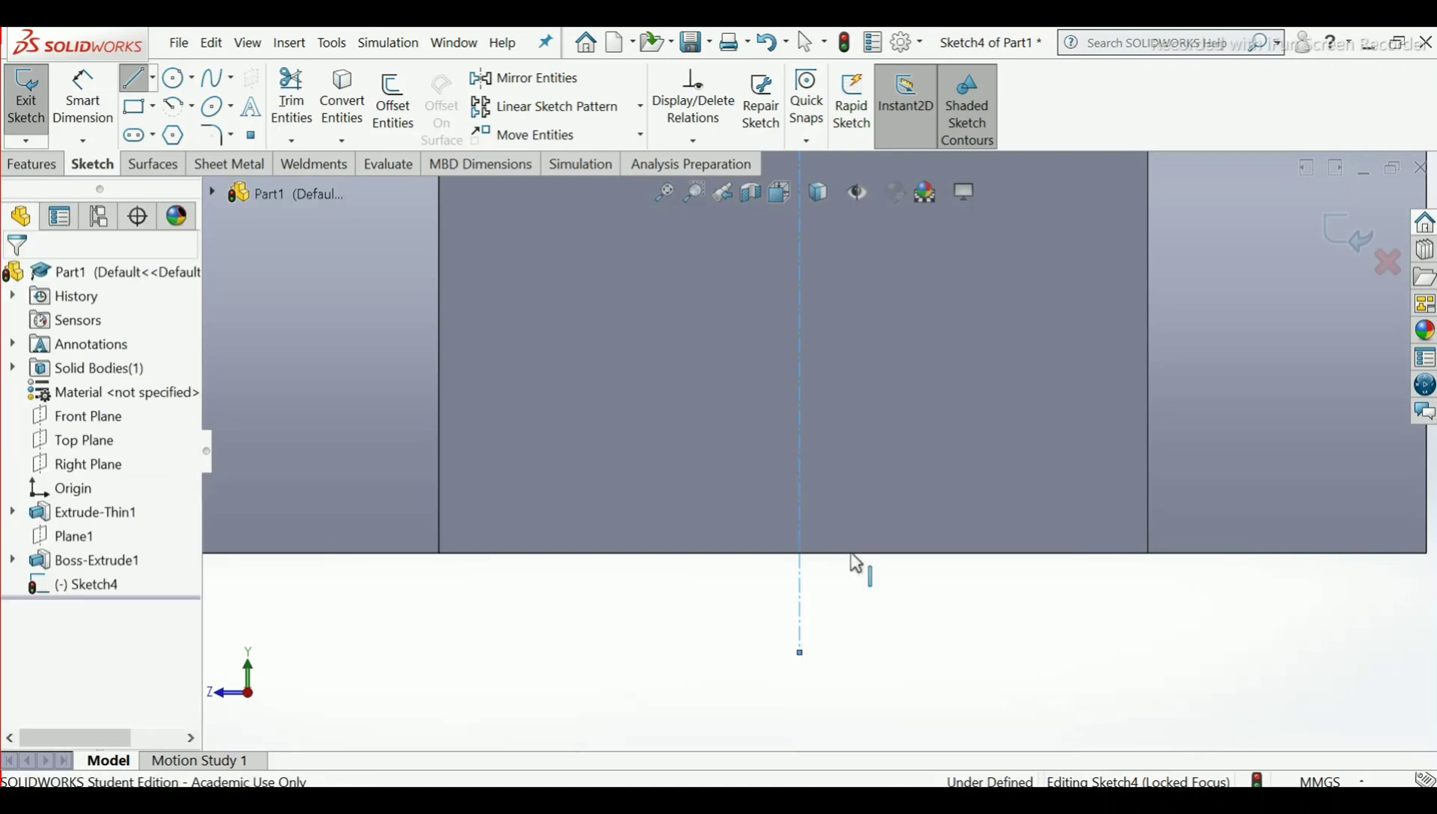
Examine where the centreline starts at the rectangle's top edge and where it ends below the lug
{"action": "scroll", "coordinate": [855, 549], "scroll_direction": "up", "scroll_amount": 3}
{"action": "scroll", "coordinate": [832, 397], "scroll_direction": "up", "scroll_amount": 3}
{"action": "scroll", "coordinate": [825, 215], "scroll_direction": "up", "scroll_amount": 2}
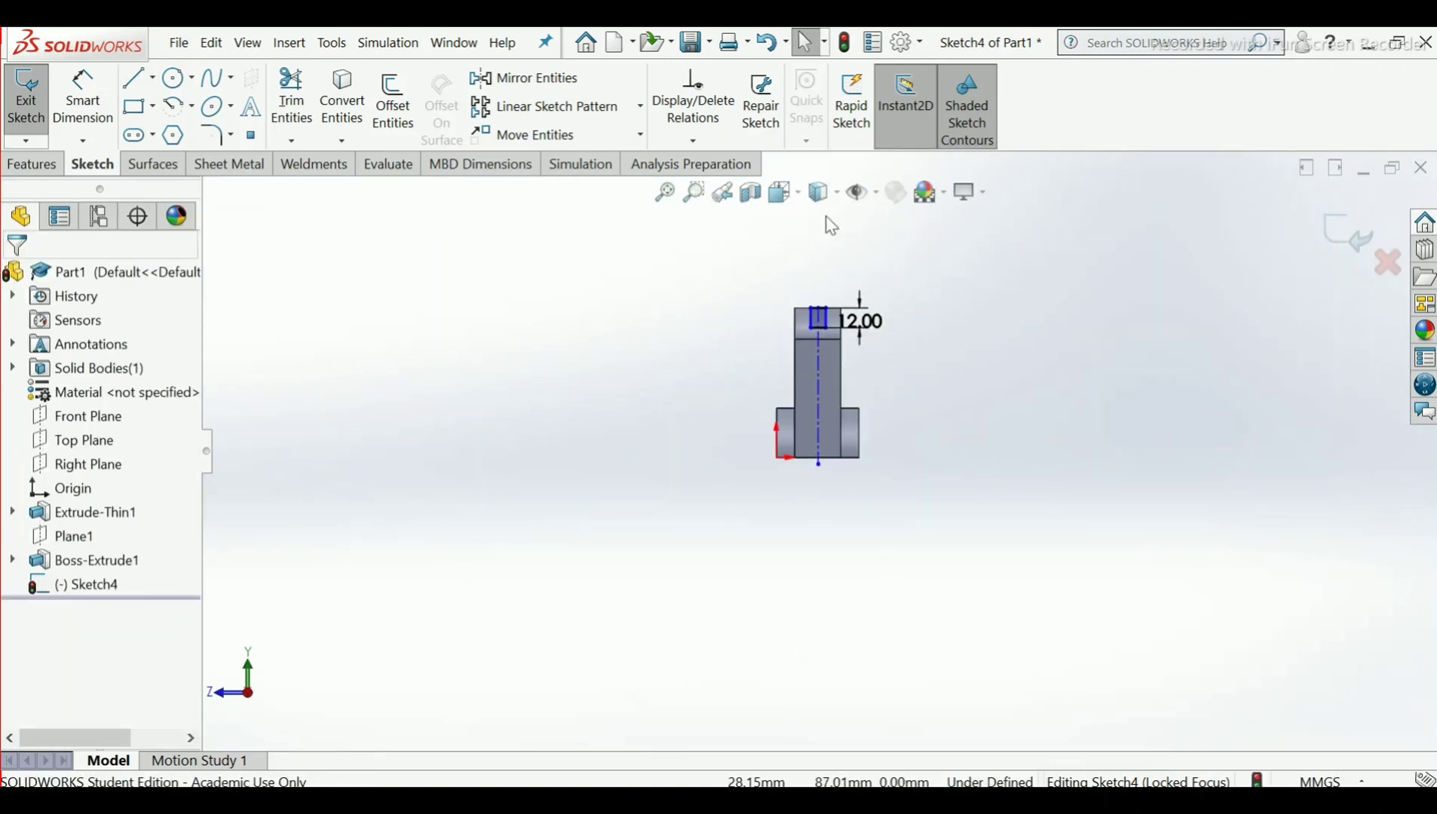
{"action": "scroll", "coordinate": [826, 316], "scroll_direction": "down", "scroll_amount": 3}
{"action": "scroll", "coordinate": [823, 375], "scroll_direction": "down", "scroll_amount": 4}
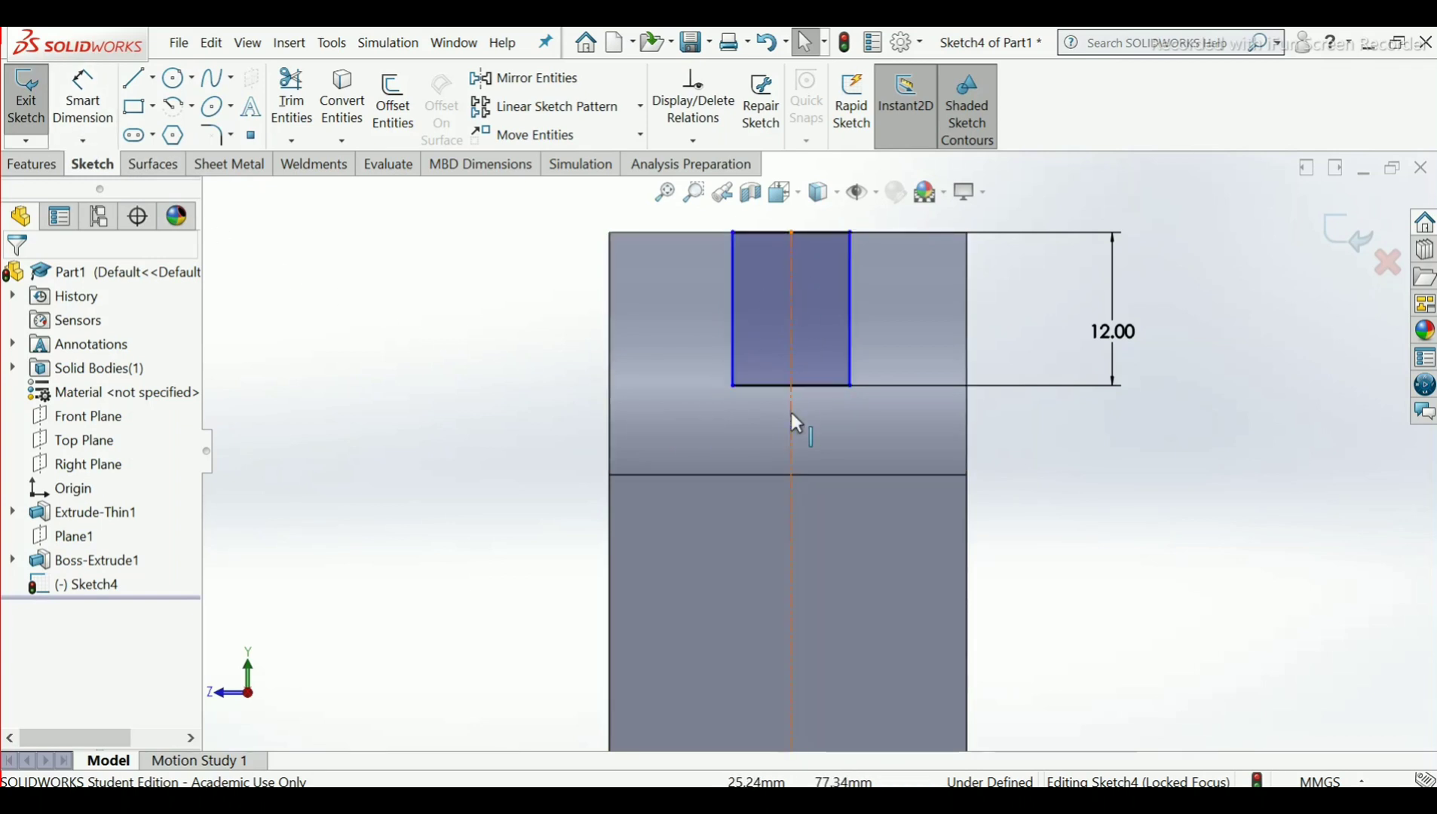
{"action": "scroll", "coordinate": [792, 423], "scroll_direction": "up", "scroll_amount": 6}
{"action": "scroll", "coordinate": [814, 663], "scroll_direction": "down", "scroll_amount": 4}
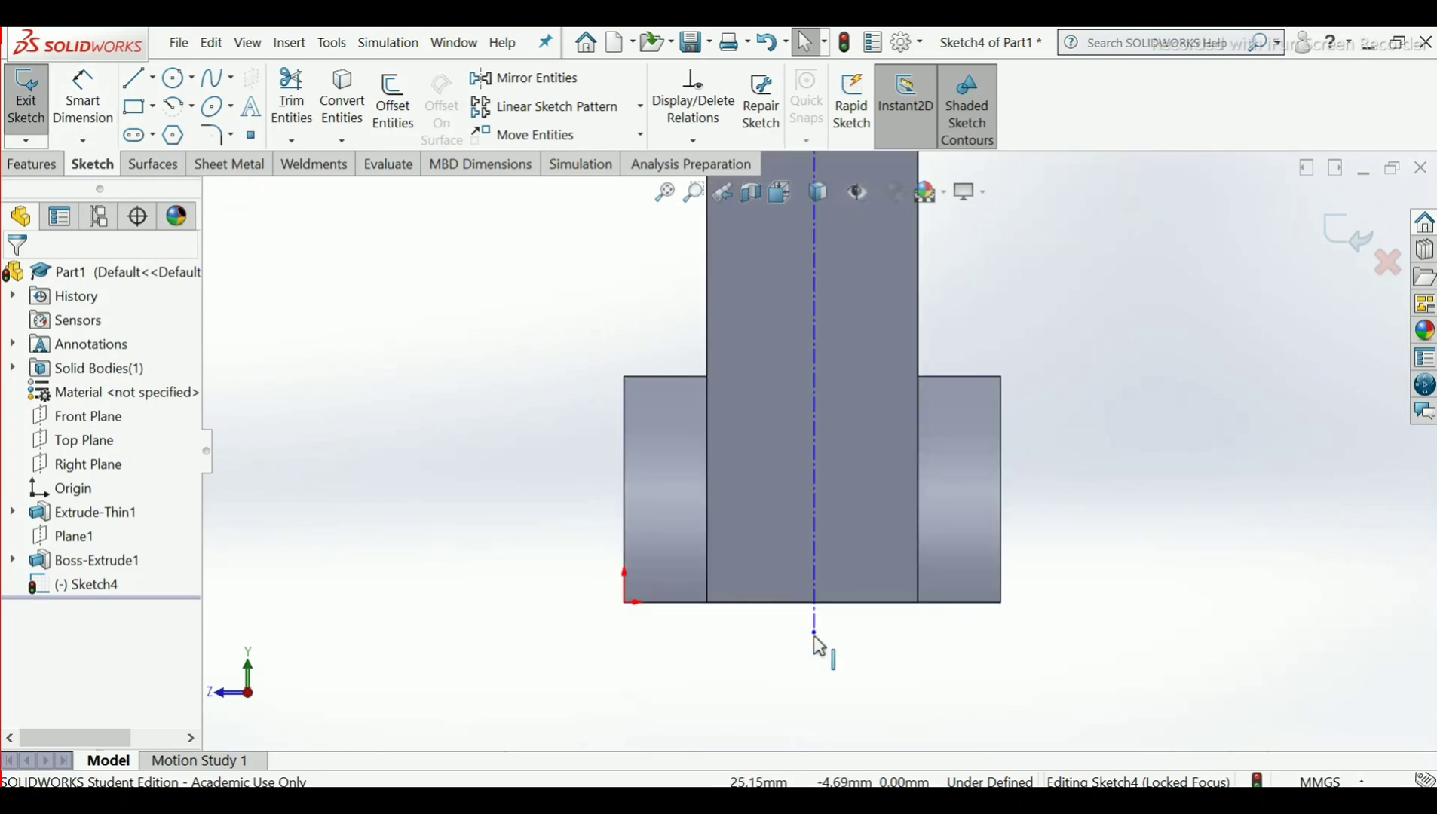
{"action": "scroll", "coordinate": [802, 512], "scroll_direction": "up", "scroll_amount": 5}
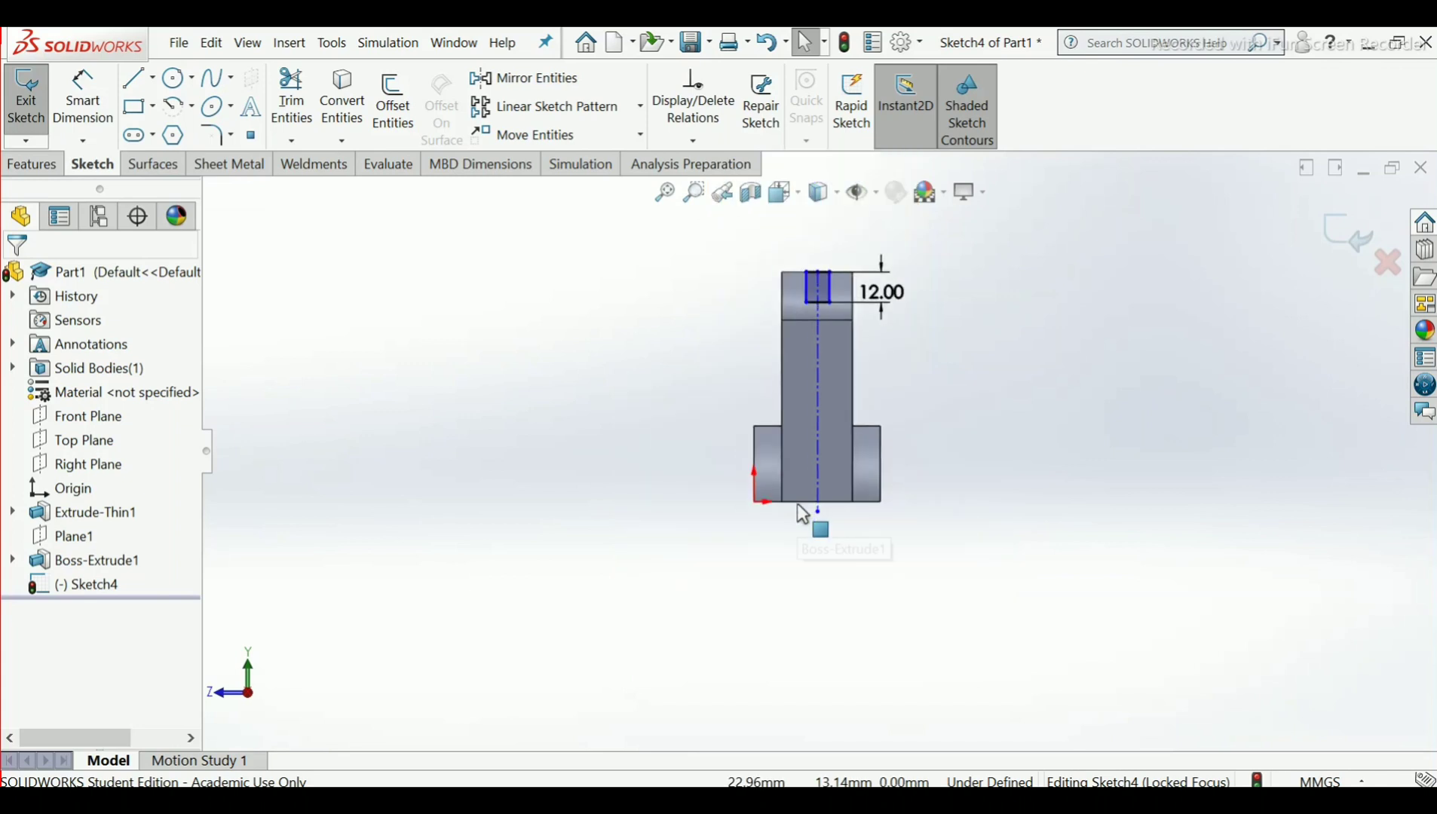
Dimension the rectangle's width between its two vertical sides as 12 mm
{"action": "left_click", "coordinate": [82, 102]}
{"action": "scroll", "coordinate": [818, 286], "scroll_direction": "down", "scroll_amount": 5}
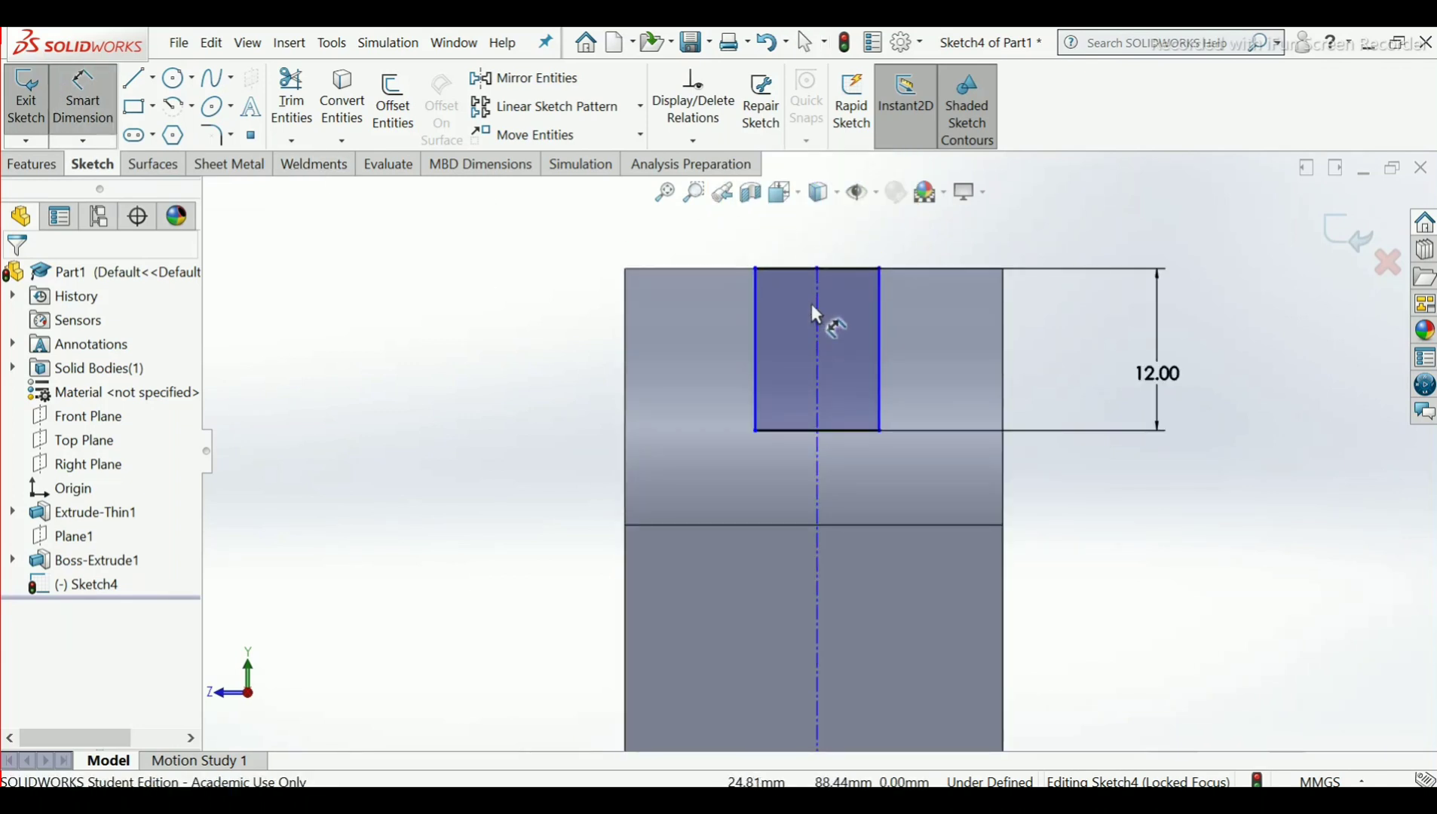
{"action": "scroll", "coordinate": [812, 307], "scroll_direction": "down", "scroll_amount": 2}
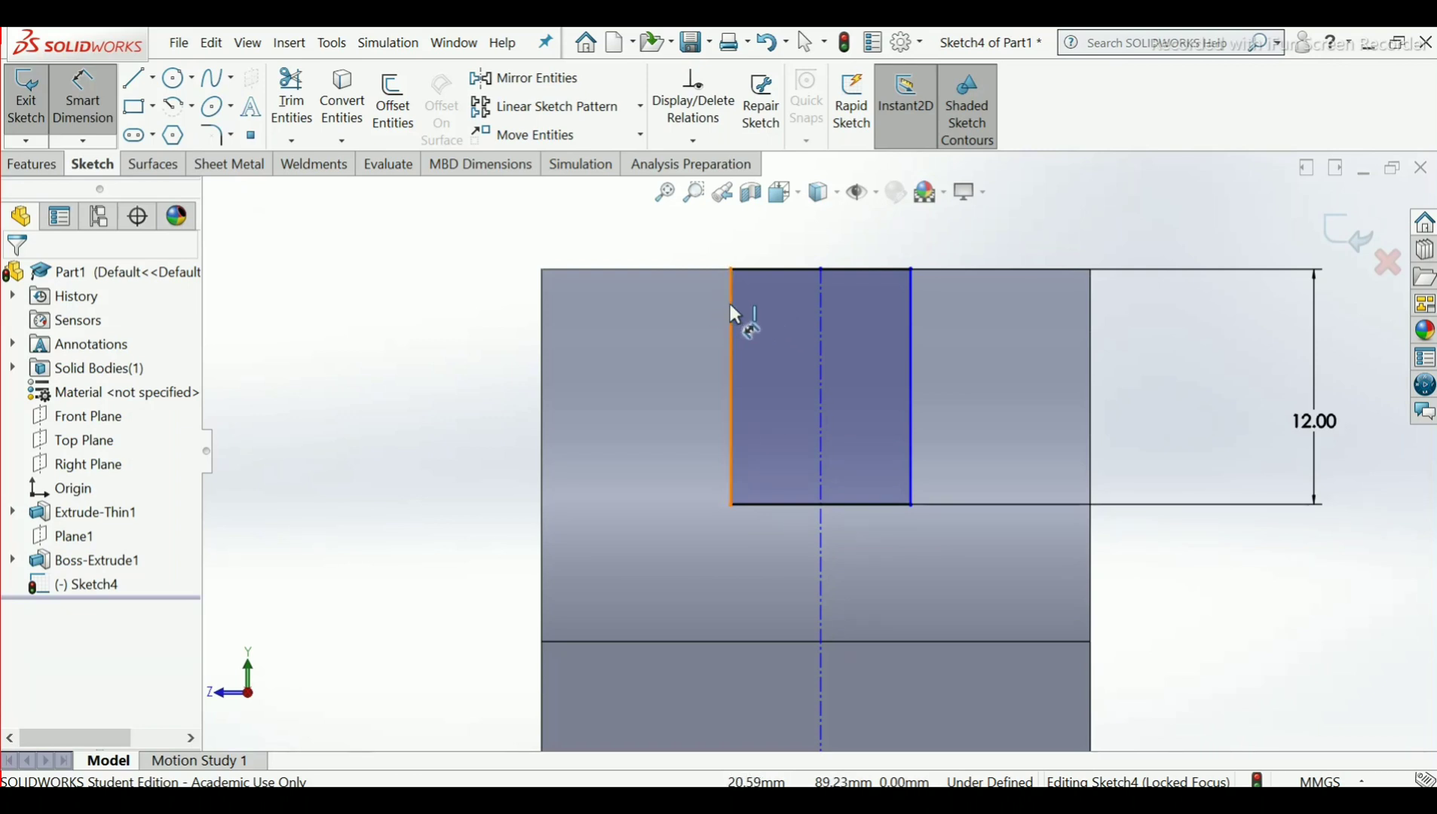
{"action": "left_click", "coordinate": [912, 346]}
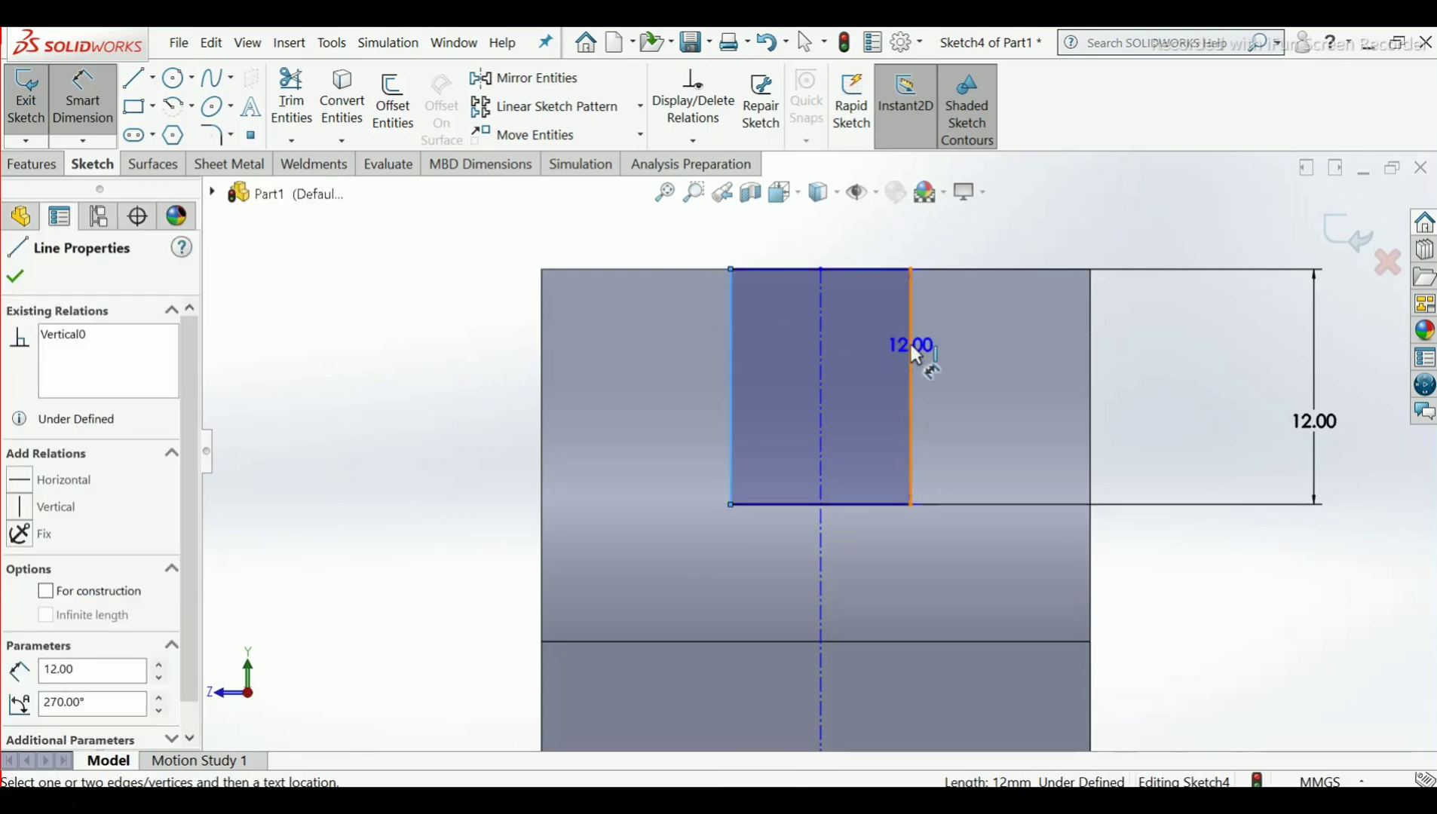
{"action": "left_click", "coordinate": [913, 358]}
{"action": "left_click", "coordinate": [824, 239]}
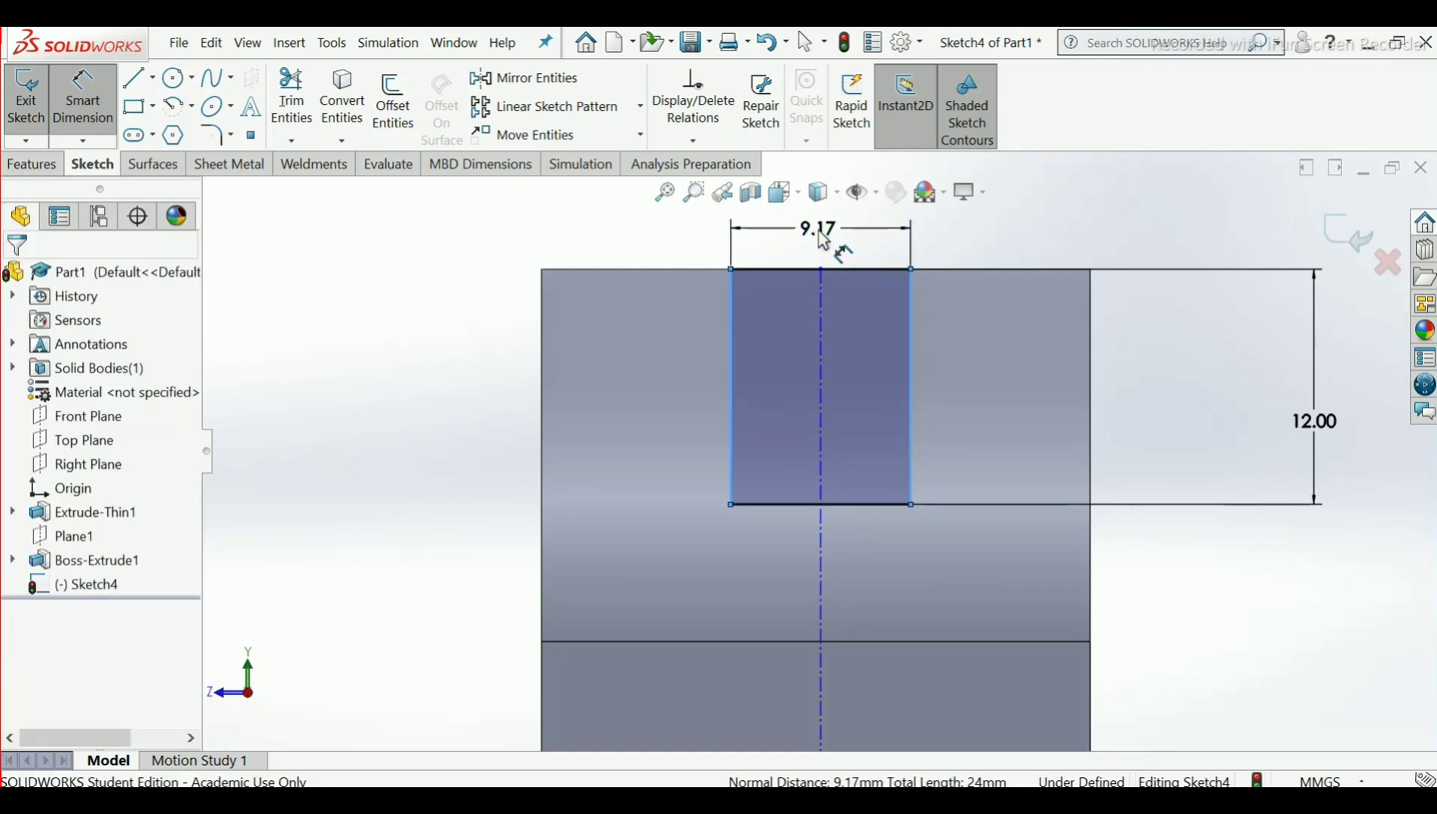
{"action": "type", "text": "12"}
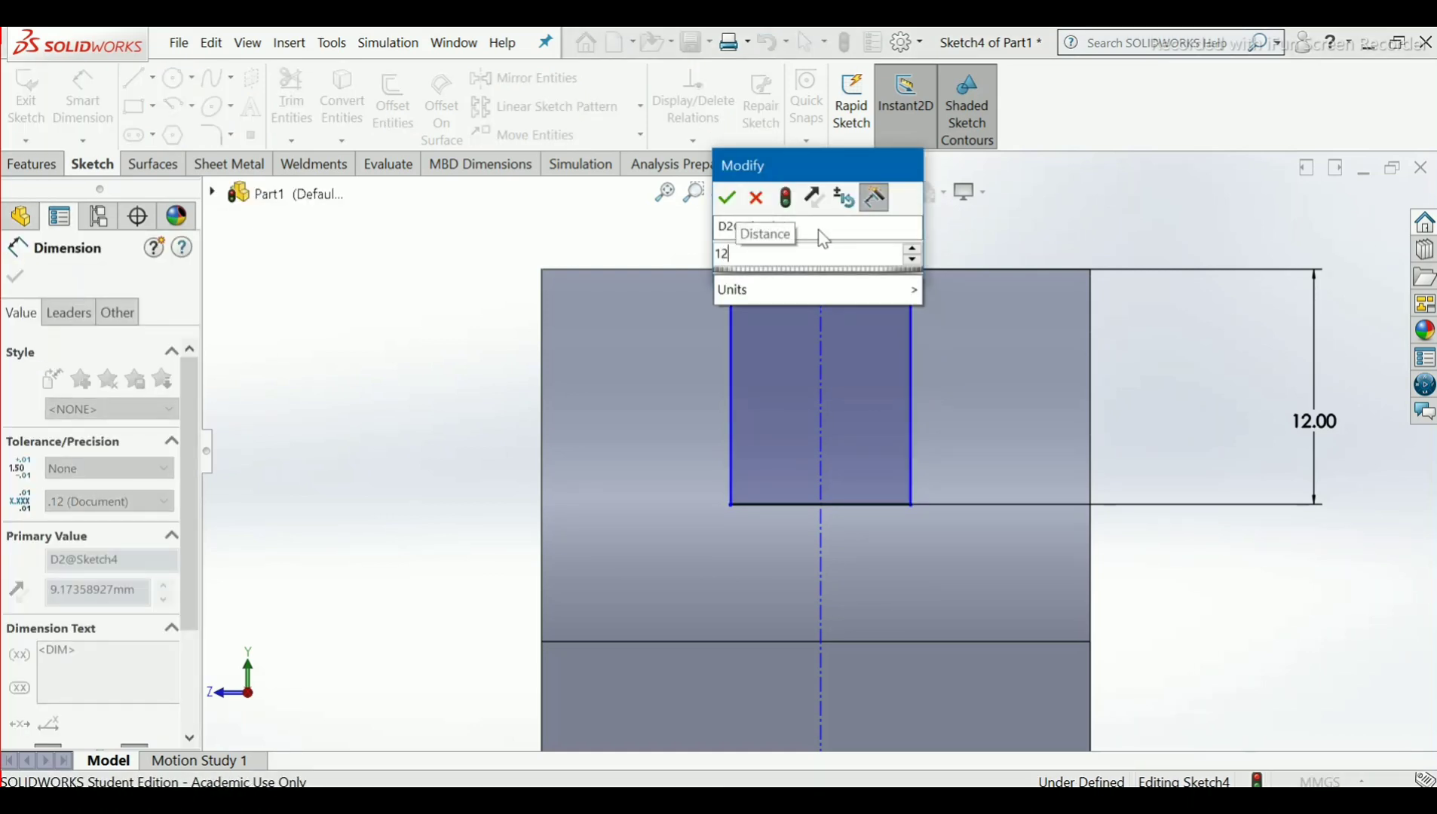
{"action": "key", "text": "Escape"}
{"action": "key", "text": "Escape"}
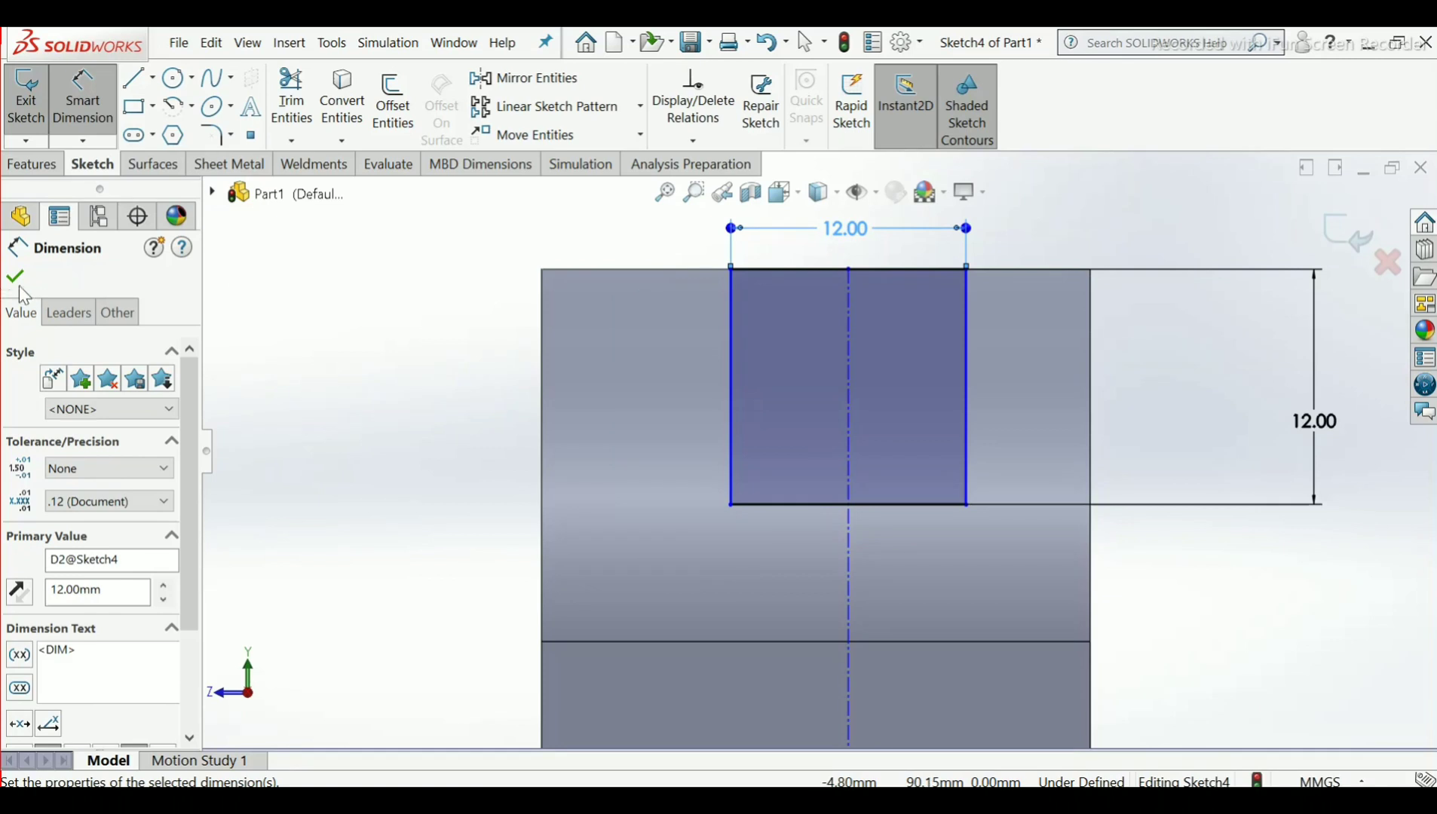
{"action": "left_click", "coordinate": [15, 277]}
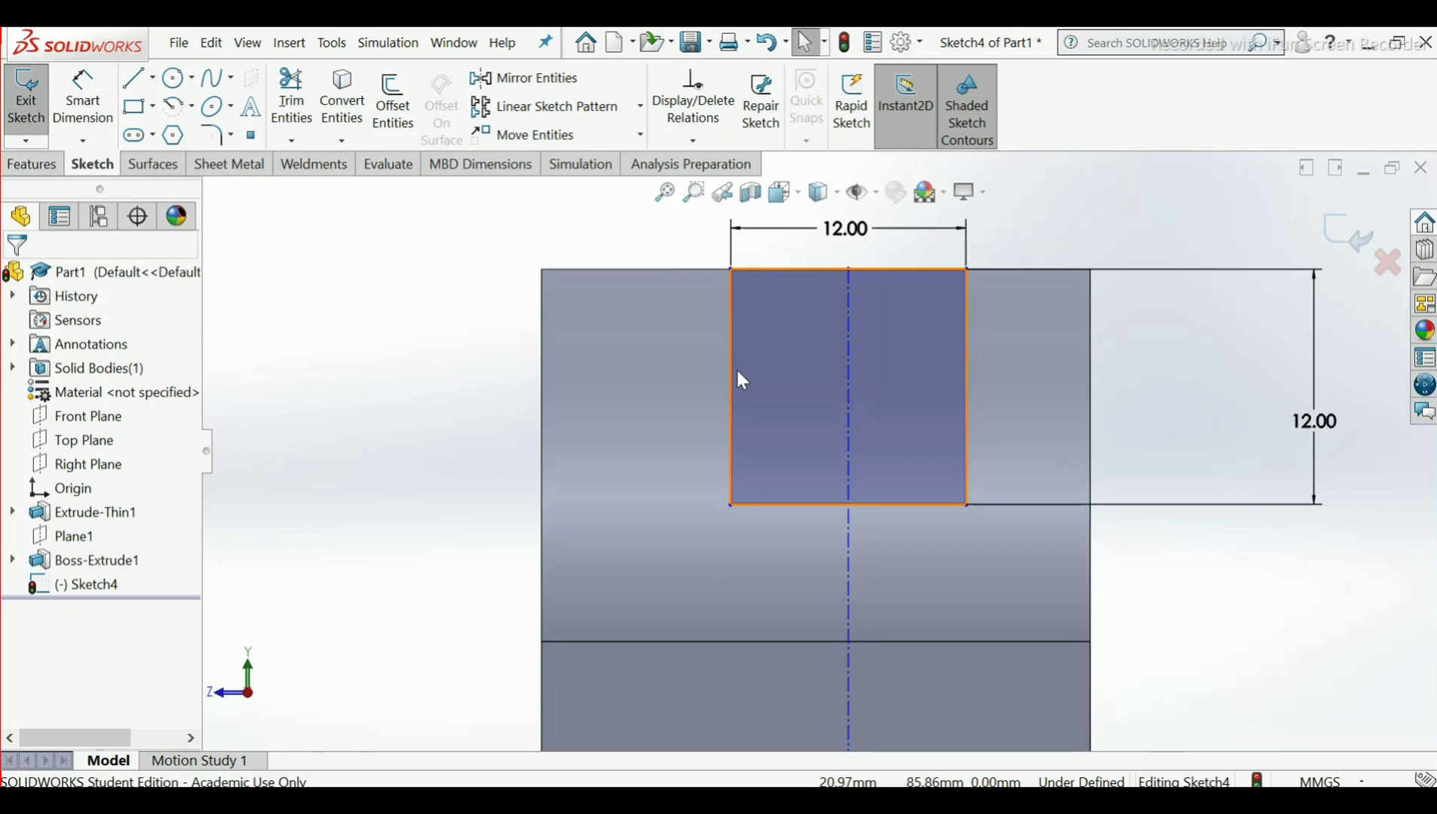
Dimension the horizontal distance from the lug's left edge to the rectangle's left side as 16 mm
{"action": "left_click", "coordinate": [83, 98]}
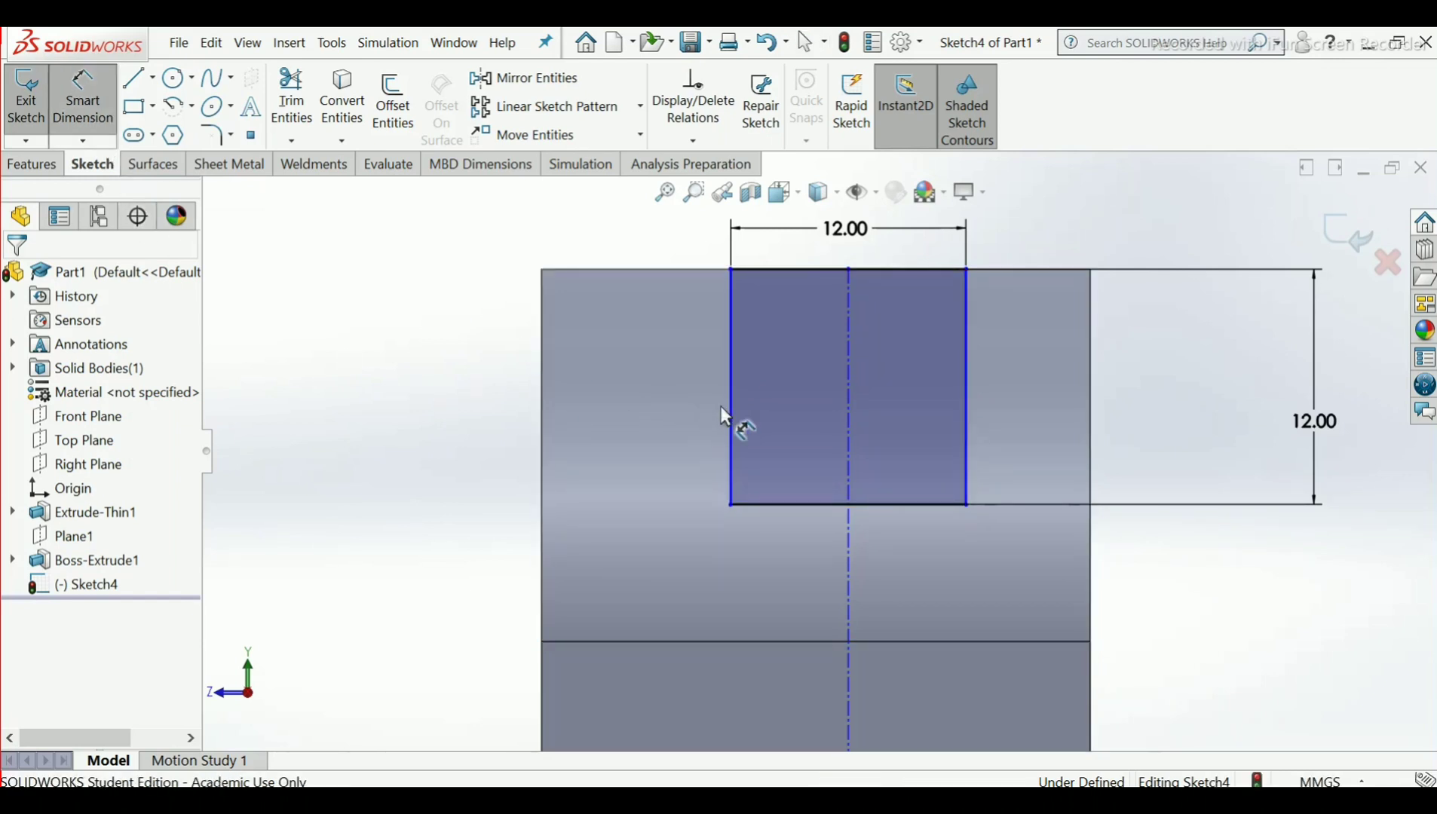
{"action": "left_click", "coordinate": [723, 353]}
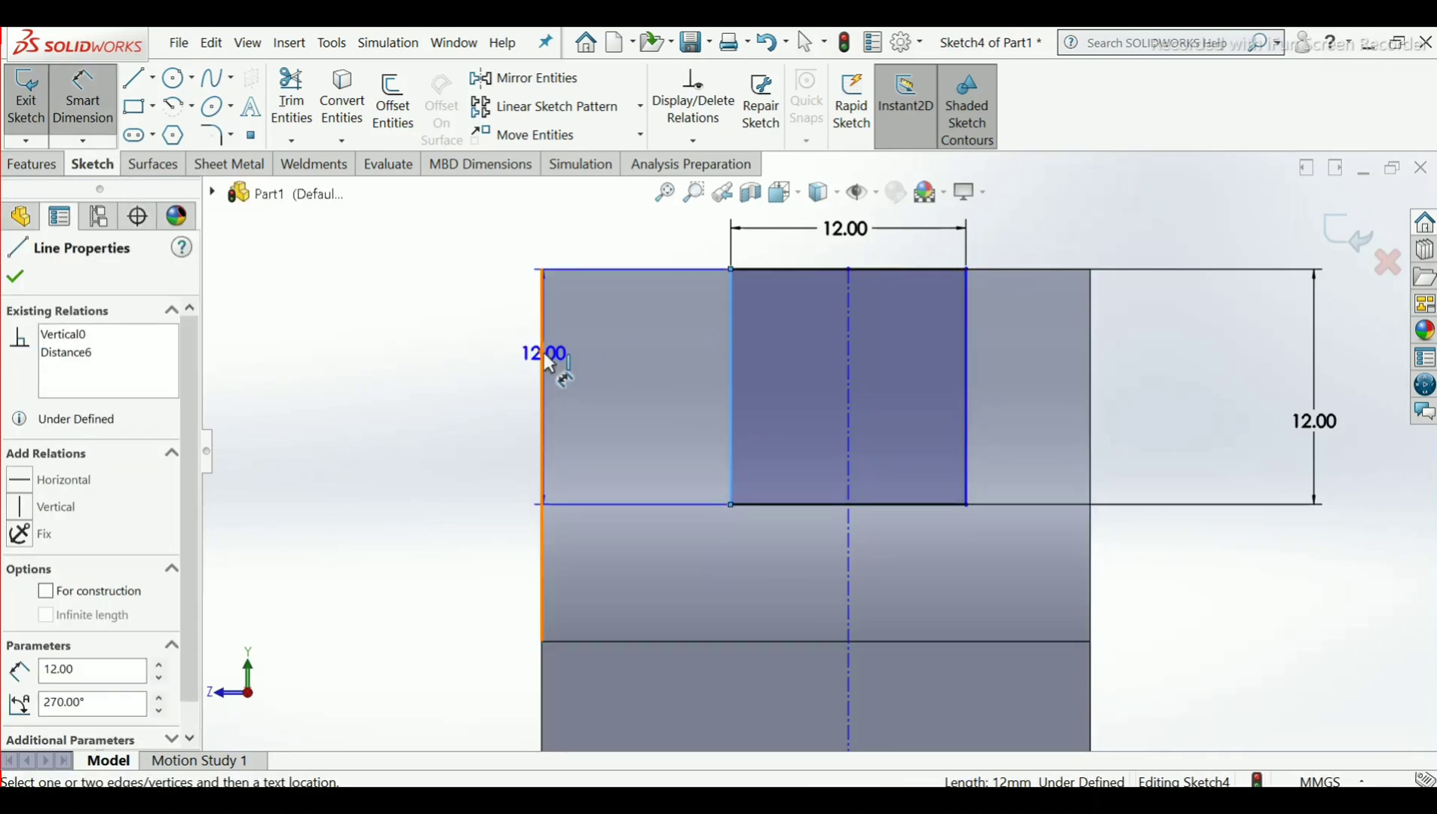
{"action": "left_click", "coordinate": [730, 355]}
{"action": "left_click", "coordinate": [630, 240]}
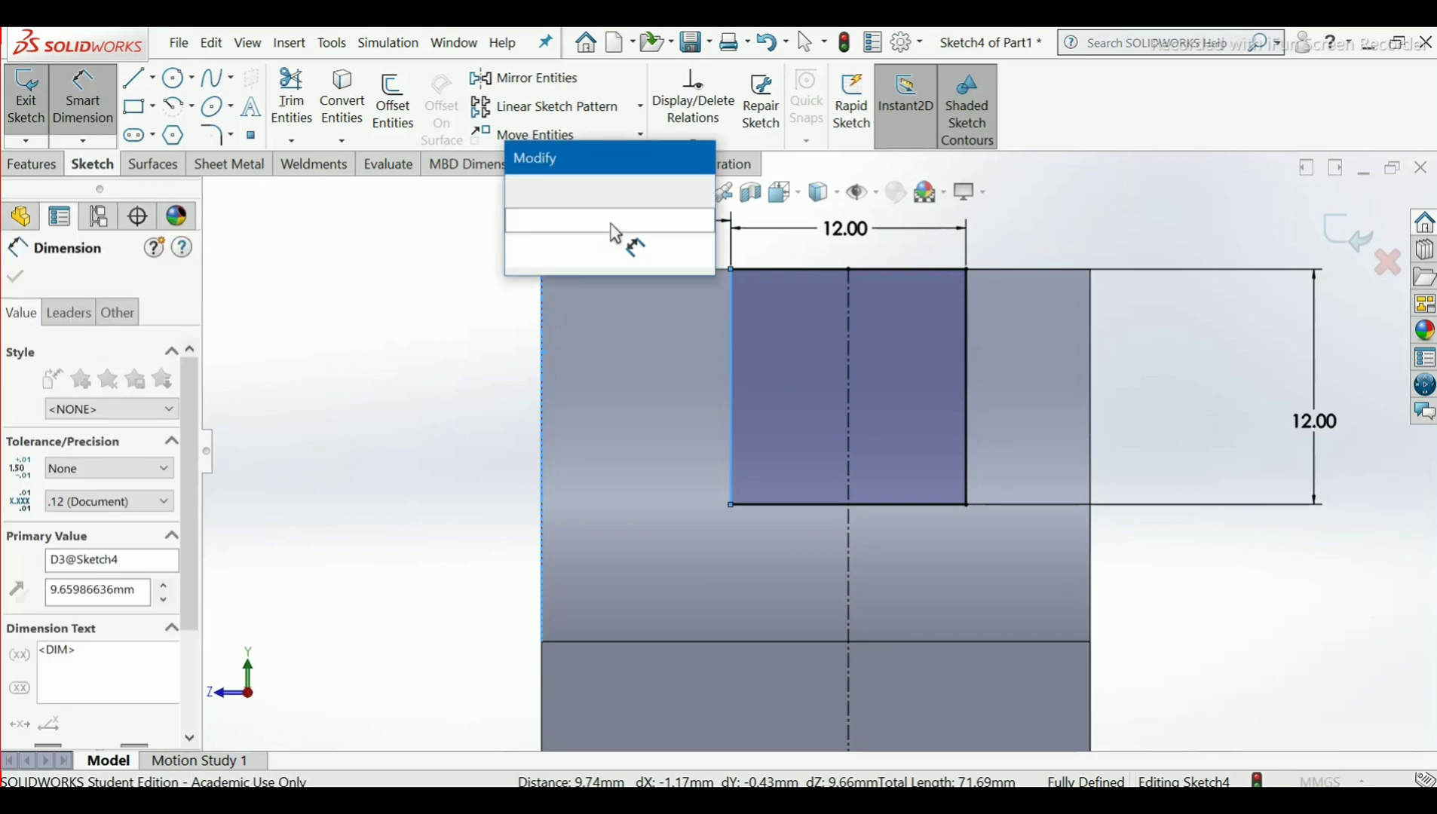
{"action": "key", "text": "Return"}
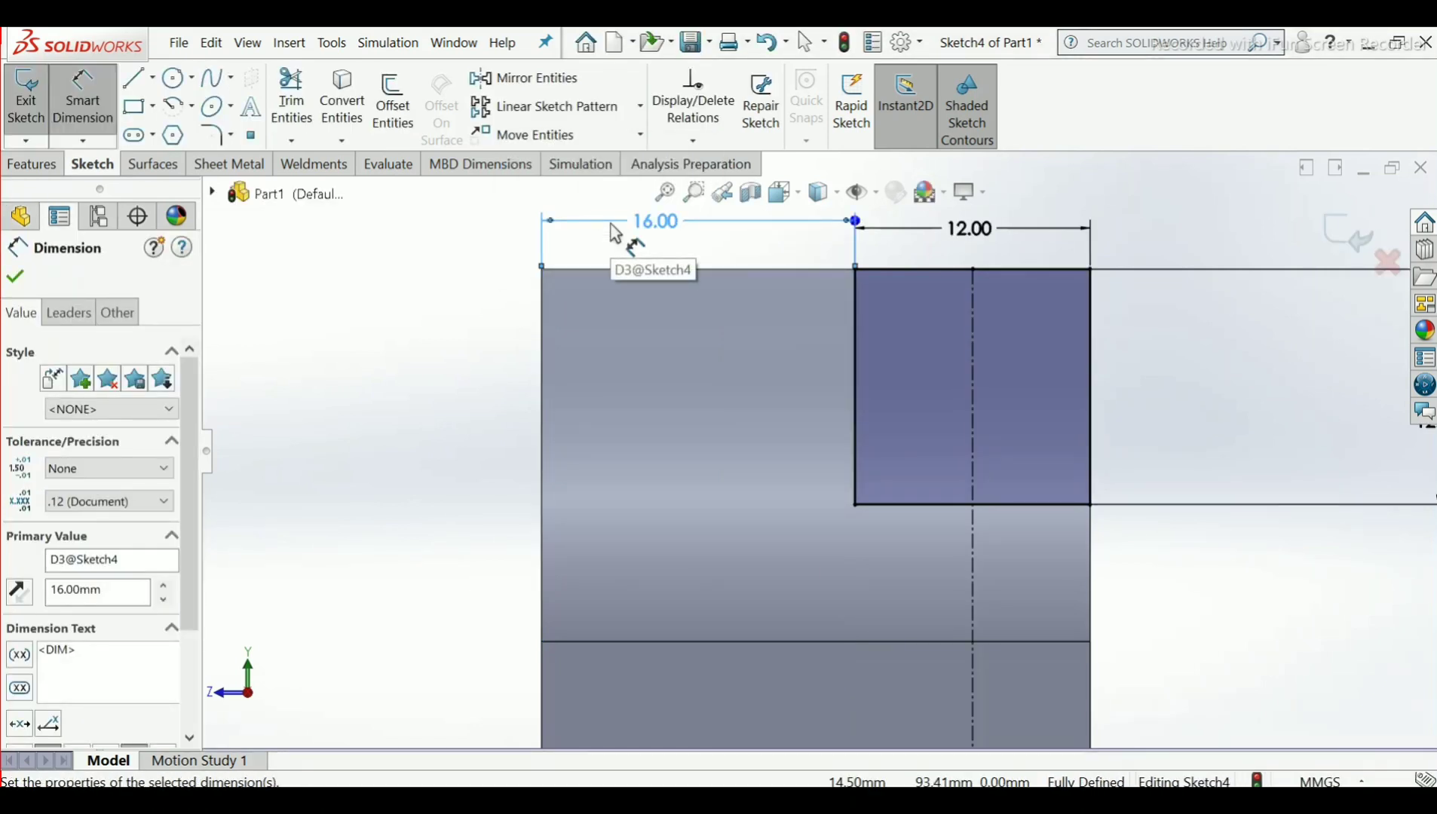
Undo the 16 mm value and set the distance between the lug's left edge and the rectangle to 8 mm
{"action": "key", "text": "ctrl+z"}
{"action": "double_click", "coordinate": [612, 223]}
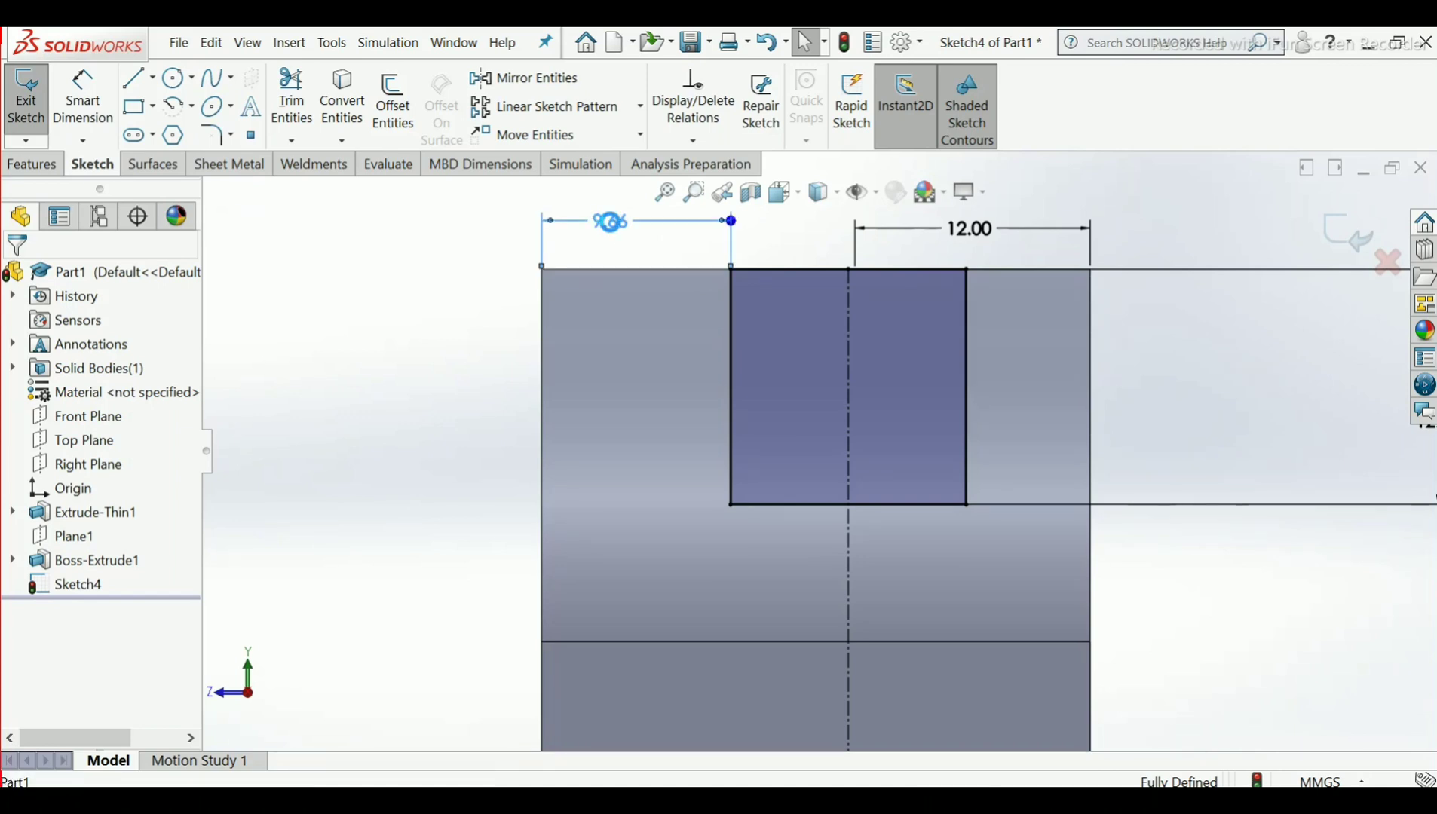
{"action": "type", "text": "8"}
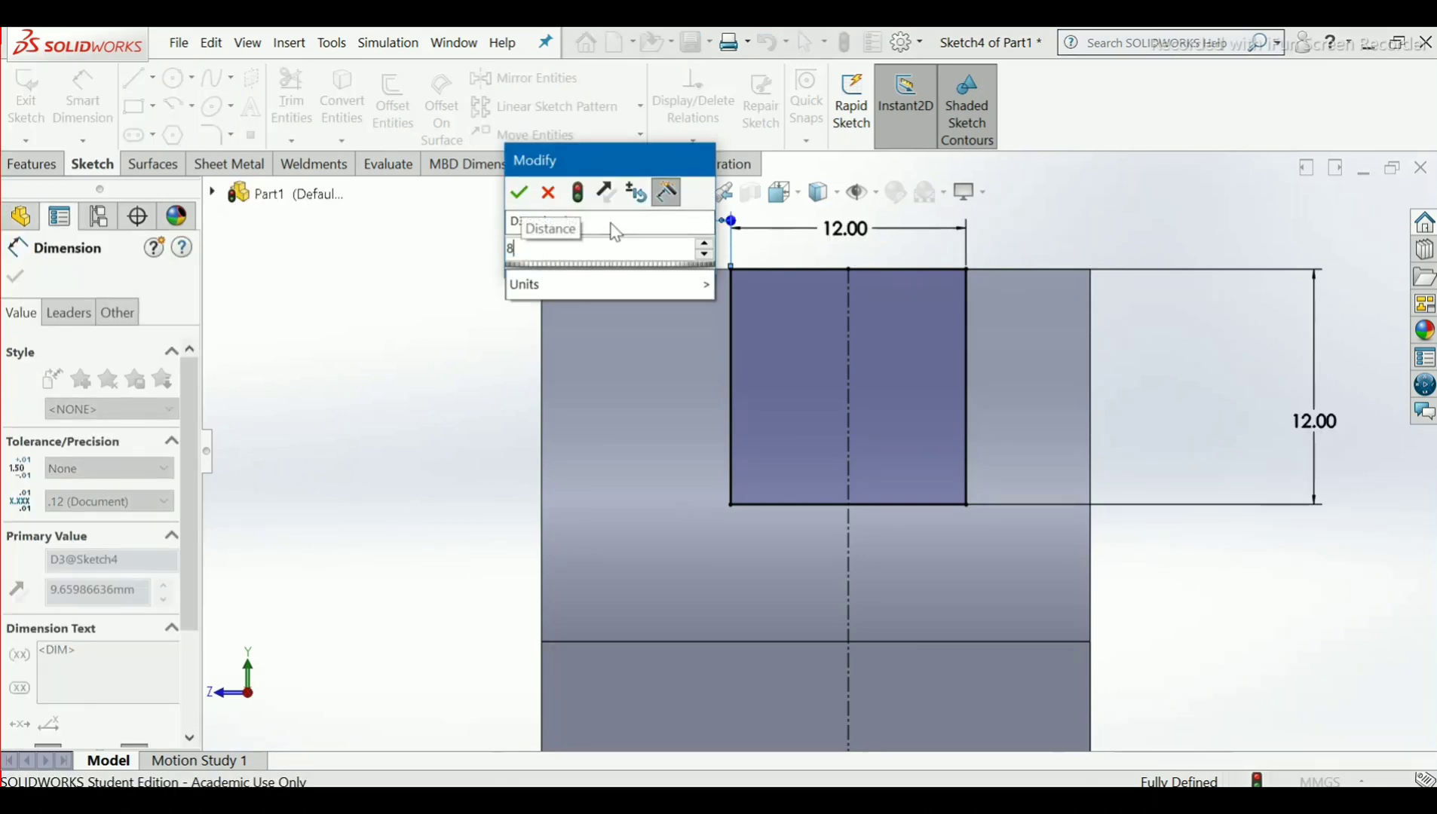
{"action": "key", "text": "Return"}
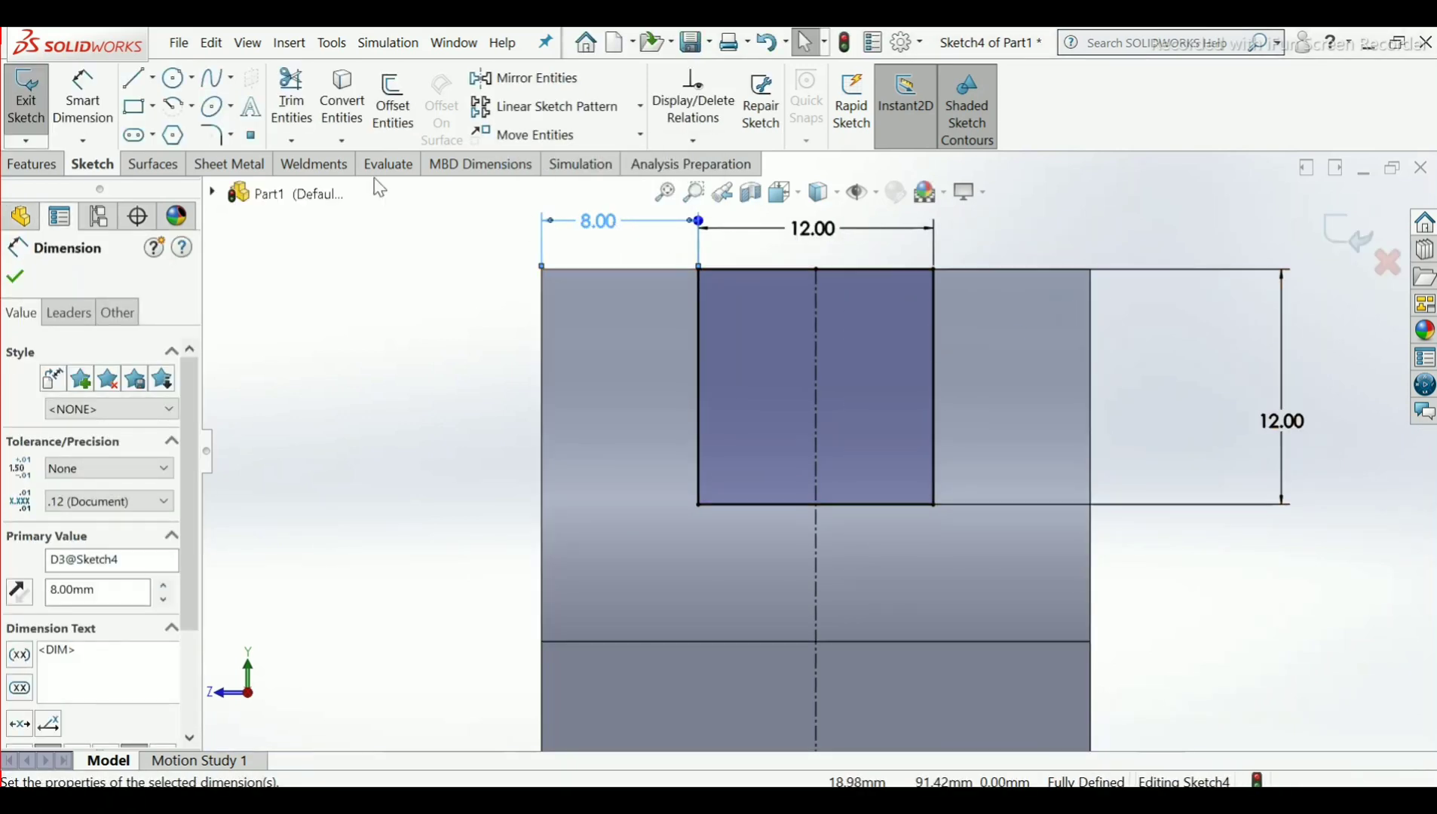
Try to dimension the horizontal distance between the rectangle's right side and the lug's right edge
{"action": "left_click", "coordinate": [83, 98]}
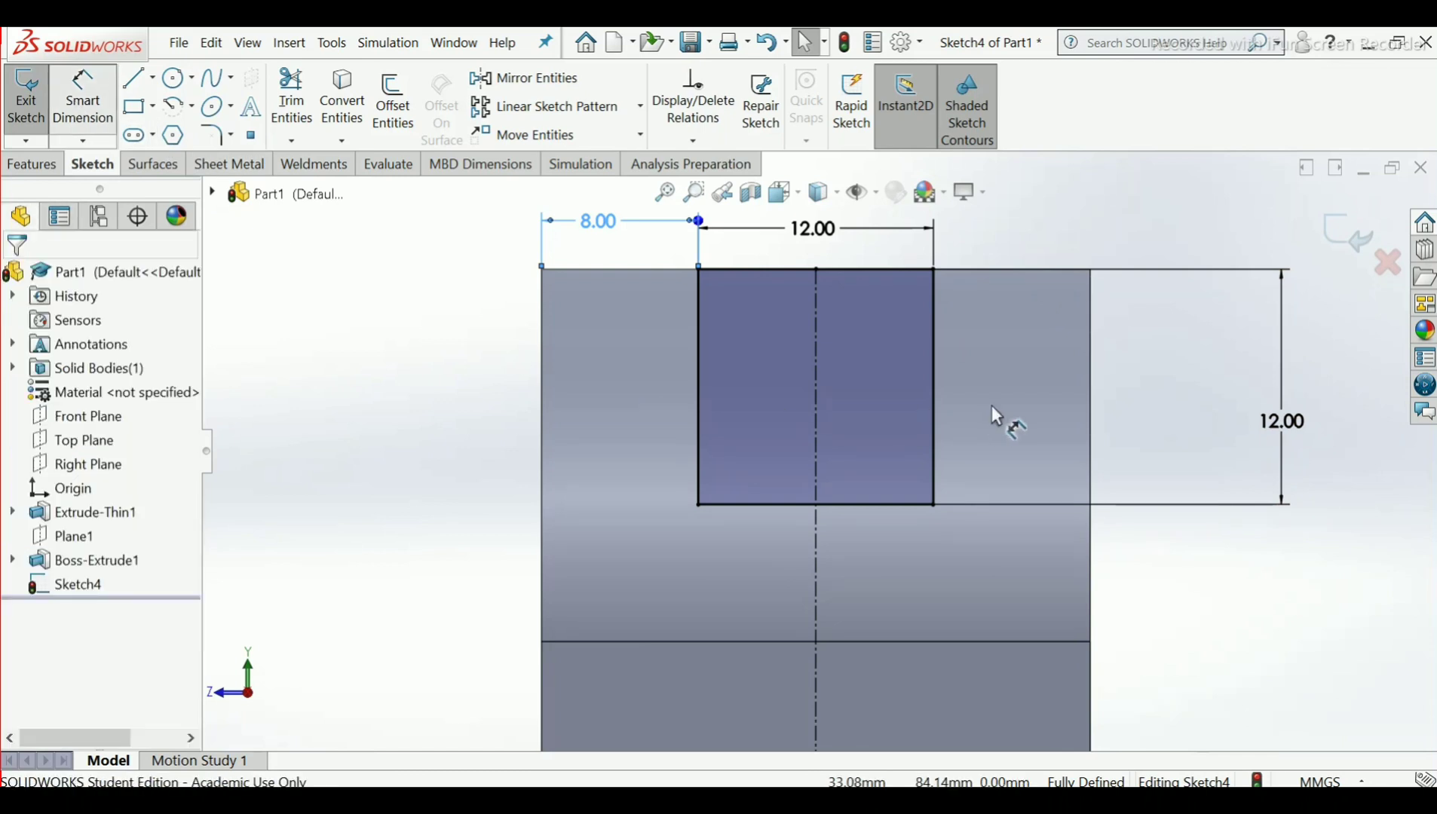
{"action": "left_click", "coordinate": [935, 385]}
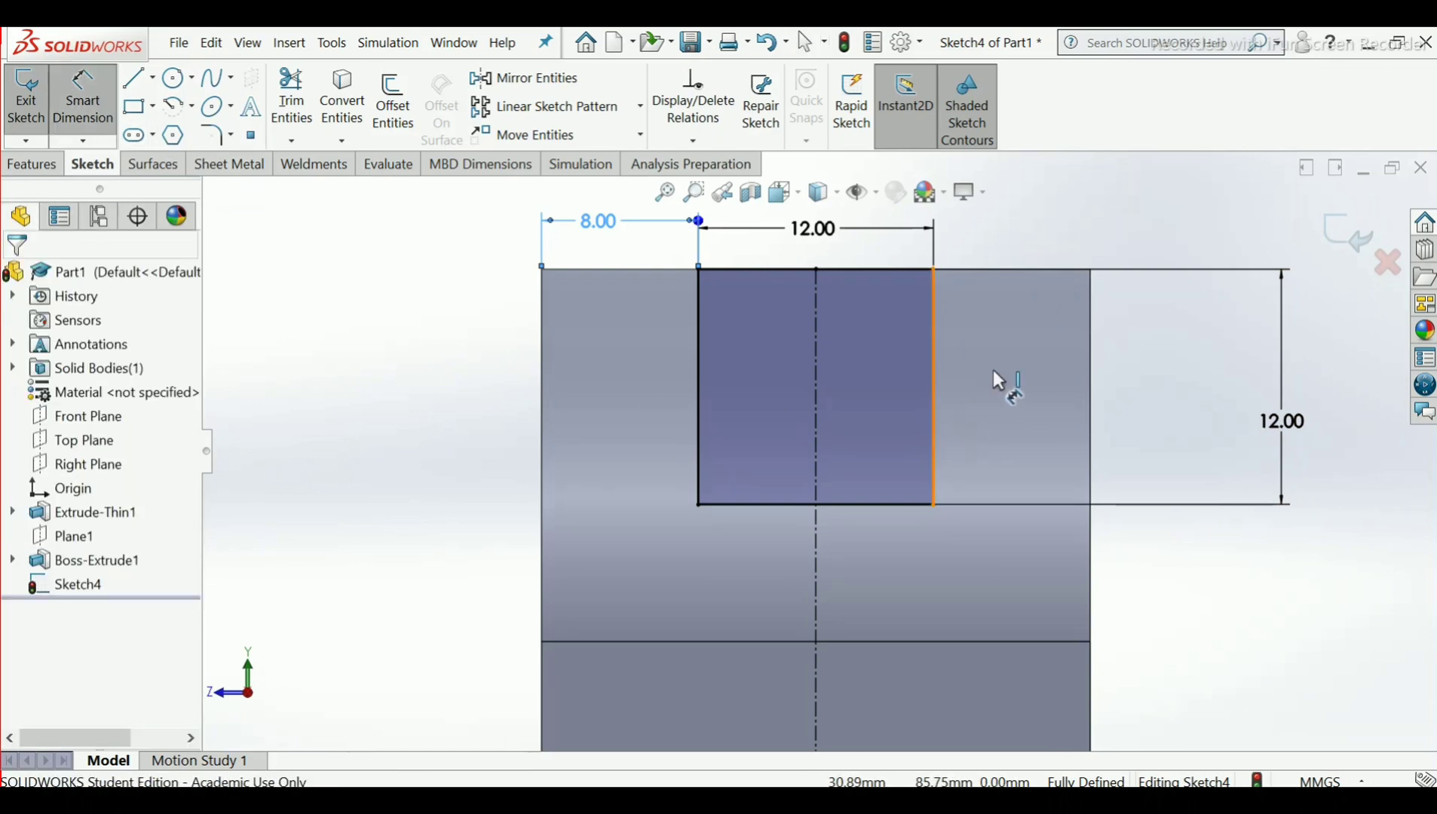
{"action": "left_click", "coordinate": [1088, 384]}
{"action": "left_click", "coordinate": [1029, 243]}
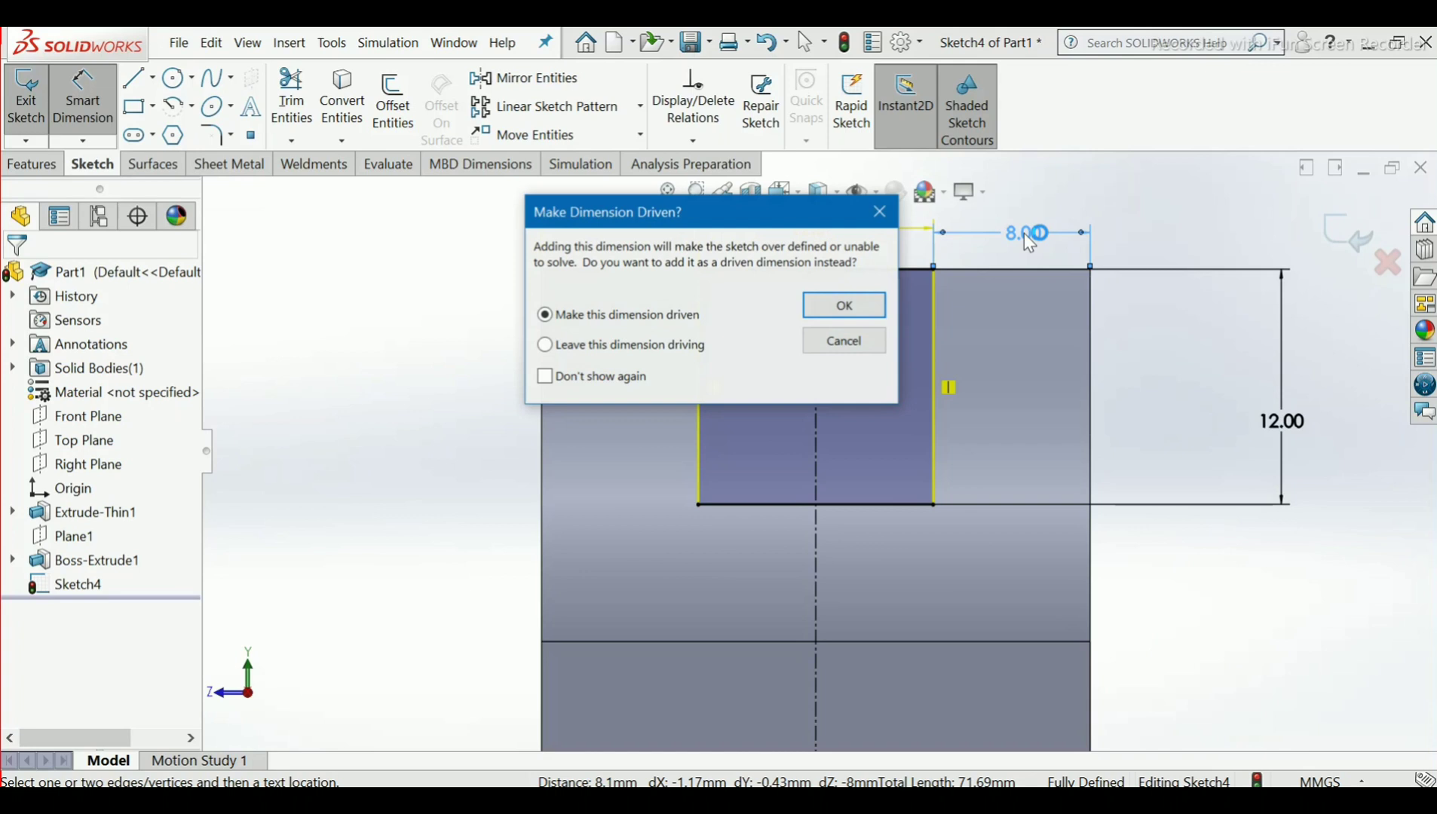
{"action": "left_click", "coordinate": [867, 340]}
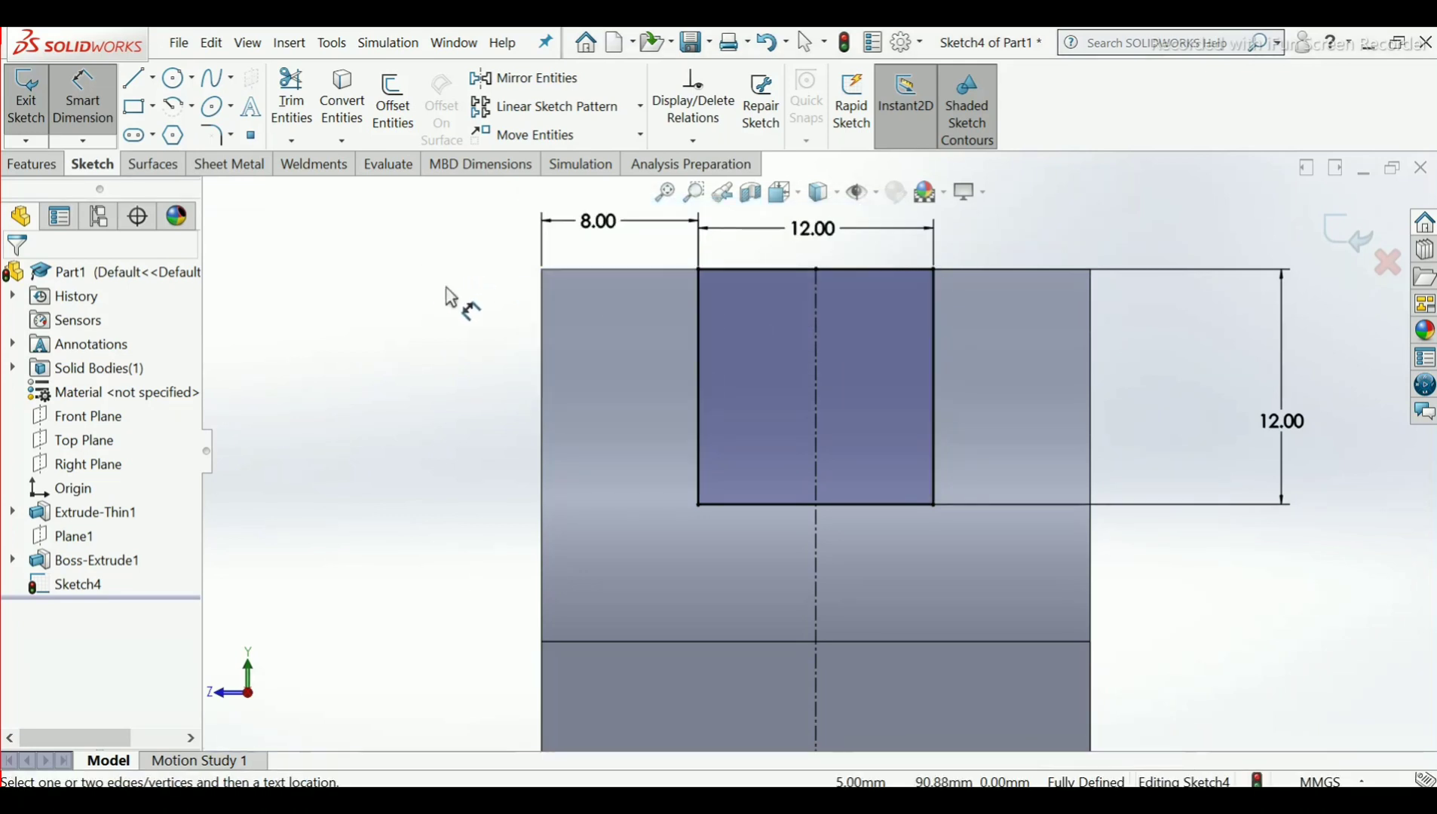
Exit the sketch and make a blind 50 mm extruded cut of the square profile through the top of the lug
{"action": "key", "text": "z"}
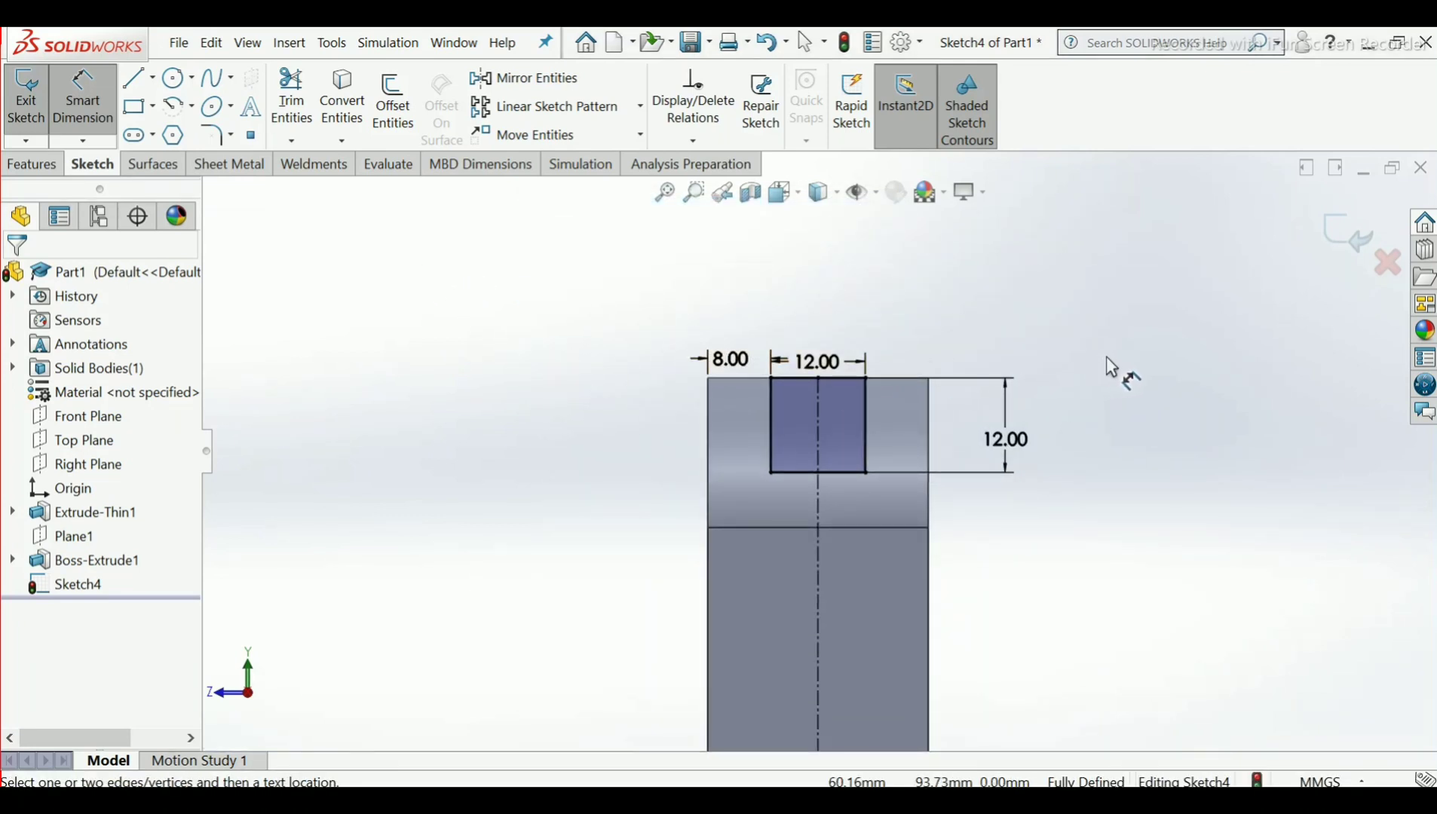
{"action": "left_click", "coordinate": [1342, 240]}
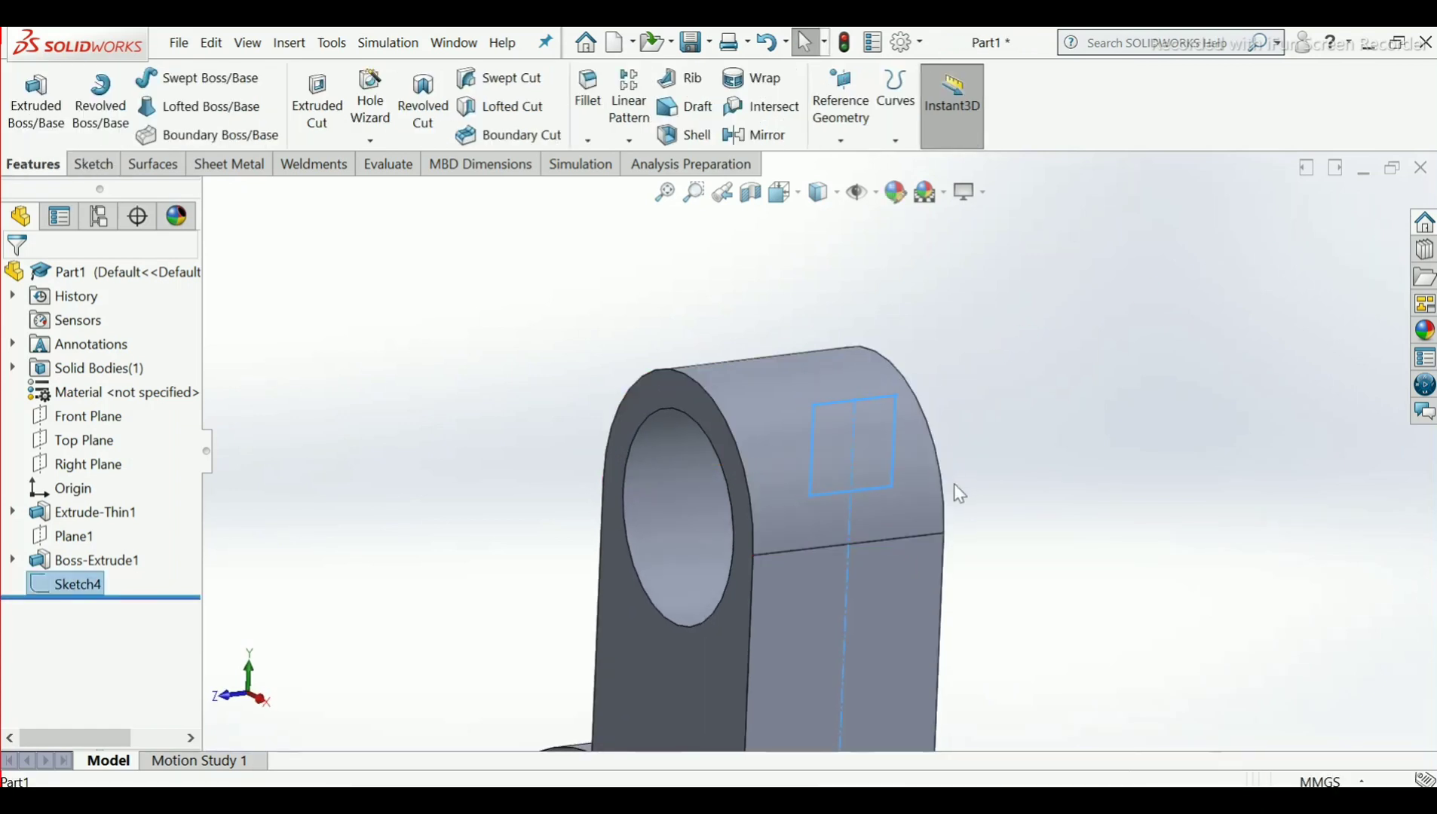
{"action": "left_click", "coordinate": [321, 106]}
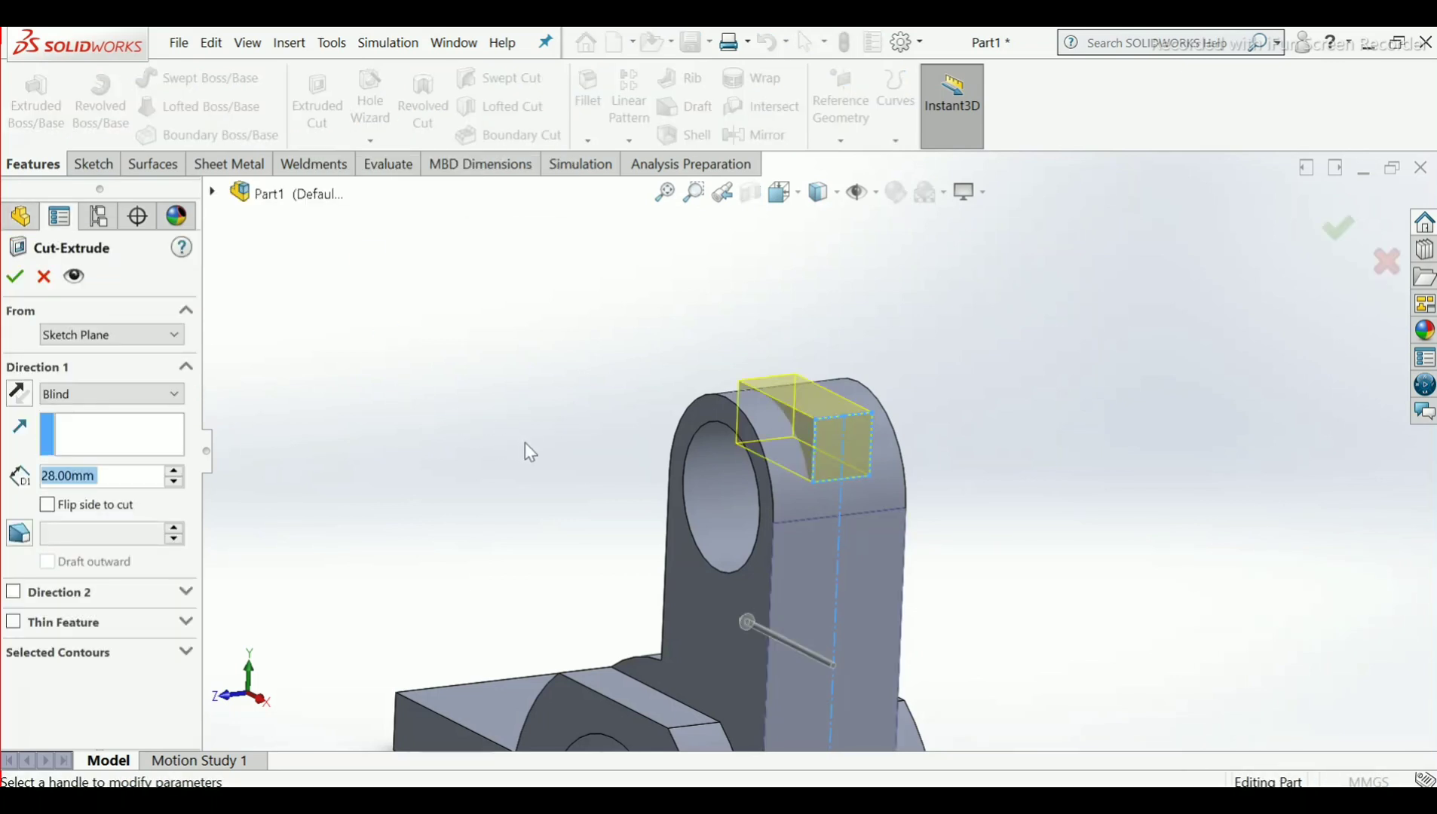
{"action": "middle_click_drag", "start_coordinate": [526, 448], "coordinate": [724, 479]}
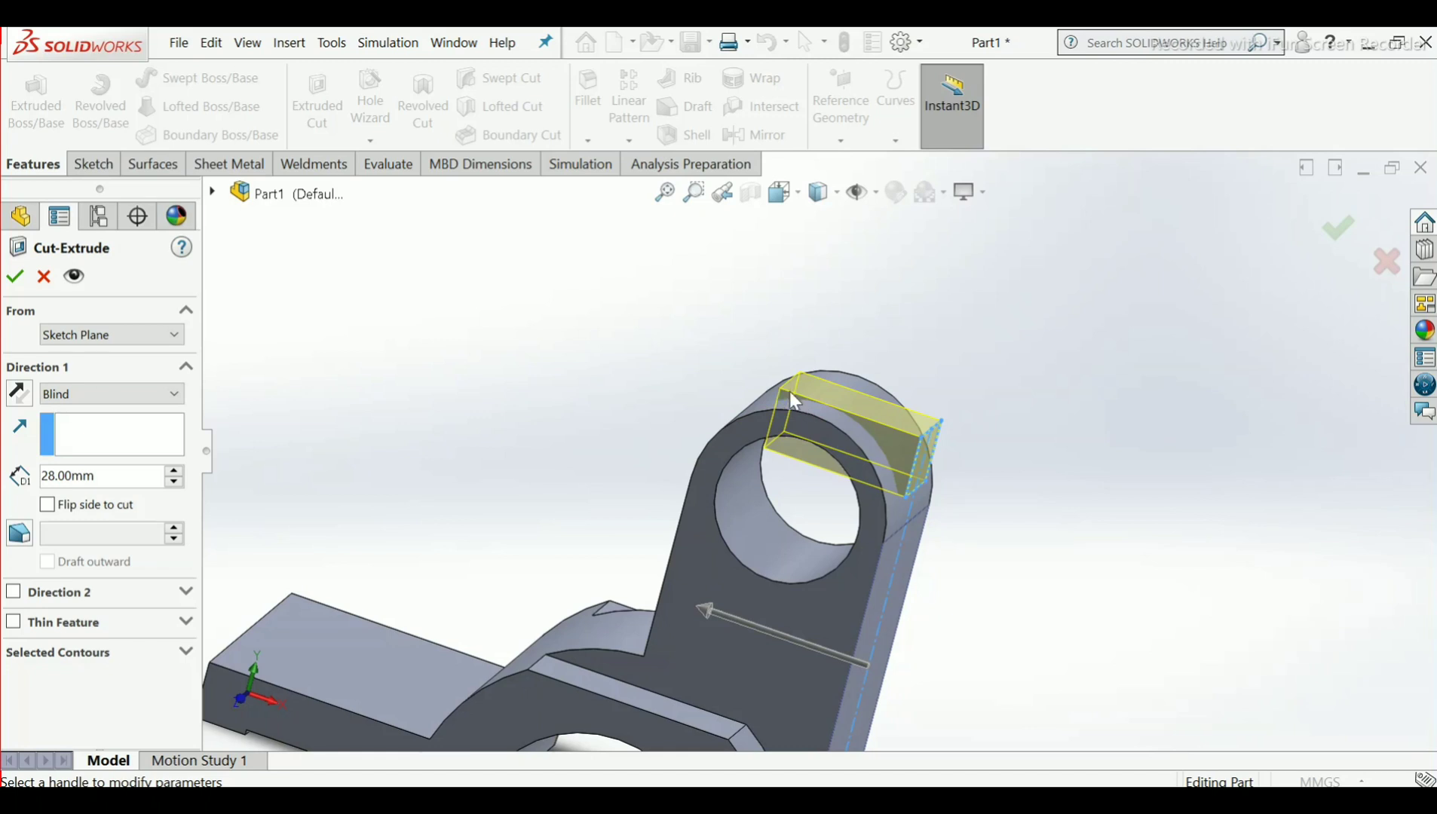
{"action": "left_click", "coordinate": [287, 400]}
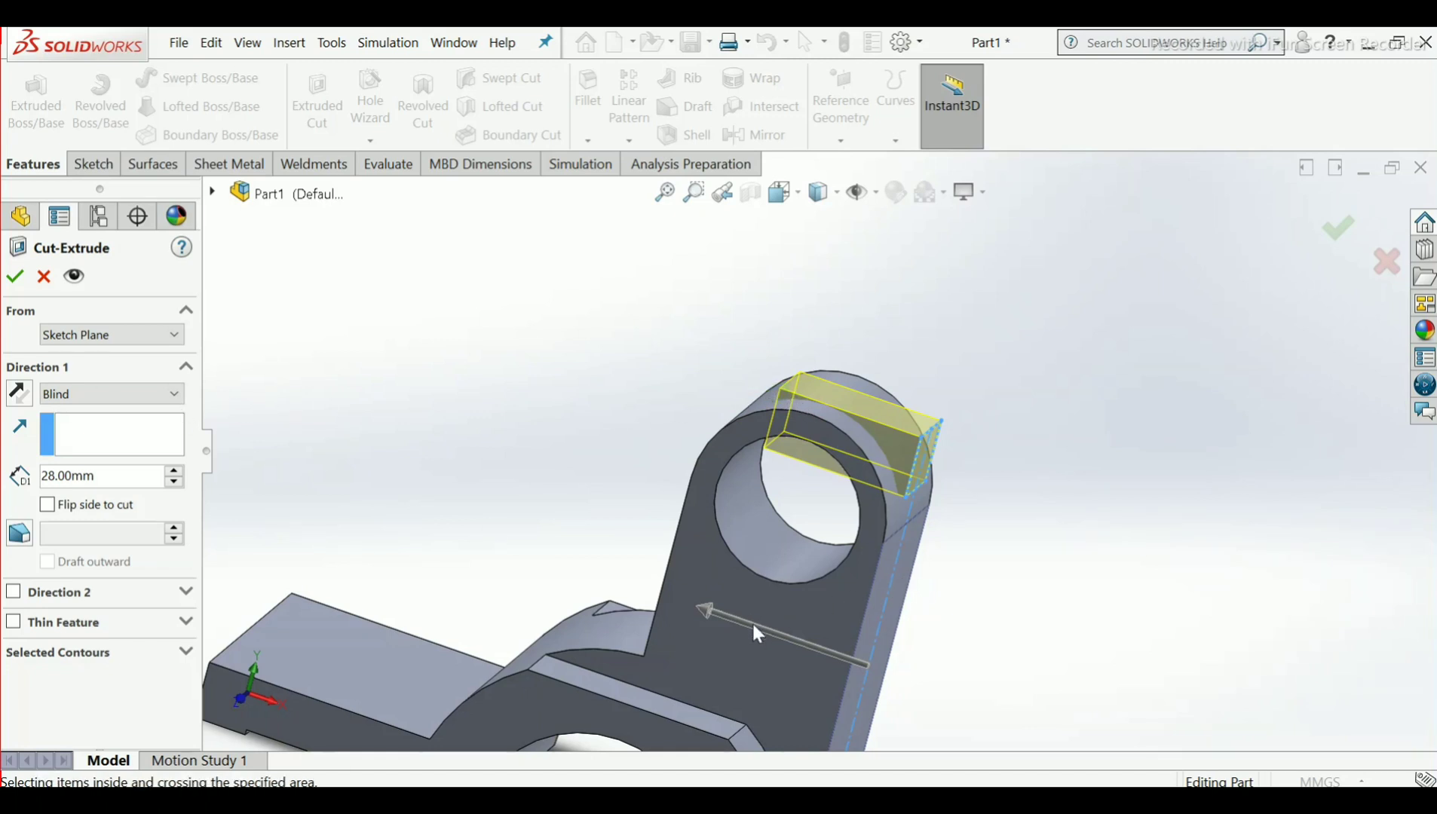
{"action": "left_click_drag", "start_coordinate": [712, 609], "coordinate": [630, 577]}
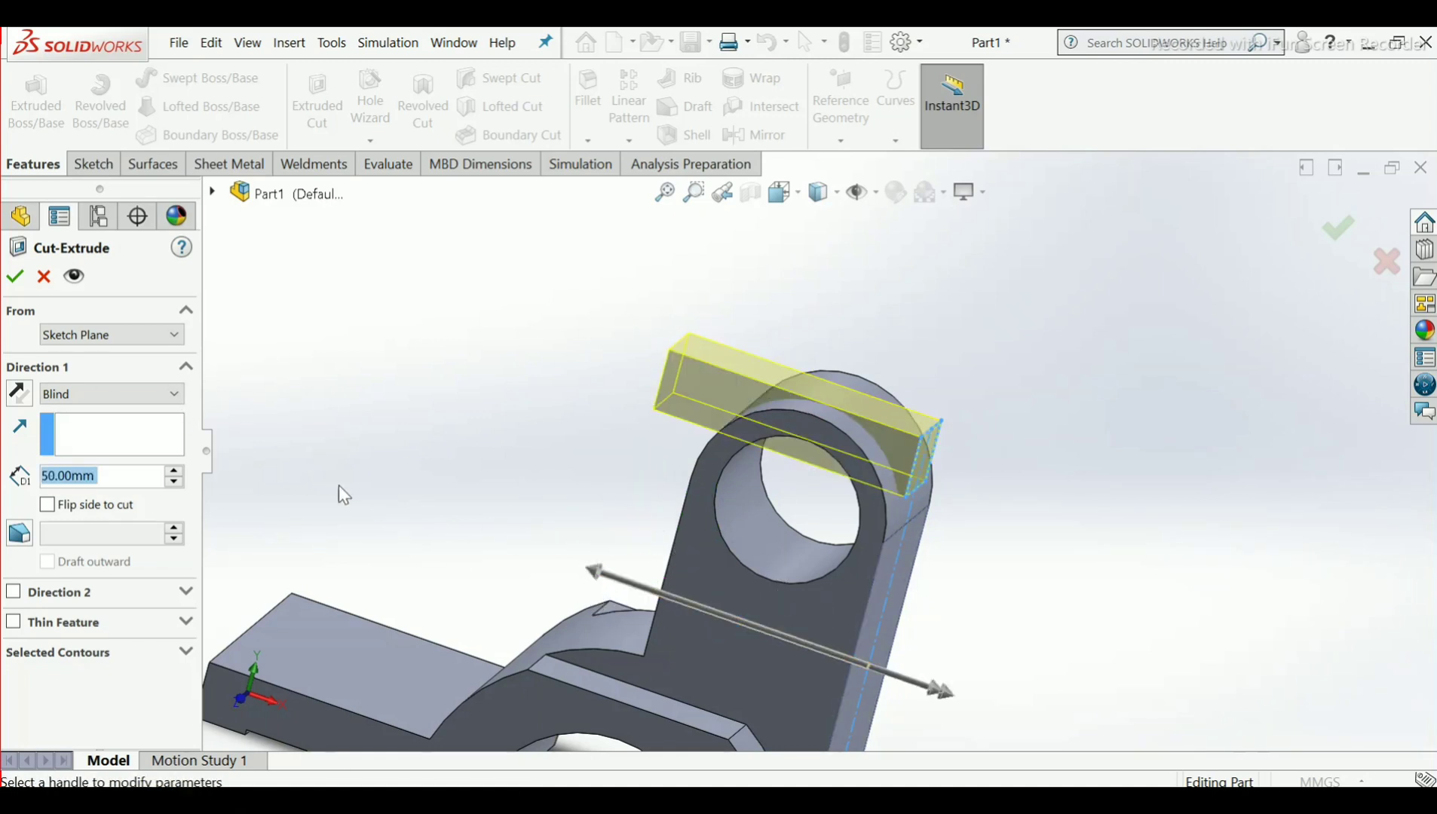
{"action": "left_click", "coordinate": [14, 276]}
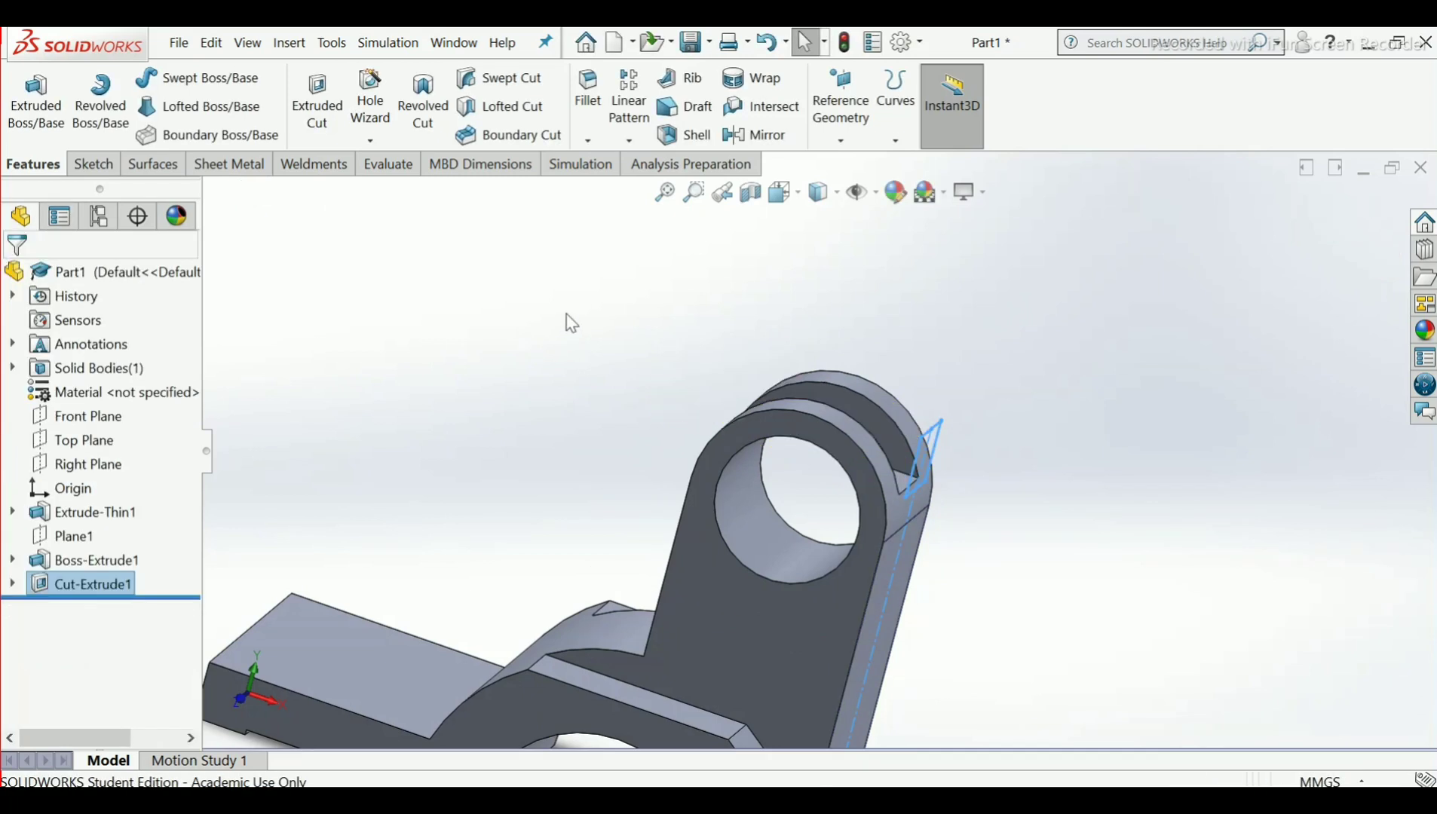
Examine the slotted bracket from above, check the full reference drawing in Photos, and return to SOLIDWORKS
{"action": "middle_click_drag", "start_coordinate": [567, 314], "coordinate": [613, 438]}
{"action": "scroll", "coordinate": [614, 439], "scroll_direction": "up", "scroll_amount": 5}
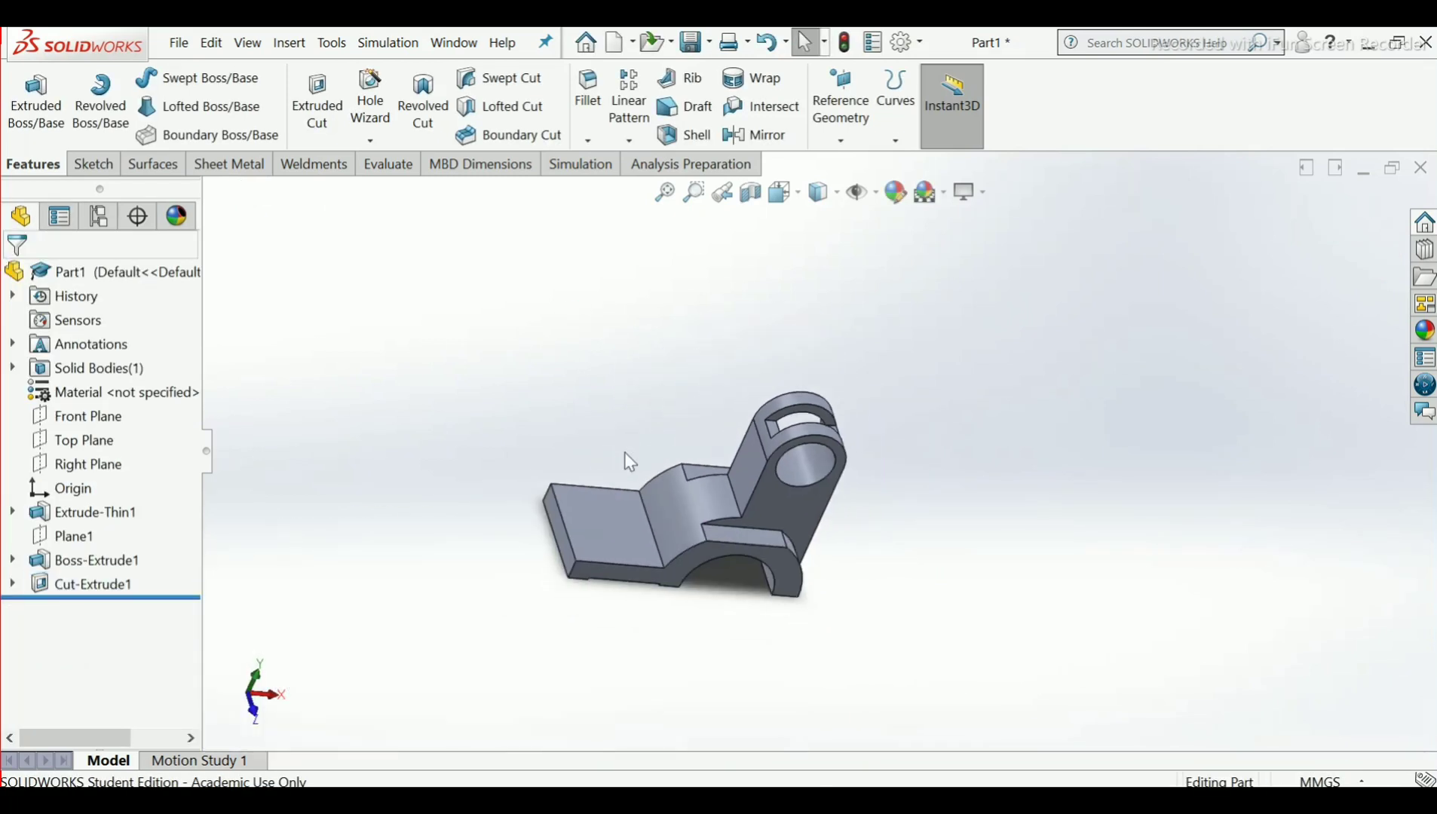
{"action": "scroll", "coordinate": [626, 557], "scroll_direction": "down", "scroll_amount": 3}
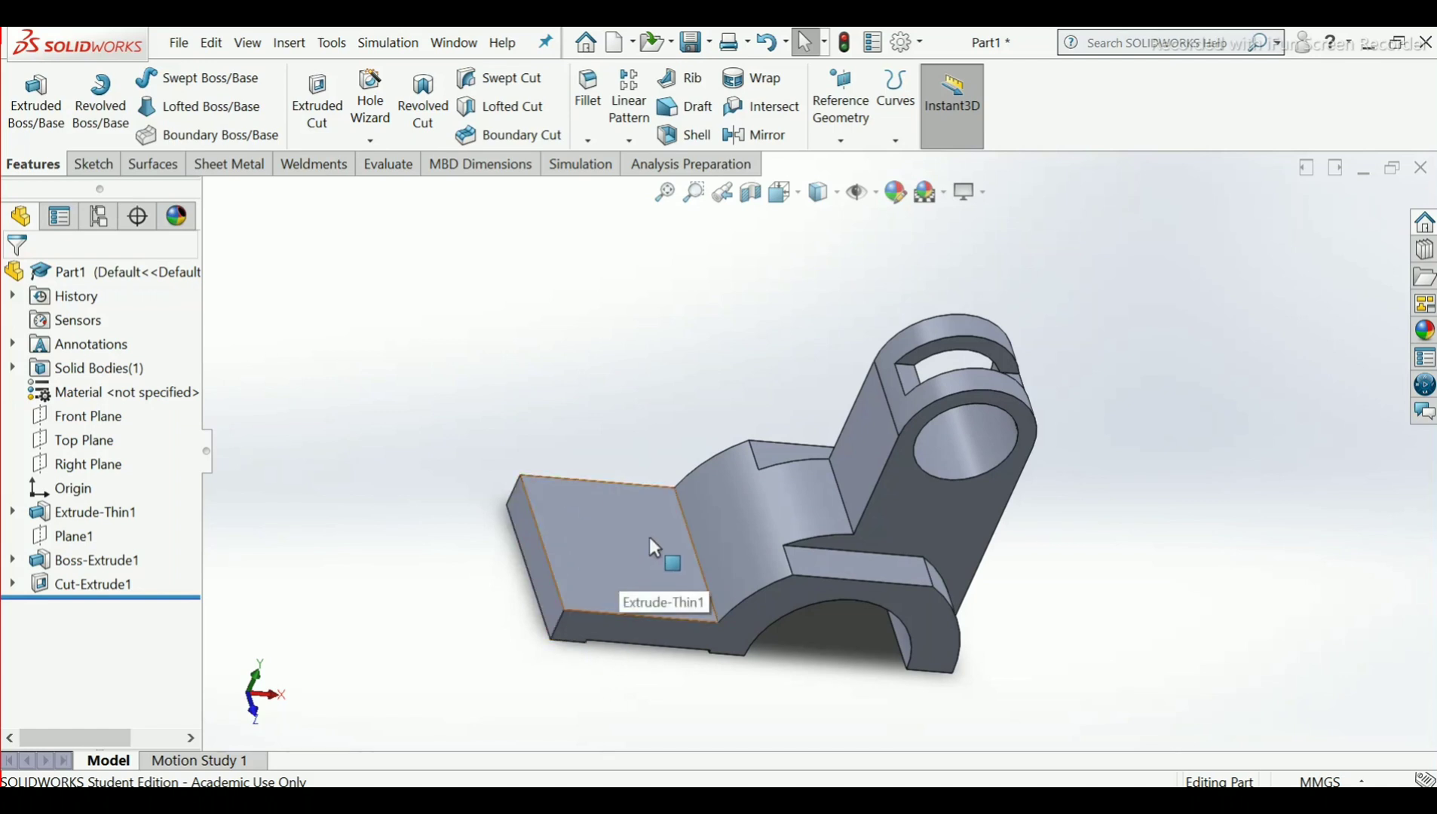
{"action": "key", "text": "alt+Tab"}
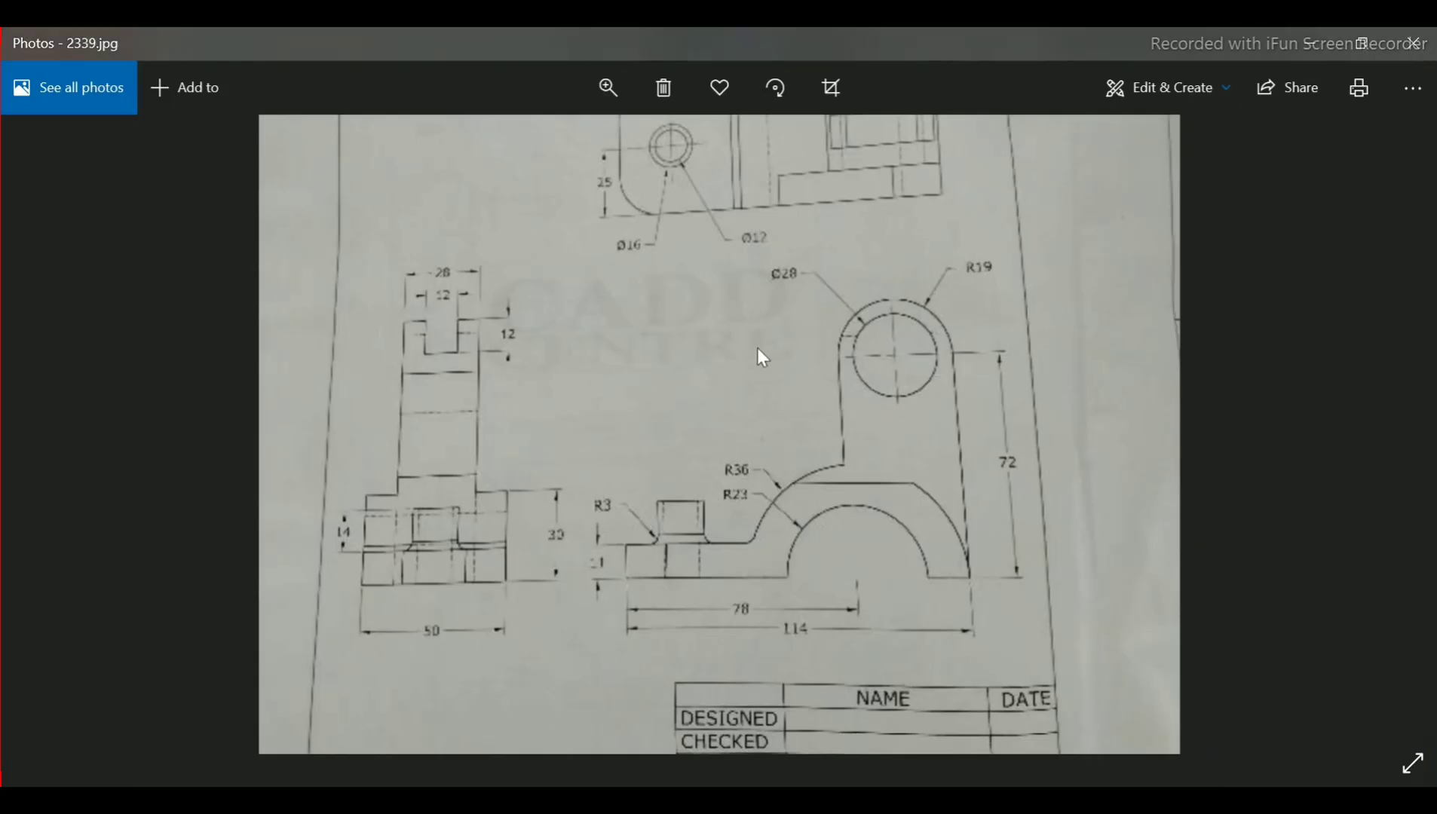
{"action": "scroll", "coordinate": [735, 364], "scroll_direction": "down", "scroll_amount": 3, "text": "ctrl"}
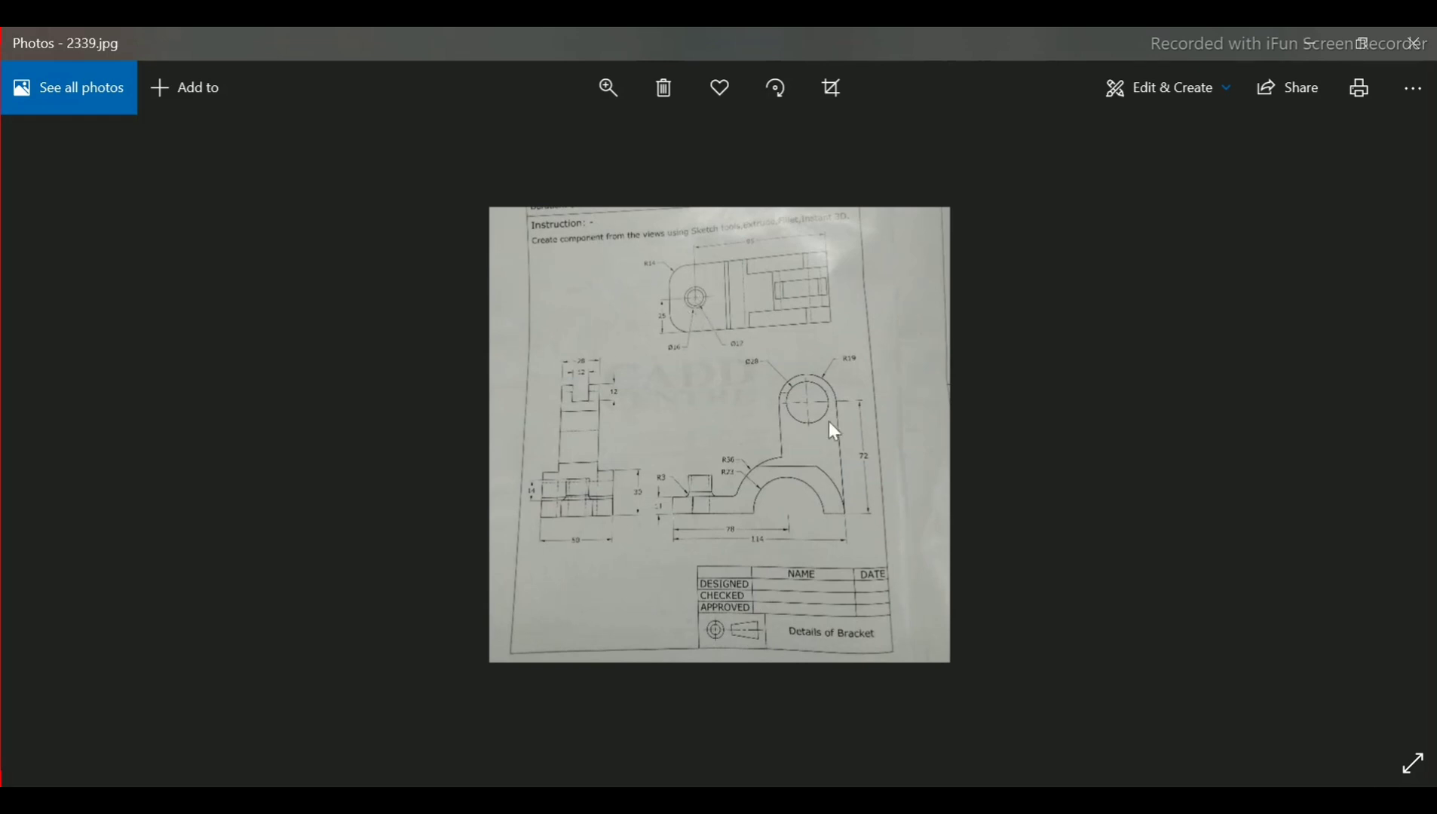
{"action": "key", "text": "alt+Tab"}
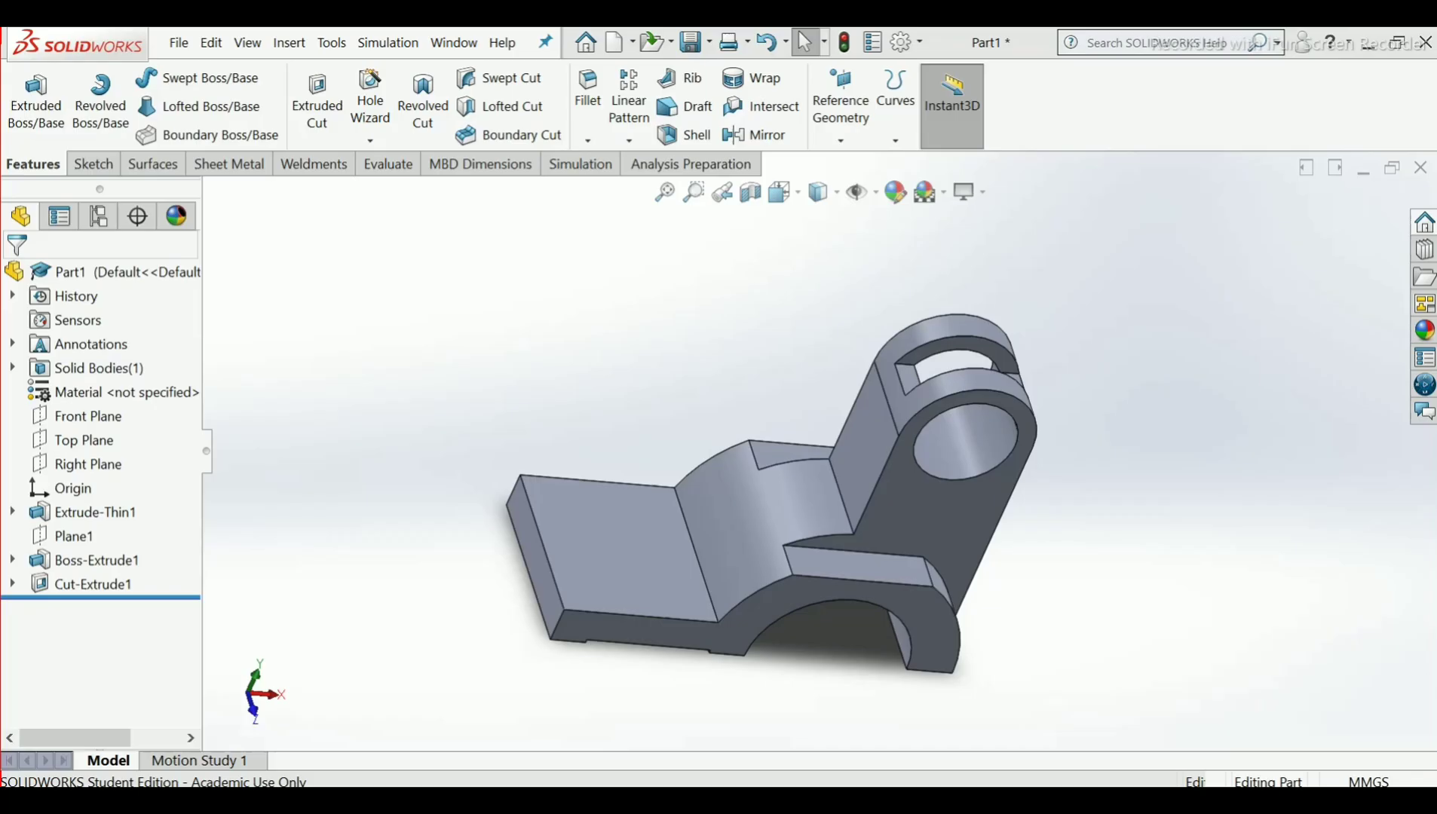
Start a sketch on the top face of the bracket's flat plate and orient the view normal to it
{"action": "left_click", "coordinate": [647, 548]}
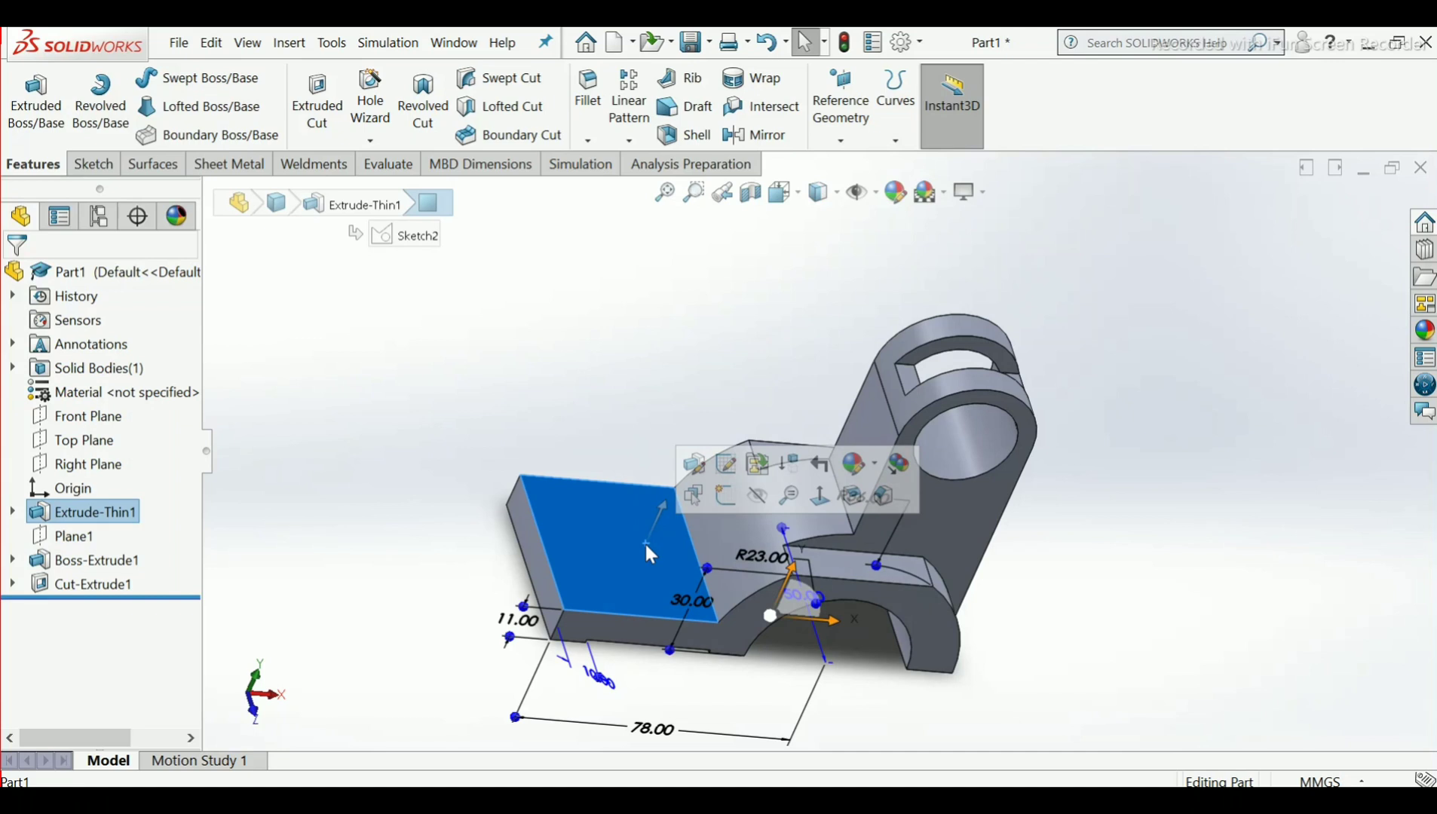
{"action": "left_click", "coordinate": [725, 496]}
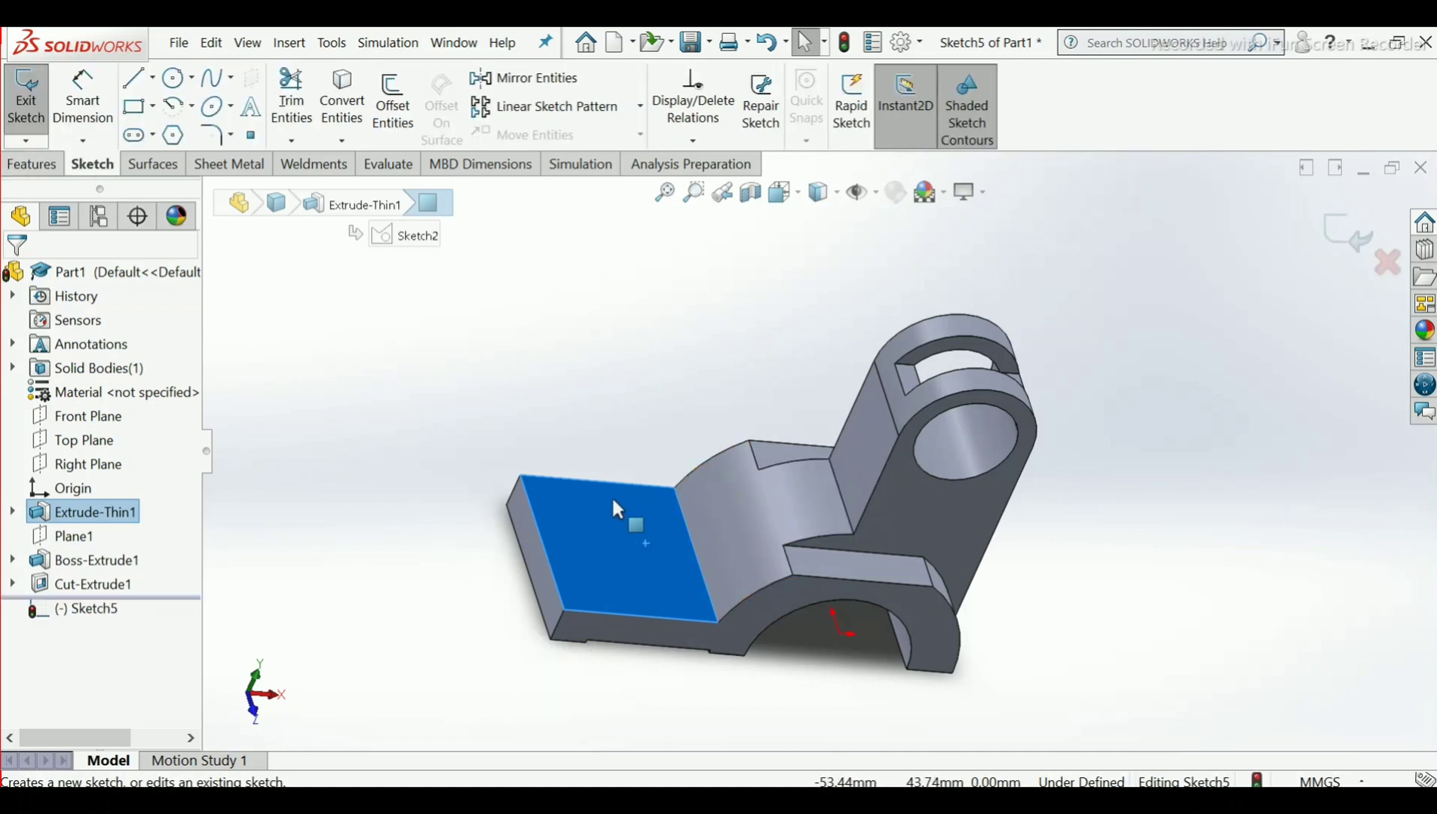
{"action": "scroll", "coordinate": [612, 510], "scroll_direction": "down", "scroll_amount": 2}
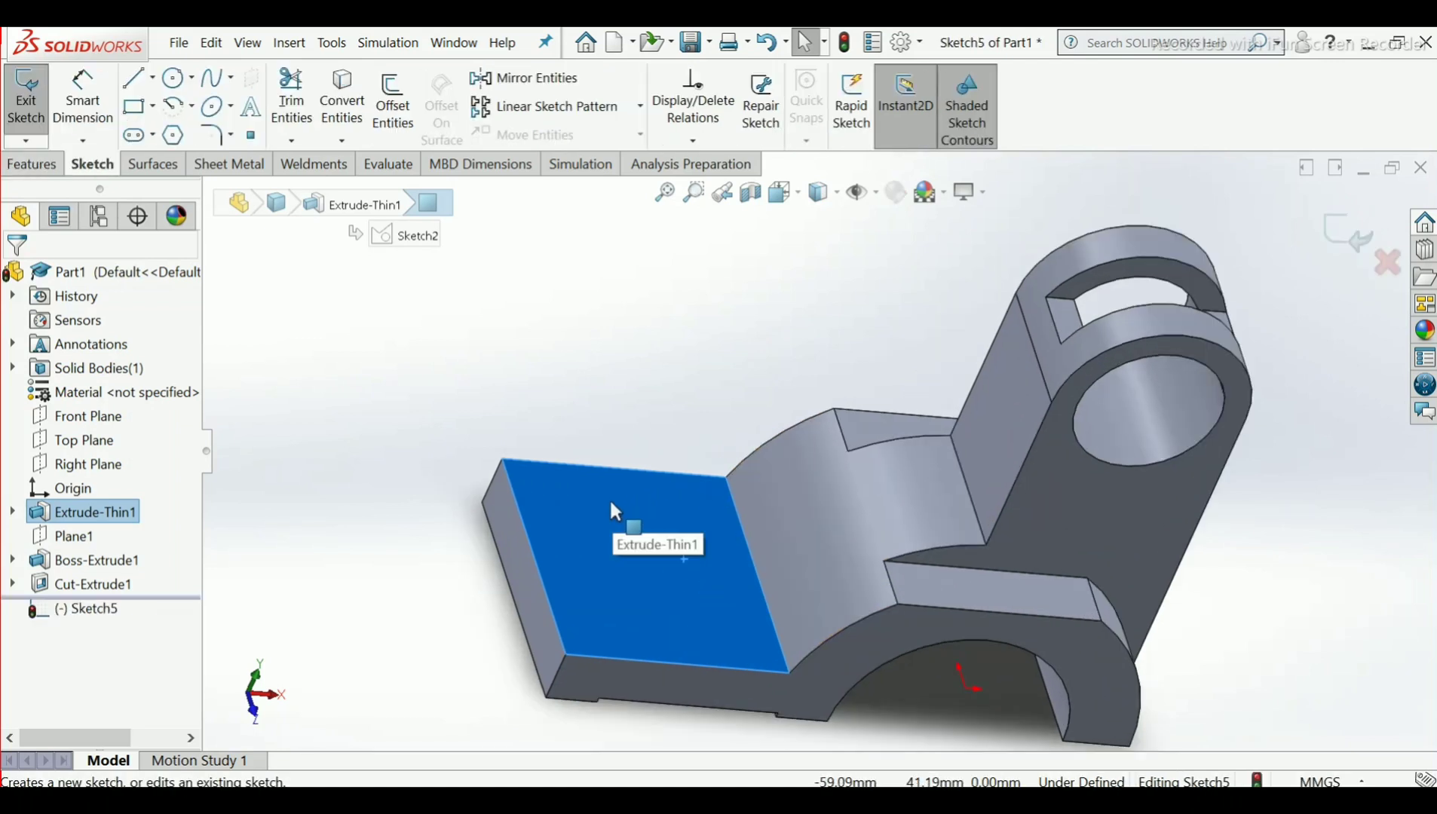
{"action": "right_click", "coordinate": [74, 622]}
{"action": "left_click", "coordinate": [121, 450]}
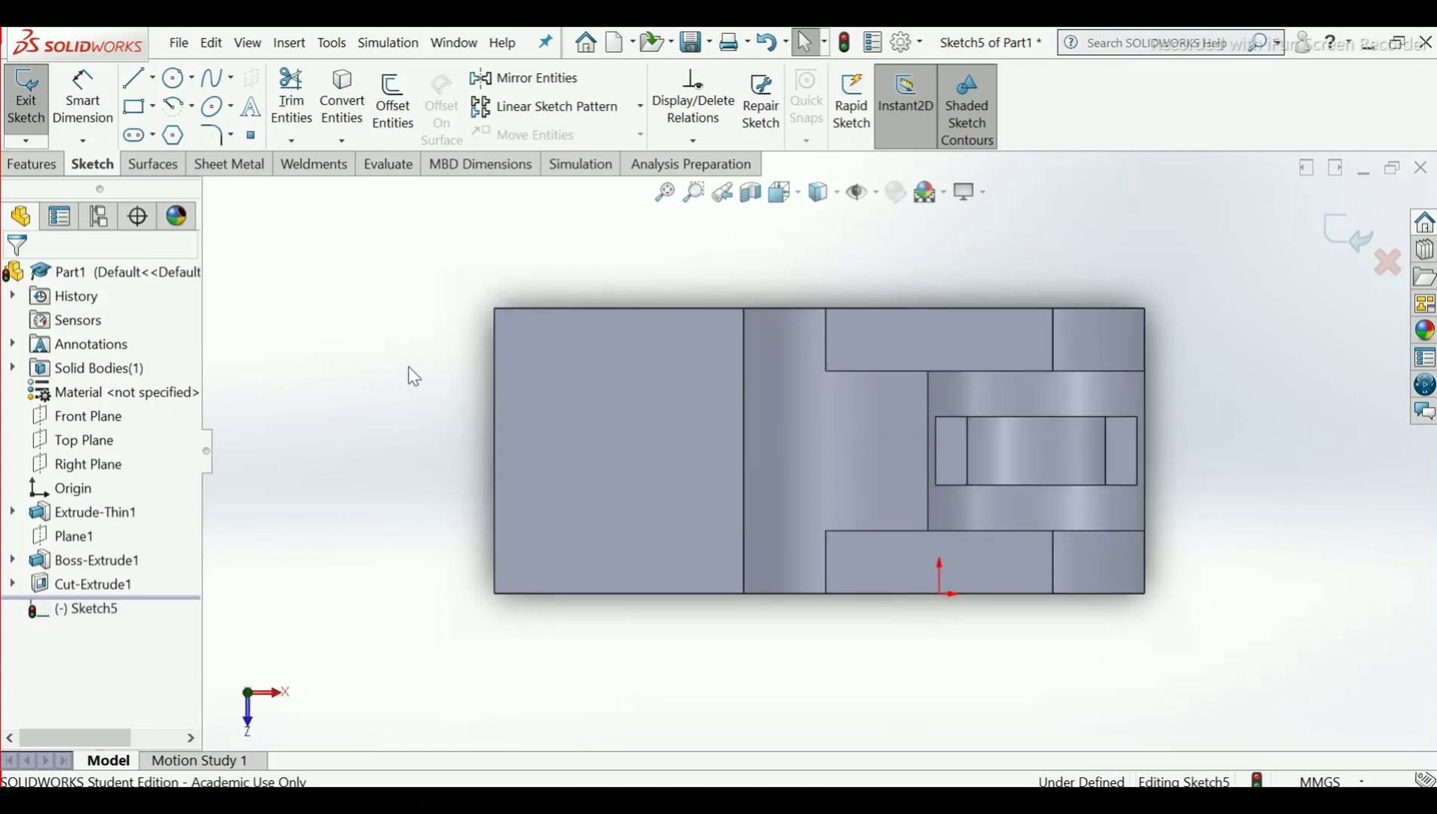
Draw a horizontal centreline from the midpoint of the plate's left edge to just beyond the bracket's right end
{"action": "left_click", "coordinate": [153, 78]}
{"action": "left_click", "coordinate": [184, 131]}
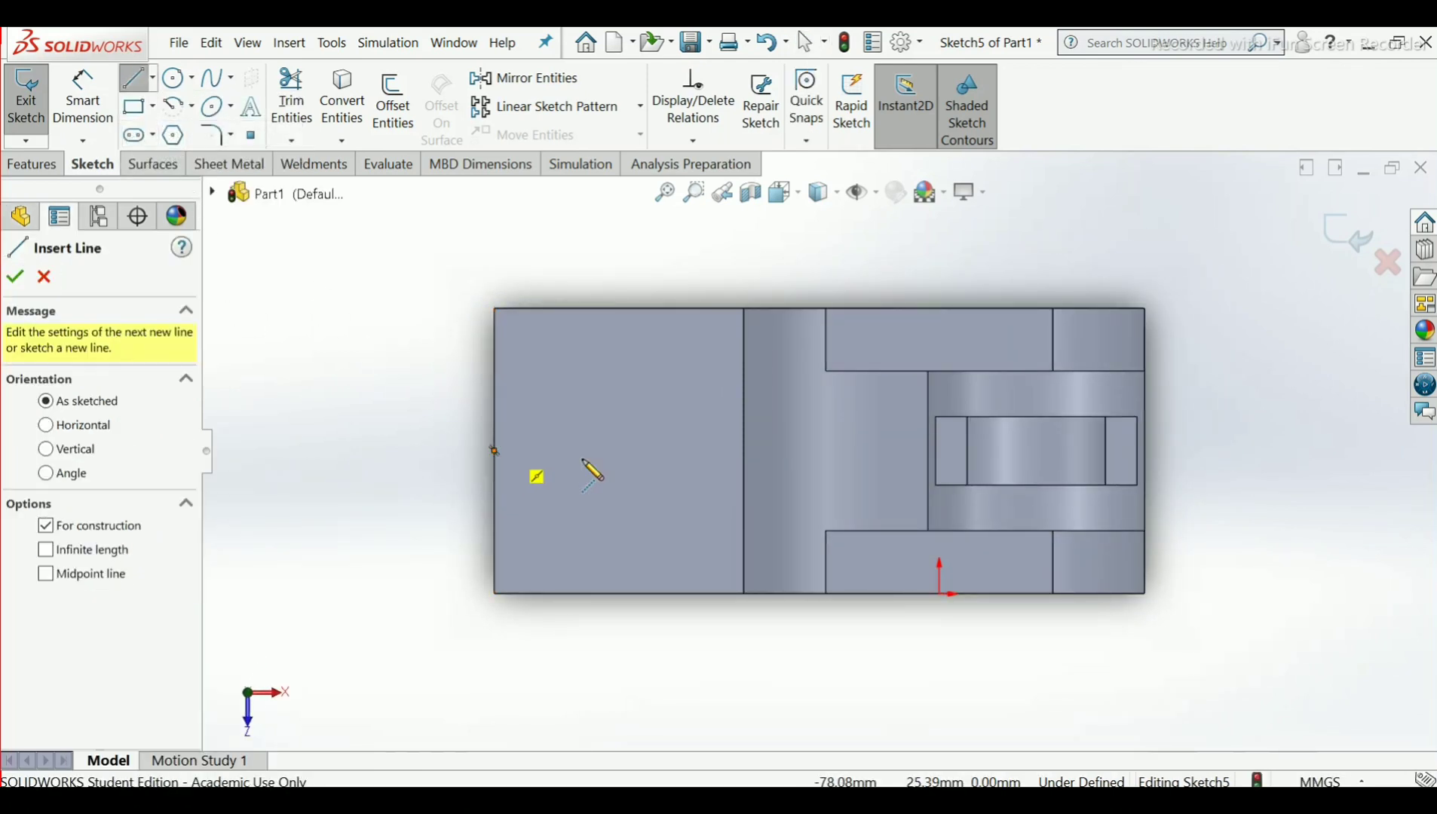
{"action": "left_click", "coordinate": [495, 451]}
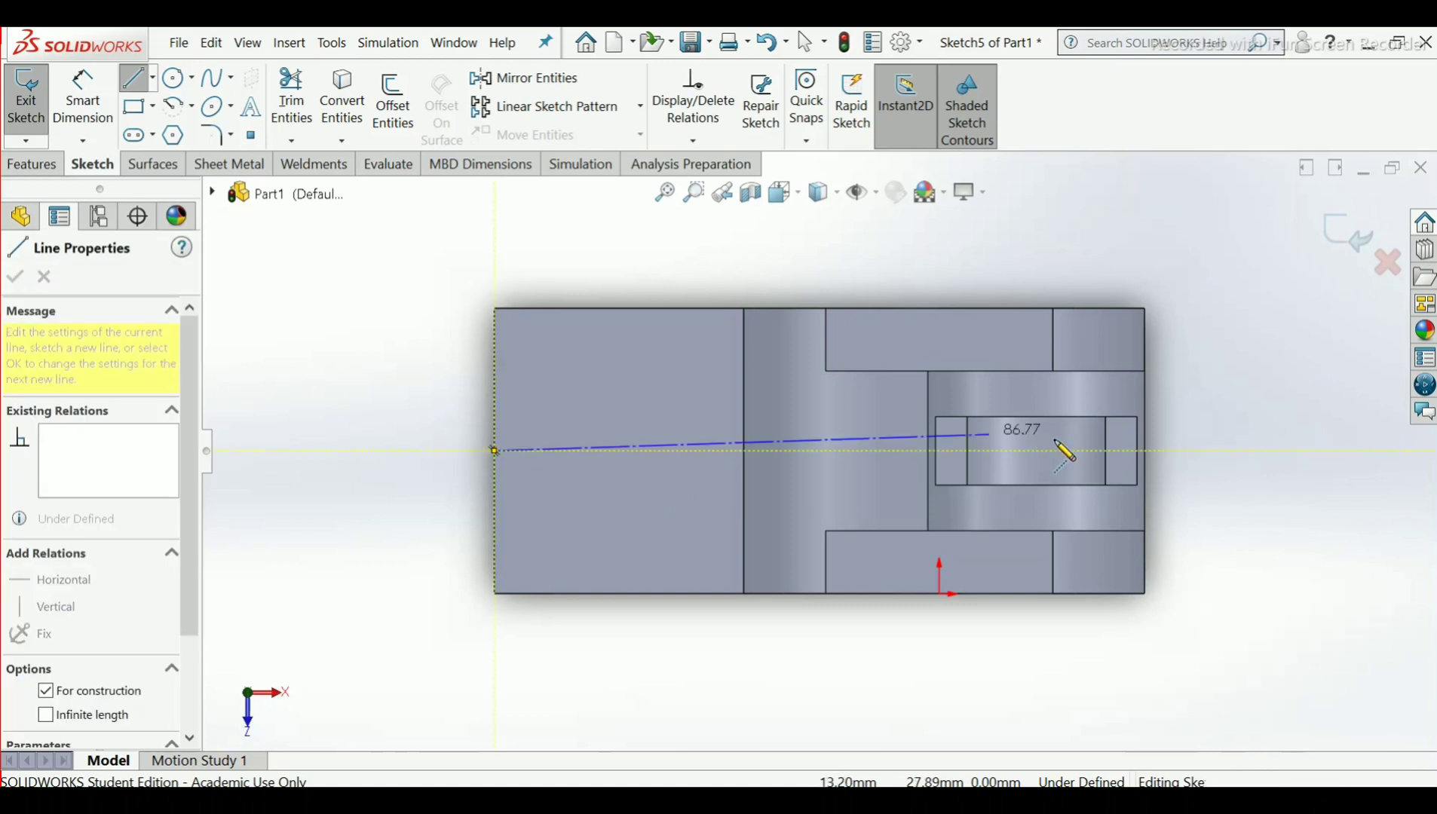
{"action": "left_click", "coordinate": [1166, 451]}
{"action": "right_click", "coordinate": [1169, 457]}
{"action": "left_click", "coordinate": [1182, 469]}
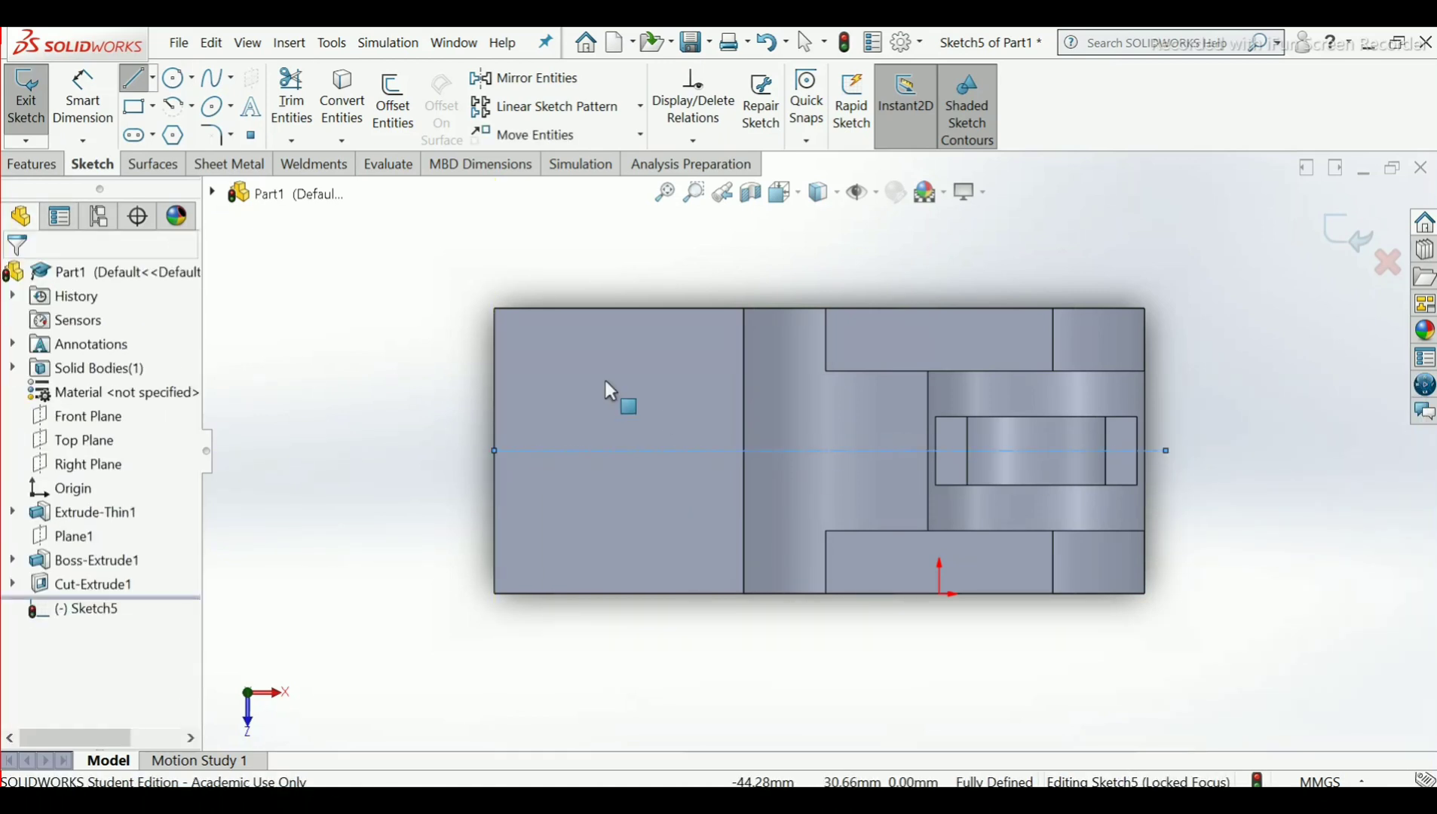
Draw a vertical centreline across the flat plate from the middle of its upper edge to its lower edge
{"action": "left_click", "coordinate": [153, 77]}
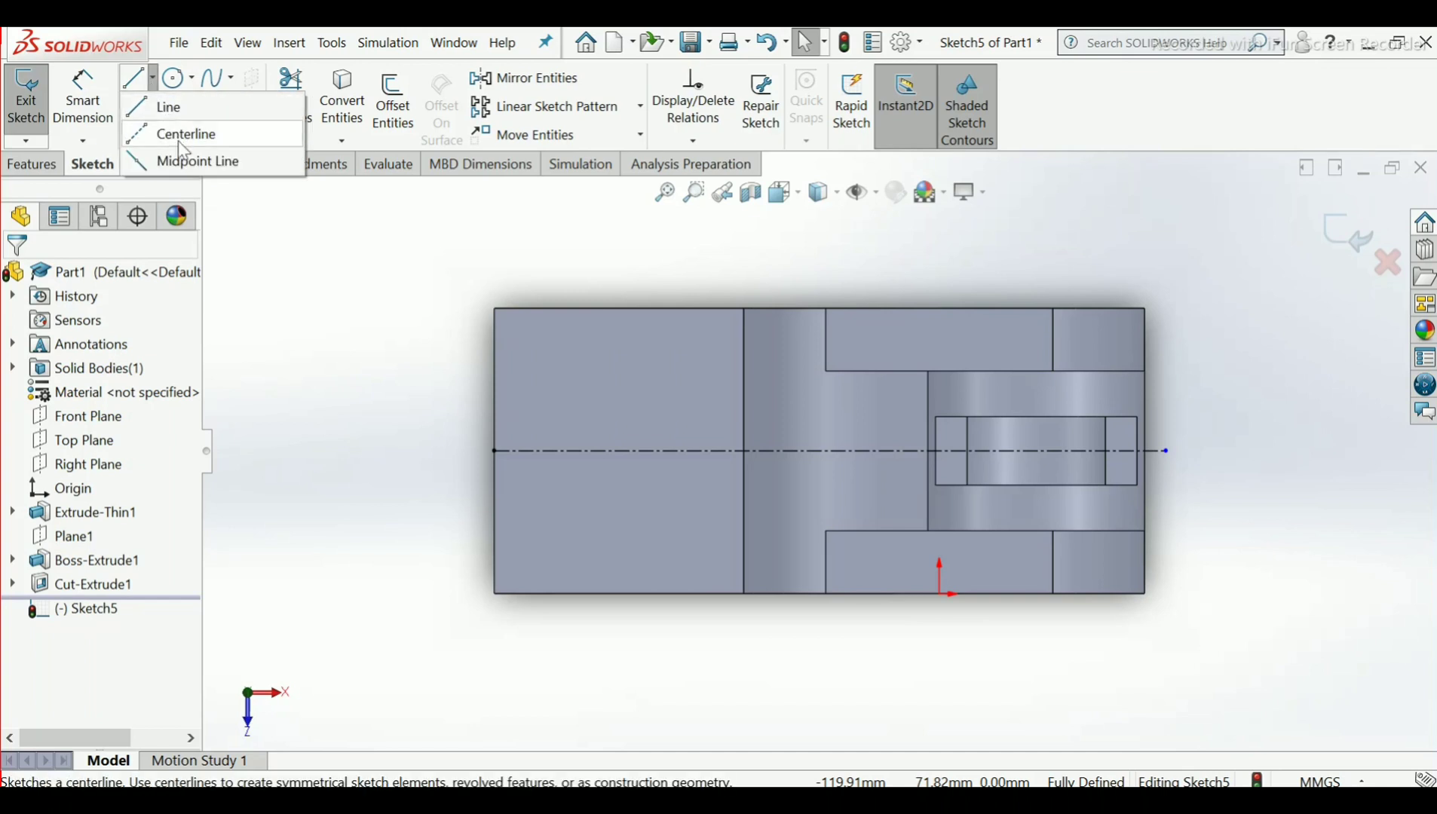
{"action": "left_click", "coordinate": [177, 138]}
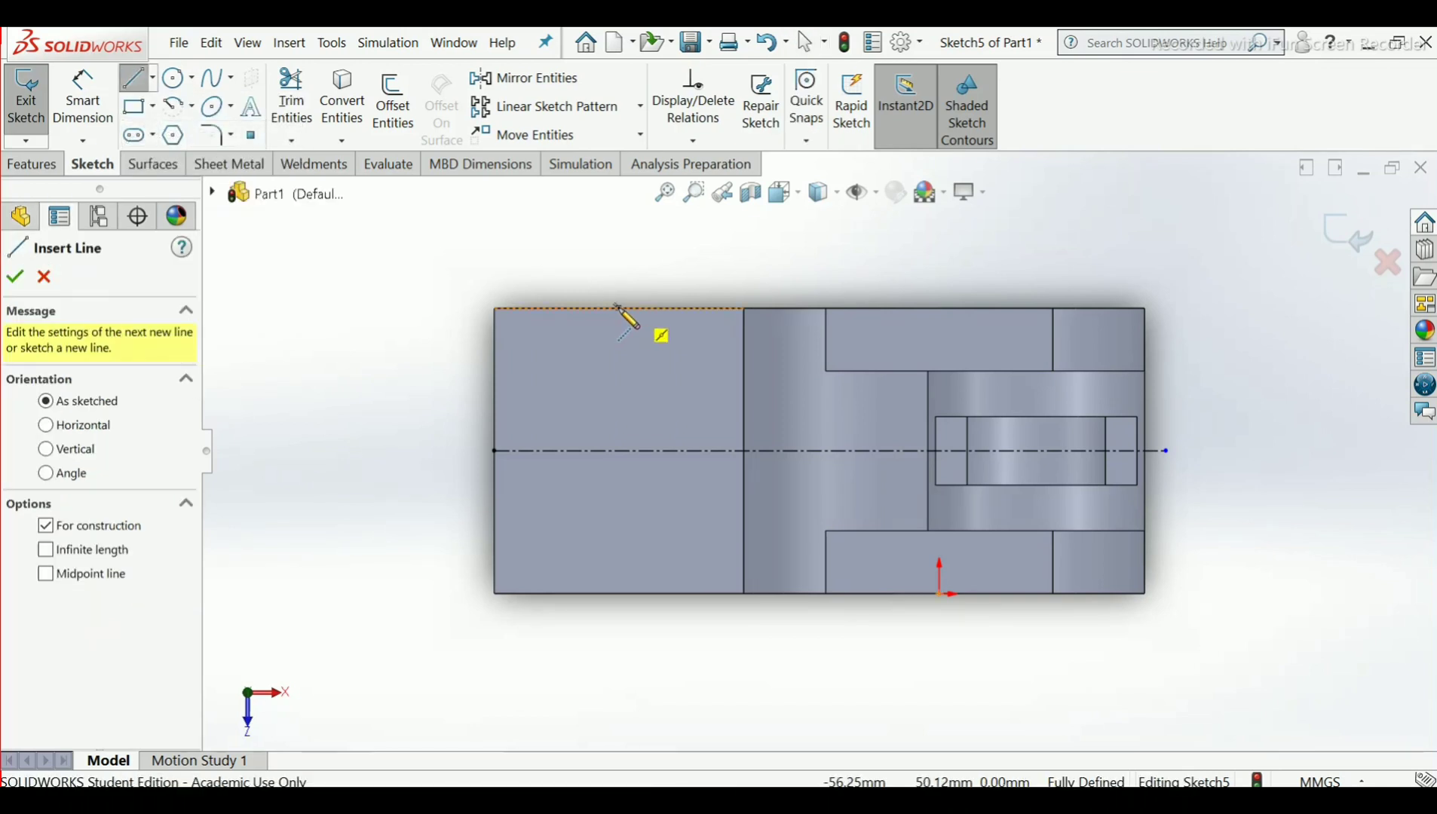
{"action": "left_click", "coordinate": [620, 308]}
{"action": "left_click", "coordinate": [619, 593]}
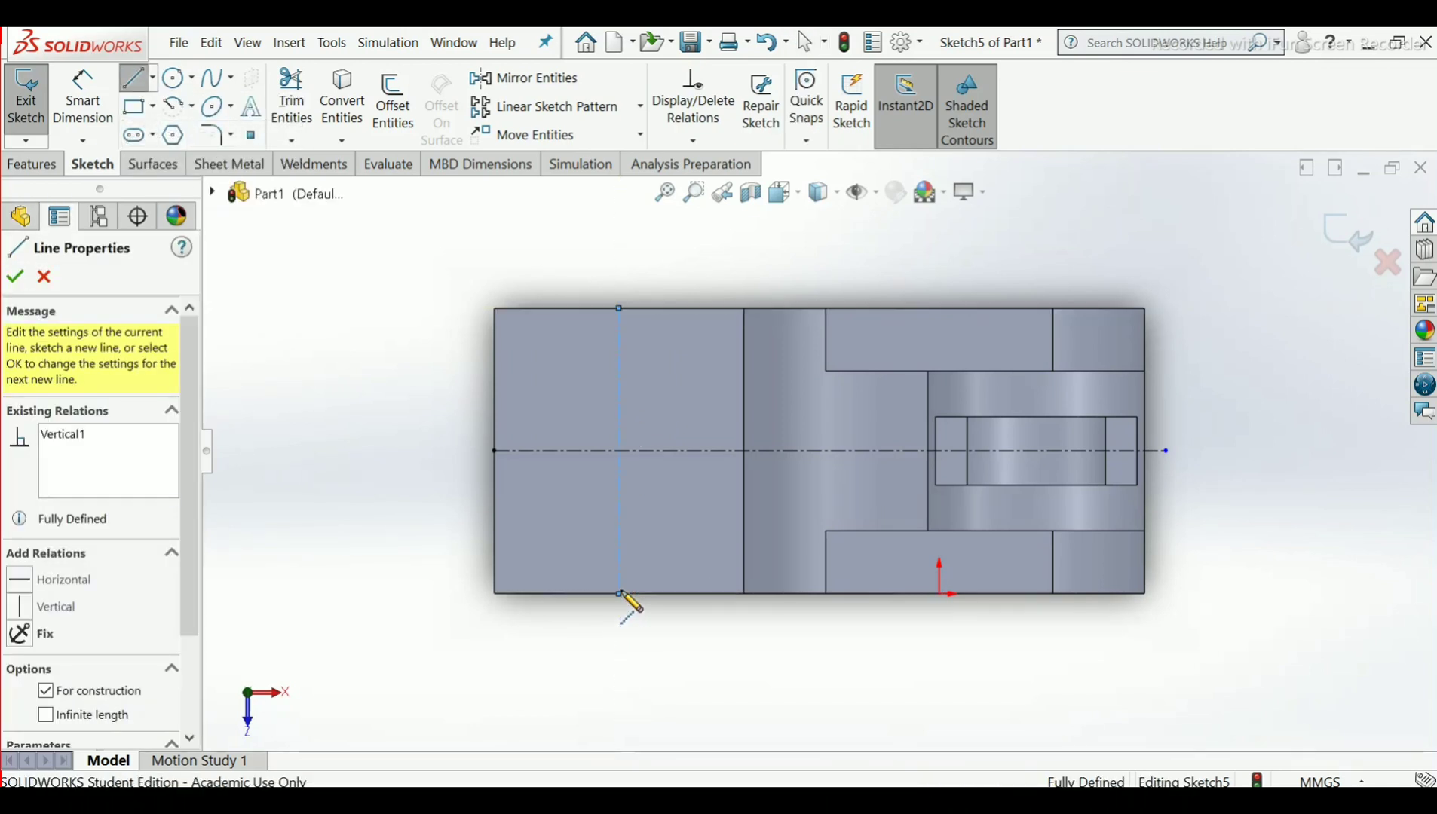
{"action": "right_click", "coordinate": [628, 602]}
{"action": "left_click", "coordinate": [671, 571]}
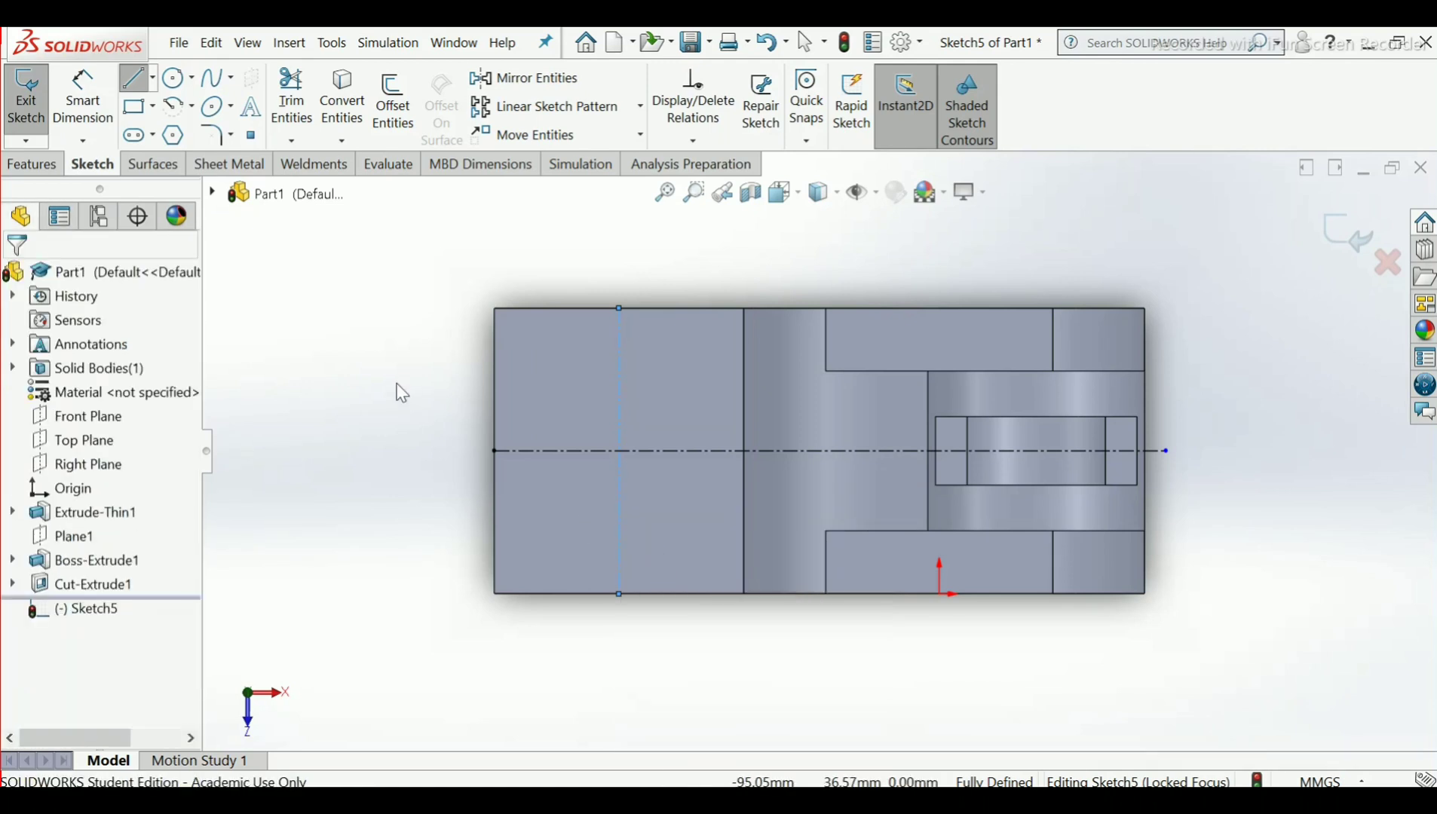
Draw a circle with a radius of about 7.13 mm centred on the intersection of the two centrelines
{"action": "left_click", "coordinate": [186, 83]}
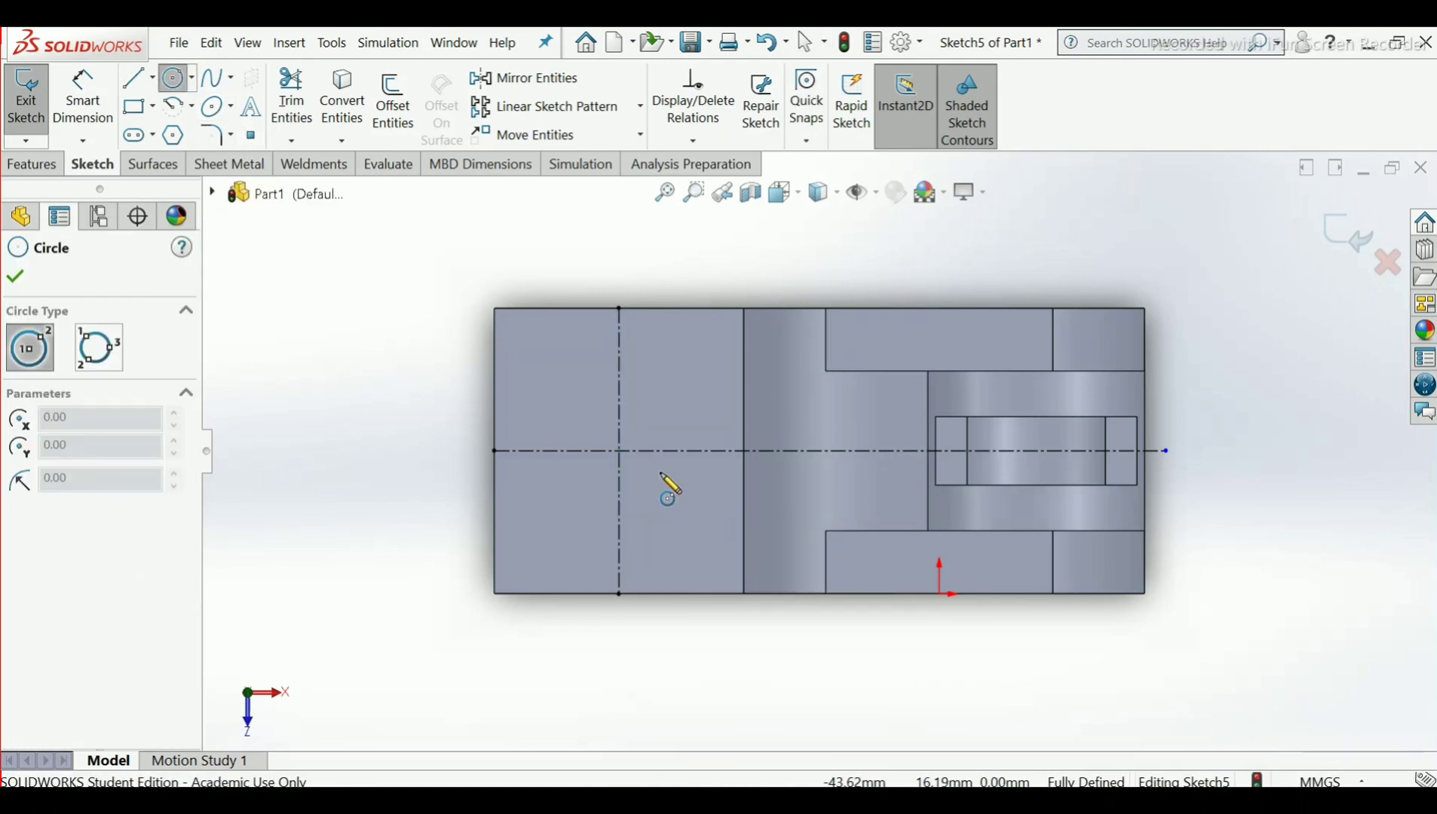
{"action": "scroll", "coordinate": [622, 455], "scroll_direction": "down", "scroll_amount": 5}
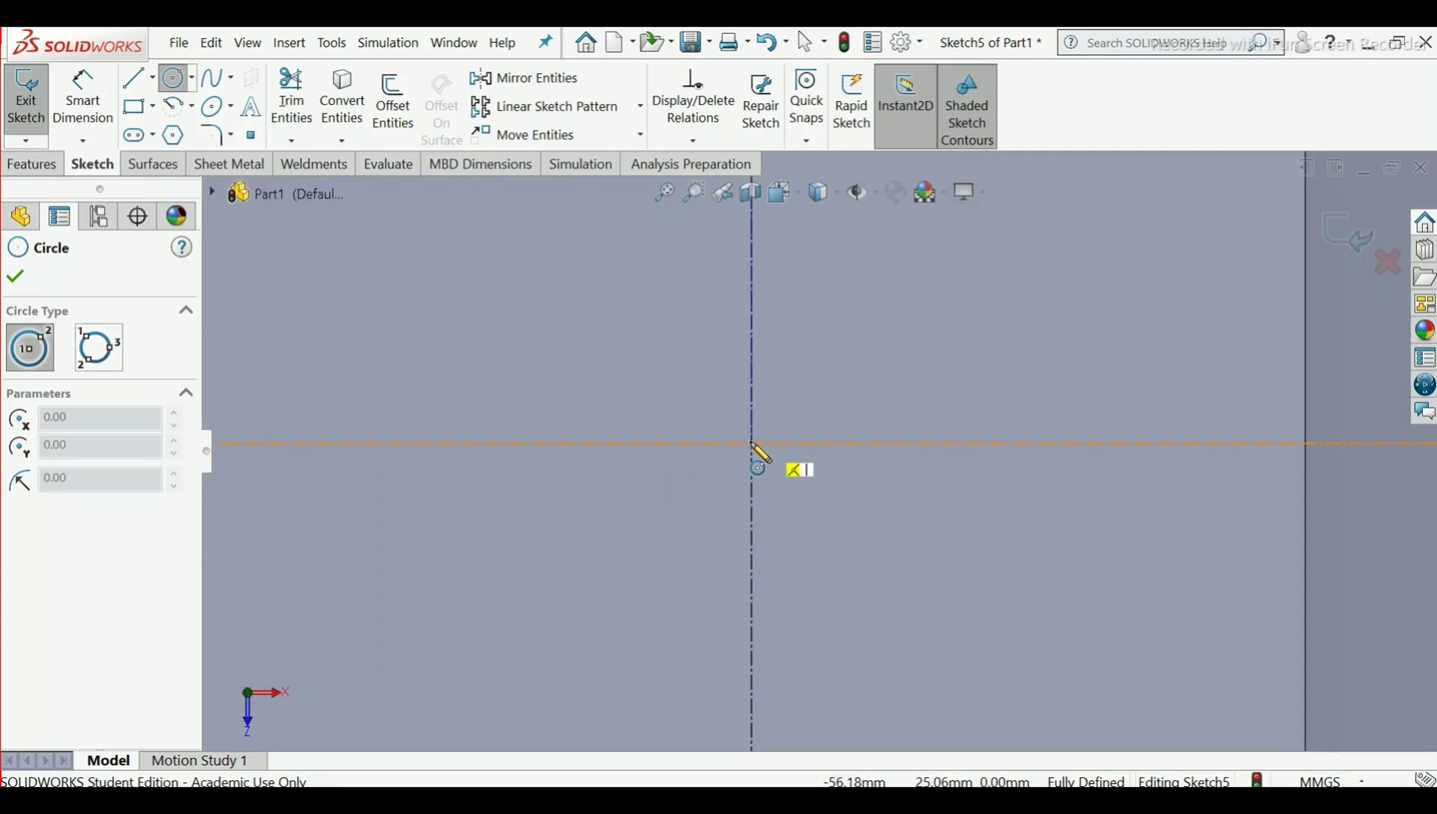
{"action": "left_click", "coordinate": [751, 445]}
{"action": "left_click", "coordinate": [884, 570]}
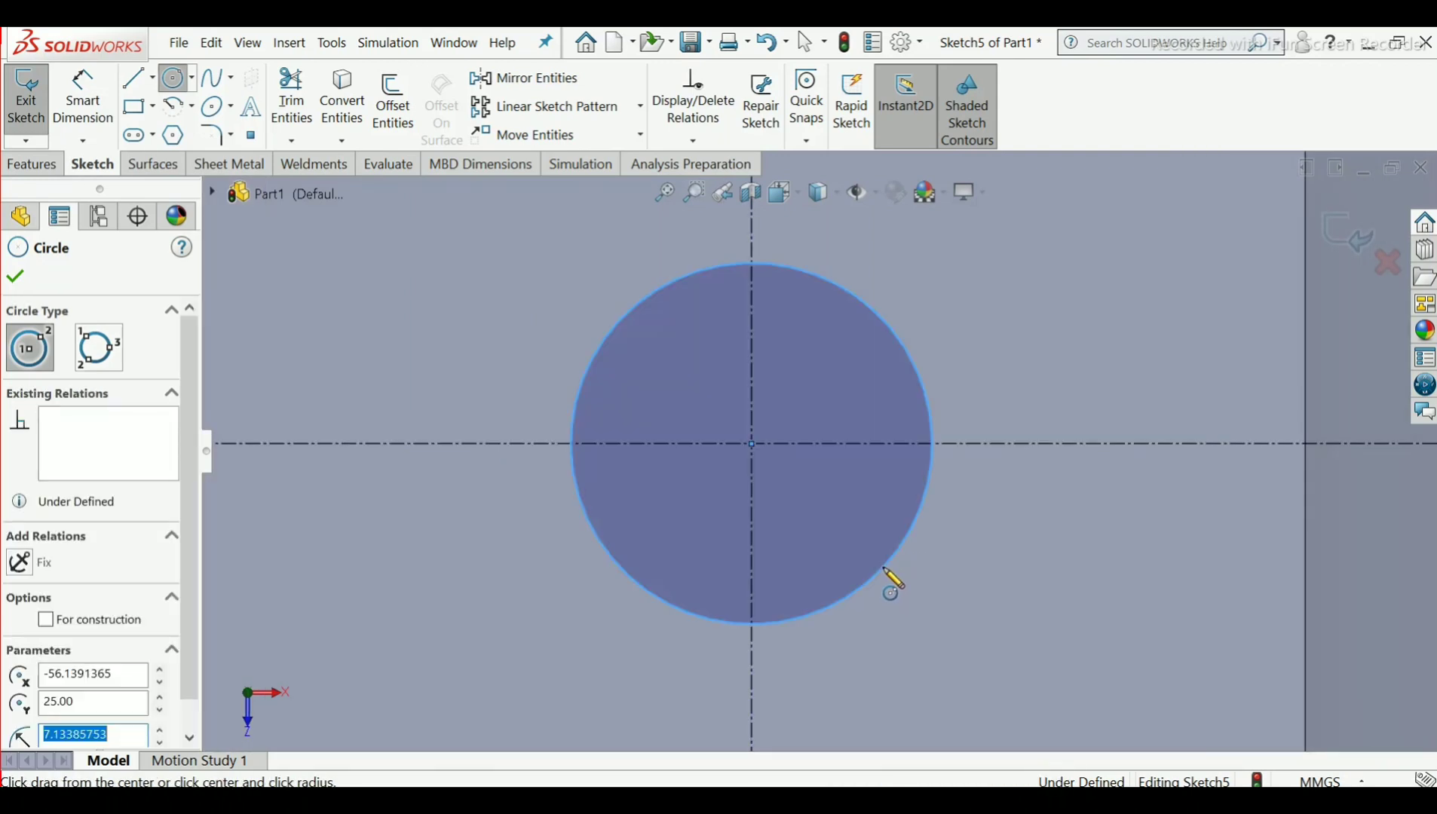
{"action": "right_click", "coordinate": [886, 571]}
{"action": "left_click", "coordinate": [931, 584]}
{"action": "scroll", "coordinate": [845, 502], "scroll_direction": "up", "scroll_amount": 4}
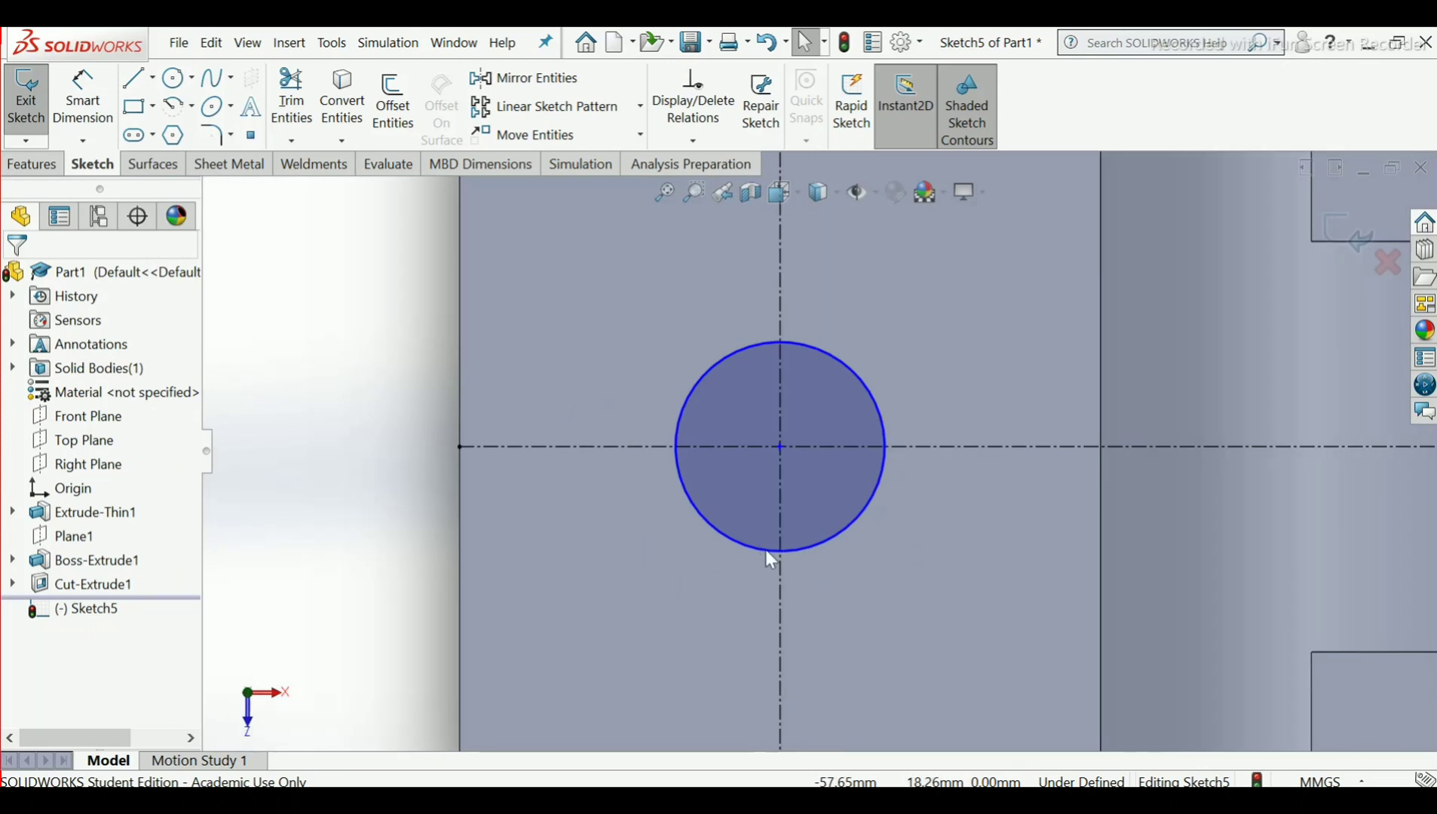
Draw a smaller concentric circle with a radius of about 4.28 mm inside the first one
{"action": "left_click", "coordinate": [181, 78]}
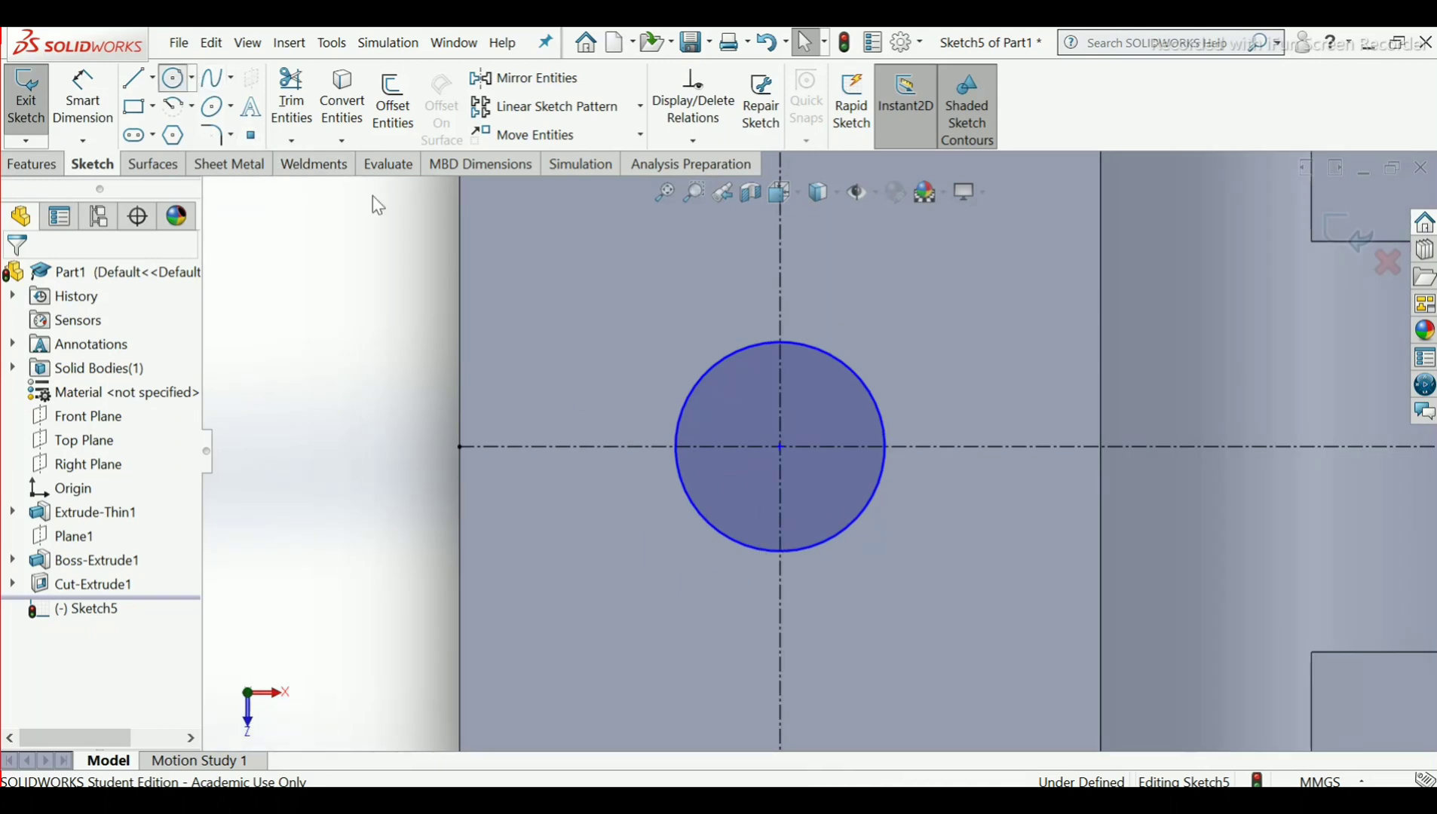
{"action": "left_click", "coordinate": [780, 447]}
{"action": "left_click", "coordinate": [830, 495]}
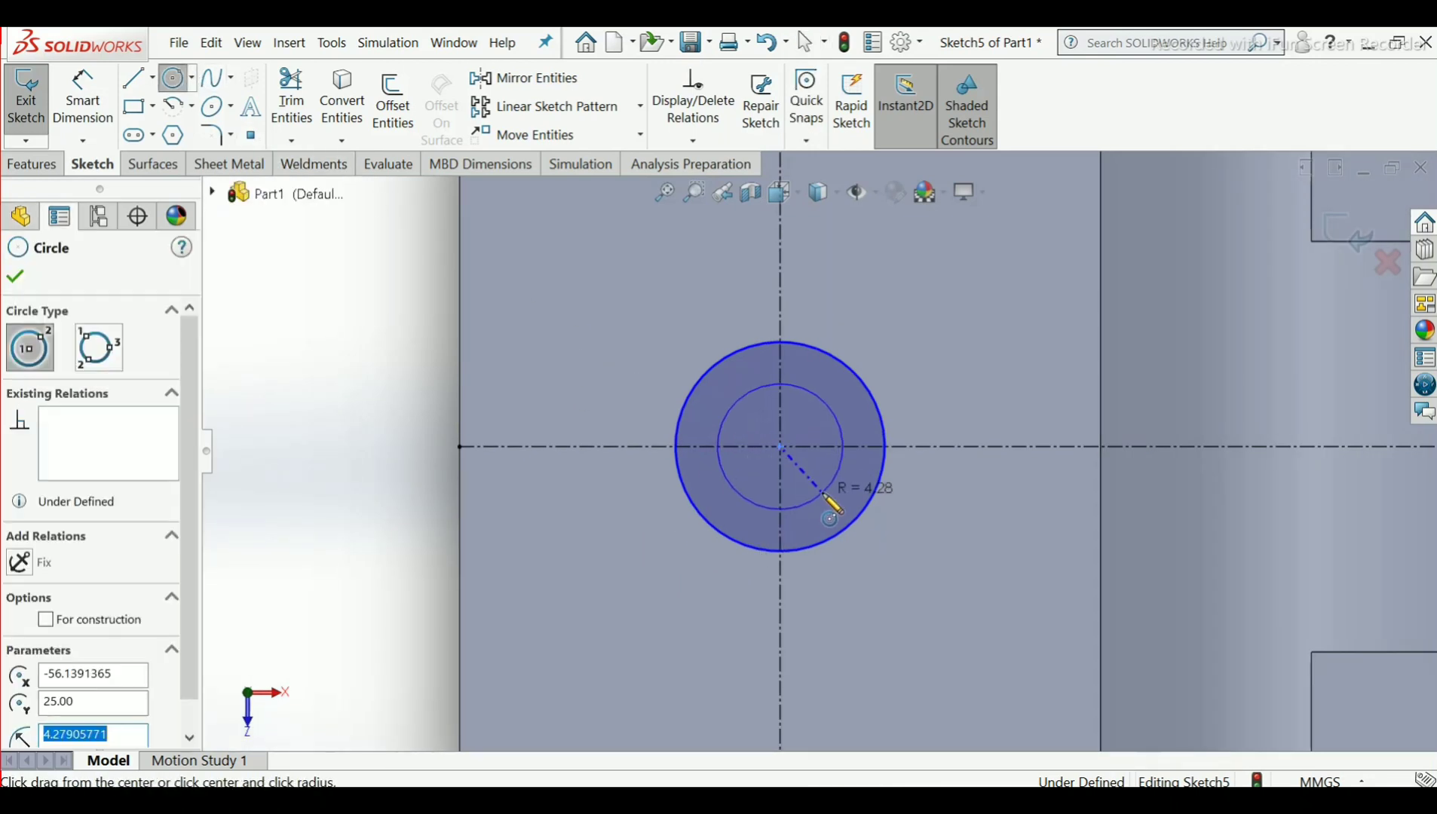
{"action": "right_click", "coordinate": [823, 491]}
{"action": "left_click", "coordinate": [867, 510]}
{"action": "scroll", "coordinate": [787, 461], "scroll_direction": "up", "scroll_amount": 4}
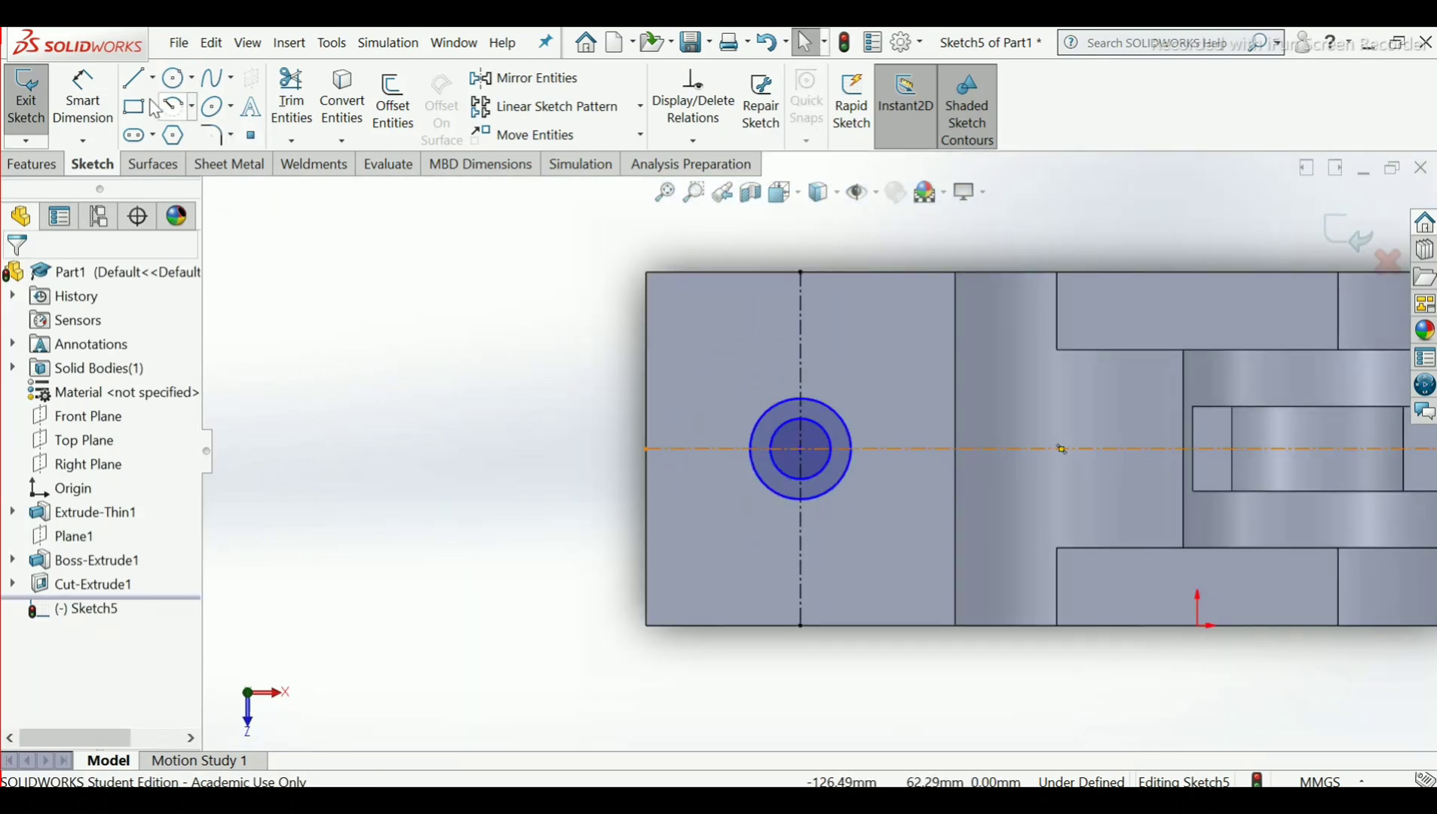
{"action": "left_click", "coordinate": [83, 98]}
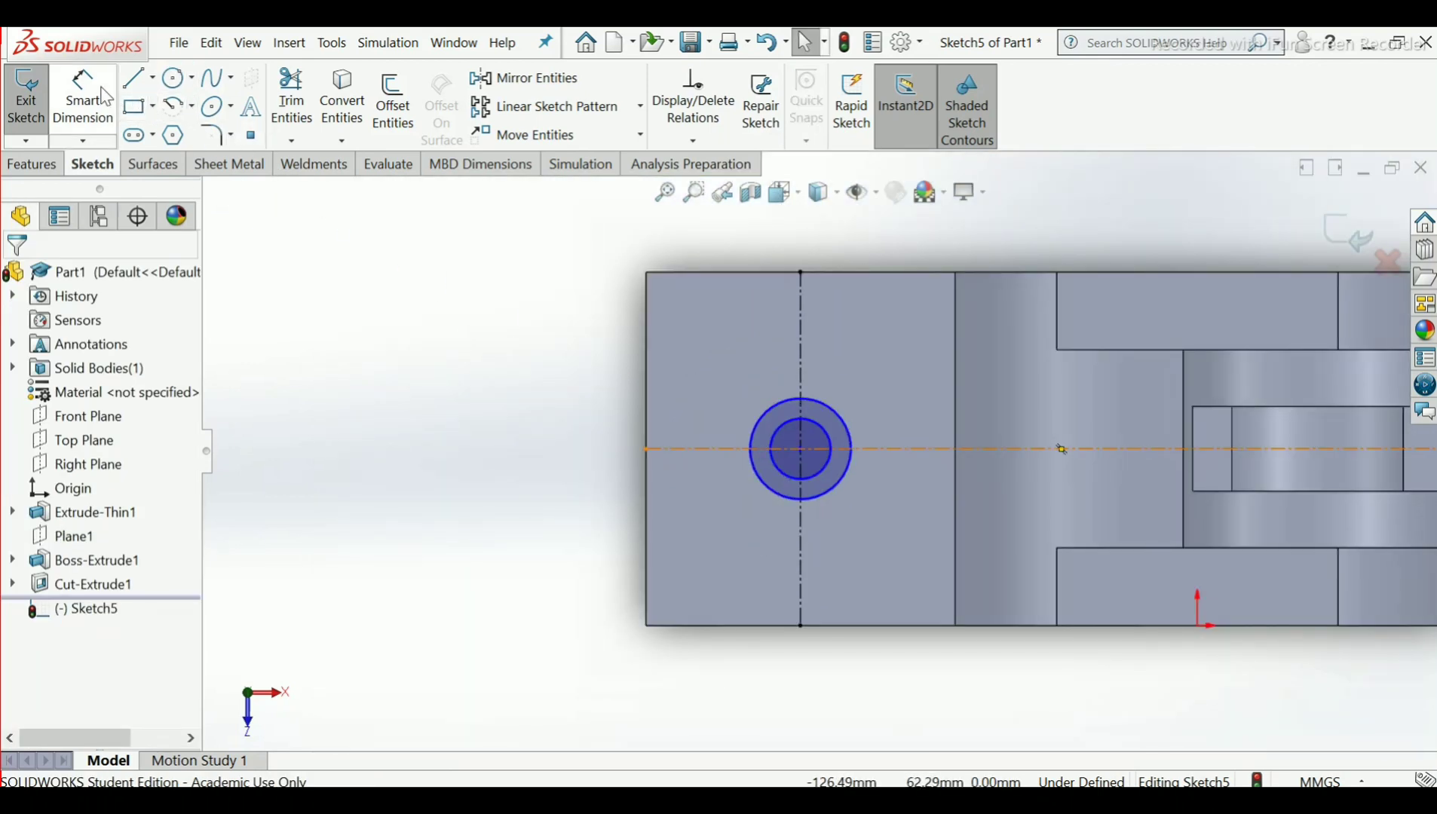
{"action": "left_click", "coordinate": [801, 377]}
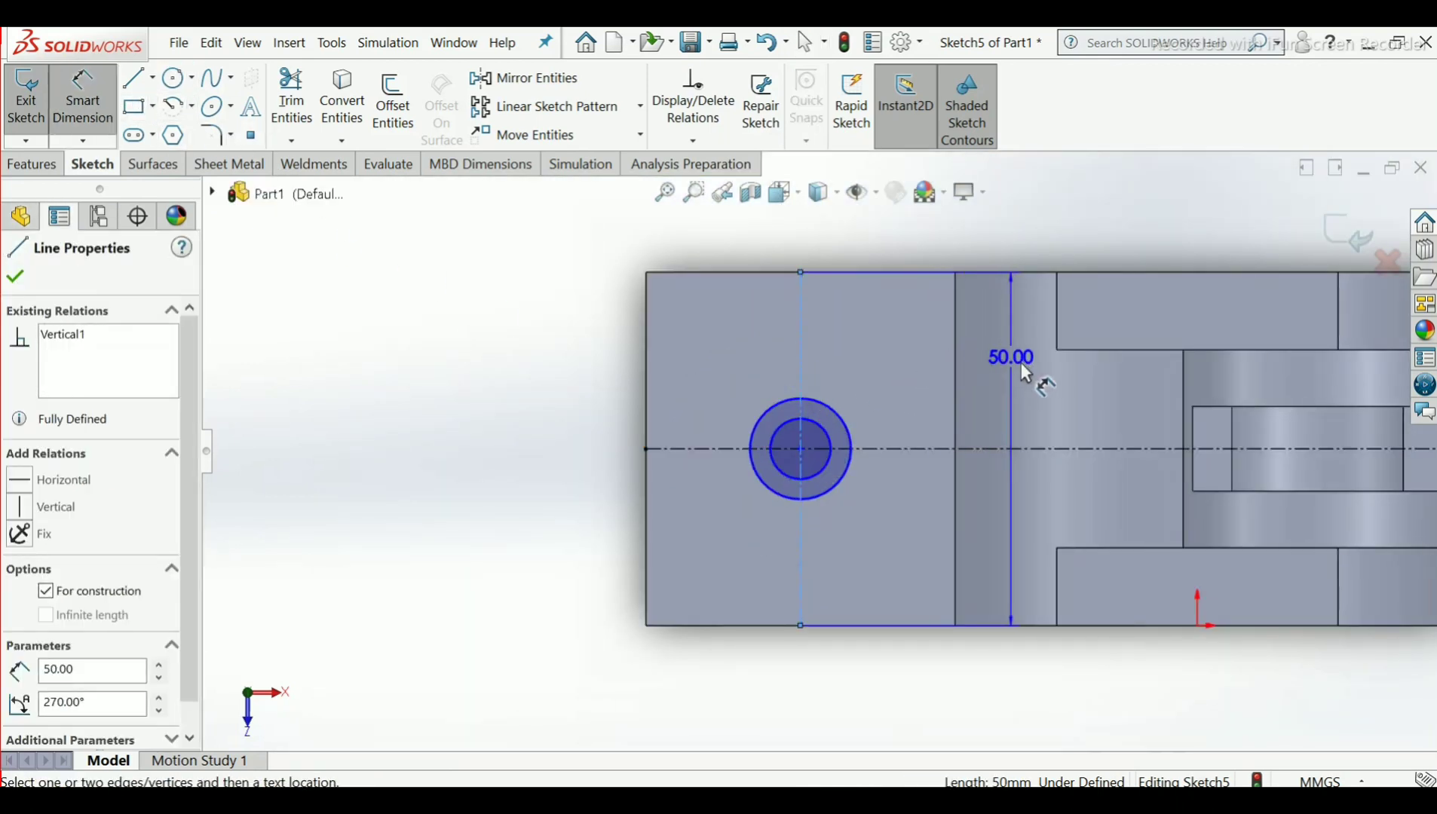
{"action": "scroll", "coordinate": [1056, 377], "scroll_direction": "up", "scroll_amount": 3}
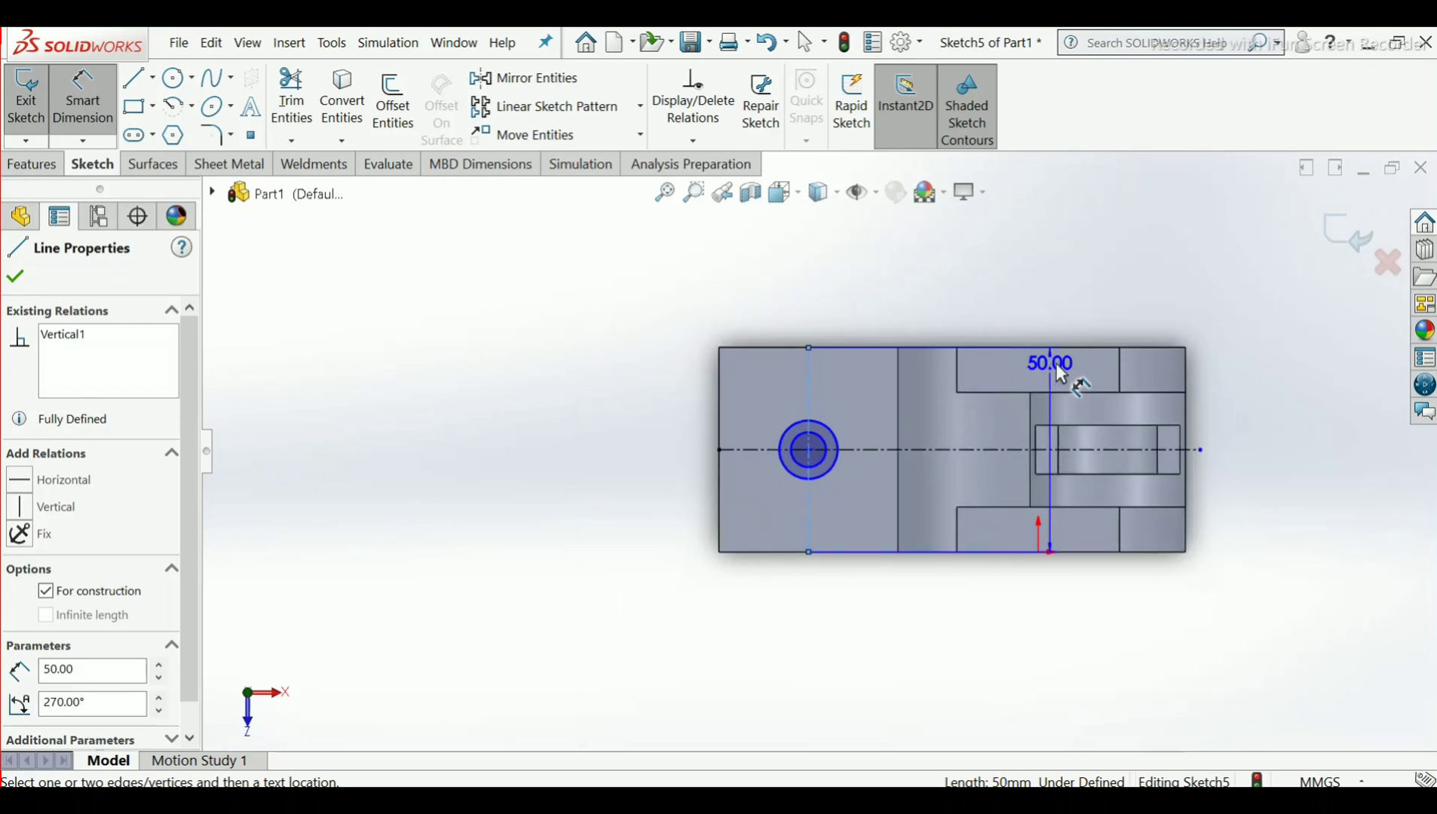
{"action": "left_click", "coordinate": [1186, 385]}
{"action": "left_click", "coordinate": [1002, 303]}
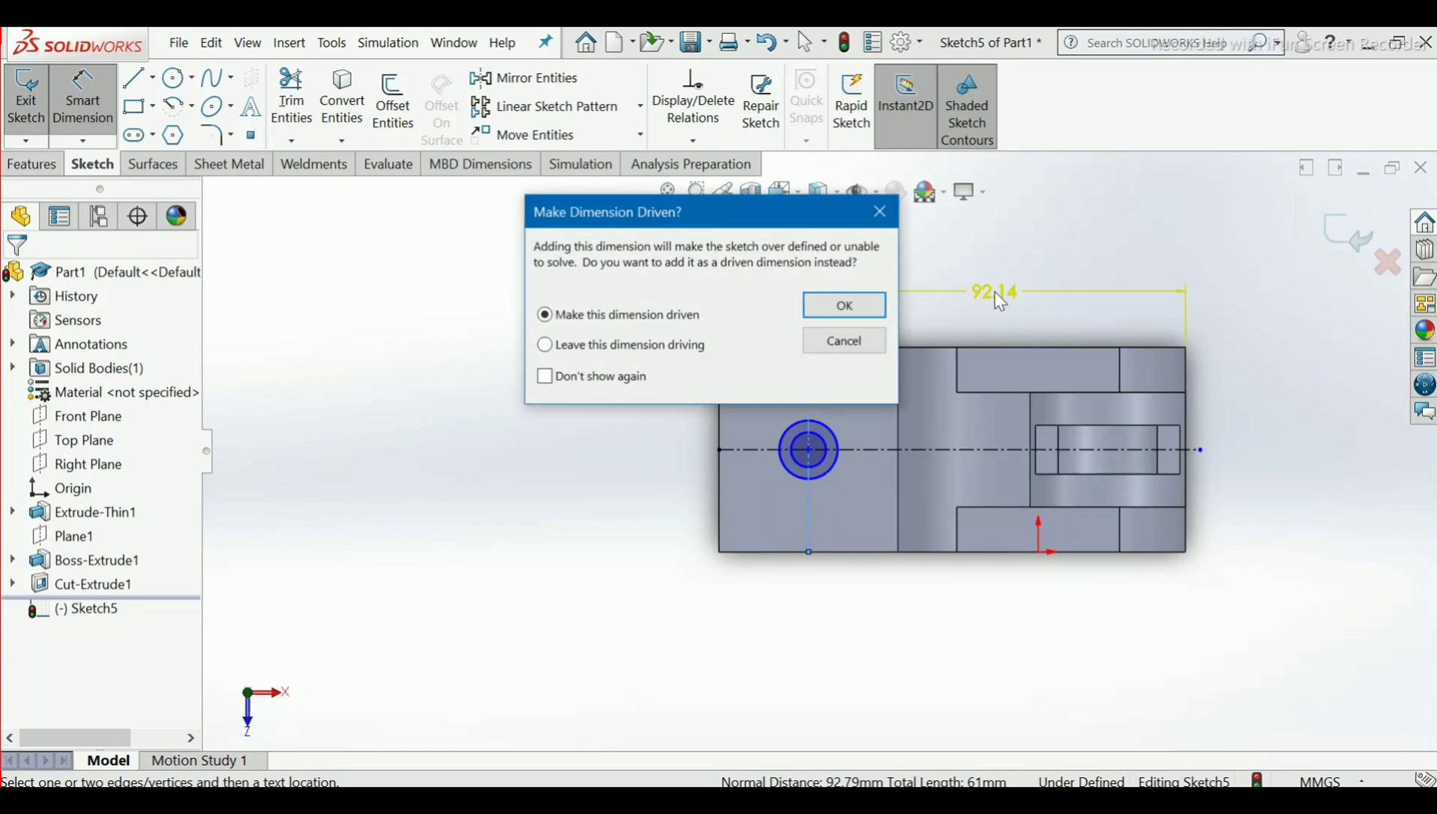
{"action": "left_click", "coordinate": [874, 343]}
Delete the vertical centreline that crosses the flat plate through the circles' centre
{"action": "scroll", "coordinate": [856, 332], "scroll_direction": "up", "scroll_amount": 2}
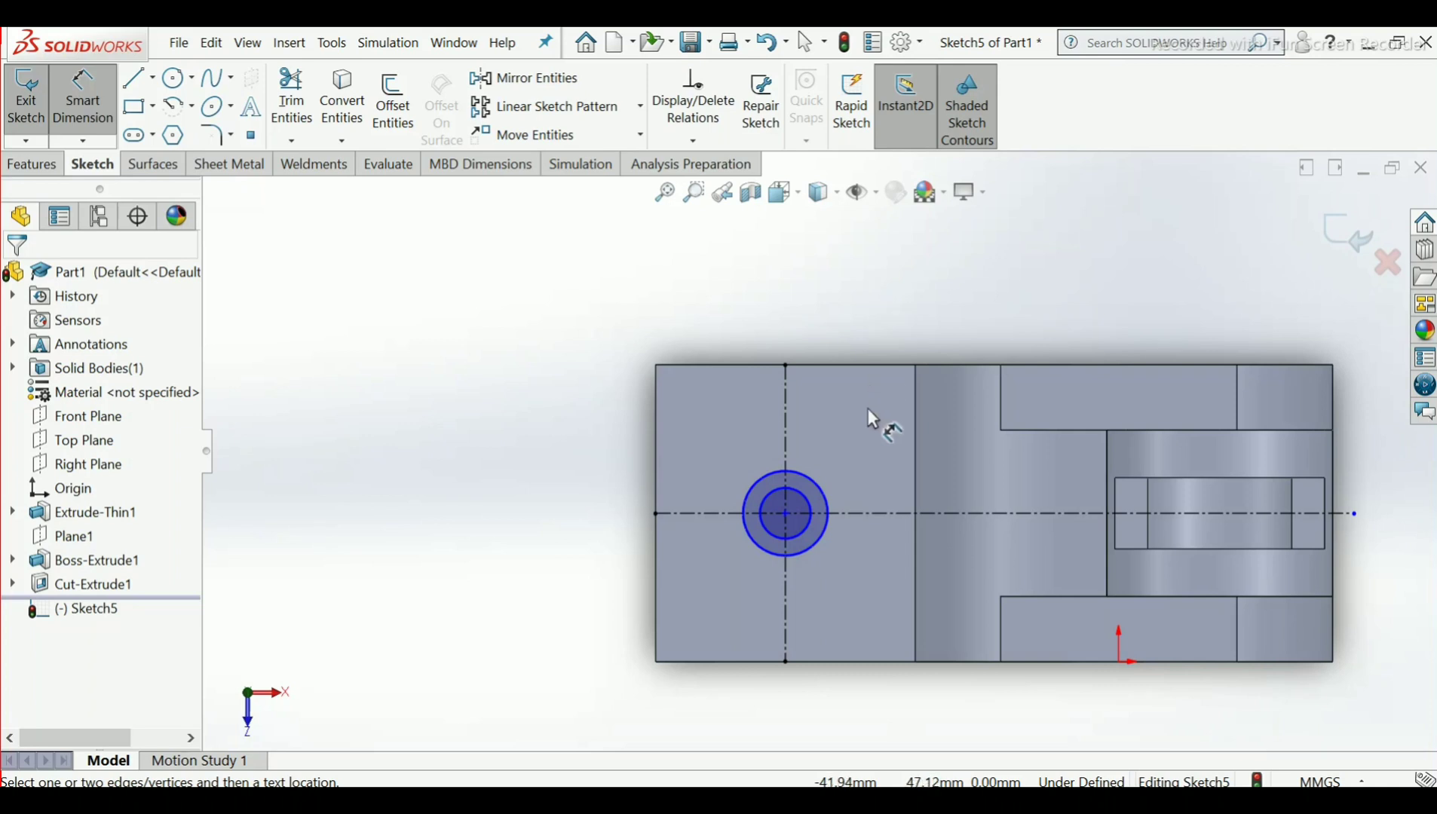
{"action": "scroll", "coordinate": [863, 434], "scroll_direction": "up", "scroll_amount": 1}
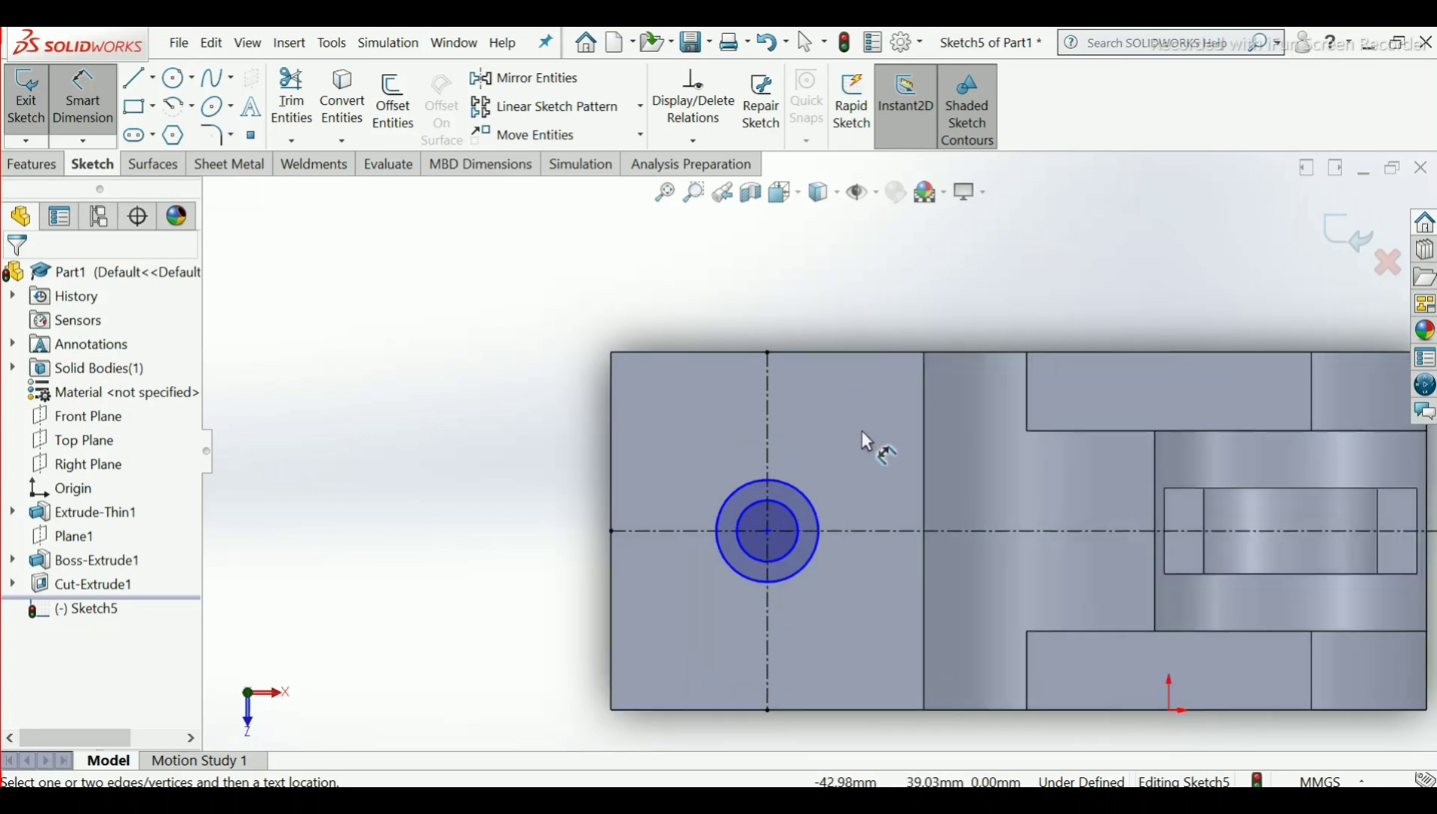
{"action": "left_click", "coordinate": [769, 392]}
{"action": "key", "text": "Escape"}
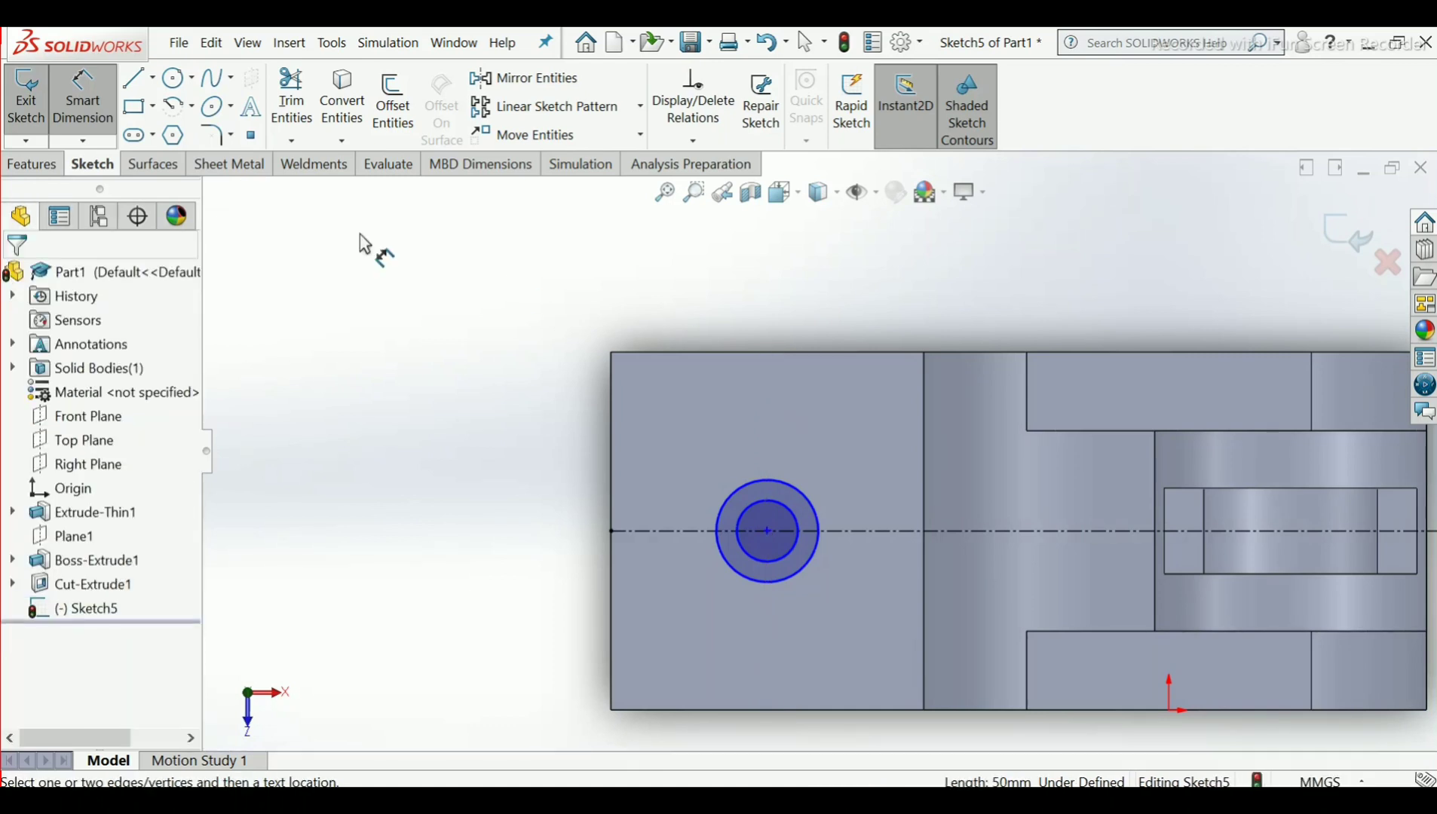
Dimension the horizontal distance from the circles' centre to the bracket's right end edge at 95 mm
{"action": "left_click", "coordinate": [768, 531]}
{"action": "key", "text": "f"}
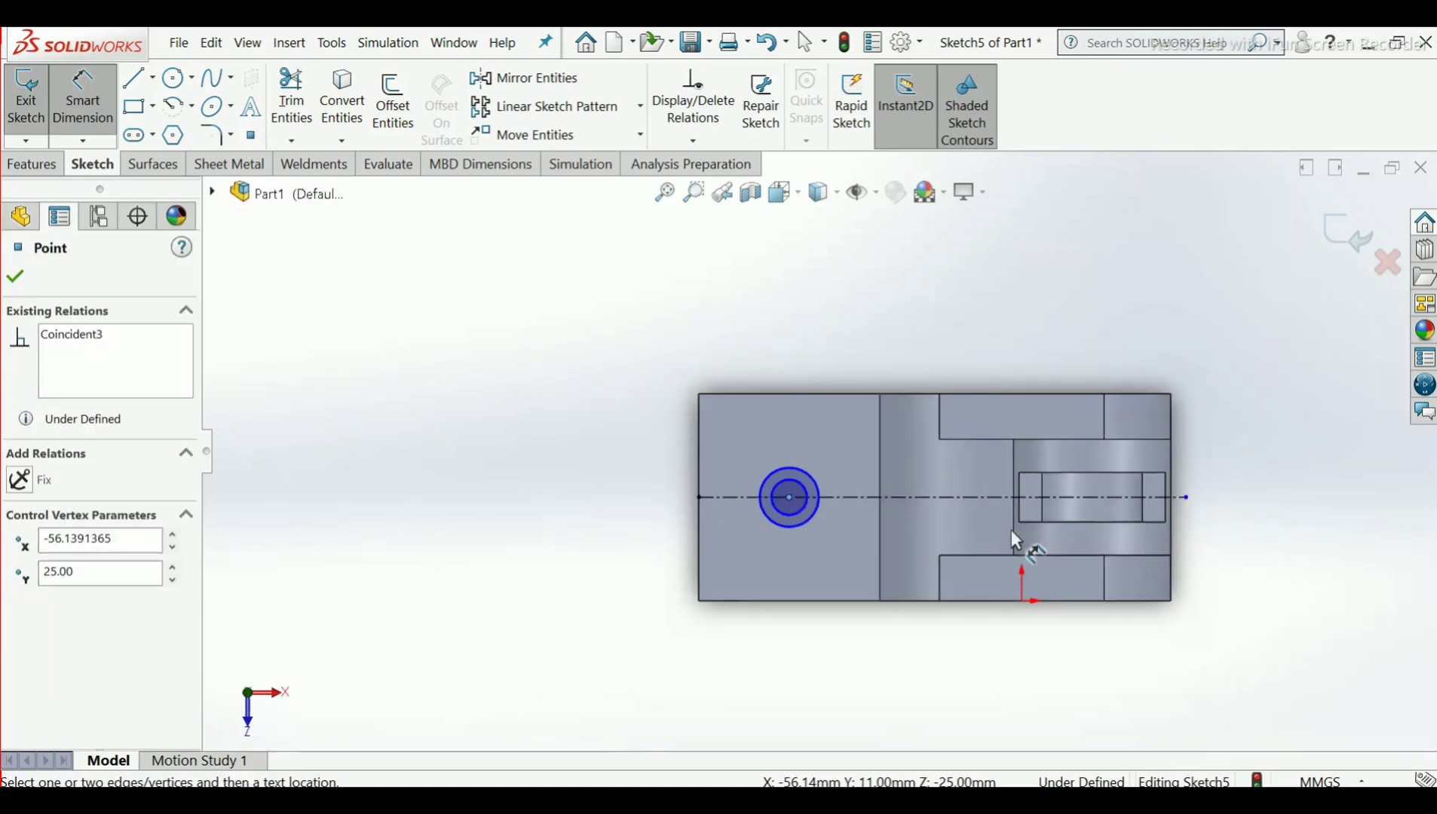
{"action": "left_click", "coordinate": [1173, 416]}
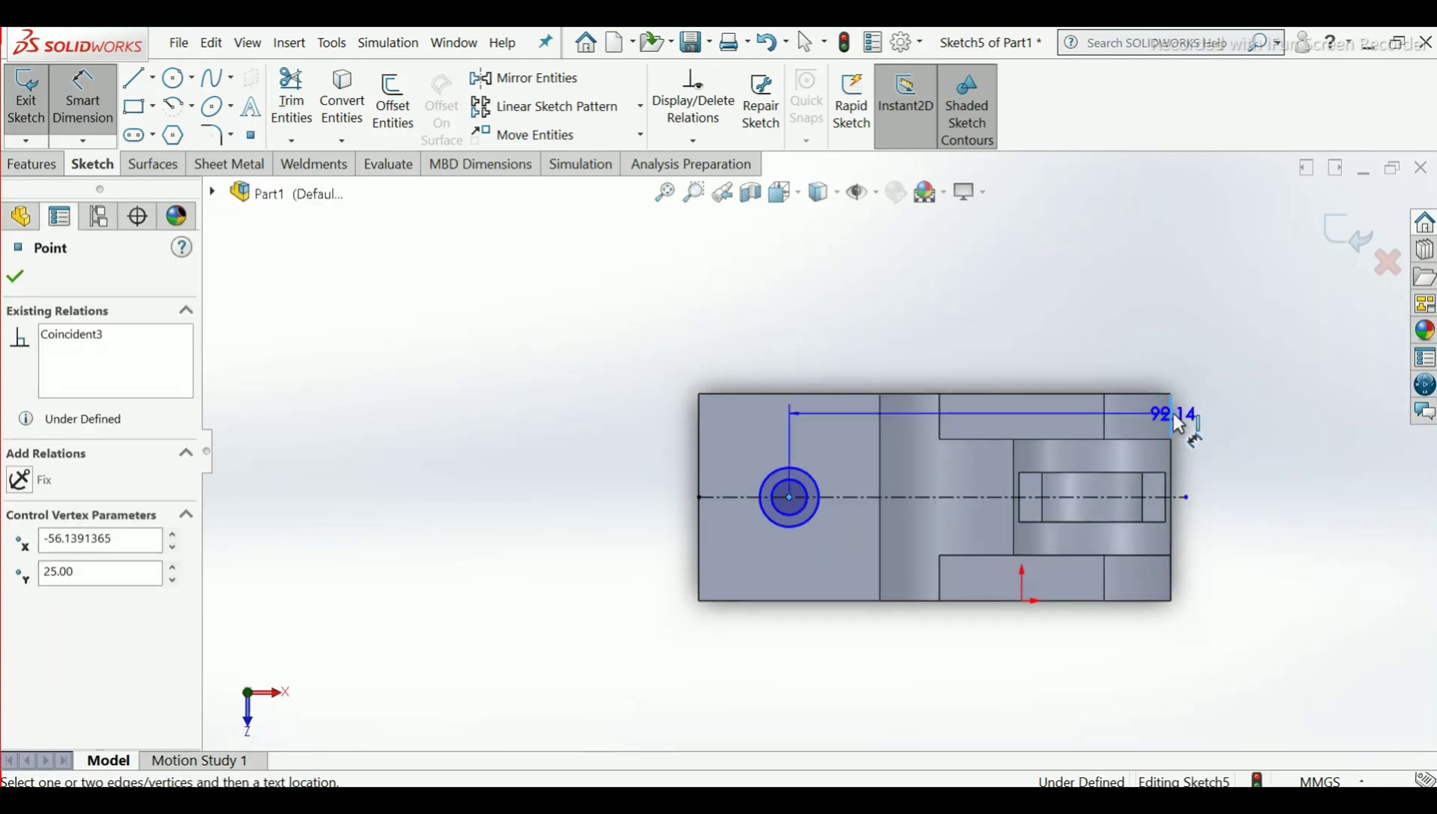
{"action": "left_click", "coordinate": [982, 339]}
{"action": "left_click", "coordinate": [984, 343]}
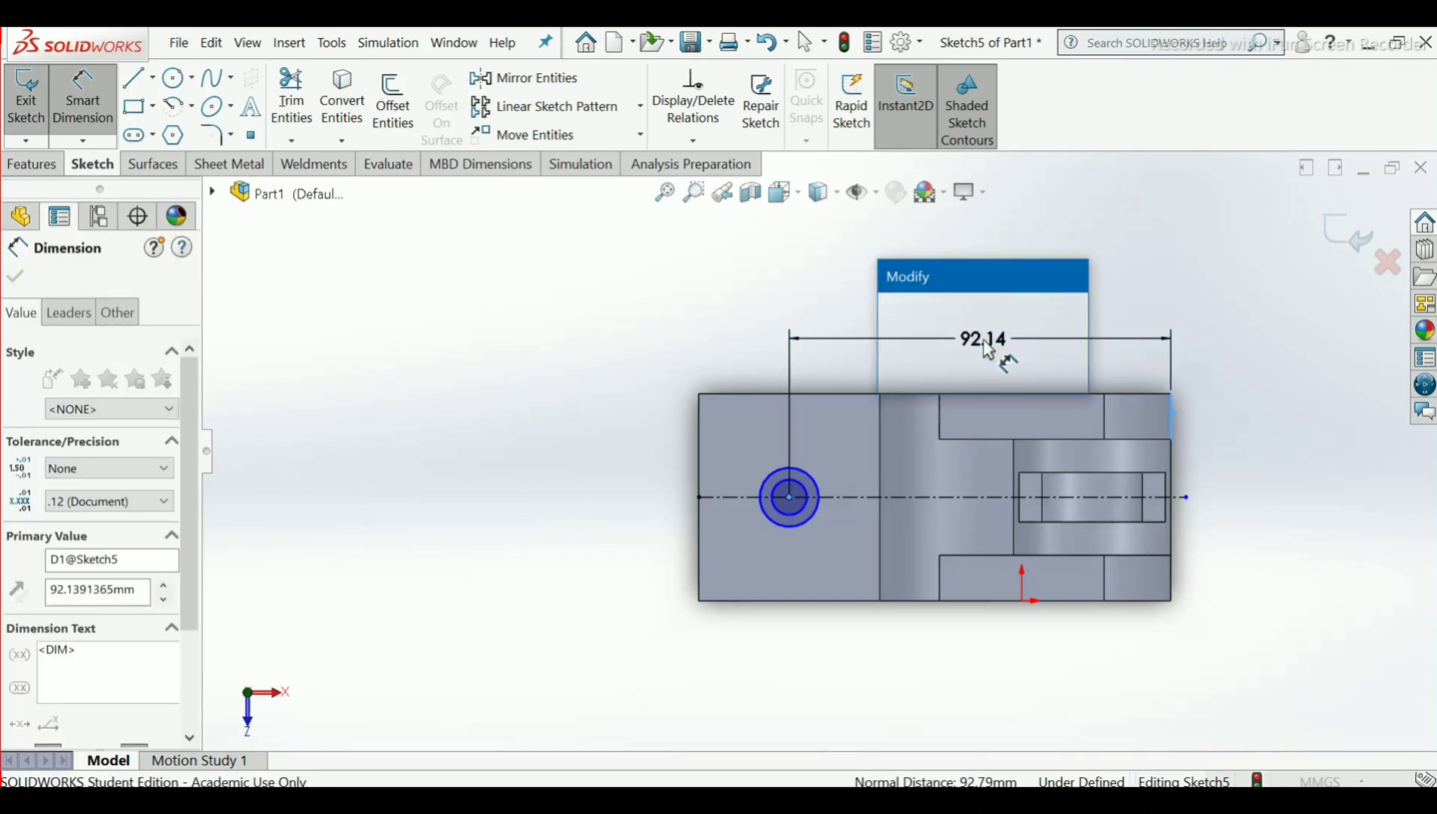
{"action": "type", "text": "95"}
{"action": "key", "text": "Return"}
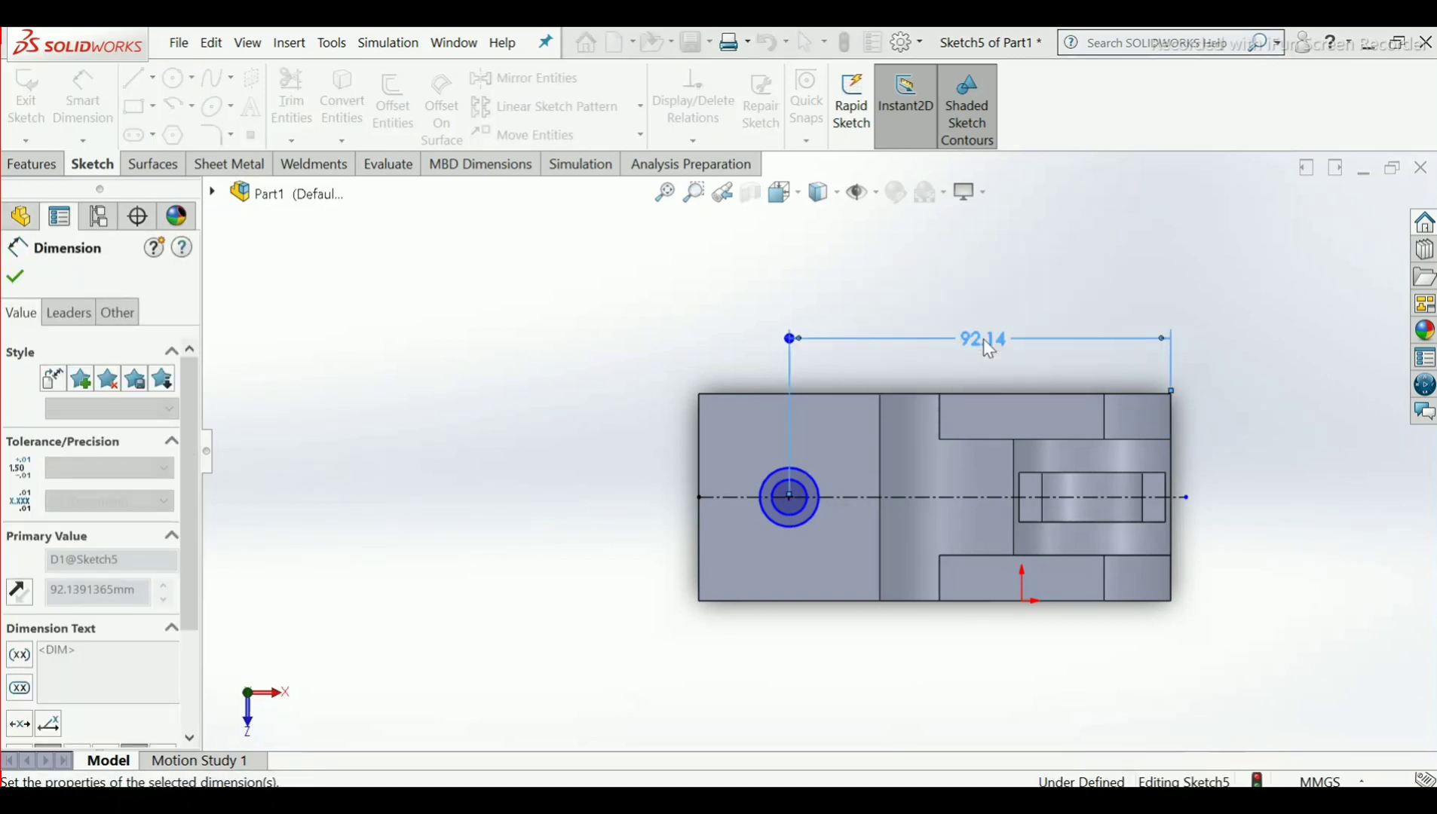
{"action": "left_click", "coordinate": [14, 280]}
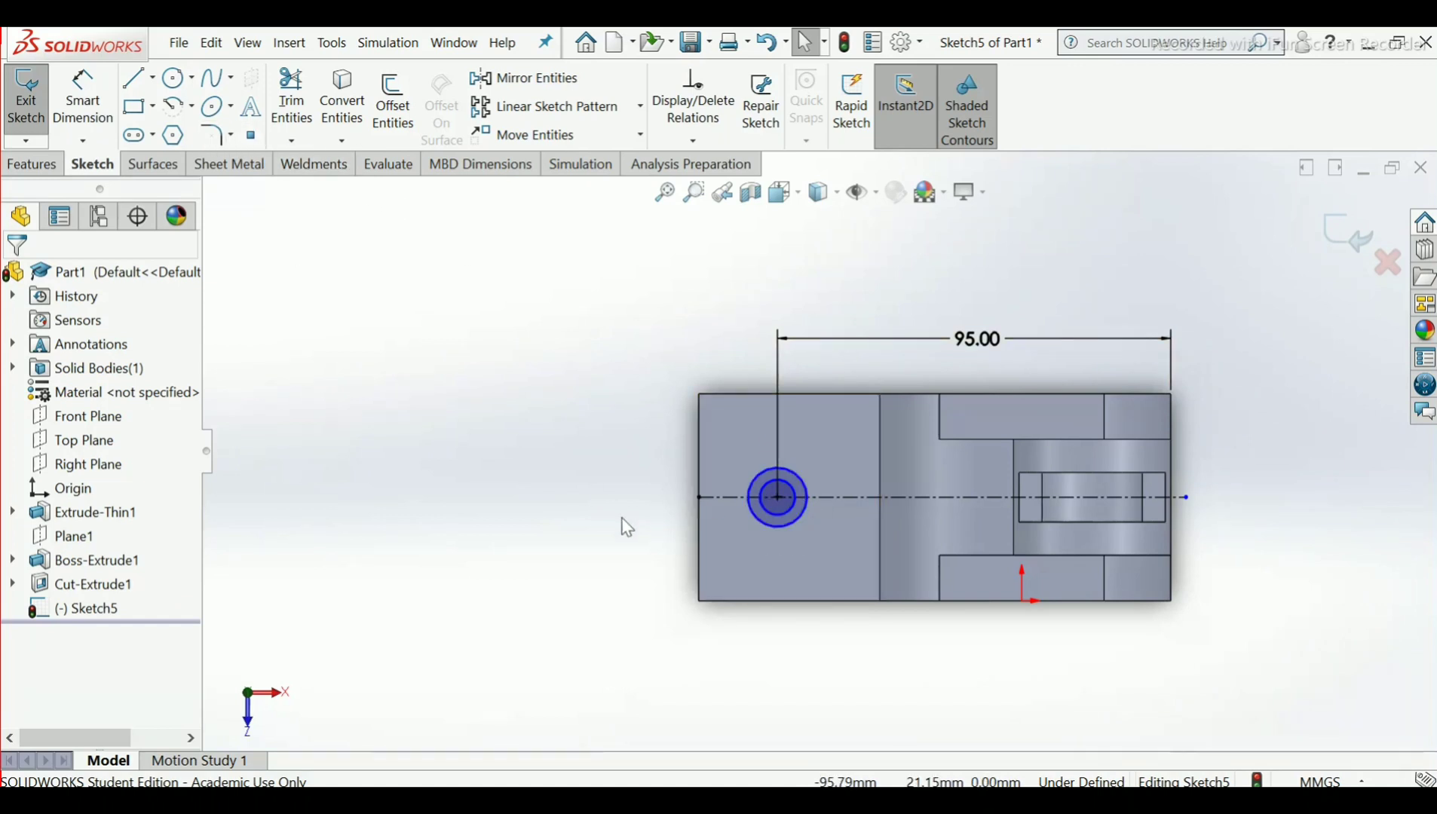
Dimension the outer circle on the flat plate with a diameter of 16 mm
{"action": "left_click", "coordinate": [100, 104]}
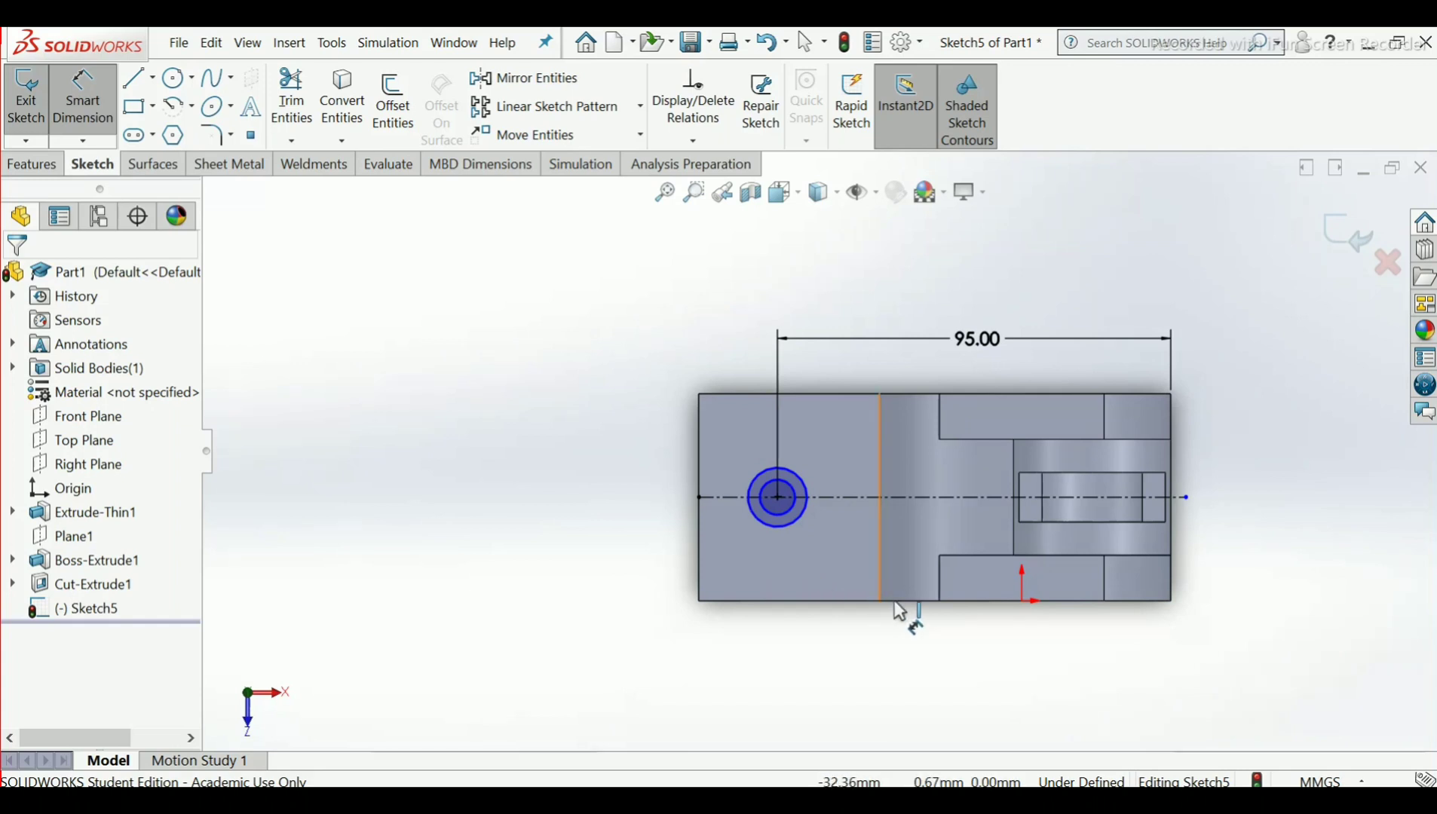
{"action": "scroll", "coordinate": [845, 564], "scroll_direction": "down", "scroll_amount": 3}
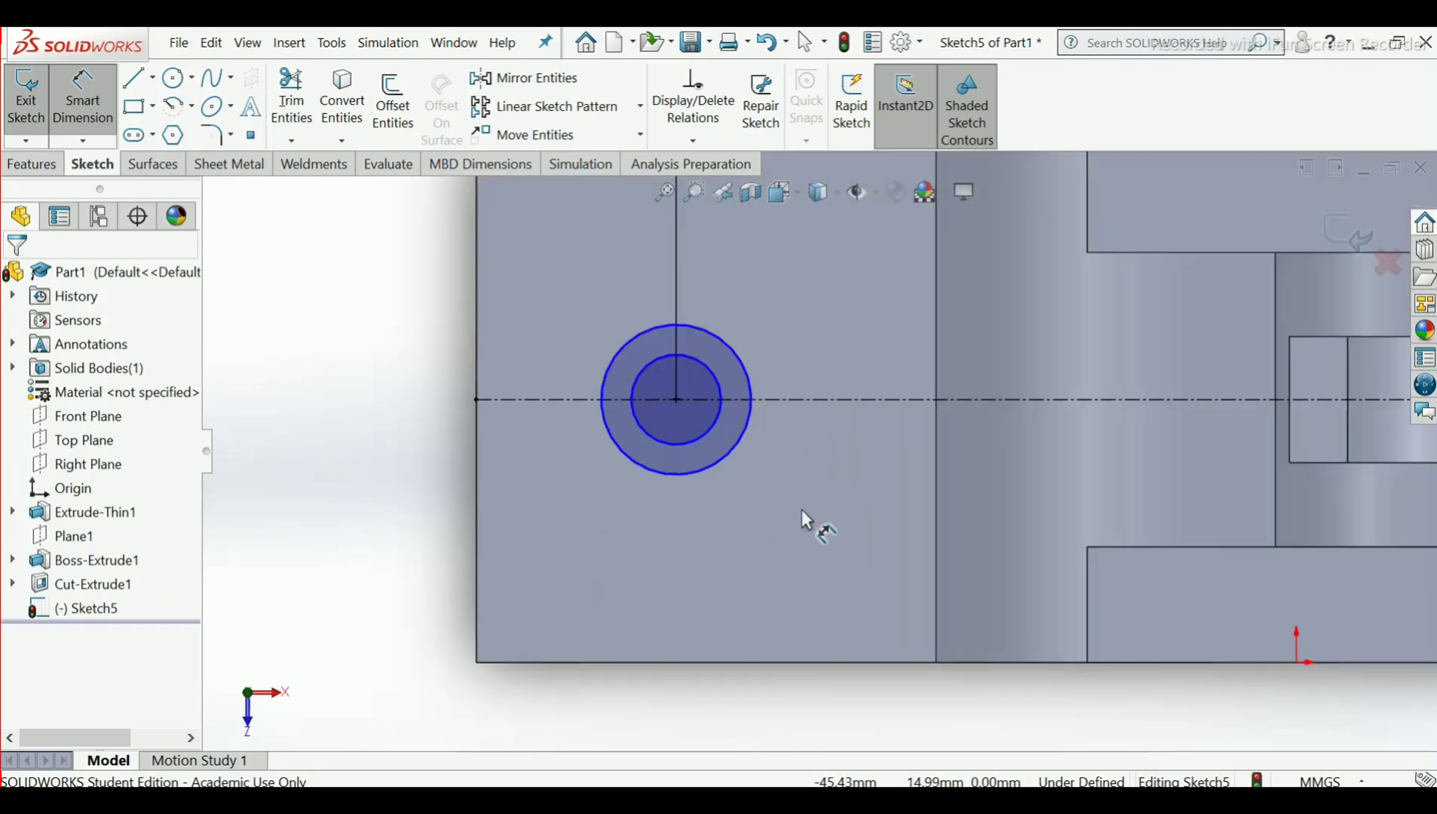
{"action": "left_click", "coordinate": [730, 454]}
{"action": "left_click", "coordinate": [649, 561]}
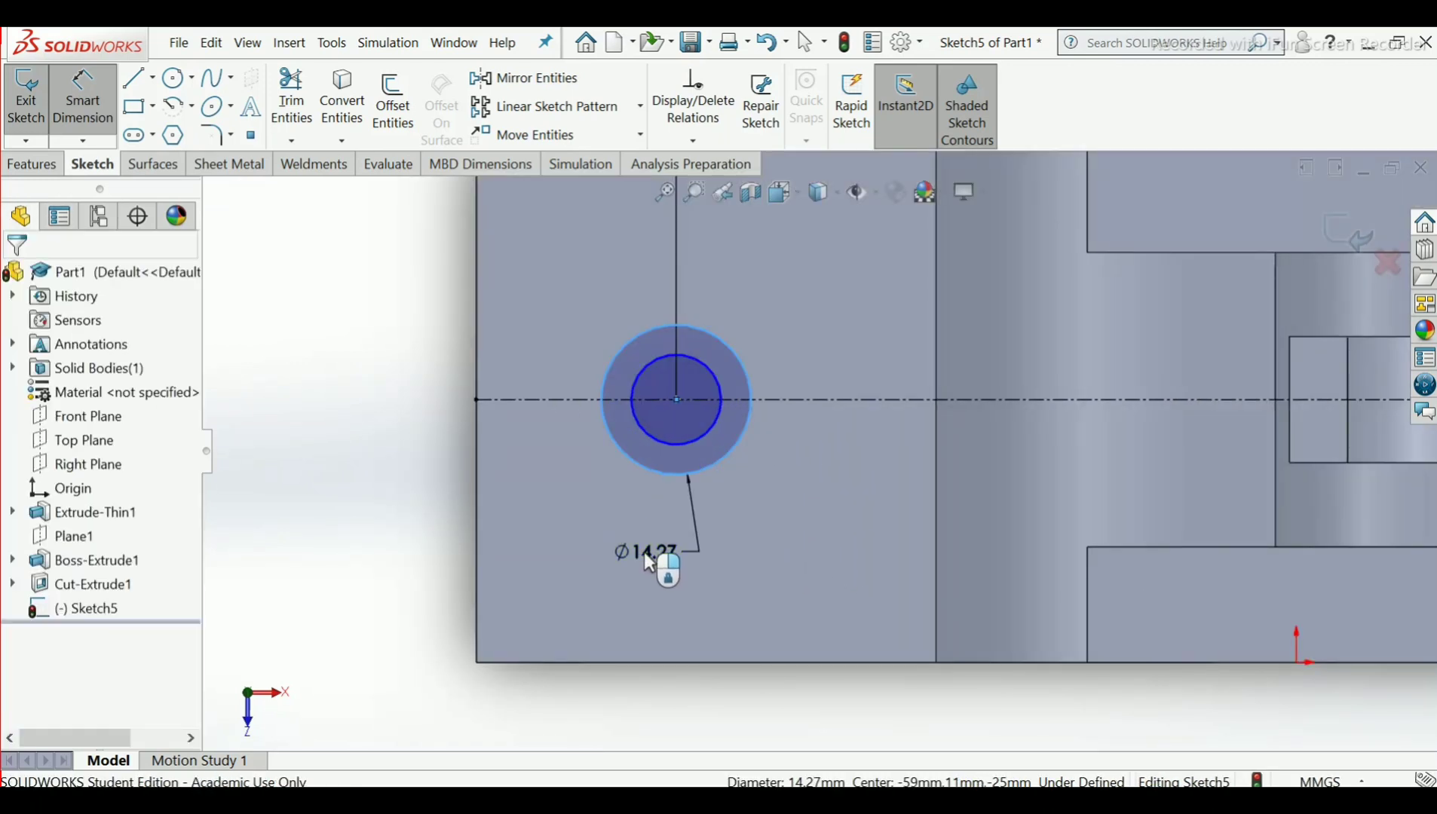
{"action": "type", "text": "16"}
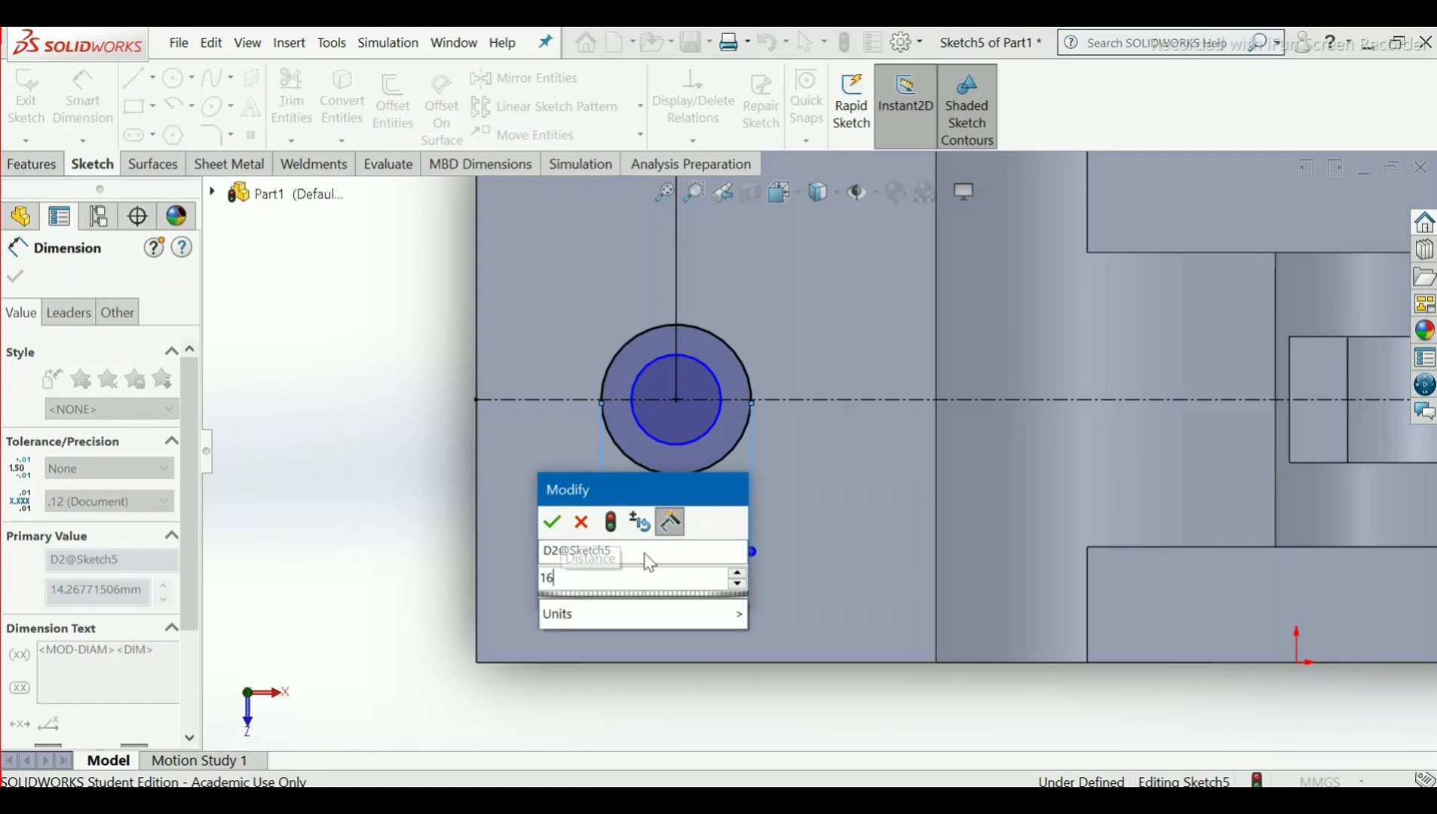
{"action": "key", "text": "Return"}
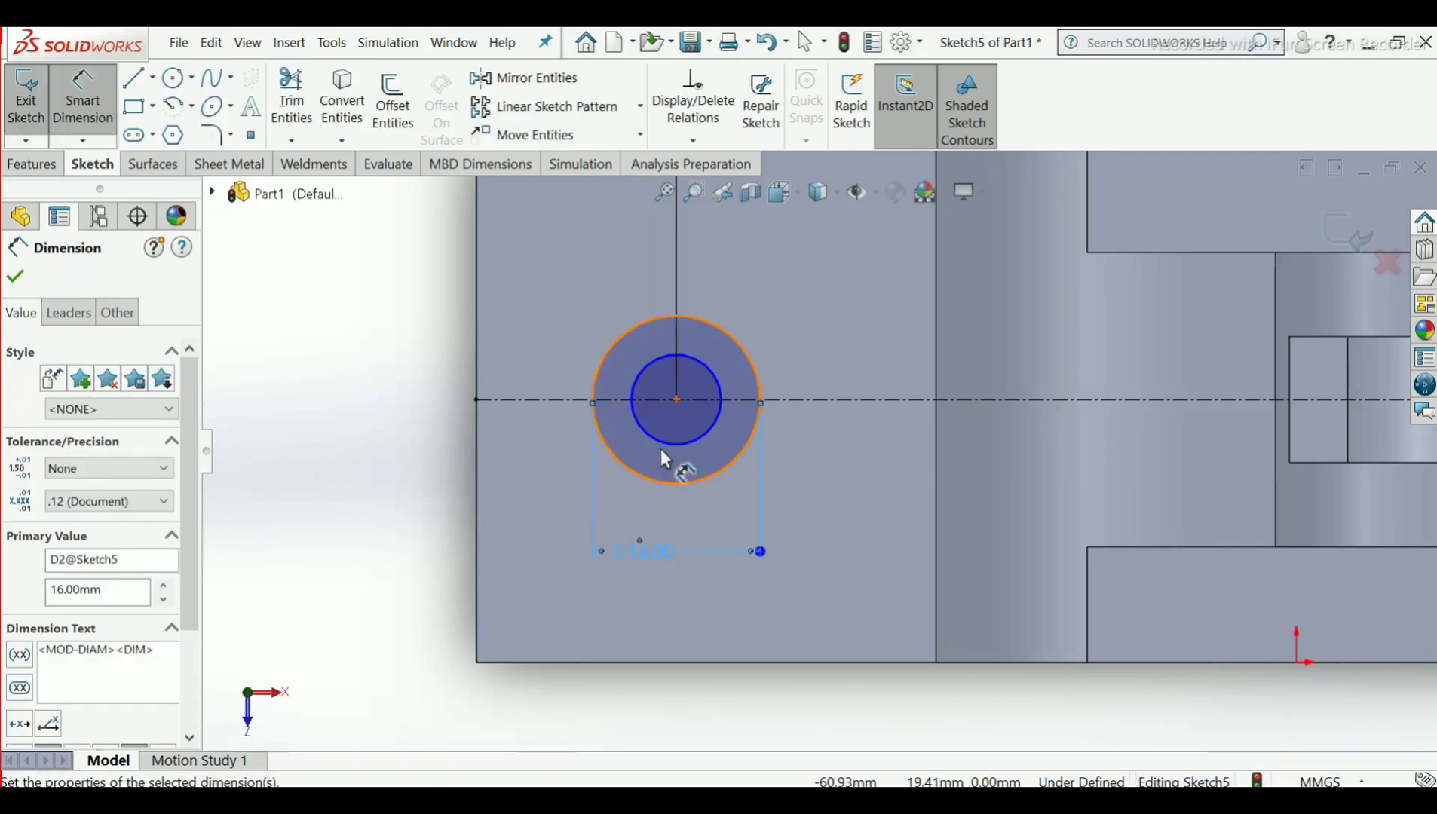
Dimension the inner concentric circle with a diameter of 12 mm and finish dimensioning
{"action": "left_click", "coordinate": [662, 446]}
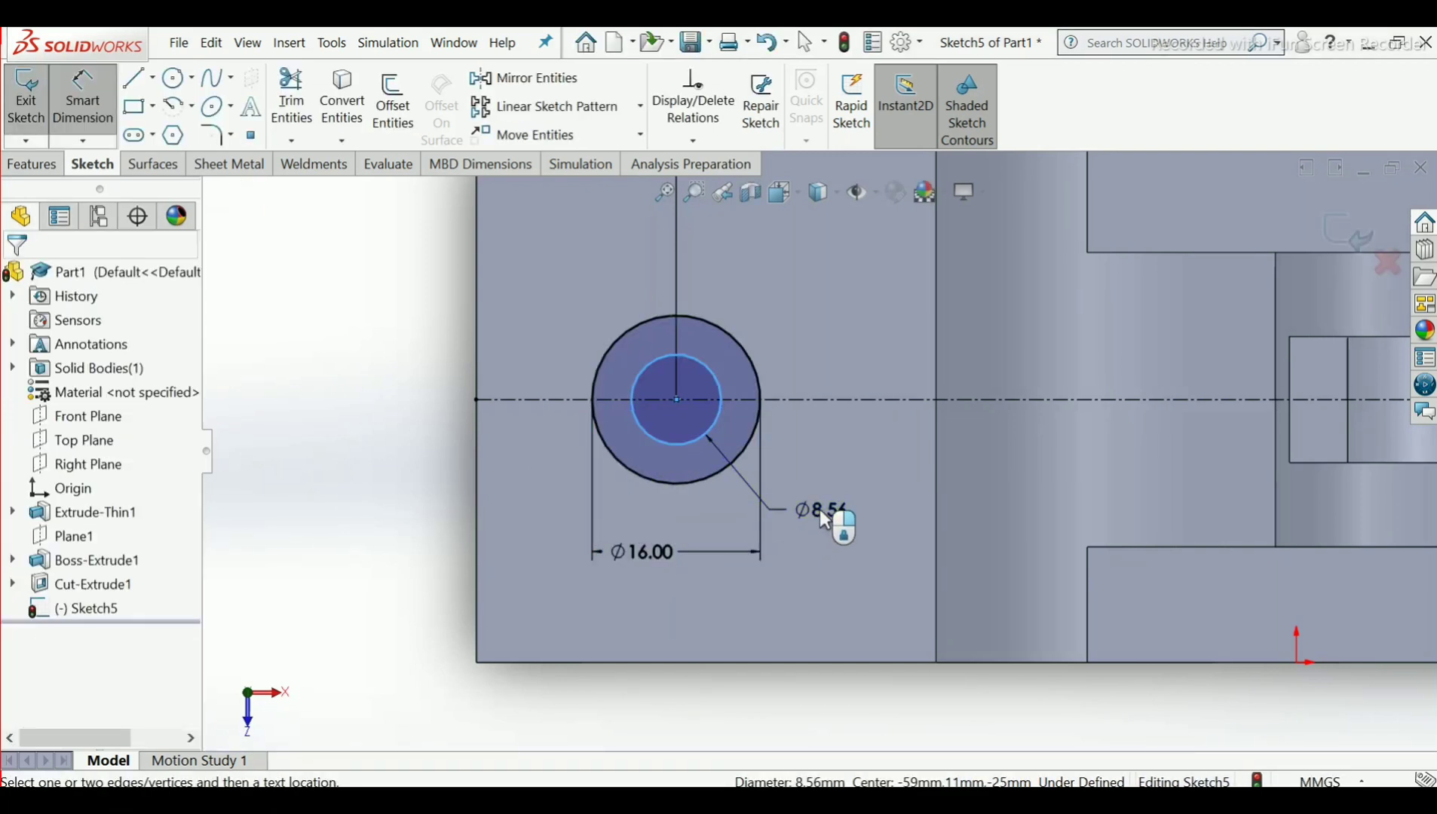
{"action": "left_click", "coordinate": [819, 509]}
{"action": "type", "text": "12"}
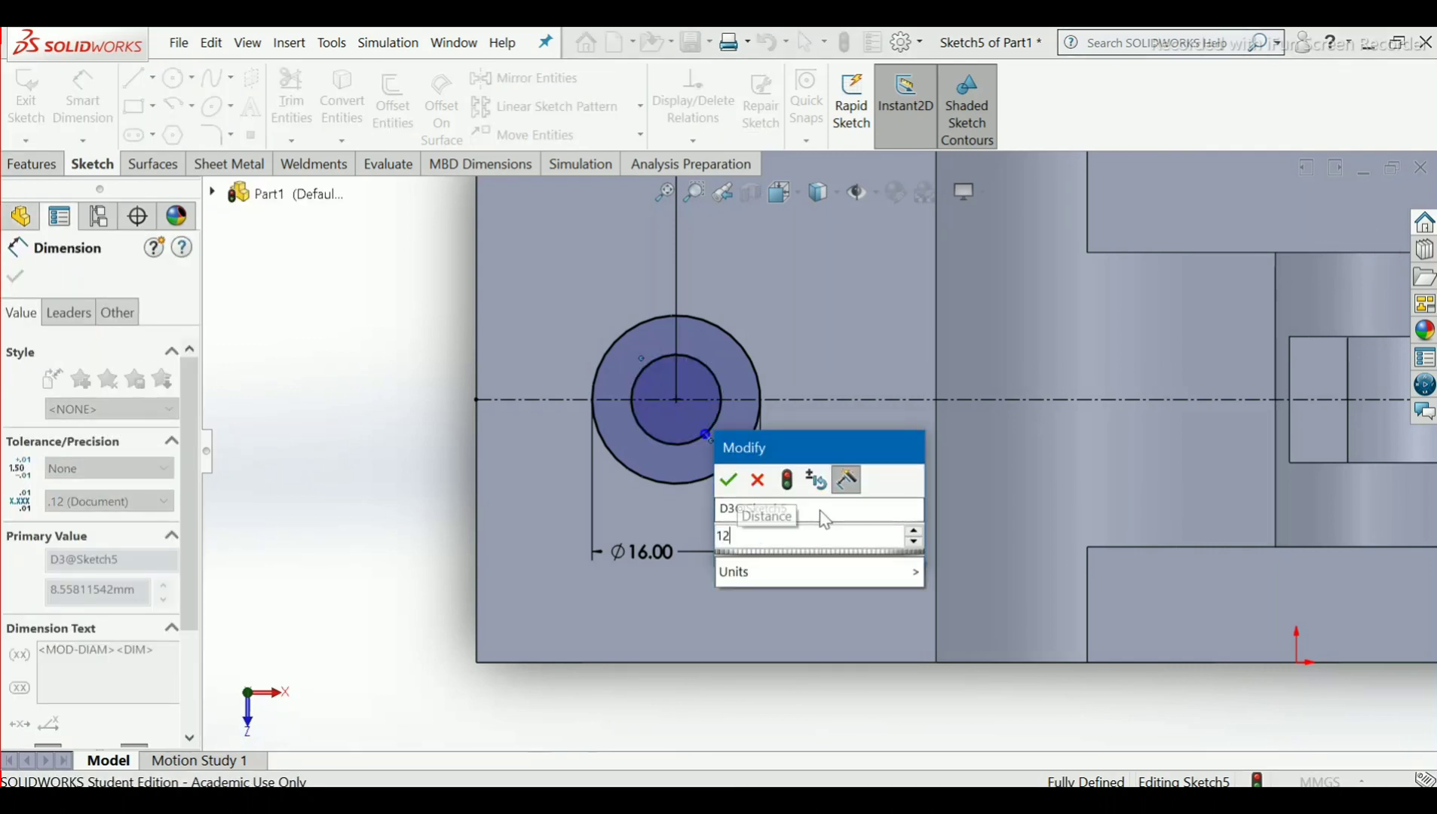
{"action": "key", "text": "Return"}
{"action": "scroll", "coordinate": [819, 511], "scroll_direction": "up", "scroll_amount": 3}
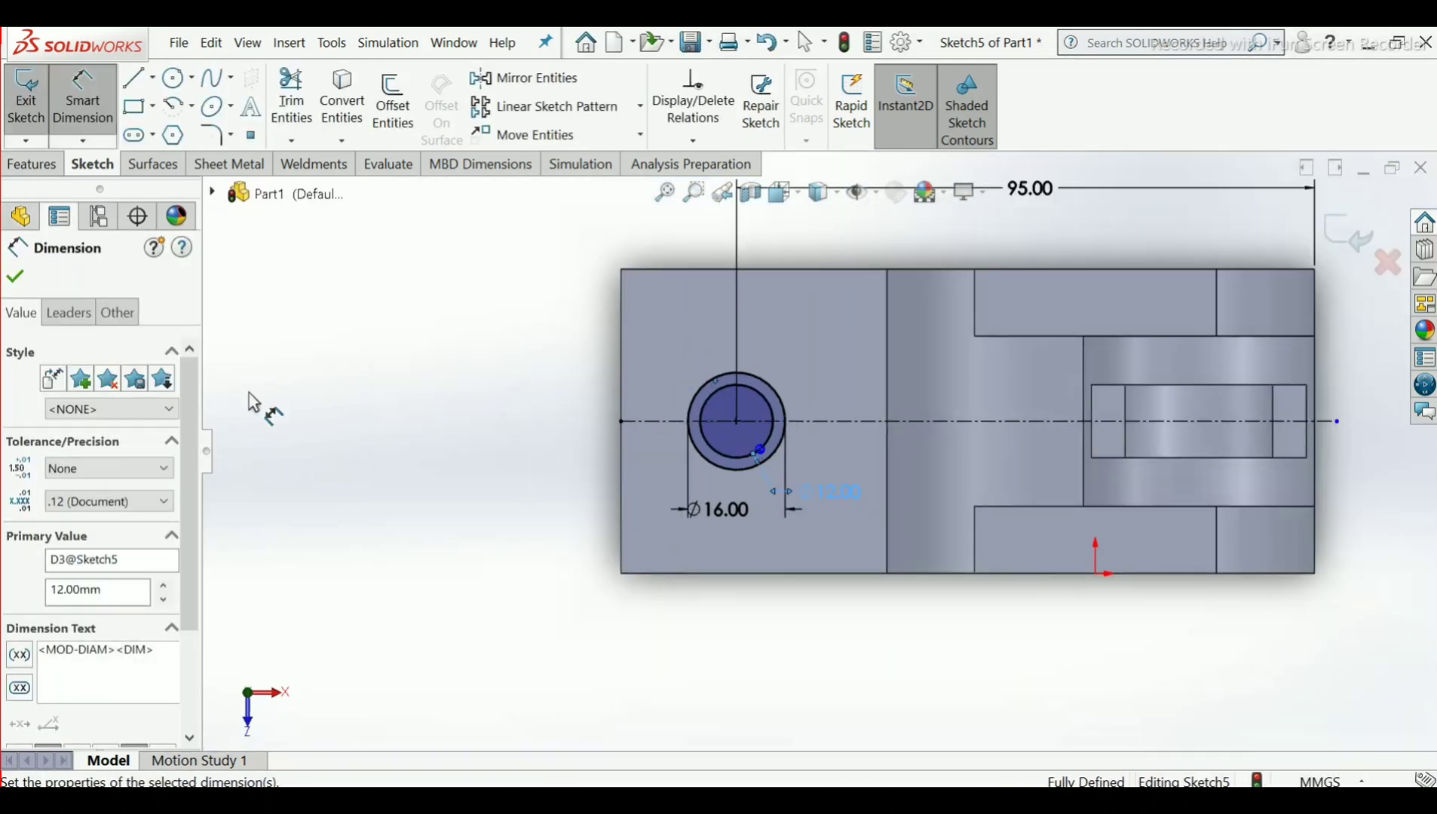
{"action": "key", "text": "Escape"}
{"action": "key", "text": "Escape"}
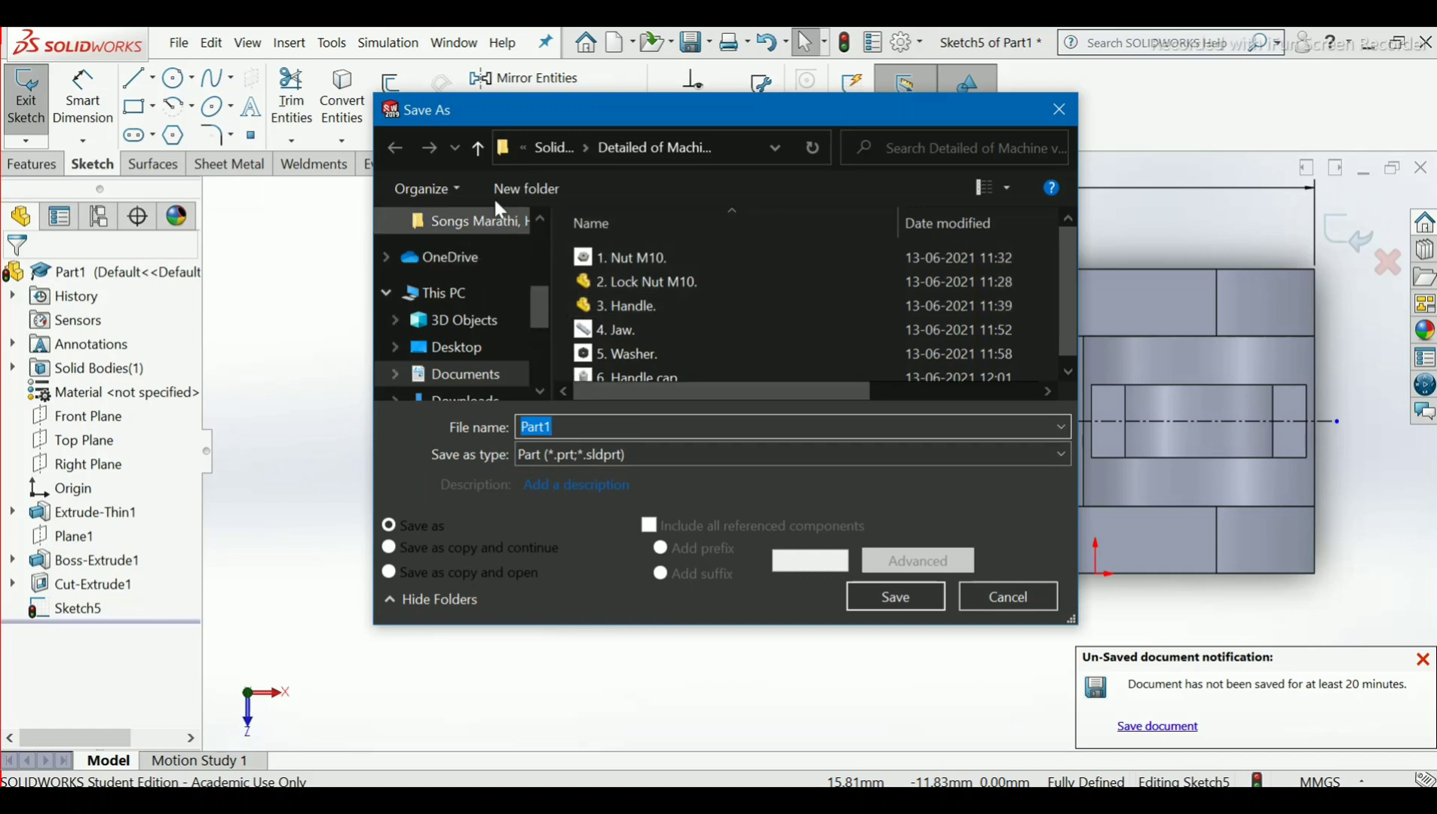
Save the part as "Bracket." in the Solidworks Design folder
{"action": "left_click", "coordinate": [549, 148]}
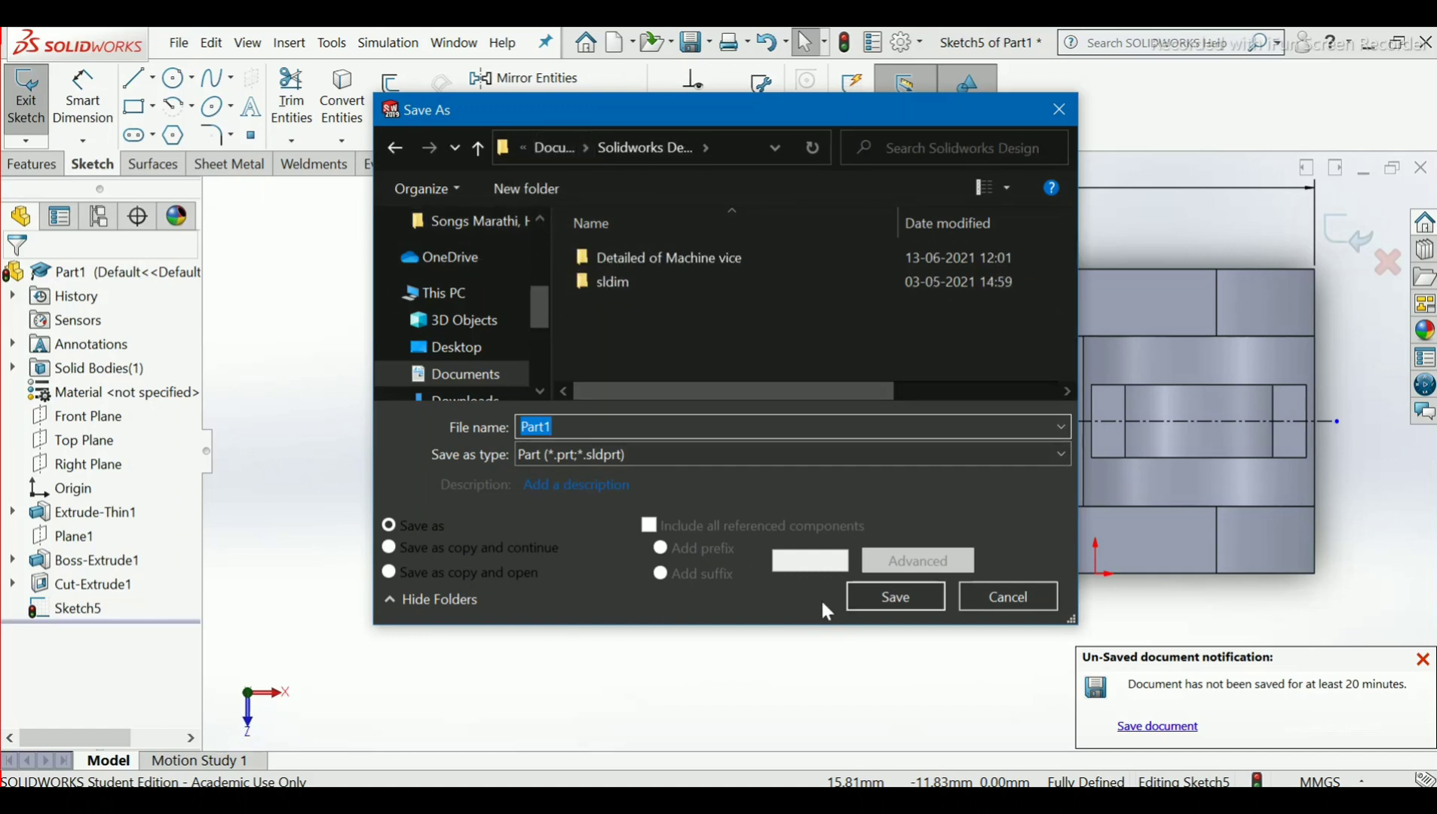
{"action": "type", "text": "Dtails"}
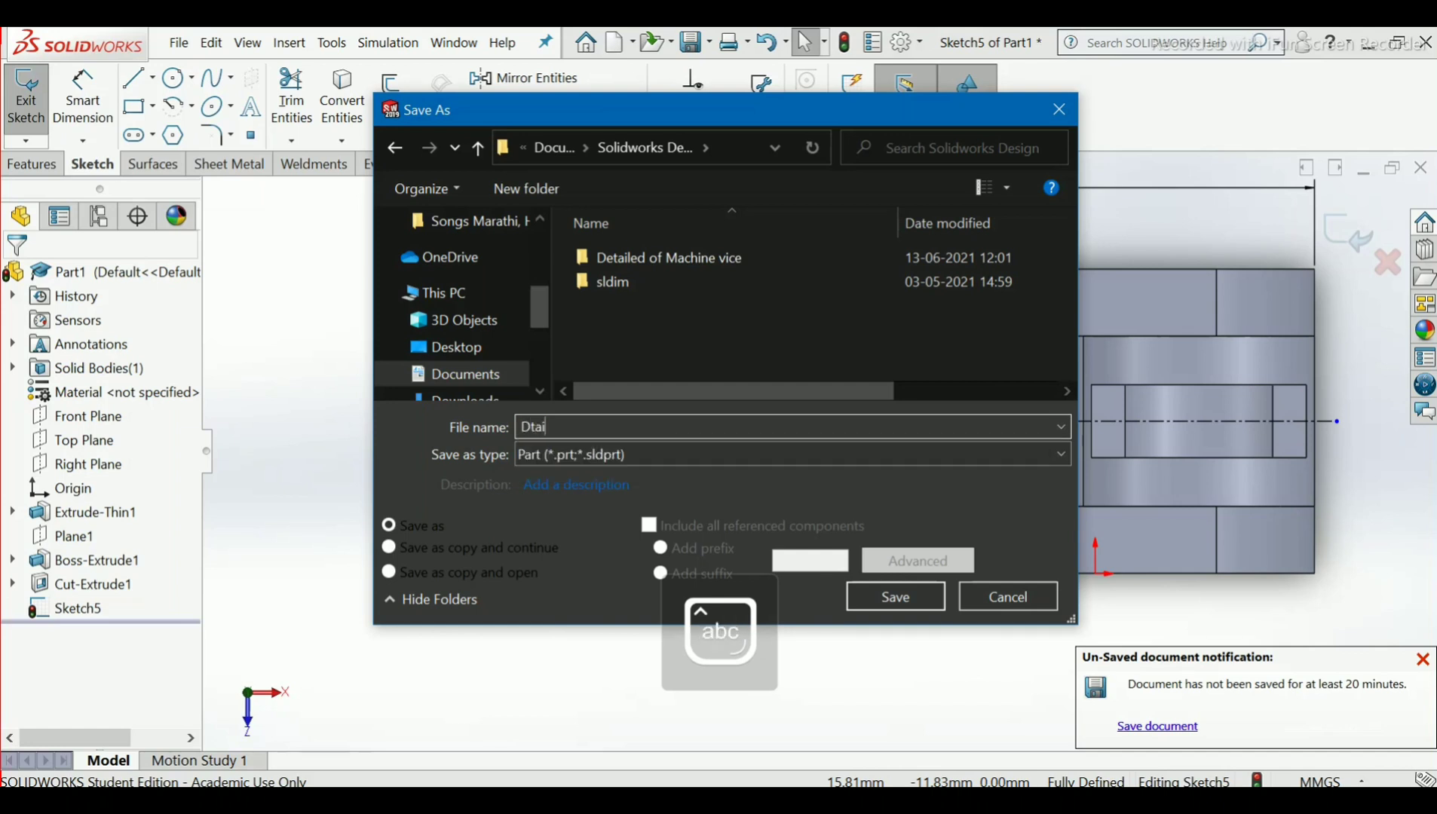
{"action": "key", "text": "BackSpace"}
{"action": "key", "text": "BackSpace"}
{"action": "key", "text": "BackSpace"}
{"action": "key", "text": "BackSpace"}
{"action": "key", "text": "BackSpace"}
{"action": "key", "text": "BackSpace"}
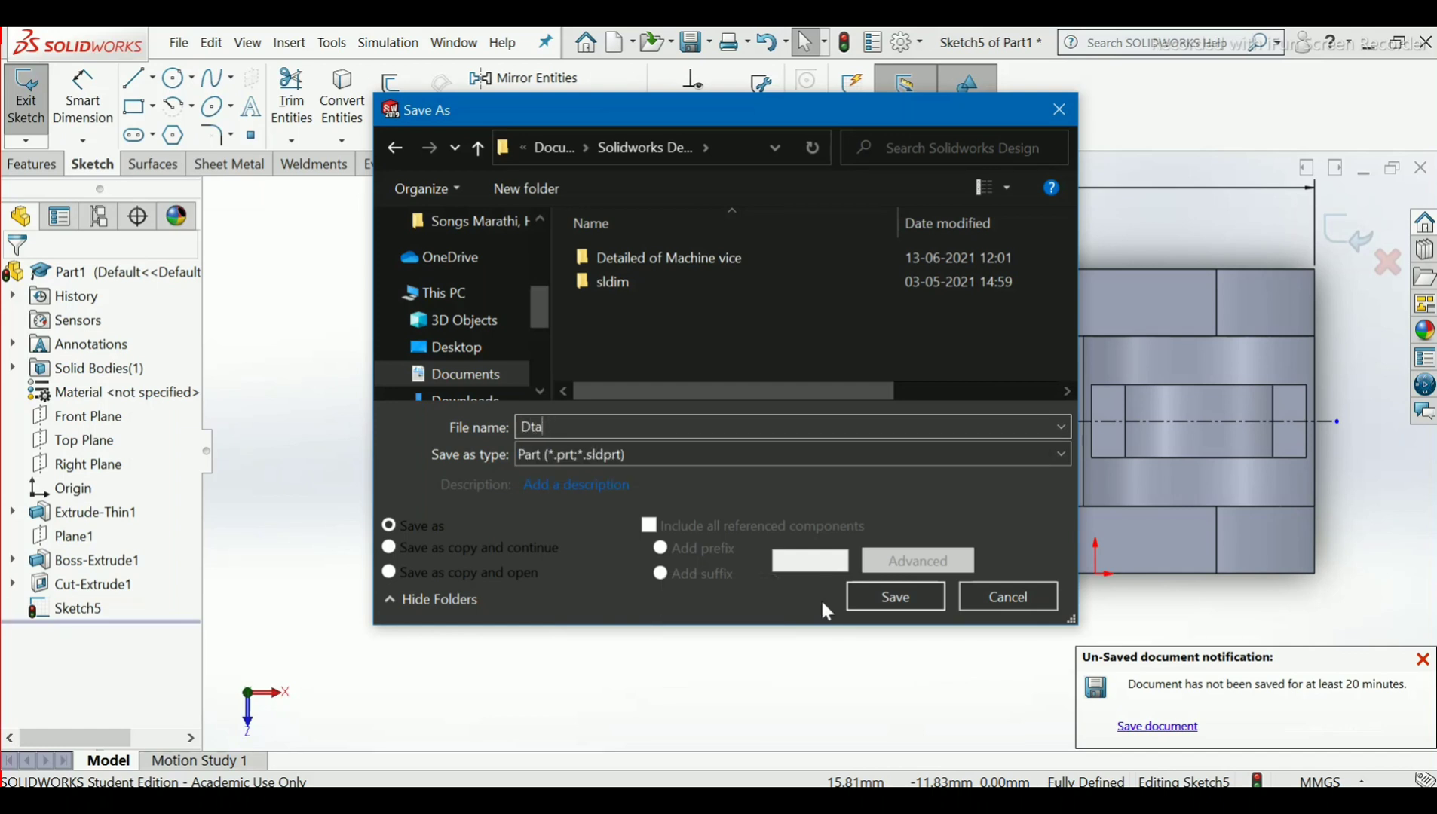
{"action": "type", "text": "Bra"}
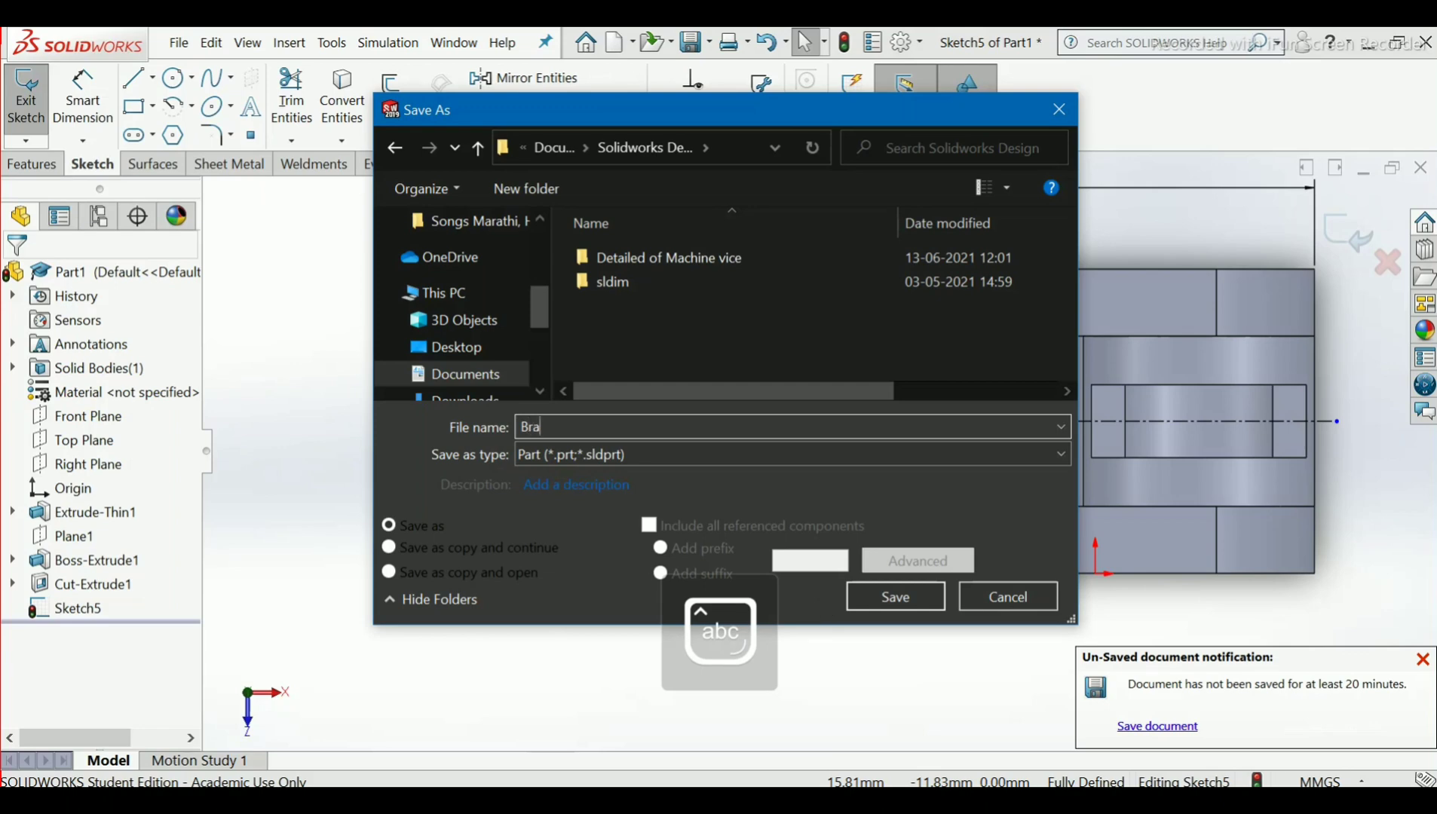
{"action": "type", "text": "cket."}
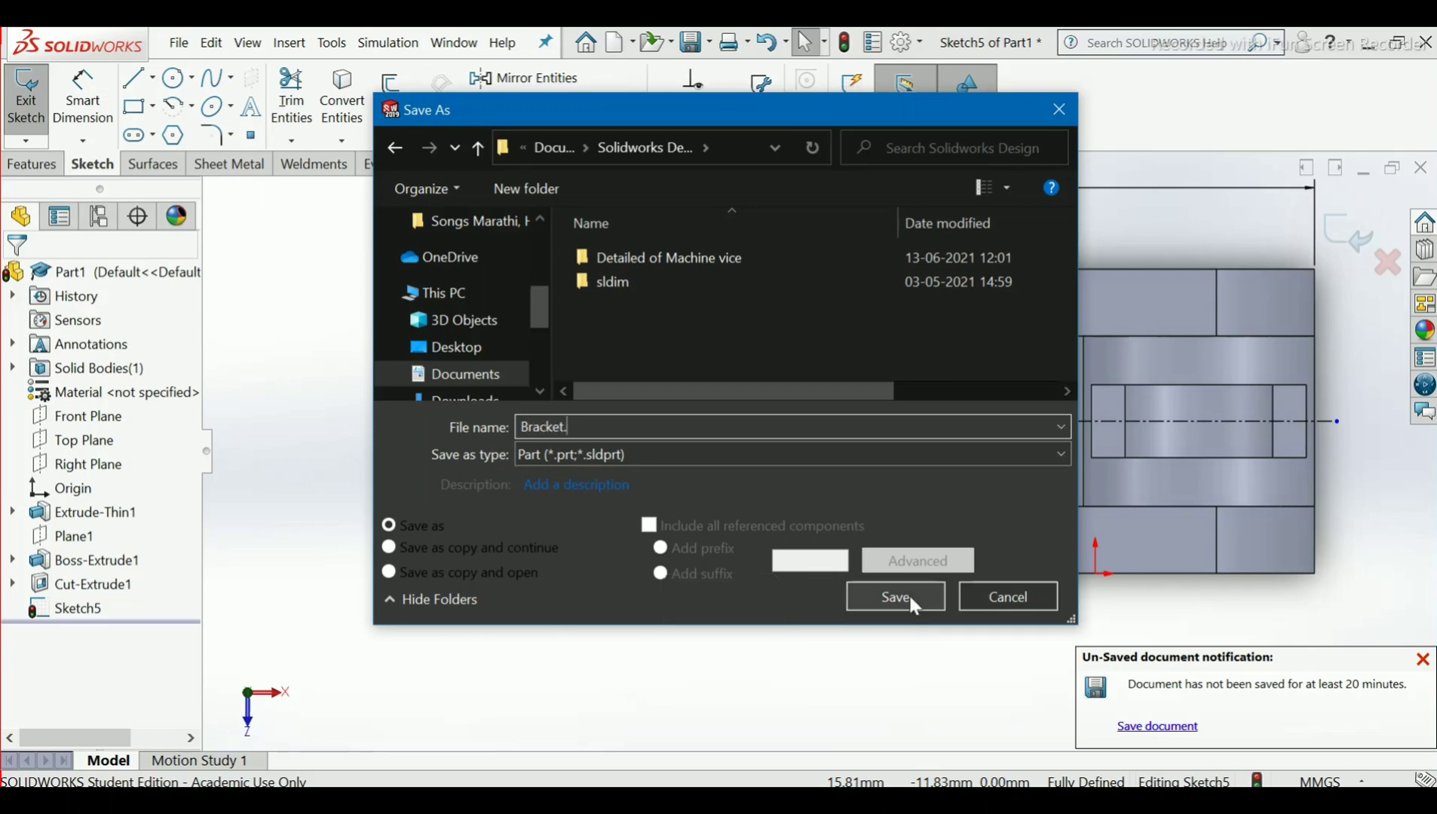
{"action": "left_click", "coordinate": [909, 595]}
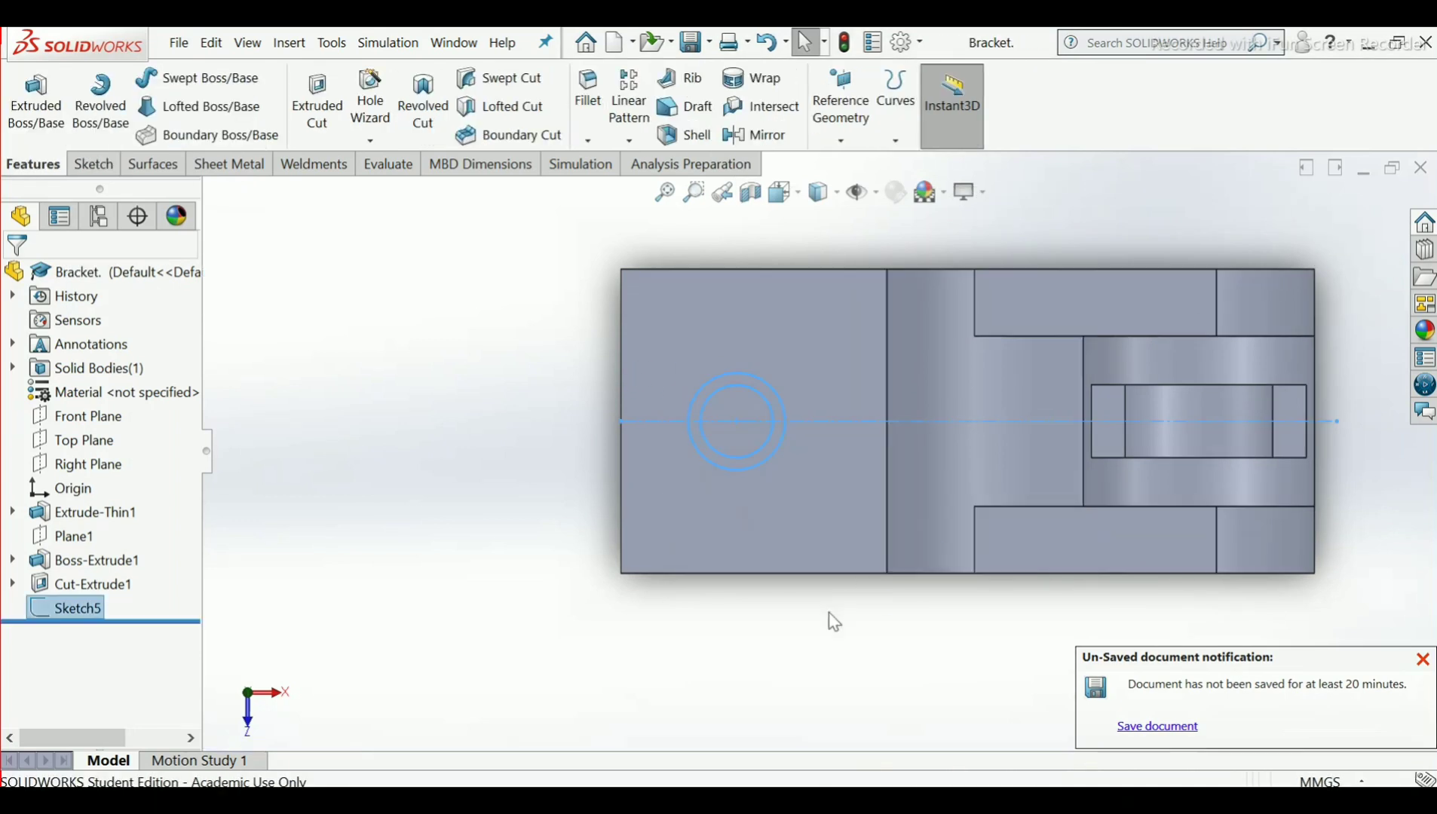
Extrude the ring between the two concentric circles 14 mm upward from the flat plate as a merged boss
{"action": "left_click", "coordinate": [34, 135]}
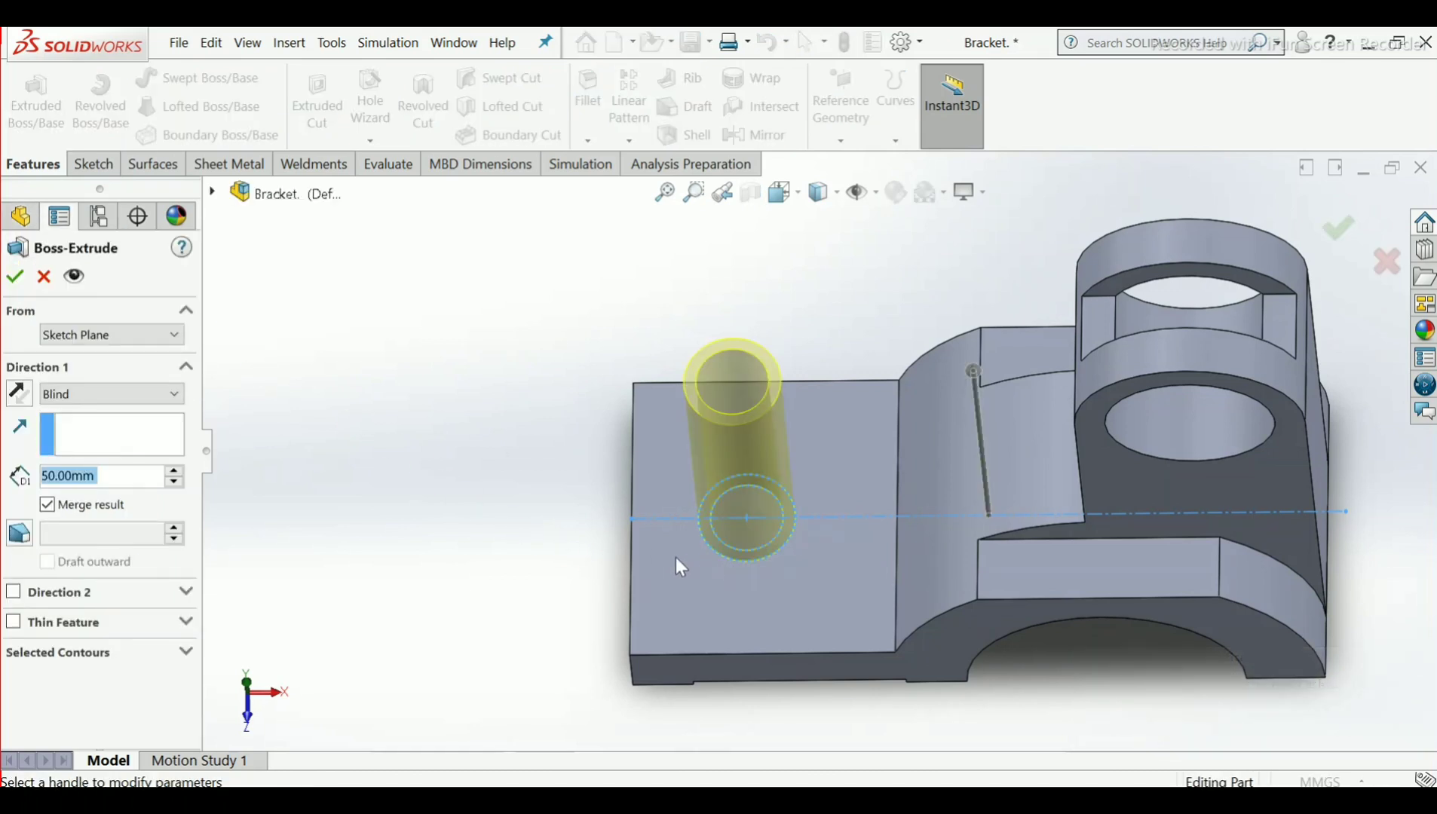
{"action": "middle_click_drag", "start_coordinate": [677, 564], "coordinate": [687, 473]}
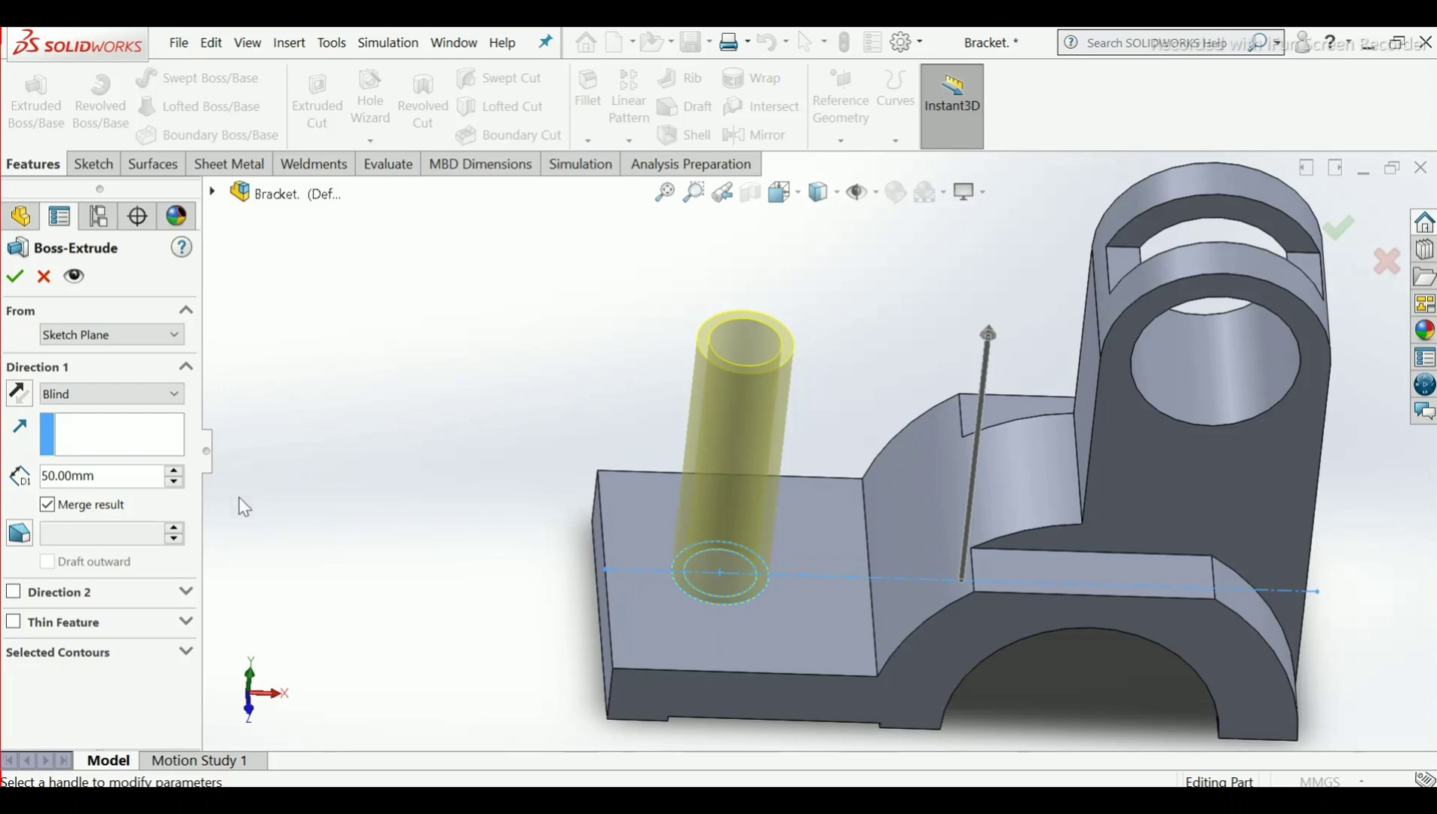
{"action": "type", "text": "1"}
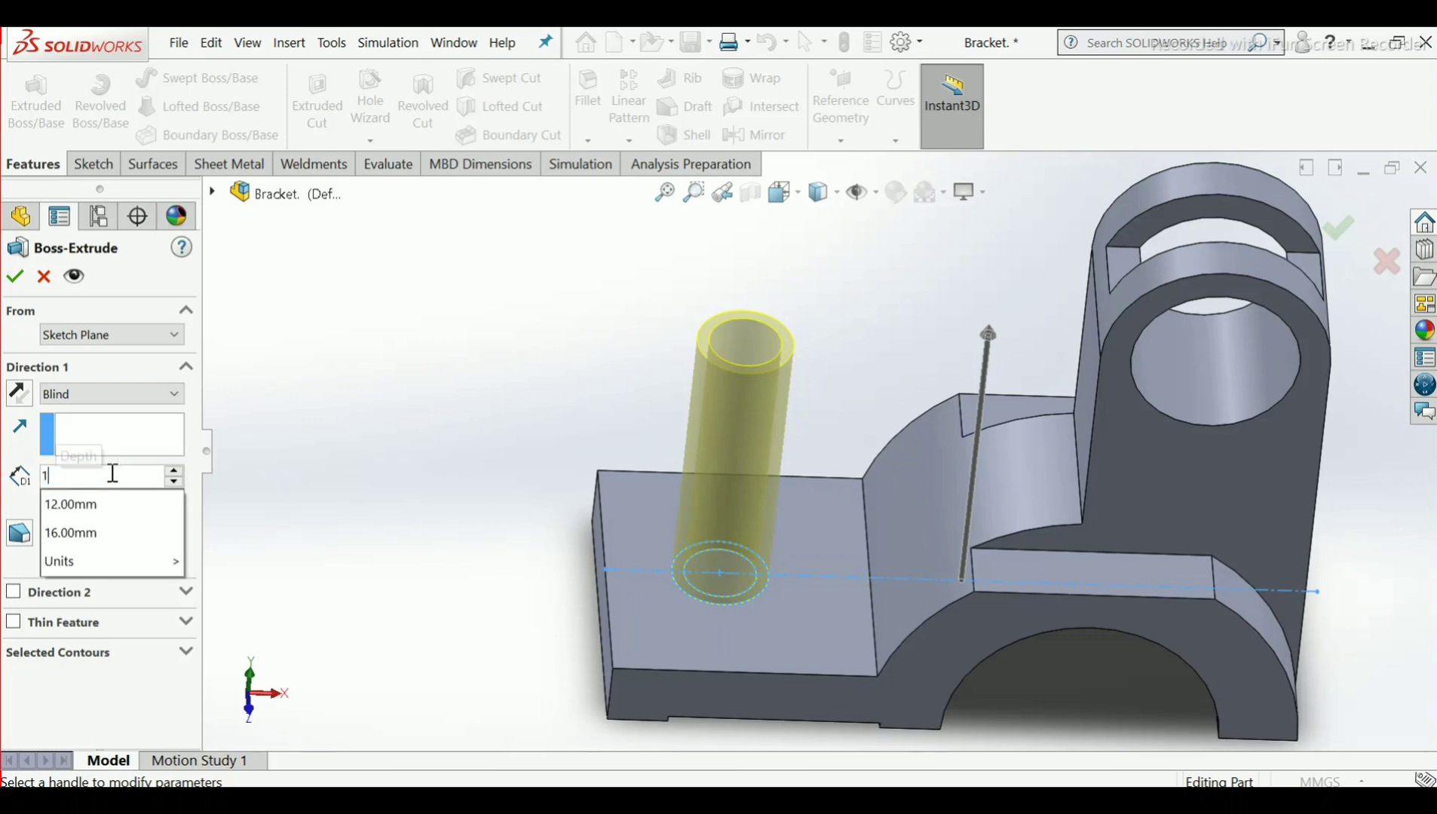
{"action": "type", "text": "4"}
{"action": "key", "text": "Return"}
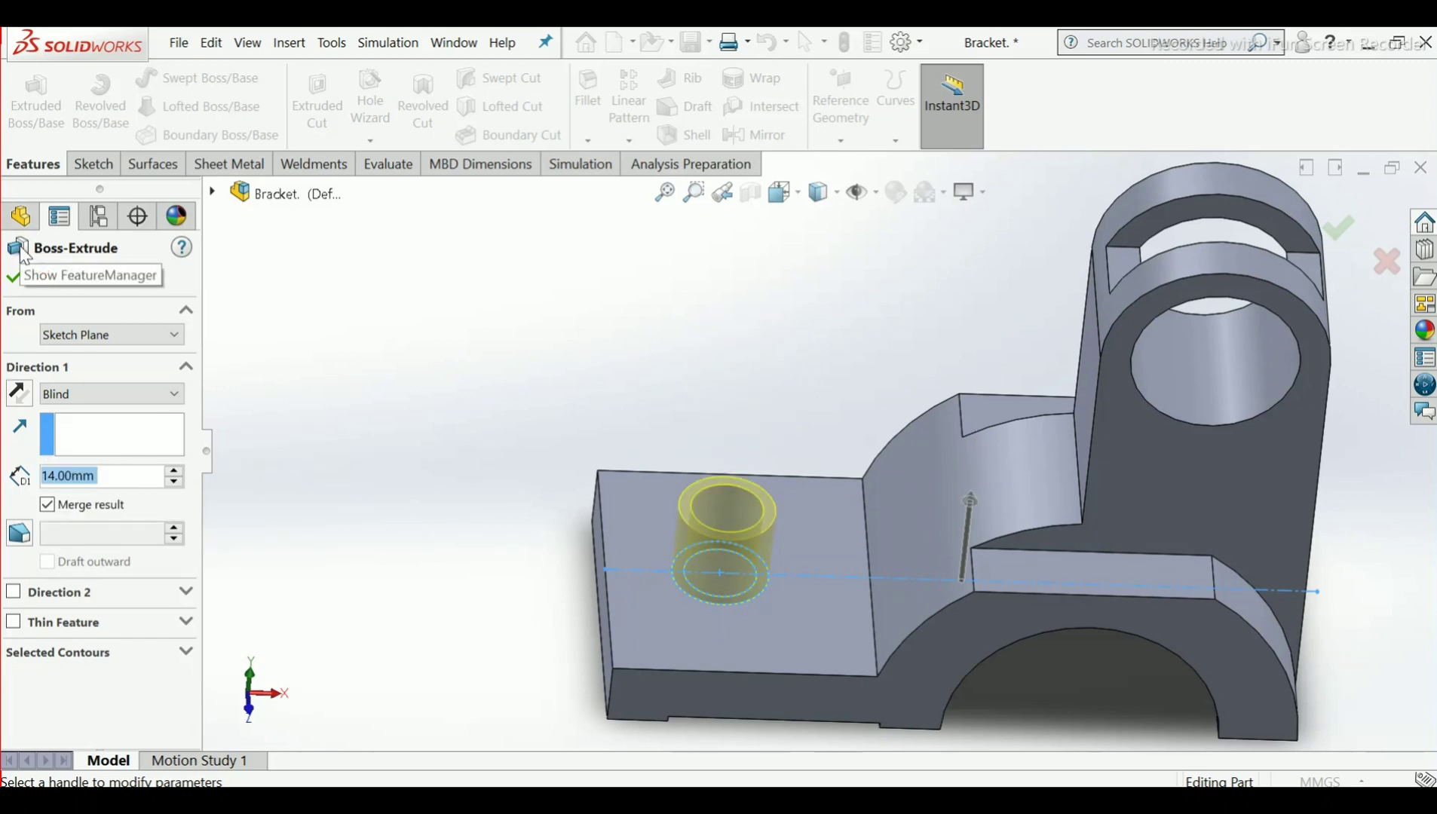
{"action": "left_click", "coordinate": [15, 277]}
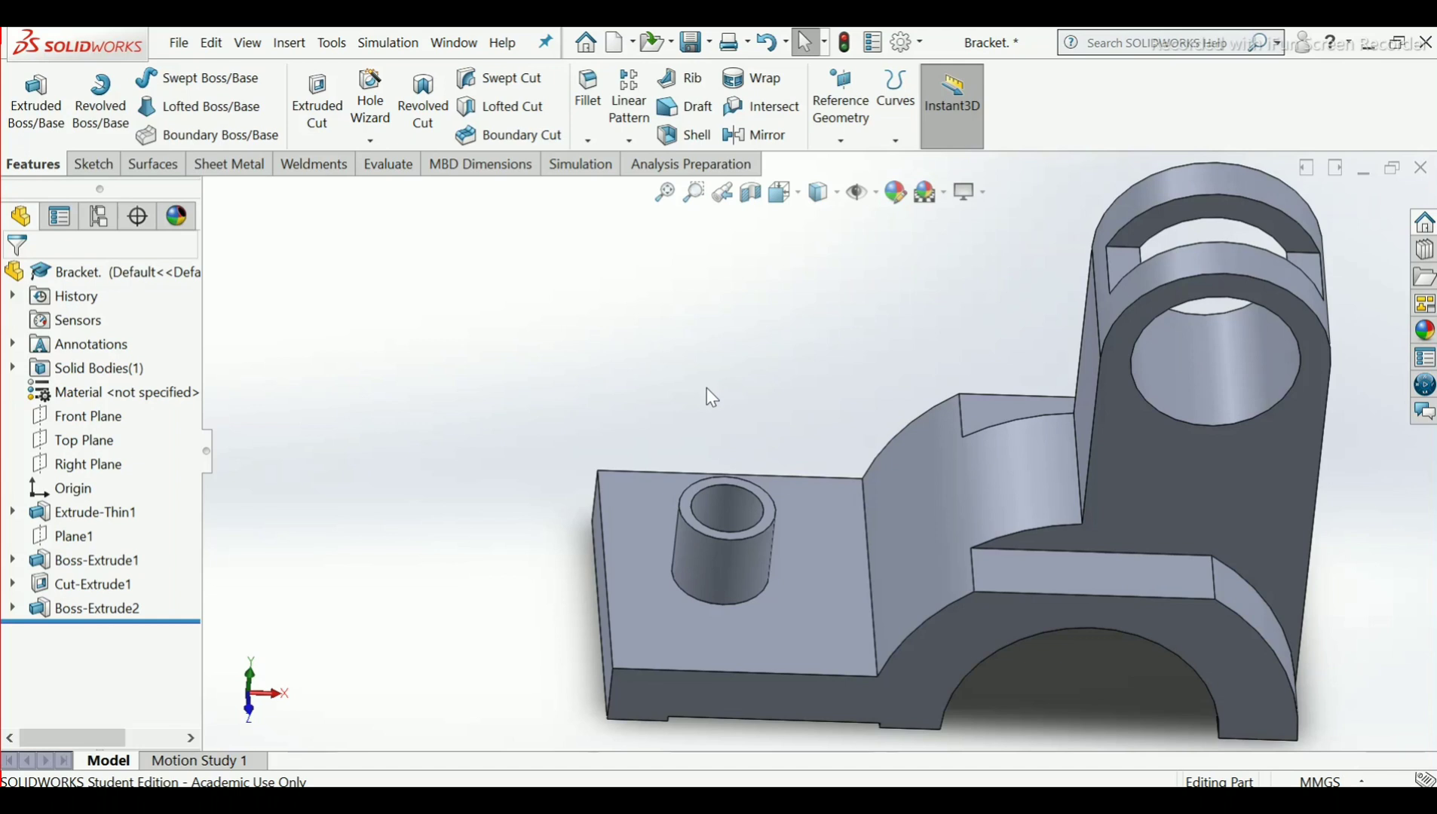
{"action": "scroll", "coordinate": [744, 497], "scroll_direction": "up", "scroll_amount": 2}
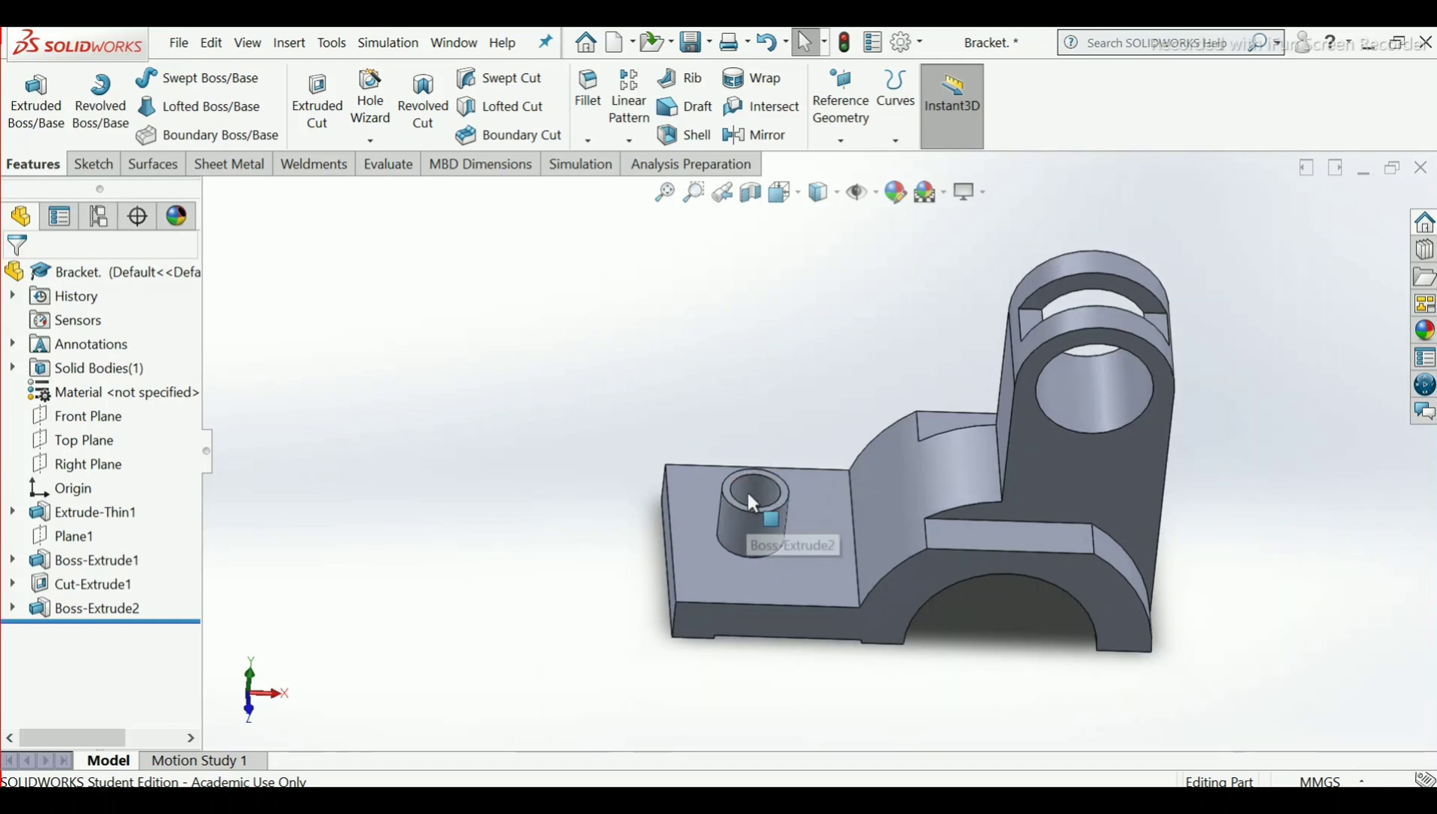
{"action": "middle_click_drag", "start_coordinate": [746, 490], "coordinate": [751, 619]}
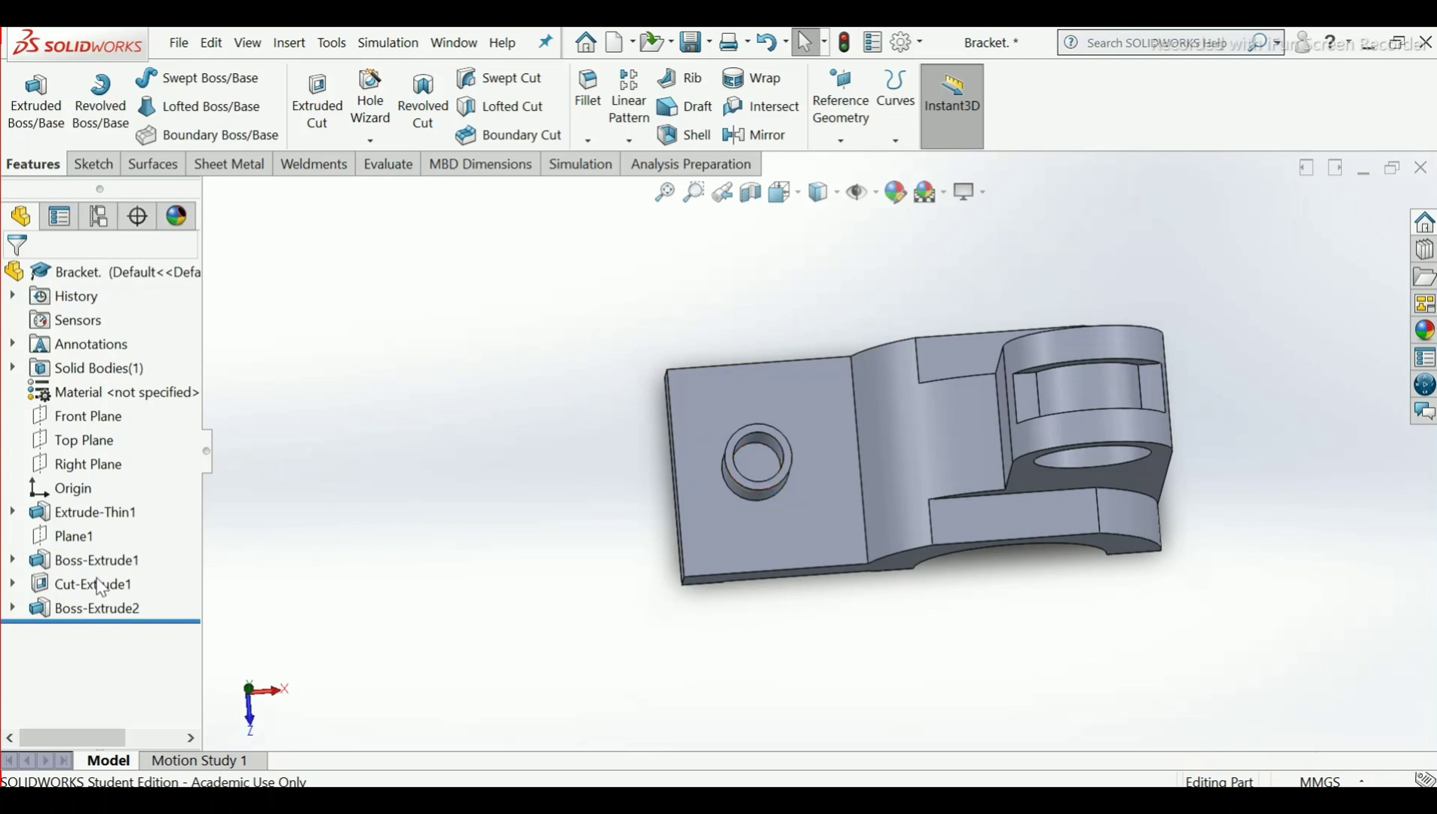
Edit the boss's sketch on the flat plate, delete the inner 12 mm circle and rebuild the boss as a solid cylinder
{"action": "left_click", "coordinate": [12, 608]}
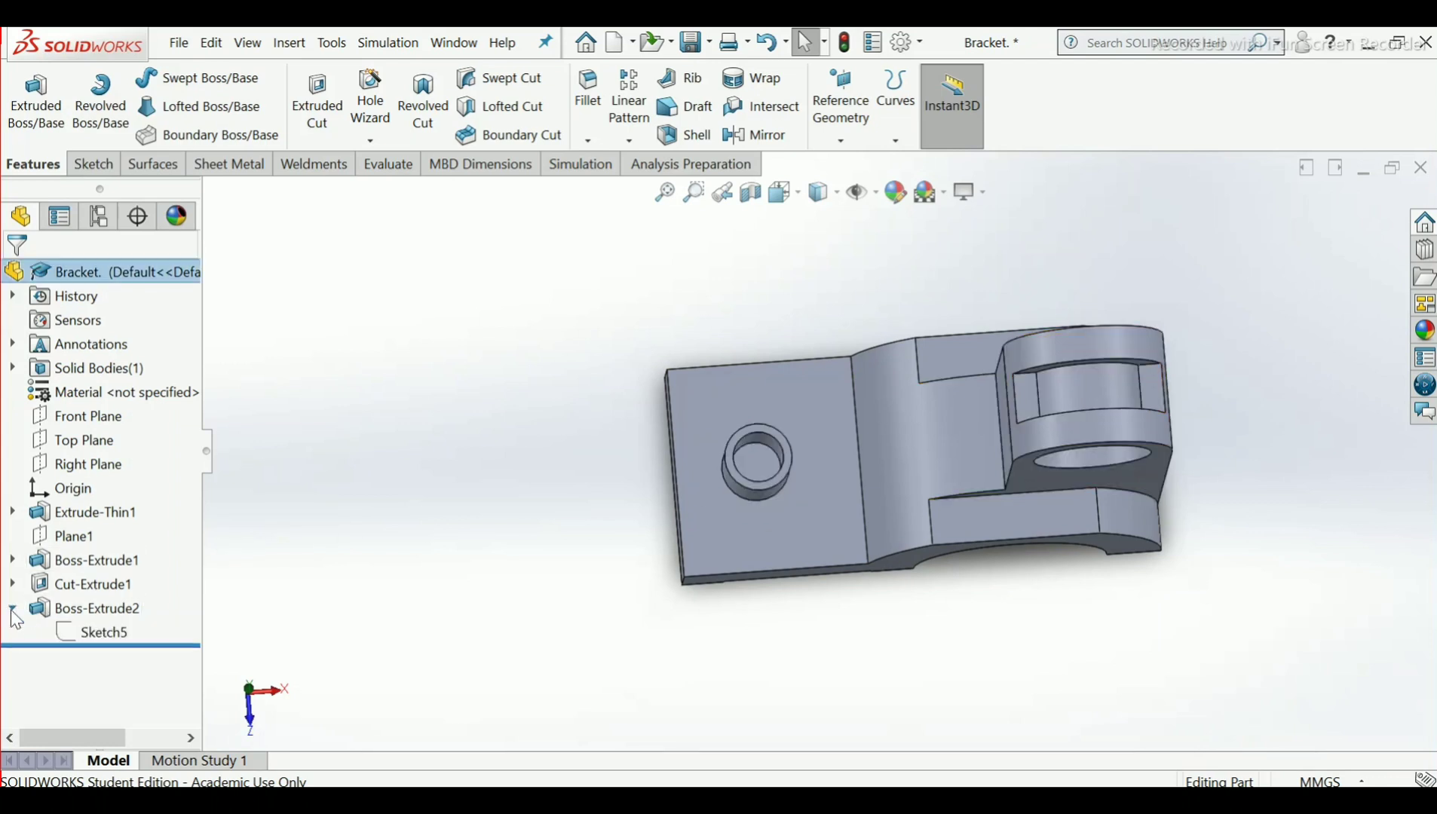
{"action": "left_click", "coordinate": [89, 632]}
{"action": "right_click", "coordinate": [89, 631]}
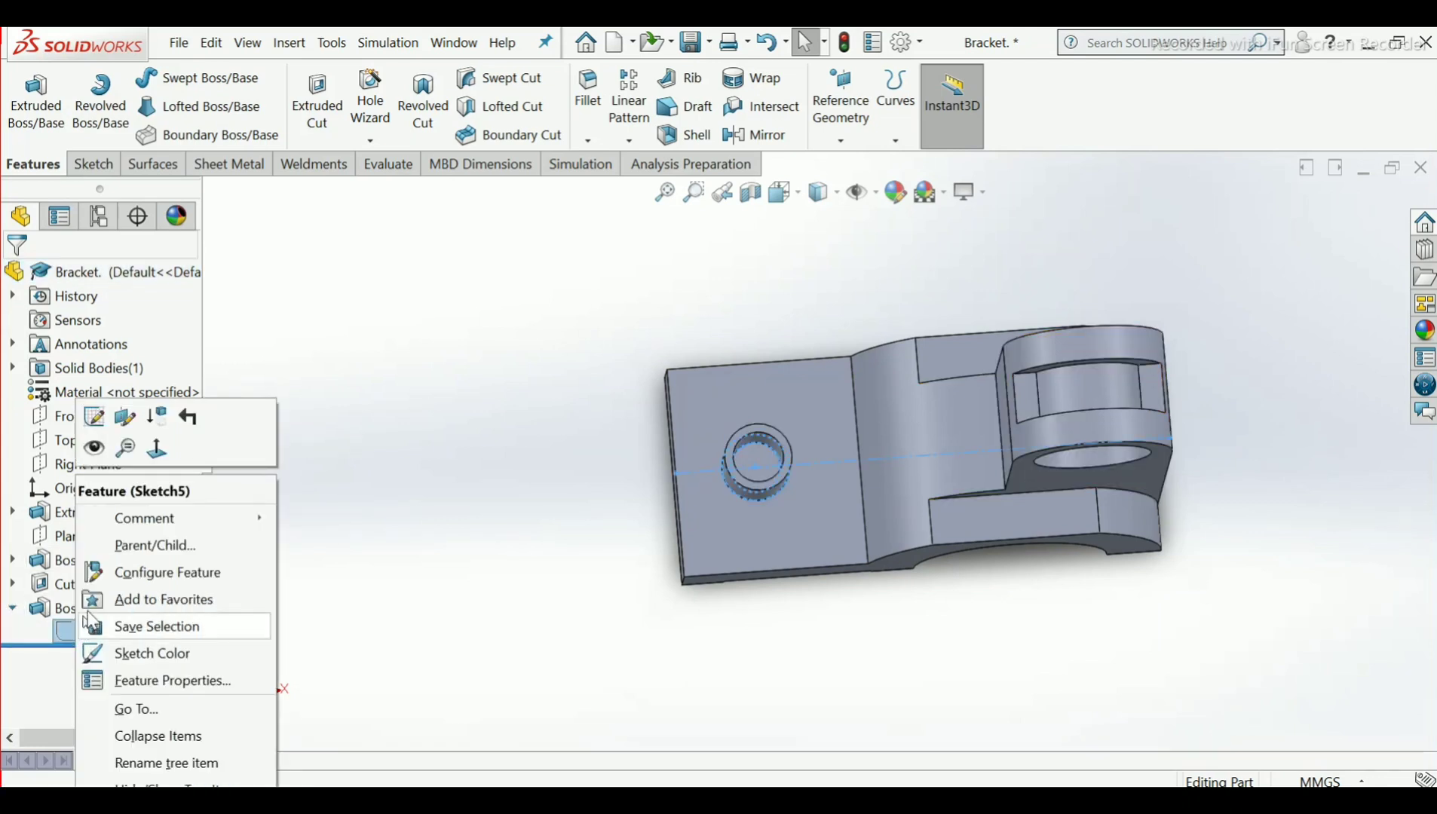
{"action": "left_click", "coordinate": [95, 429]}
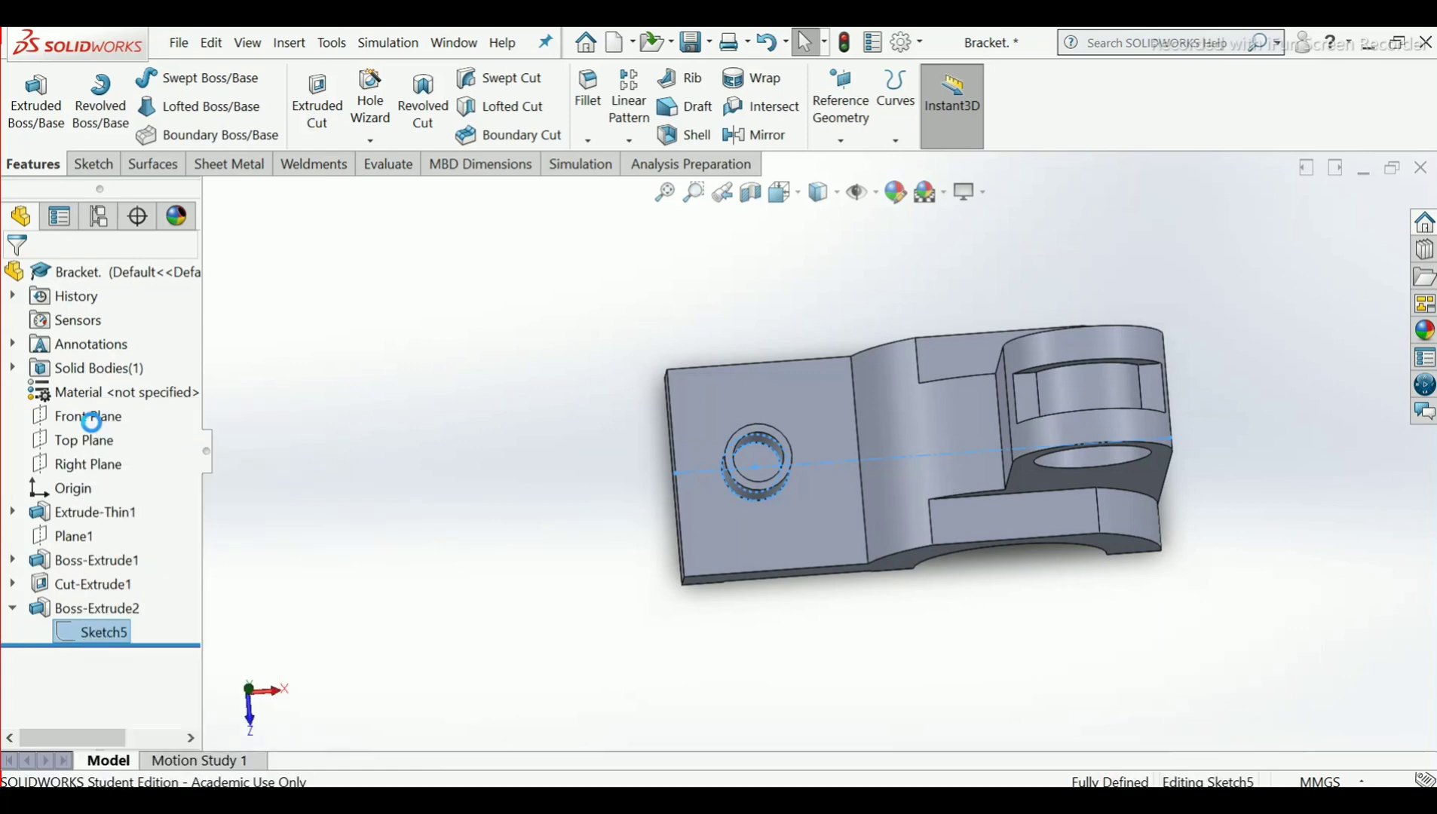
{"action": "scroll", "coordinate": [777, 460], "scroll_direction": "down", "scroll_amount": 3}
{"action": "scroll", "coordinate": [759, 490], "scroll_direction": "down", "scroll_amount": 2}
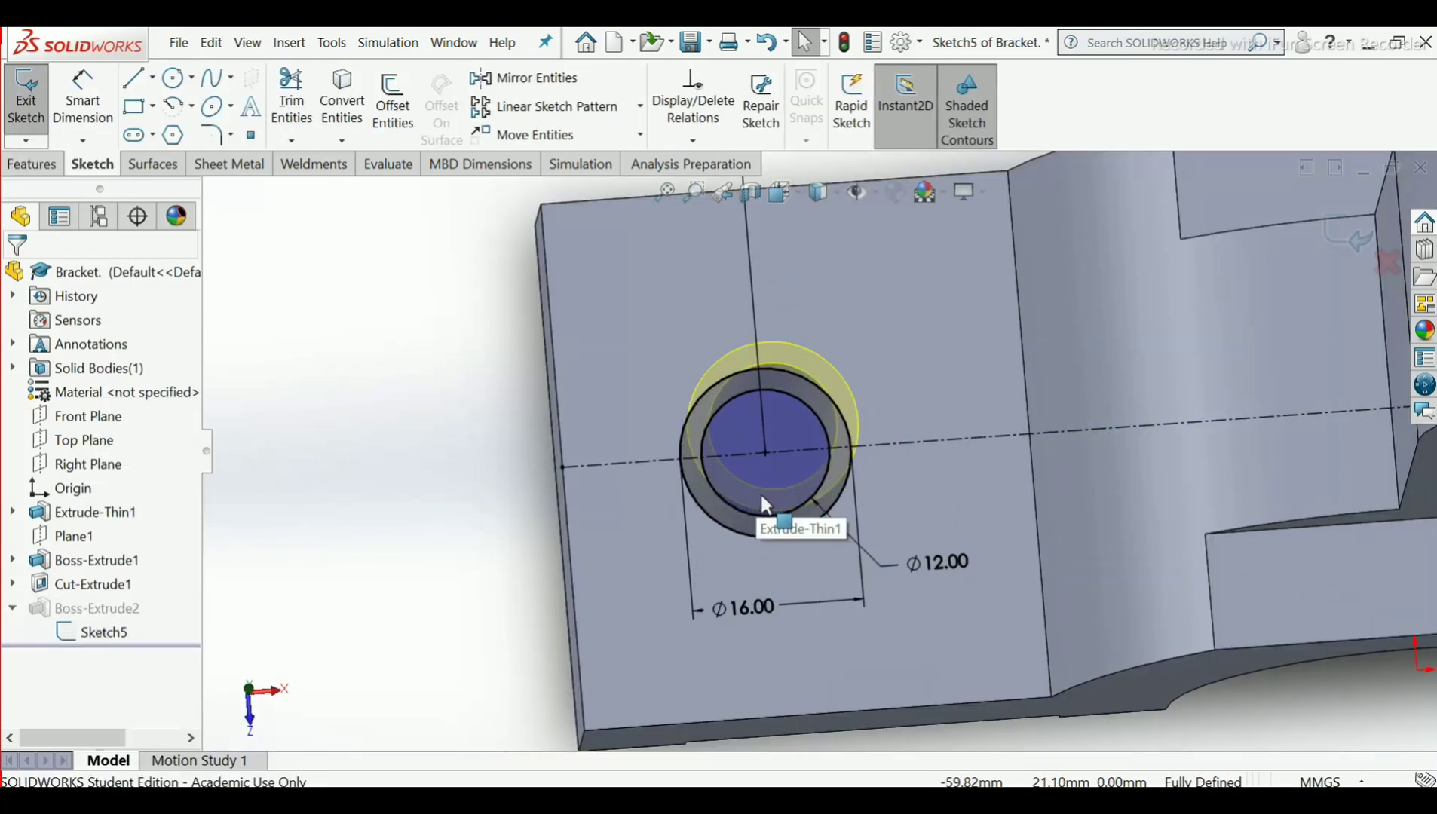
{"action": "left_click", "coordinate": [758, 517]}
{"action": "key", "text": "Delete"}
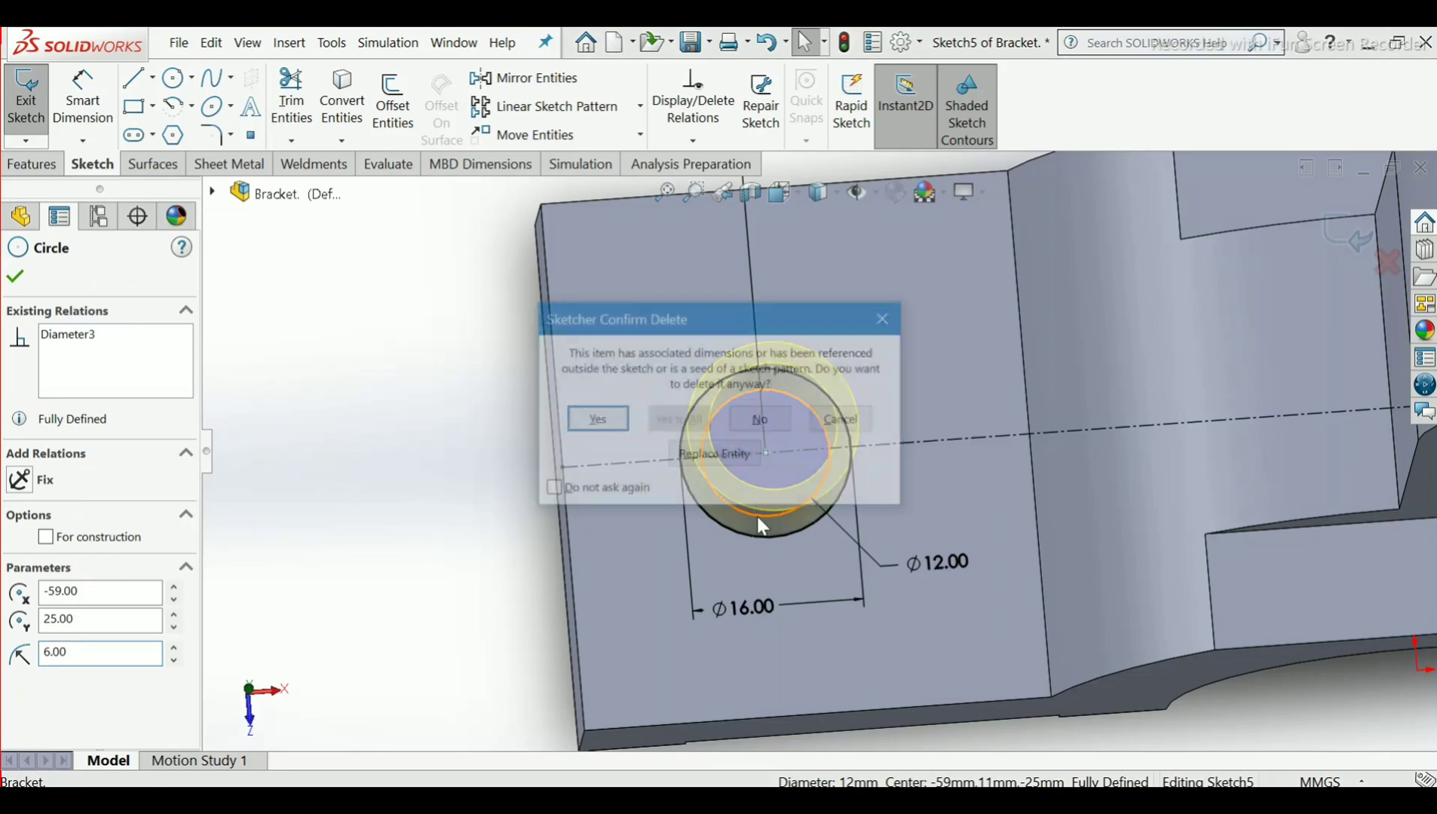
{"action": "left_click", "coordinate": [613, 421]}
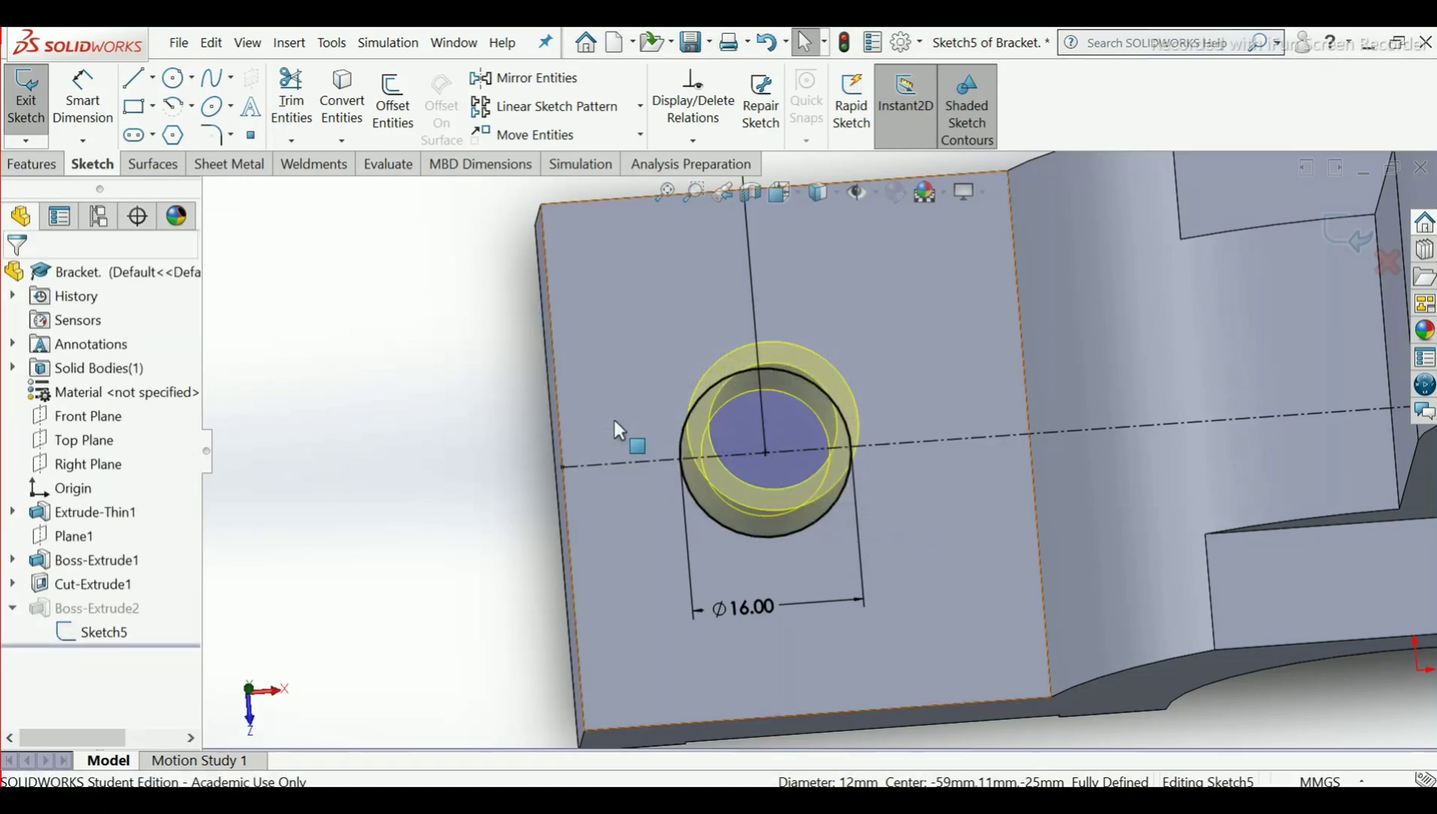
{"action": "scroll", "coordinate": [747, 422], "scroll_direction": "up", "scroll_amount": 3}
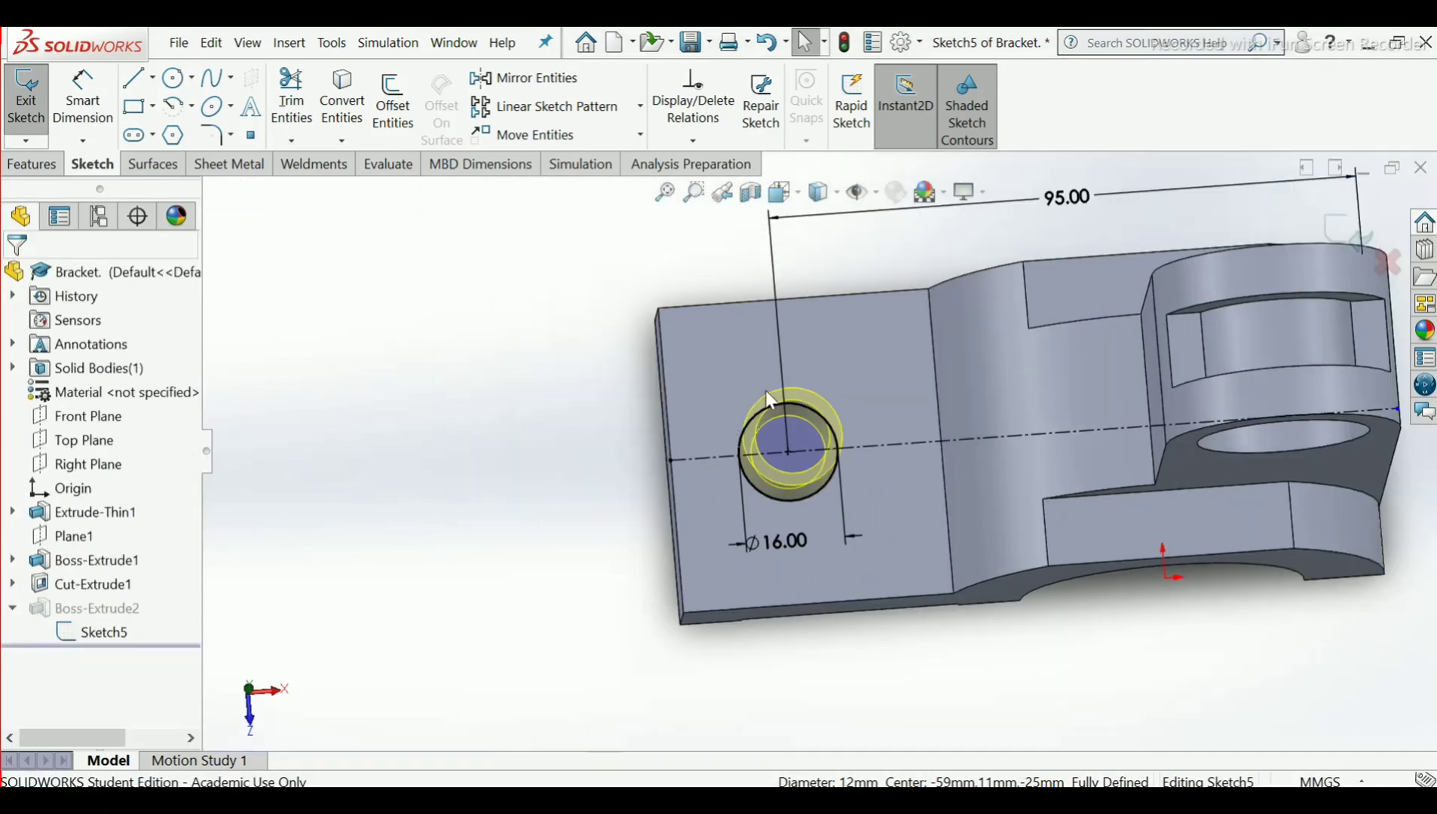
{"action": "left_click", "coordinate": [1361, 238]}
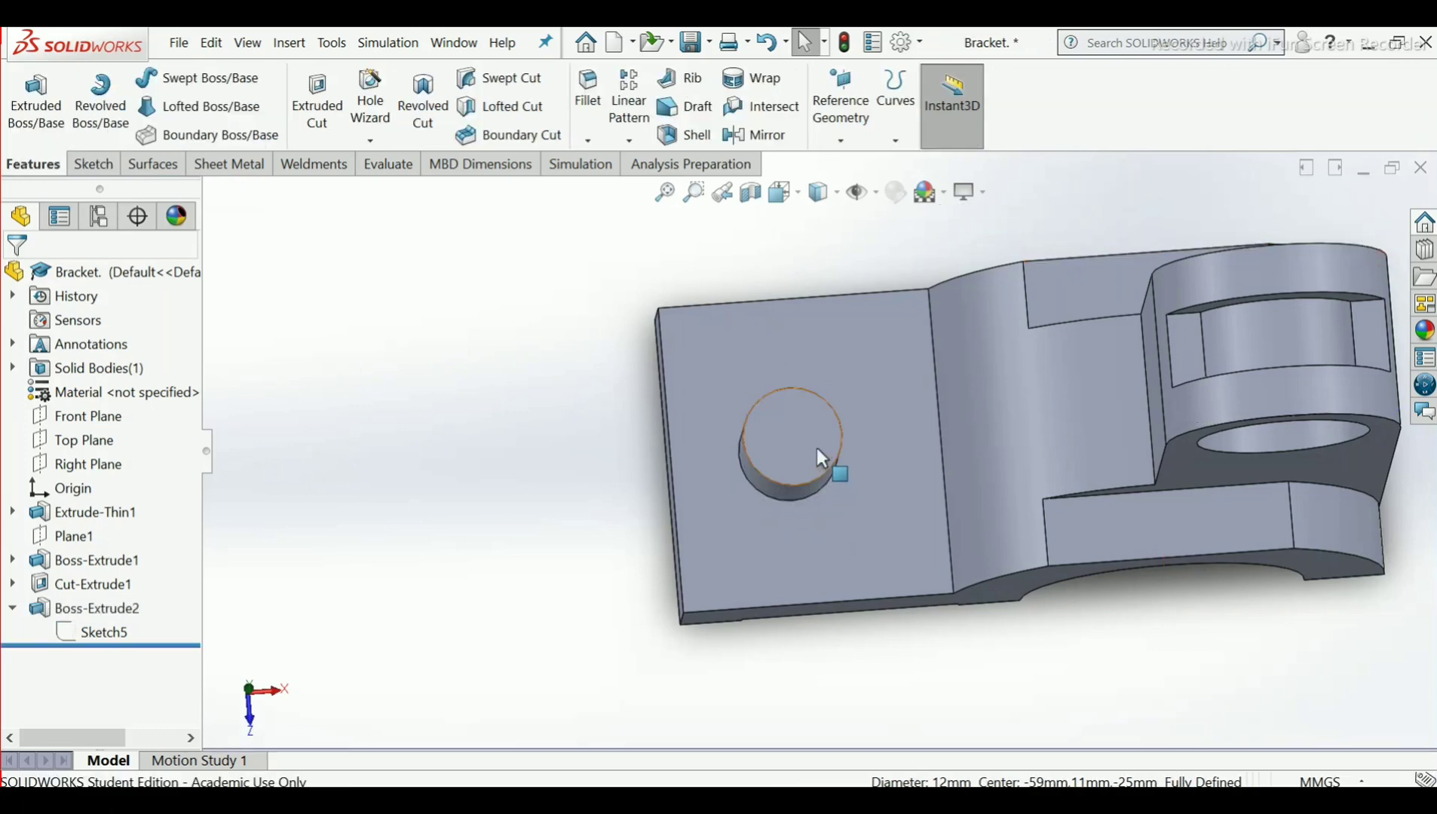
Sketch a circle about 9.5 mm in diameter near the centre of the cylindrical boss's top face
{"action": "scroll", "coordinate": [816, 452], "scroll_direction": "down", "scroll_amount": 3}
{"action": "left_click", "coordinate": [803, 445]}
{"action": "left_click", "coordinate": [873, 392]}
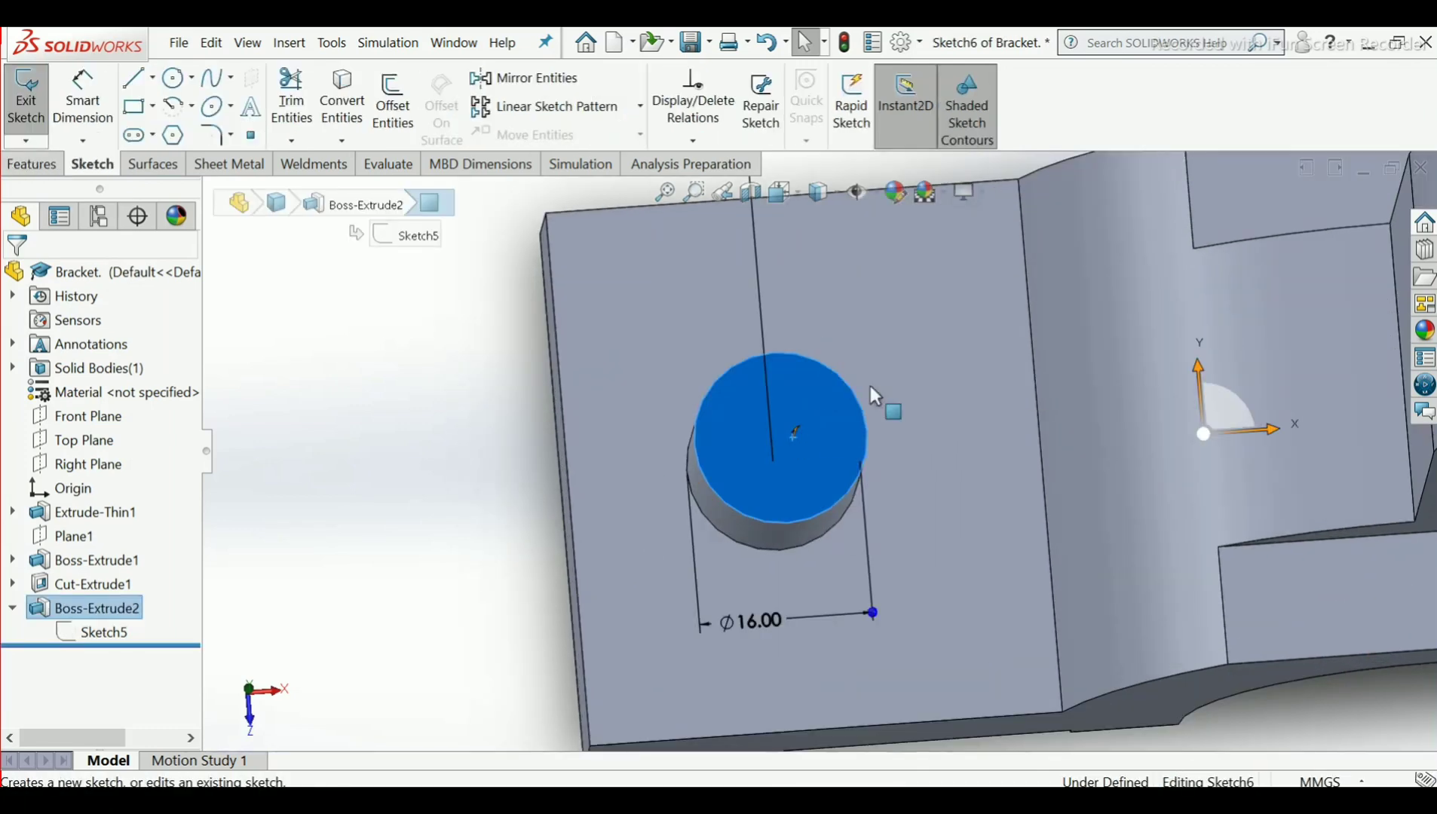
{"action": "left_click", "coordinate": [173, 78]}
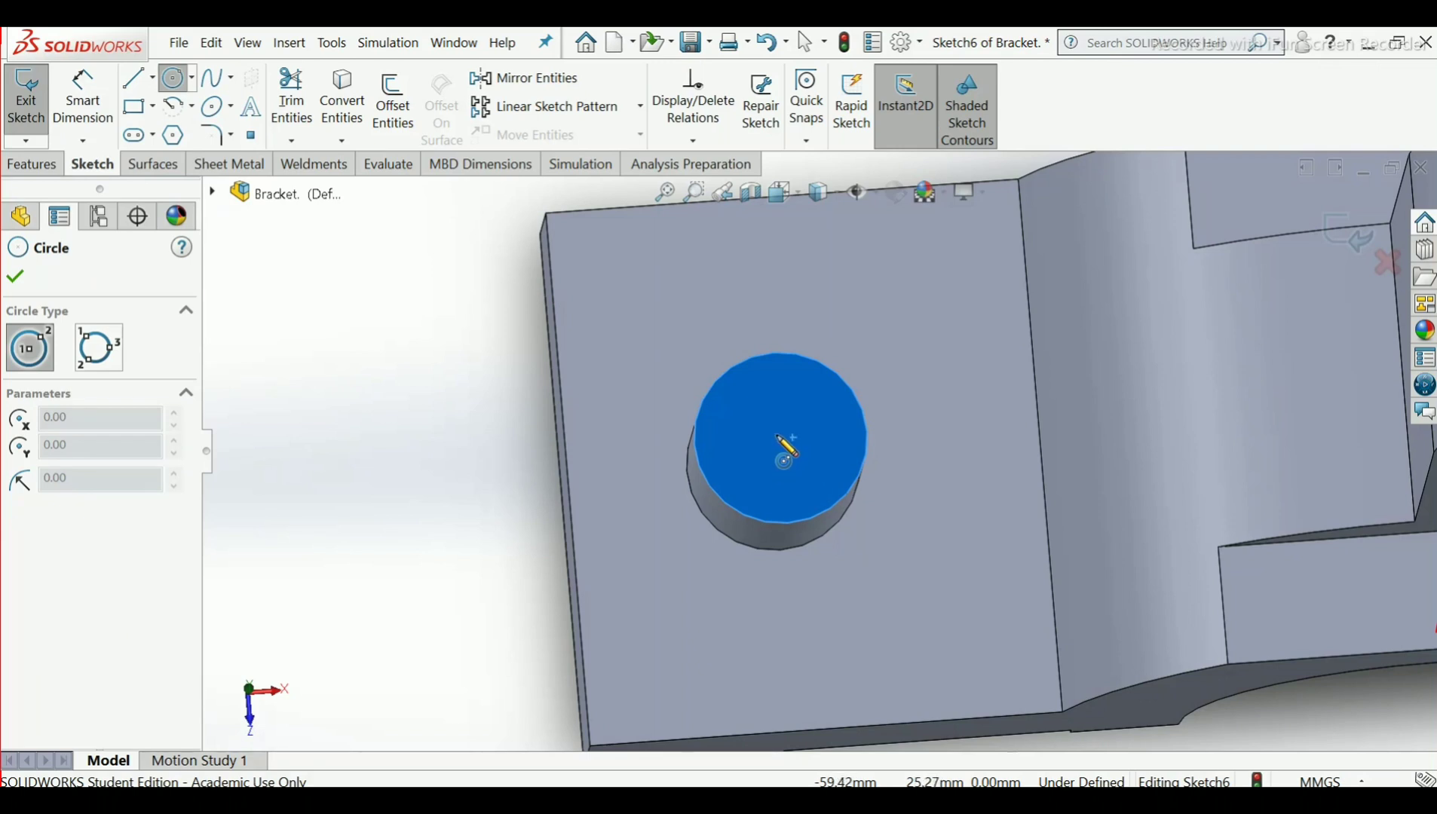
{"action": "left_click", "coordinate": [784, 435]}
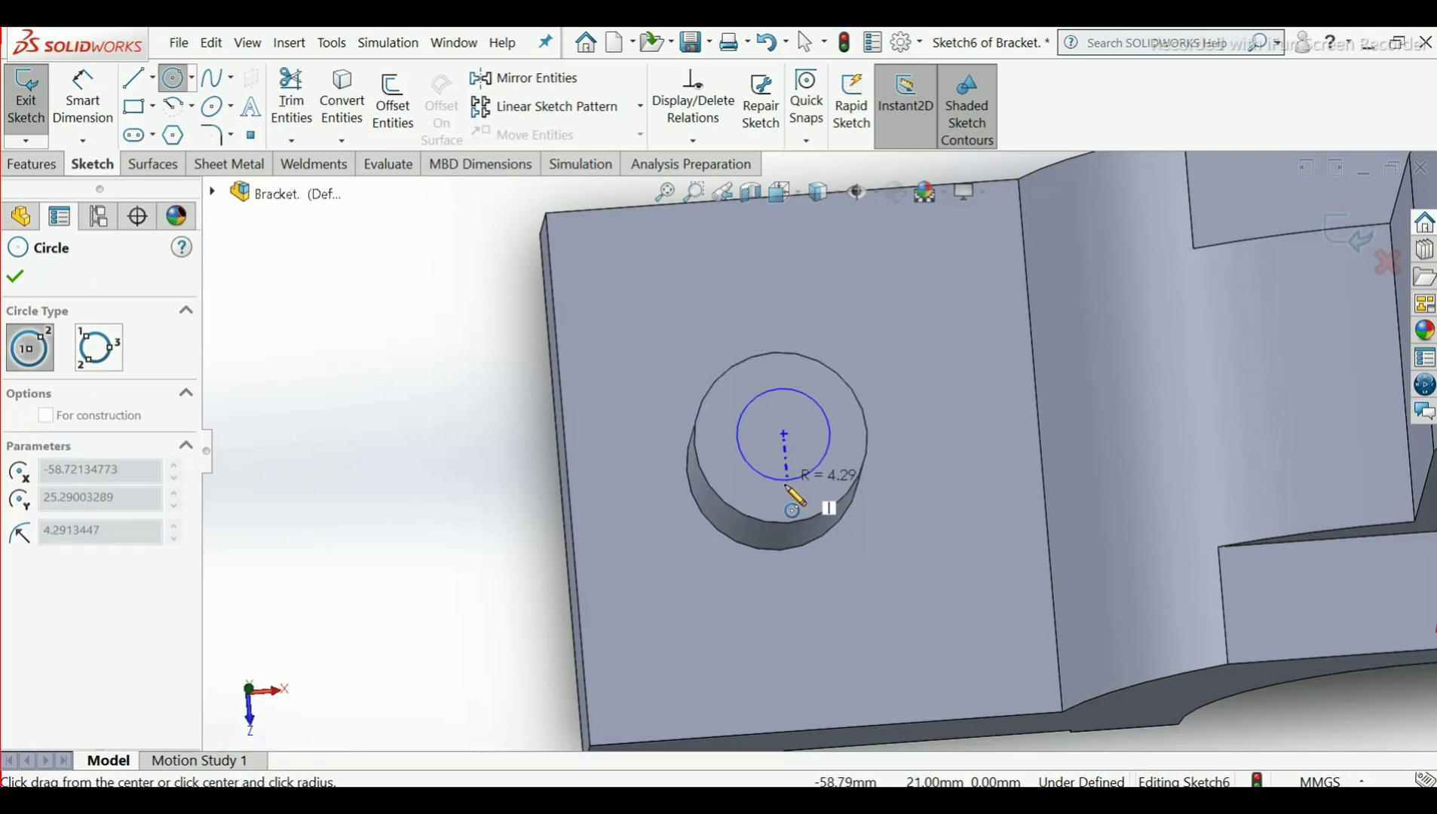
{"action": "left_click", "coordinate": [784, 484]}
{"action": "right_click", "coordinate": [787, 488]}
{"action": "left_click", "coordinate": [821, 507]}
{"action": "scroll", "coordinate": [754, 514], "scroll_direction": "up", "scroll_amount": 3}
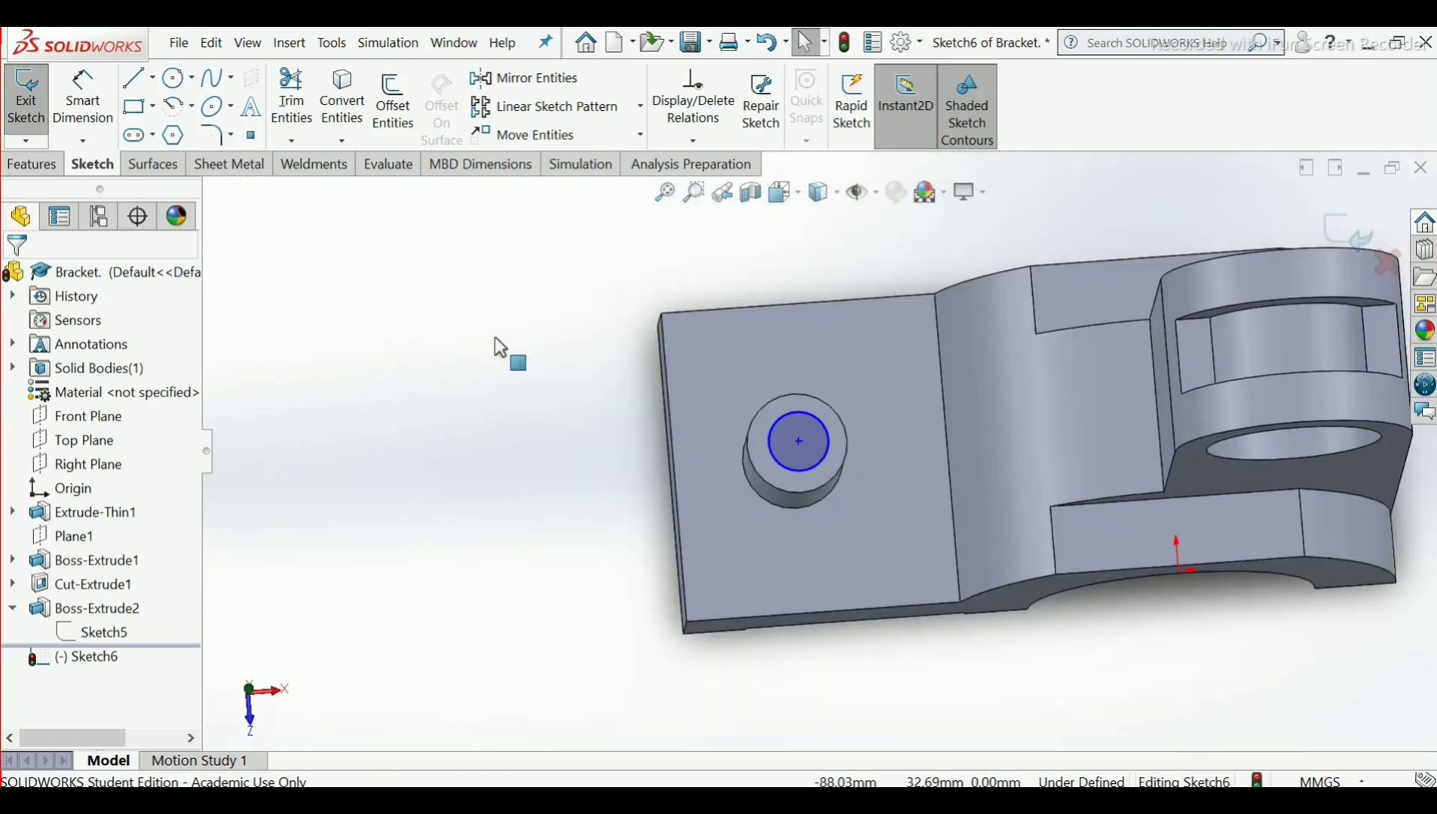
Dimension the circle's centre 95 mm from the bracket's end edge on the lug side
{"action": "left_click", "coordinate": [95, 107]}
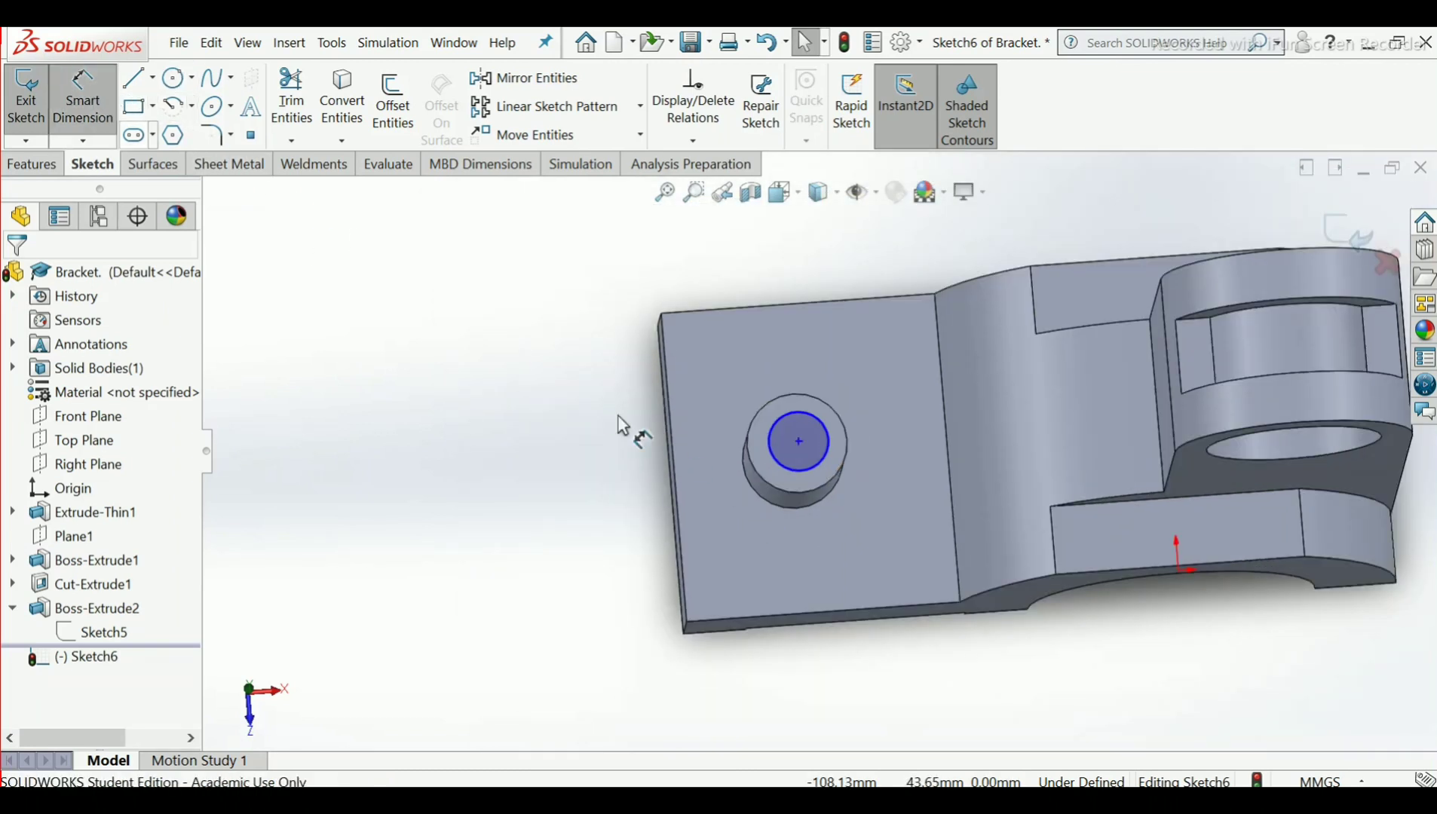
{"action": "left_click", "coordinate": [800, 442]}
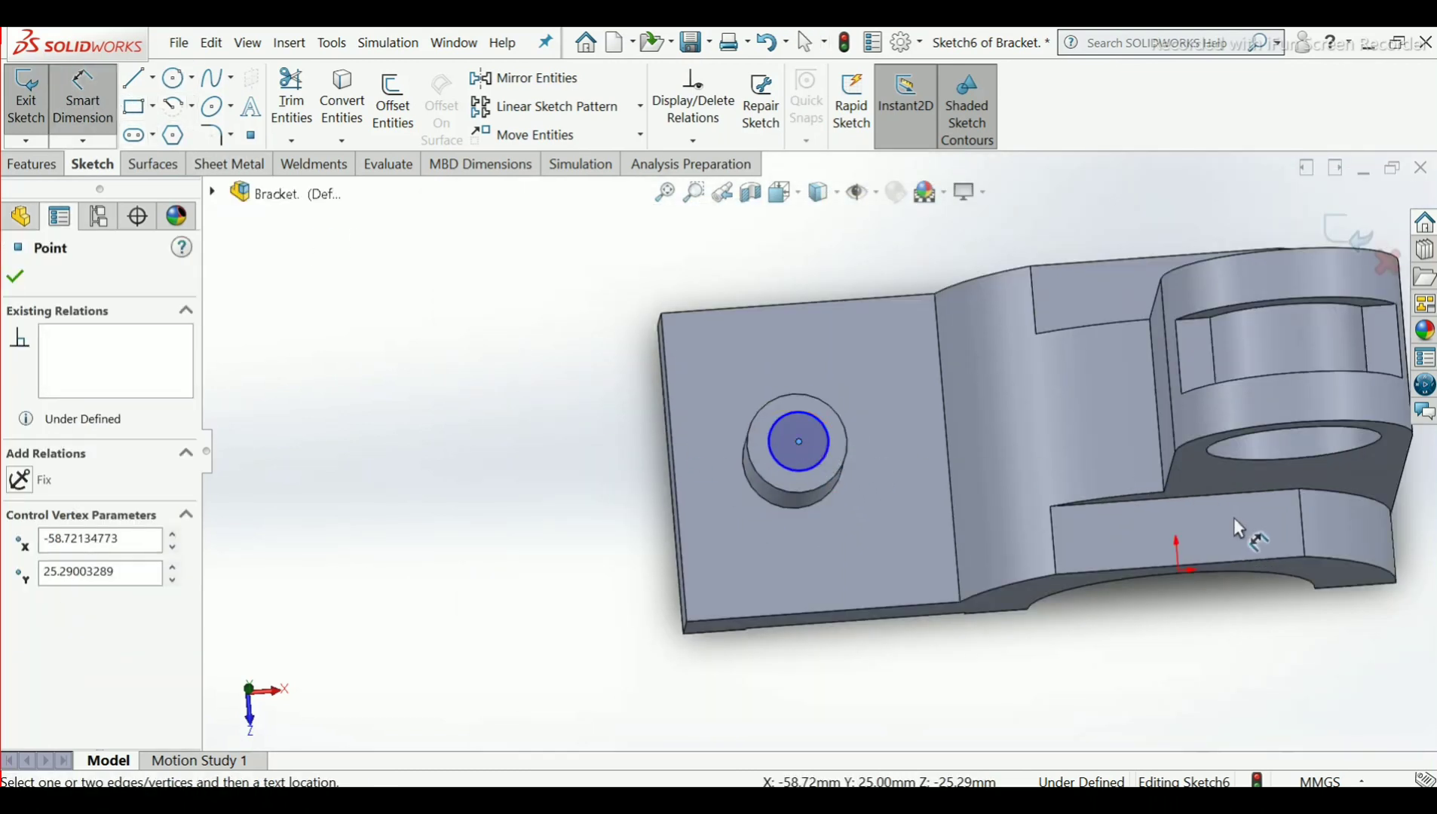
{"action": "key", "text": "ctrl+8"}
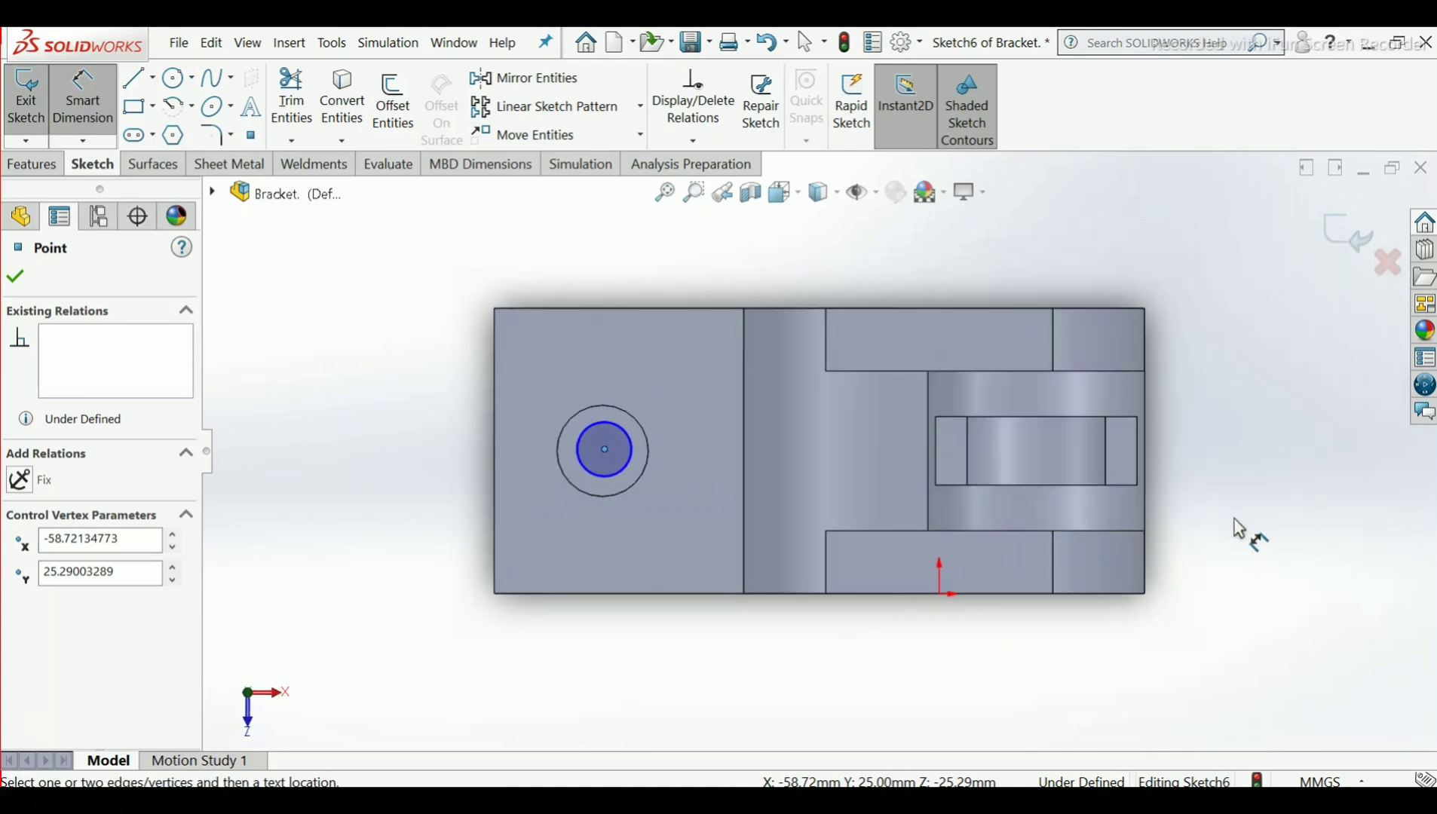
{"action": "left_click", "coordinate": [1145, 366]}
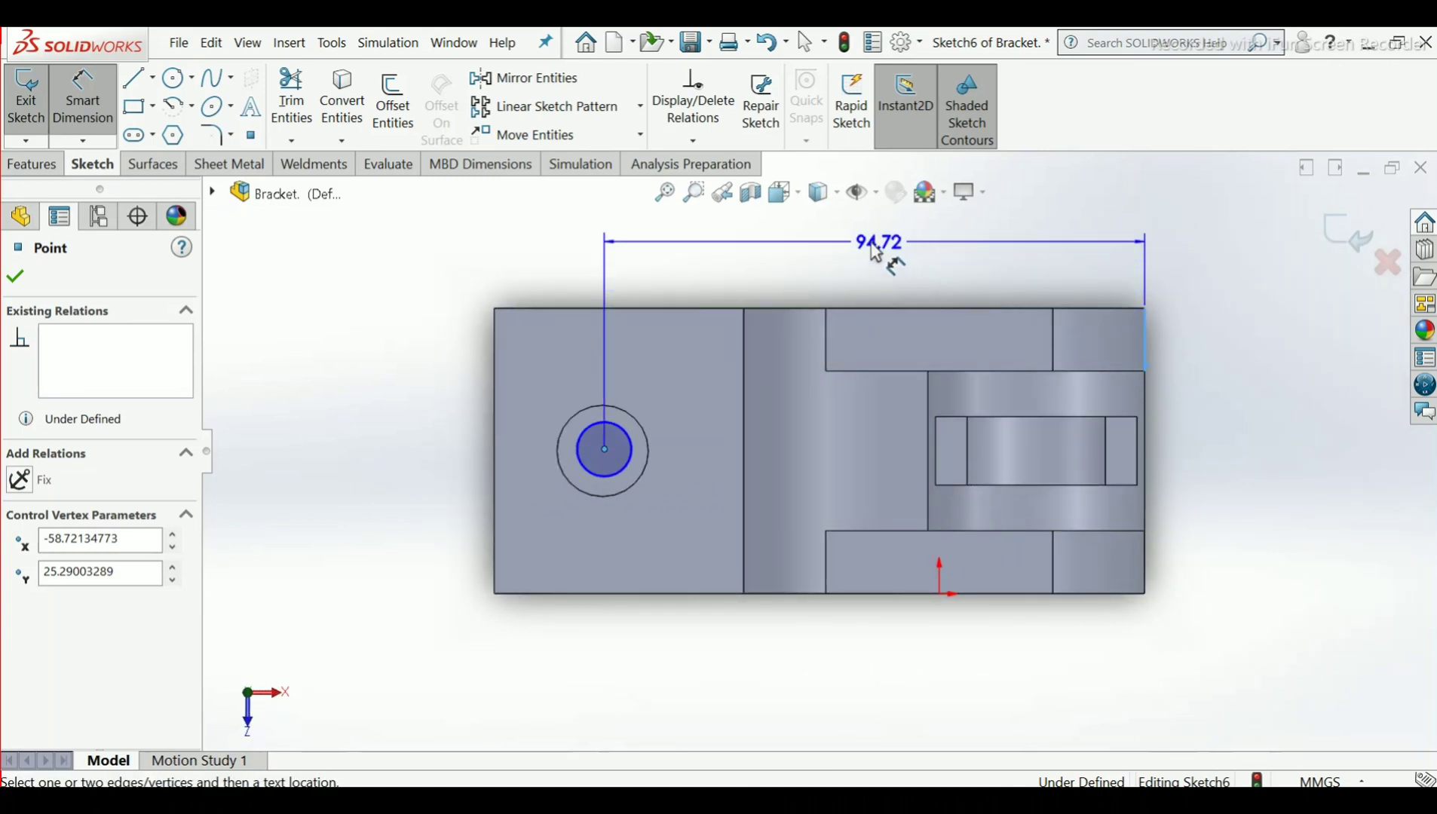
{"action": "left_click", "coordinate": [873, 242]}
{"action": "type", "text": "95"}
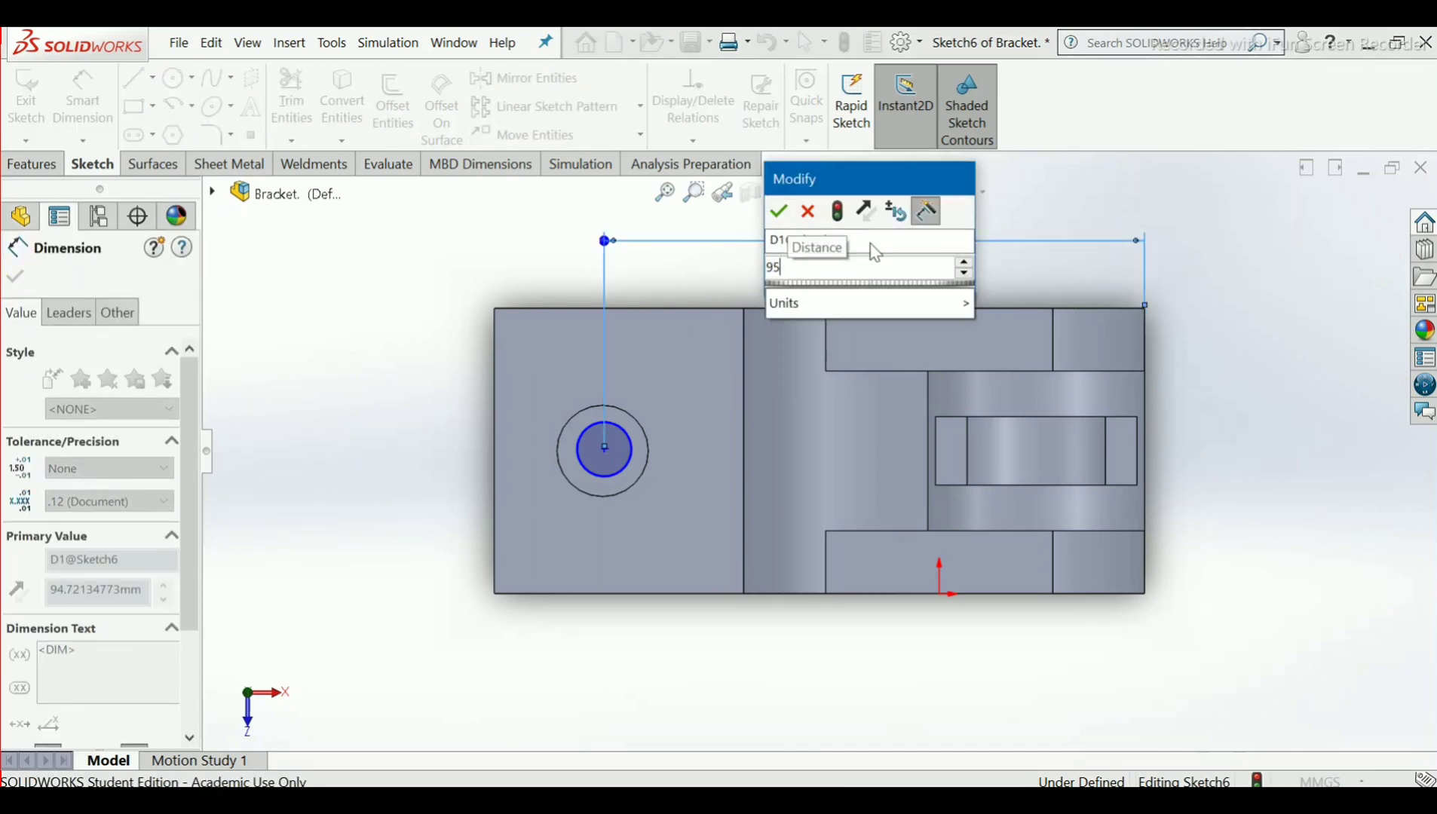
{"action": "key", "text": "Return"}
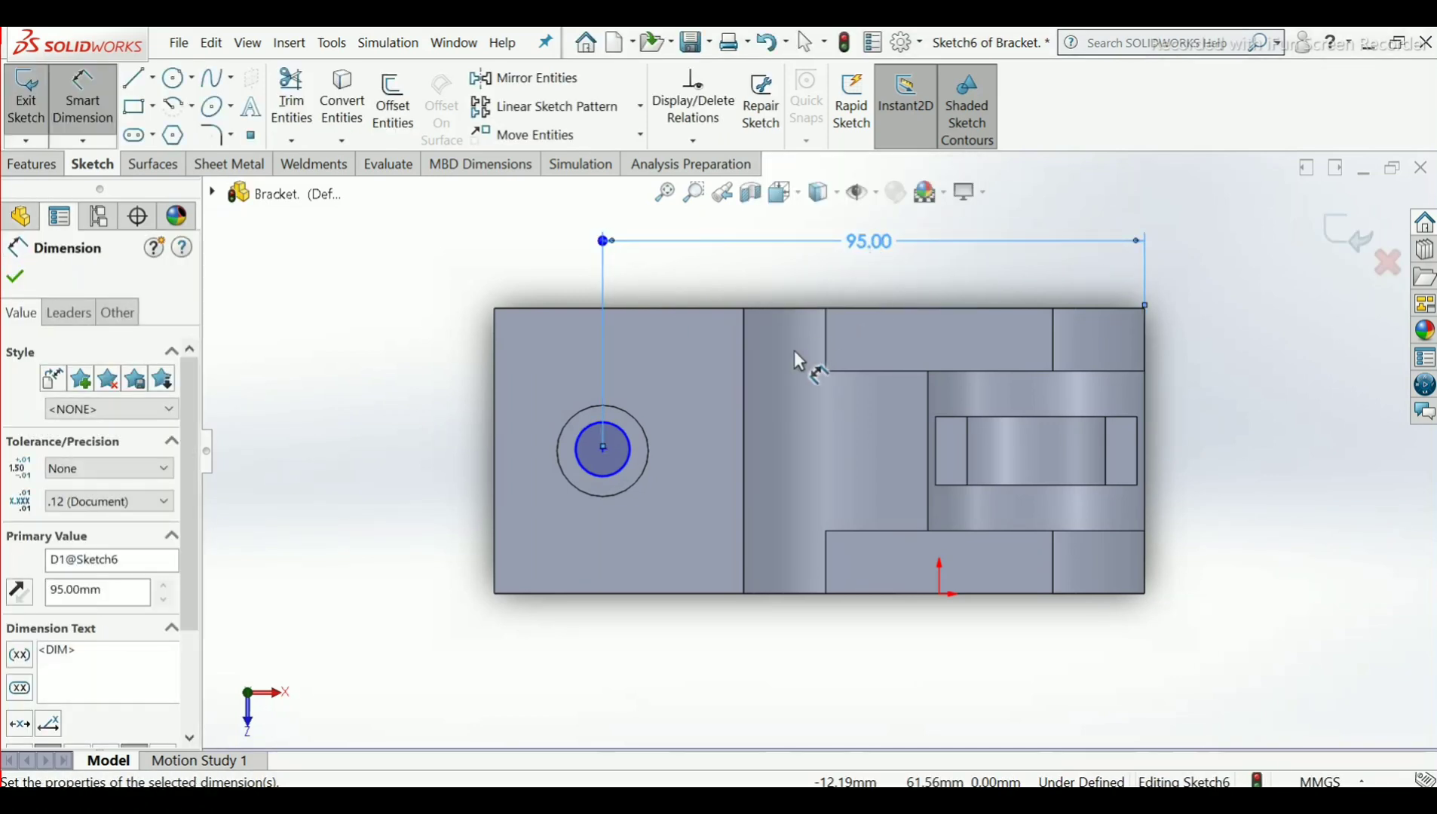
Dimension the circle's centre 25 mm from the flat plate's front edge and finish dimensioning
{"action": "left_click", "coordinate": [603, 449]}
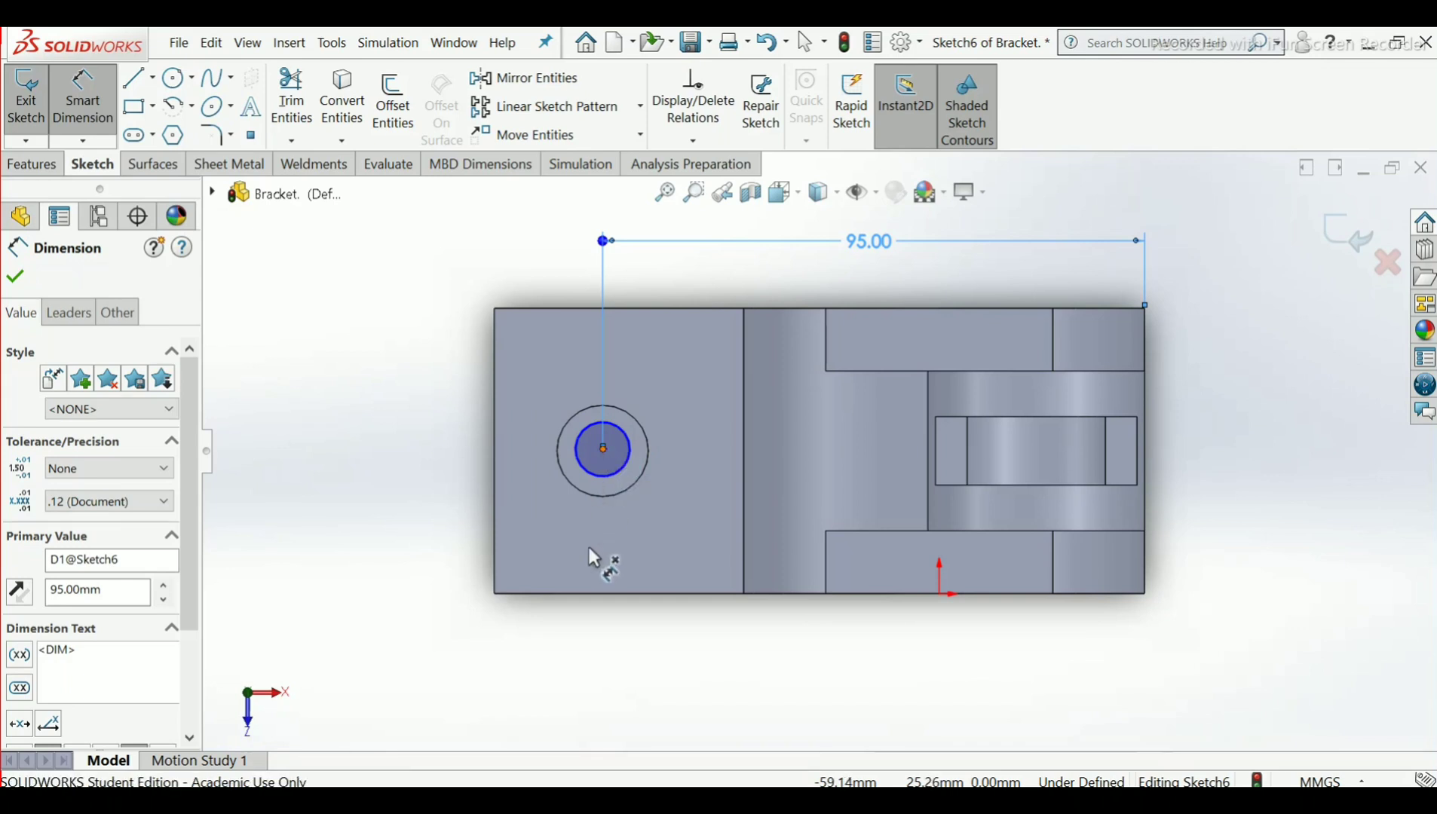
{"action": "left_click", "coordinate": [590, 597]}
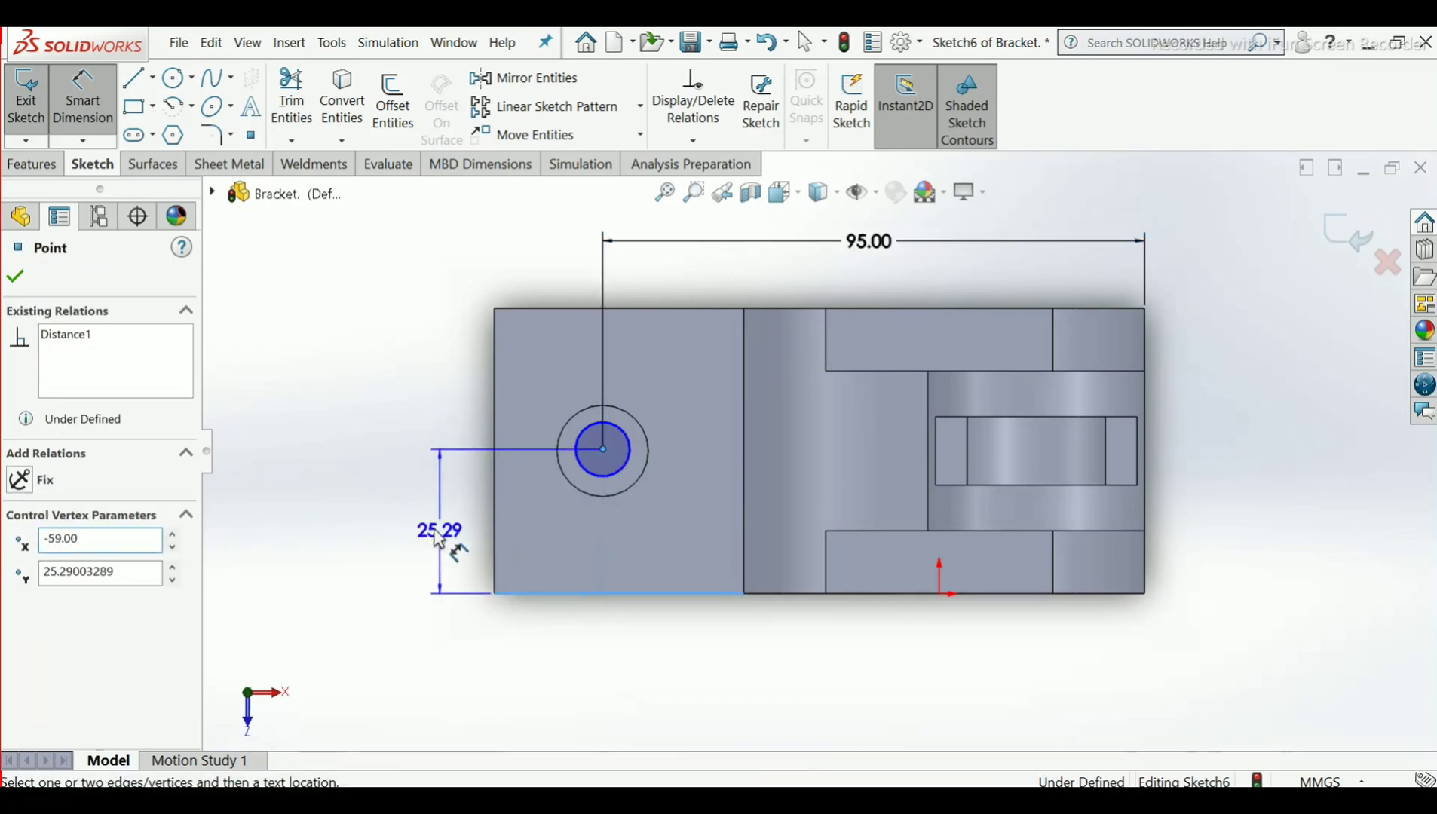
{"action": "left_click", "coordinate": [429, 528]}
{"action": "type", "text": "25"}
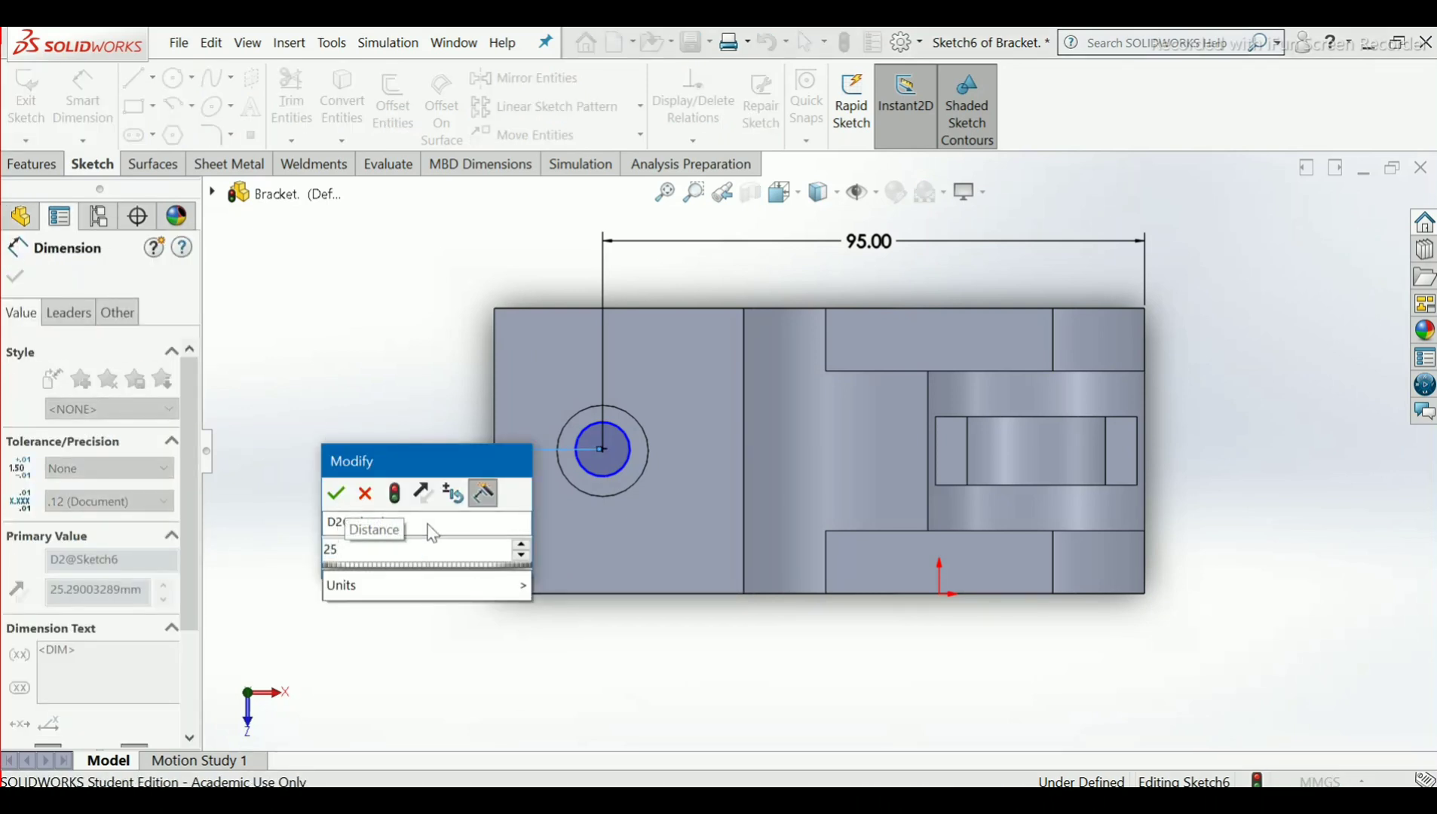
{"action": "key", "text": "Return"}
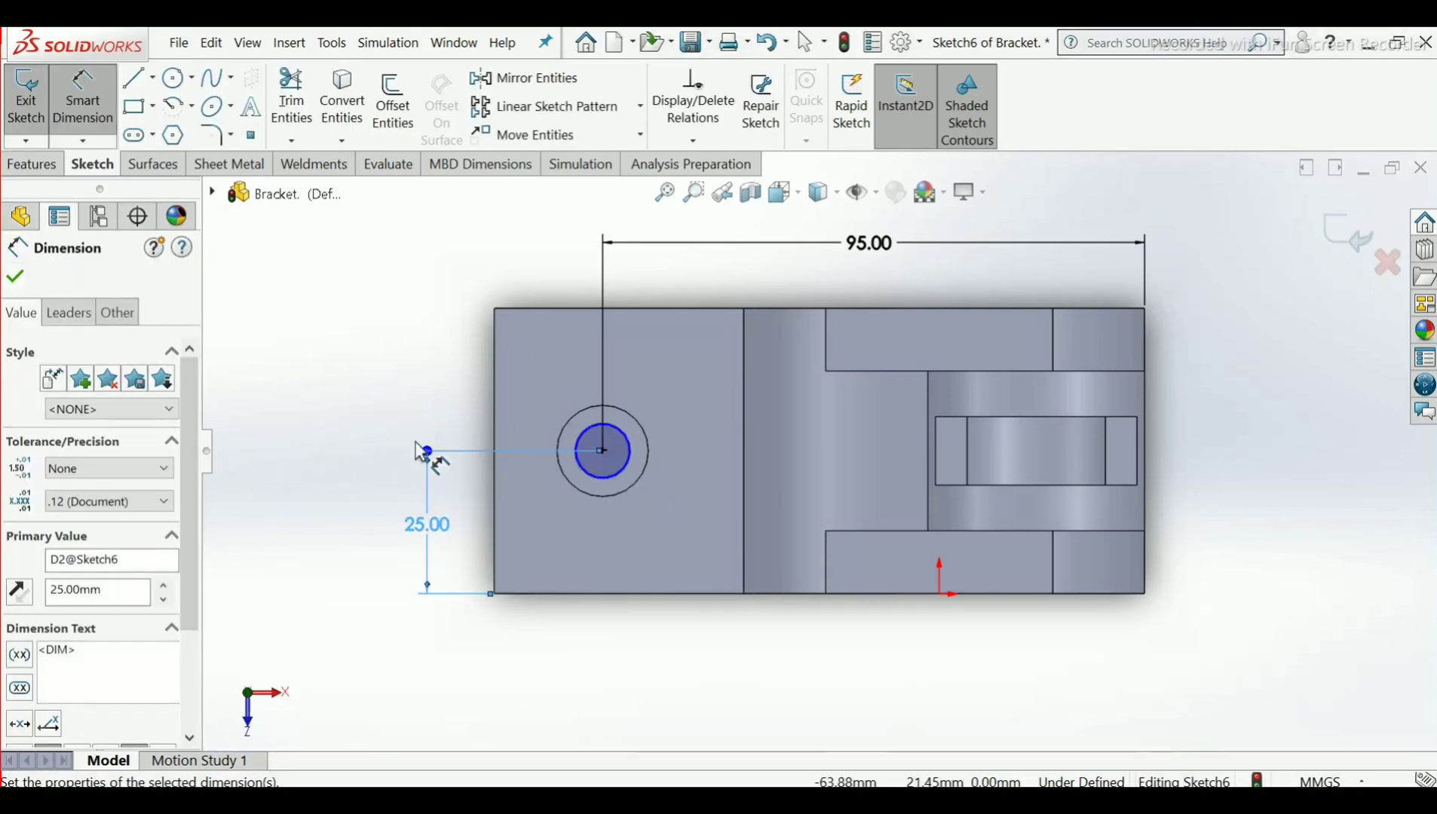
{"action": "left_click", "coordinate": [15, 277]}
{"action": "key", "text": "Escape"}
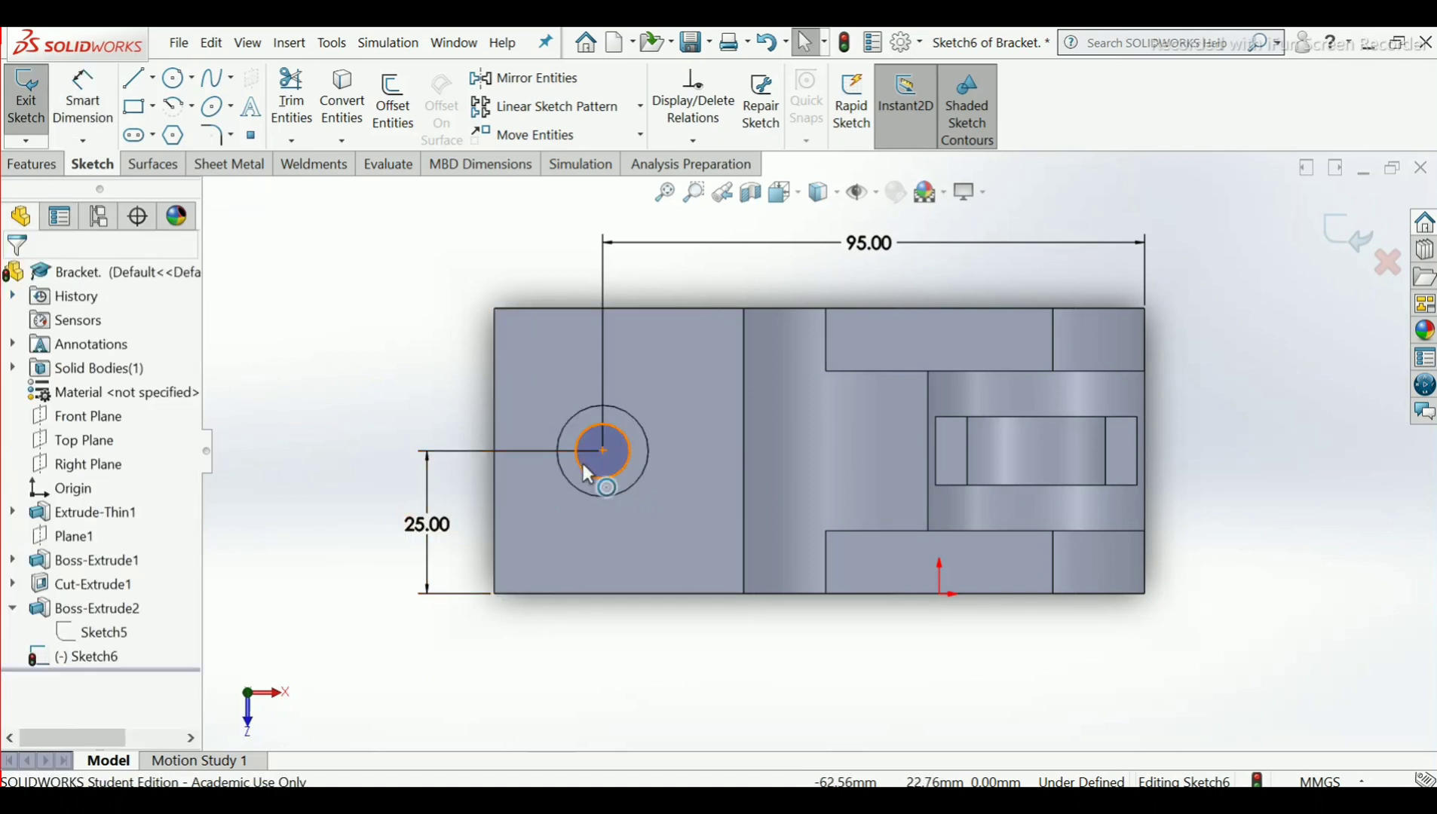
Dimension the circle on the boss with a diameter of 12 mm and exit the sketch
{"action": "left_click", "coordinate": [85, 116]}
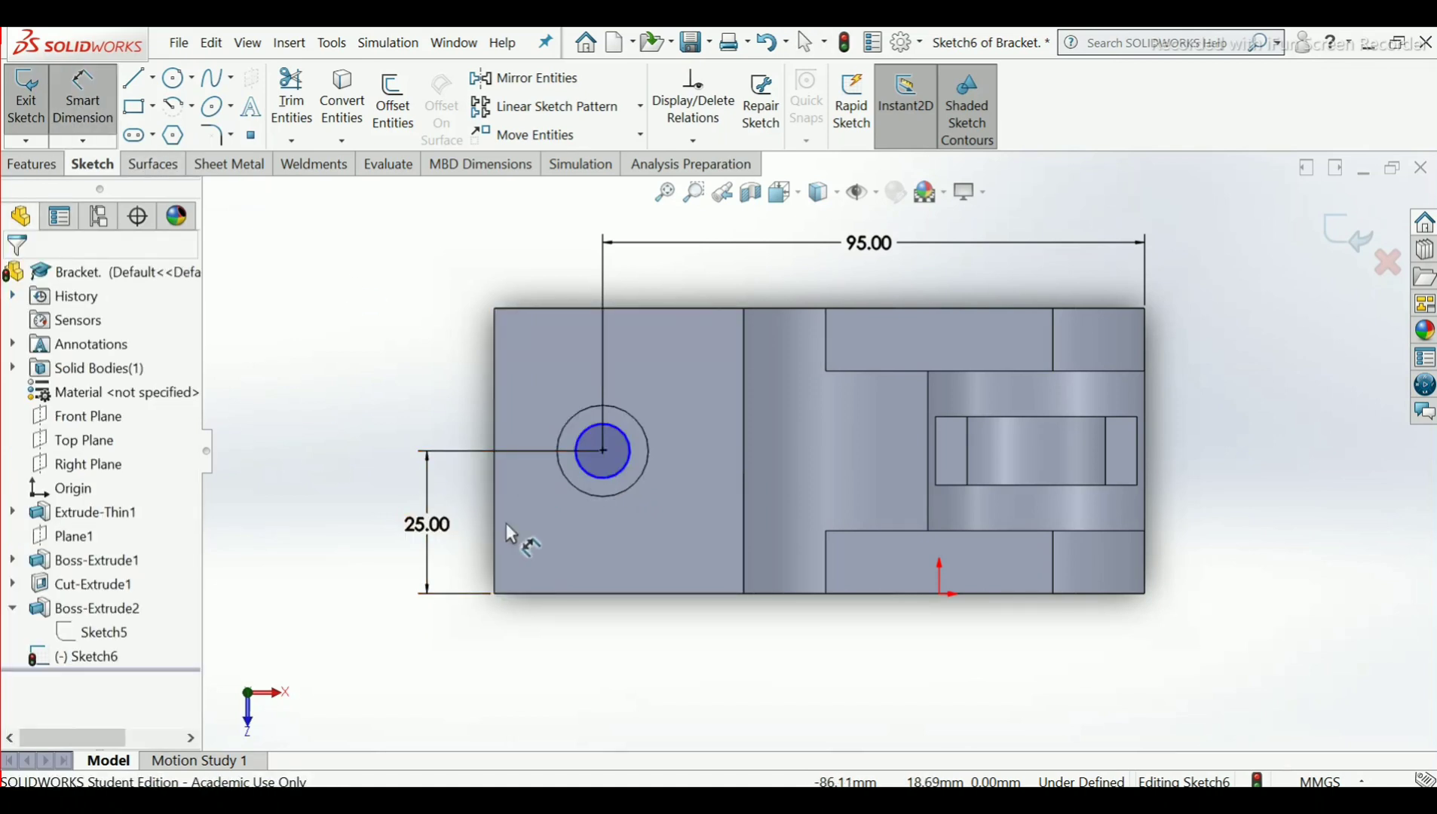
{"action": "left_click", "coordinate": [603, 486]}
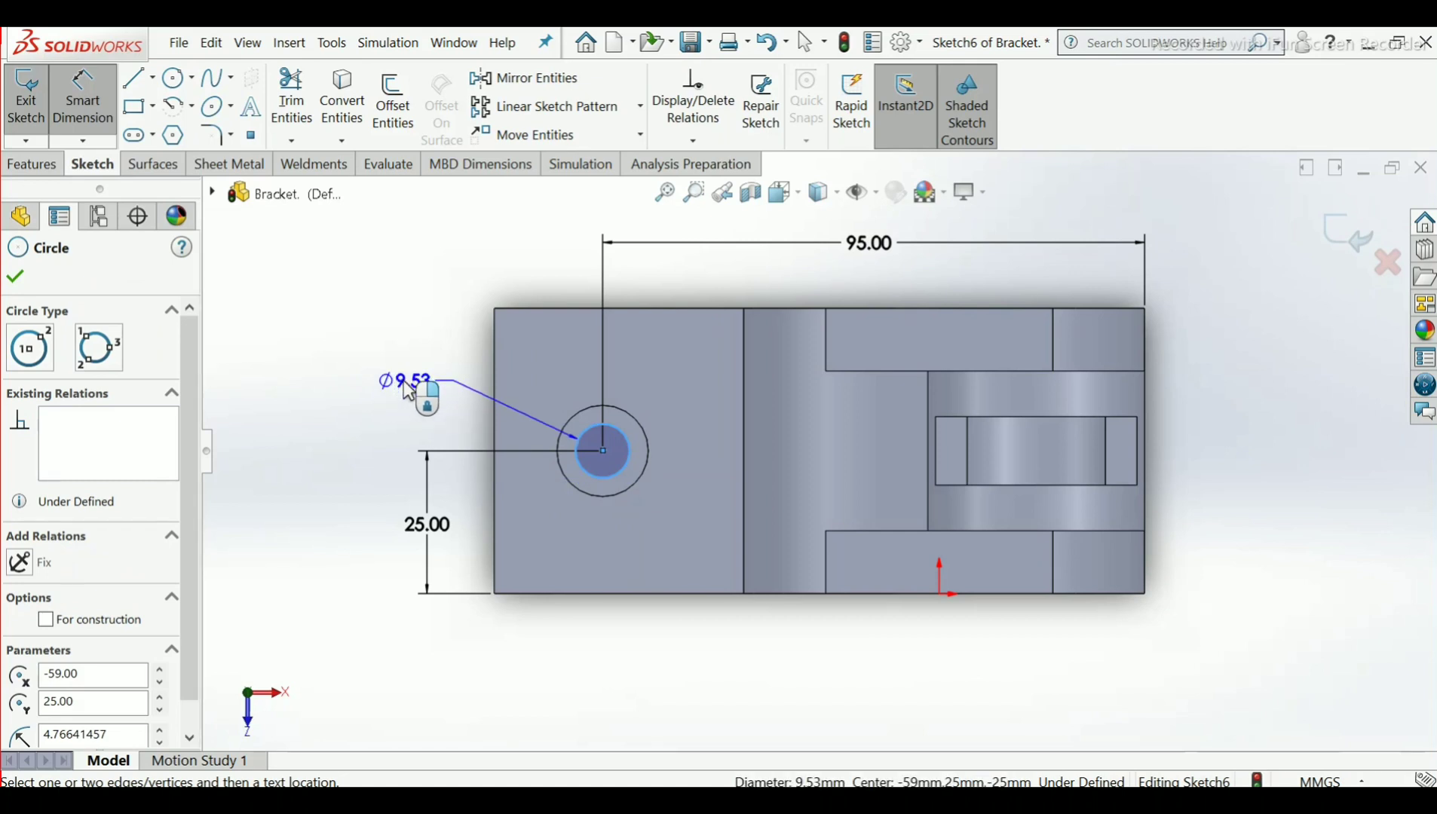
{"action": "left_click", "coordinate": [411, 392]}
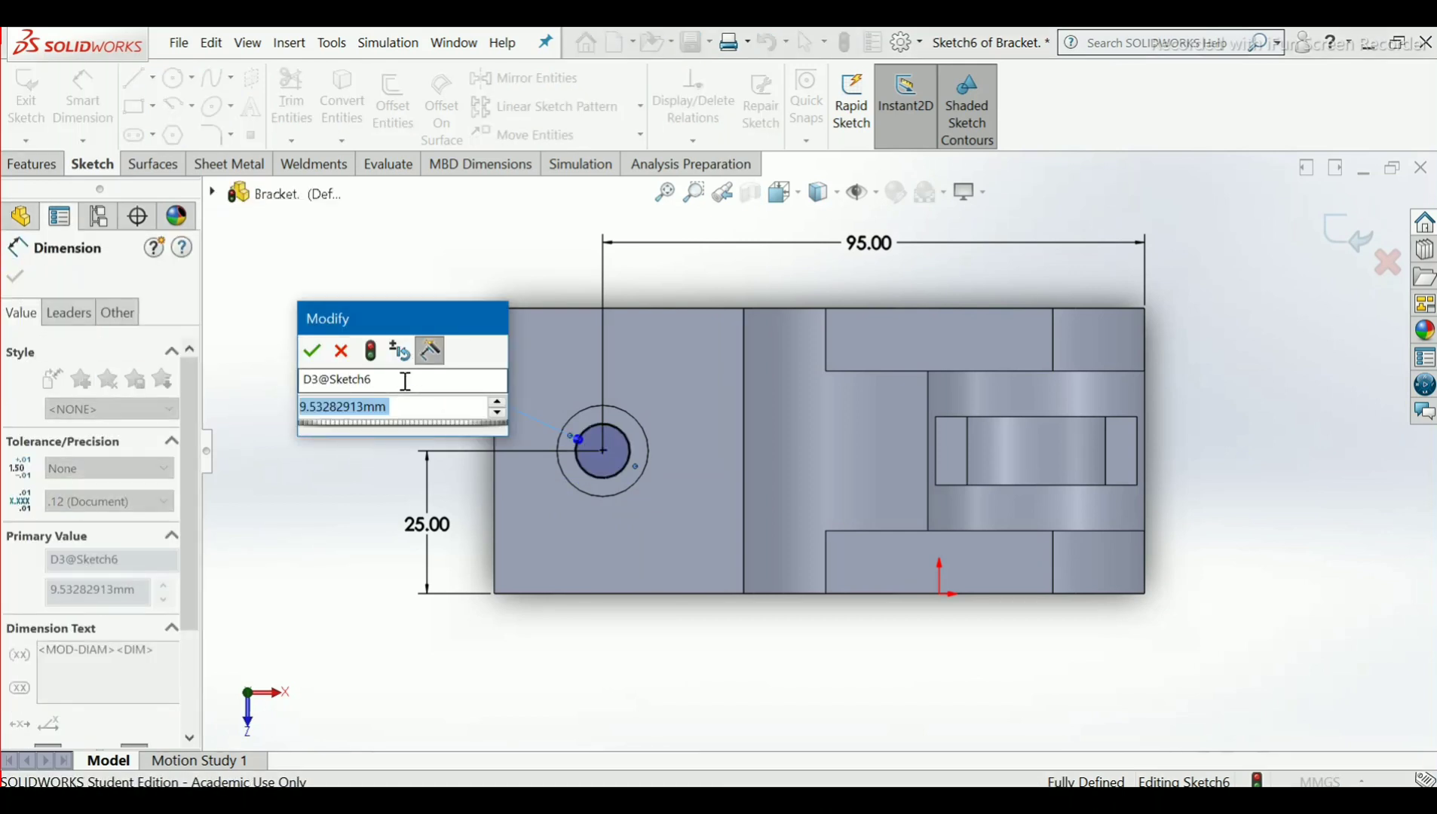
{"action": "type", "text": "12"}
{"action": "key", "text": "Return"}
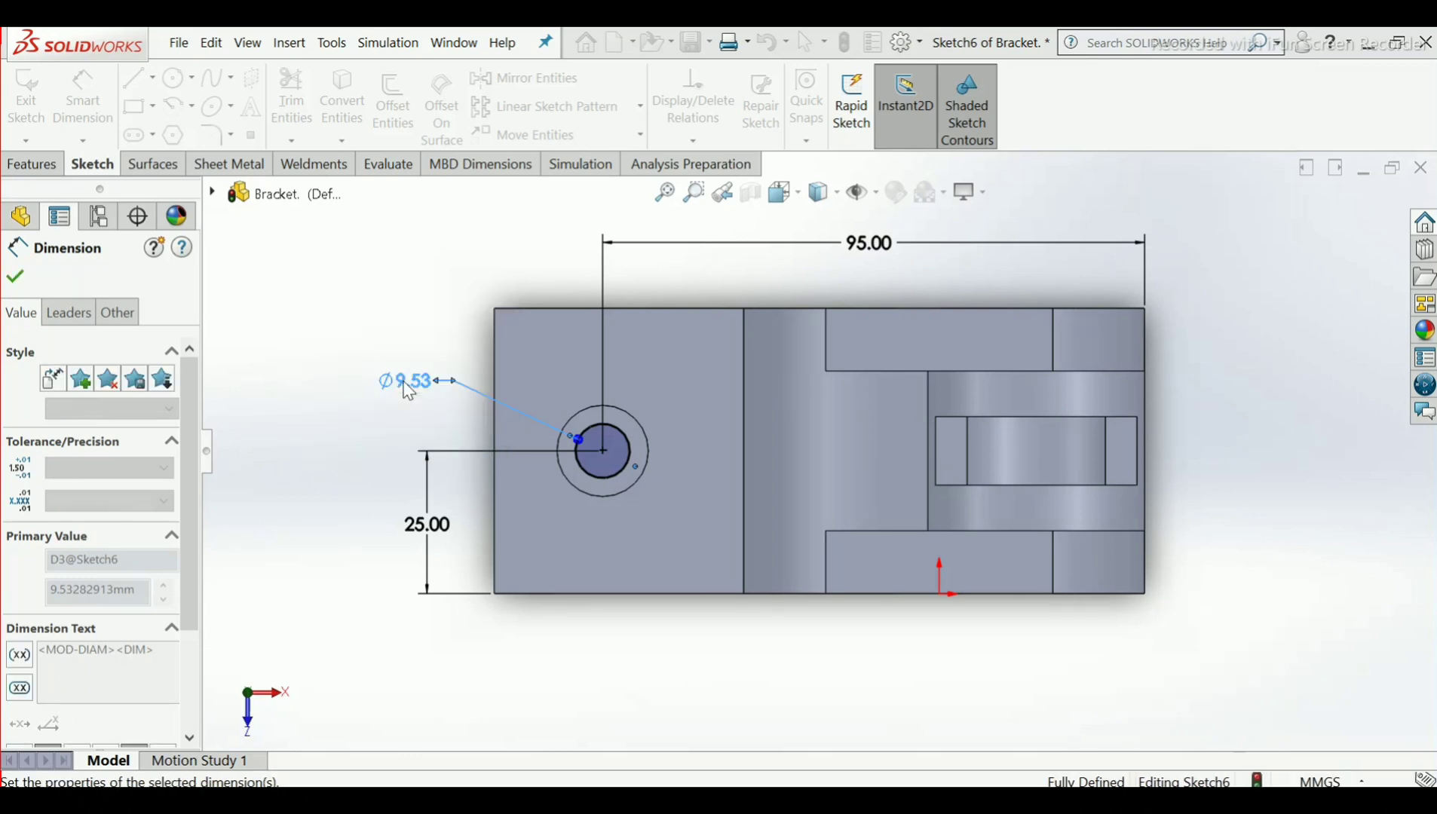
{"action": "left_click", "coordinate": [15, 276]}
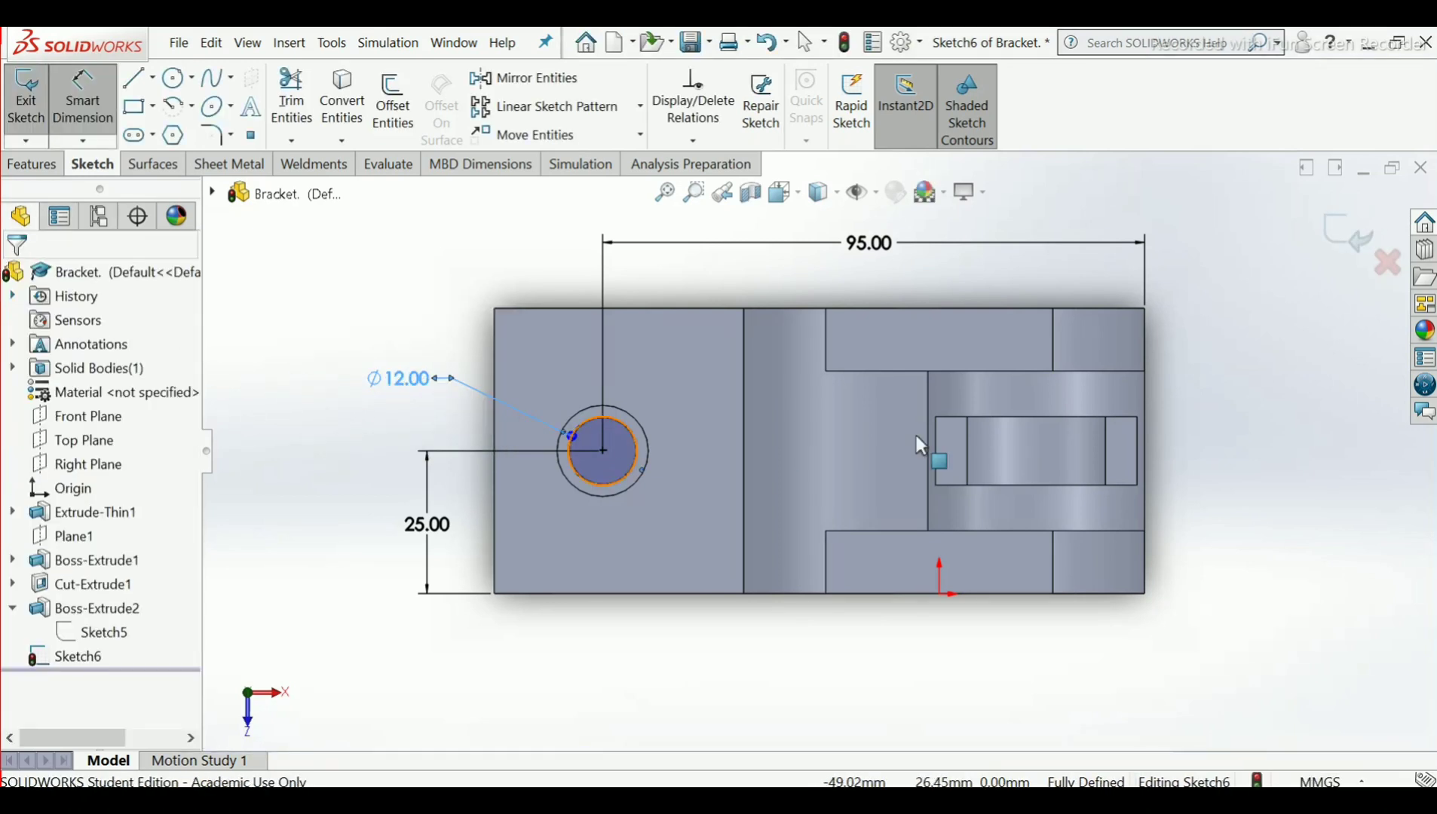
{"action": "key", "text": "Escape"}
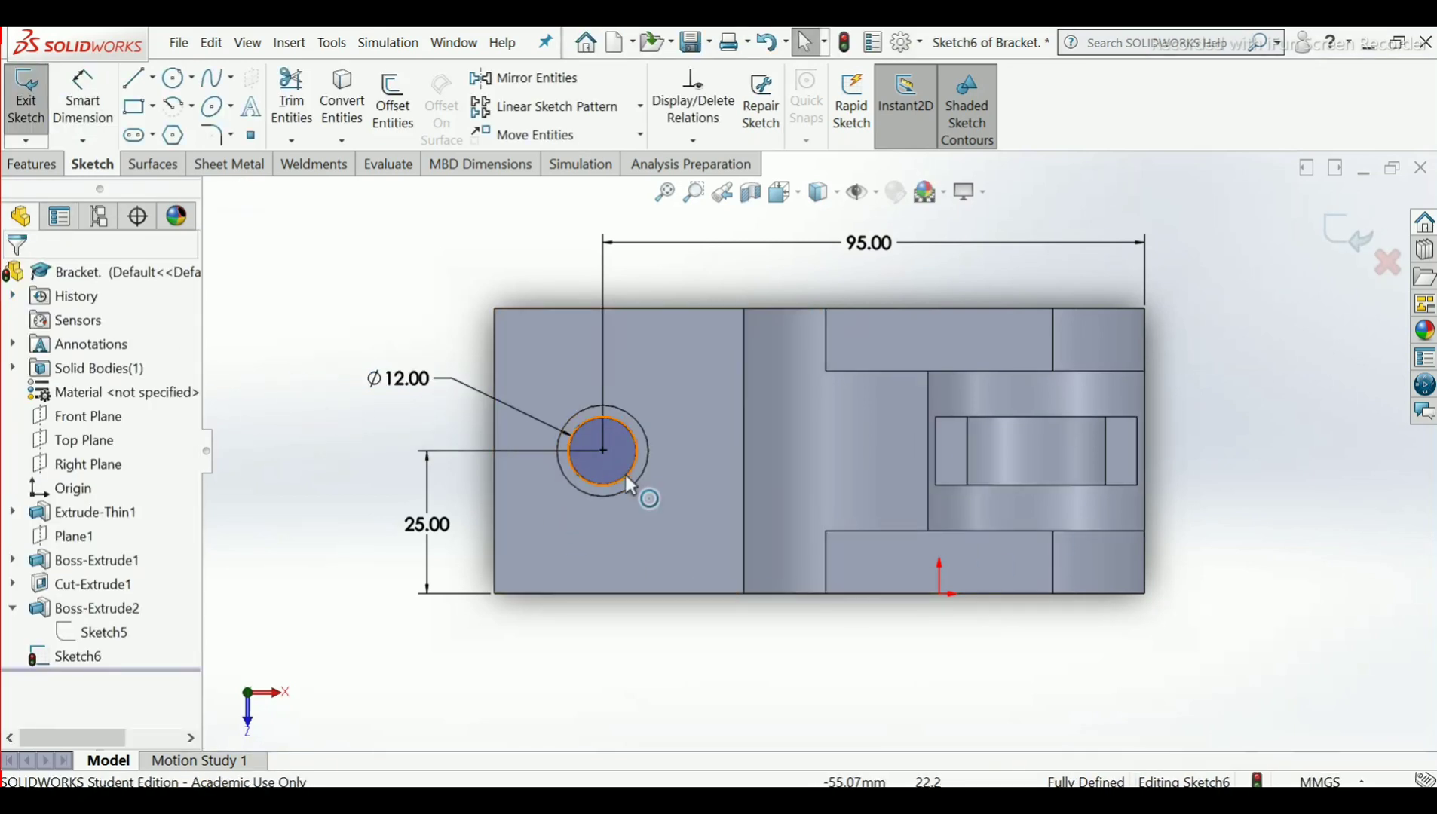
{"action": "left_click", "coordinate": [1355, 251]}
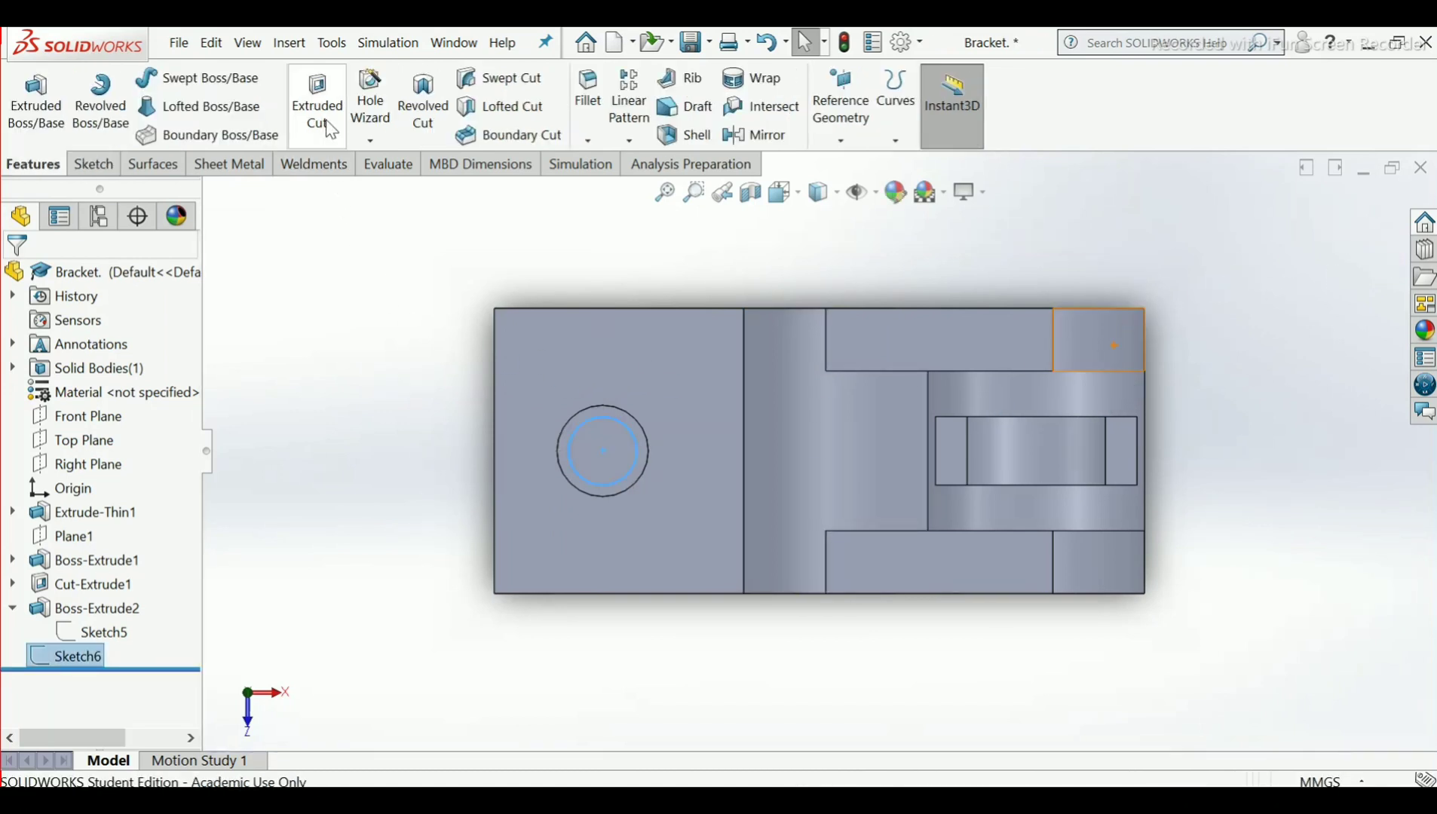
Cut the 12 mm circle down through the boss and flat plate with a 65 mm blind extruded cut
{"action": "left_click", "coordinate": [316, 101]}
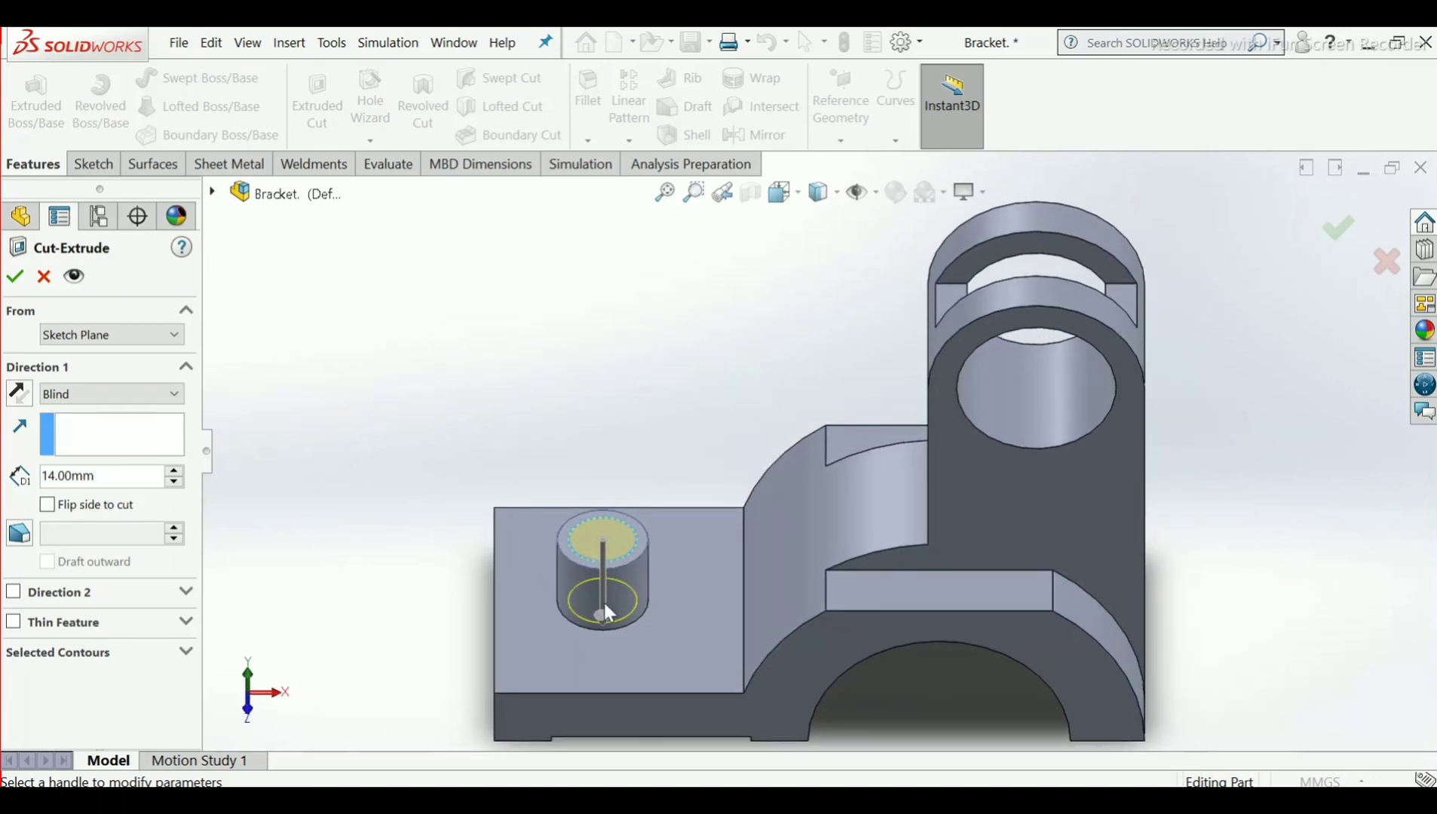
{"action": "scroll", "coordinate": [603, 601], "scroll_direction": "up", "scroll_amount": 4}
{"action": "scroll", "coordinate": [694, 526], "scroll_direction": "down", "scroll_amount": 6}
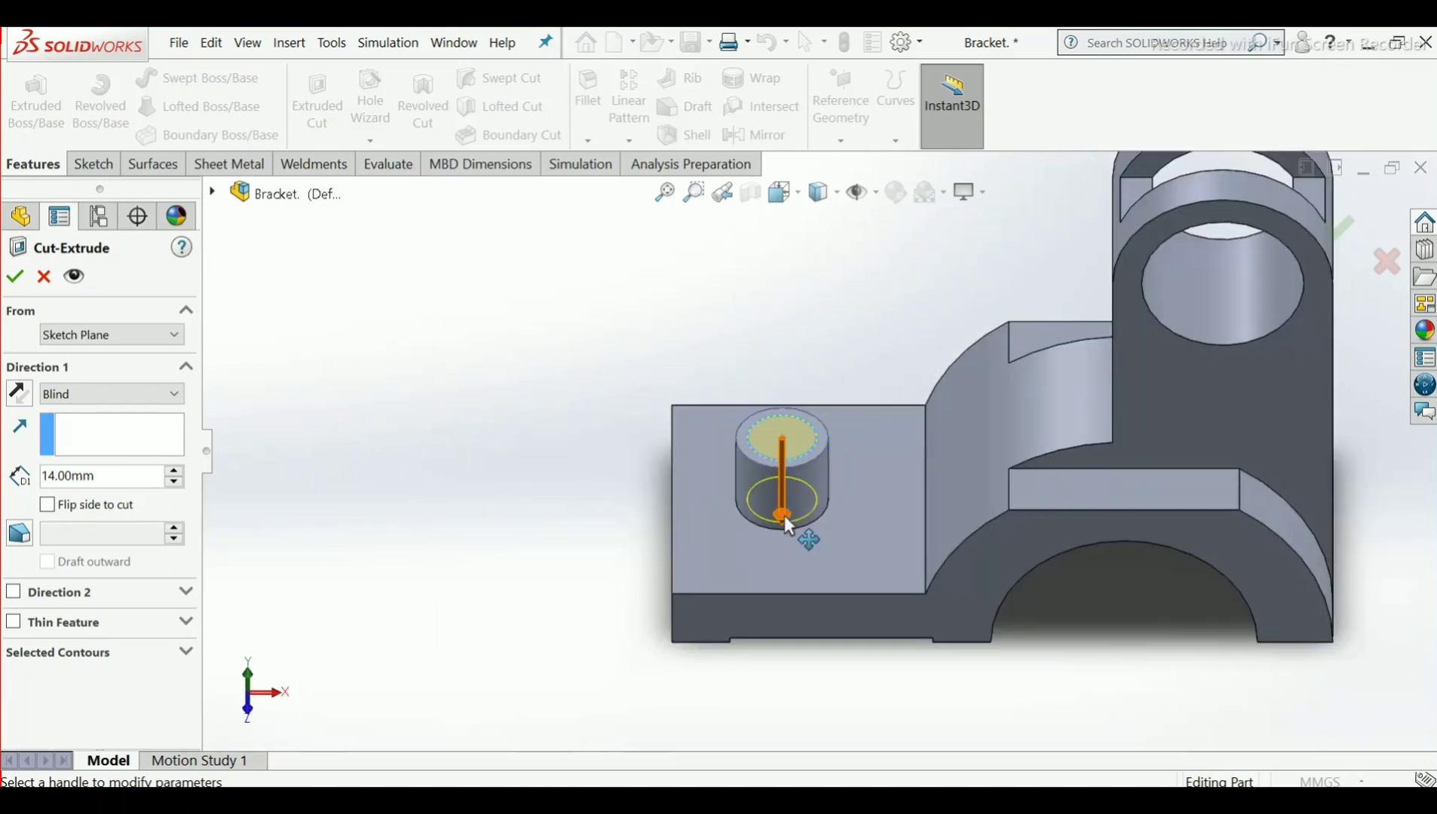
{"action": "left_click_drag", "start_coordinate": [787, 526], "coordinate": [784, 747]}
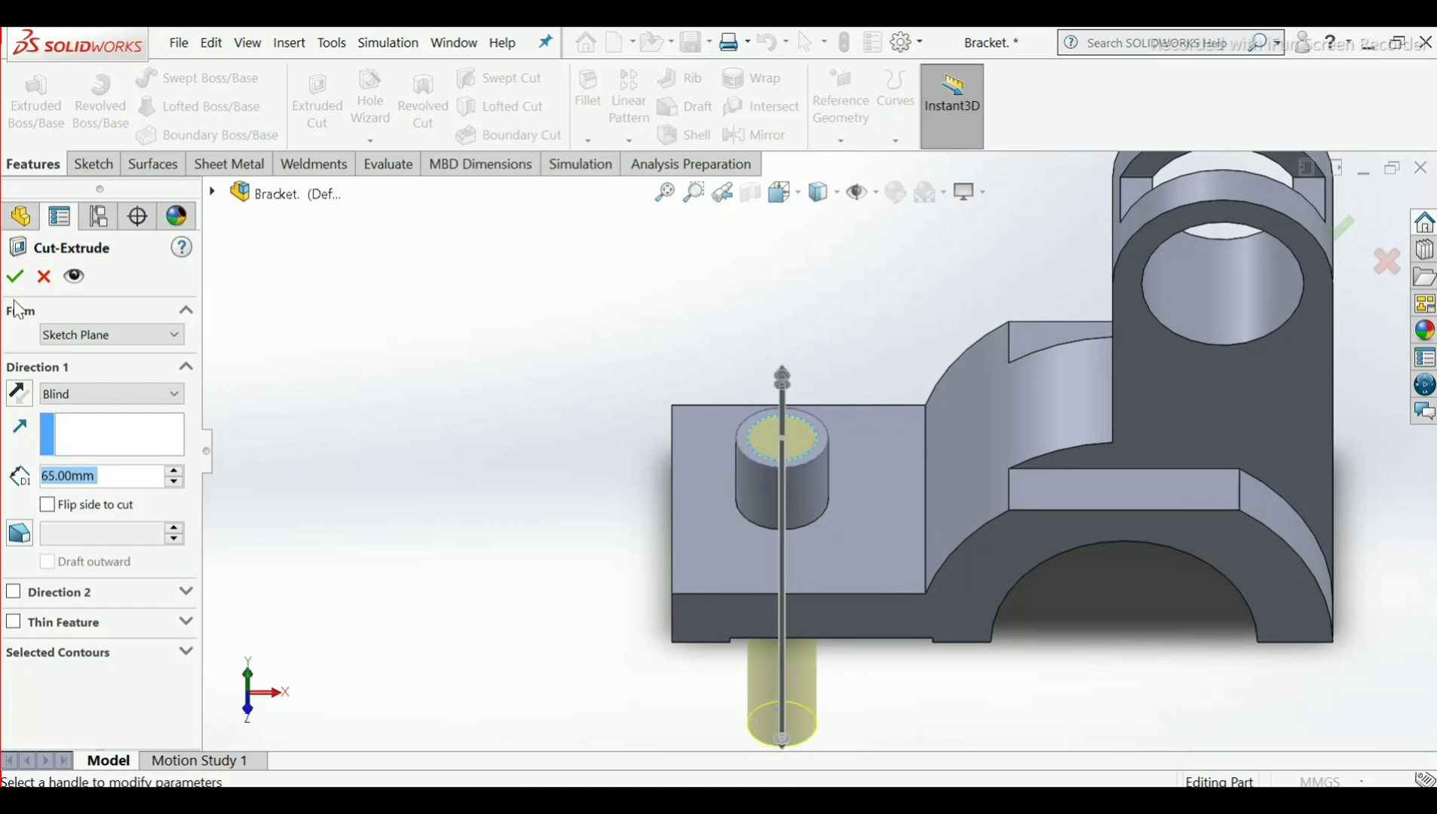
{"action": "left_click", "coordinate": [14, 276]}
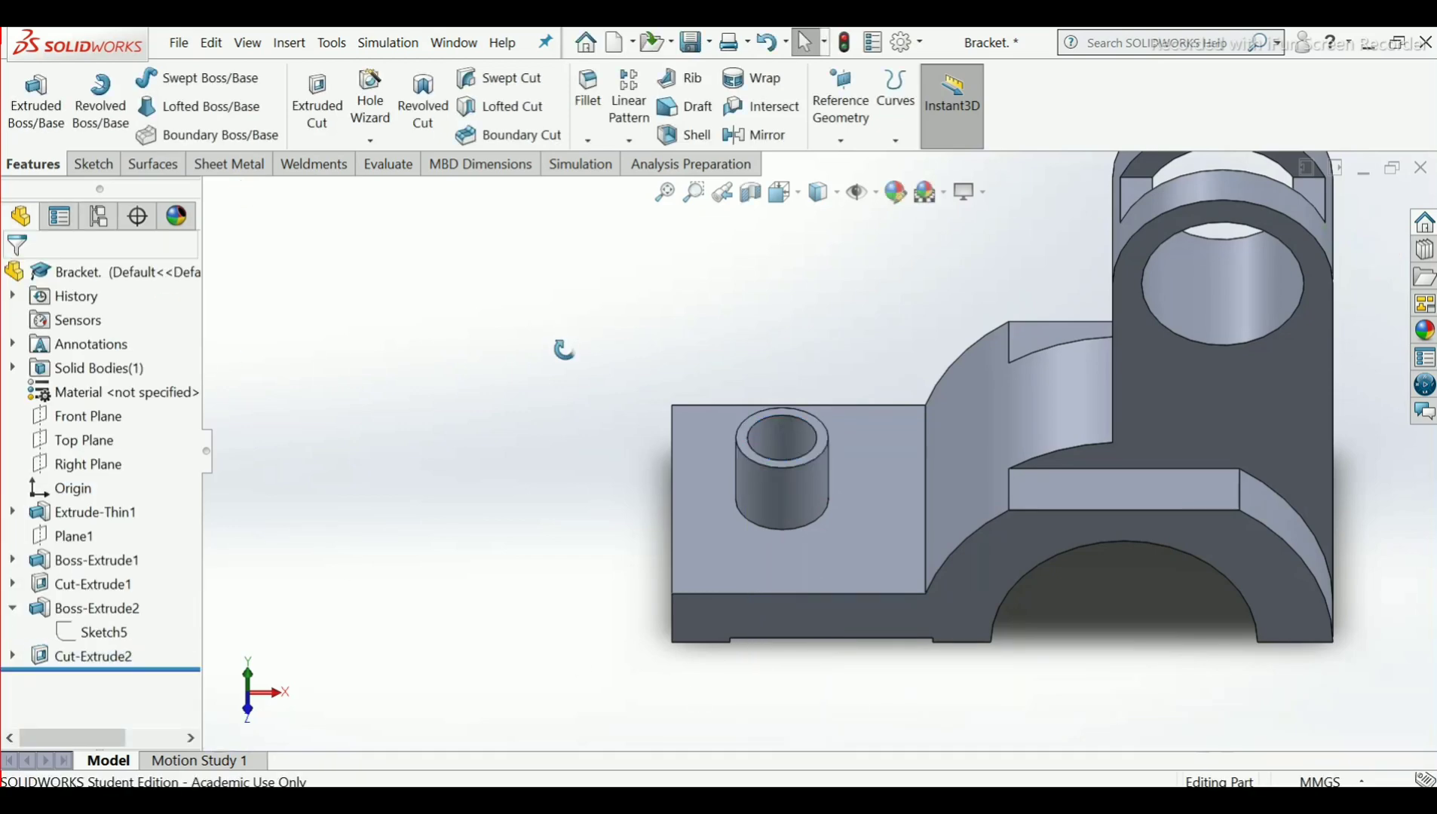
{"action": "middle_click_drag", "start_coordinate": [564, 349], "coordinate": [597, 522]}
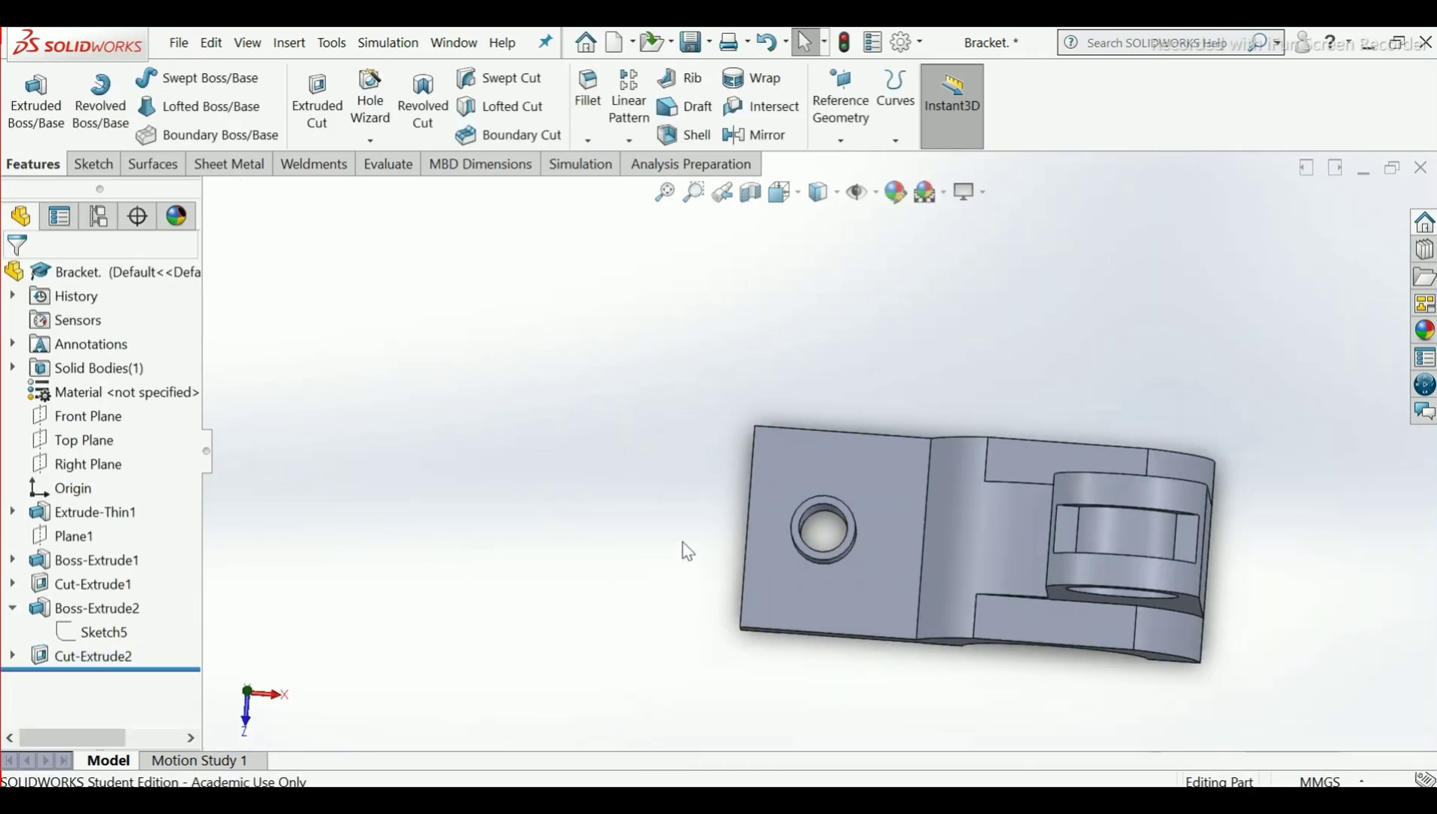
Fillet the edge where the cylindrical boss meets the flat plate with a 3 mm radius
{"action": "middle_click_drag", "start_coordinate": [688, 552], "coordinate": [665, 449]}
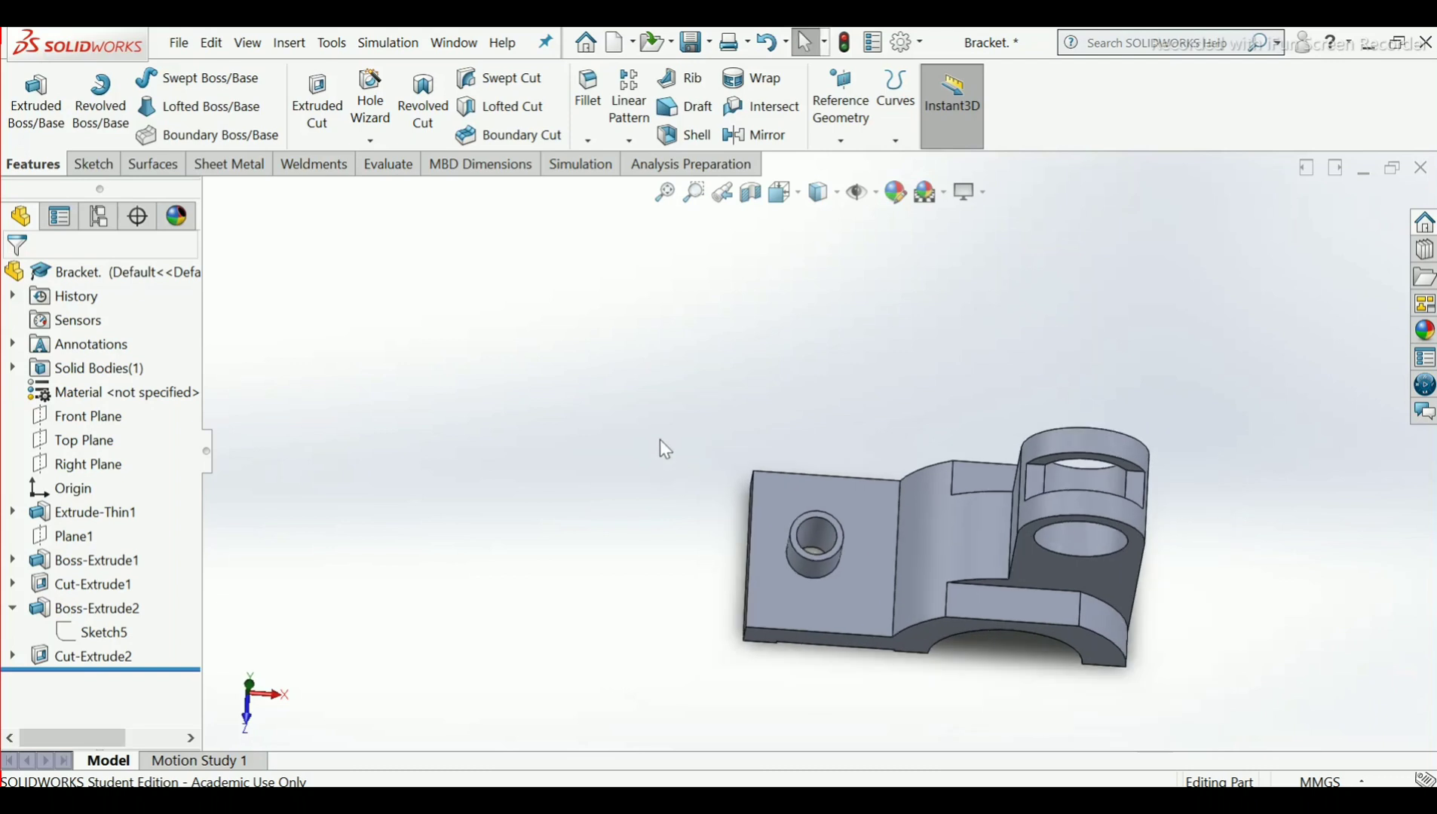
{"action": "left_click", "coordinate": [590, 98]}
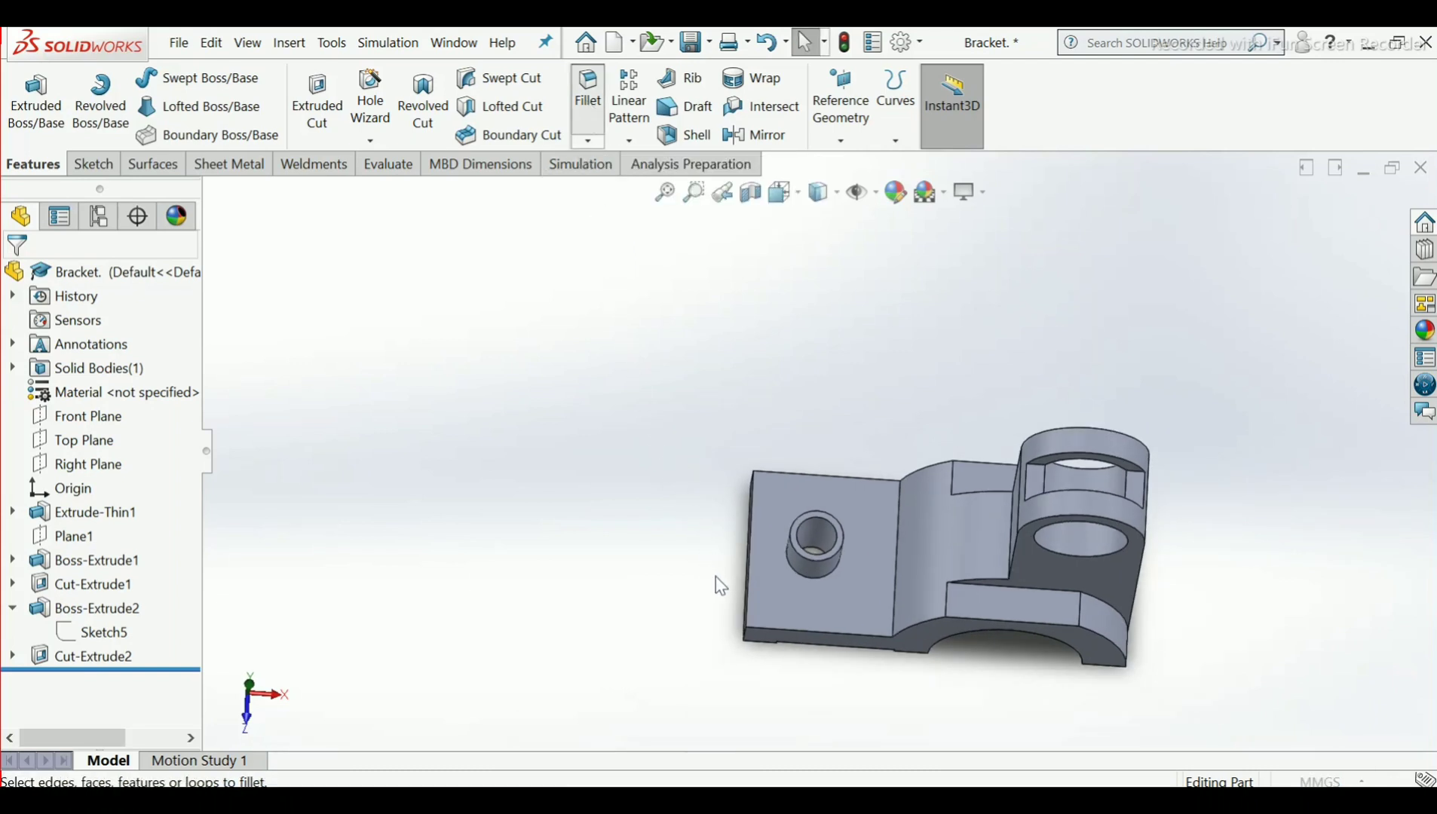
{"action": "scroll", "coordinate": [781, 583], "scroll_direction": "down", "scroll_amount": 5}
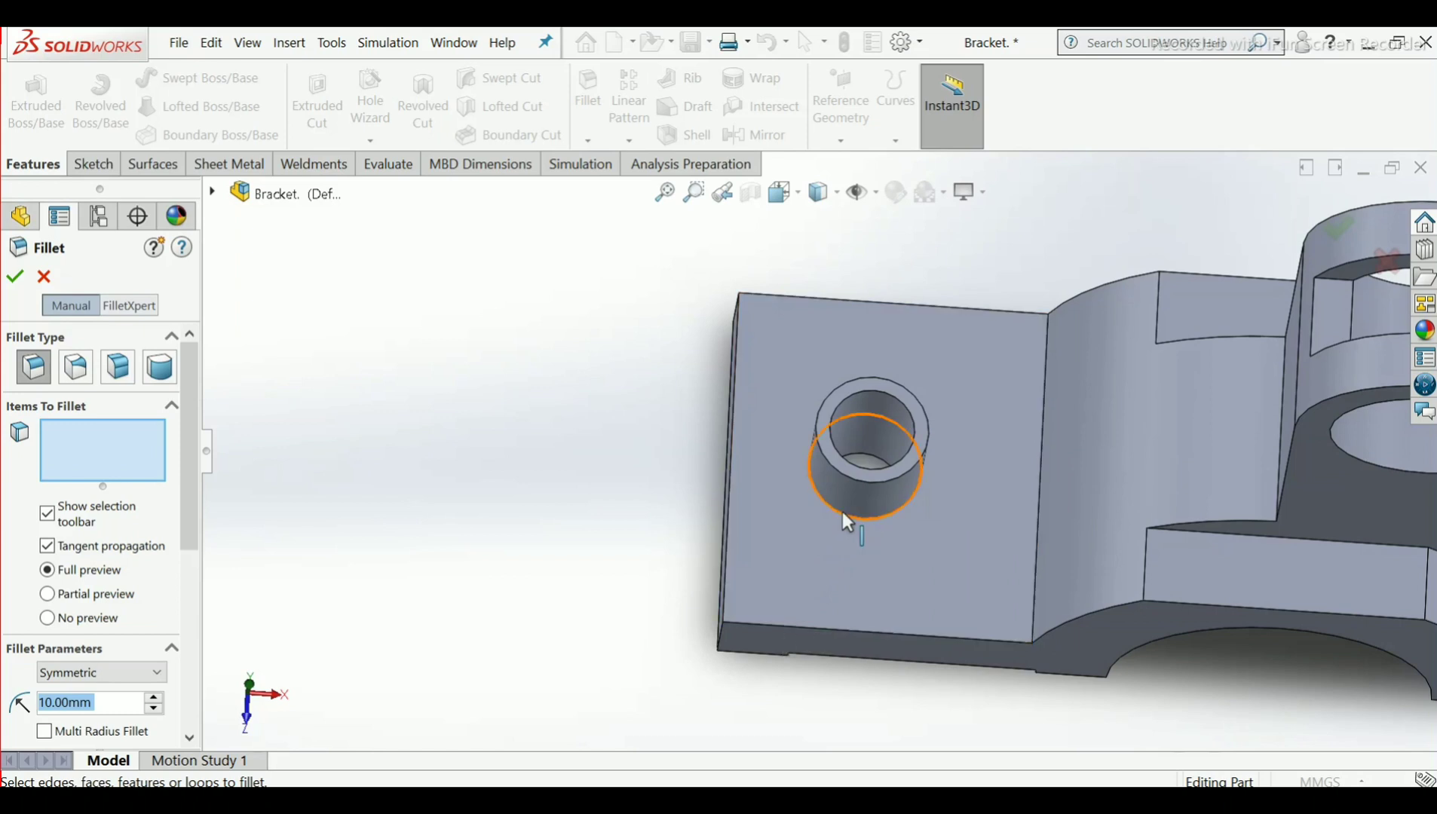
{"action": "left_click", "coordinate": [843, 512]}
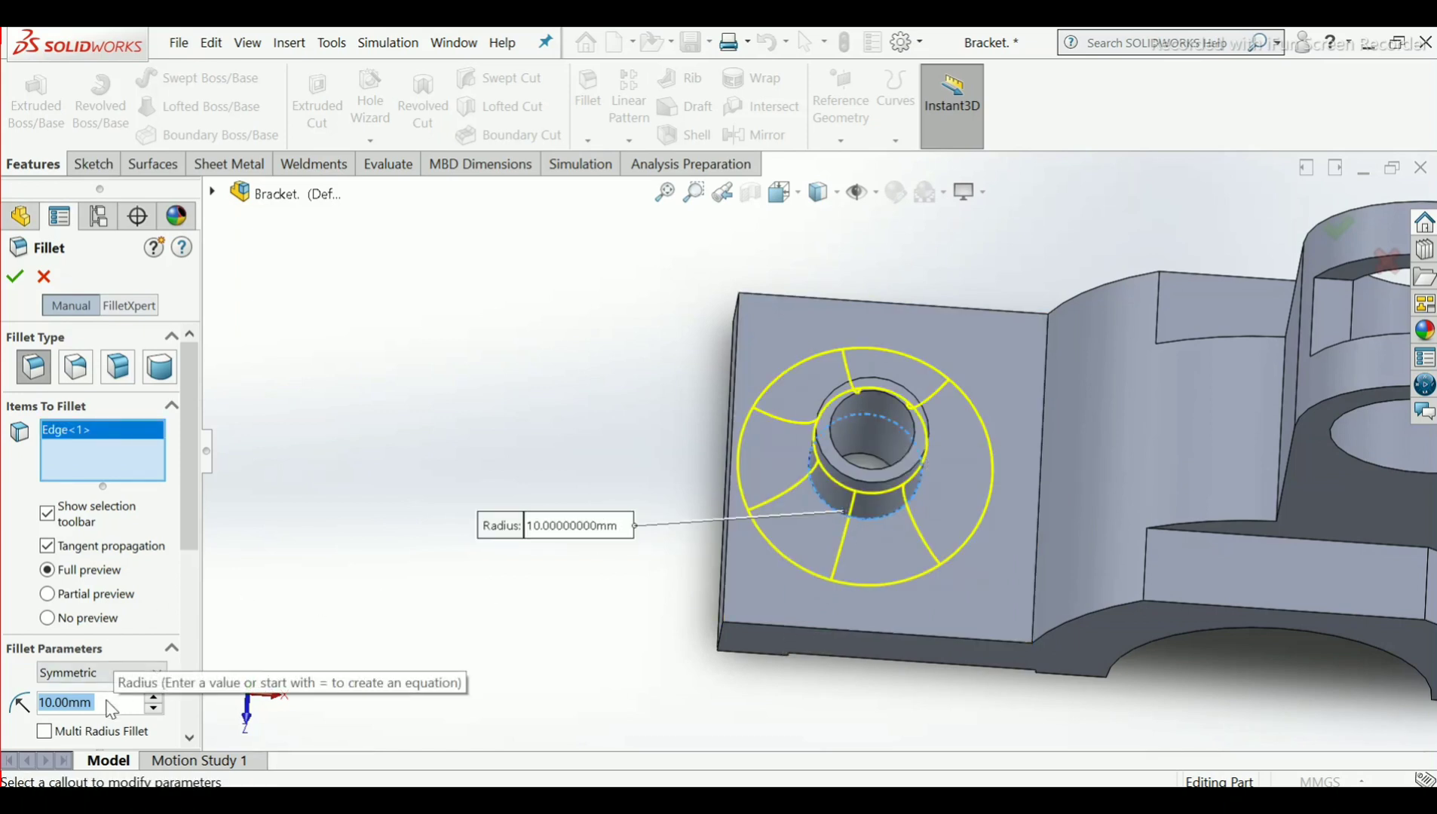
{"action": "type", "text": "3"}
{"action": "key", "text": "Return"}
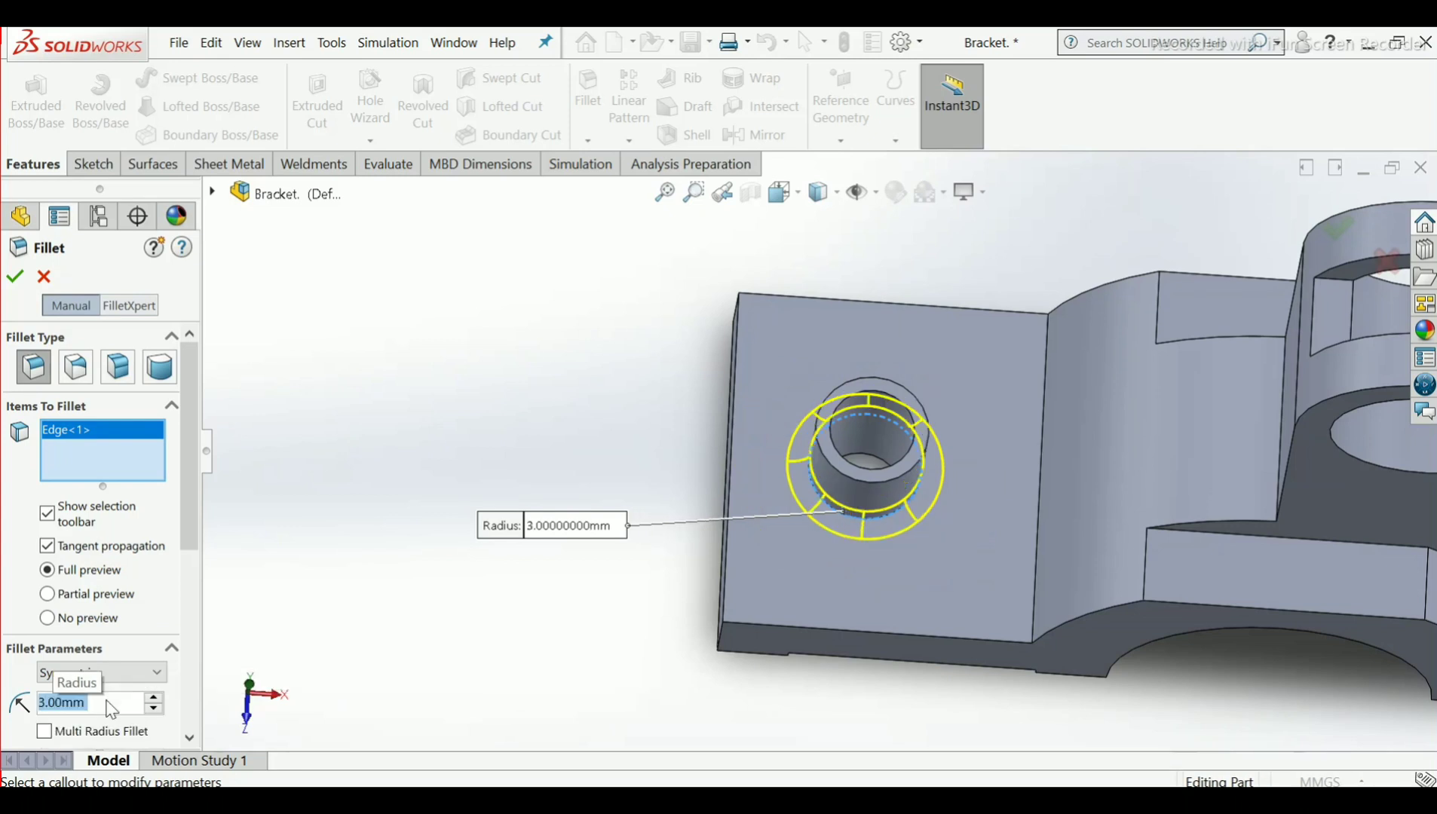
{"action": "left_click", "coordinate": [16, 277]}
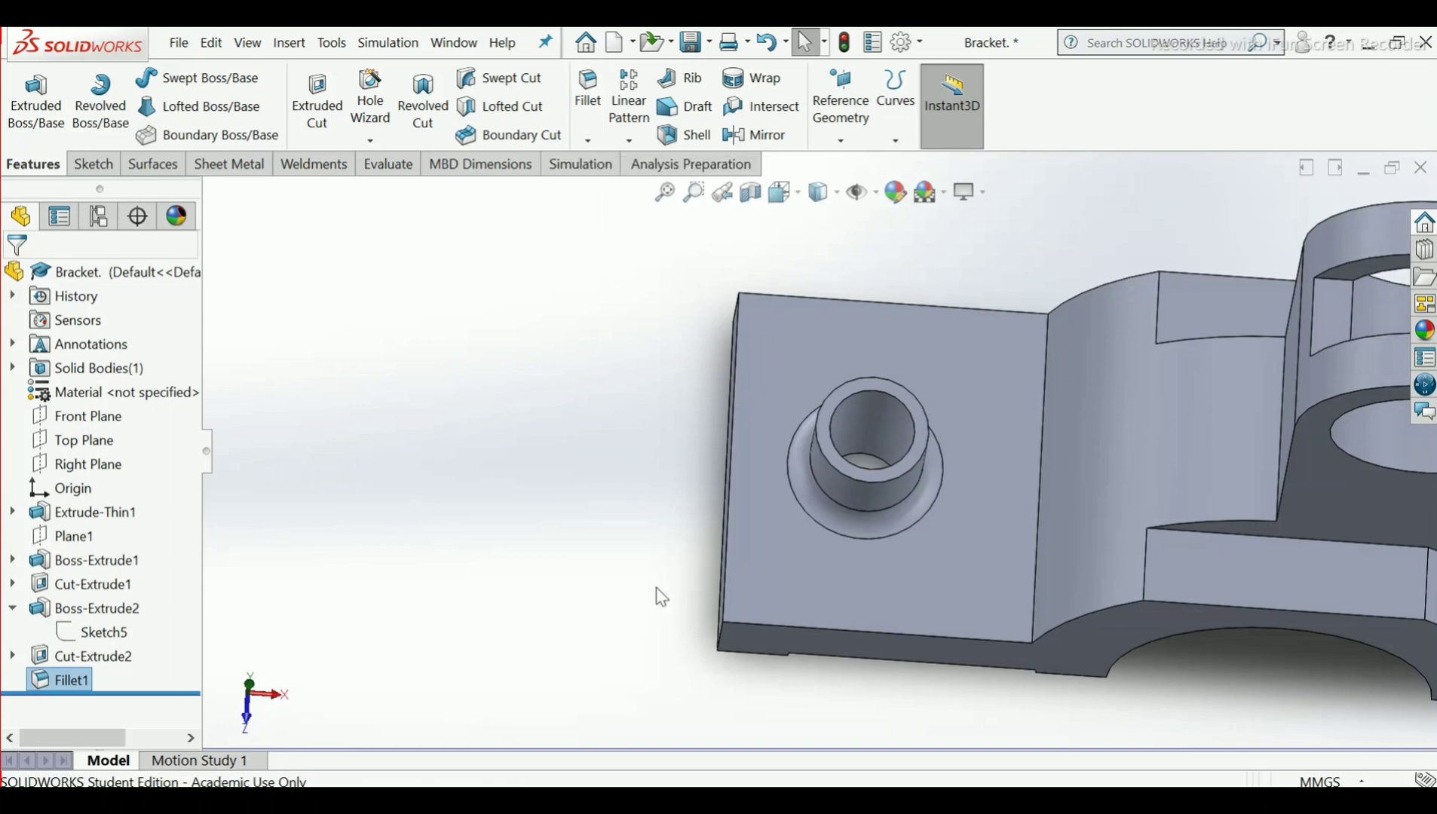
Check the corner radius in the reference drawing and fillet the two vertical corner edges at the flat plate's free end with a 14 mm radius
{"action": "key", "text": "alt+Tab"}
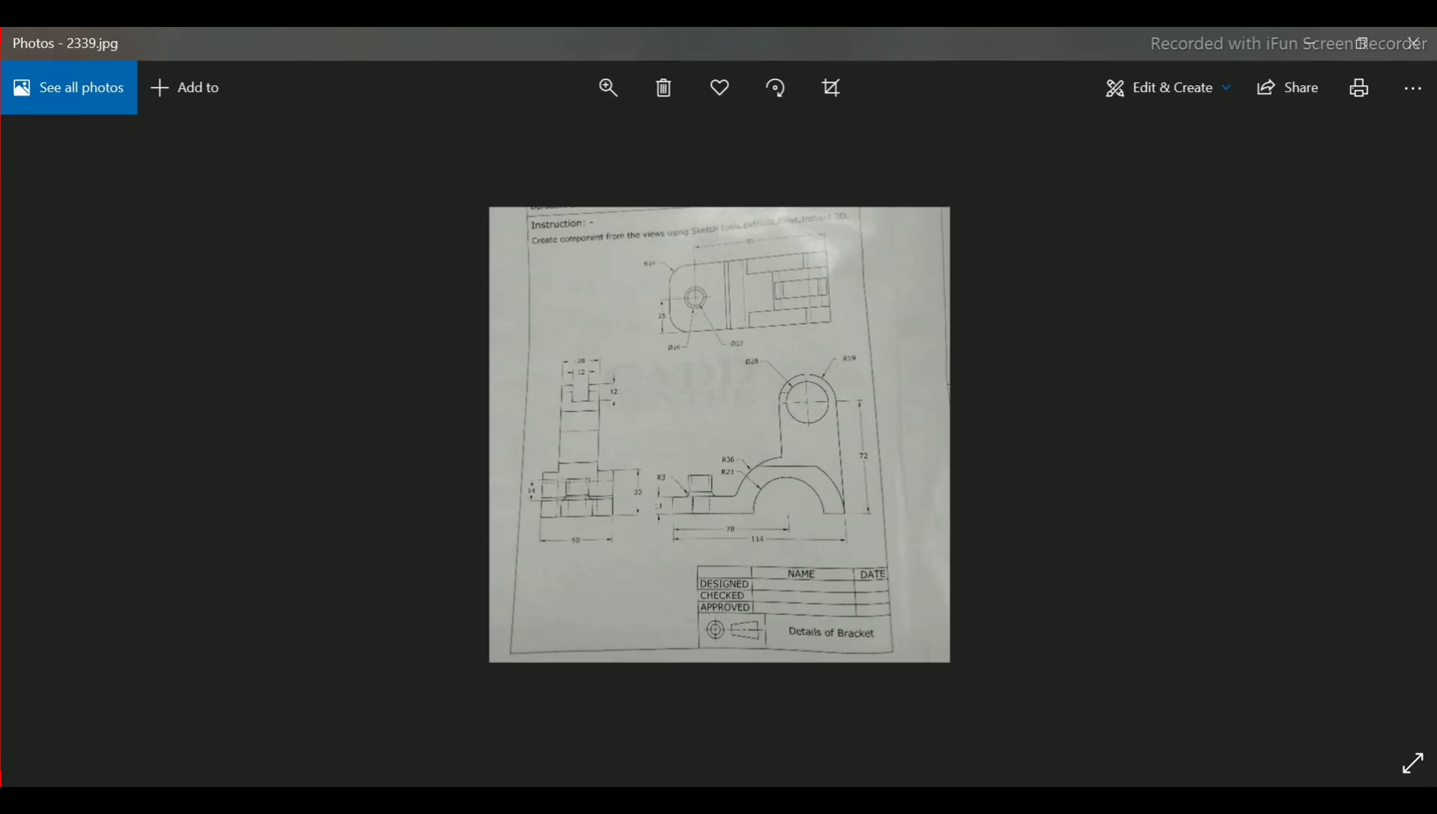
{"action": "key", "text": "alt+Tab"}
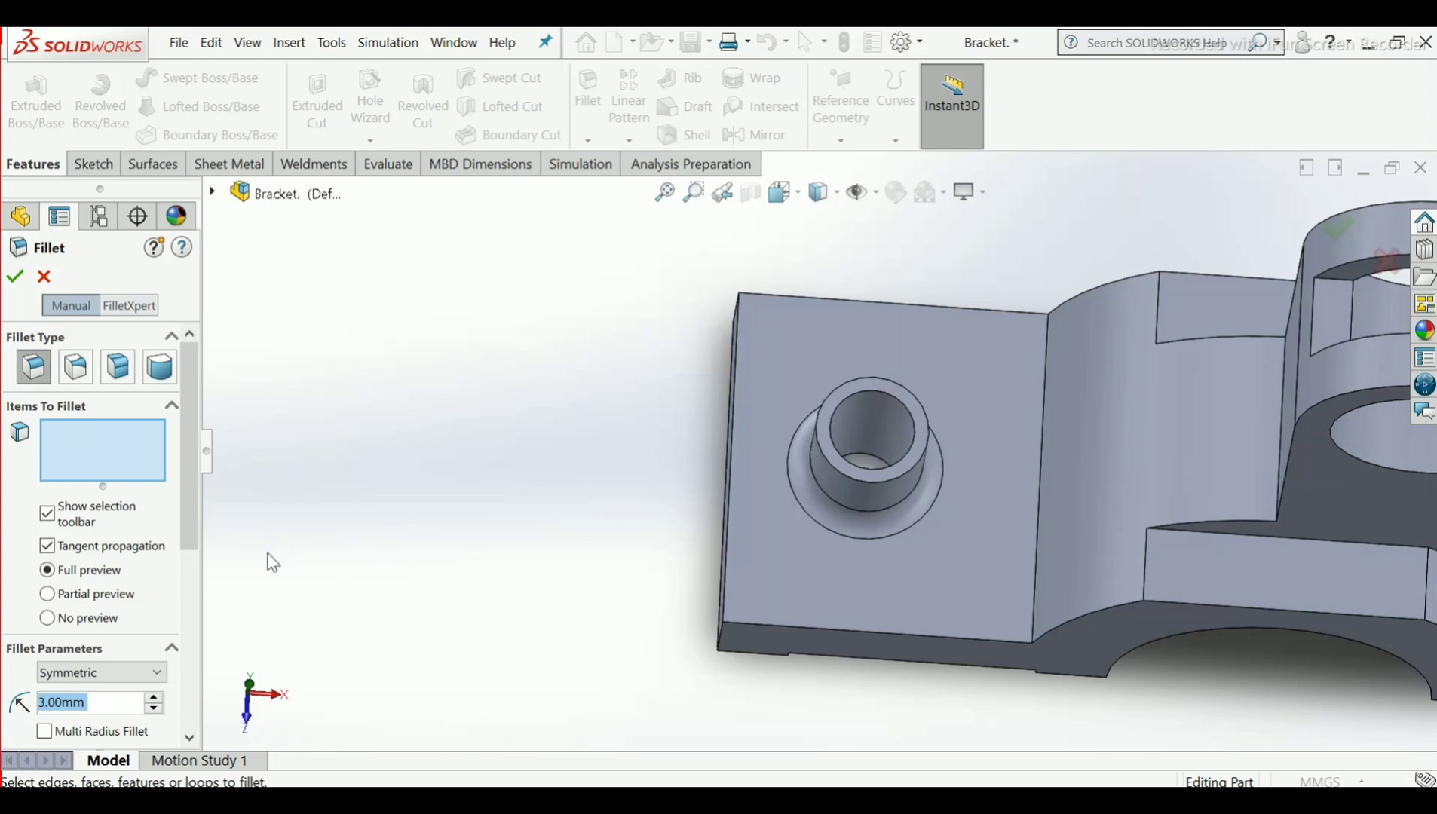
{"action": "type", "text": "14"}
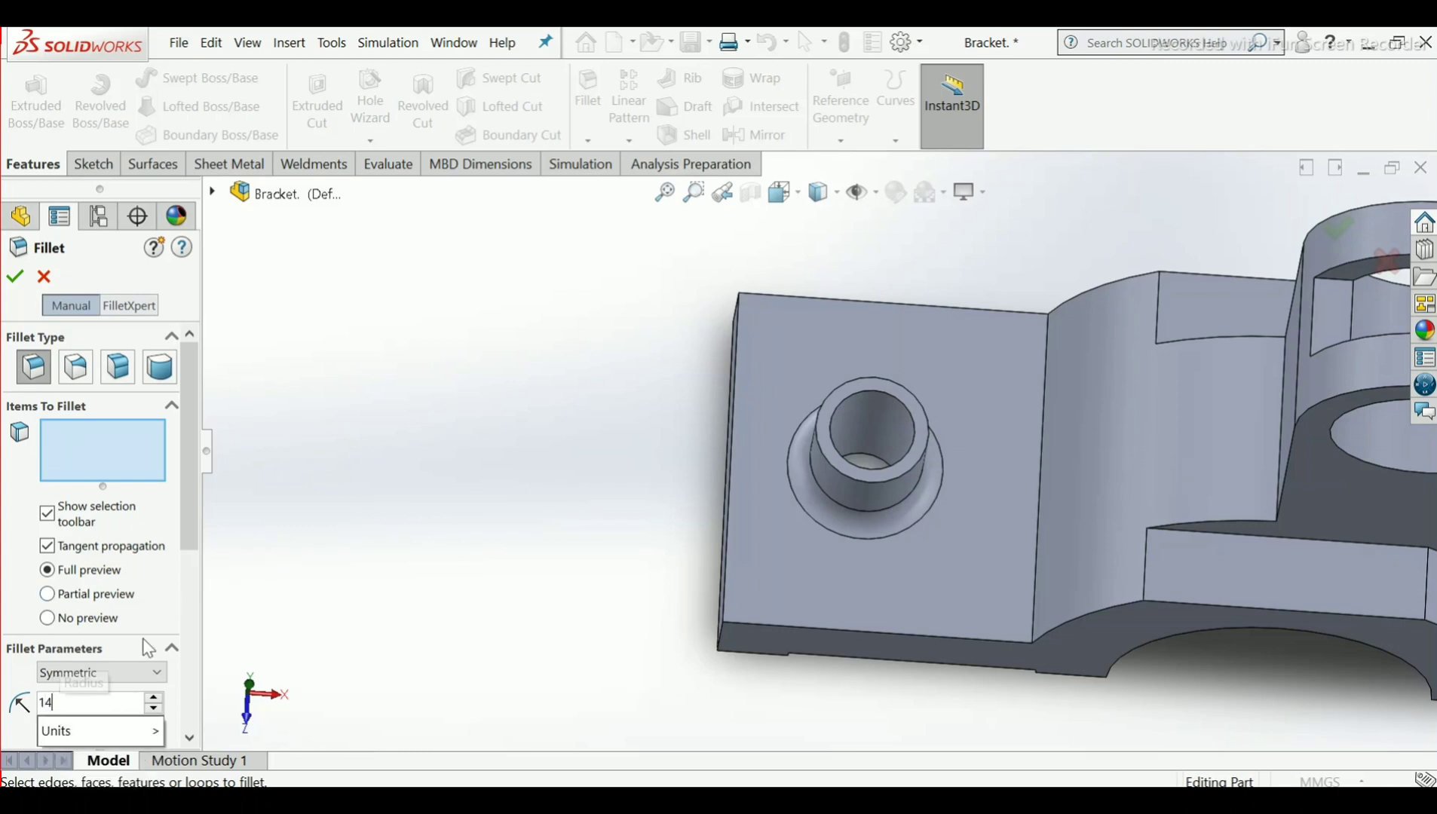
{"action": "key", "text": "Return"}
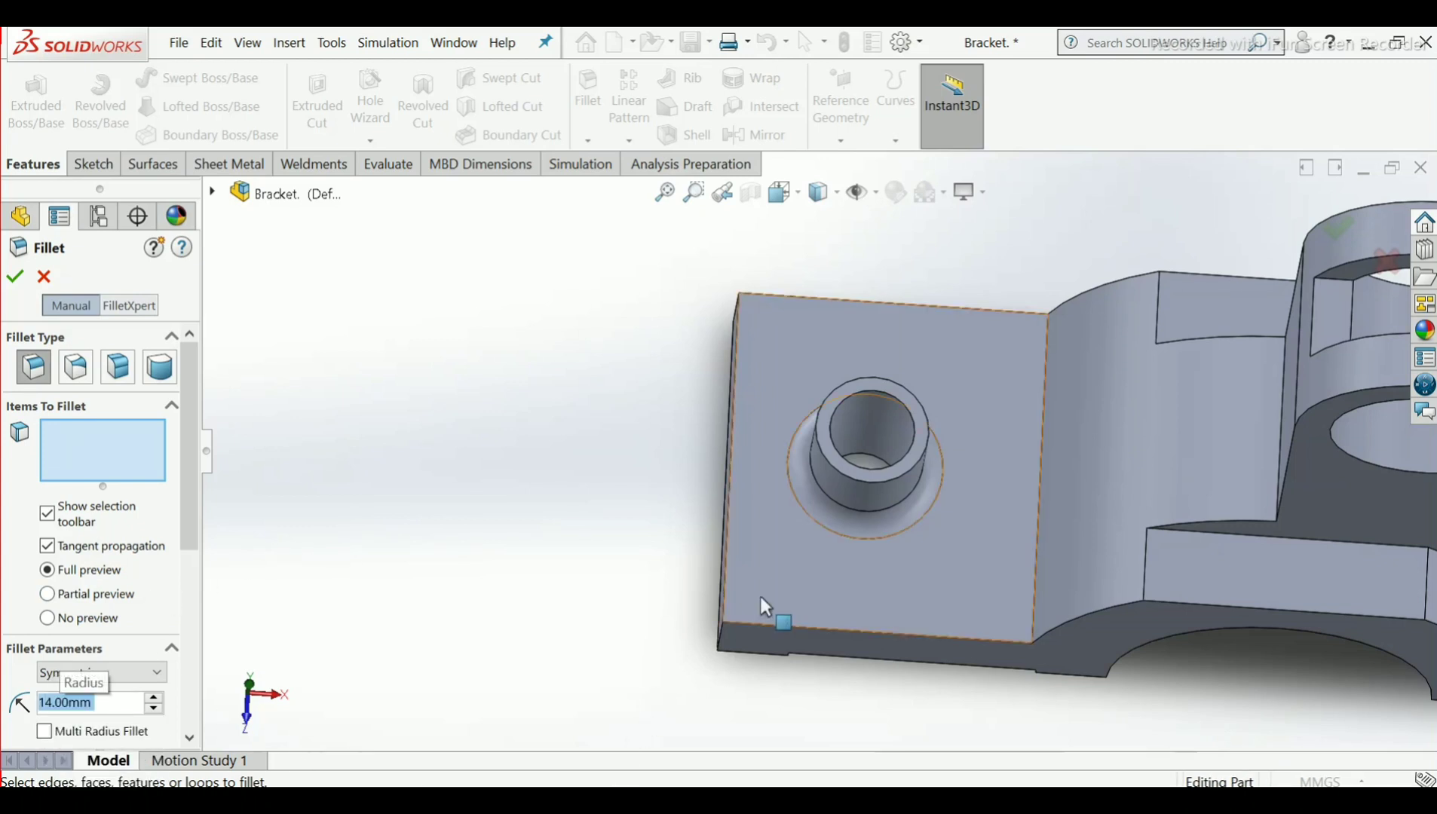
{"action": "left_click", "coordinate": [725, 642]}
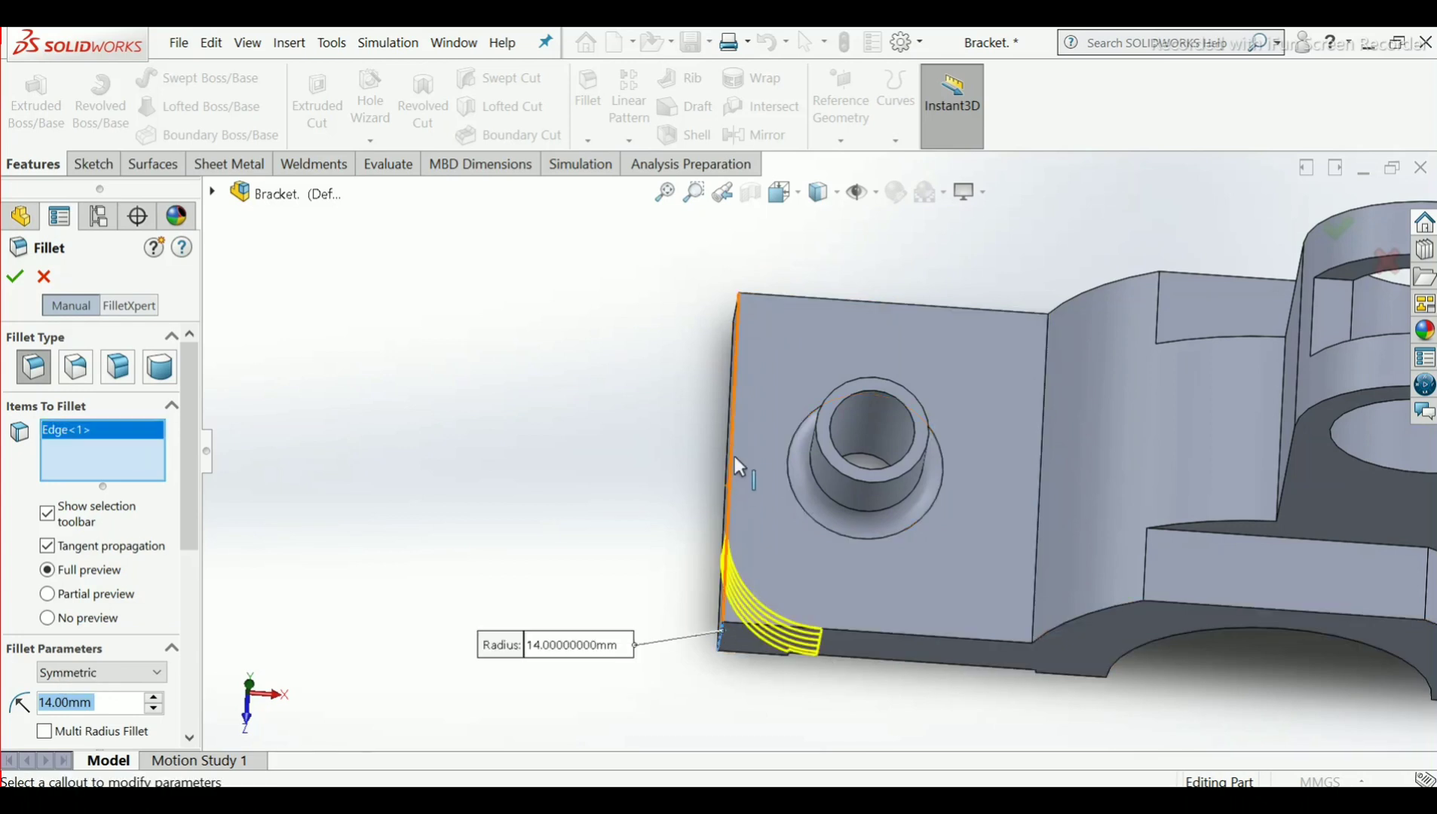
{"action": "middle_click_drag", "start_coordinate": [736, 467], "coordinate": [733, 324]}
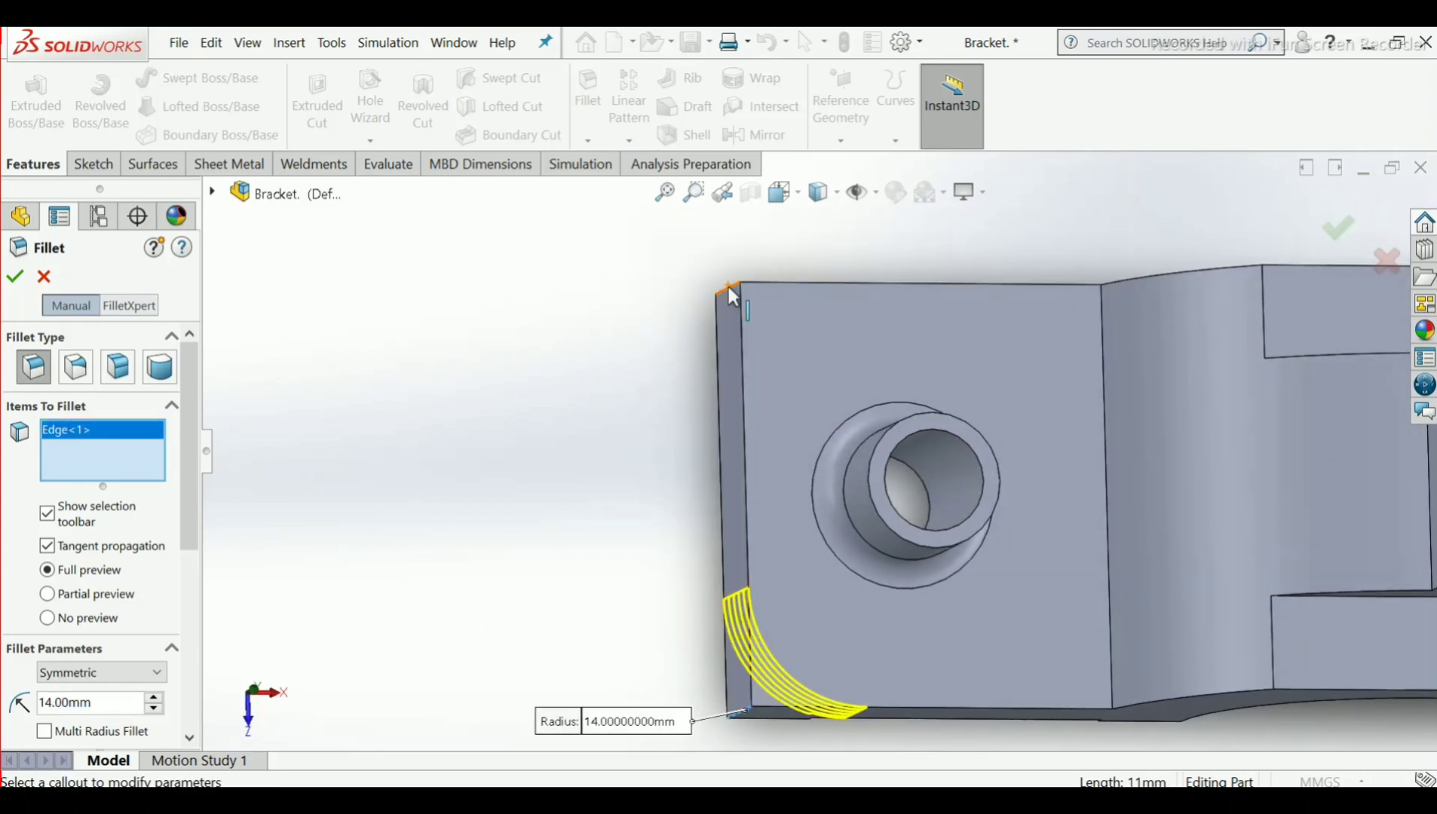
{"action": "left_click", "coordinate": [731, 296]}
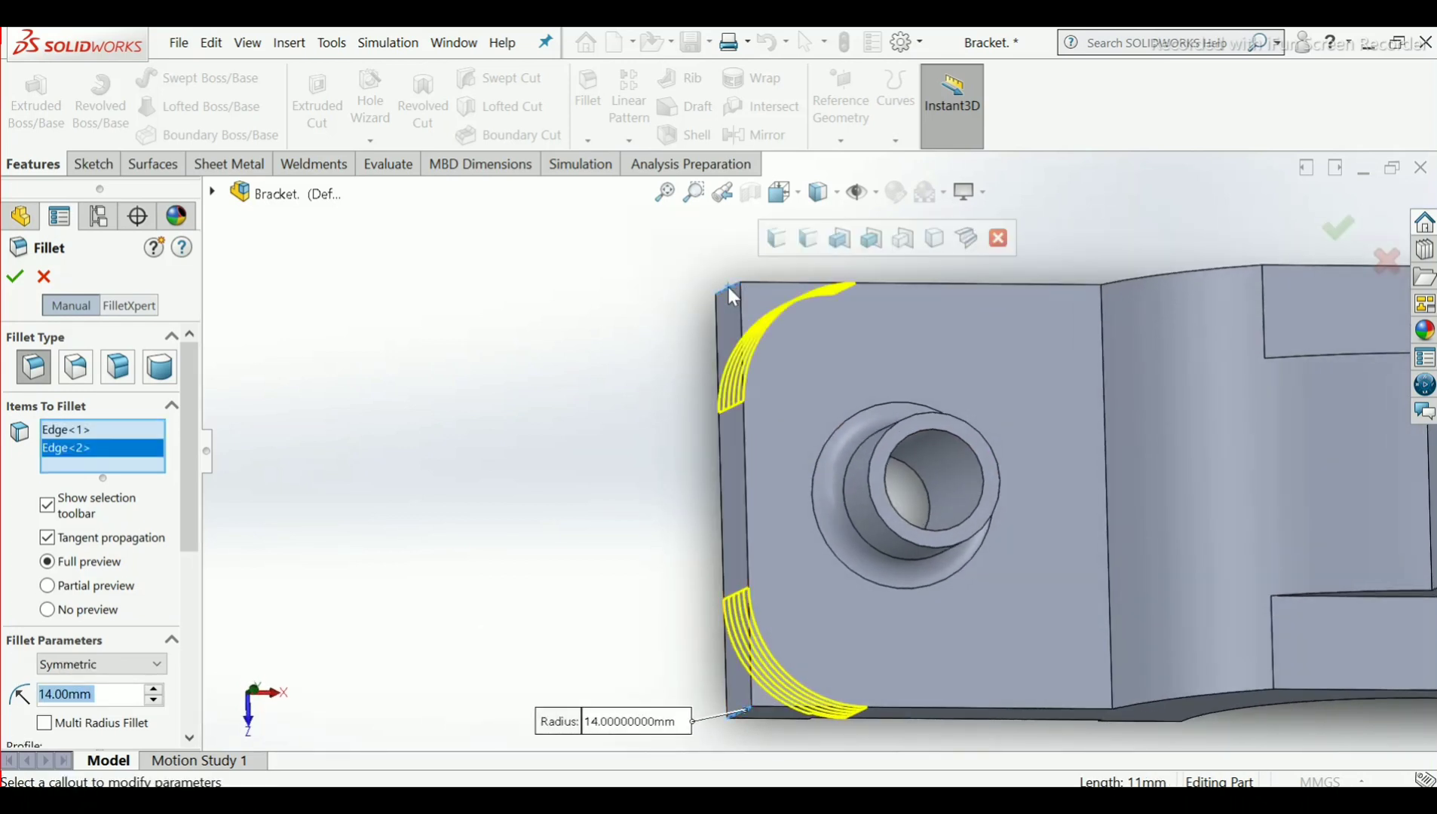
{"action": "left_click", "coordinate": [14, 277]}
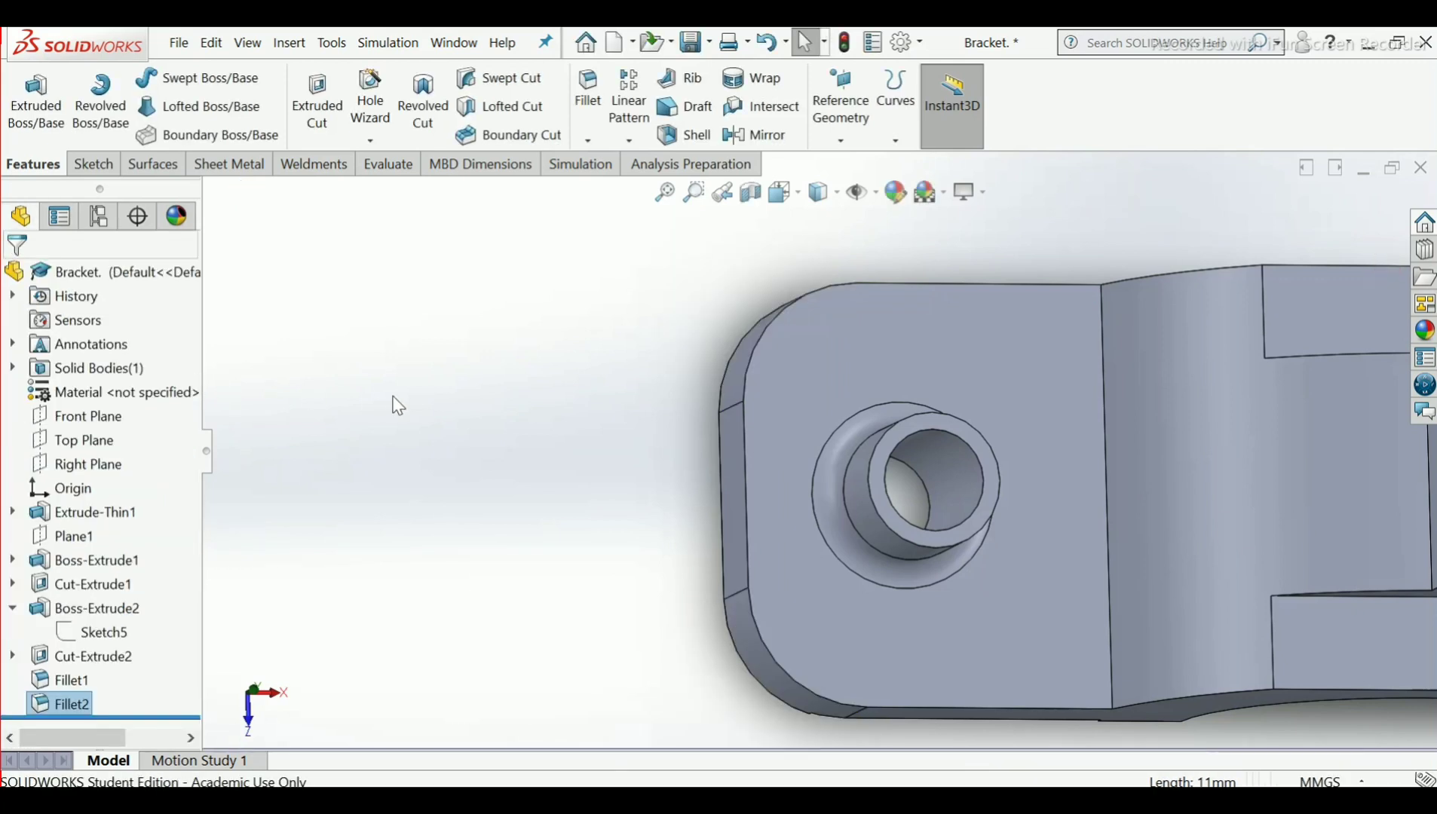
Compare the filleted bracket with the reference drawing in Photos and return to the model
{"action": "scroll", "coordinate": [712, 414], "scroll_direction": "up", "scroll_amount": 5}
{"action": "middle_click_drag", "start_coordinate": [978, 568], "coordinate": [1025, 349]}
{"action": "scroll", "coordinate": [1023, 346], "scroll_direction": "down", "scroll_amount": 2}
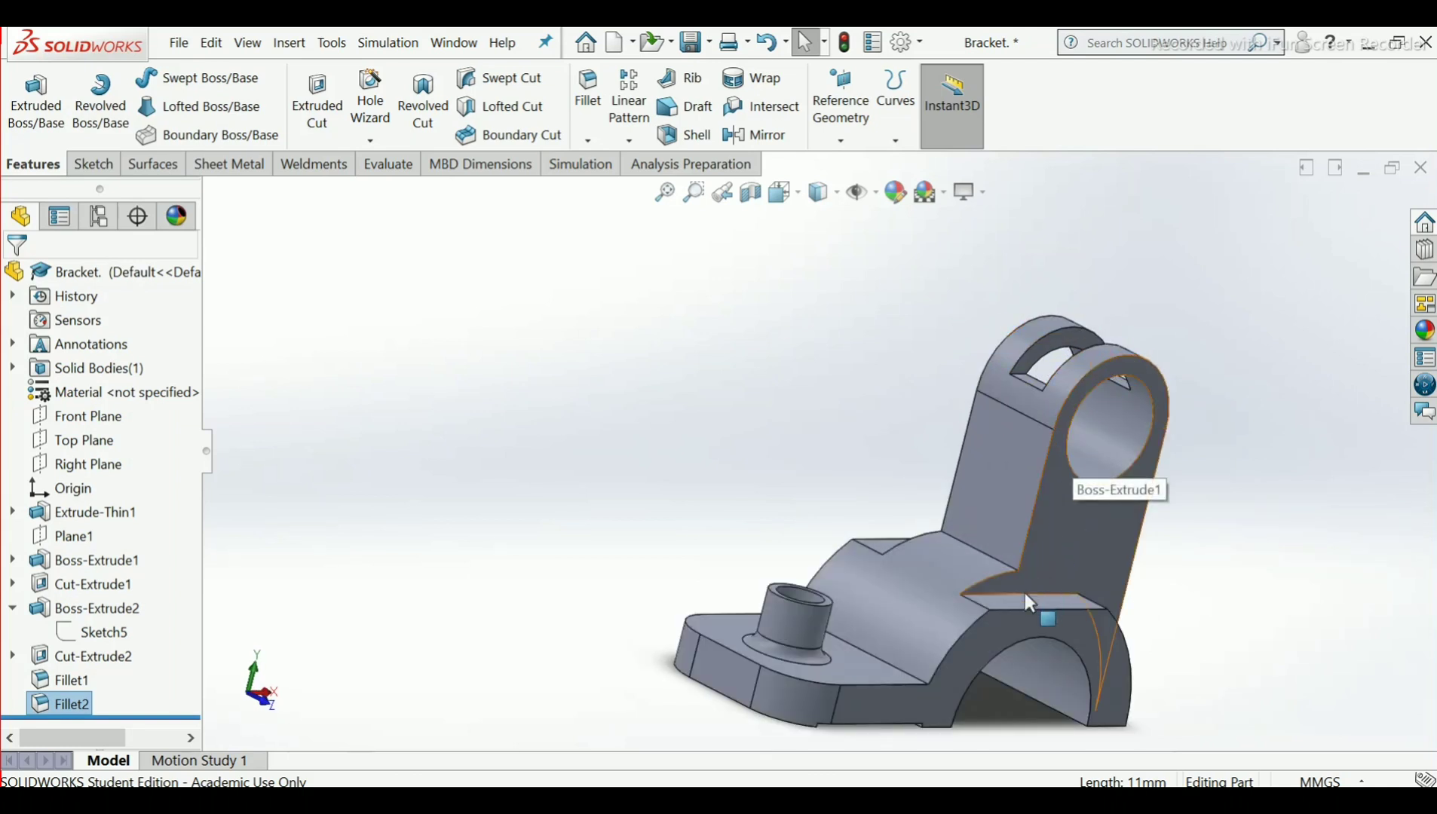
{"action": "key", "text": "alt+Tab"}
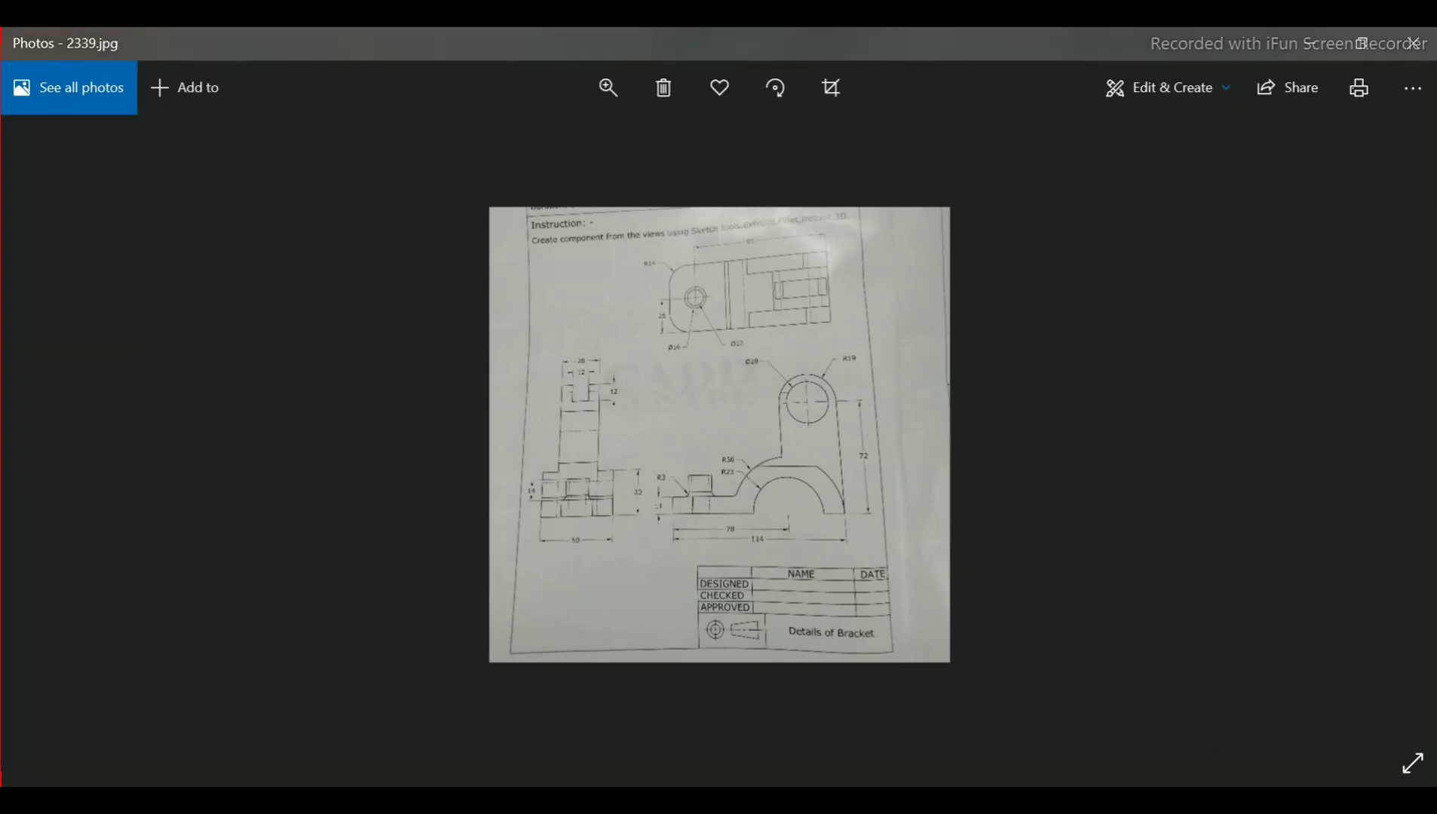
{"action": "left_click", "coordinate": [886, 799]}
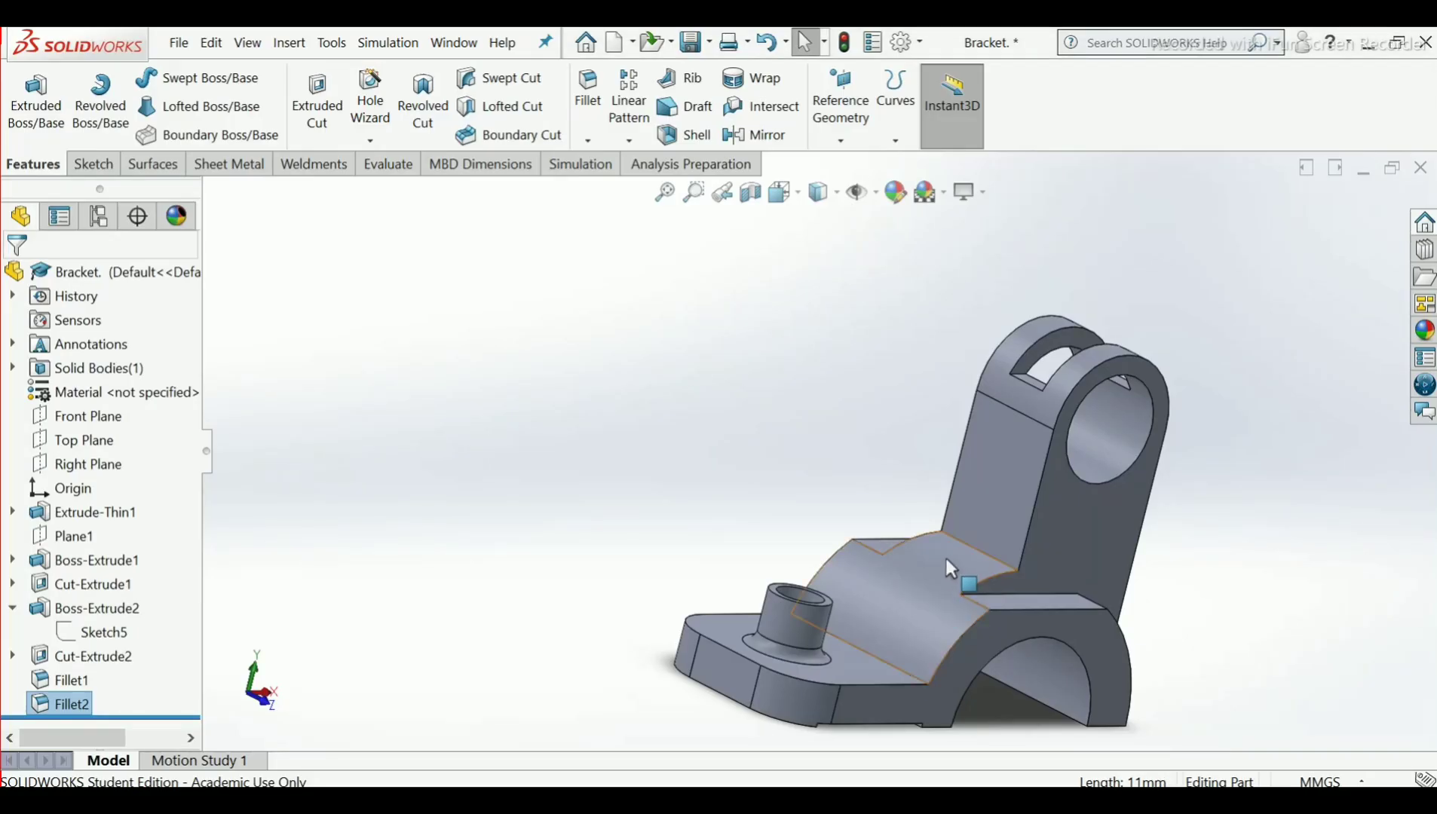
Apply the Plain White scene to the bracket's background
{"action": "mouse_move", "coordinate": [947, 557]}
{"action": "middle_mouse_down"}
{"action": "mouse_move", "coordinate": [928, 565]}
{"action": "mouse_move", "coordinate": [888, 491]}
{"action": "mouse_move", "coordinate": [939, 578]}
{"action": "middle_mouse_up"}
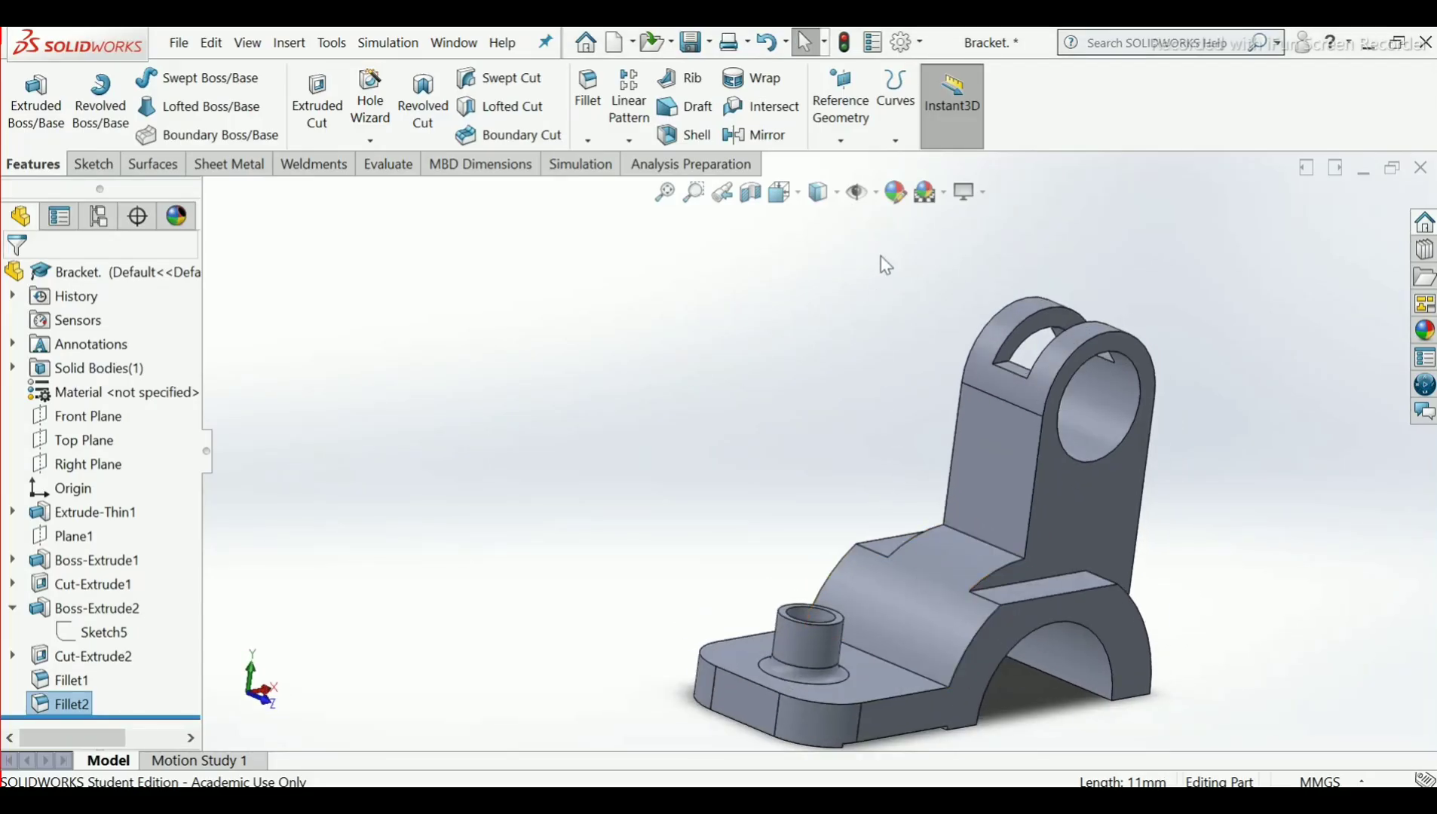
{"action": "left_click", "coordinate": [942, 192]}
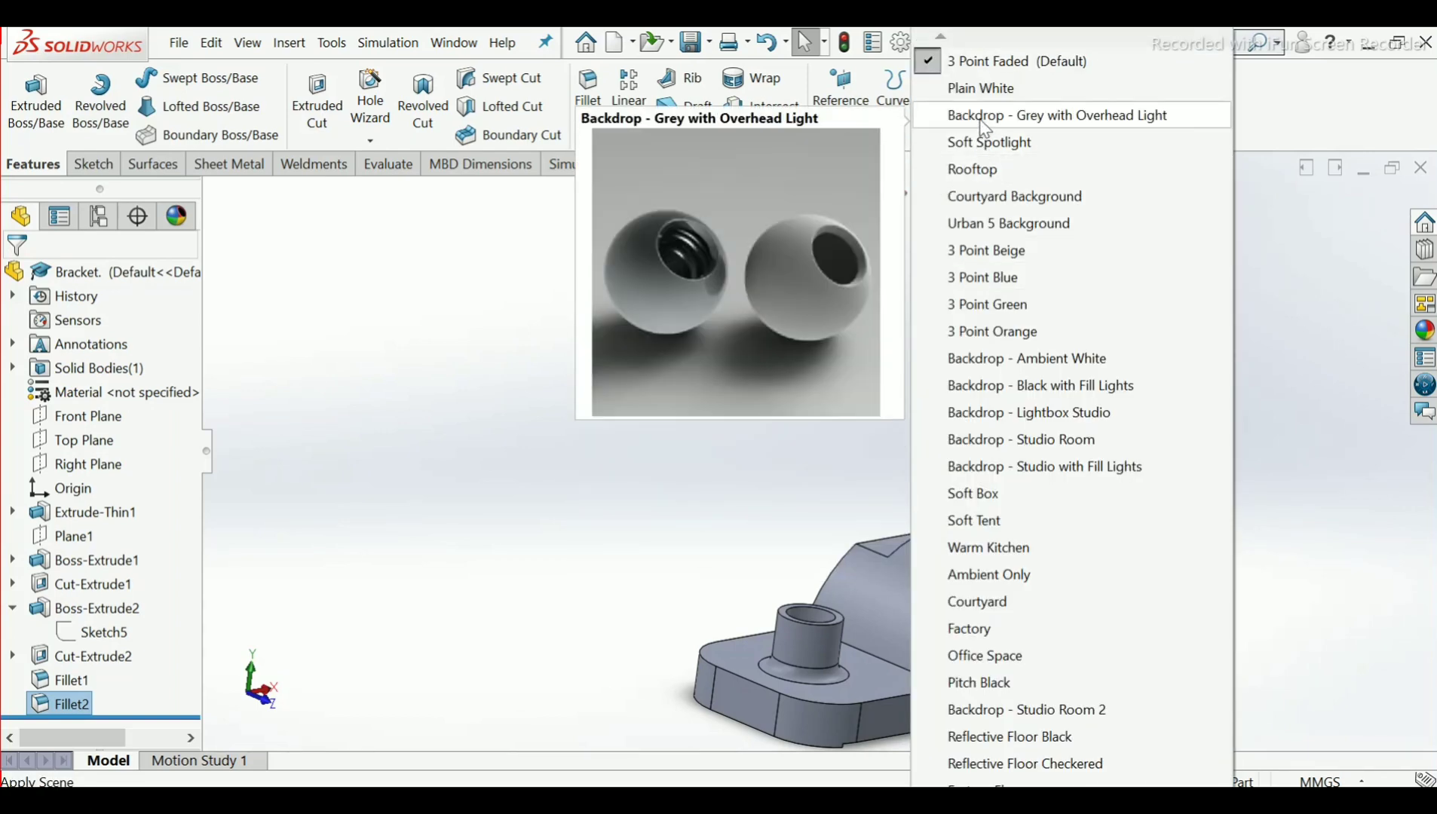
{"action": "left_click", "coordinate": [981, 88]}
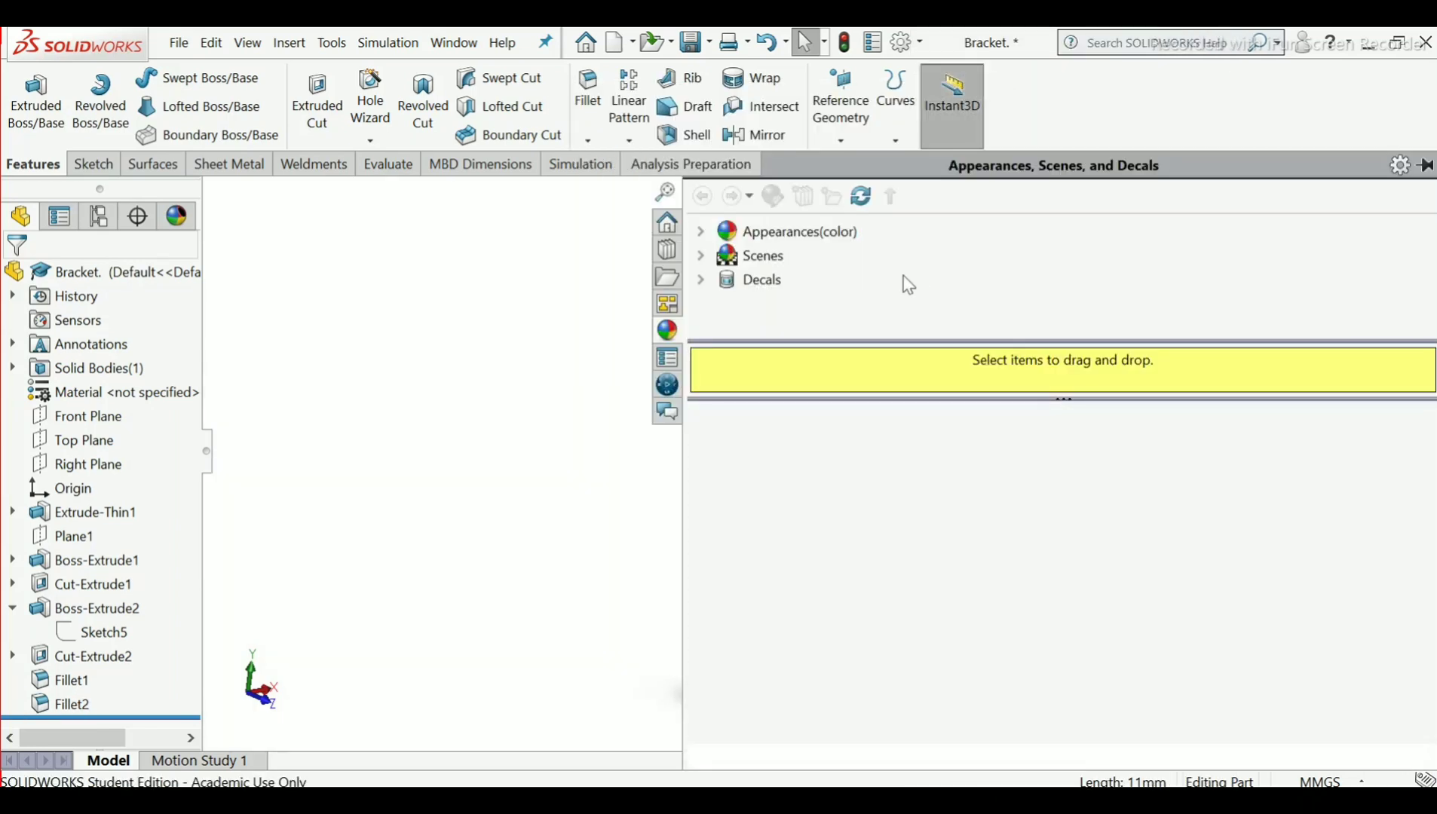
Apply a dark red car paint appearance from the Painted category to the whole bracket part
{"action": "left_click", "coordinate": [702, 231]}
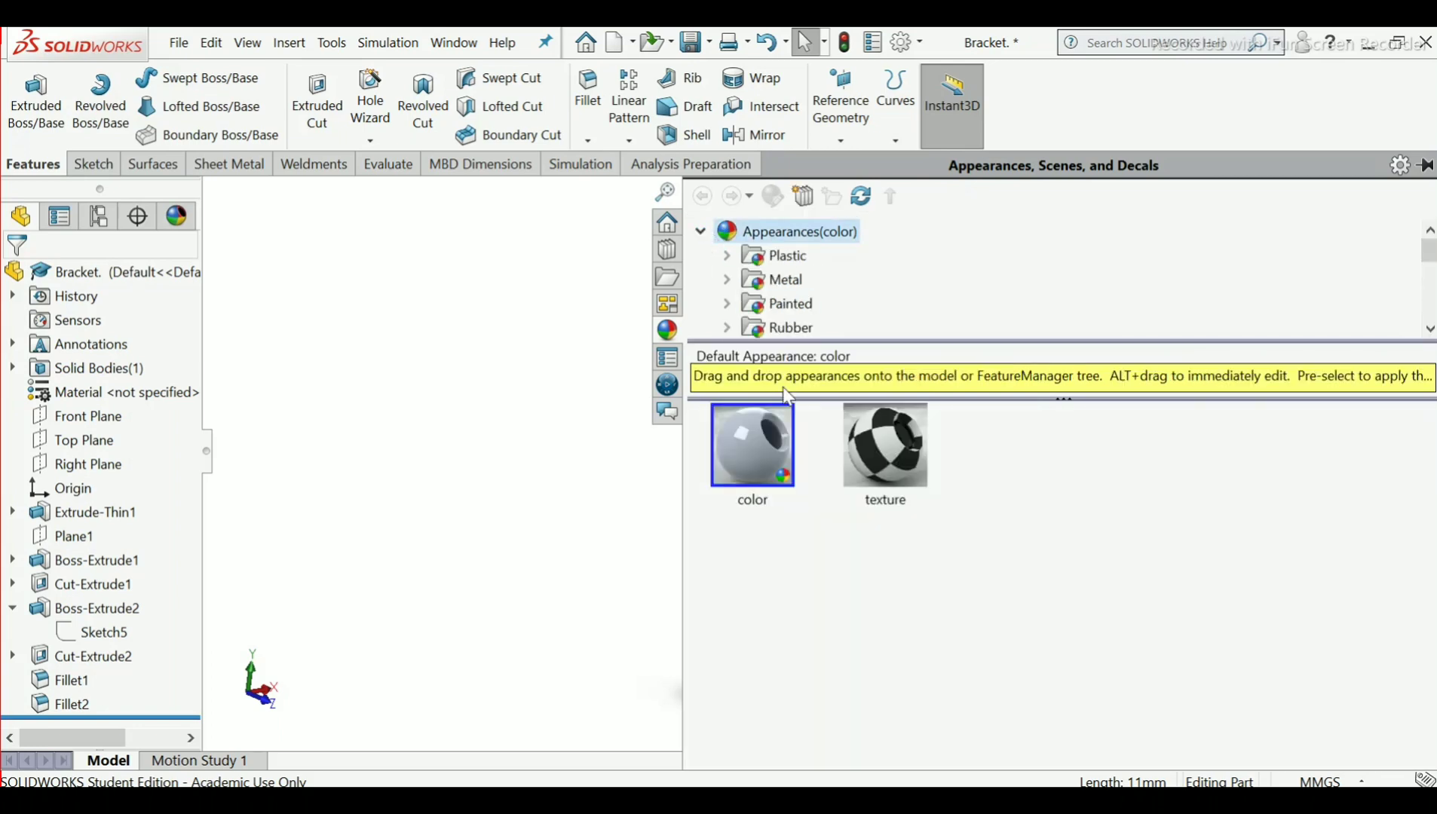
{"action": "left_click", "coordinate": [726, 304]}
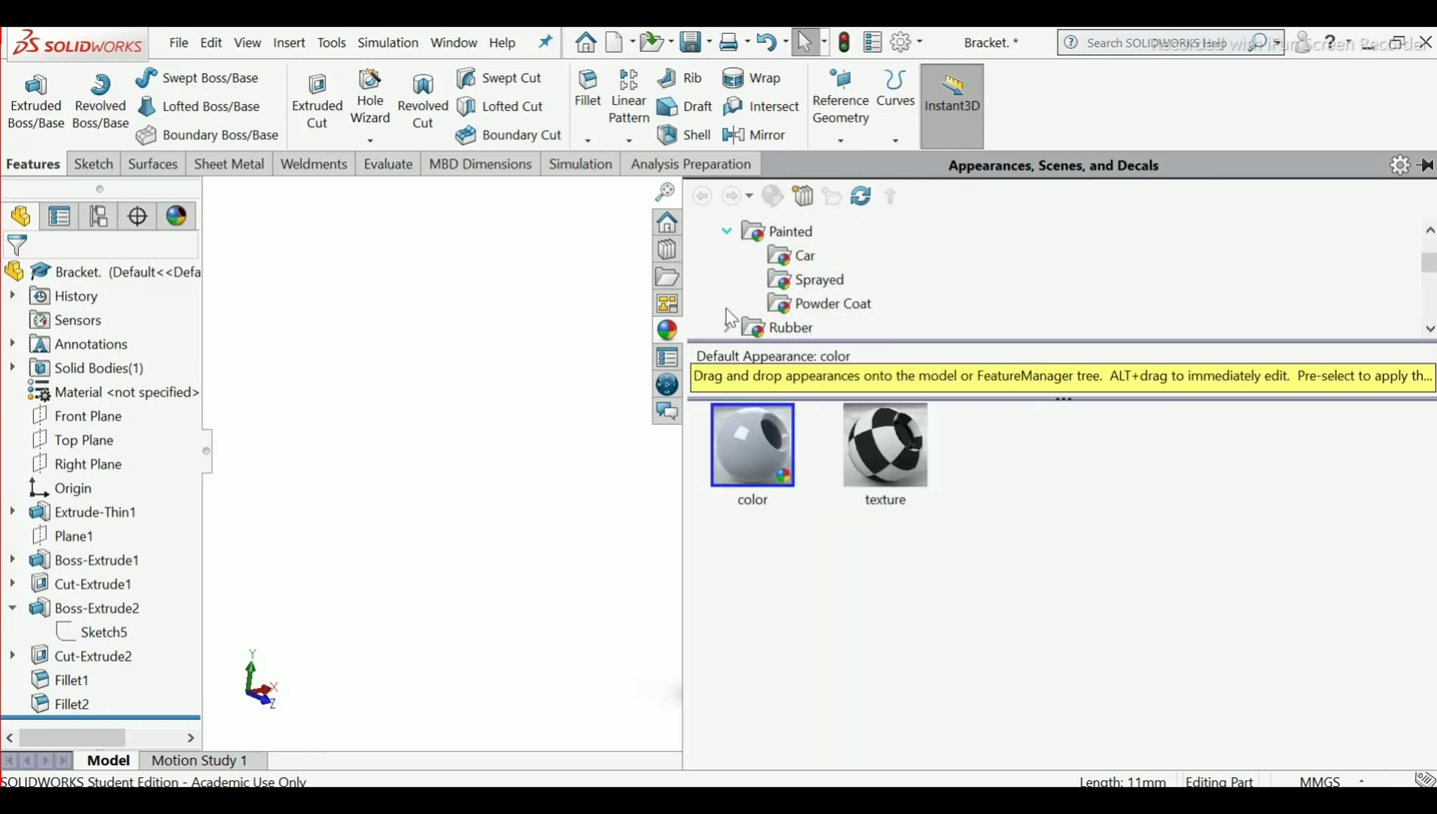
{"action": "left_click", "coordinate": [788, 263]}
{"action": "left_click_drag", "start_coordinate": [887, 578], "coordinate": [948, 586]}
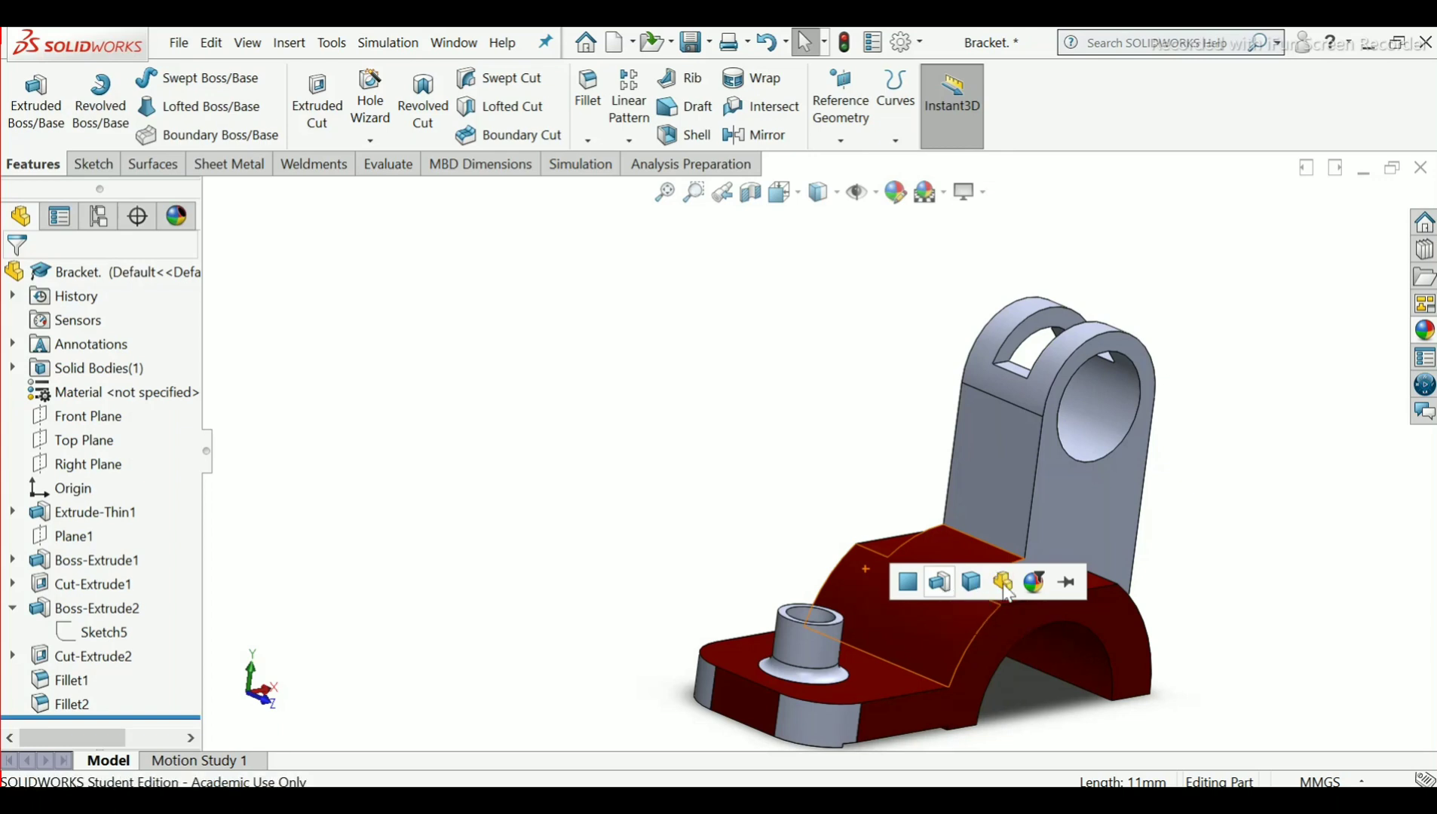
{"action": "left_click", "coordinate": [1003, 582]}
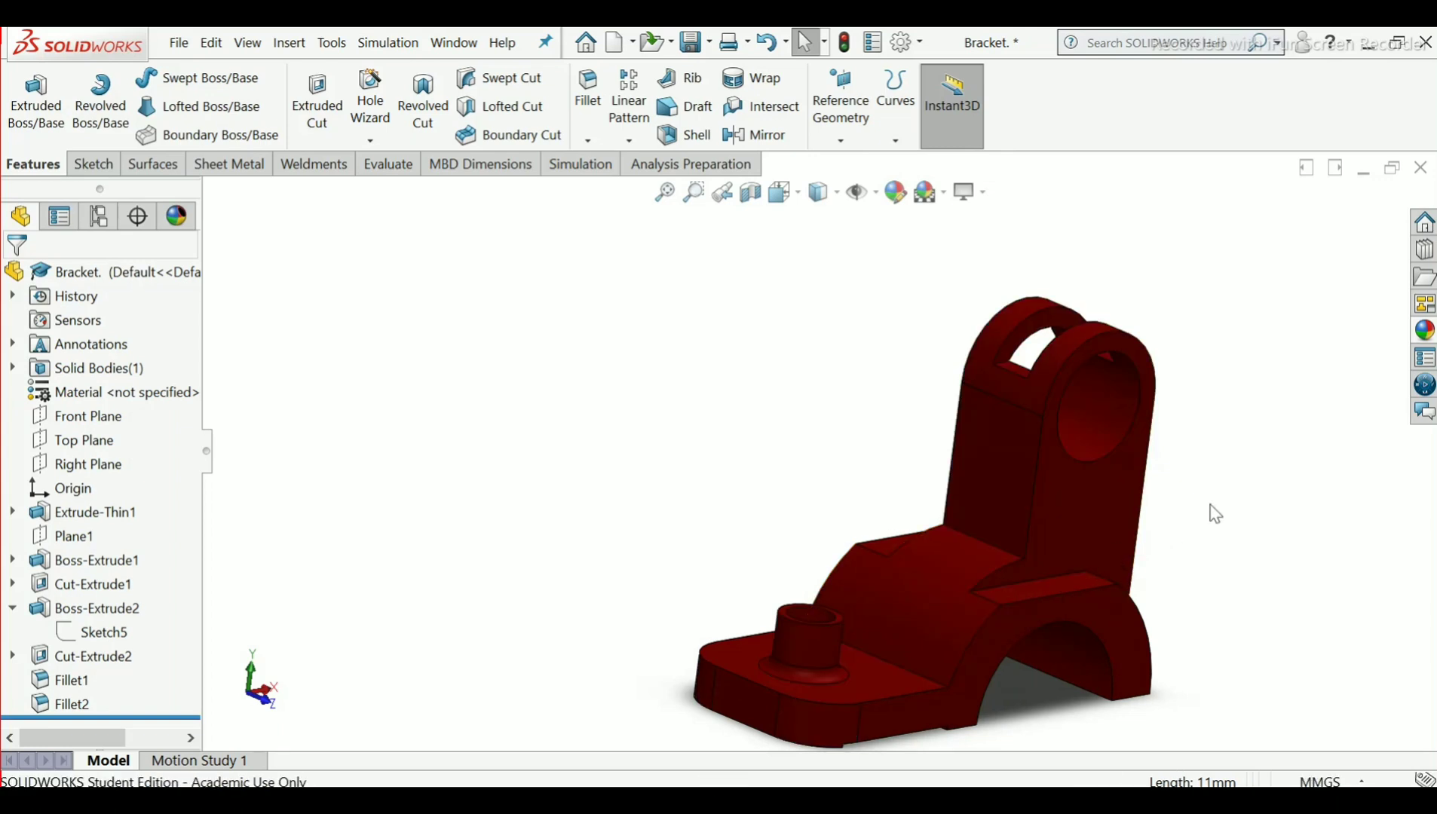
{"action": "middle_click_drag", "start_coordinate": [1212, 509], "coordinate": [1166, 583]}
{"action": "scroll", "coordinate": [1166, 583], "scroll_direction": "up", "scroll_amount": 2}
{"action": "scroll", "coordinate": [1123, 576], "scroll_direction": "down", "scroll_amount": 3}
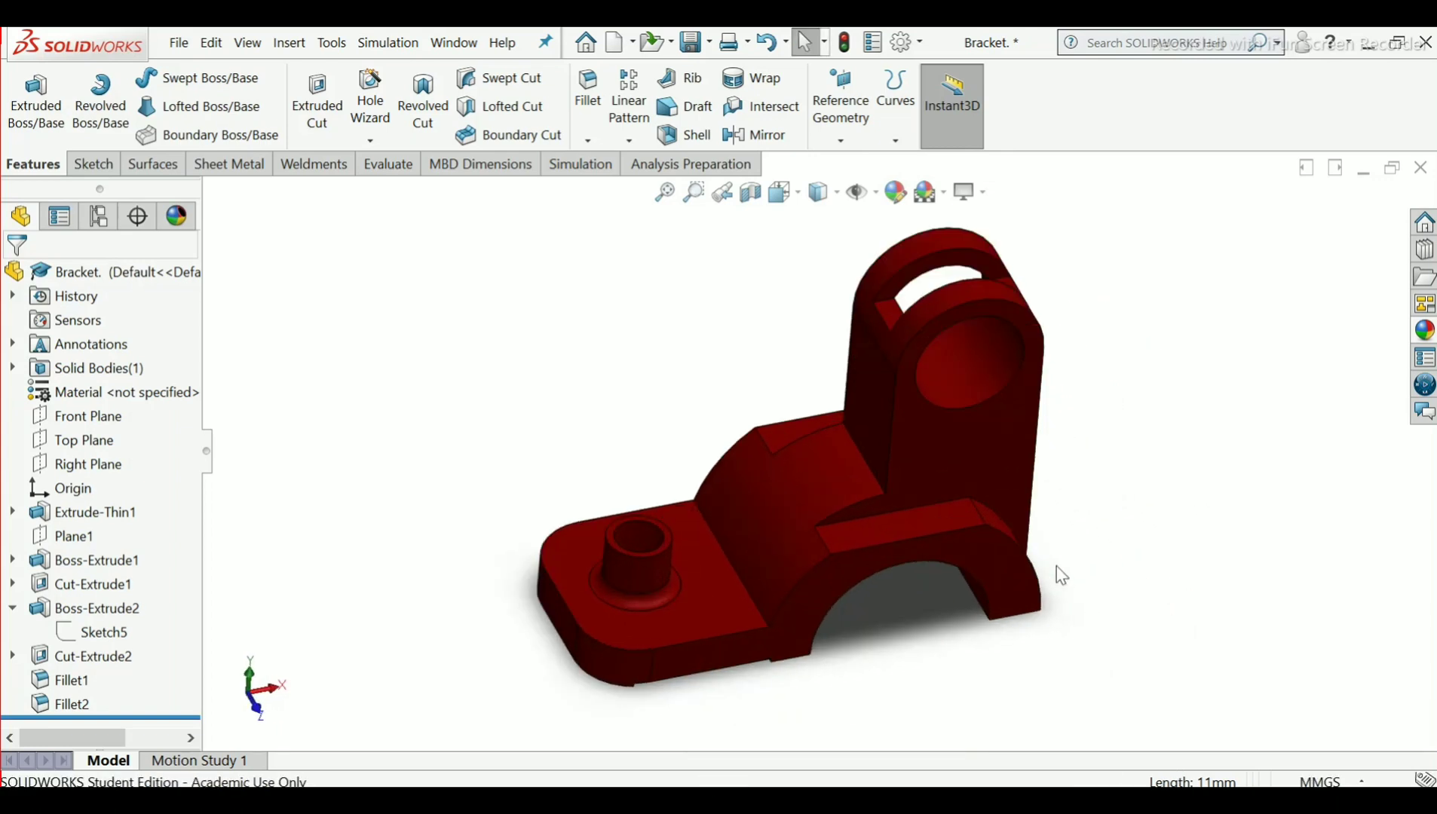
{"action": "middle_click_drag", "start_coordinate": [955, 563], "coordinate": [953, 454]}
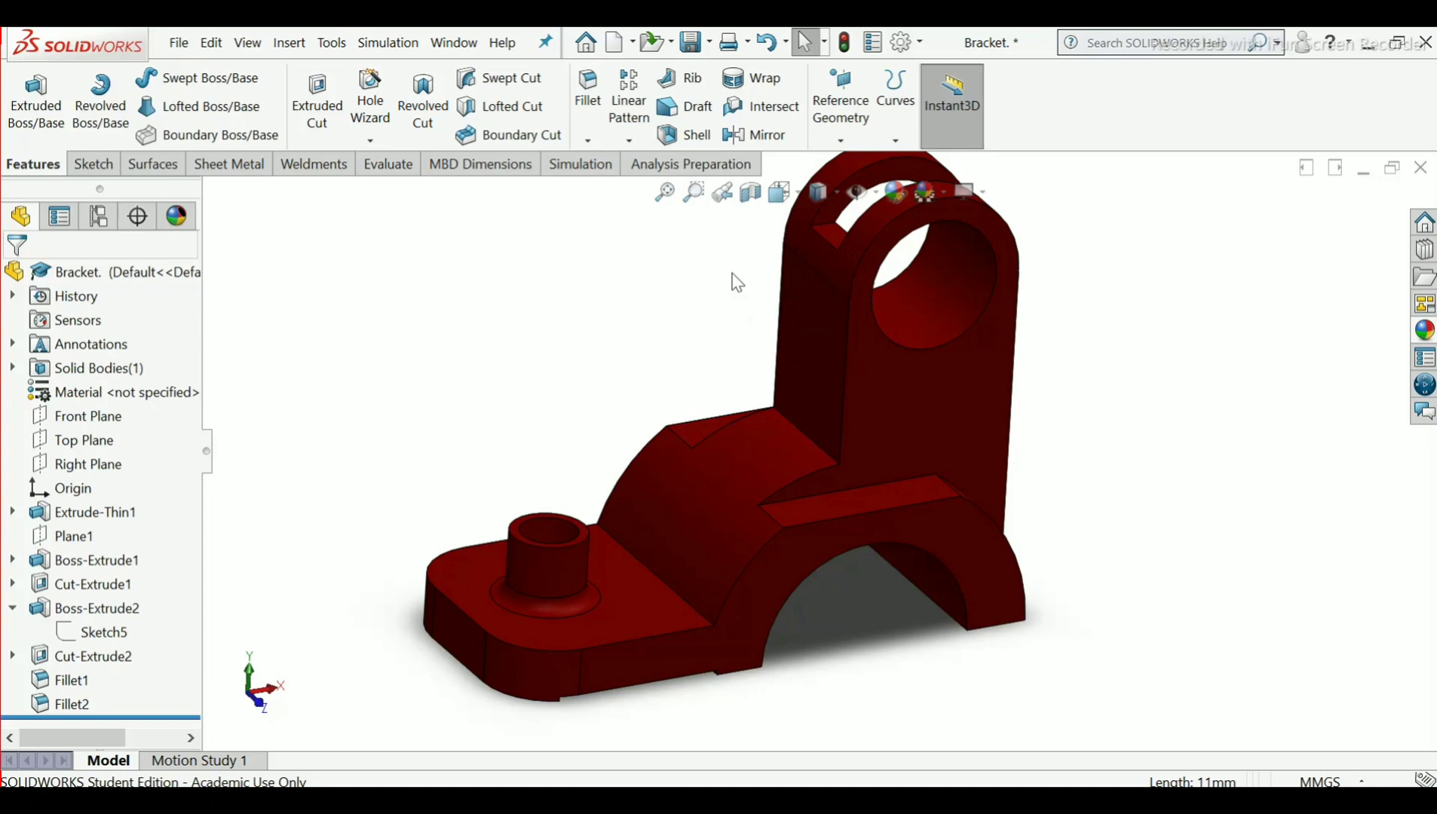
{"action": "scroll", "coordinate": [739, 317], "scroll_direction": "down", "scroll_amount": 3}
{"action": "scroll", "coordinate": [745, 305], "scroll_direction": "up", "scroll_amount": 4}
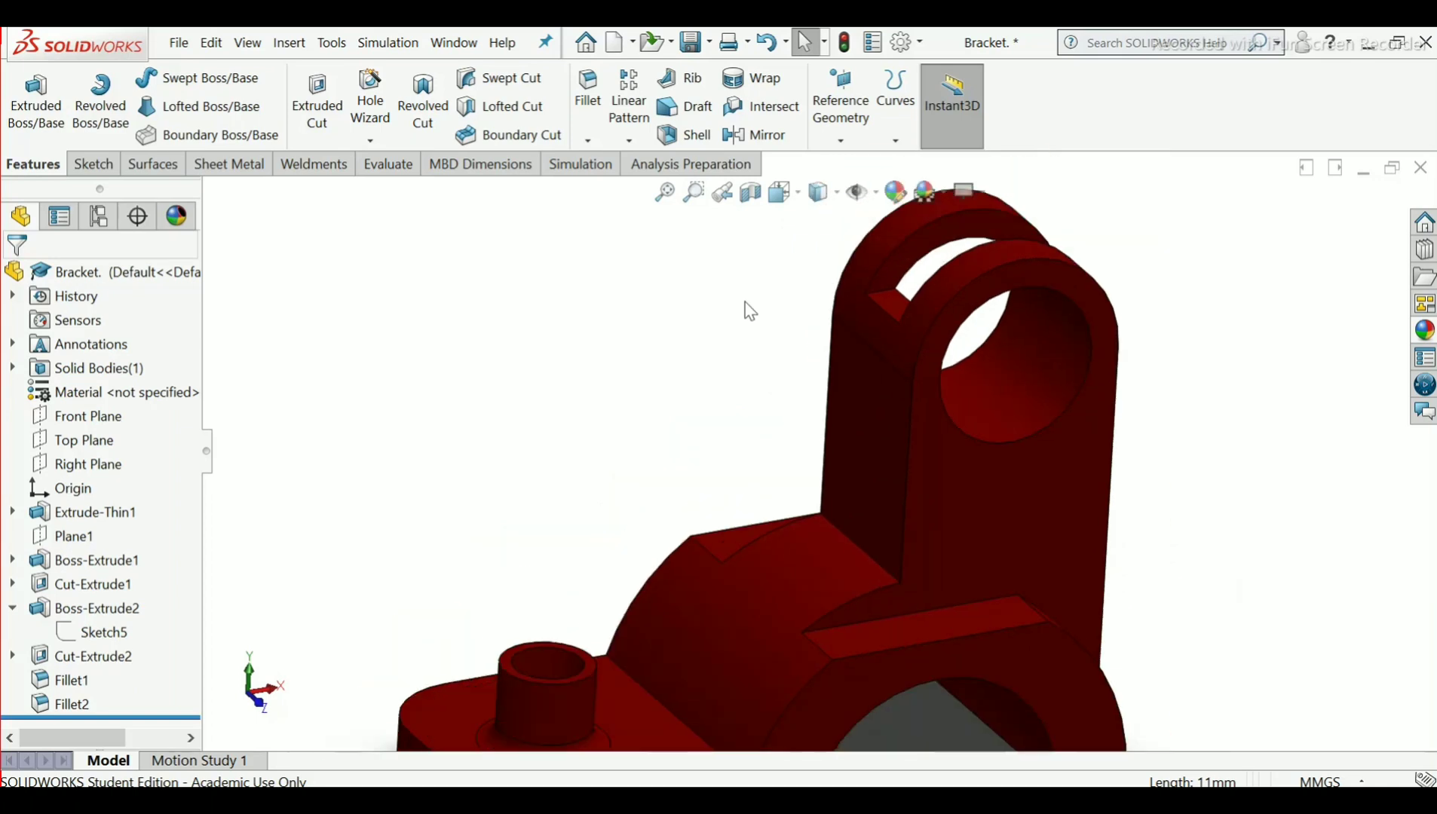